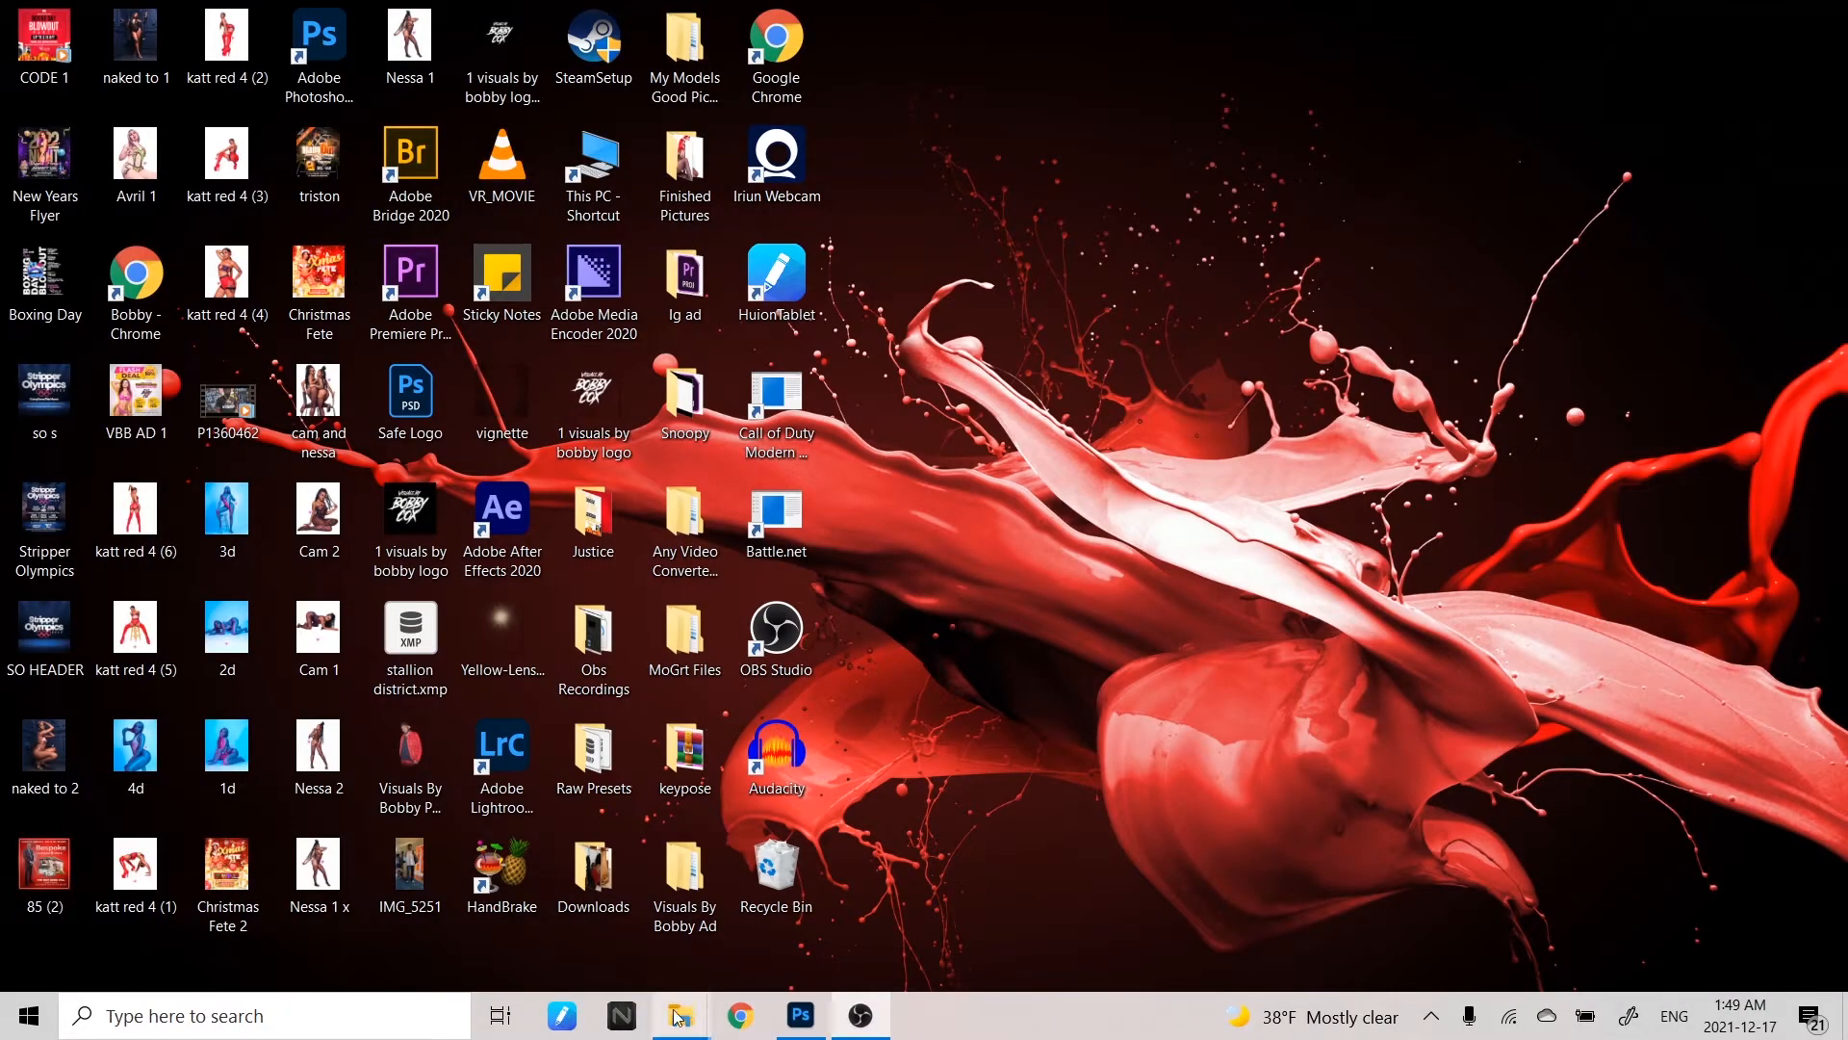
- Open the raw photo P1400582 in Photoshop through Camera Raw without adjustments and duplicate its background layer
mouse_move(680, 1016)
click(853, 824)
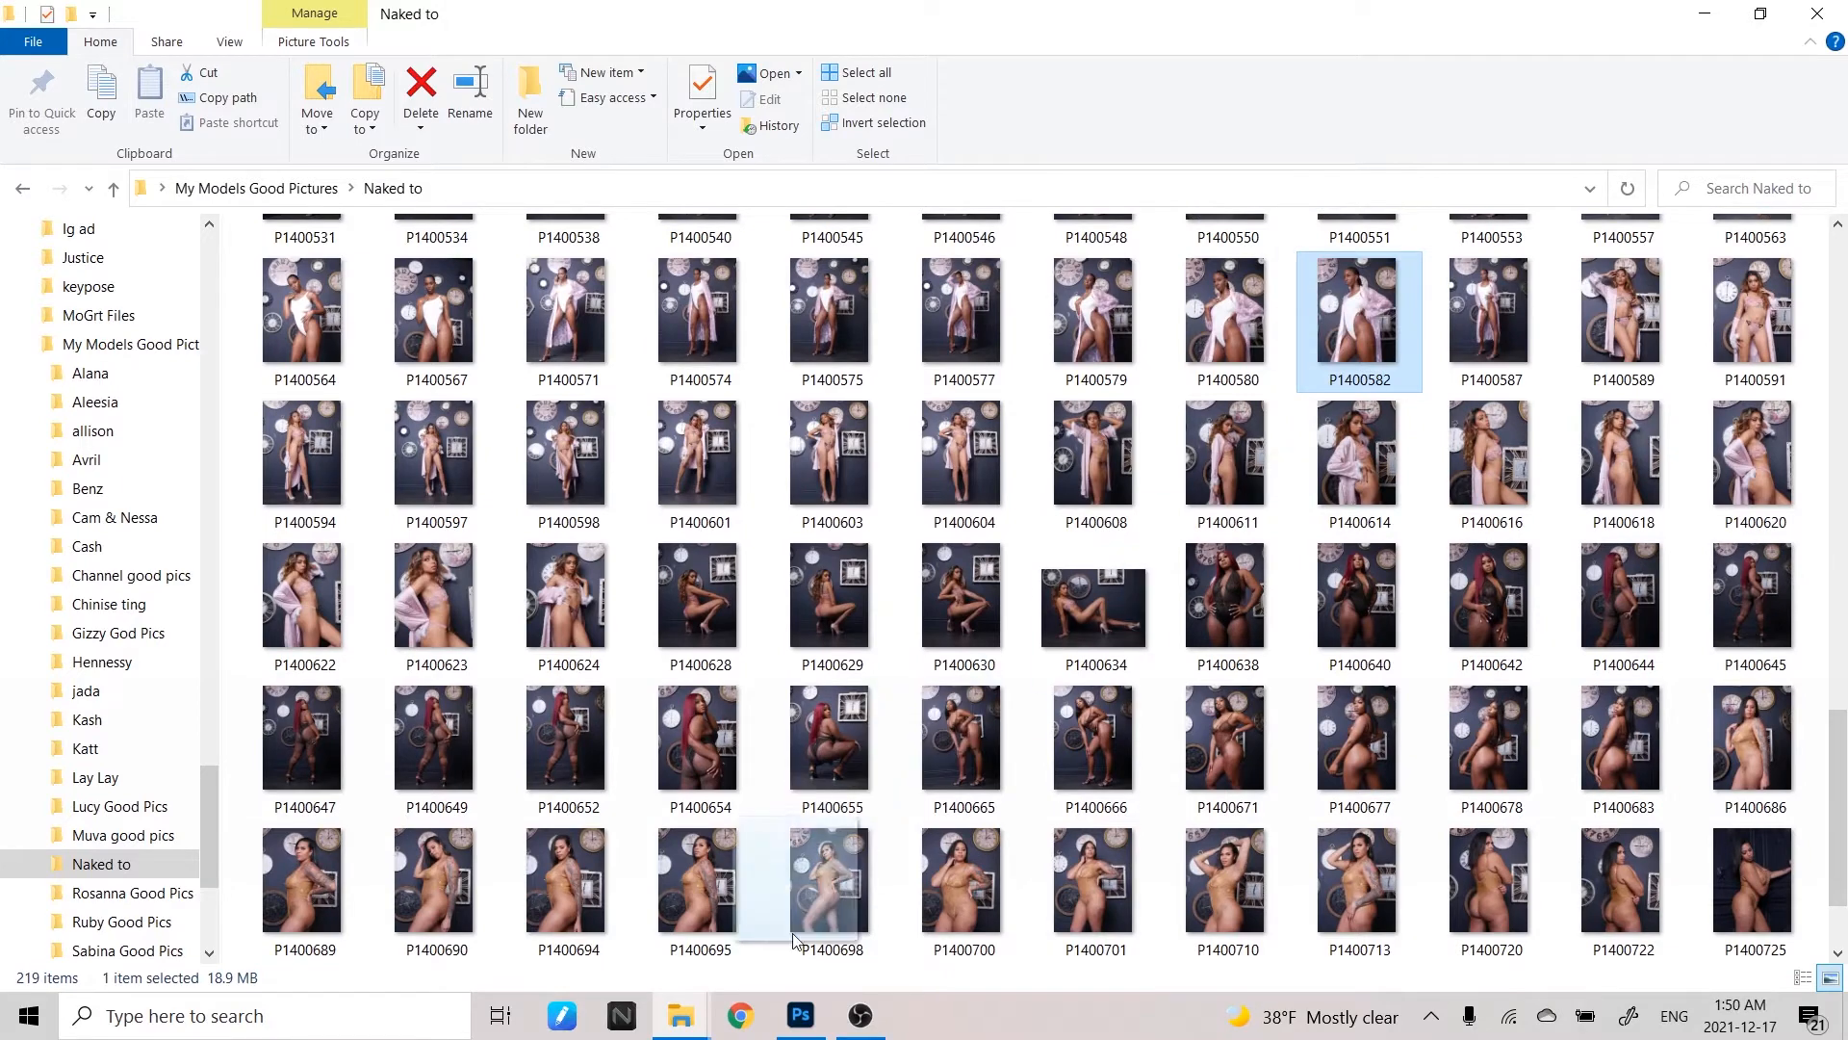
click(801, 1016)
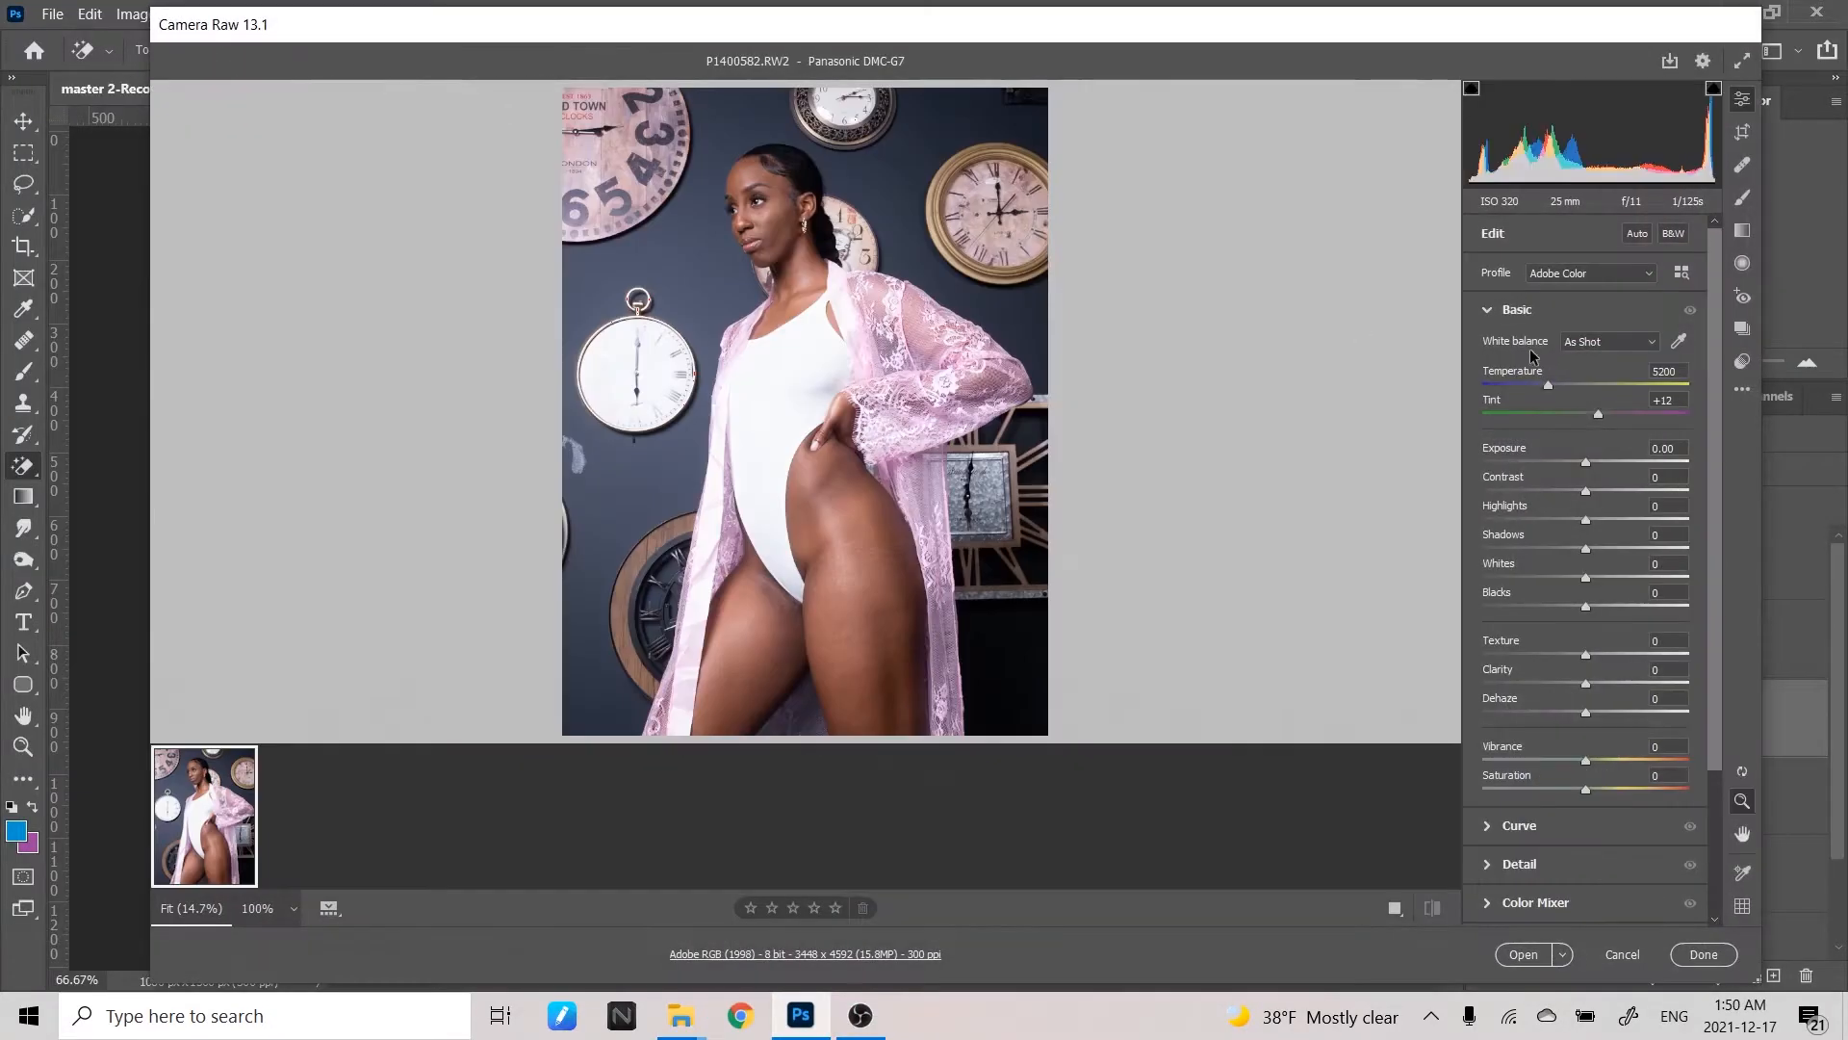
click(1535, 954)
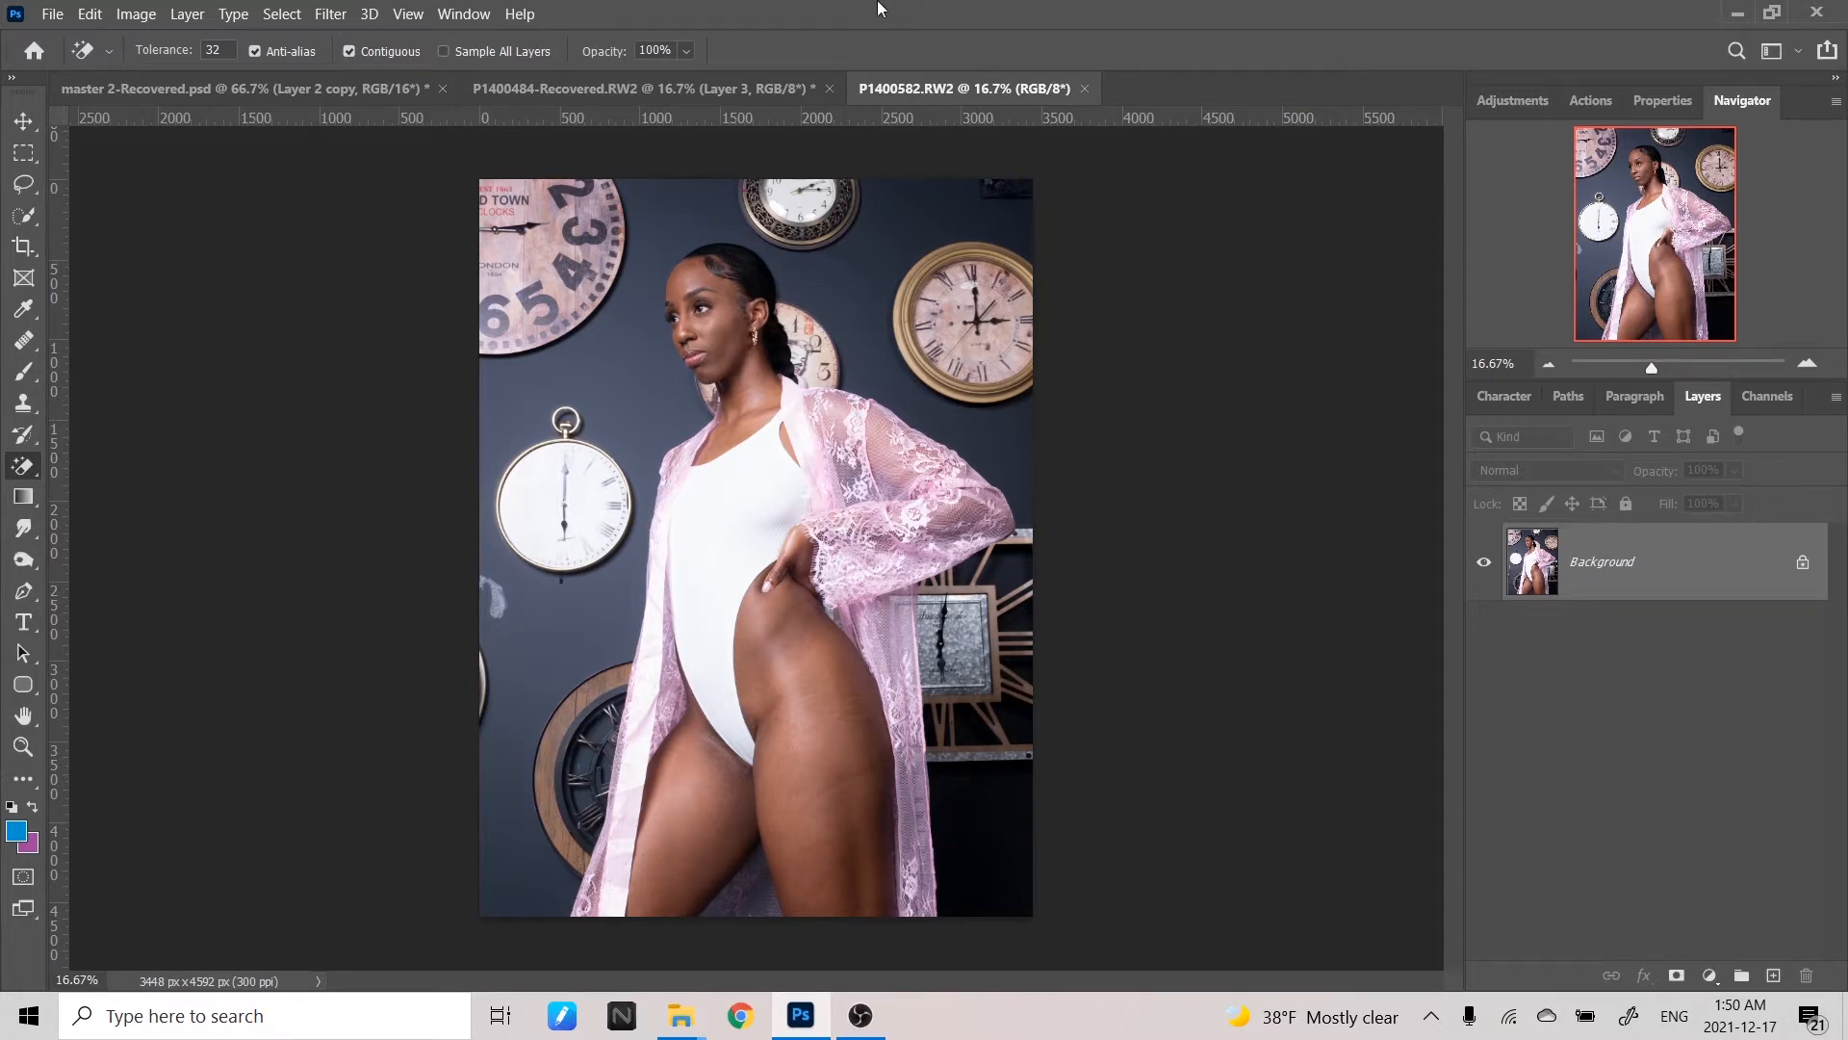
key(ctrl+j)
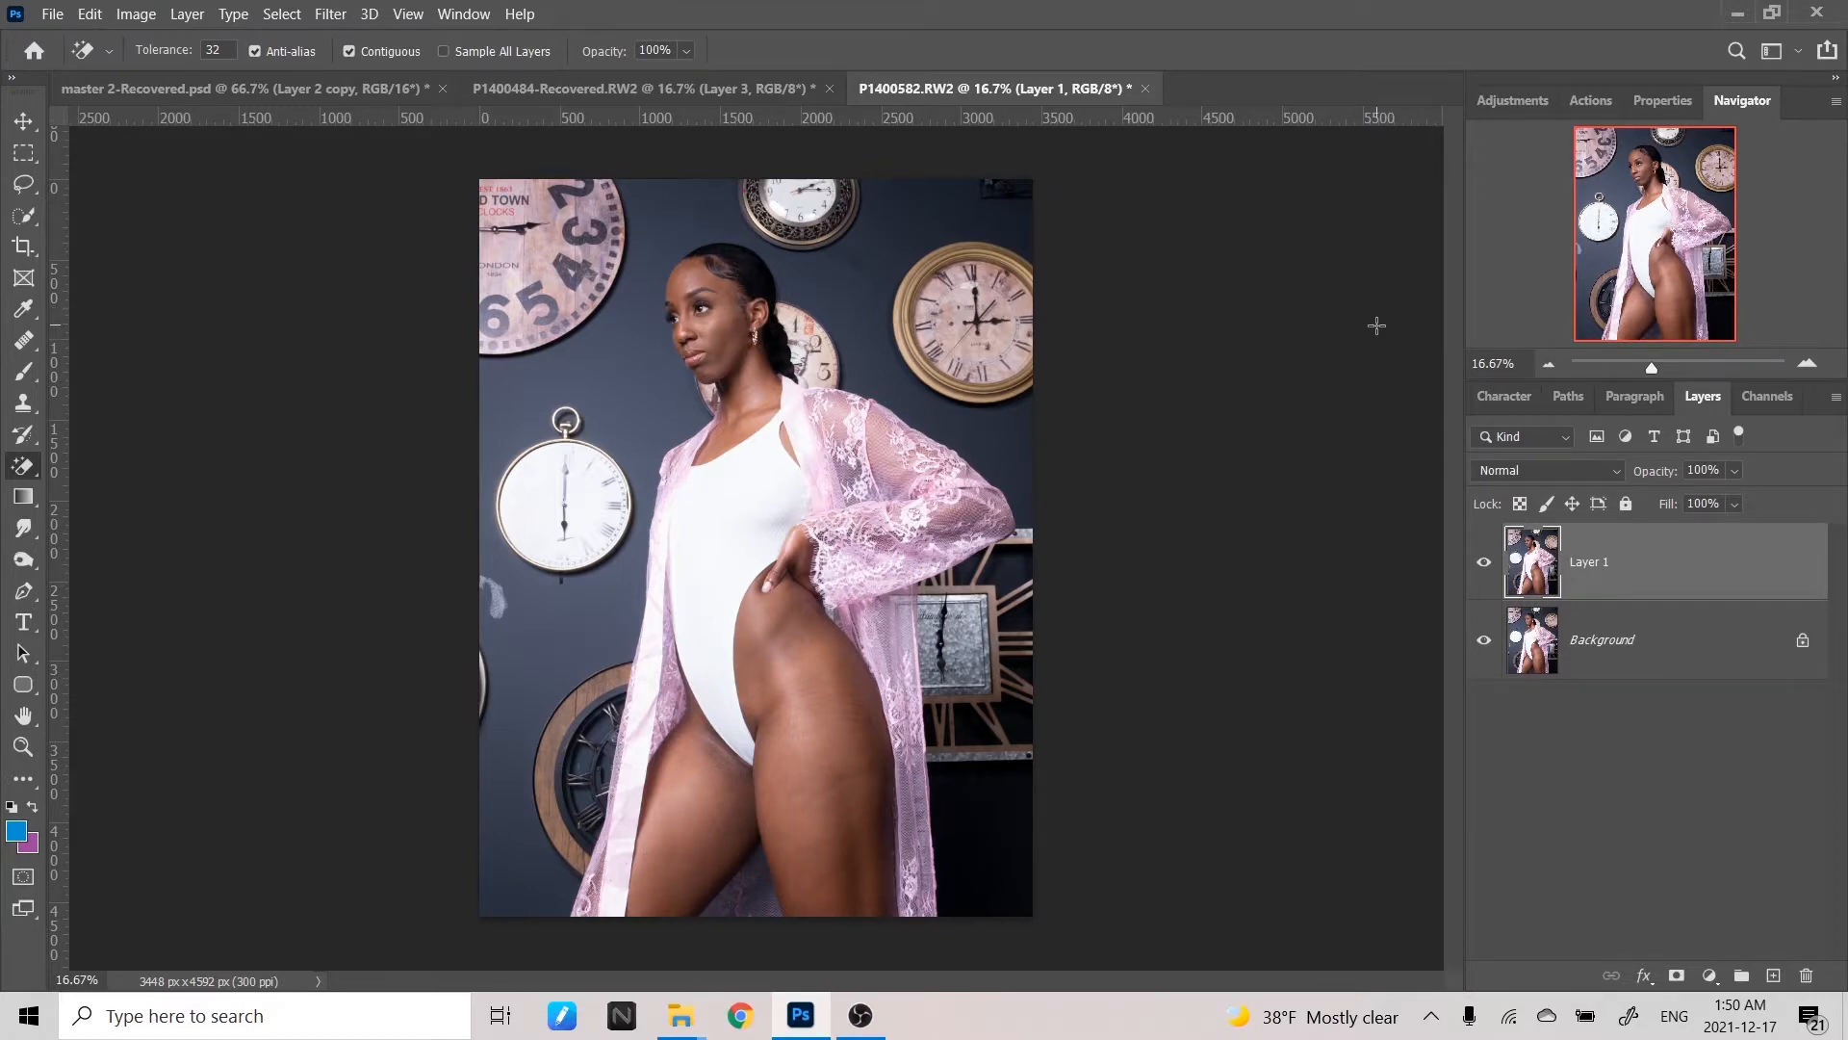
- Remove the specks near the photo's upper edge on the wall between the clocks, using the Healing Brush at 93 px
key(ctrl+equal)
key(ctrl+equal)
key(ctrl+equal)
key(ctrl+equal)
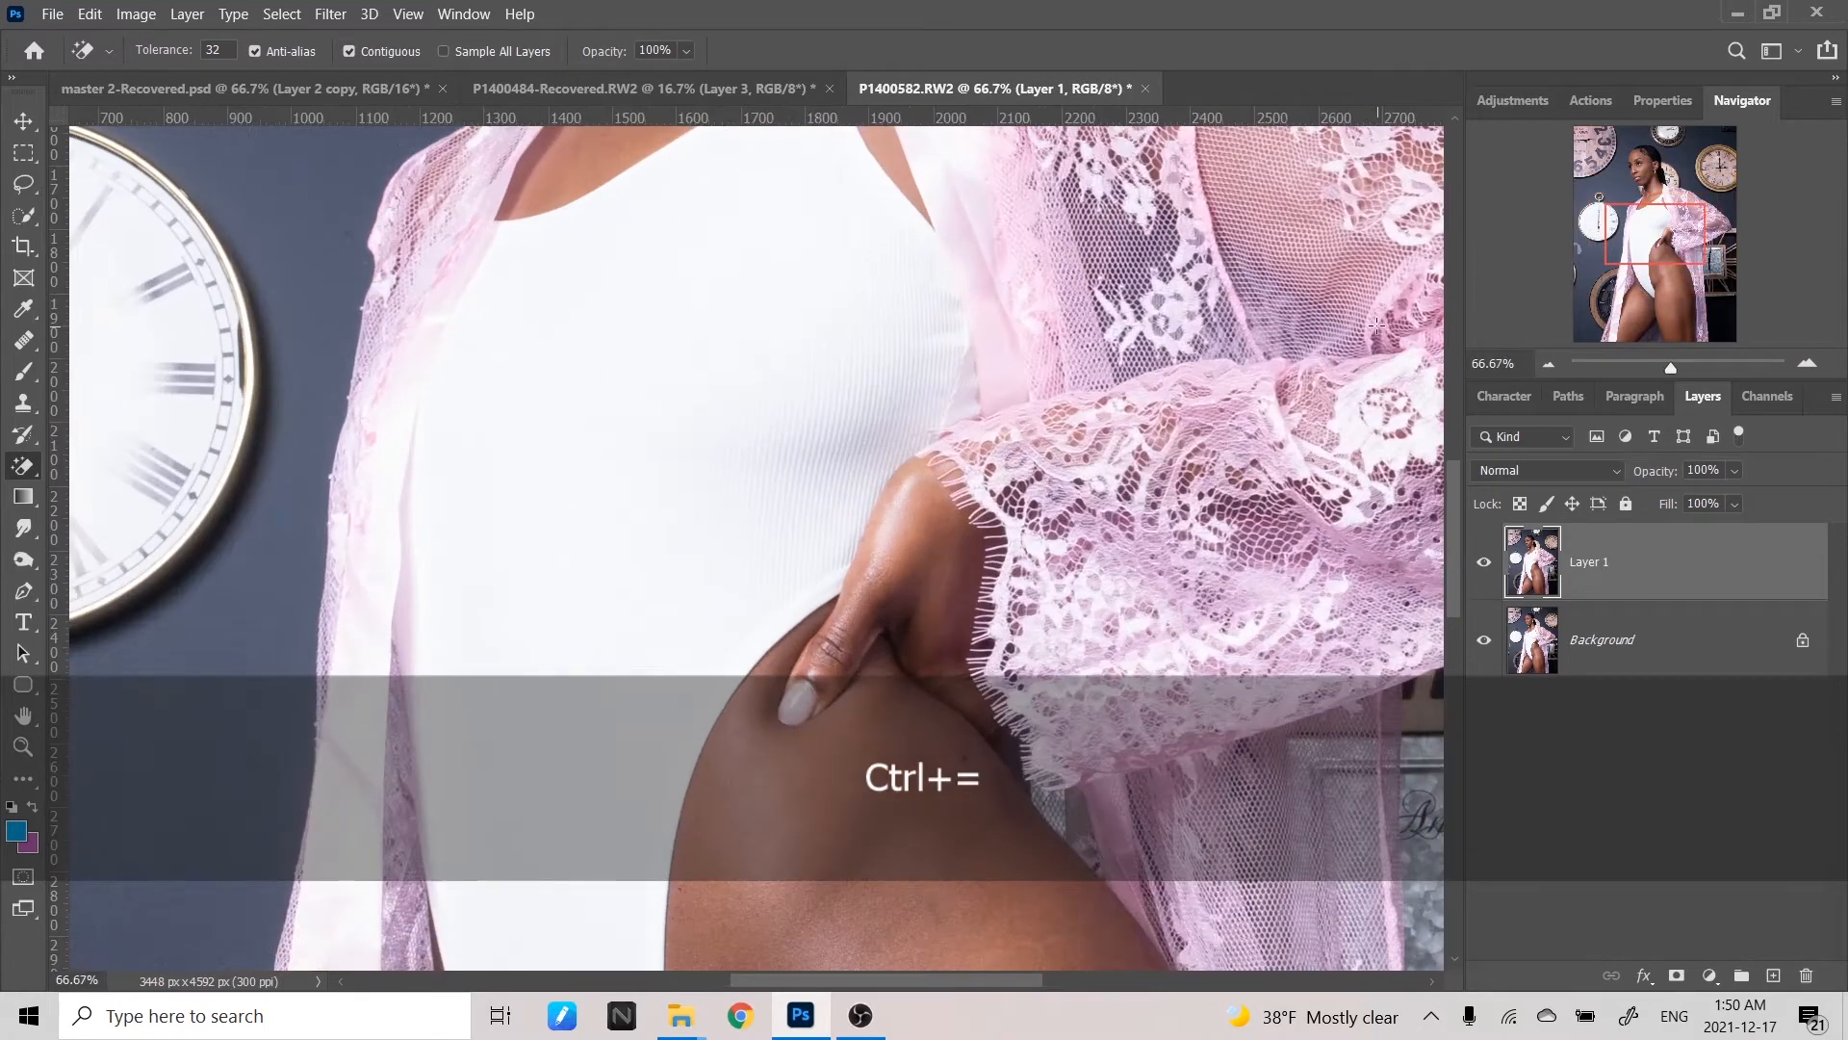
key(space)
drag(503, 351, 838, 801)
drag(909, 585, 789, 690)
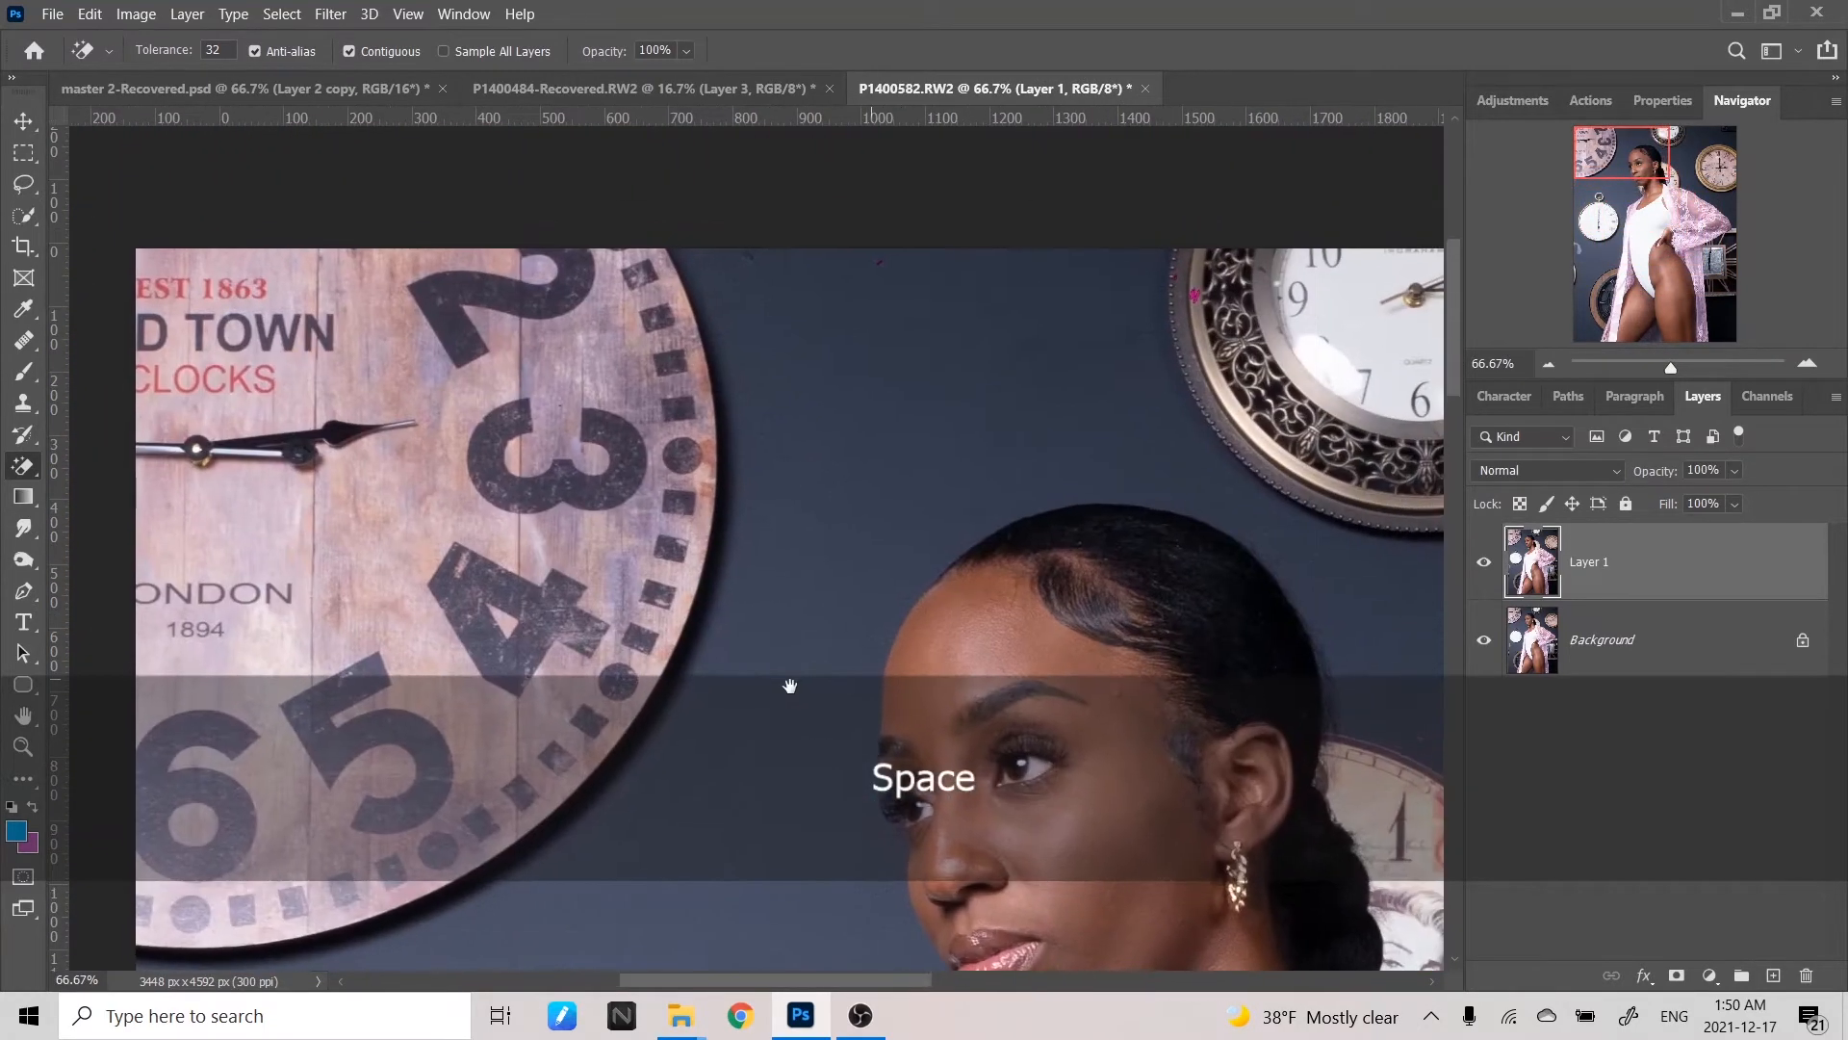
drag(915, 437, 721, 381)
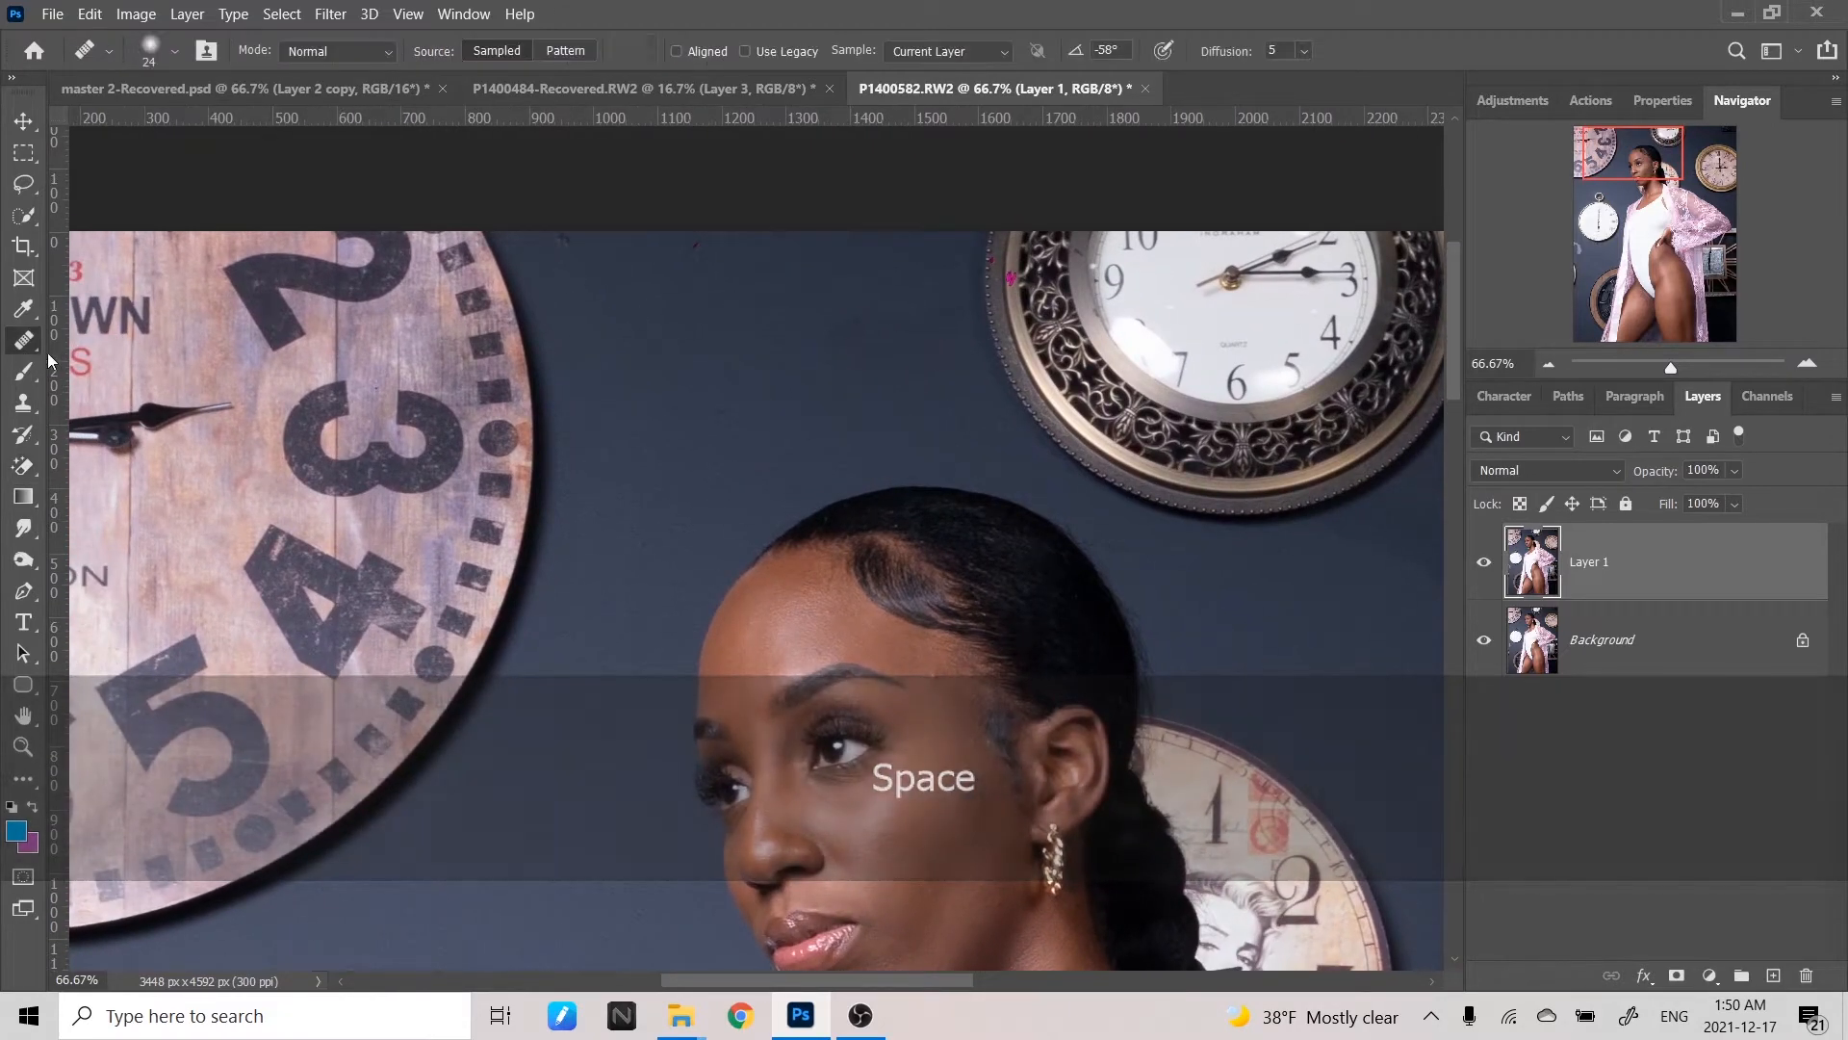
click(24, 340)
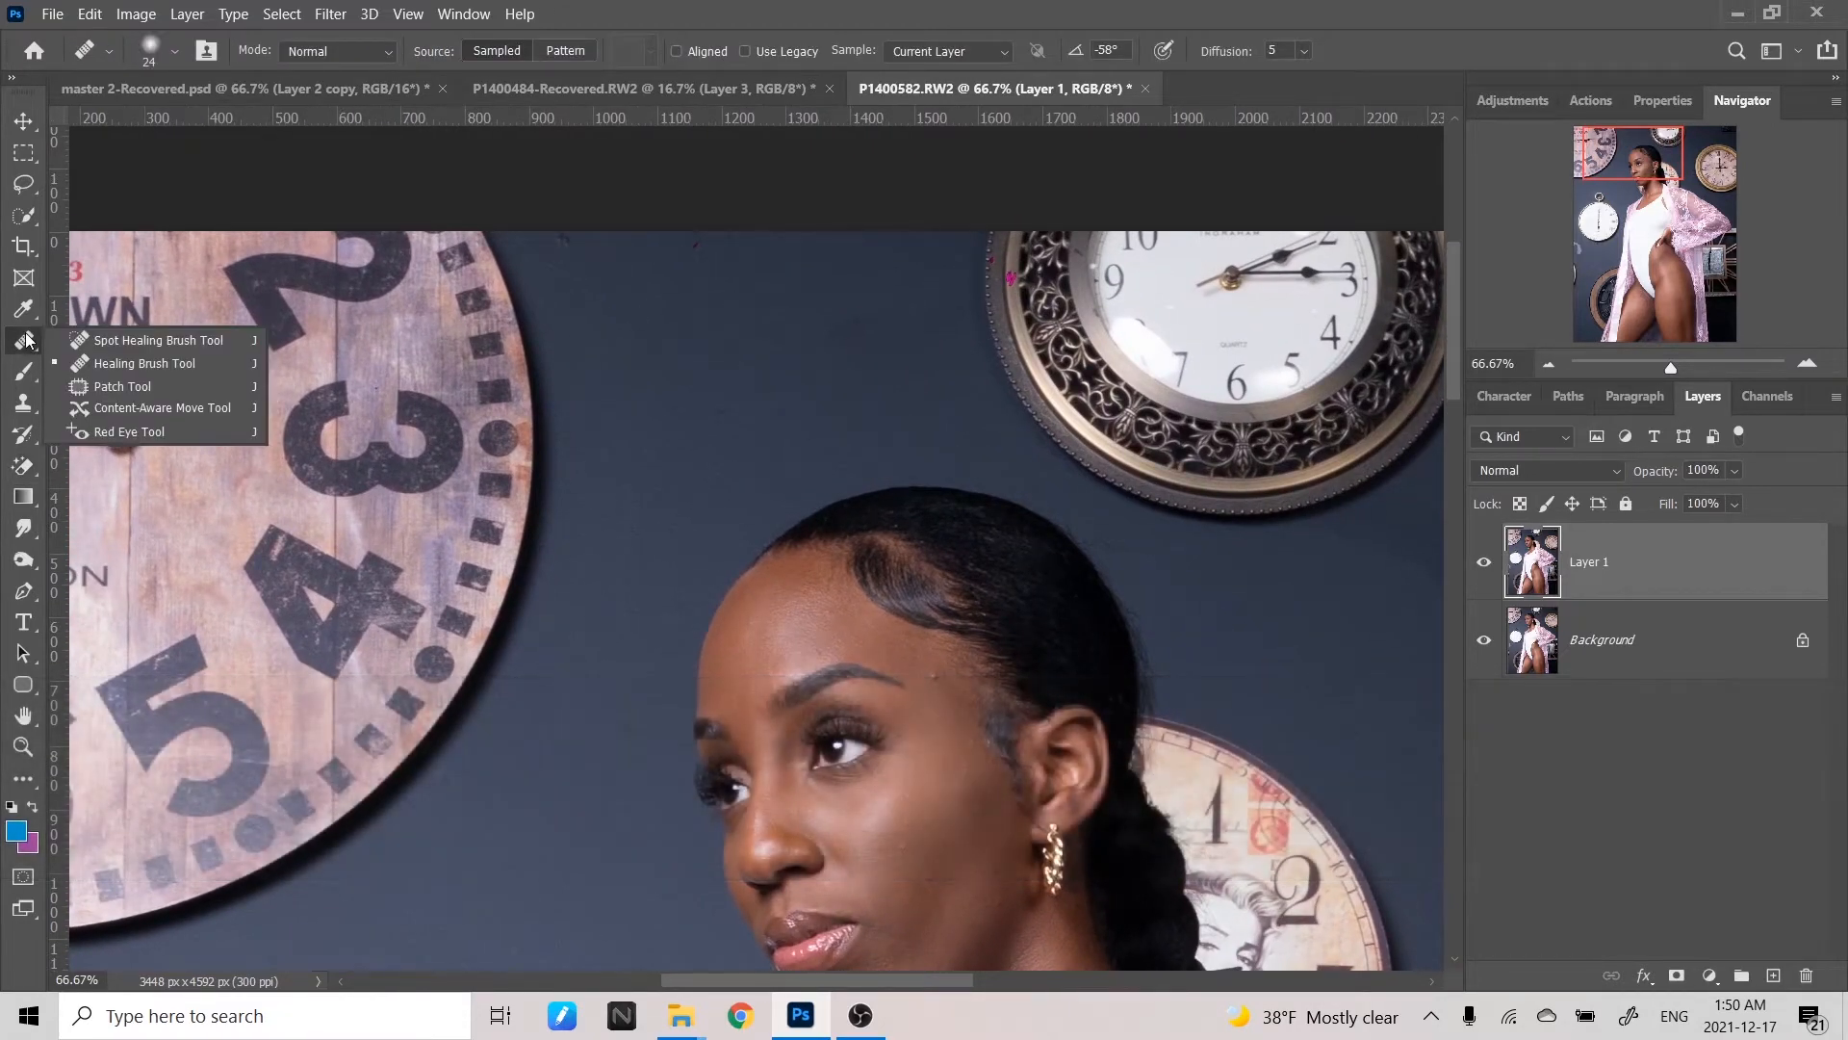
click(135, 362)
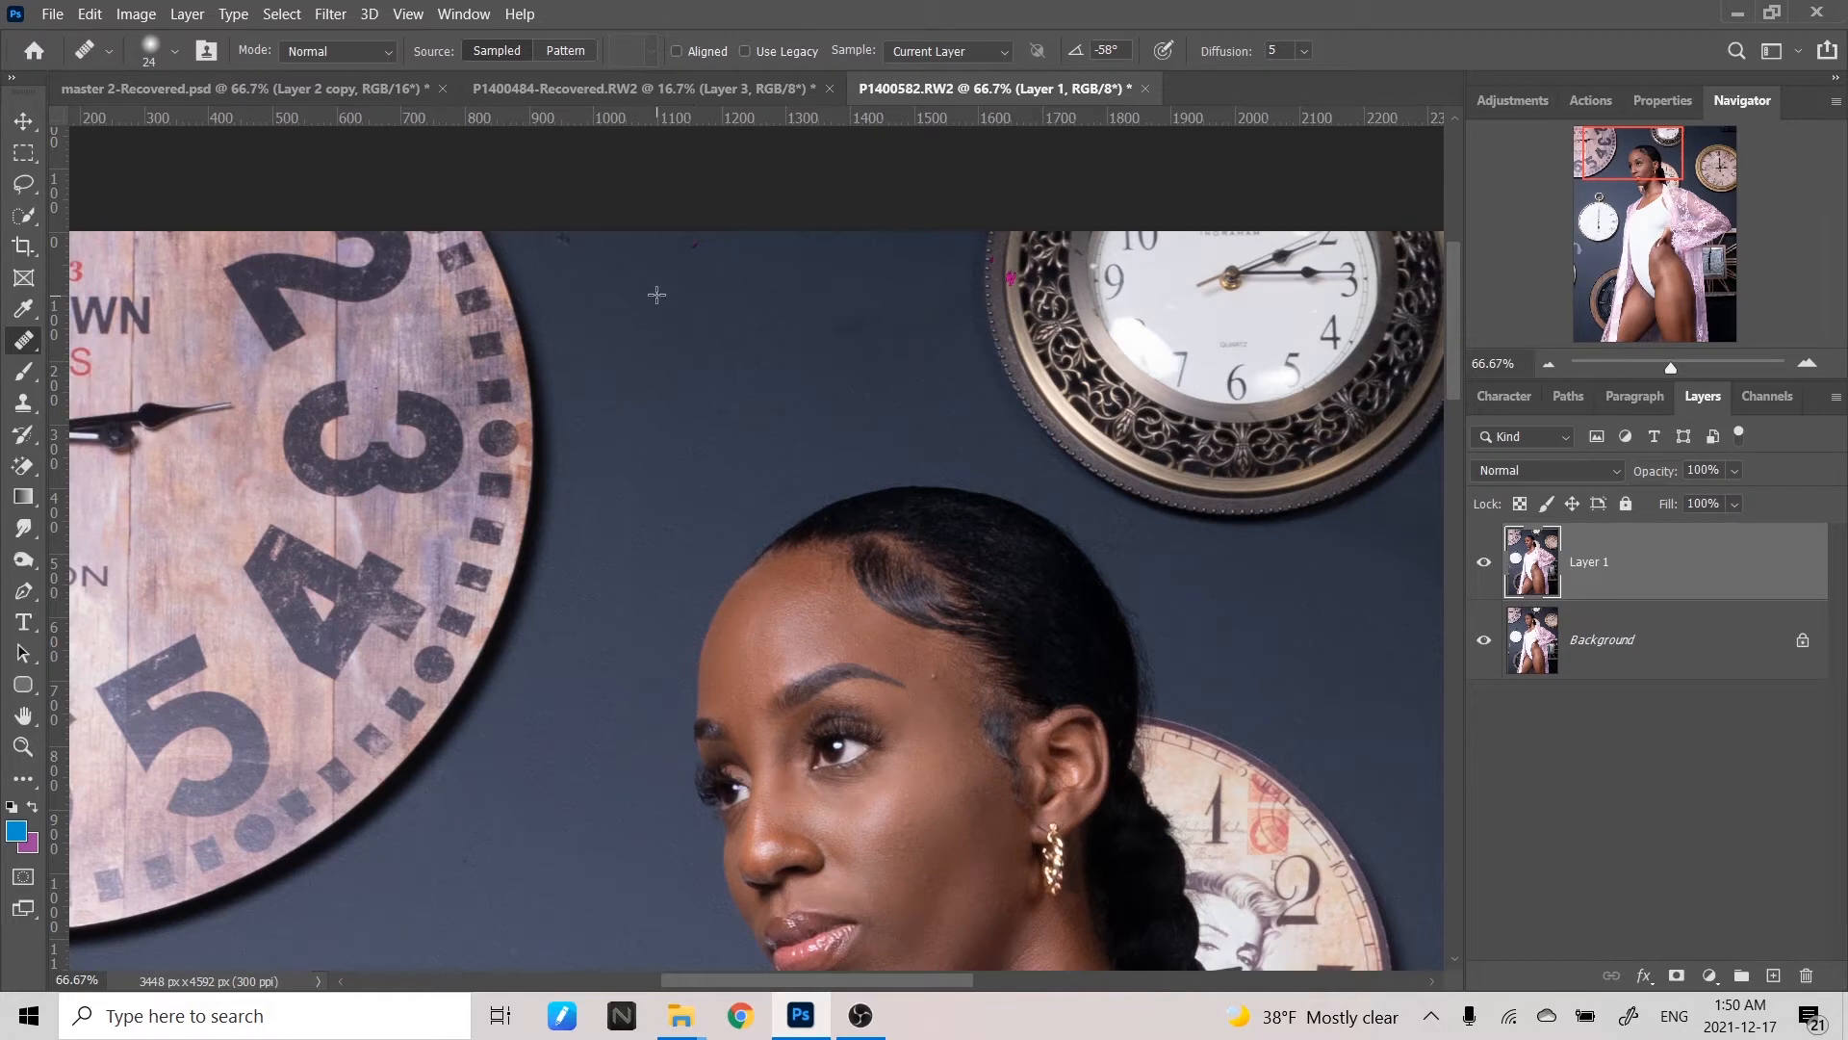
drag(676, 298, 711, 300)
alt+click(705, 317)
click(693, 247)
click(568, 245)
- Heal the specks on the dark wall beside the wooden clock in the photo's lower left with the Healing Brush
key(Caps_Lock)
key(space)
mouse_move(756, 400)
mouse_down()
mouse_move(970, 412)
mouse_move(606, 206)
mouse_move(627, 293)
mouse_move(771, 182)
mouse_move(905, 444)
mouse_move(866, 375)
mouse_move(904, 219)
mouse_move(920, 277)
mouse_move(1194, 358)
mouse_move(912, 338)
mouse_move(1204, 384)
mouse_move(1067, 354)
mouse_move(1110, 349)
mouse_up()
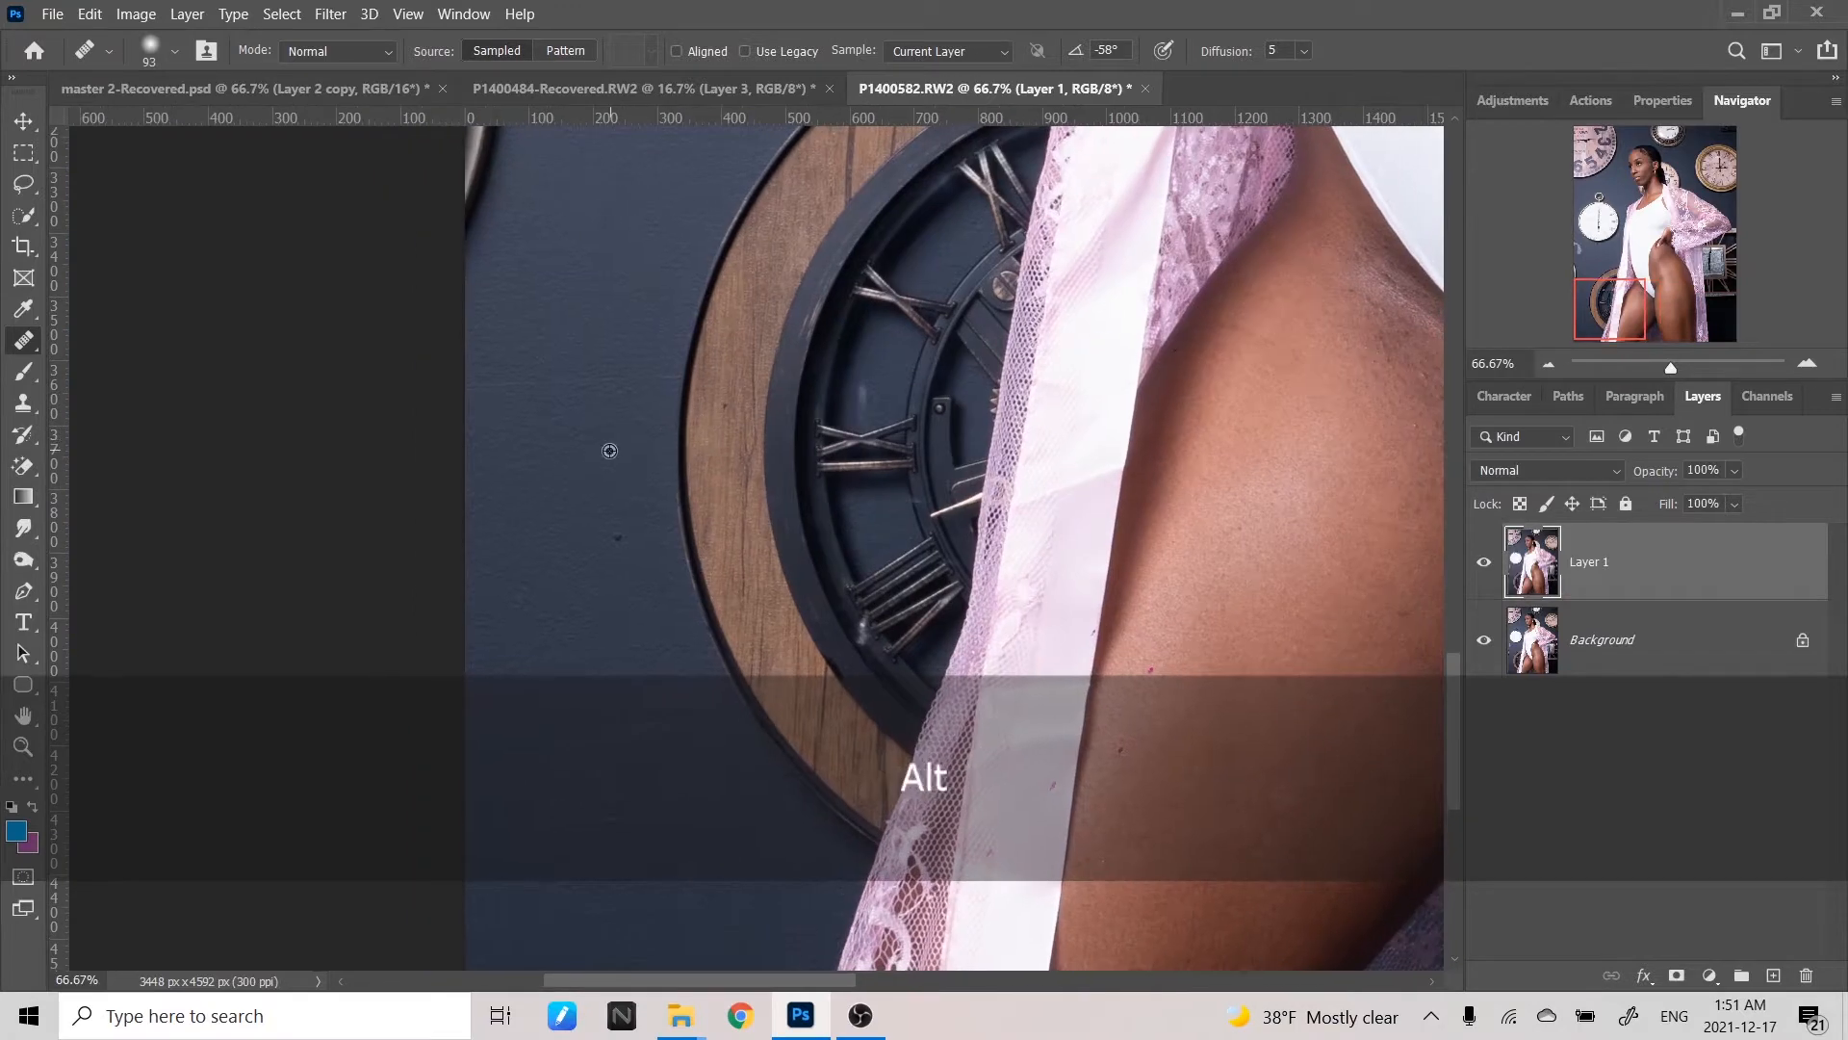
drag(683, 423, 650, 799)
drag(713, 376, 658, 674)
alt+click(593, 622)
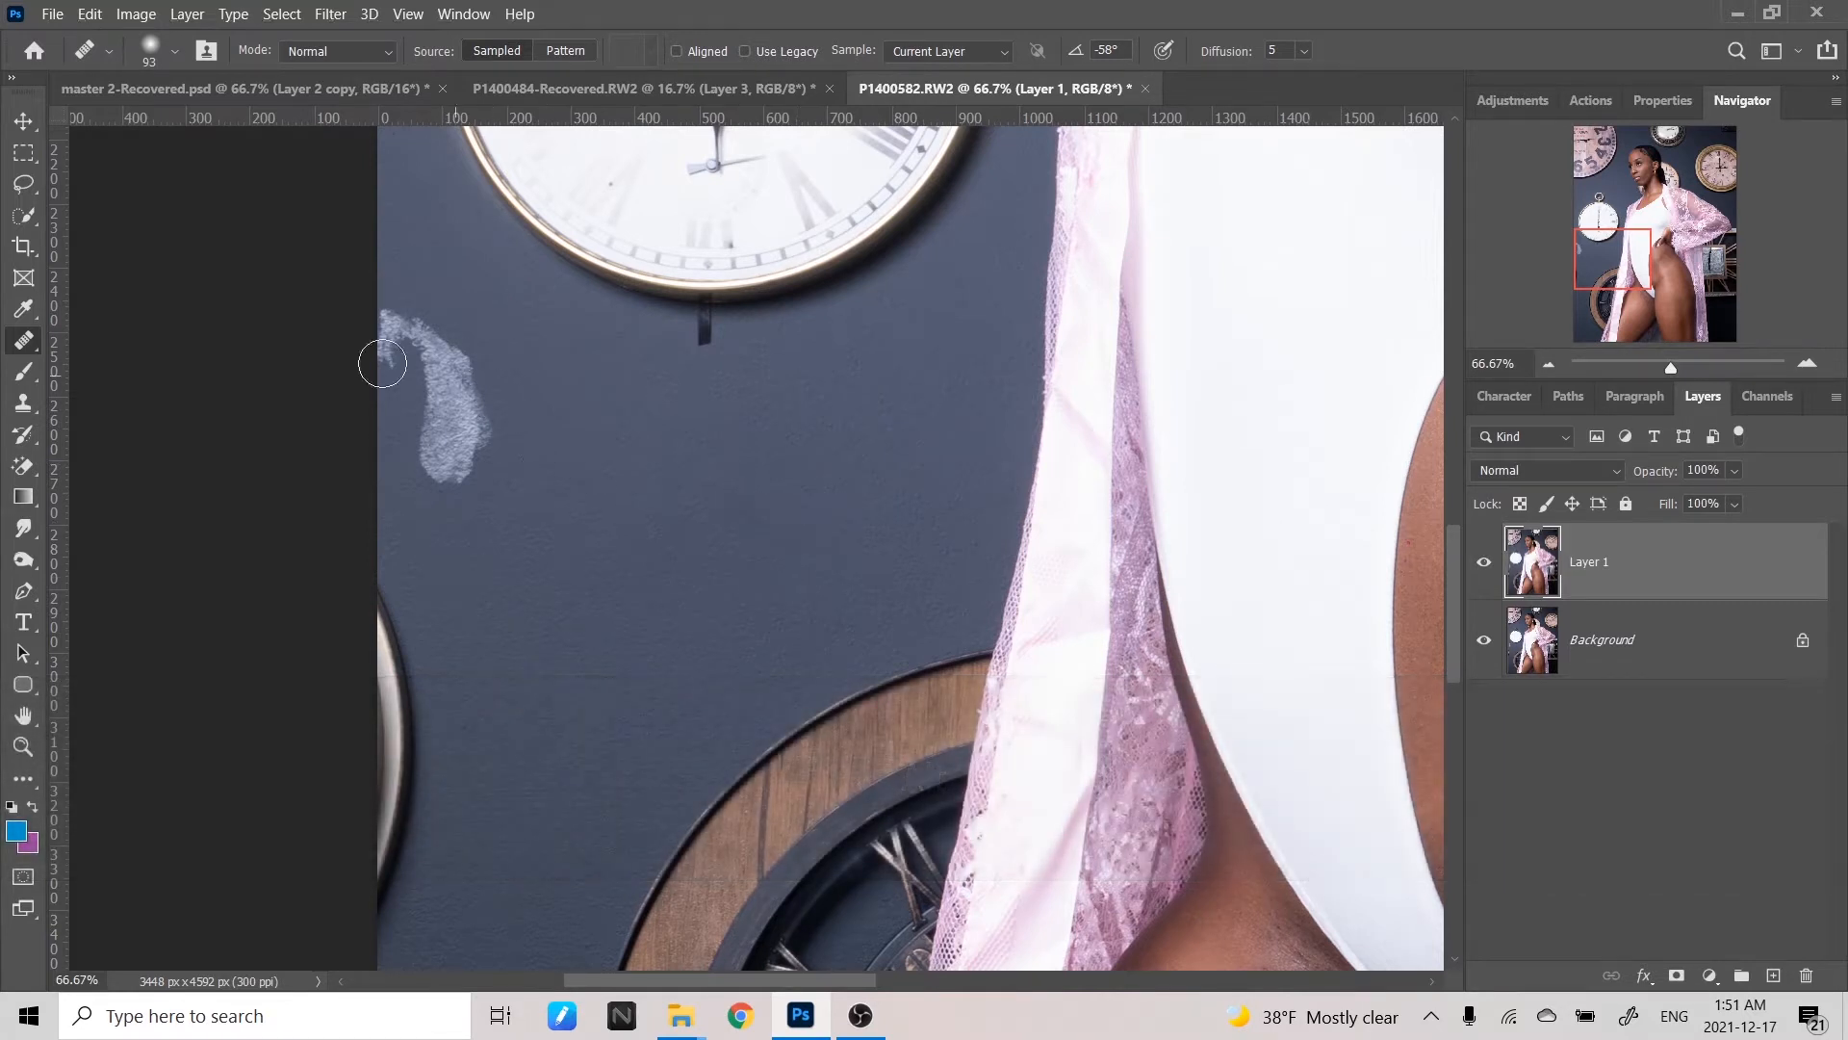
- Patch the peeled white mark on the wall below the white clock with clean wall texture and deselect
right_click(23, 340)
click(144, 379)
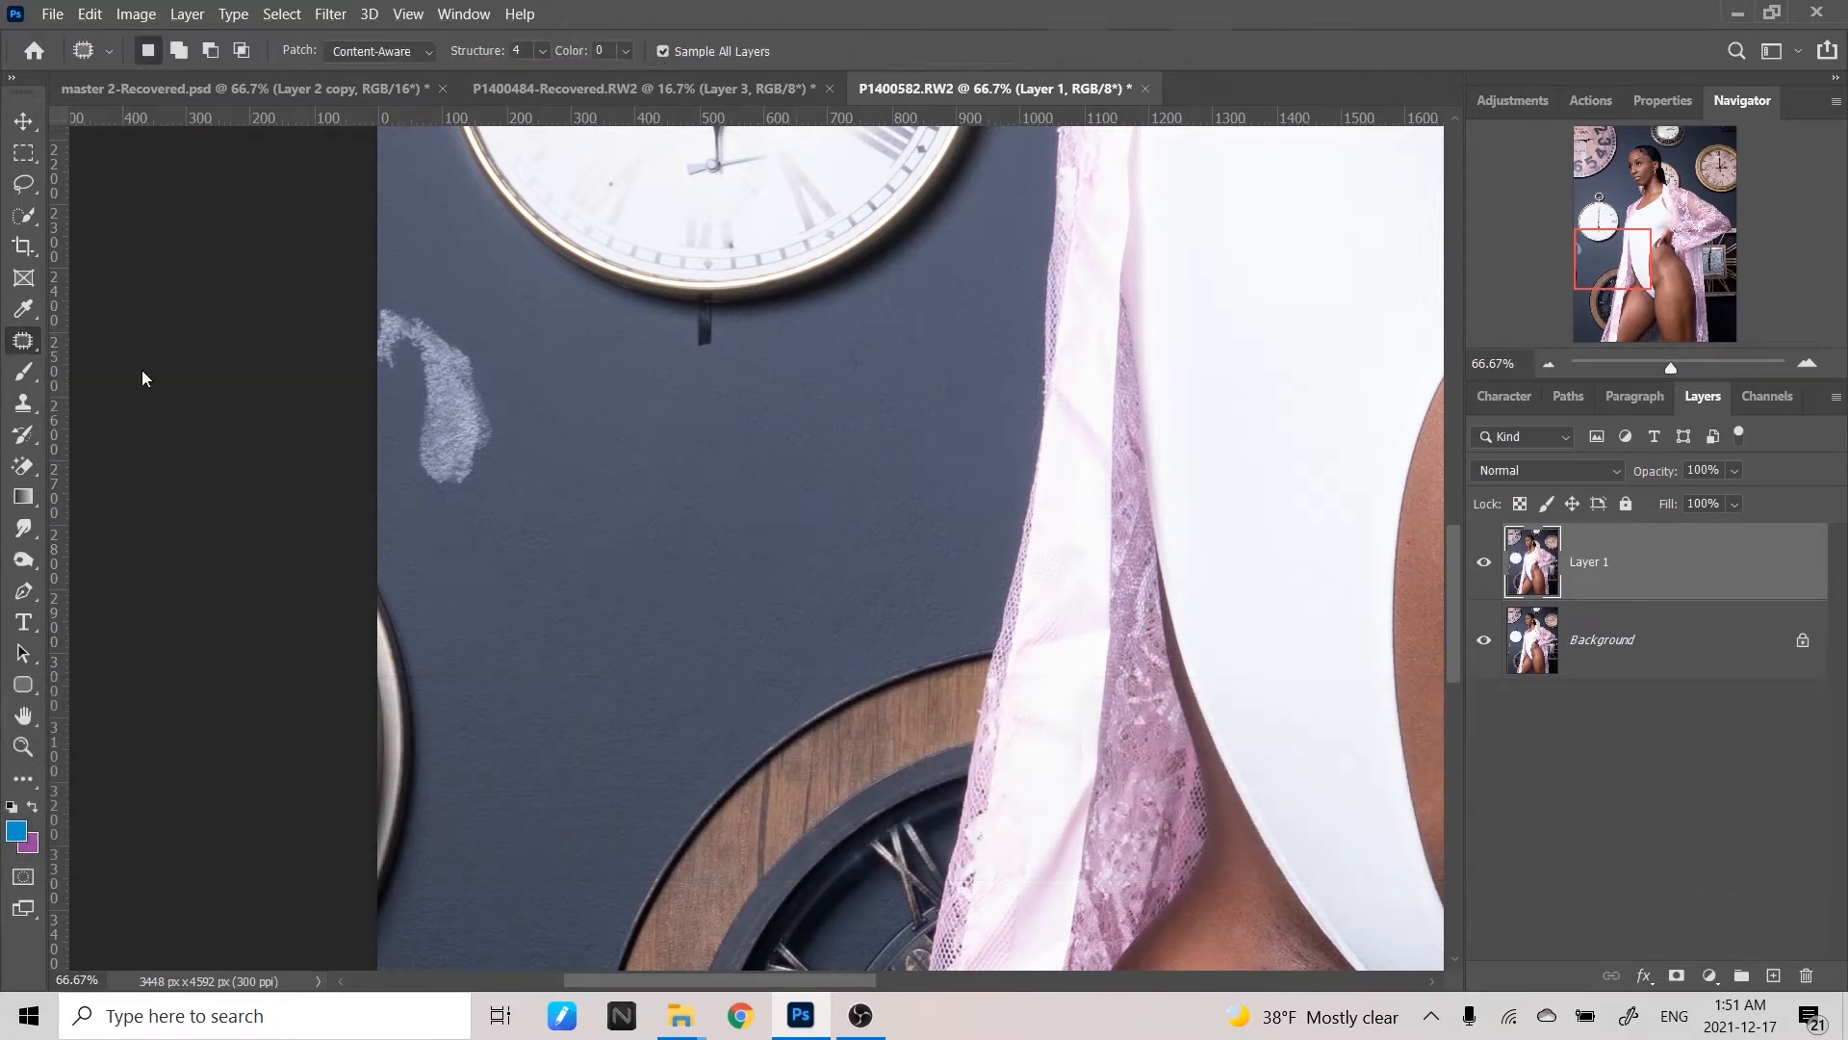
mouse_move(327, 272)
mouse_down()
mouse_move(465, 310)
mouse_move(518, 434)
mouse_move(497, 498)
mouse_move(419, 525)
mouse_move(352, 462)
mouse_move(318, 384)
mouse_move(330, 279)
mouse_up()
mouse_move(423, 359)
mouse_down()
mouse_move(458, 397)
mouse_move(604, 464)
mouse_up()
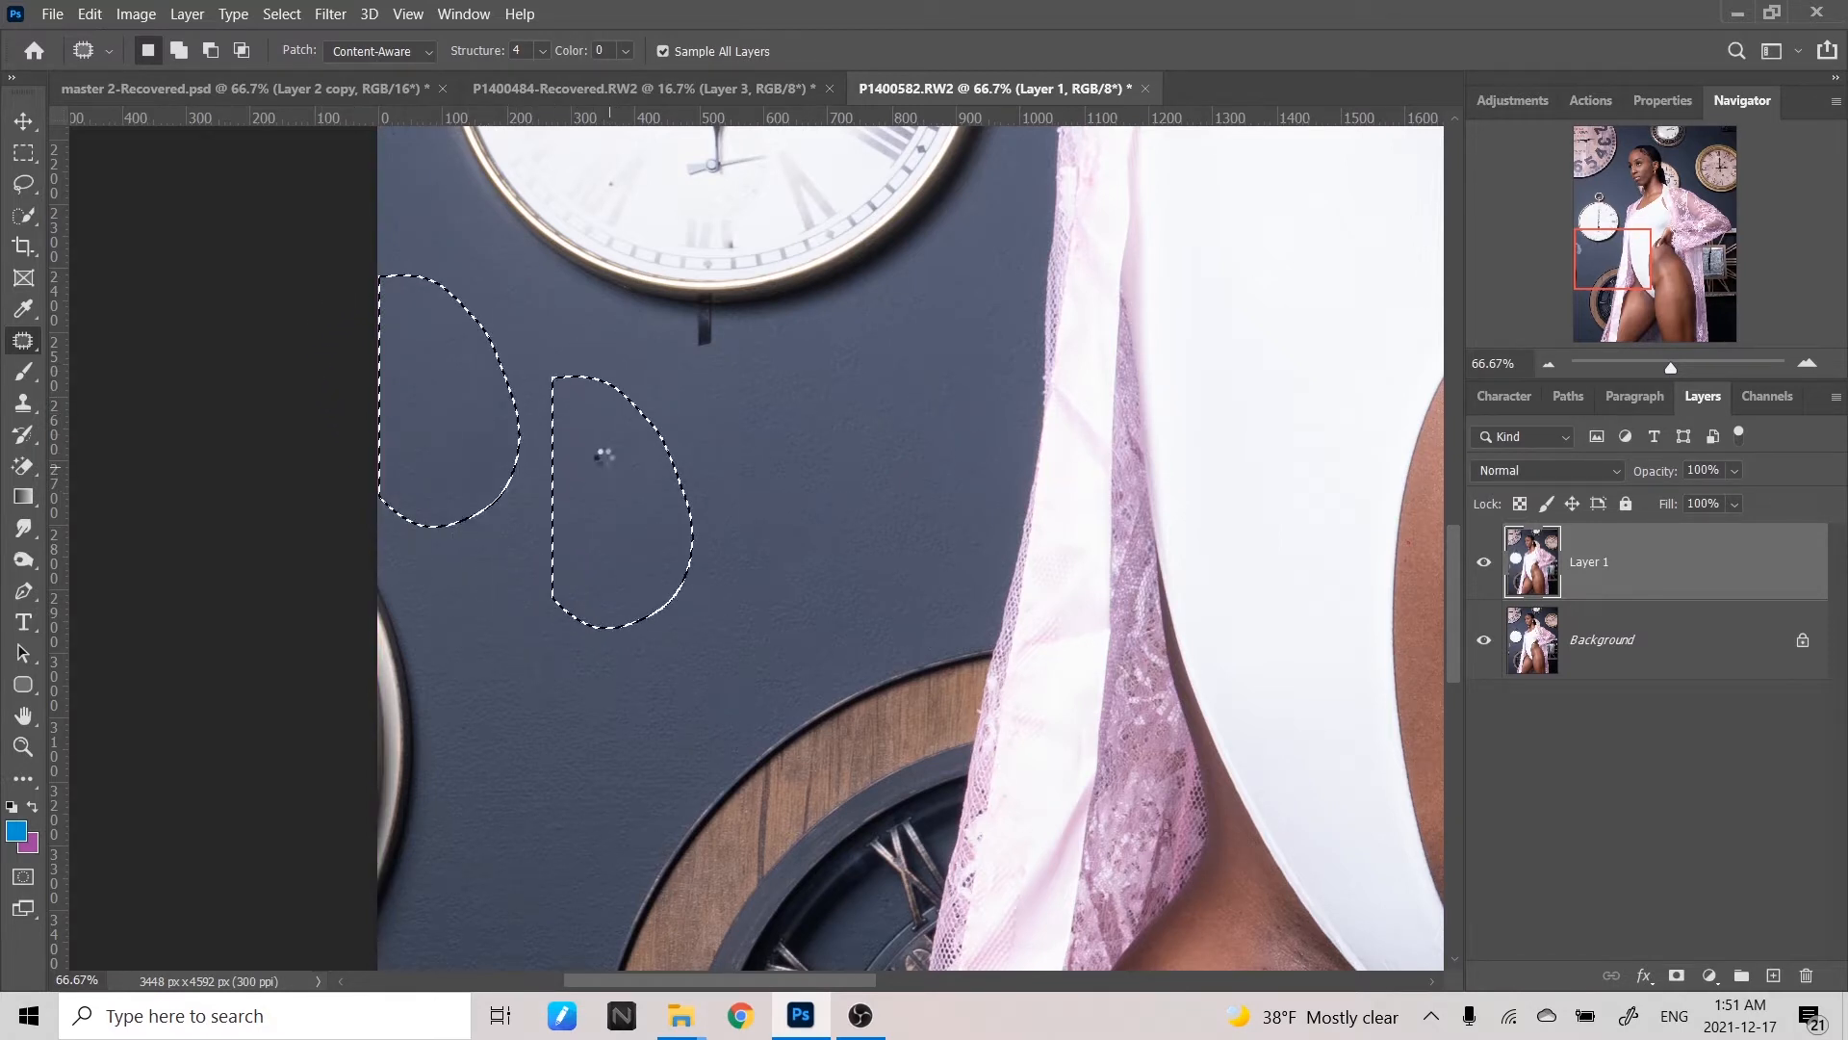
key(ctrl+d)
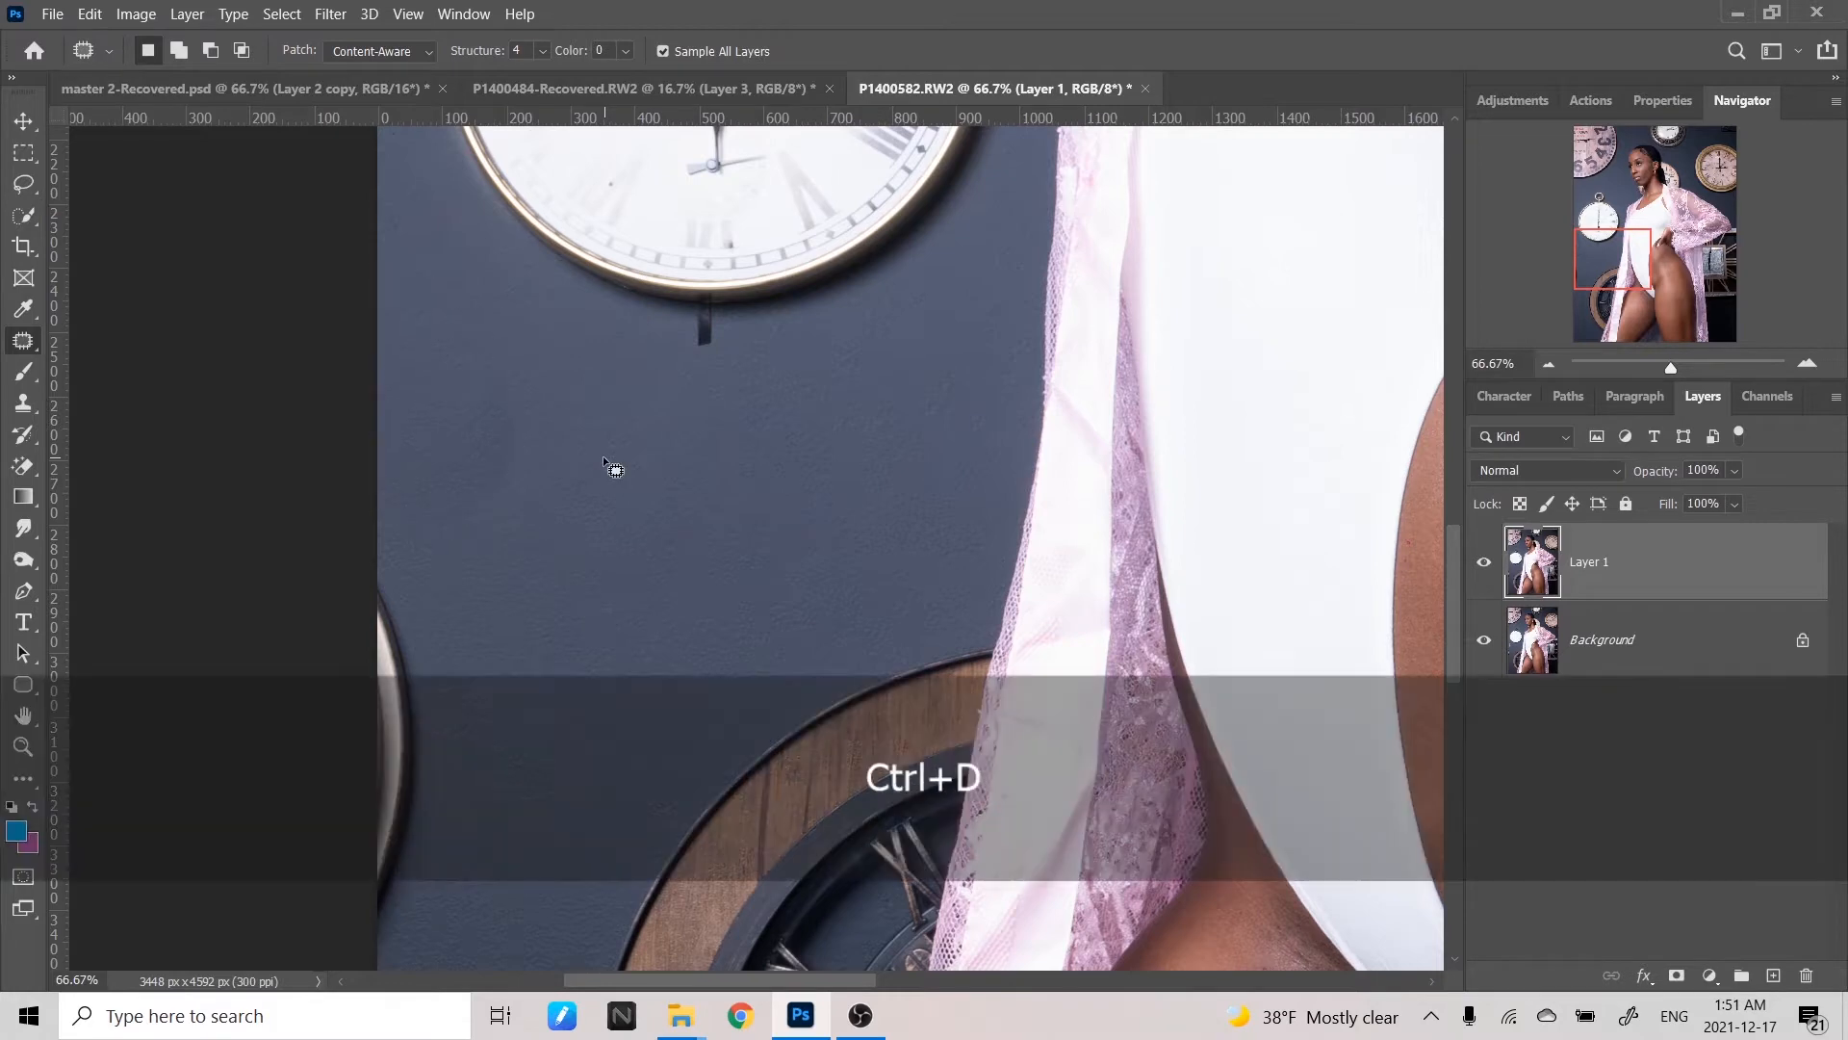
- Heal the red specks on the thigh and white robe trim with a 60 px Healing Brush, undoing the stroke at the trim's edge
key(space)
drag(957, 491, 491, 297)
drag(1011, 540, 594, 388)
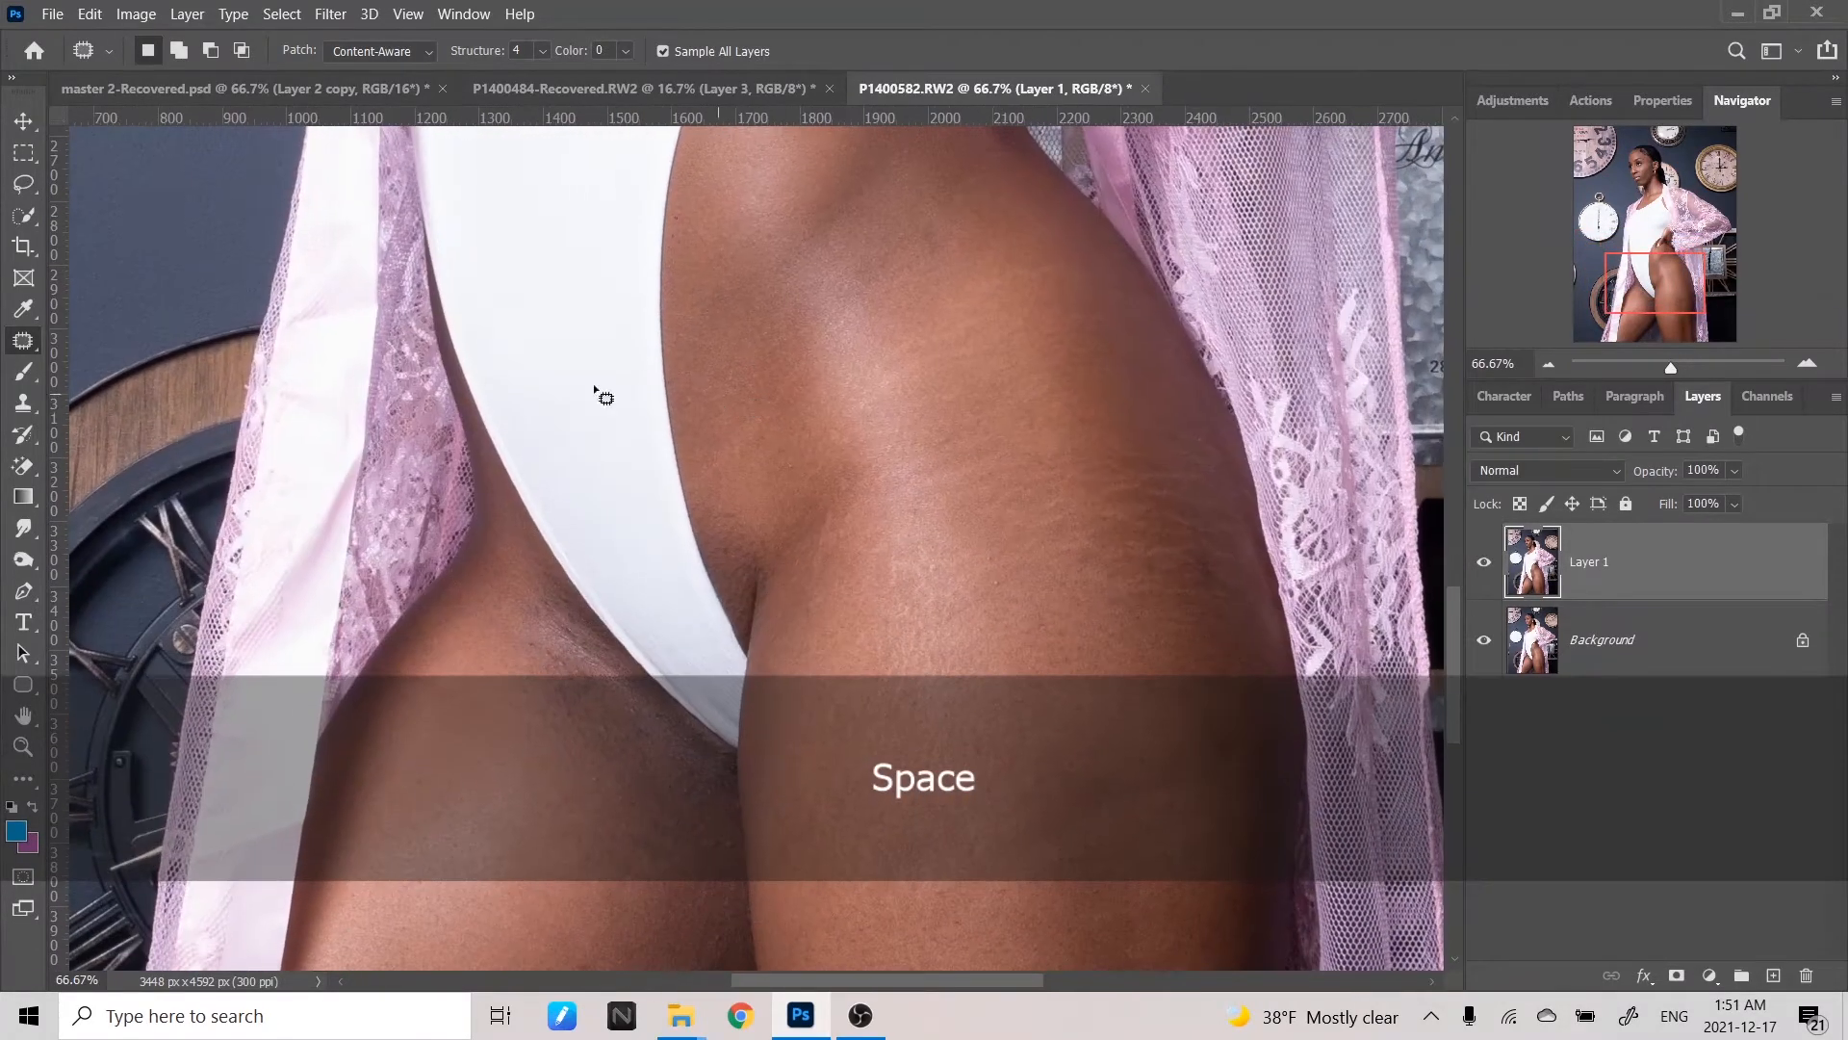
right_click(24, 339)
click(116, 364)
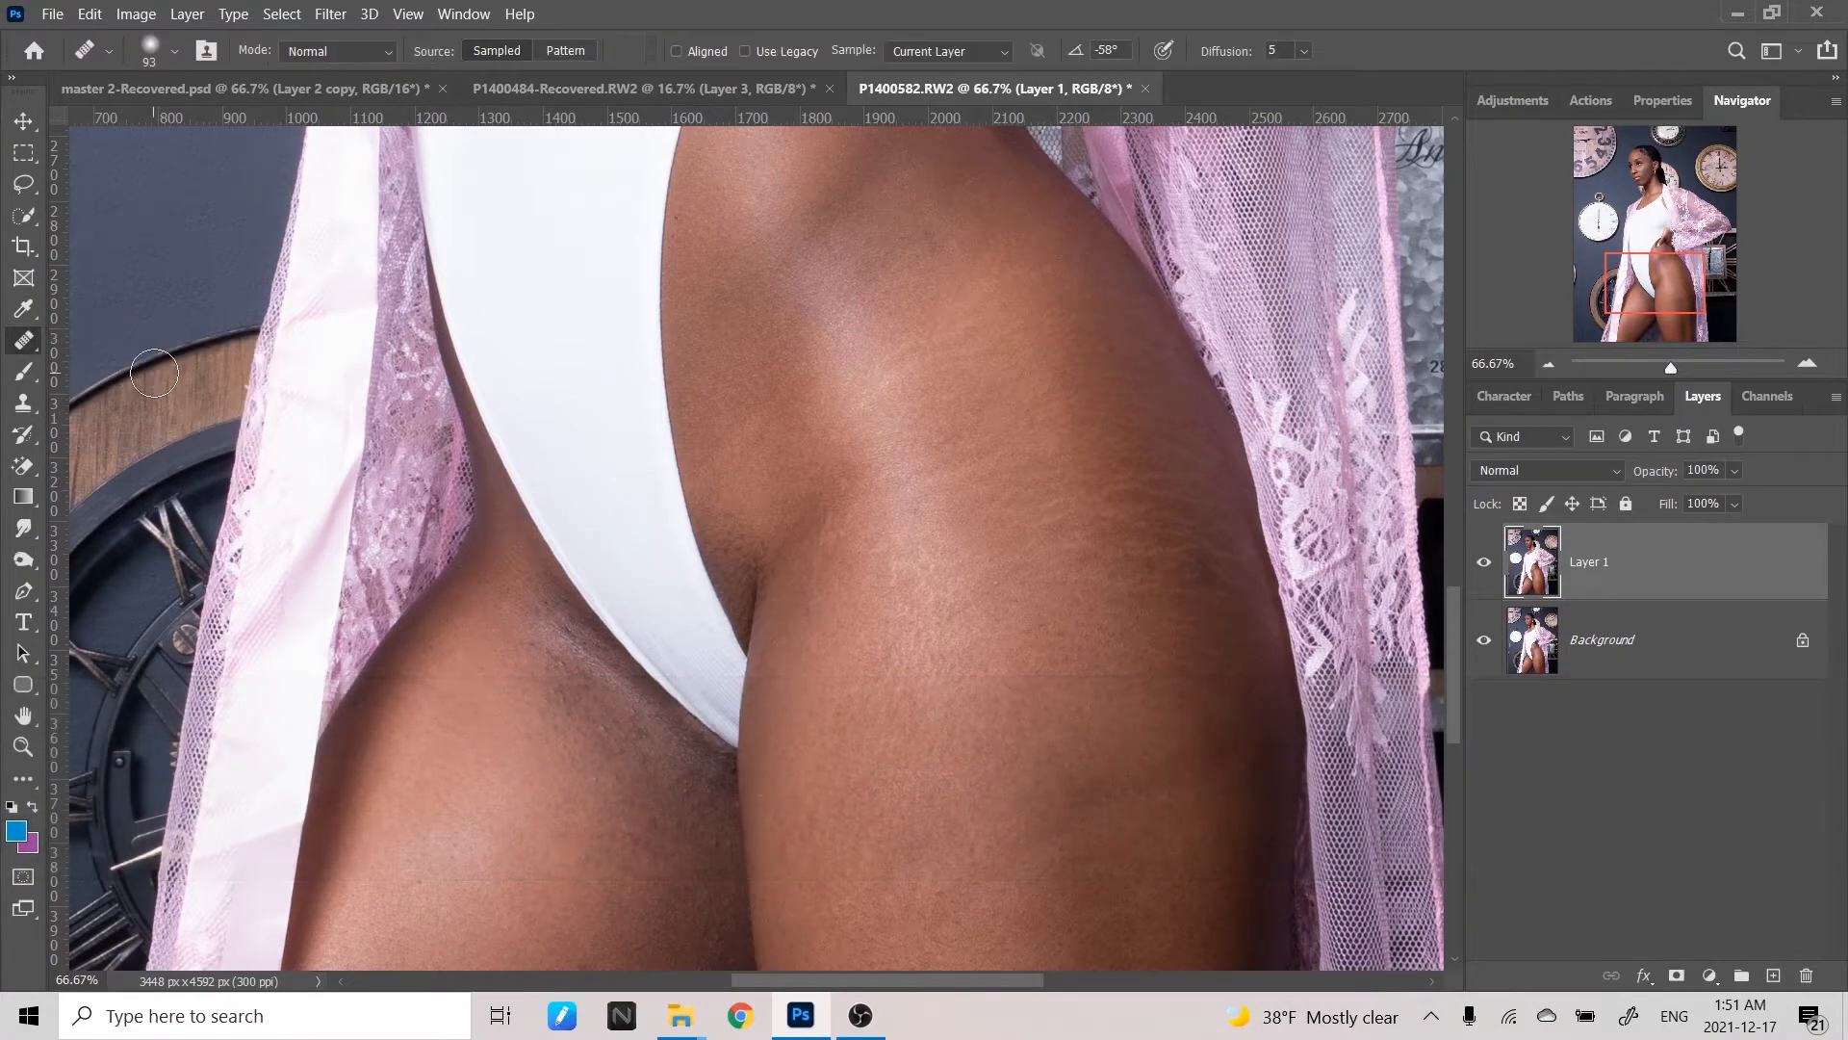
key(space)
drag(645, 419, 851, 128)
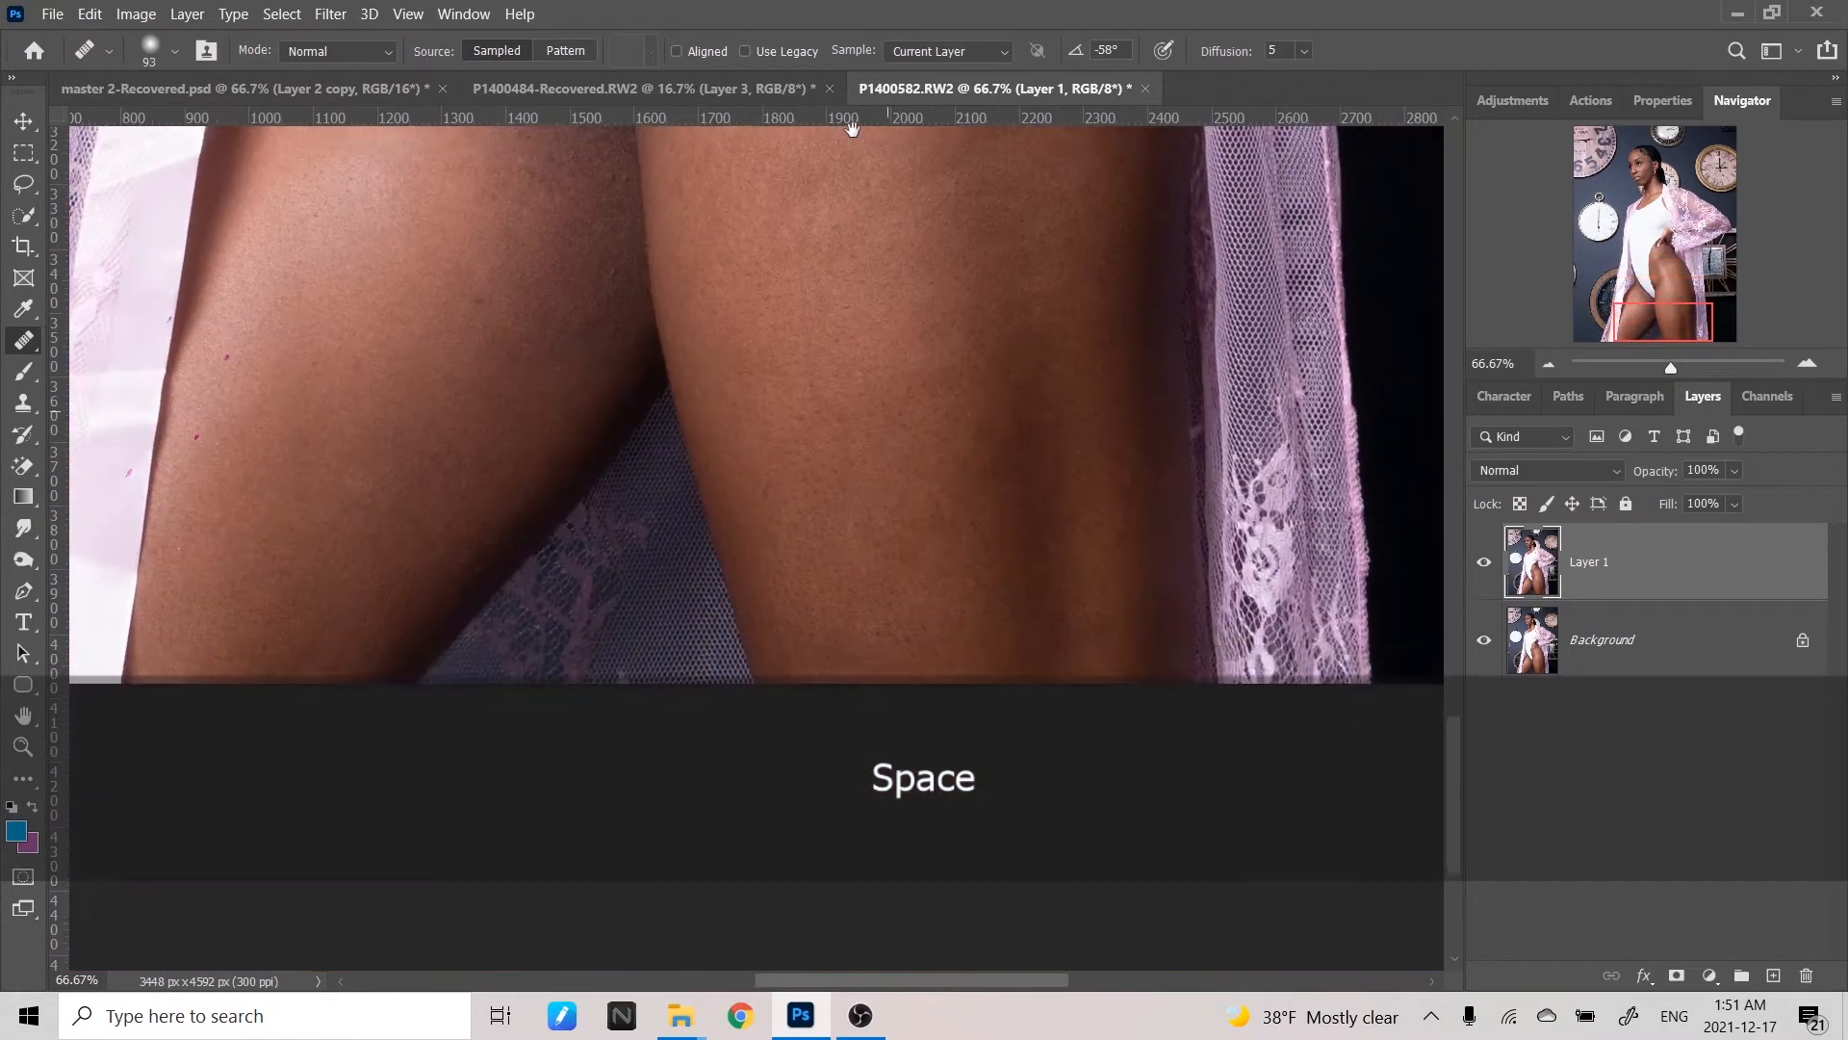
drag(834, 446, 1001, 450)
drag(566, 369, 713, 404)
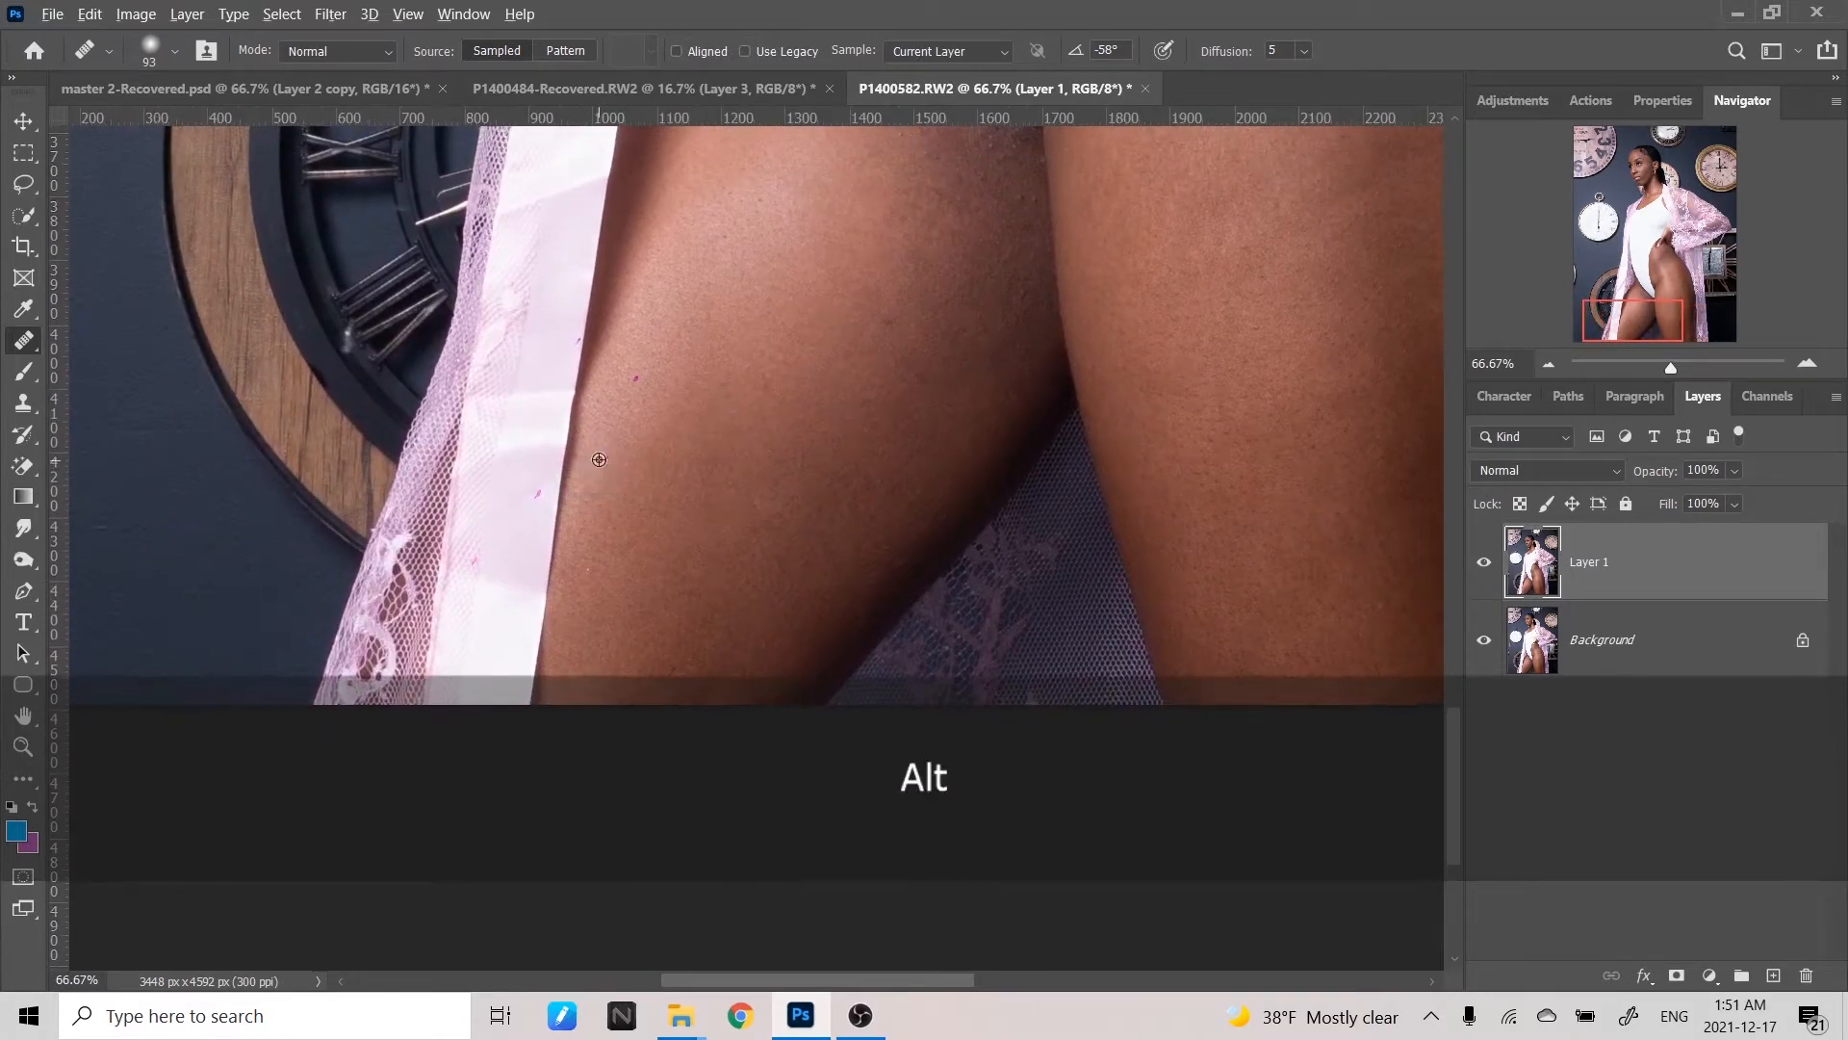
drag(601, 459, 585, 459)
click(602, 458)
alt+click(537, 469)
click(540, 498)
click(574, 339)
key(ctrl+z)
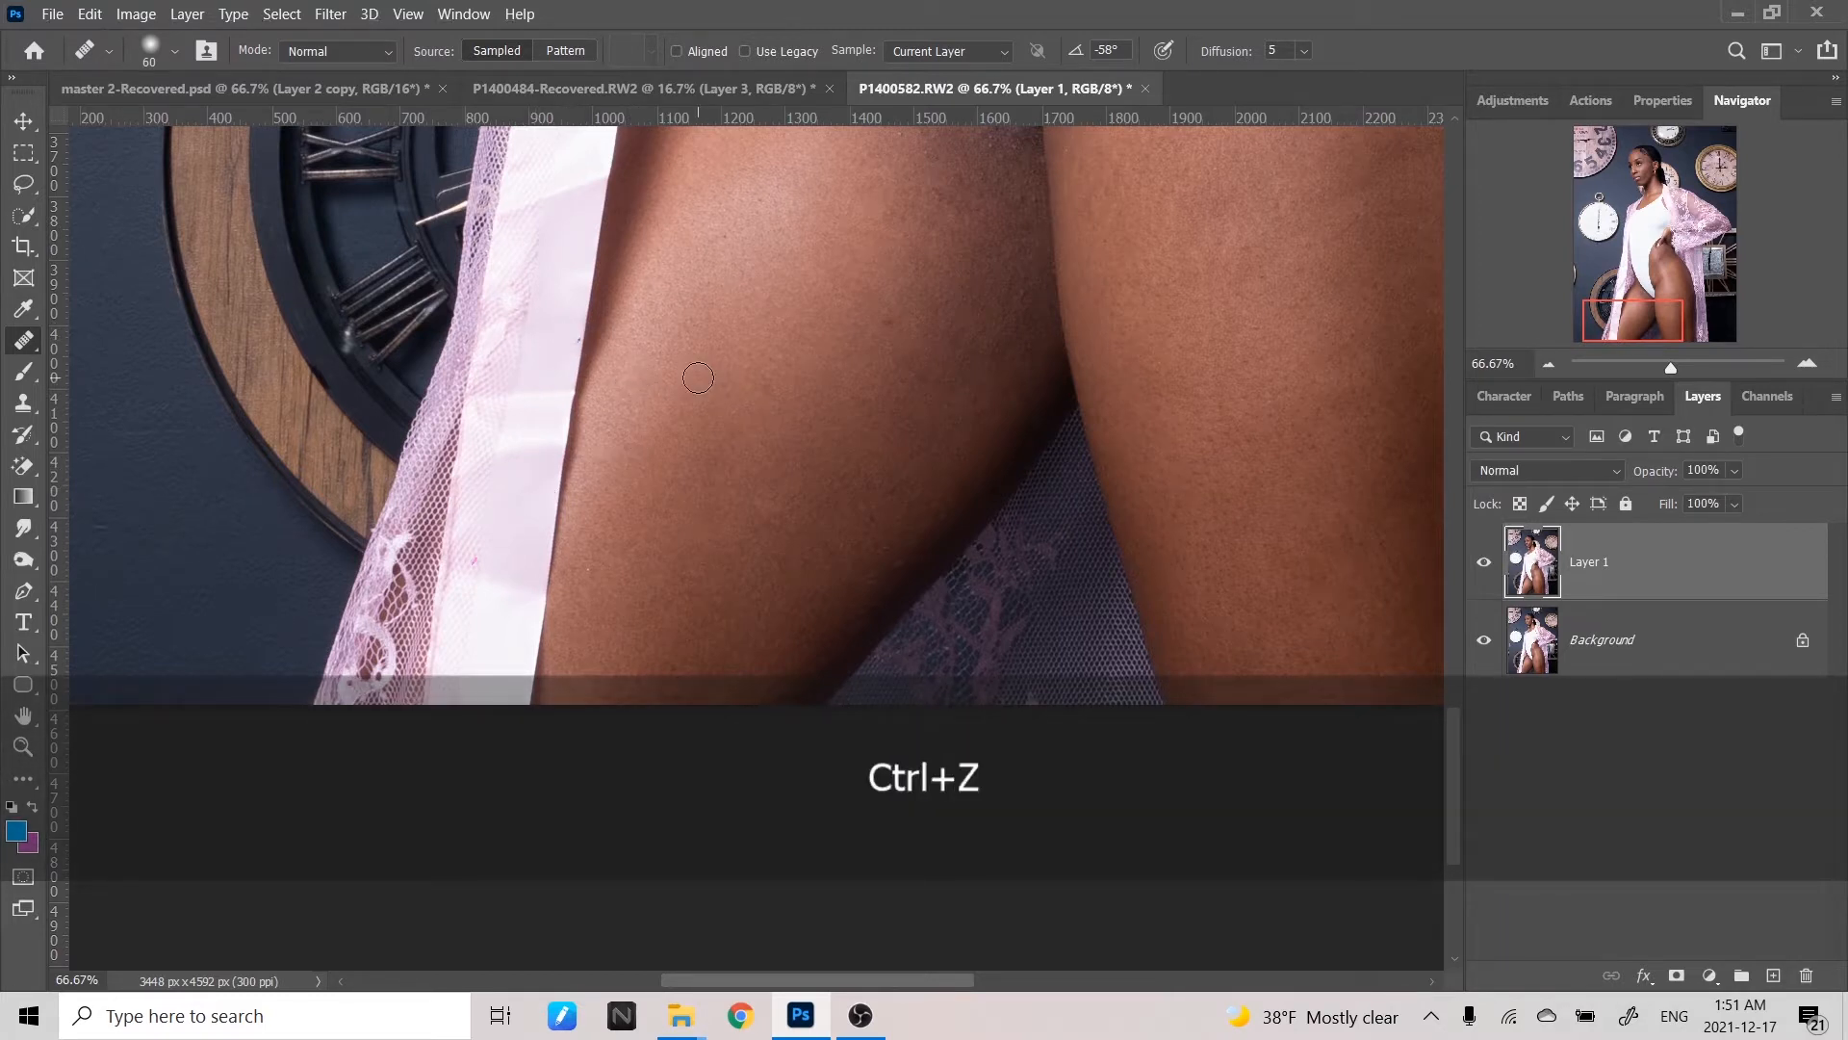
- Heal the blemishes and uneven marks on the skin of both thighs and the hip with the Healing Brush
drag(673, 430, 591, 500)
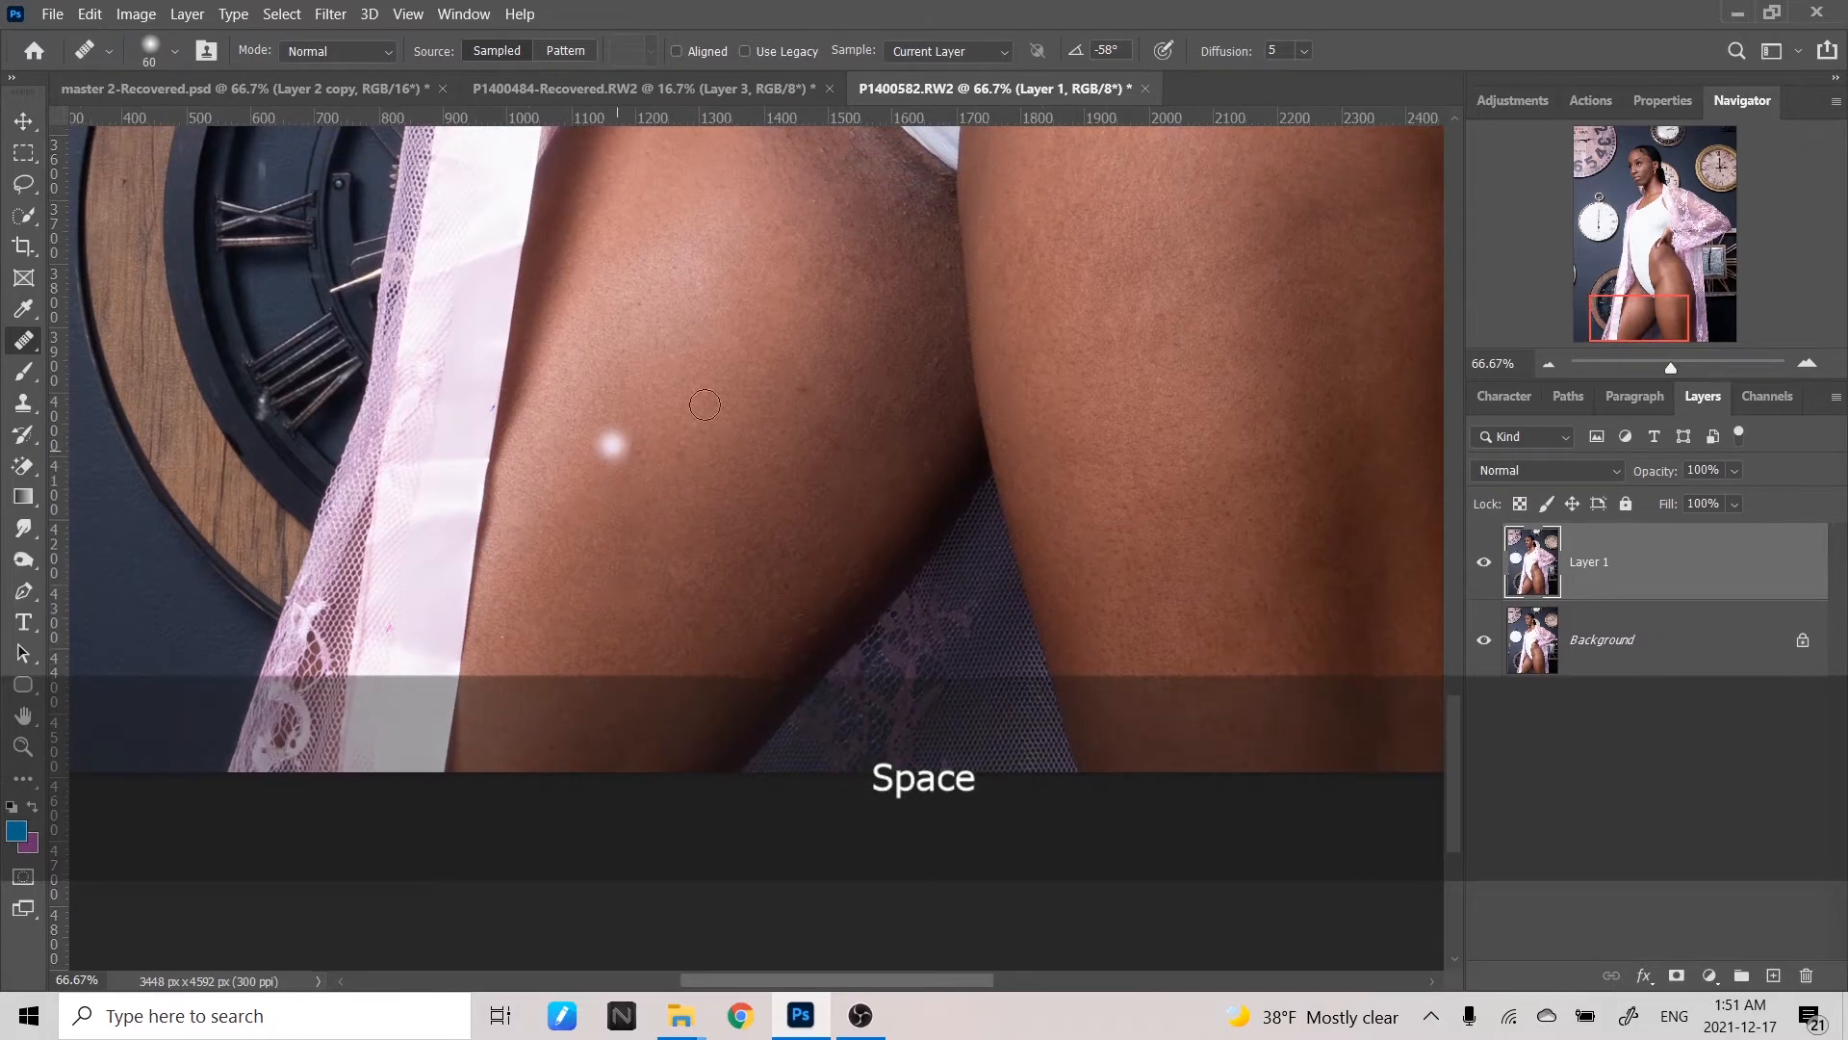
drag(872, 327, 841, 437)
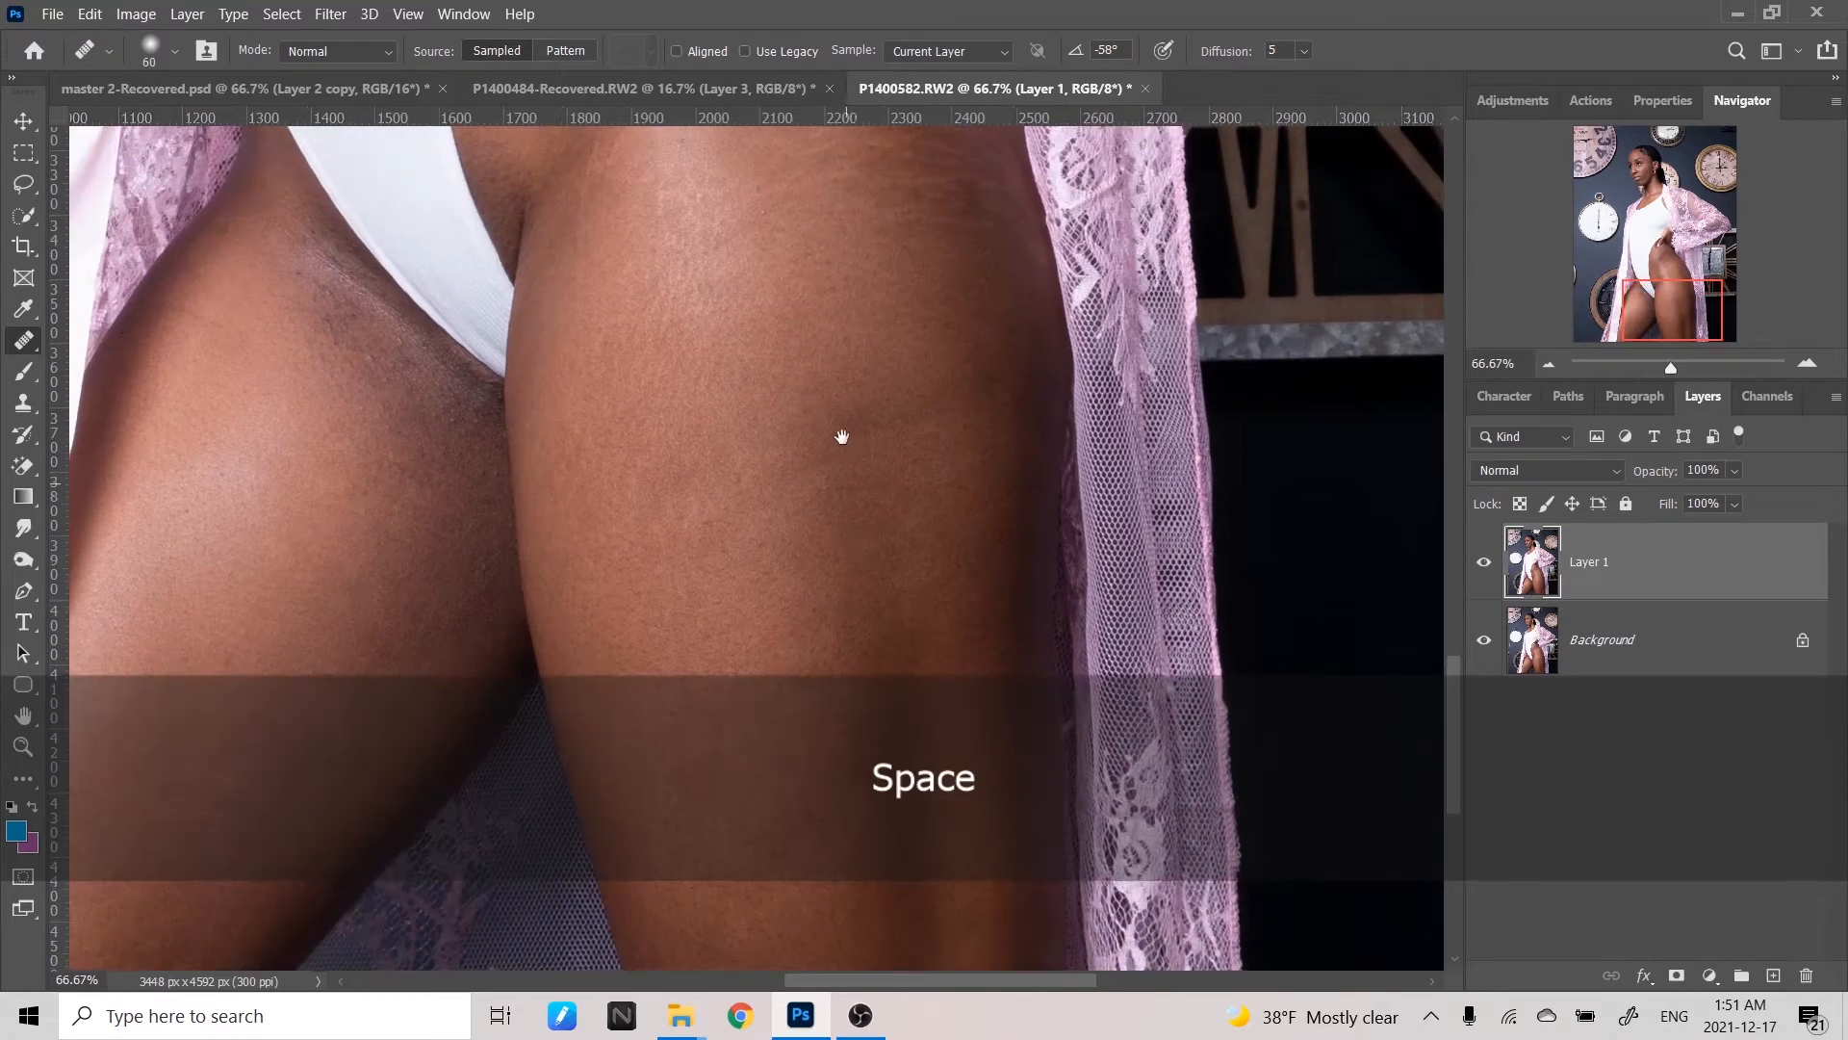
drag(848, 320, 862, 482)
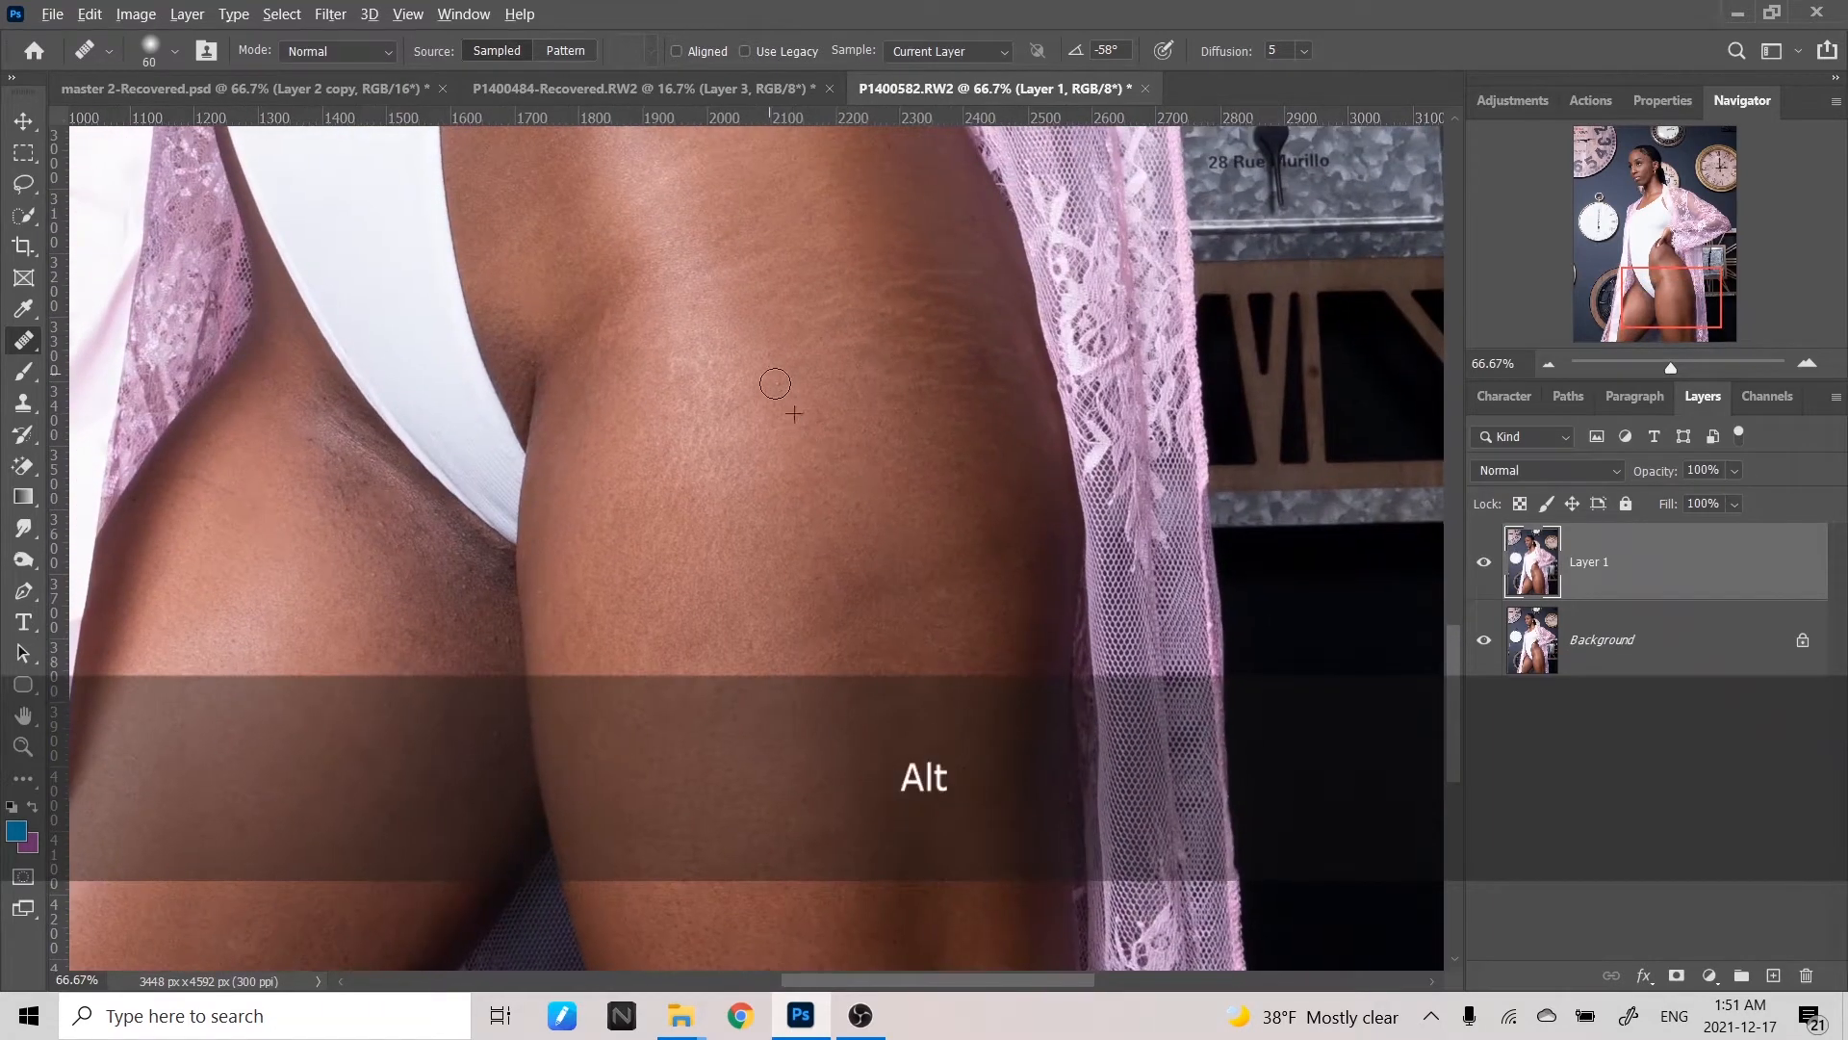
drag(825, 396, 781, 443)
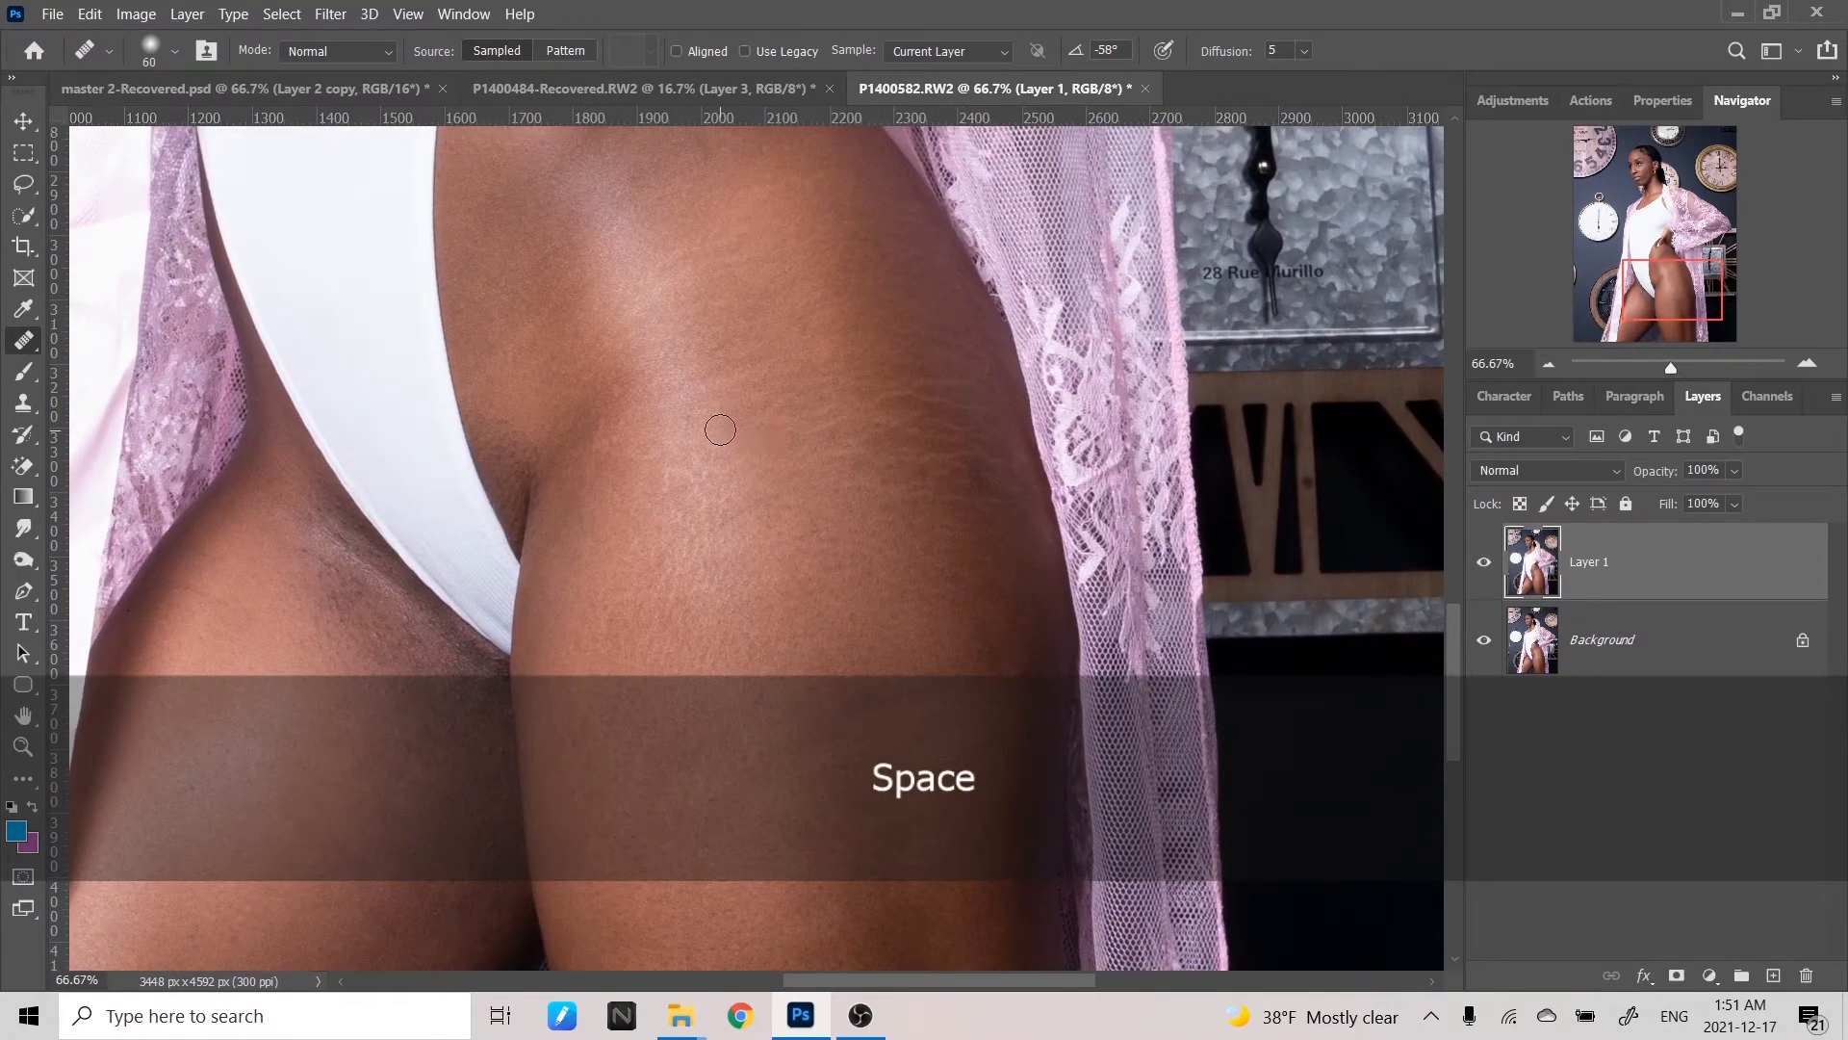
key(alt)
click(687, 426)
drag(821, 524, 738, 544)
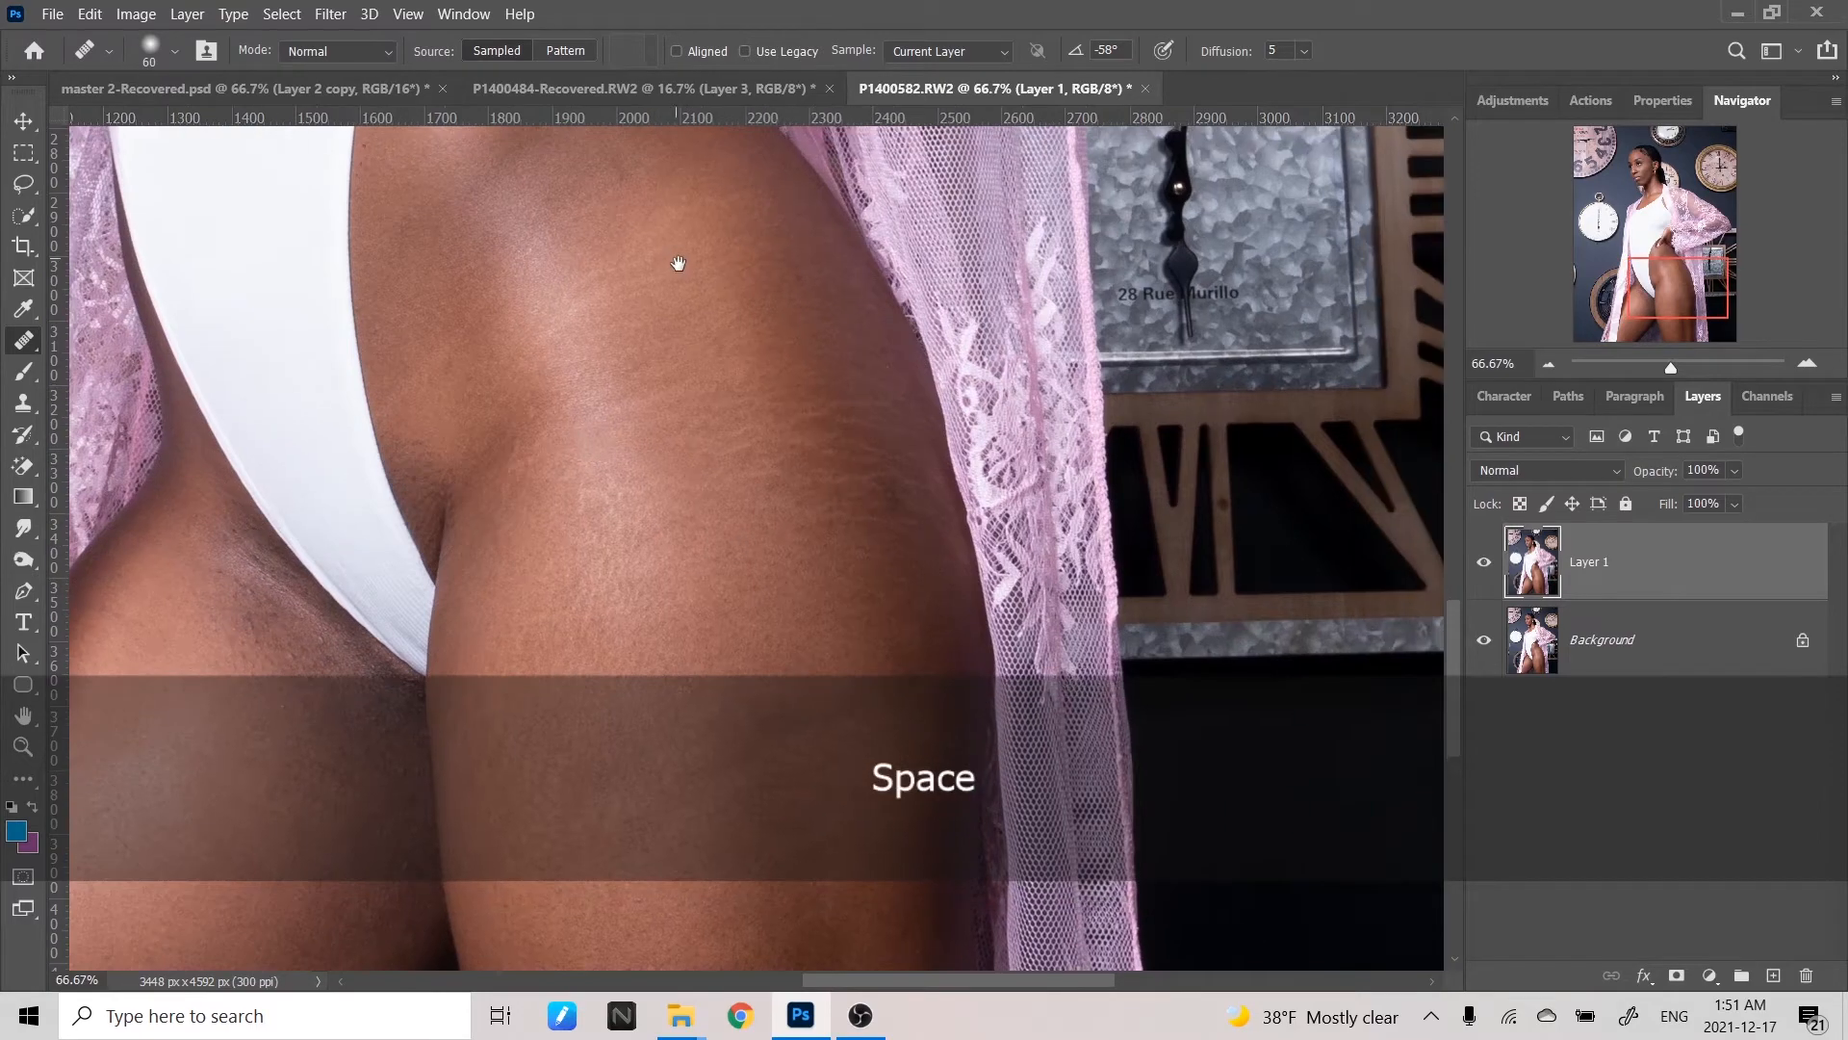
alt+click(738, 290)
mouse_move(679, 263)
mouse_down()
mouse_move(814, 545)
mouse_move(800, 347)
mouse_up()
drag(428, 816, 702, 384)
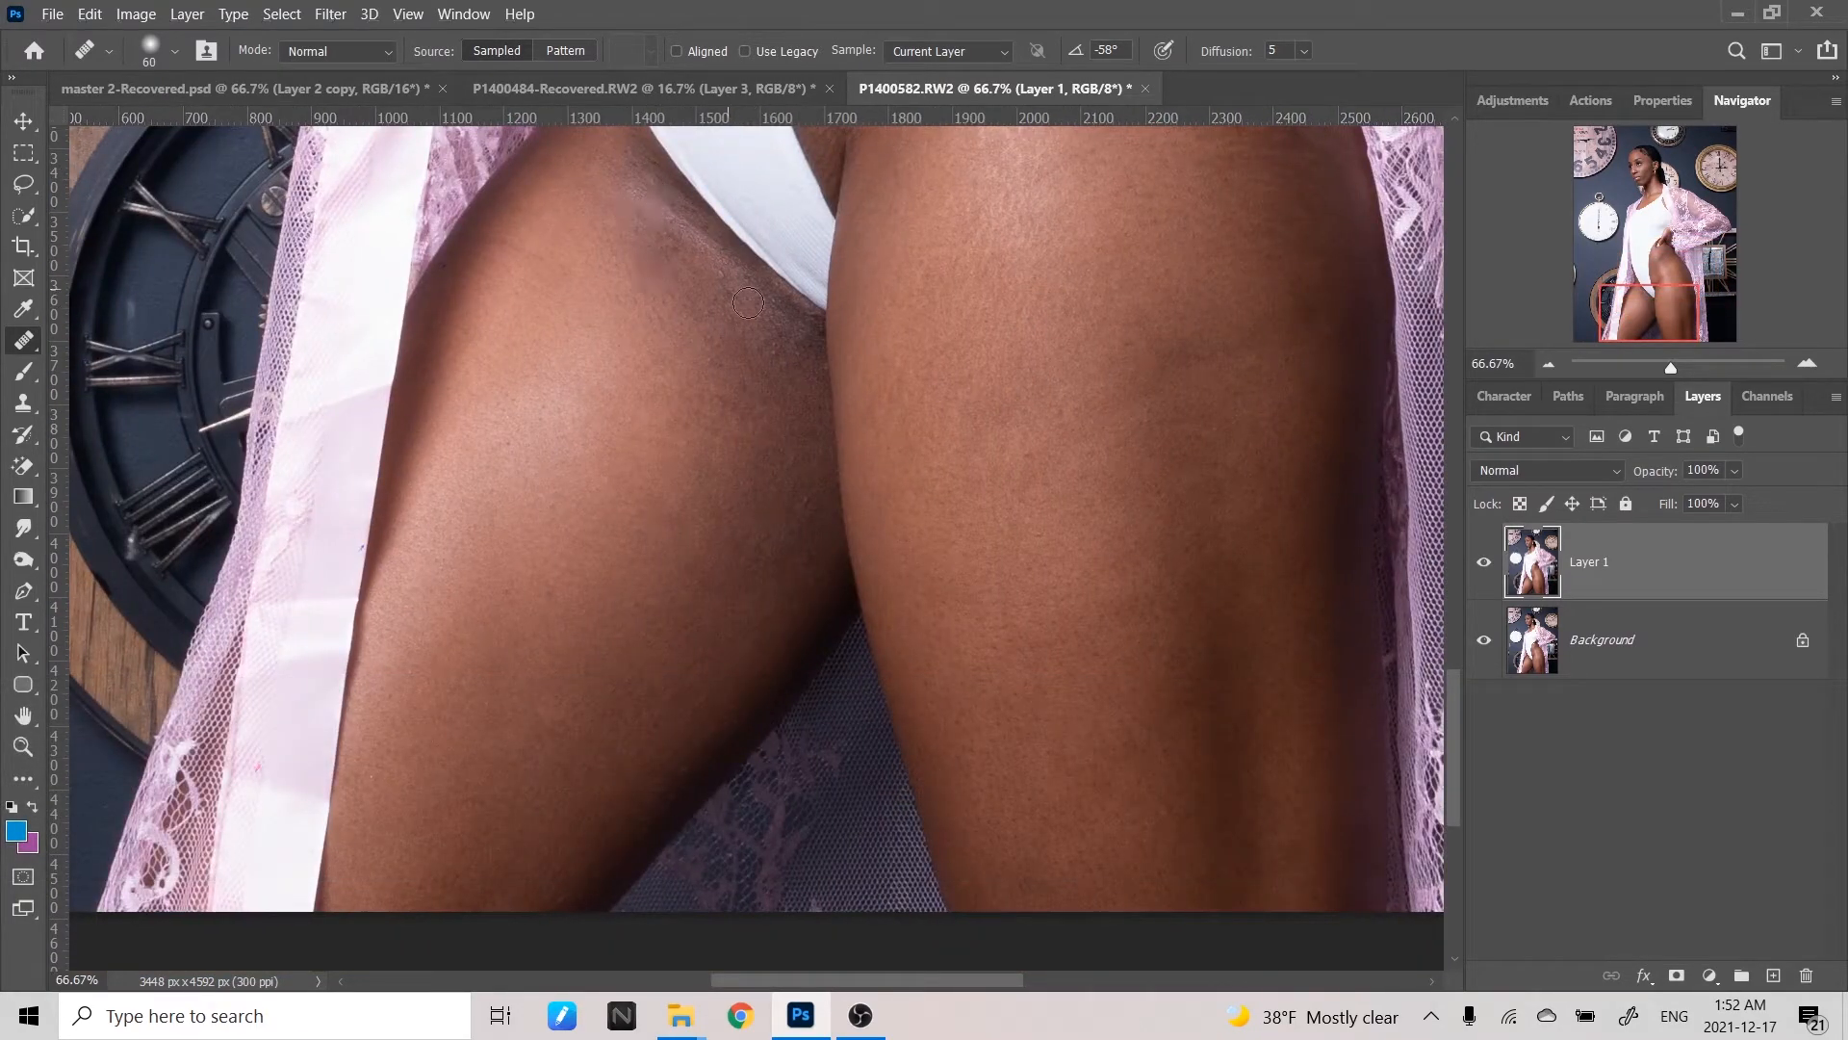
- Reduce the Healing Brush to 29 px and heal the small blemishes on the model's cheek
drag(748, 303, 887, 487)
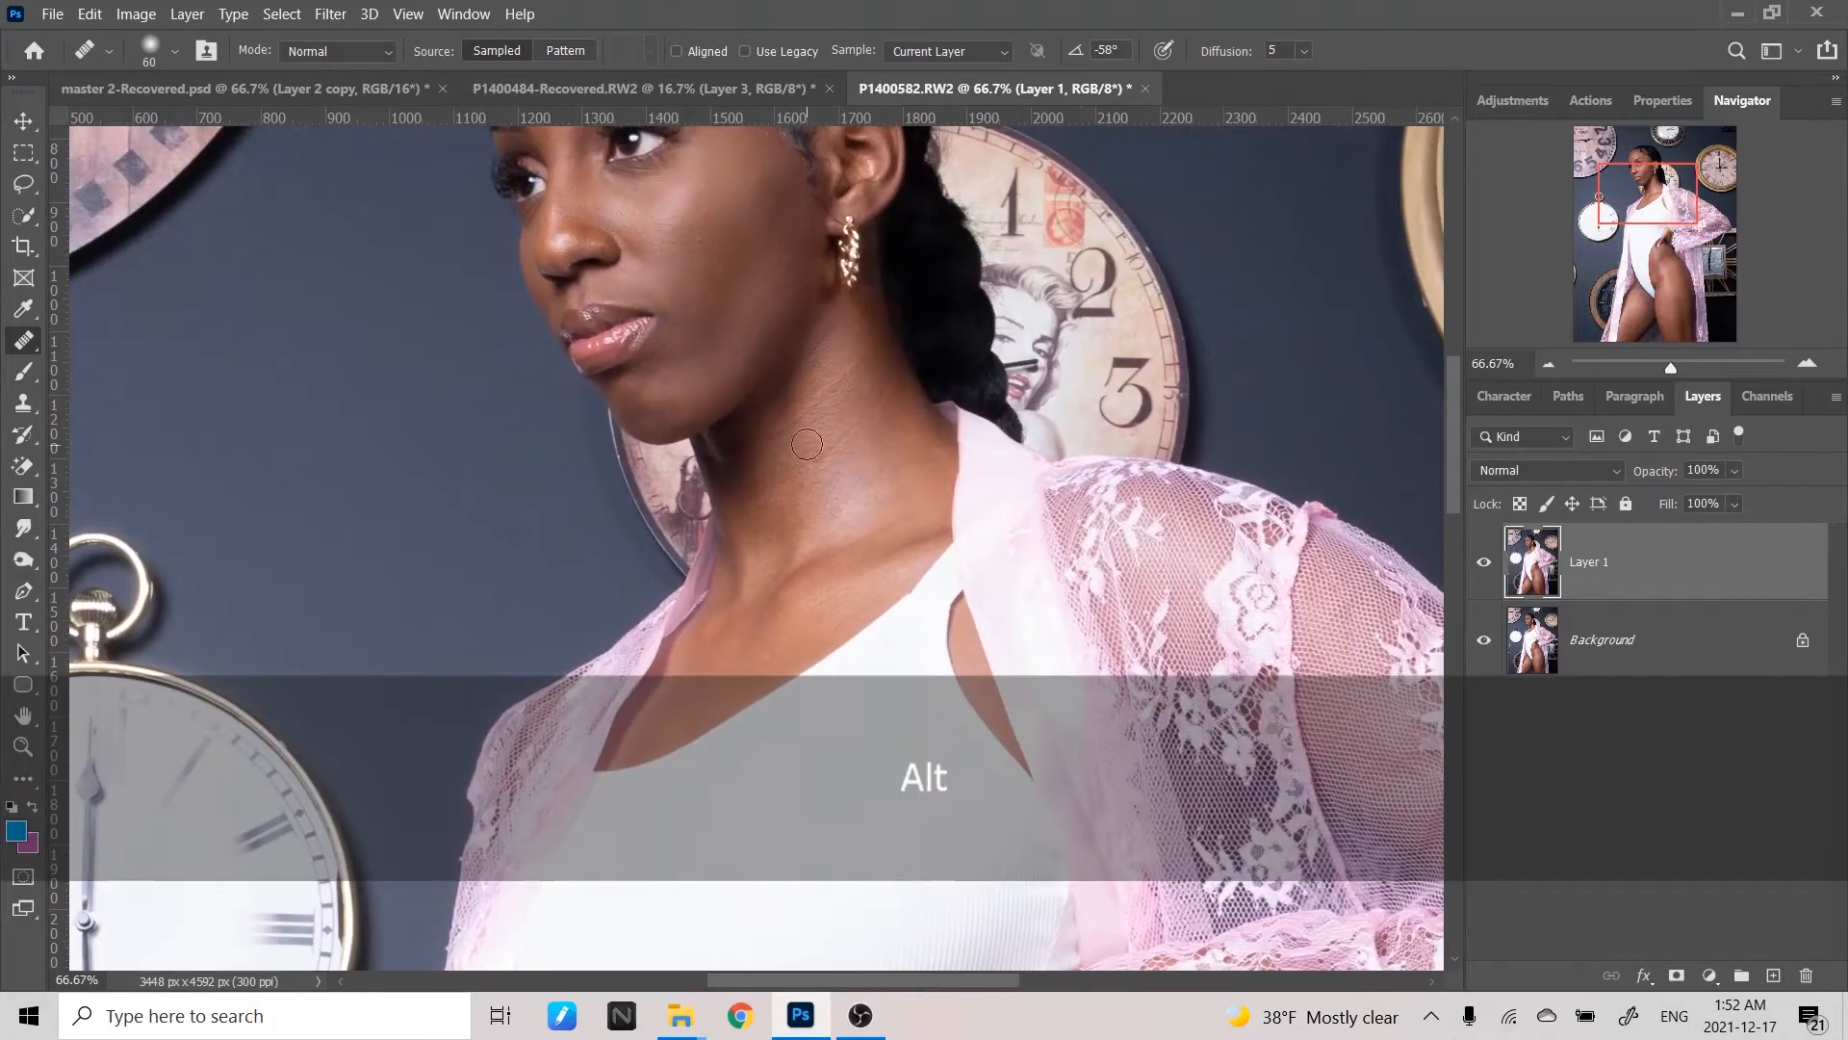
key(ctrl+equal)
drag(729, 231, 817, 466)
key(ctrl+equal)
drag(792, 347, 836, 616)
alt+right_click(936, 441)
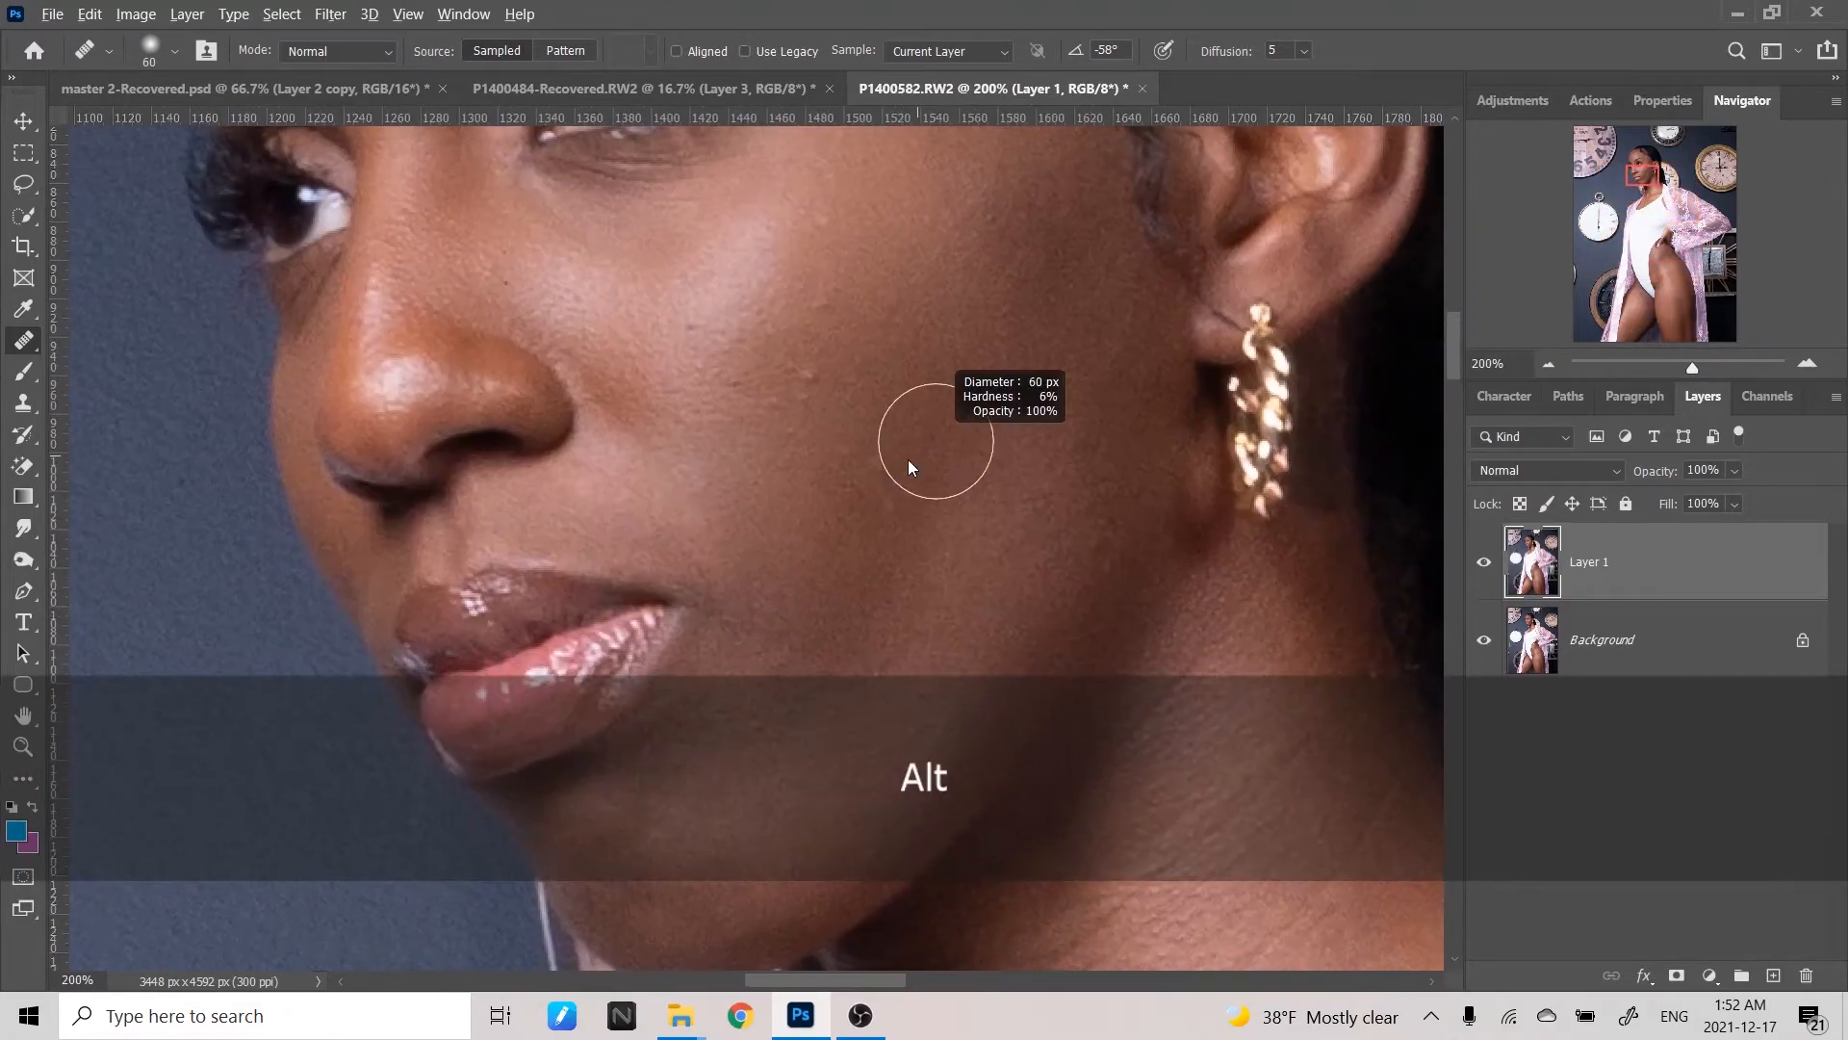
alt+click(926, 446)
drag(888, 517, 889, 508)
alt+click(859, 300)
drag(840, 213, 832, 221)
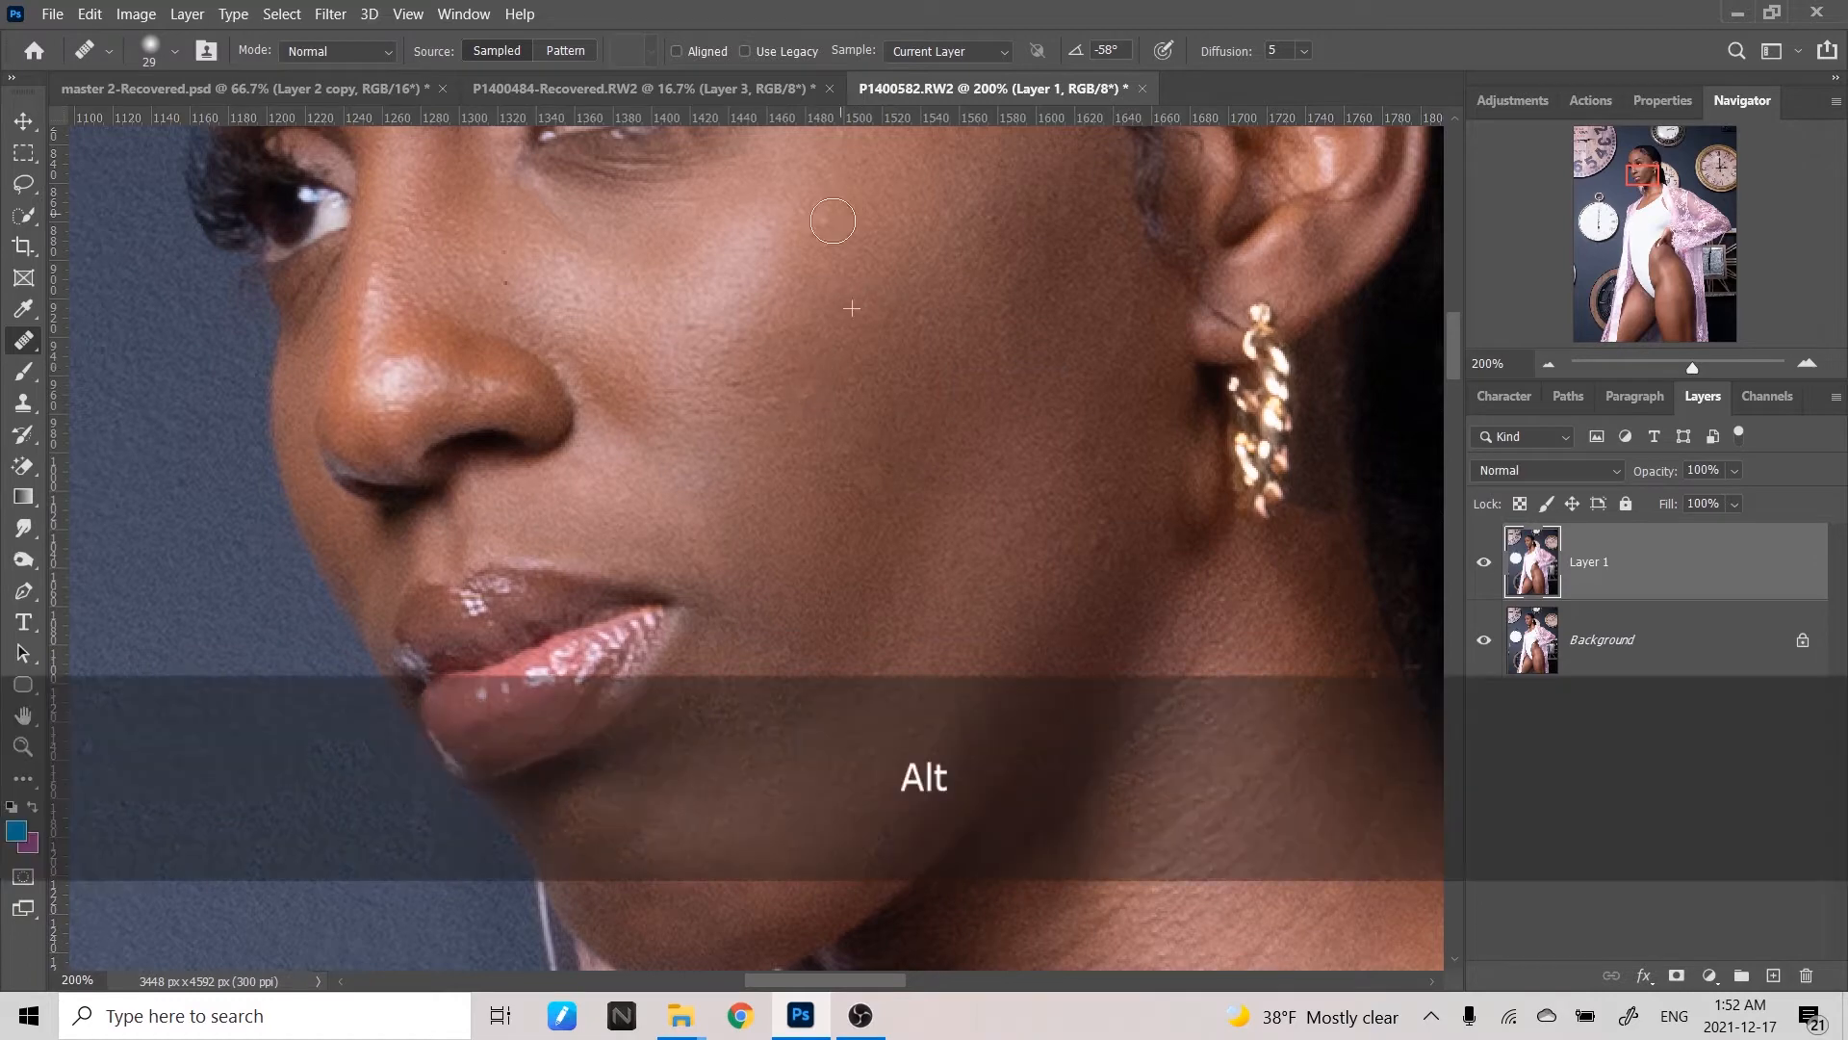
- Heal the small blemishes on the temple, between the eyebrows and along the jaw with the Healing Brush
mouse_move(863, 647)
mouse_down()
mouse_move(892, 527)
mouse_move(942, 607)
mouse_up()
drag(767, 417, 949, 639)
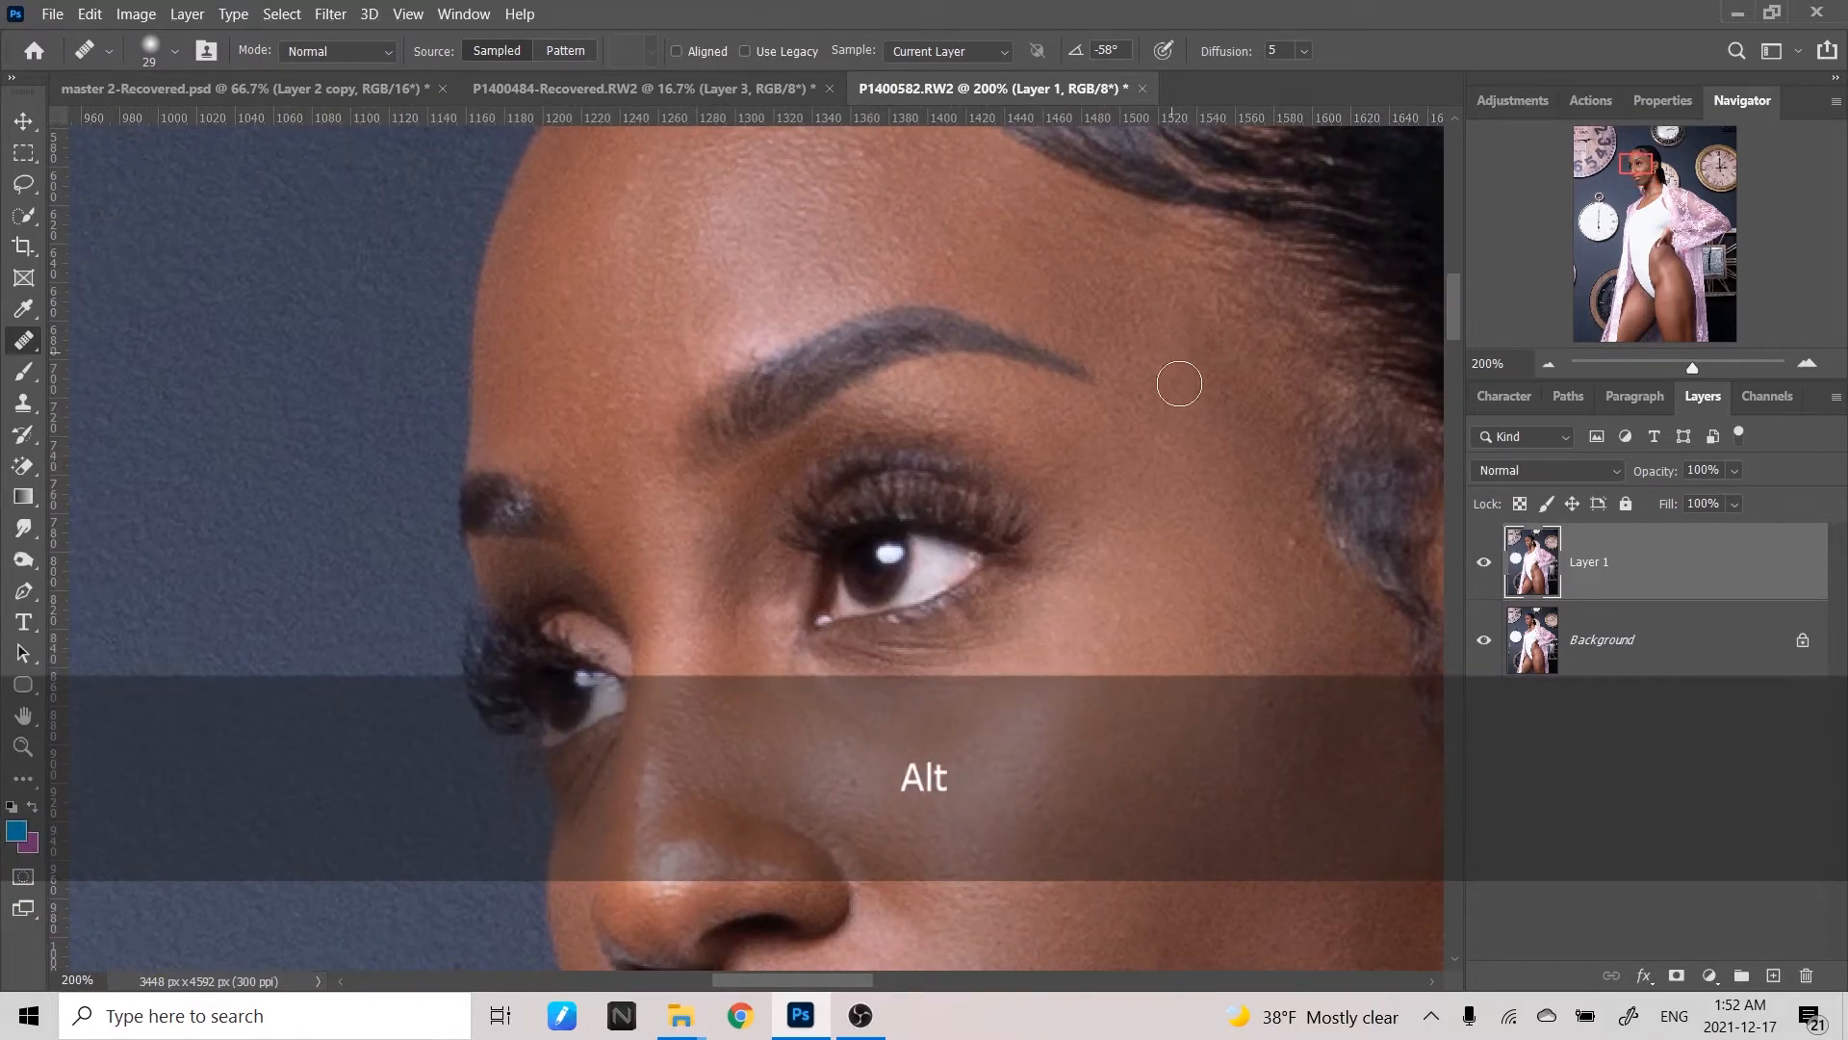
drag(1076, 305, 1176, 524)
drag(948, 374, 1010, 168)
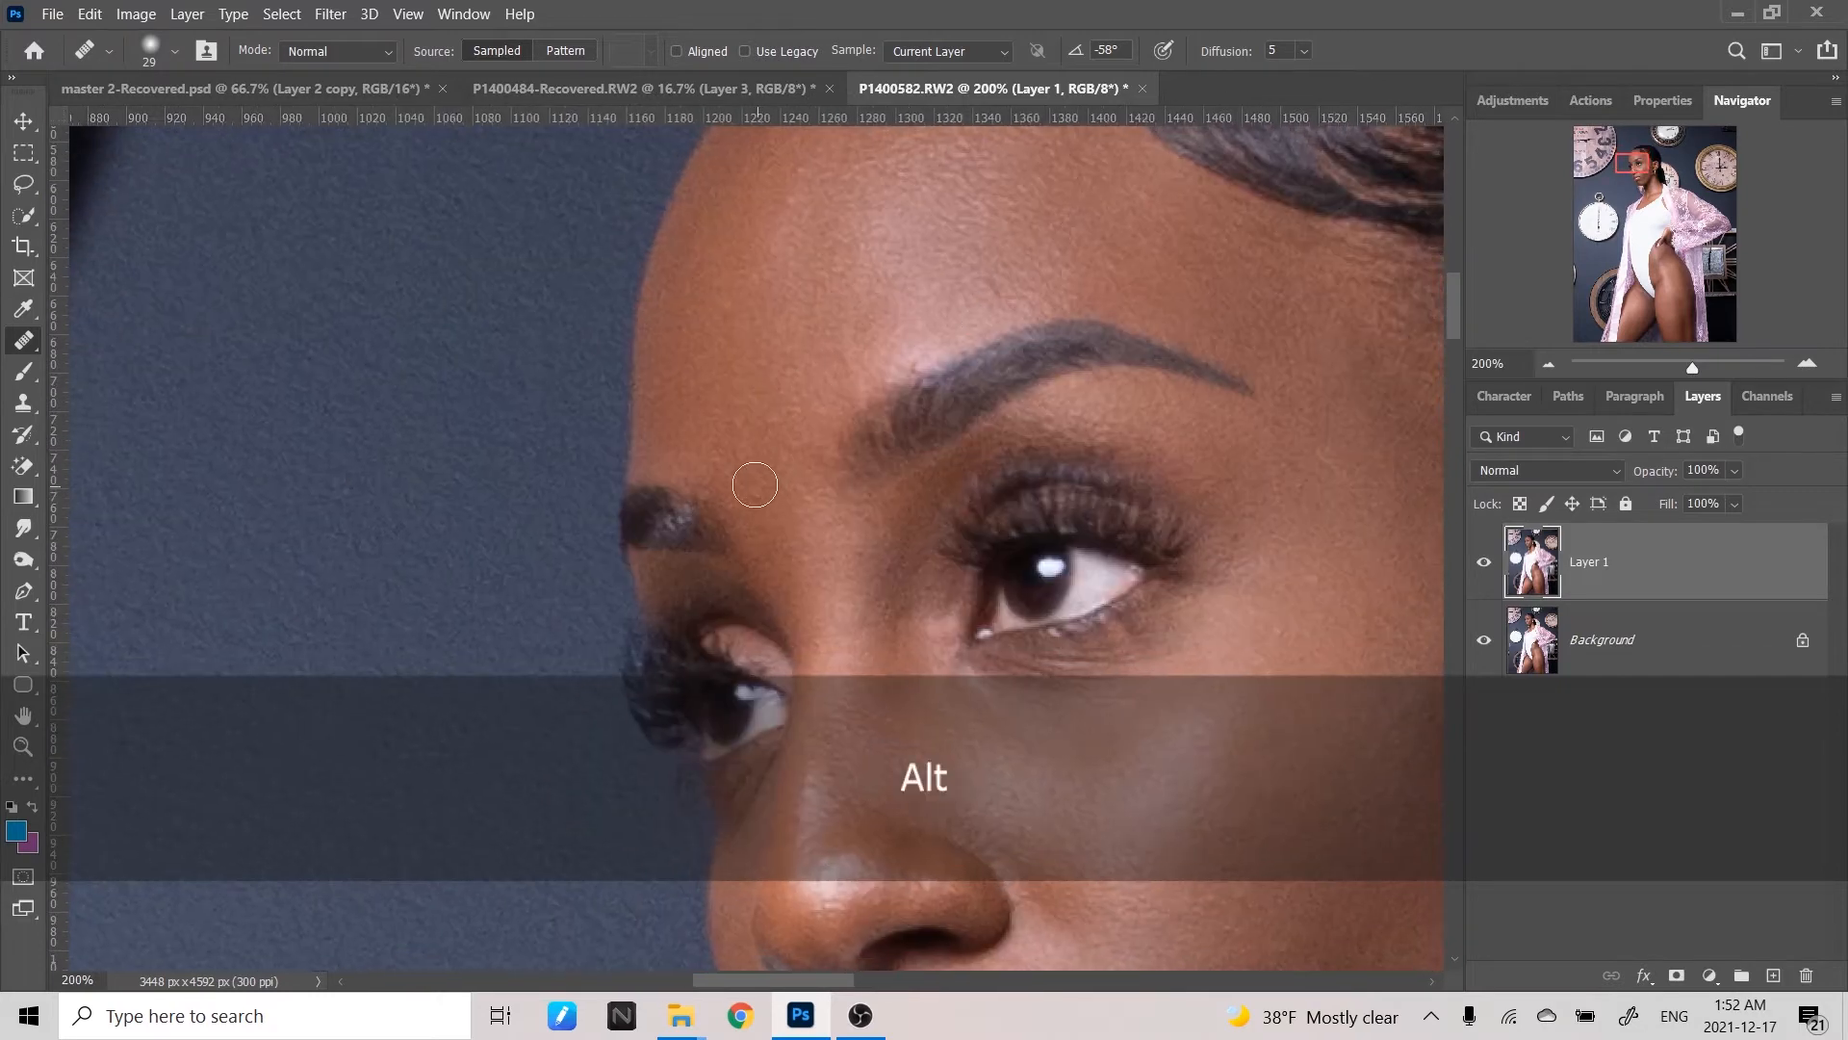
drag(1121, 963, 999, 385)
drag(1164, 497, 1061, 304)
click(1056, 397)
- Select the Frequency Seperation action in the My Actions set and review its recorded commands
key(ctrl+minus)
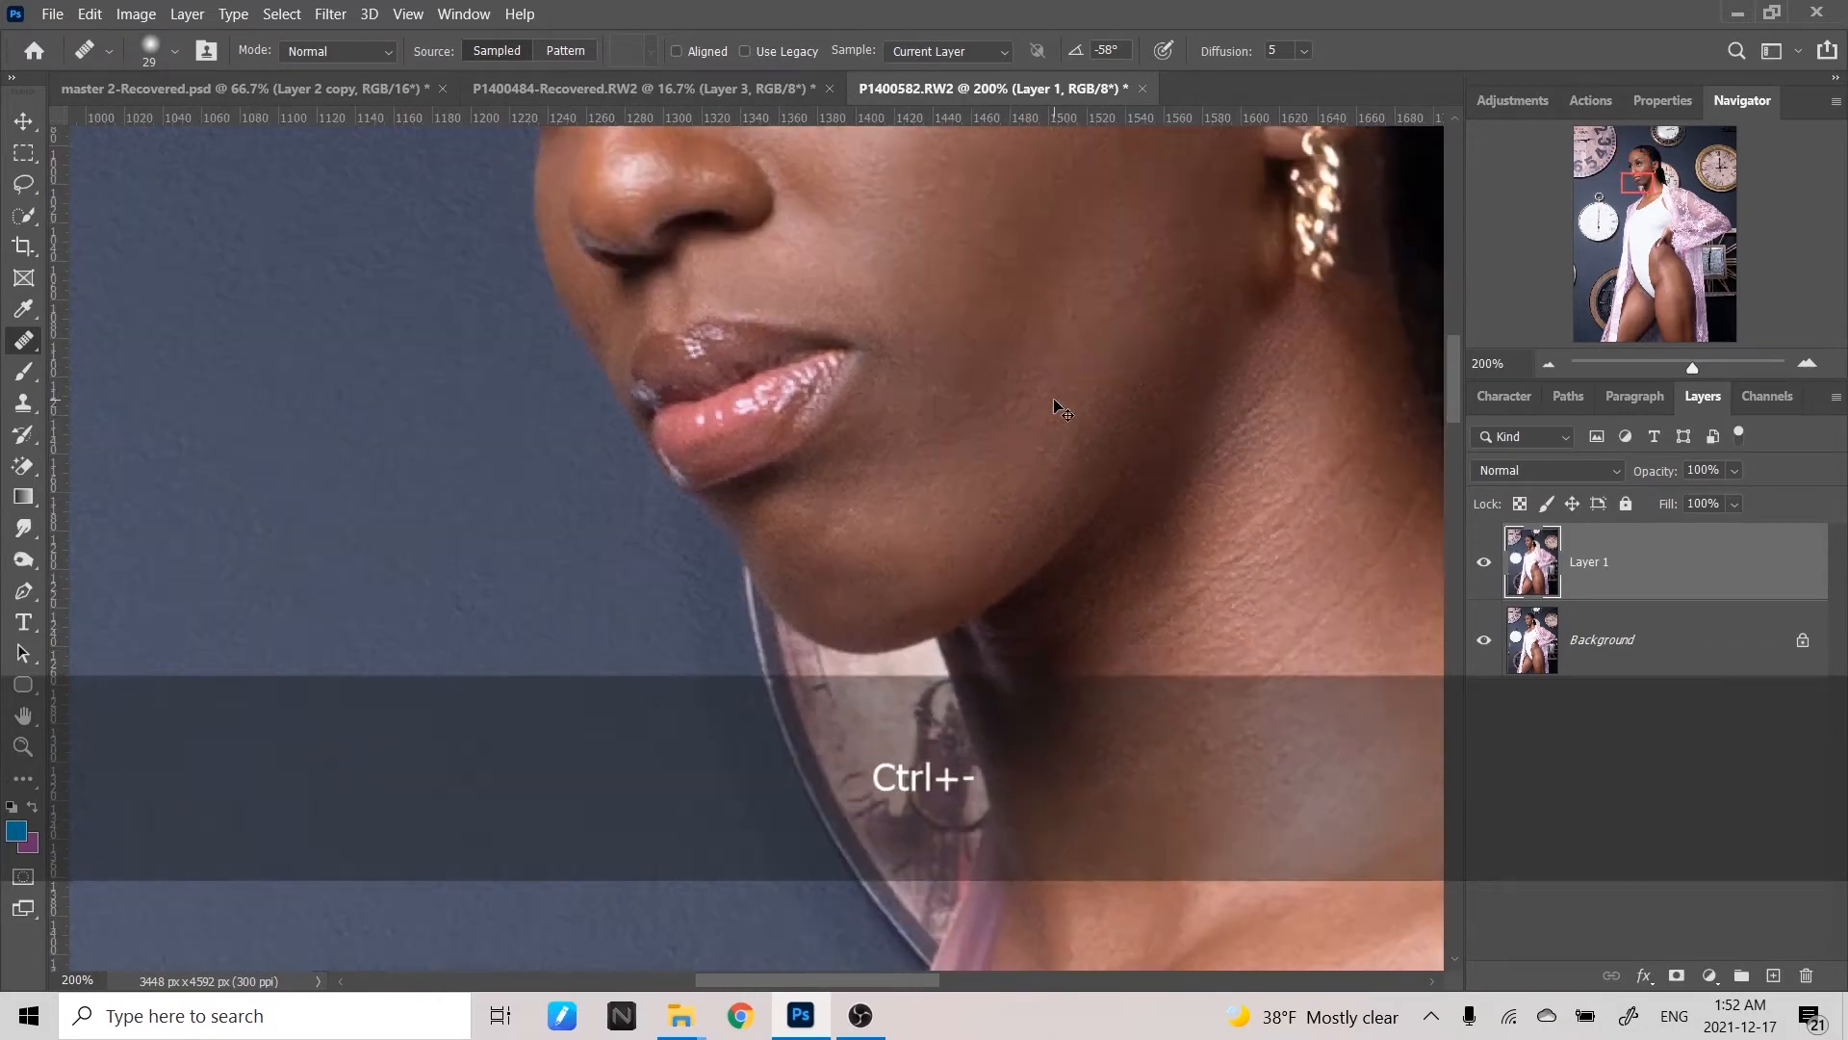
key(ctrl+minus)
key(ctrl+minus)
key(ctrl+minus)
key(ctrl+minus)
key(ctrl+minus)
key(ctrl+minus)
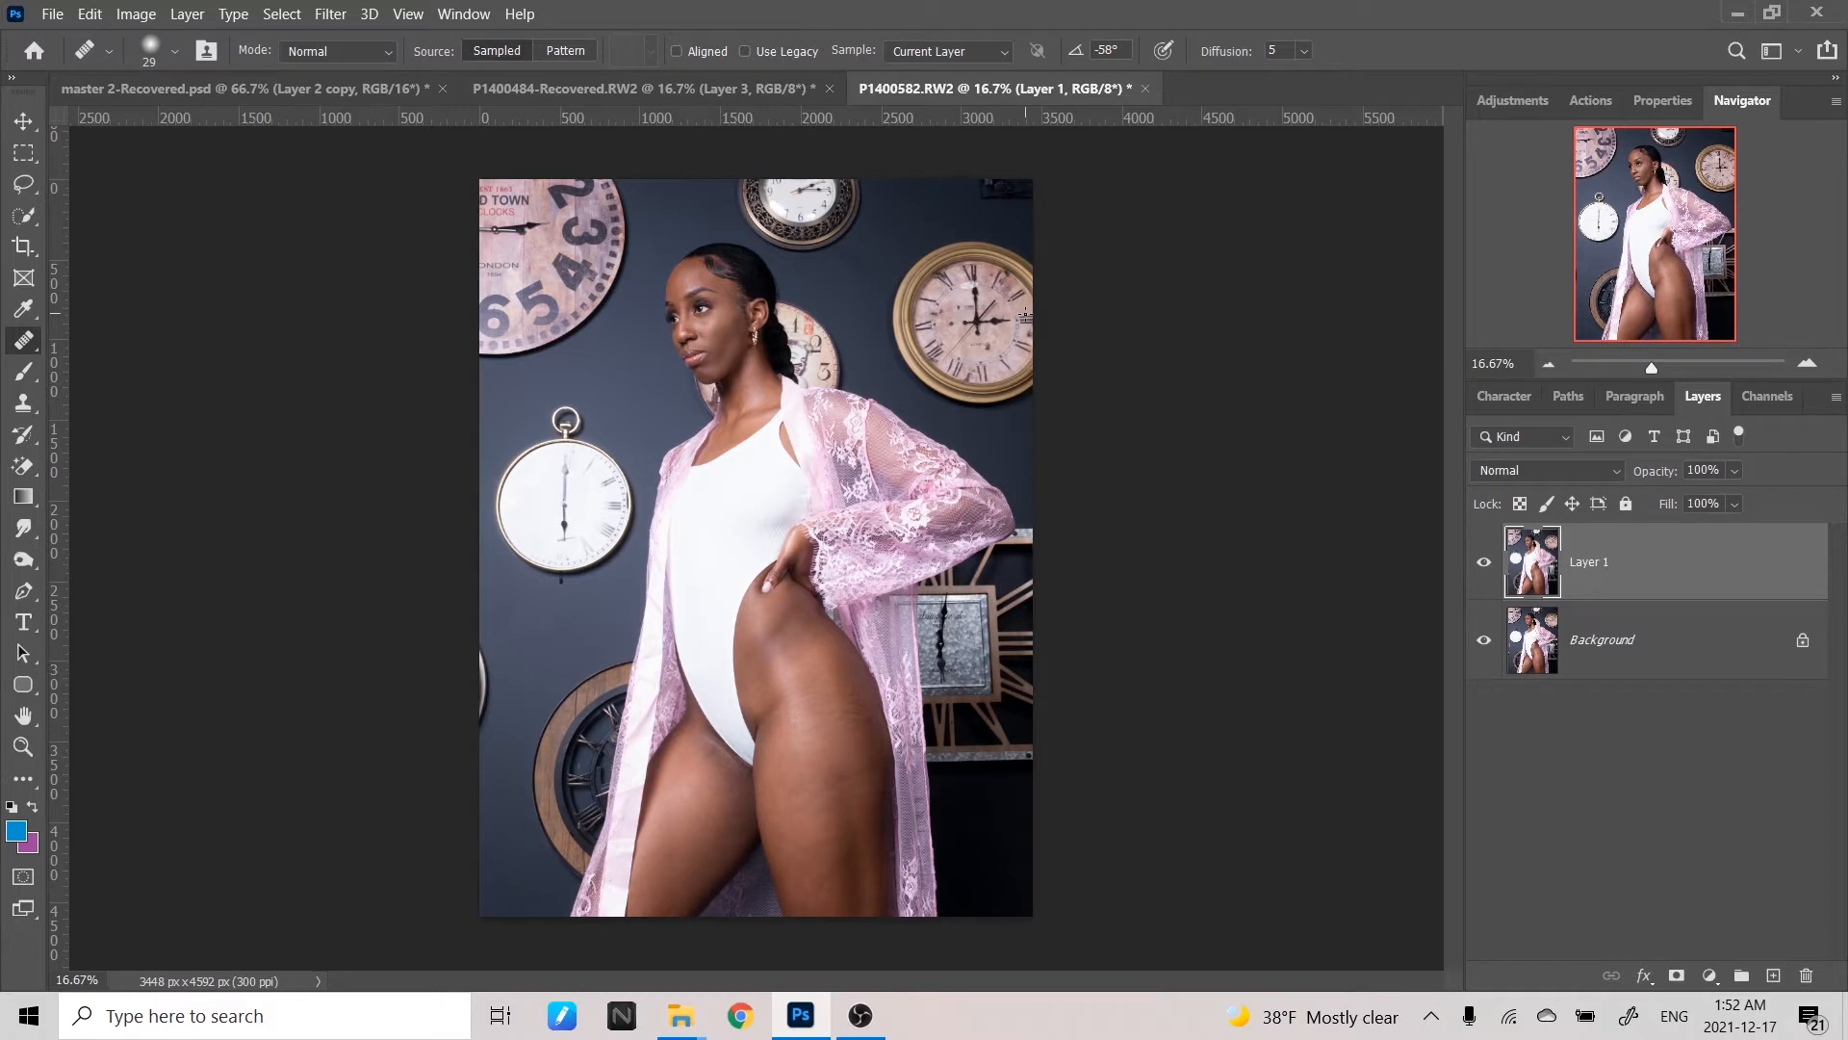
click(1591, 101)
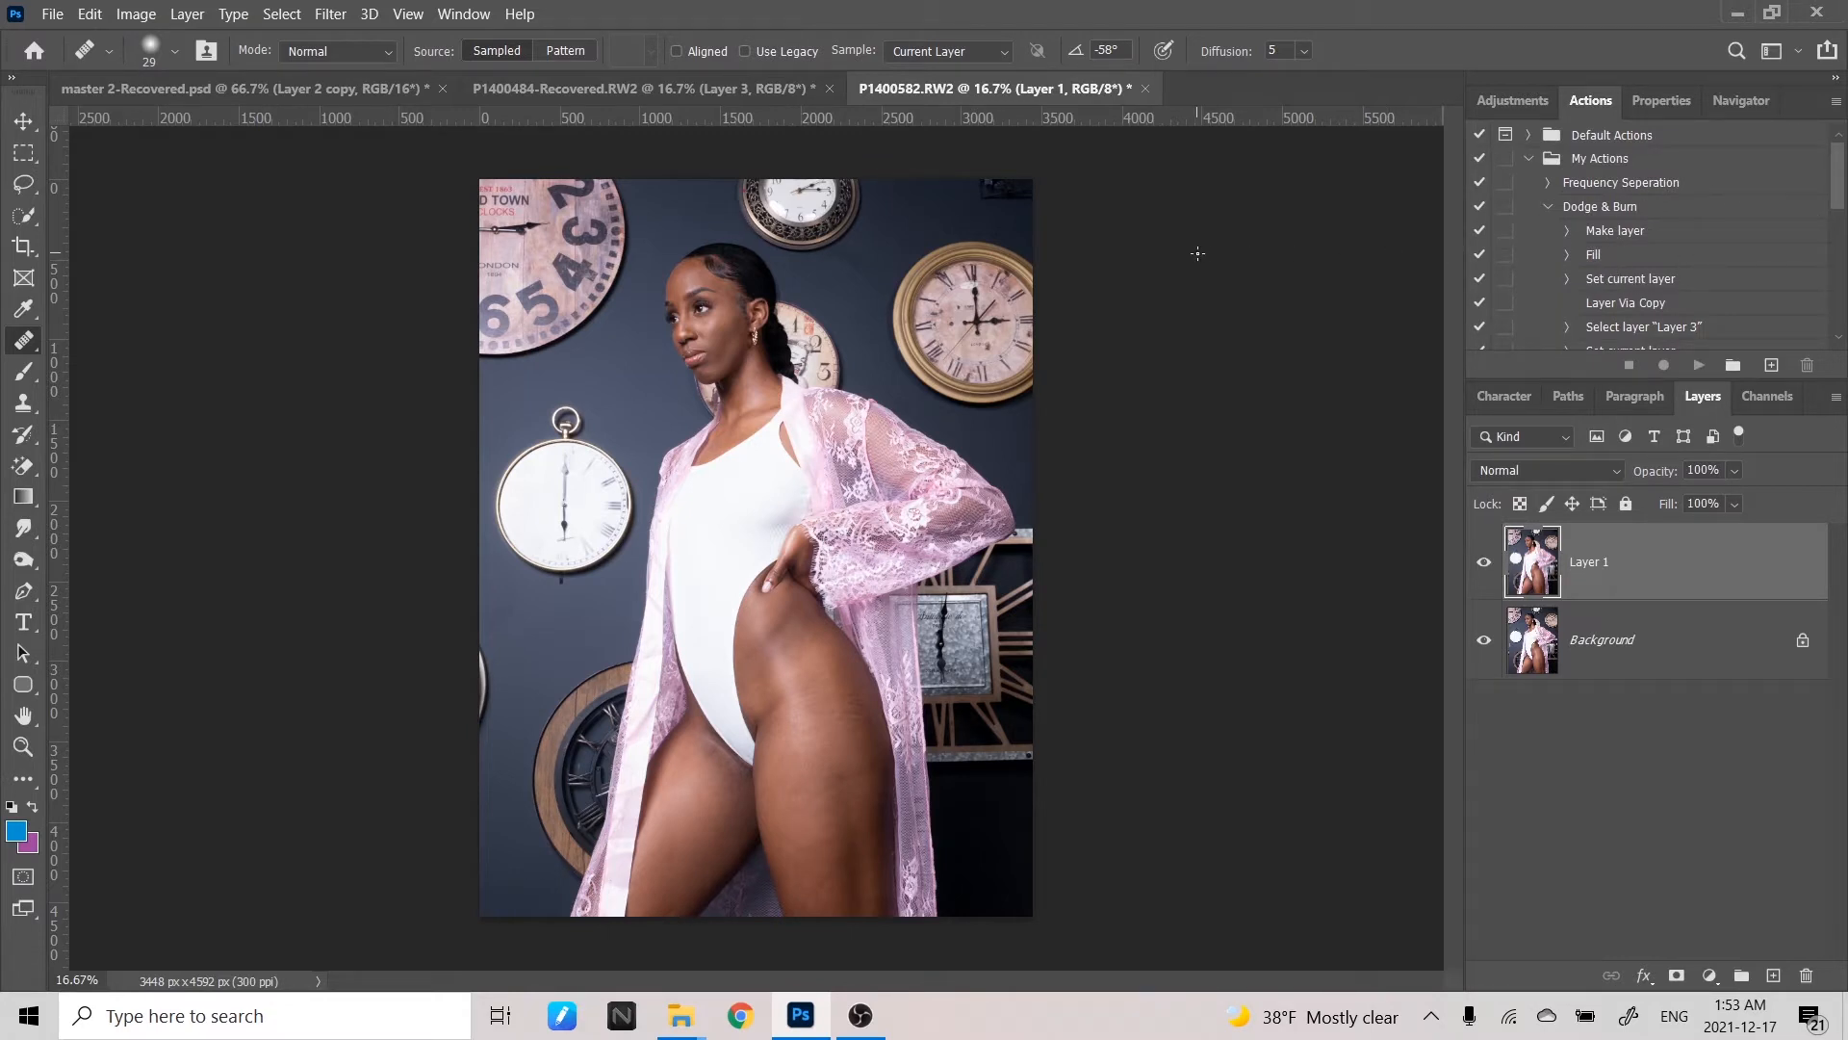
click(1601, 185)
click(1550, 184)
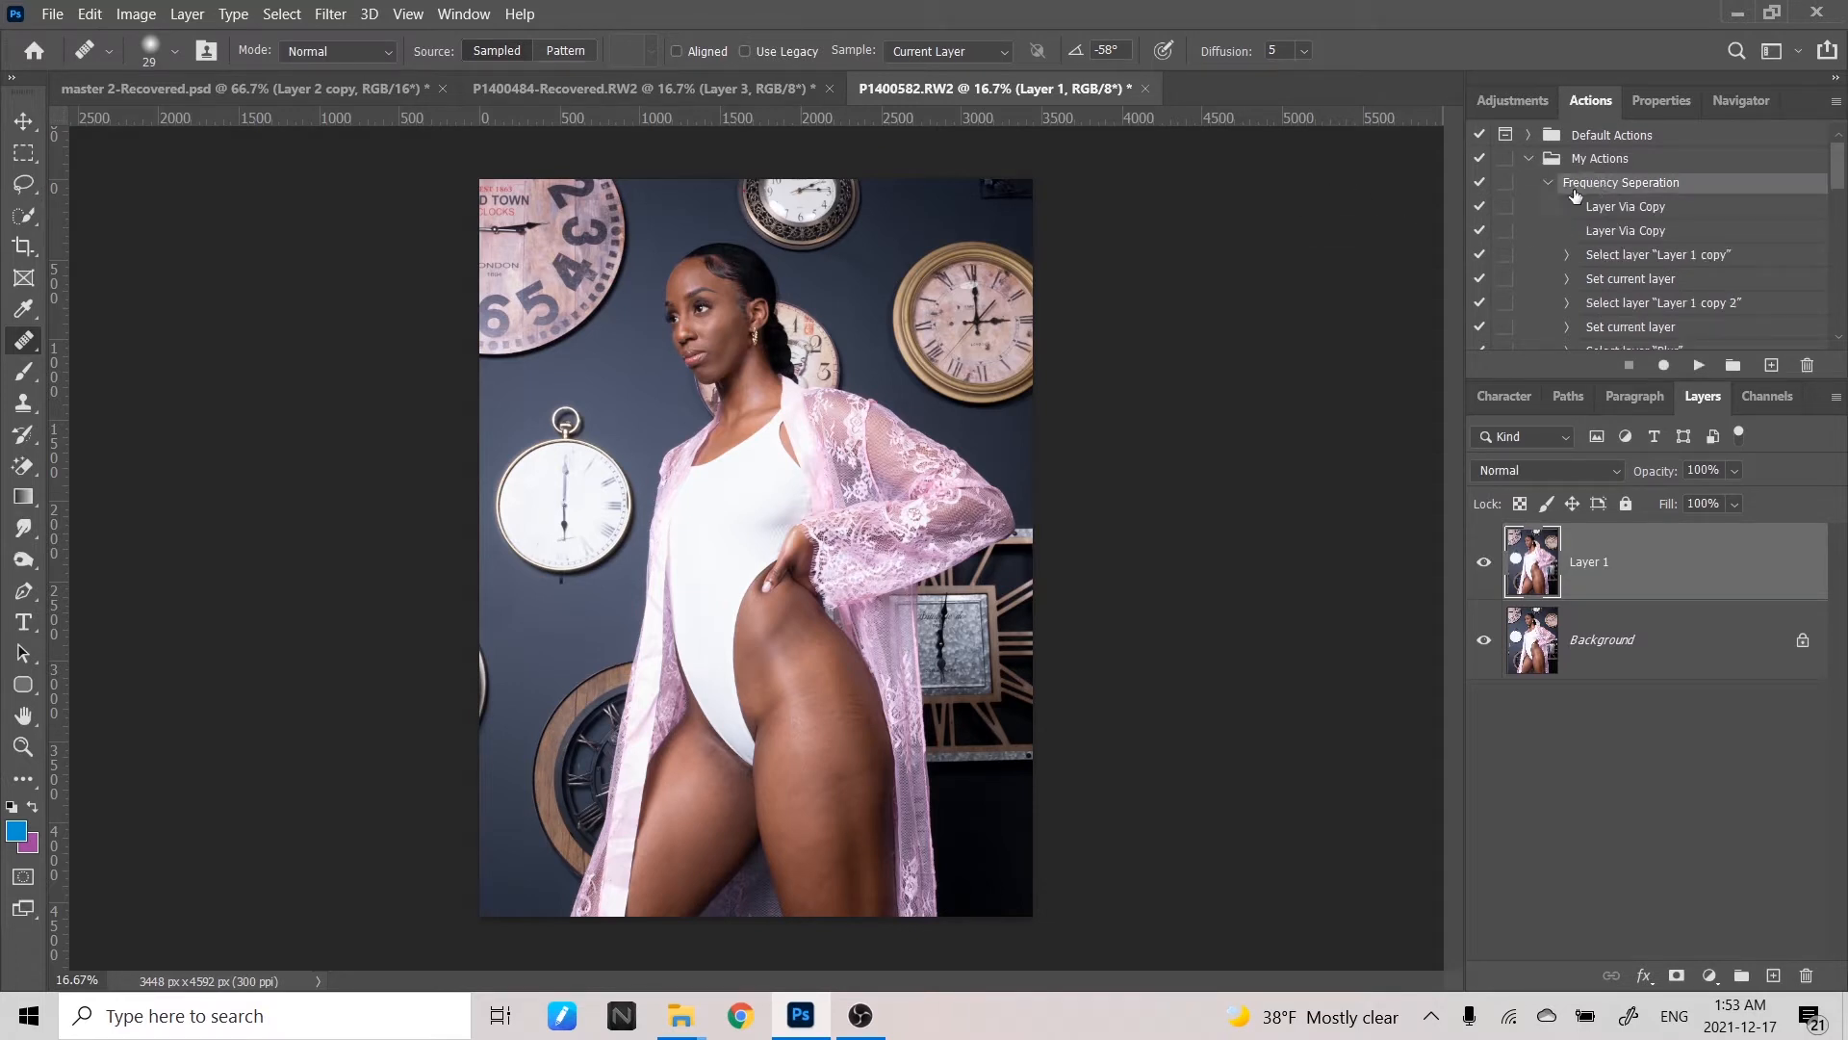
click(1550, 184)
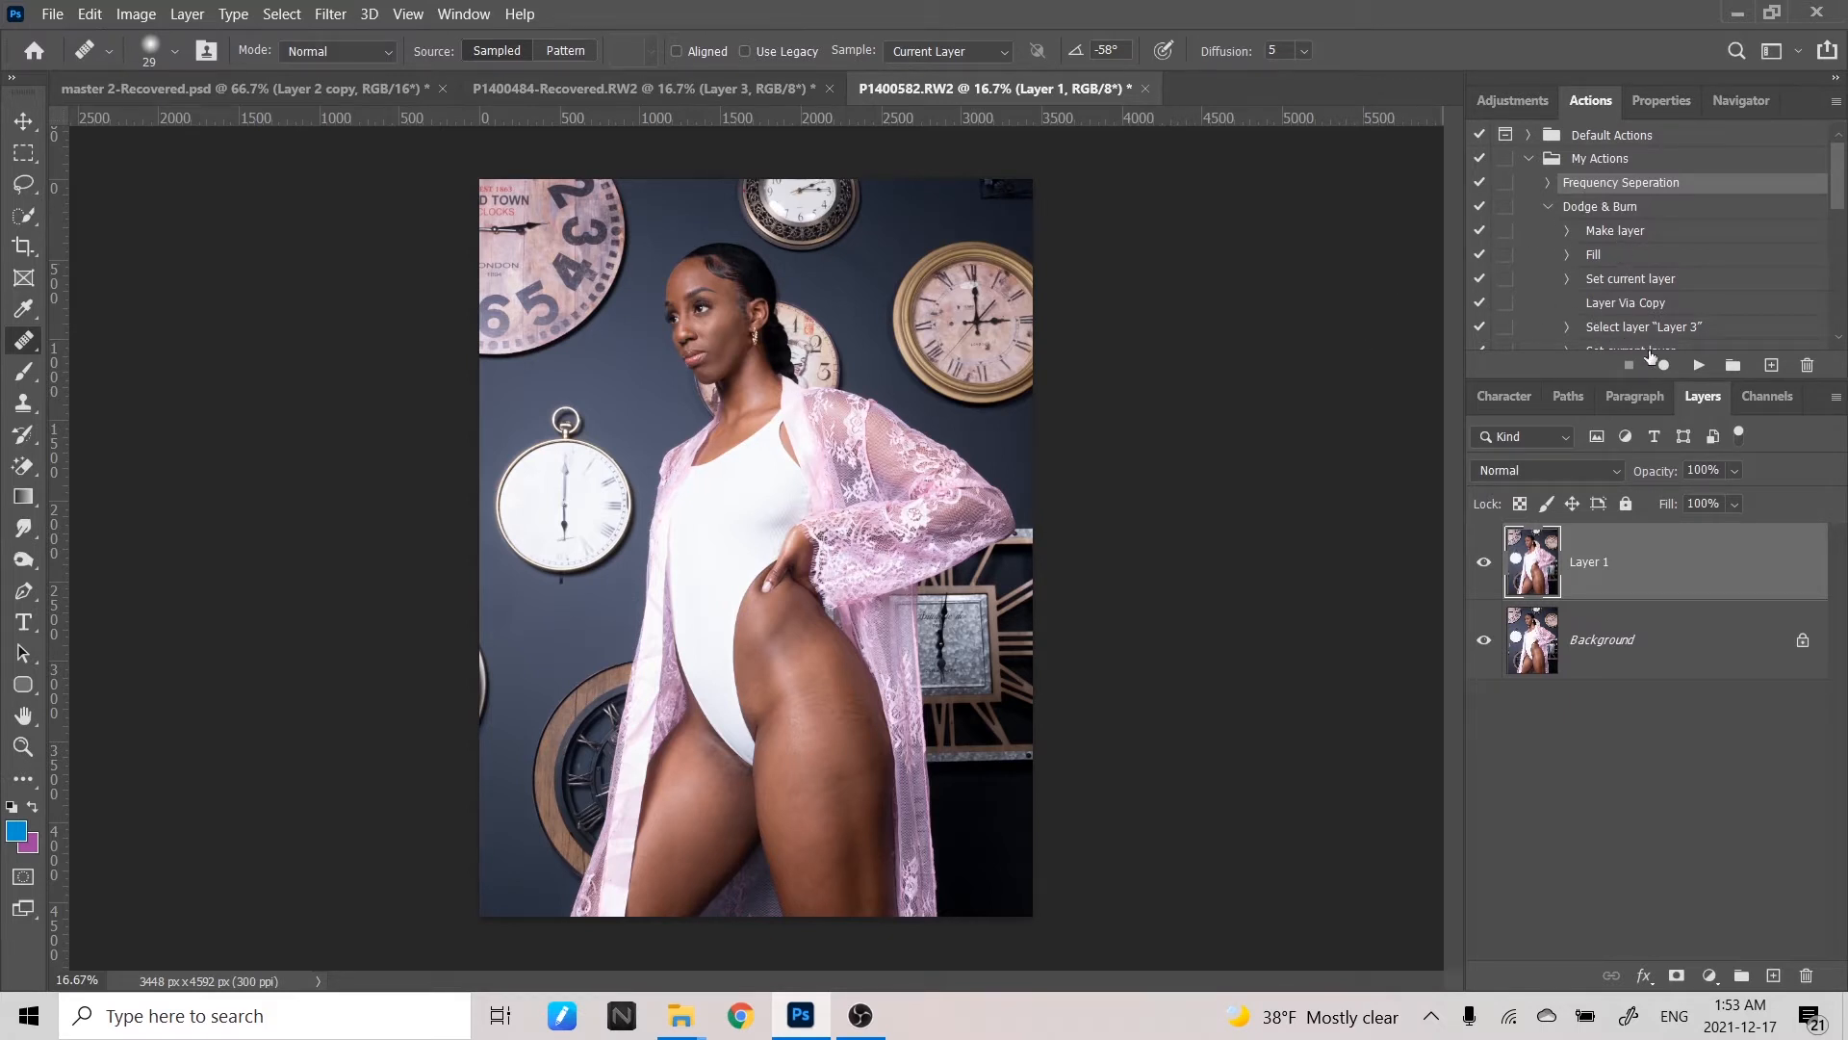
- Run the Frequency Seperation action on Layer 1 and select the resulting Blur layer
click(1699, 365)
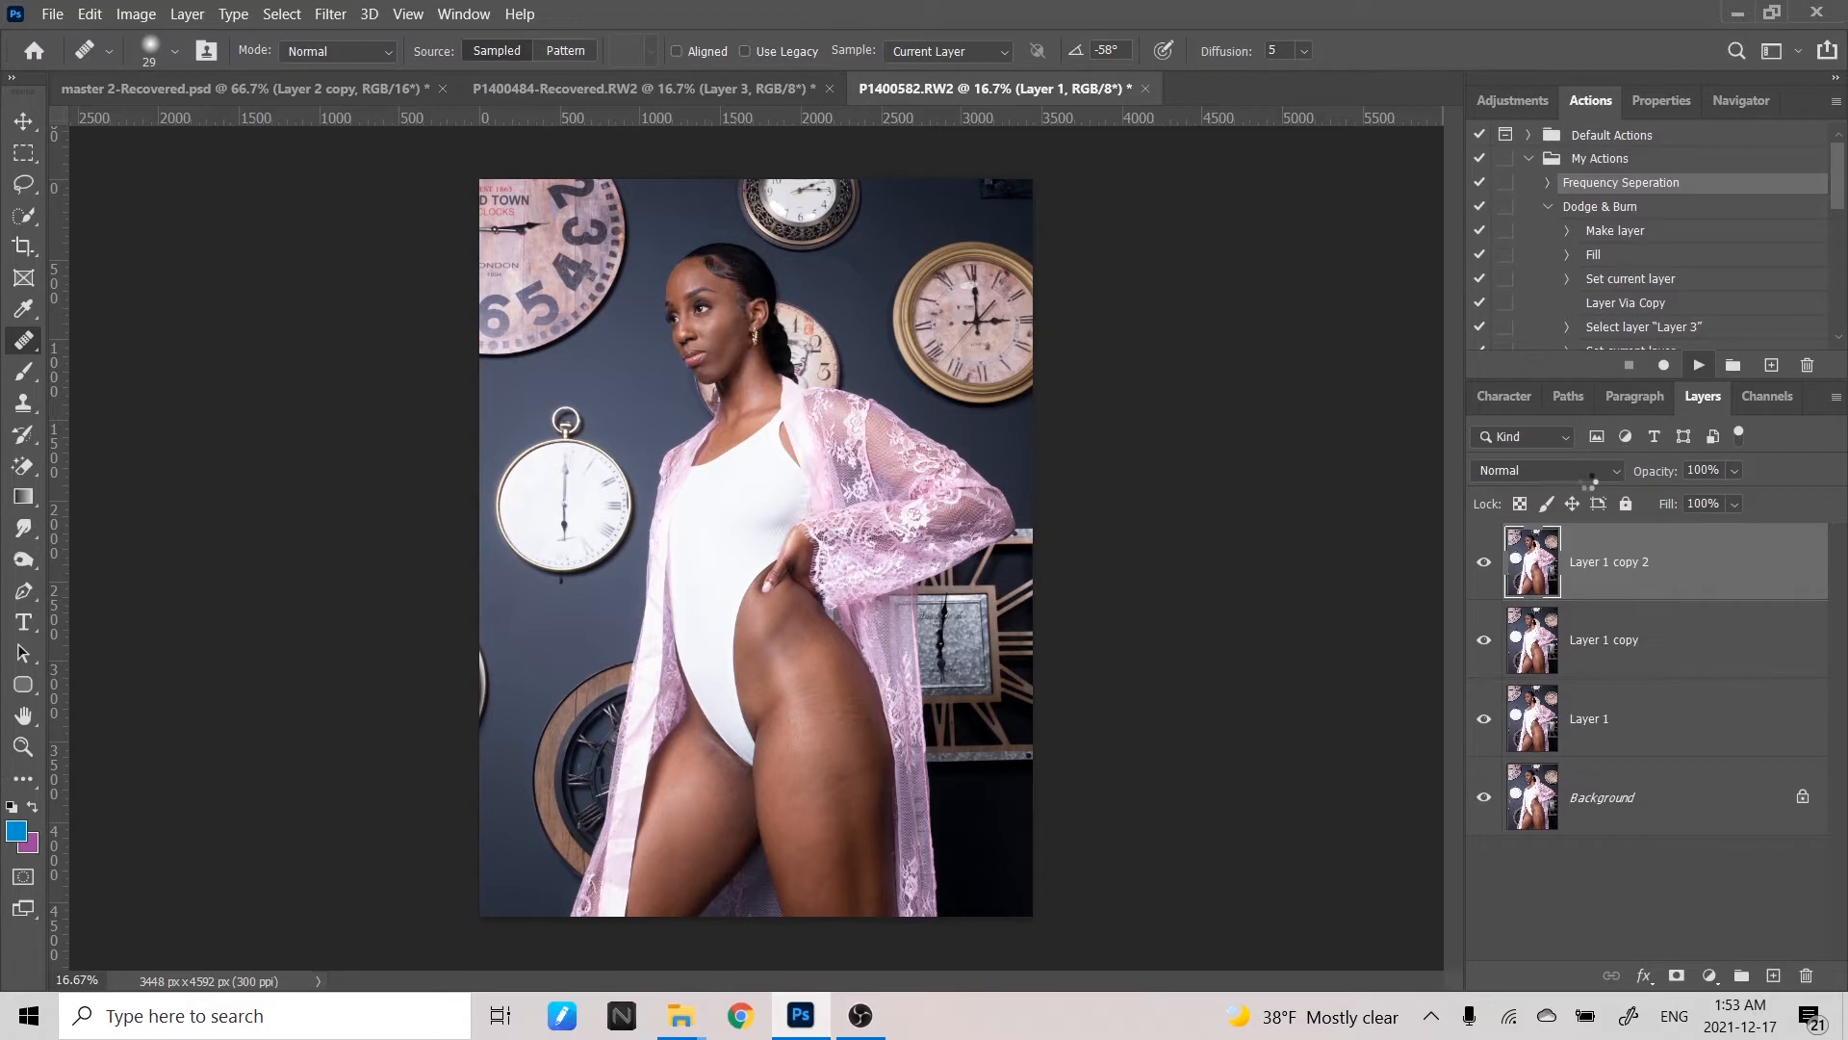
click(1618, 643)
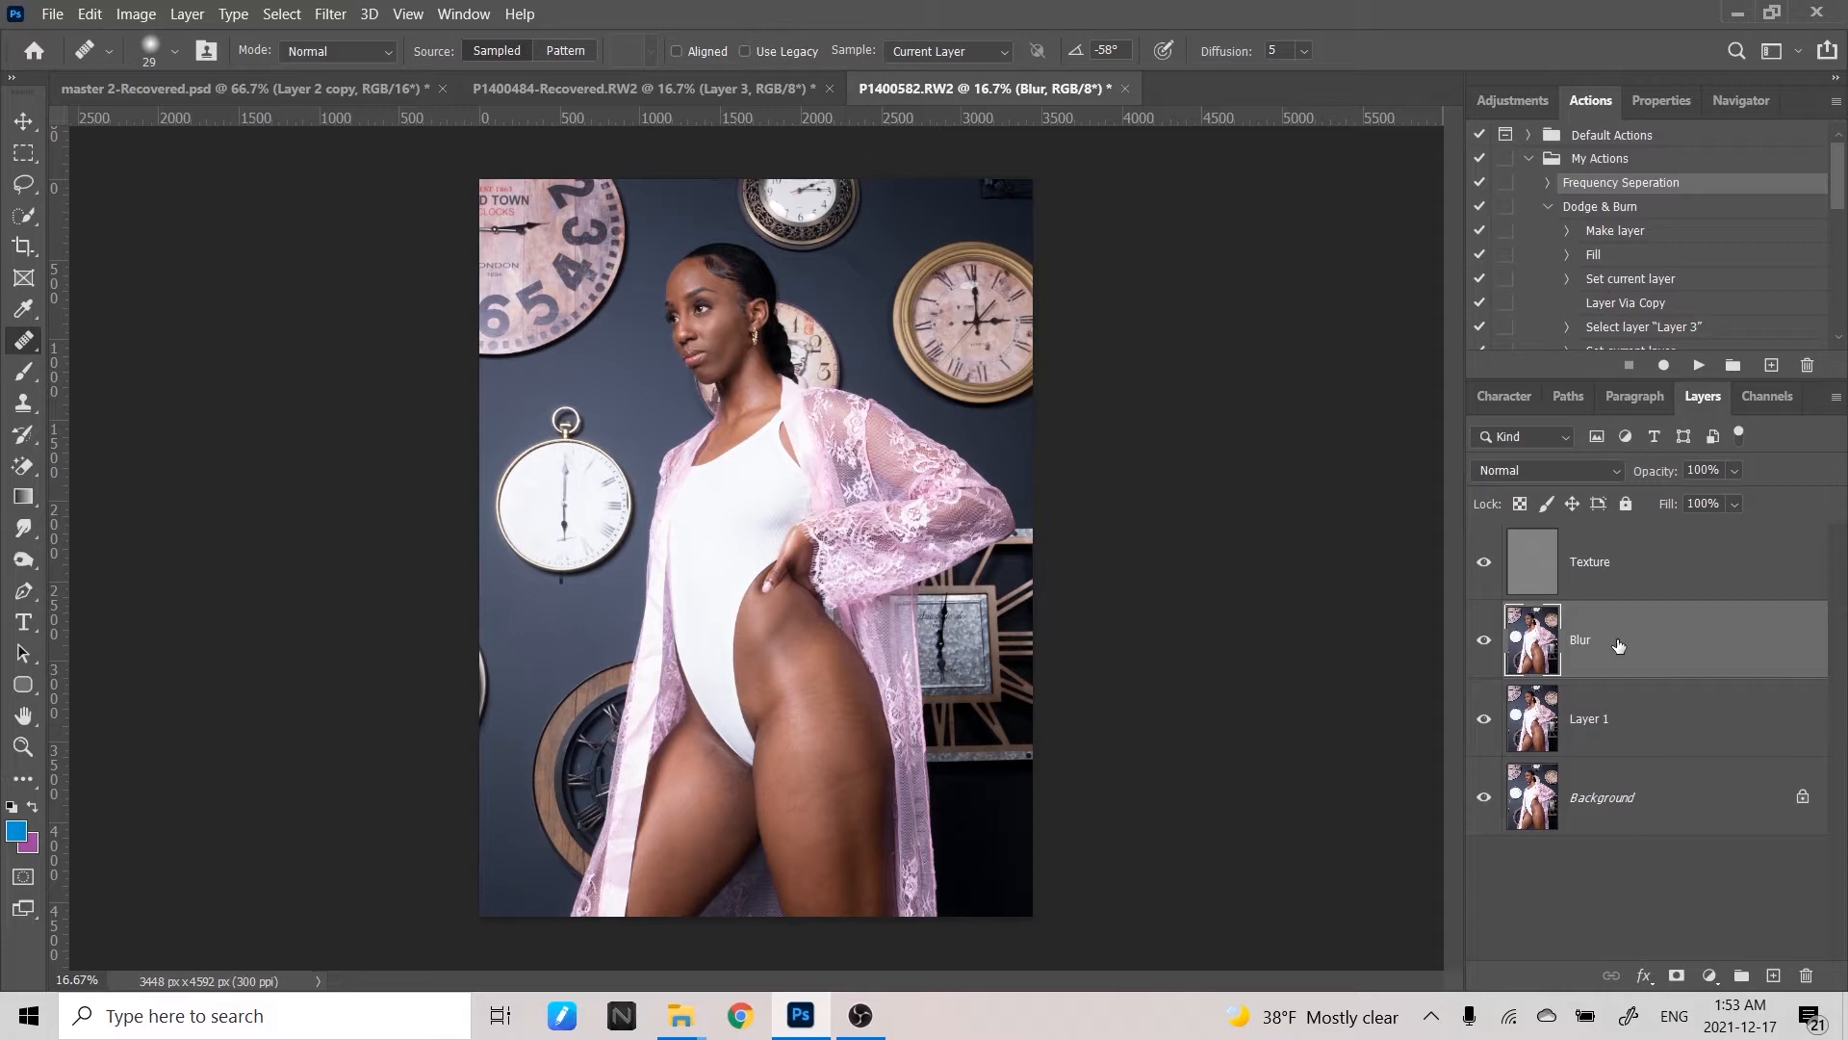
- Isolate the Blur layer and restore all layers, then check the Texture layer's visibility the same way
key(ctrl+equal)
key(ctrl+equal)
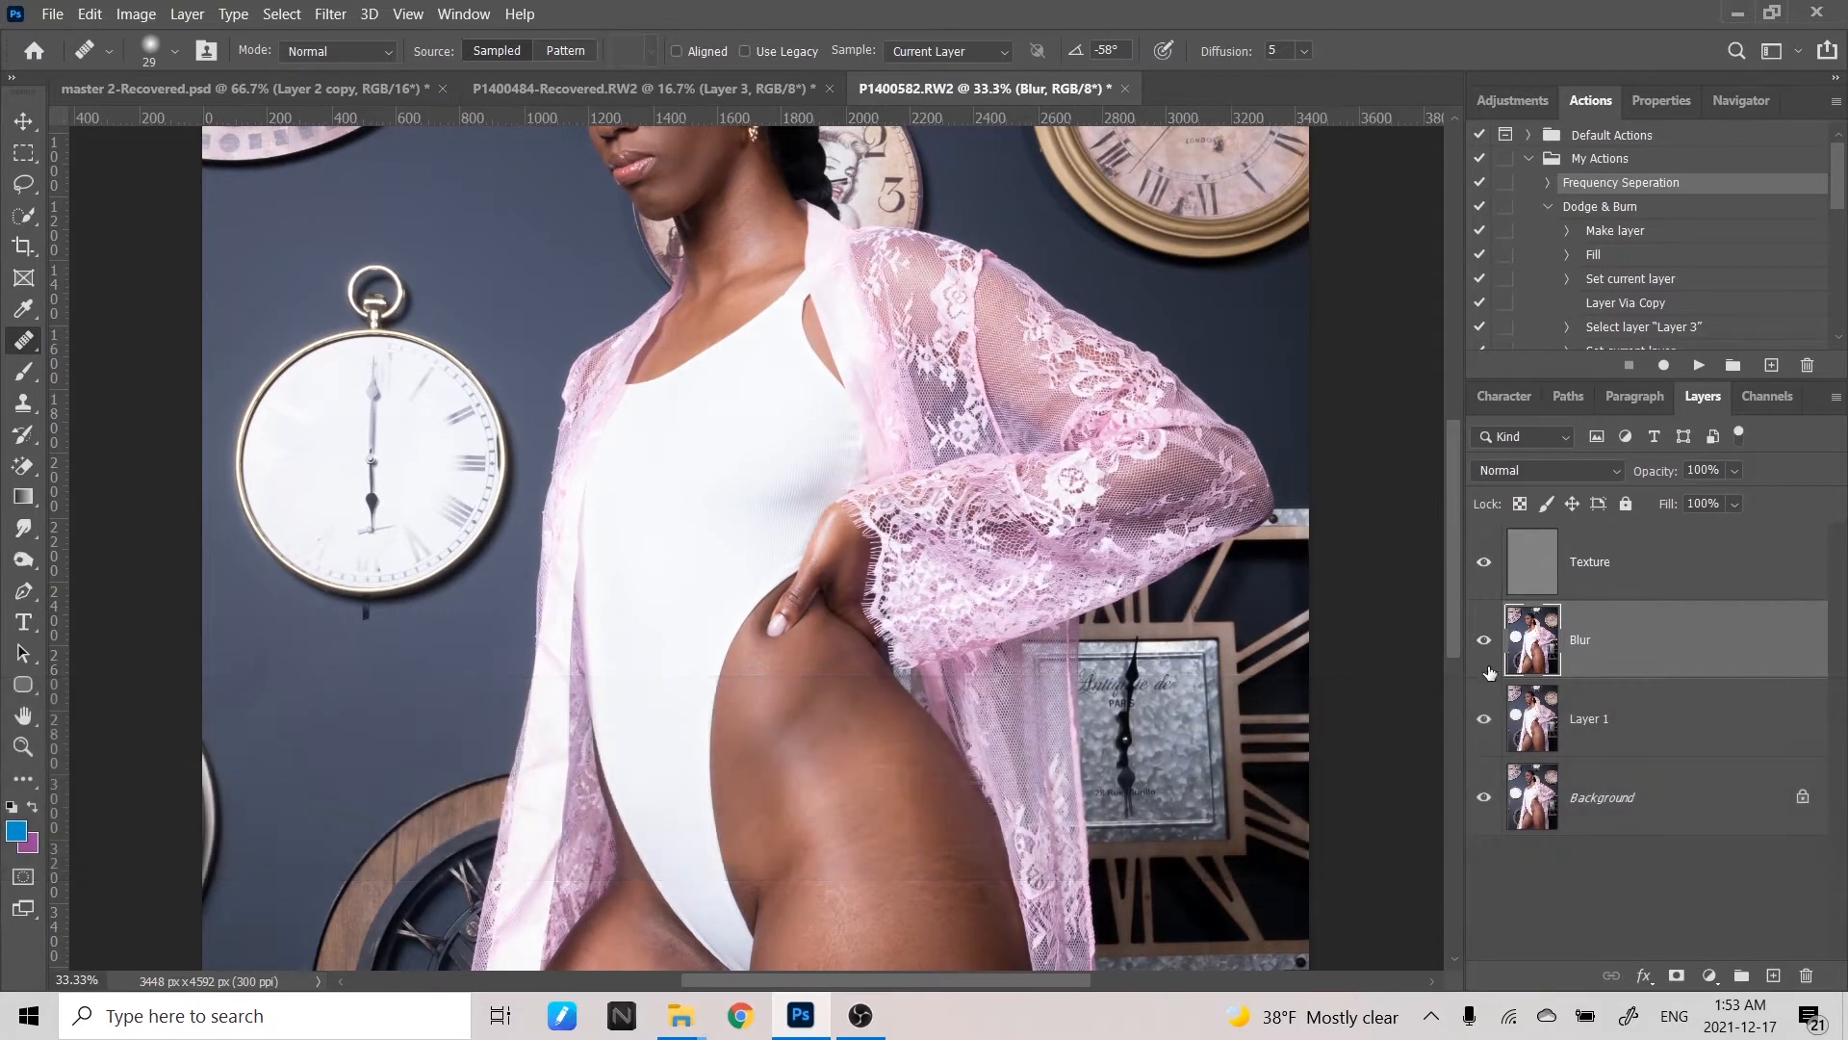
alt+click(1484, 643)
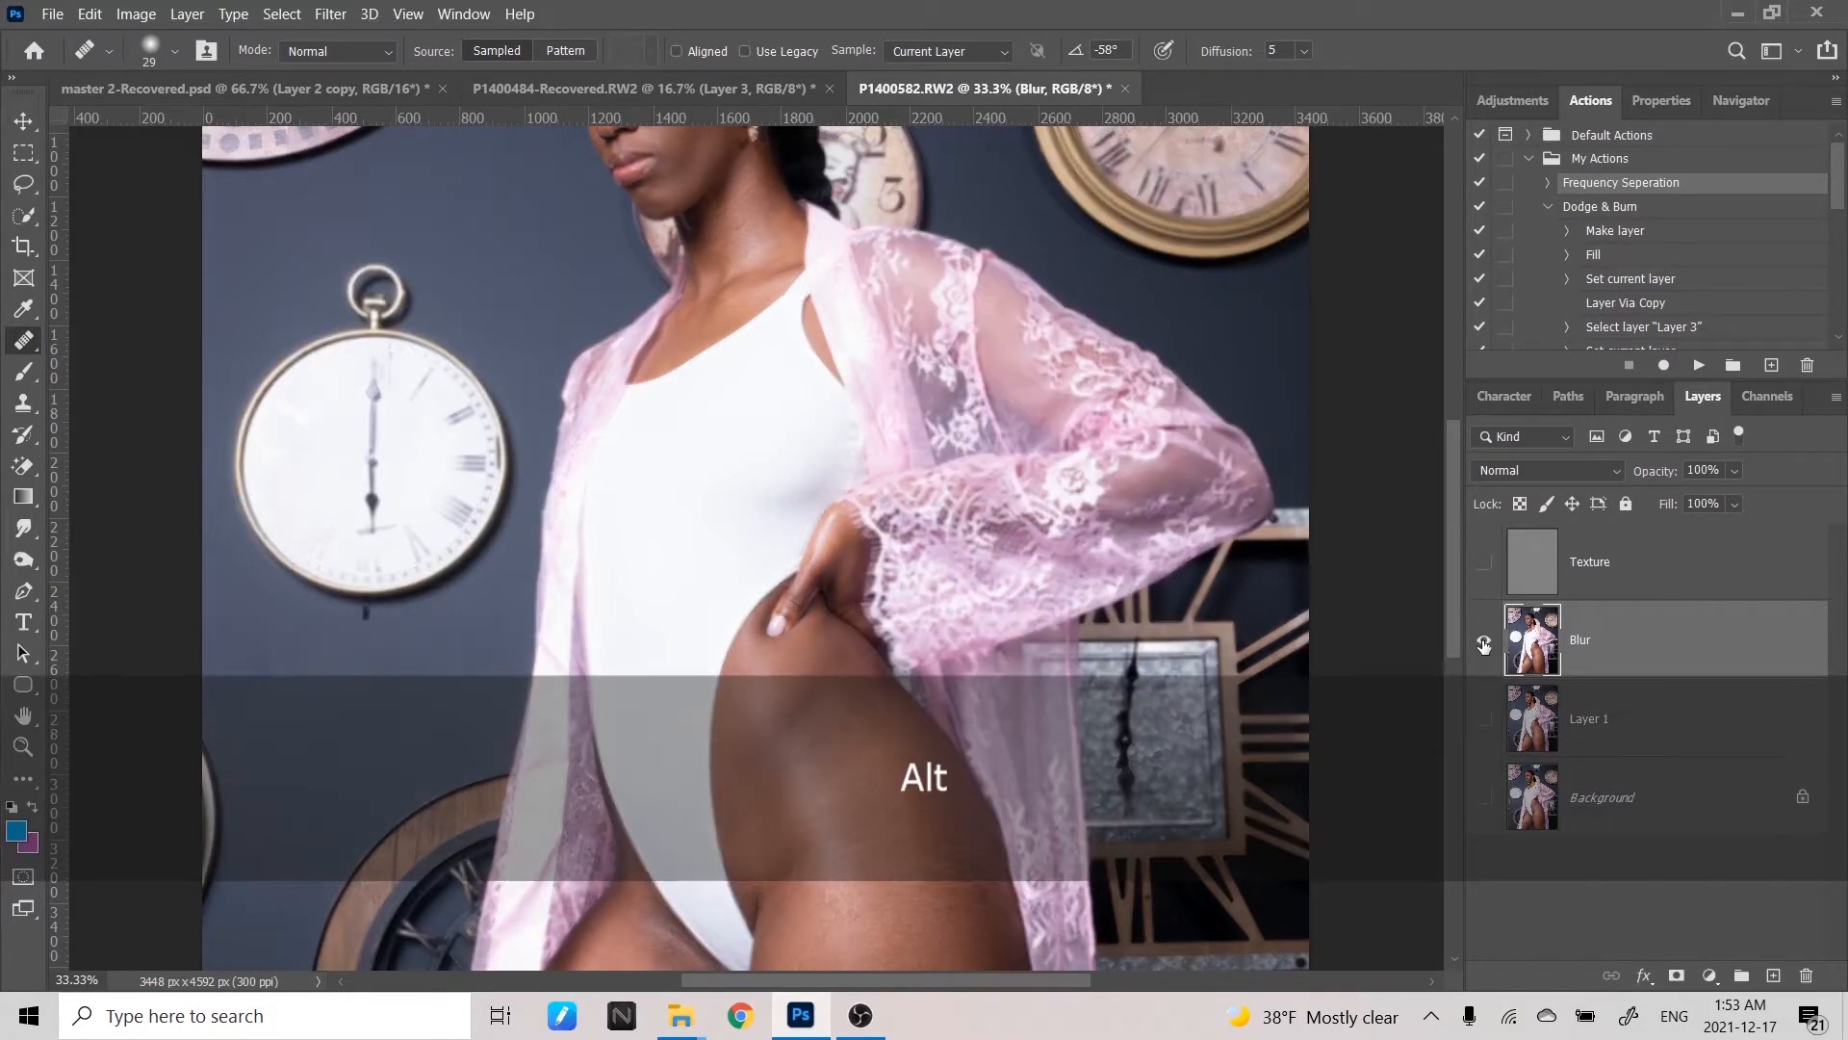
alt+click(1484, 644)
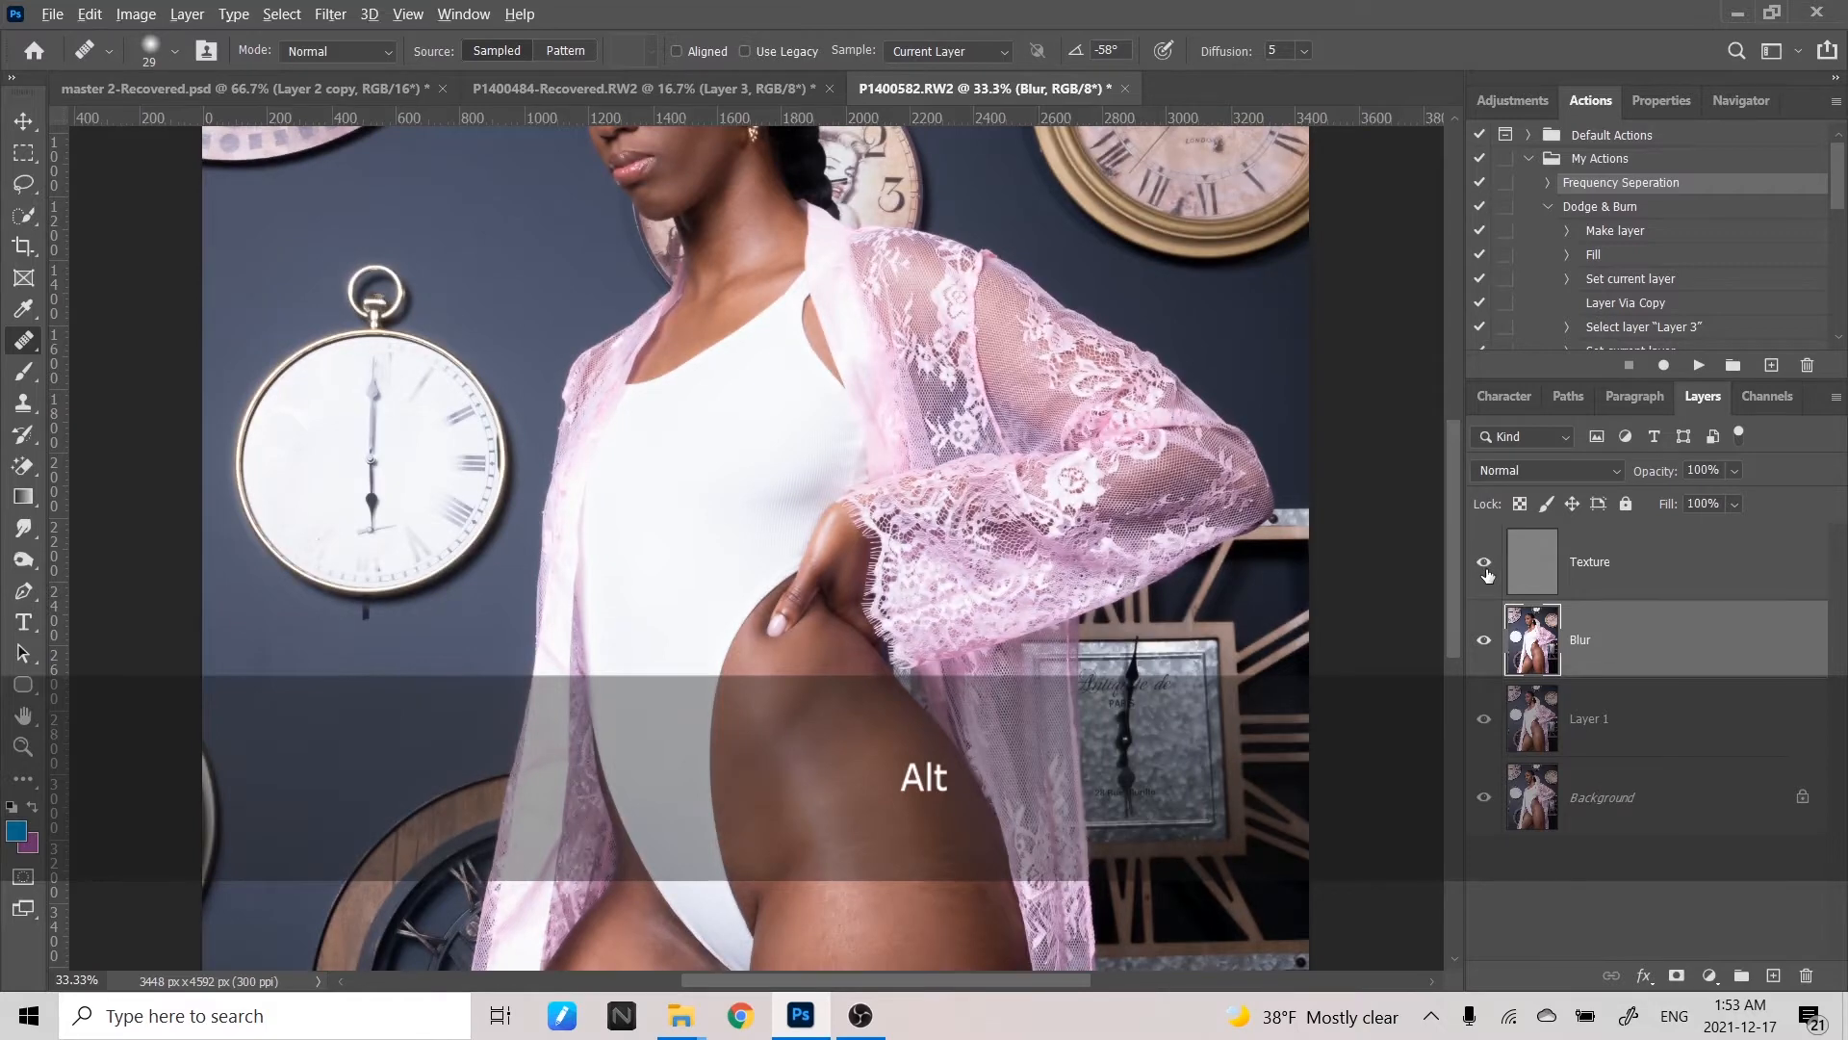
alt+click(1485, 564)
alt+click(1488, 568)
- Outline the skin of the model's left thigh with the Lasso tool on the Blur layer
key(space)
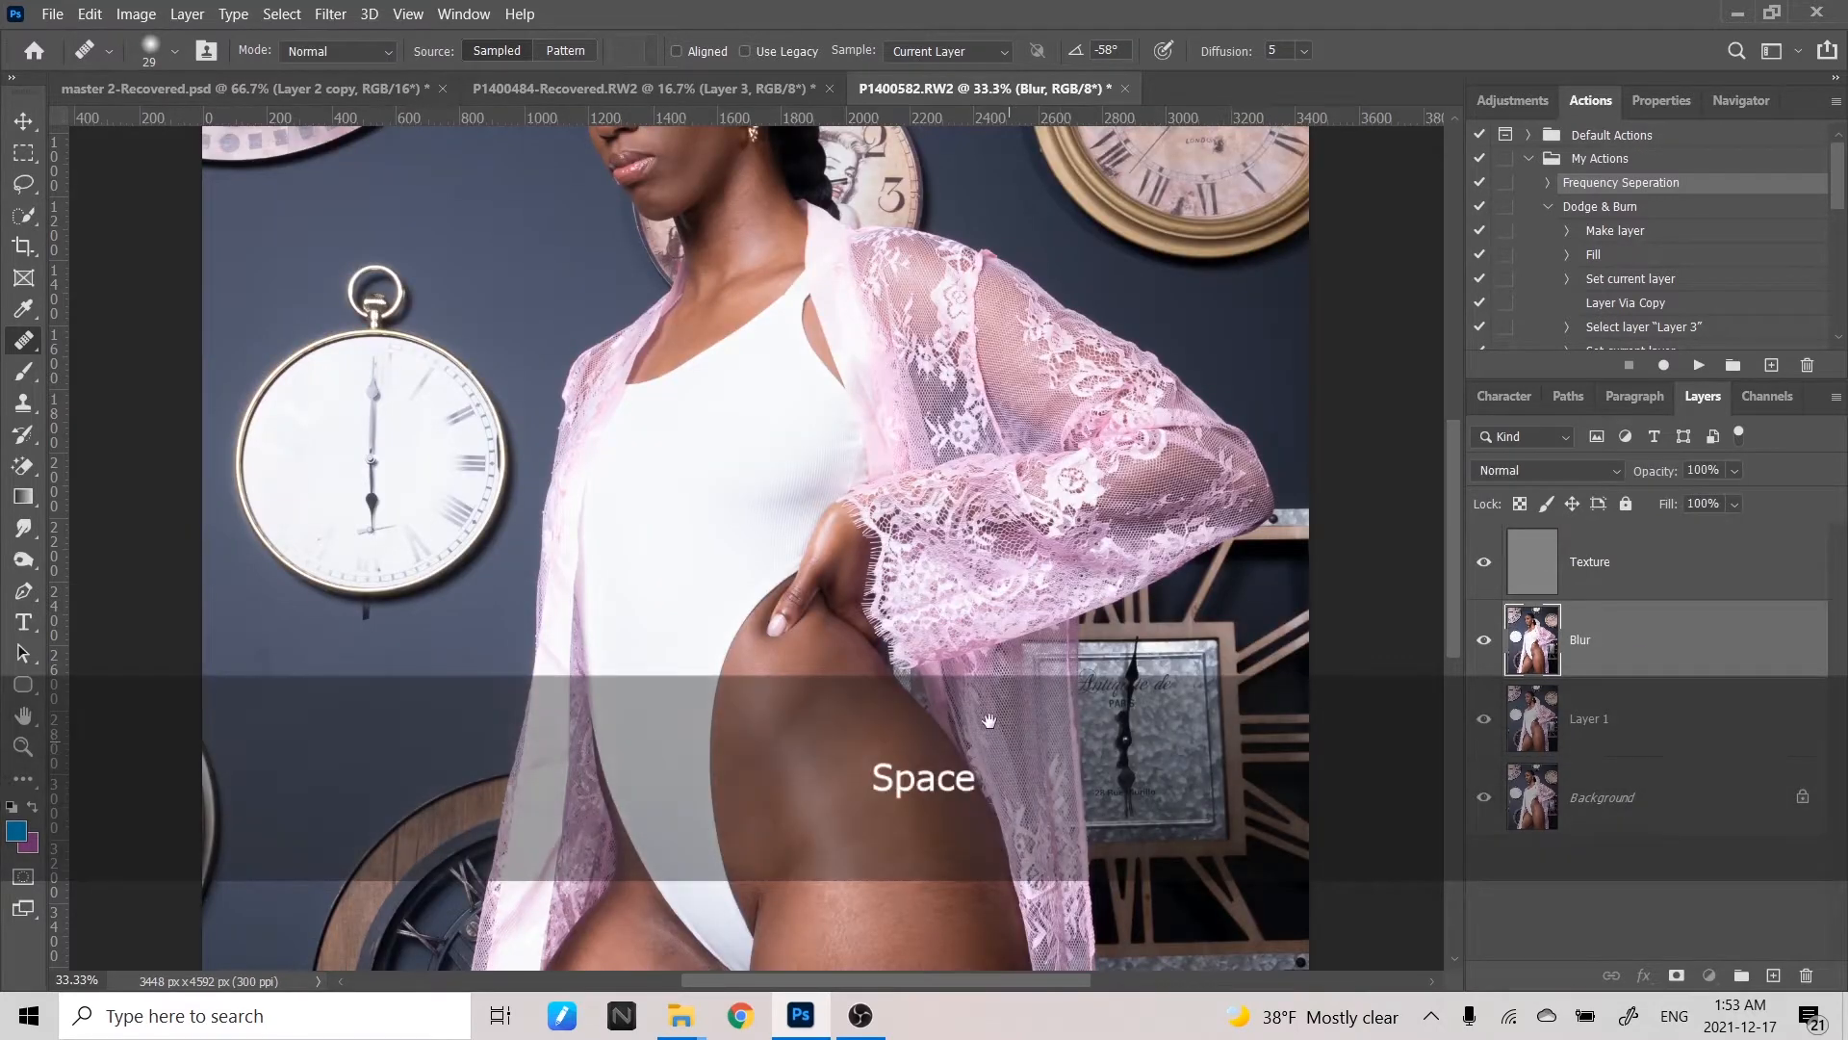
drag(984, 714, 891, 203)
key(ctrl+equal)
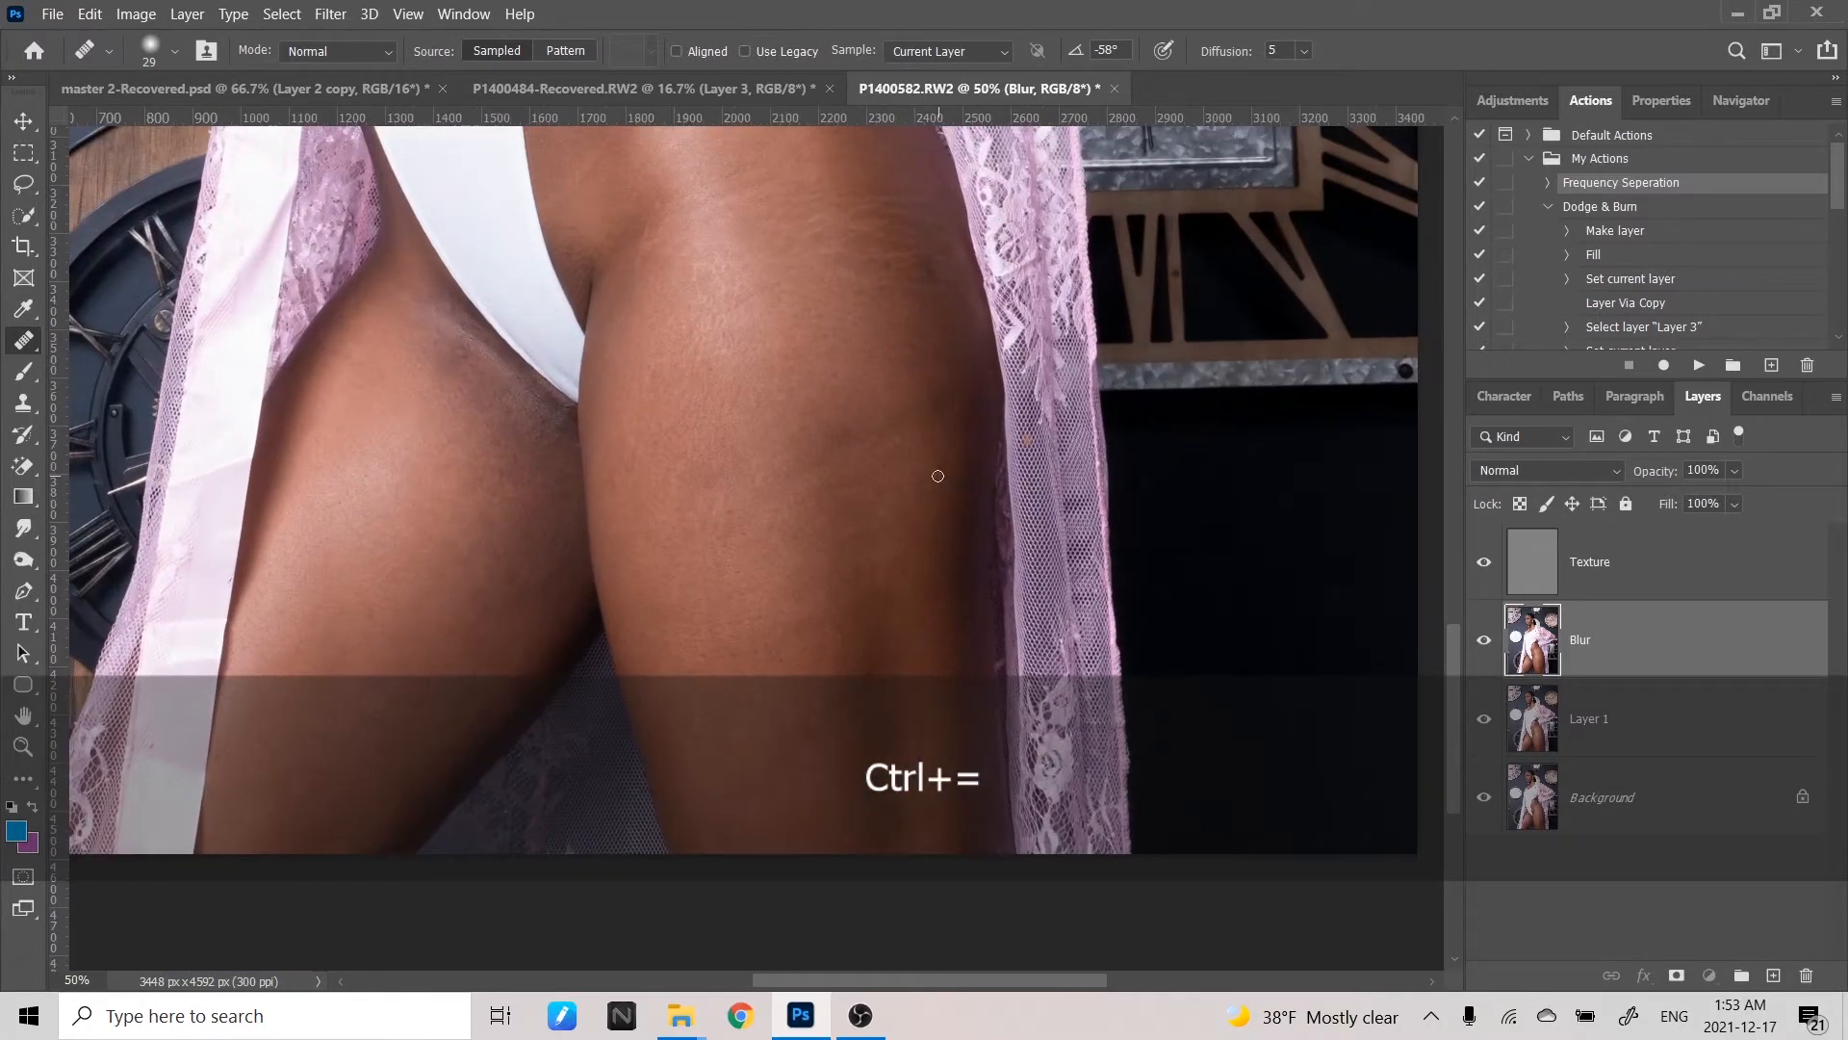
key(space)
drag(870, 483, 894, 451)
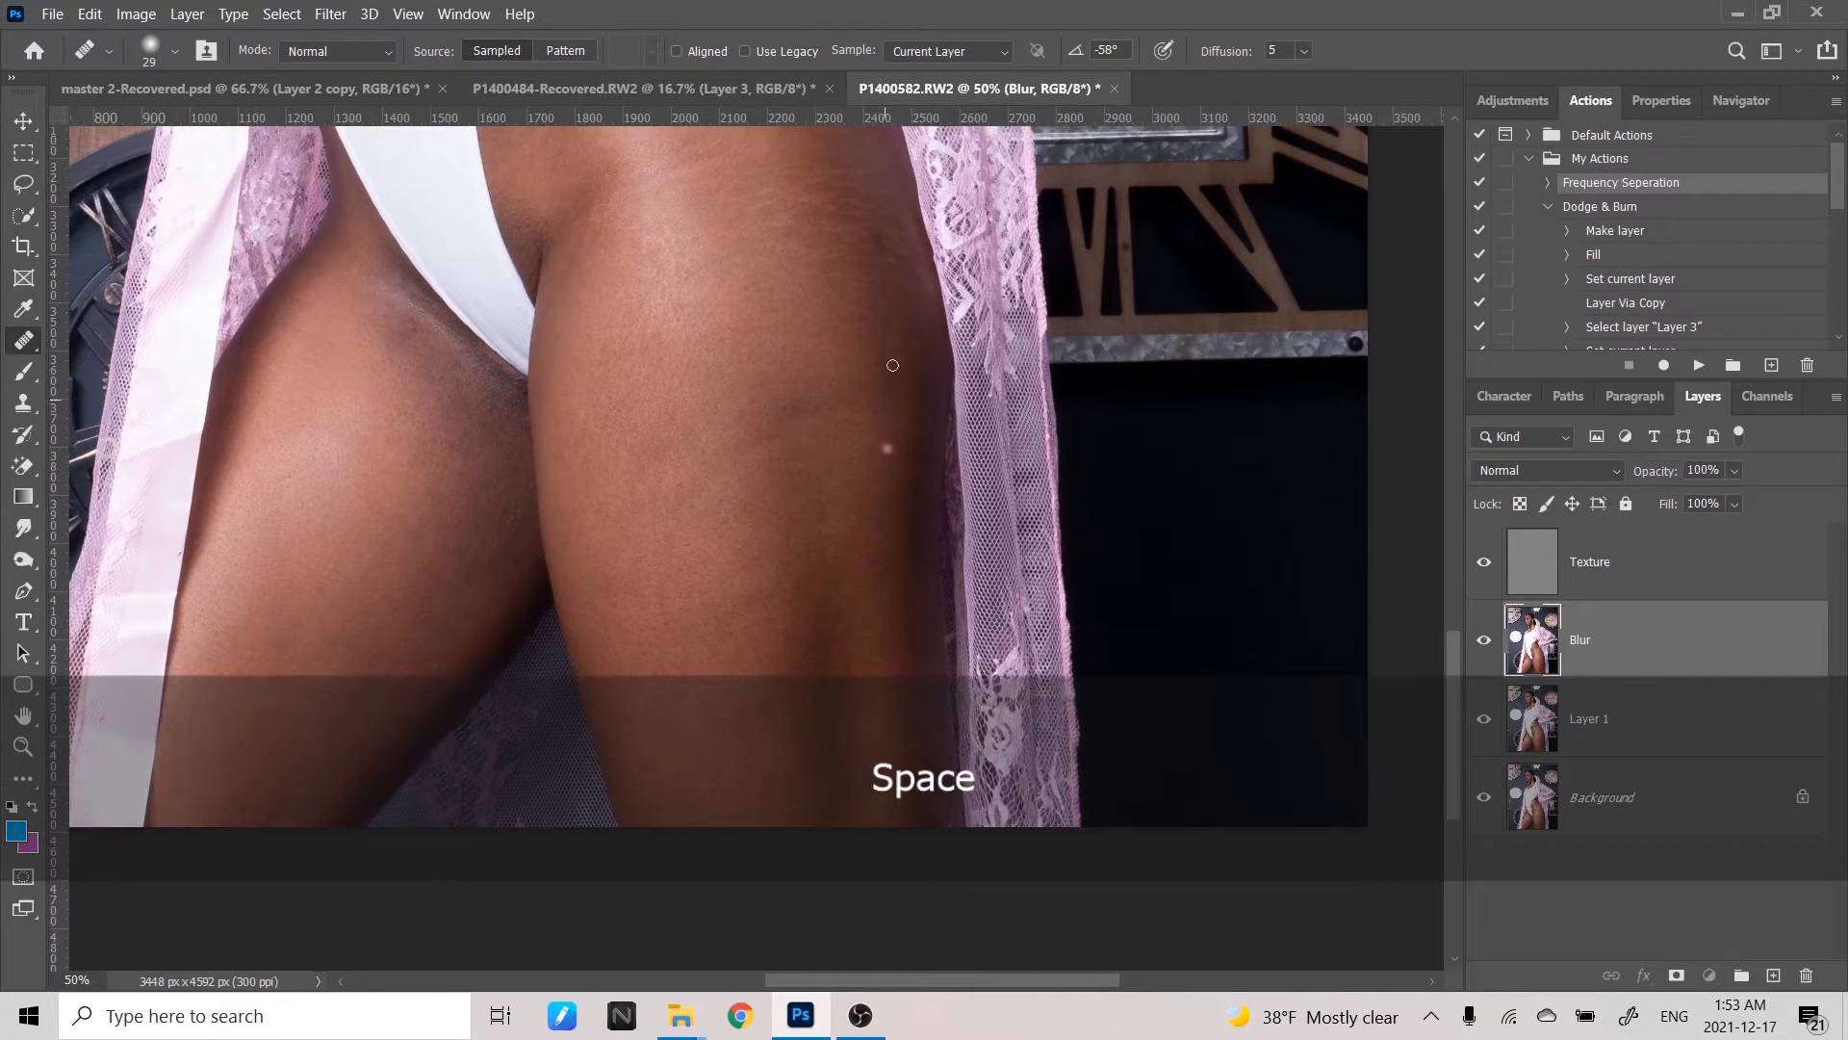
click(24, 183)
mouse_move(898, 168)
mouse_down()
mouse_move(930, 374)
mouse_move(942, 831)
mouse_move(824, 863)
mouse_up()
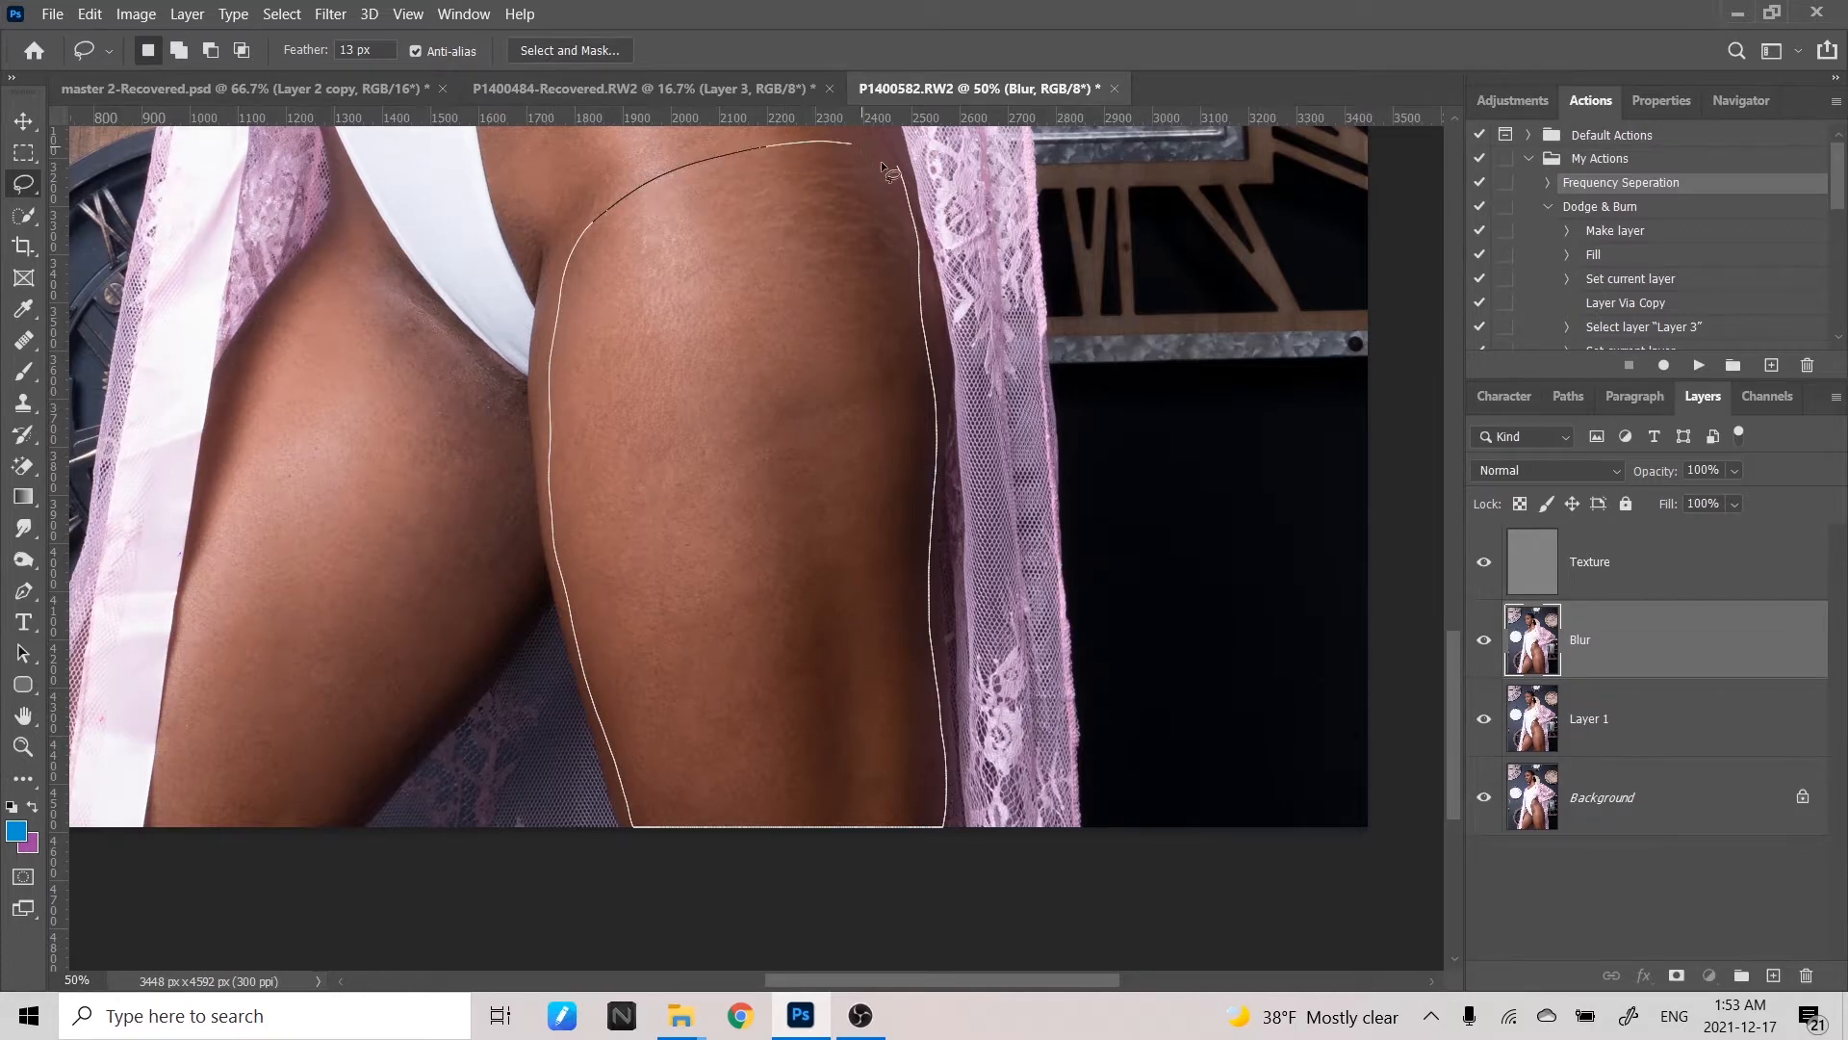
drag(884, 167, 880, 218)
- Apply a Gaussian Blur with an 18.0 pixel radius to the selected thigh skin
click(330, 13)
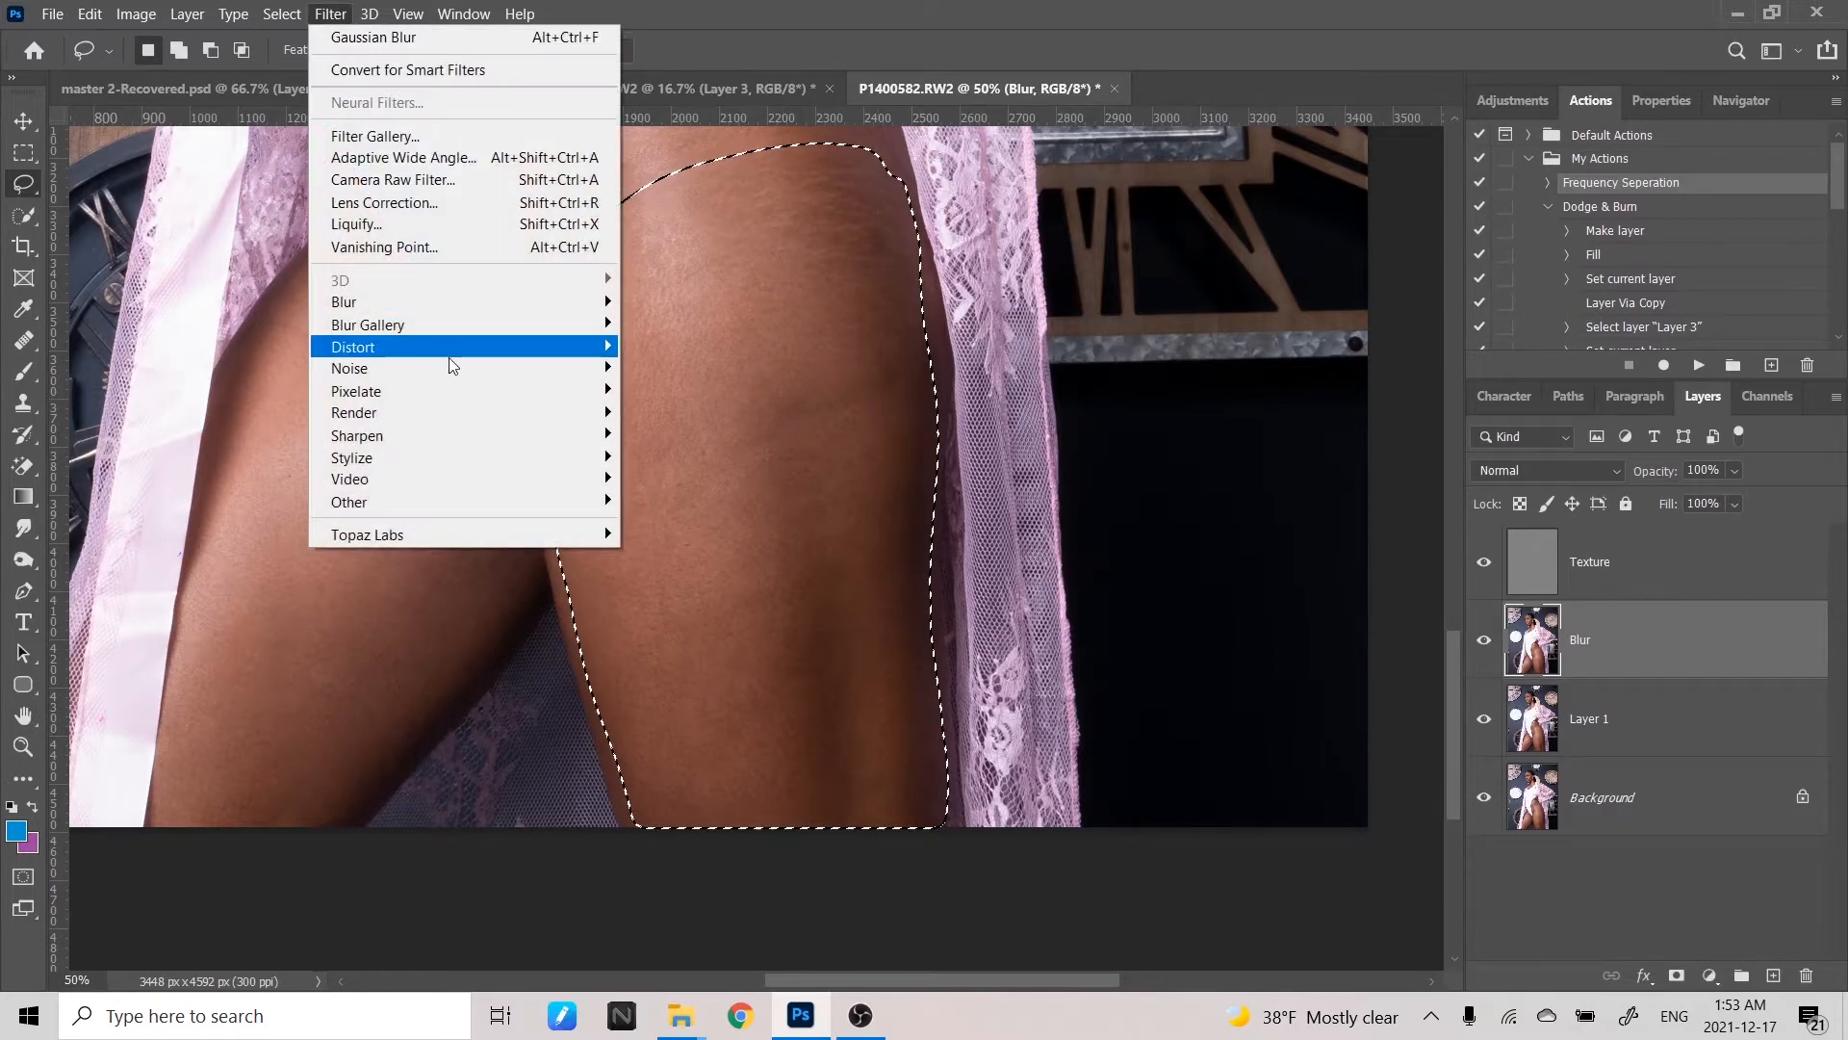
mouse_move(488, 300)
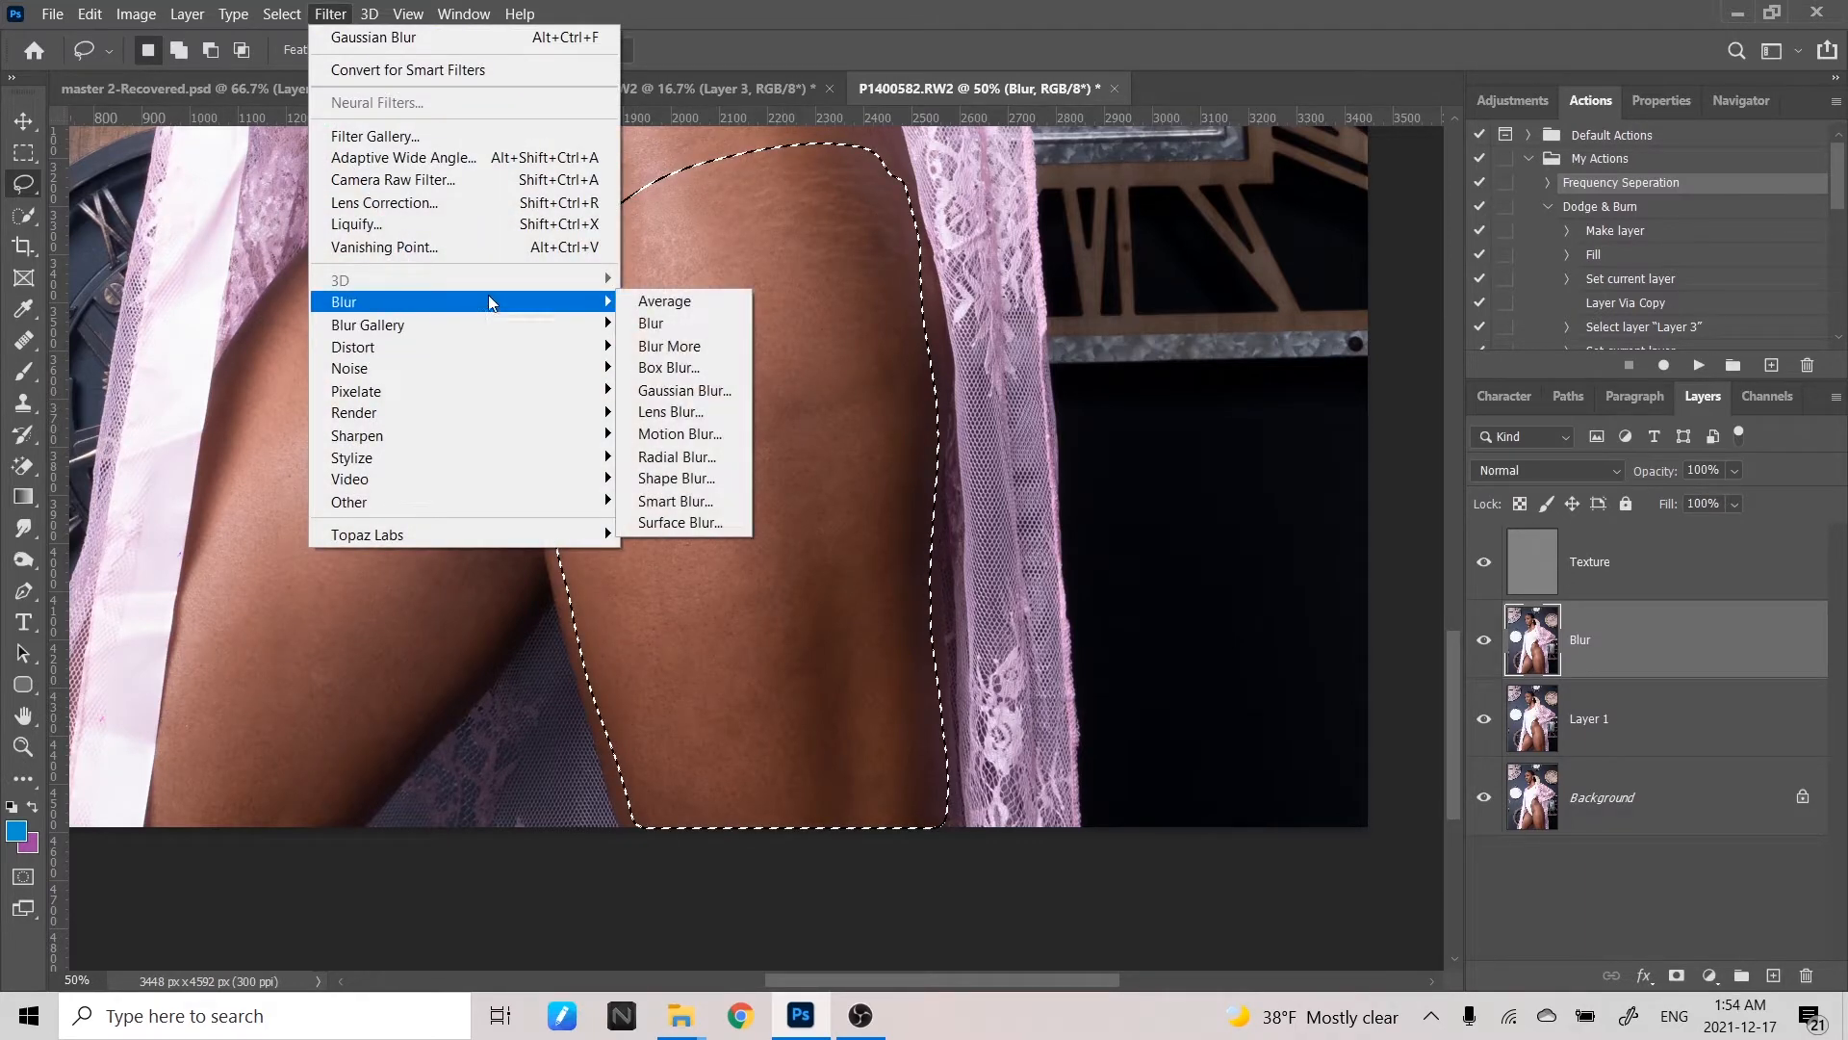
click(693, 390)
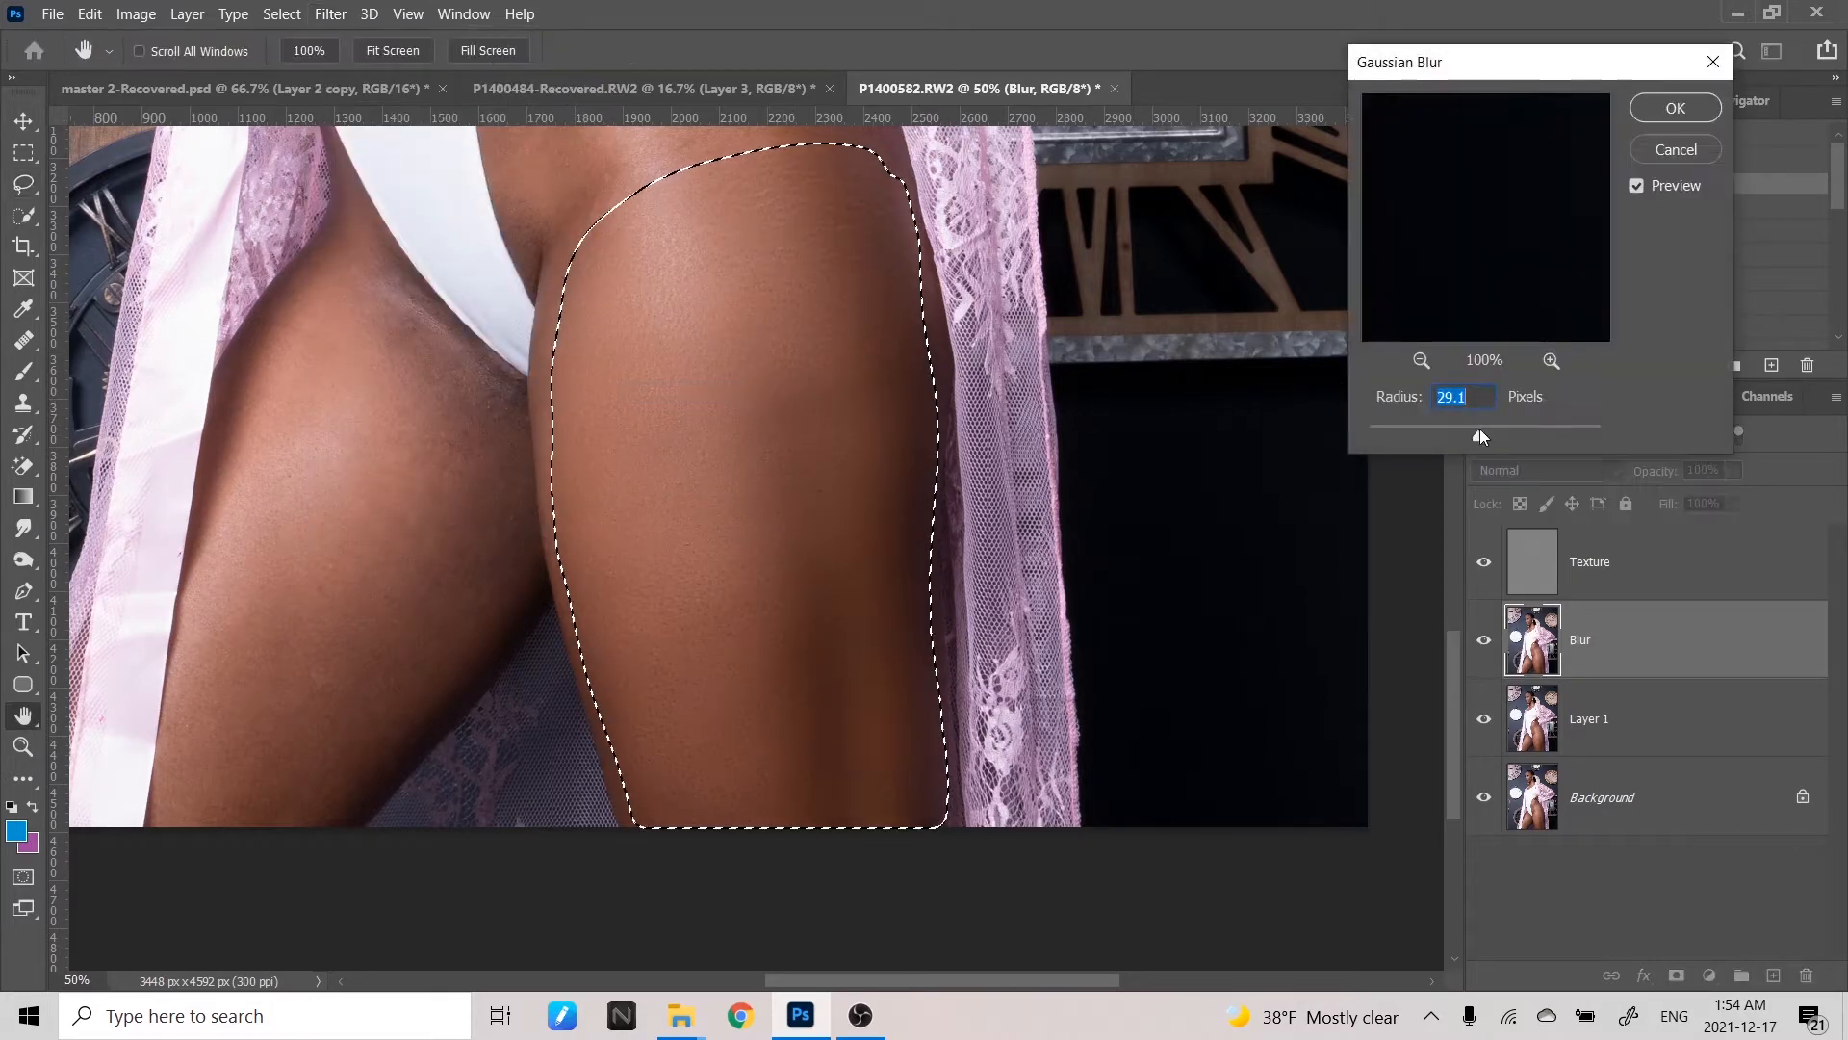
drag(1478, 432, 1469, 447)
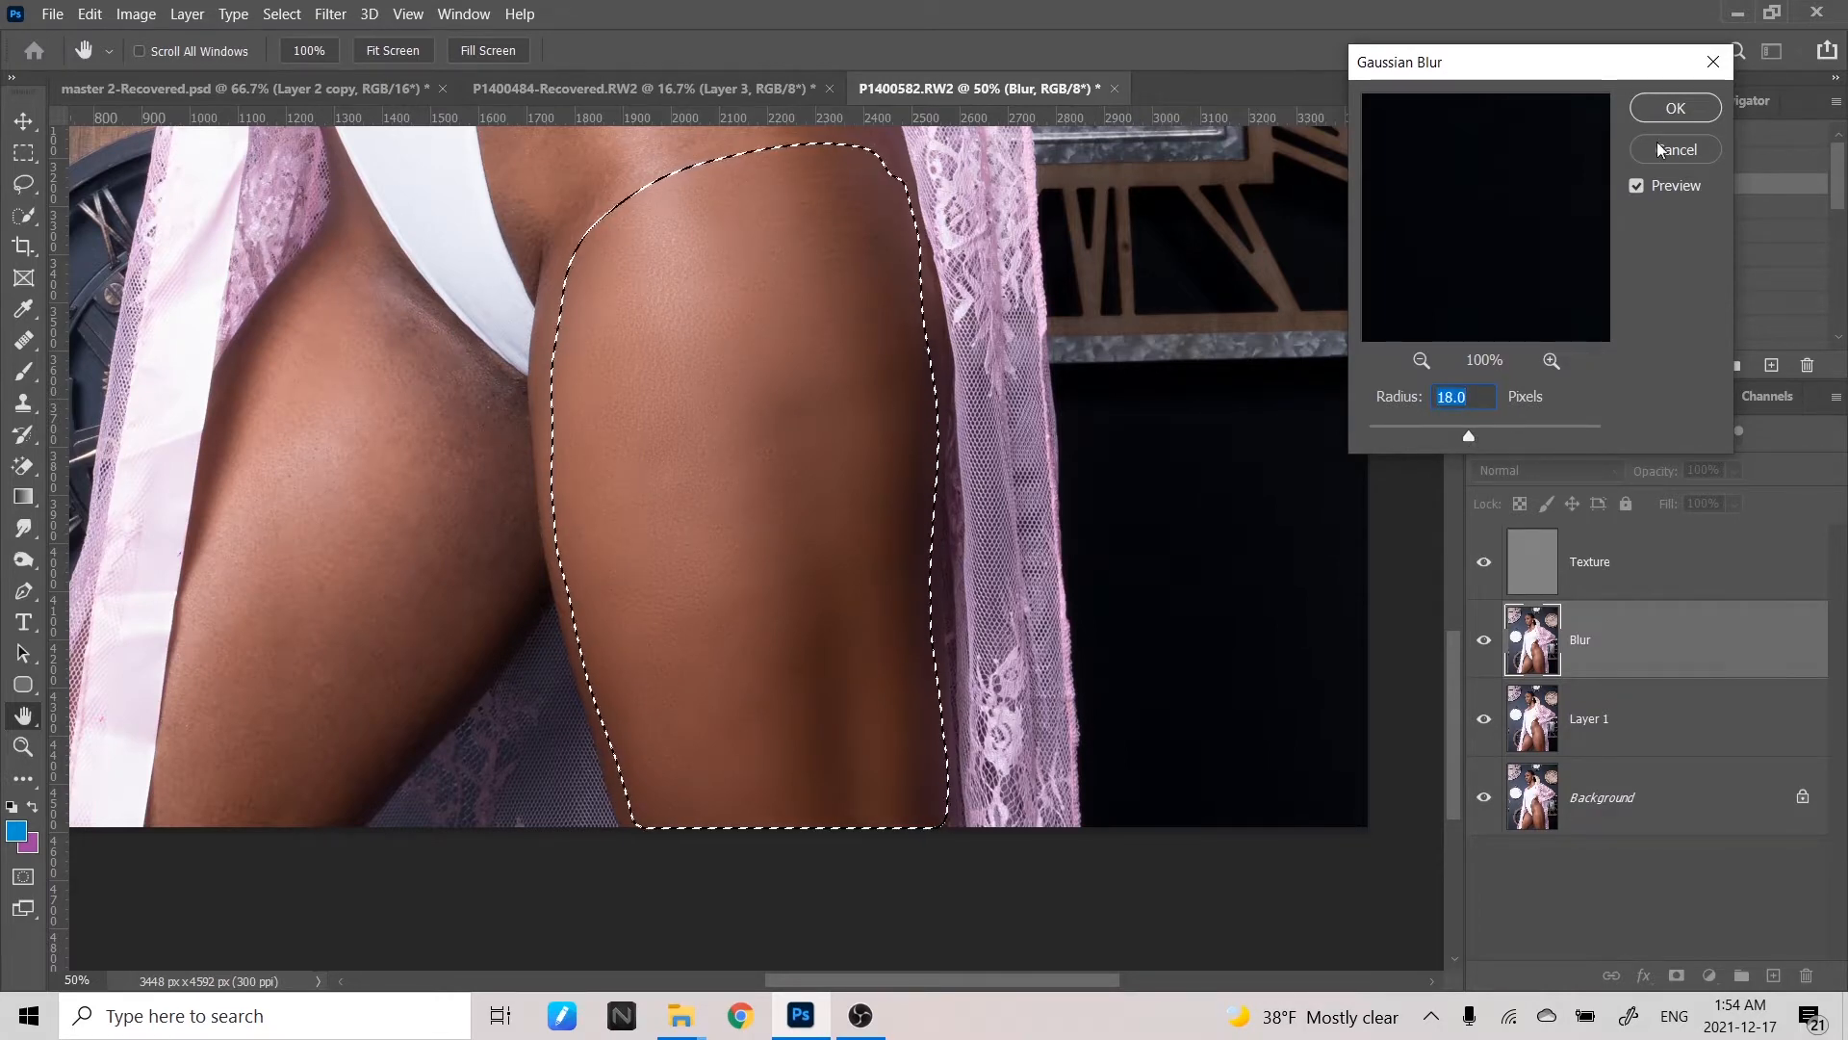
click(1673, 110)
- Lasso the hip and upper-thigh skin below the model's hand and reapply the last Gaussian Blur to it
key(space)
mouse_move(1052, 392)
mouse_down()
mouse_move(1122, 717)
mouse_move(1035, 385)
mouse_up()
key(ctrl+minus)
key(space)
click(995, 414)
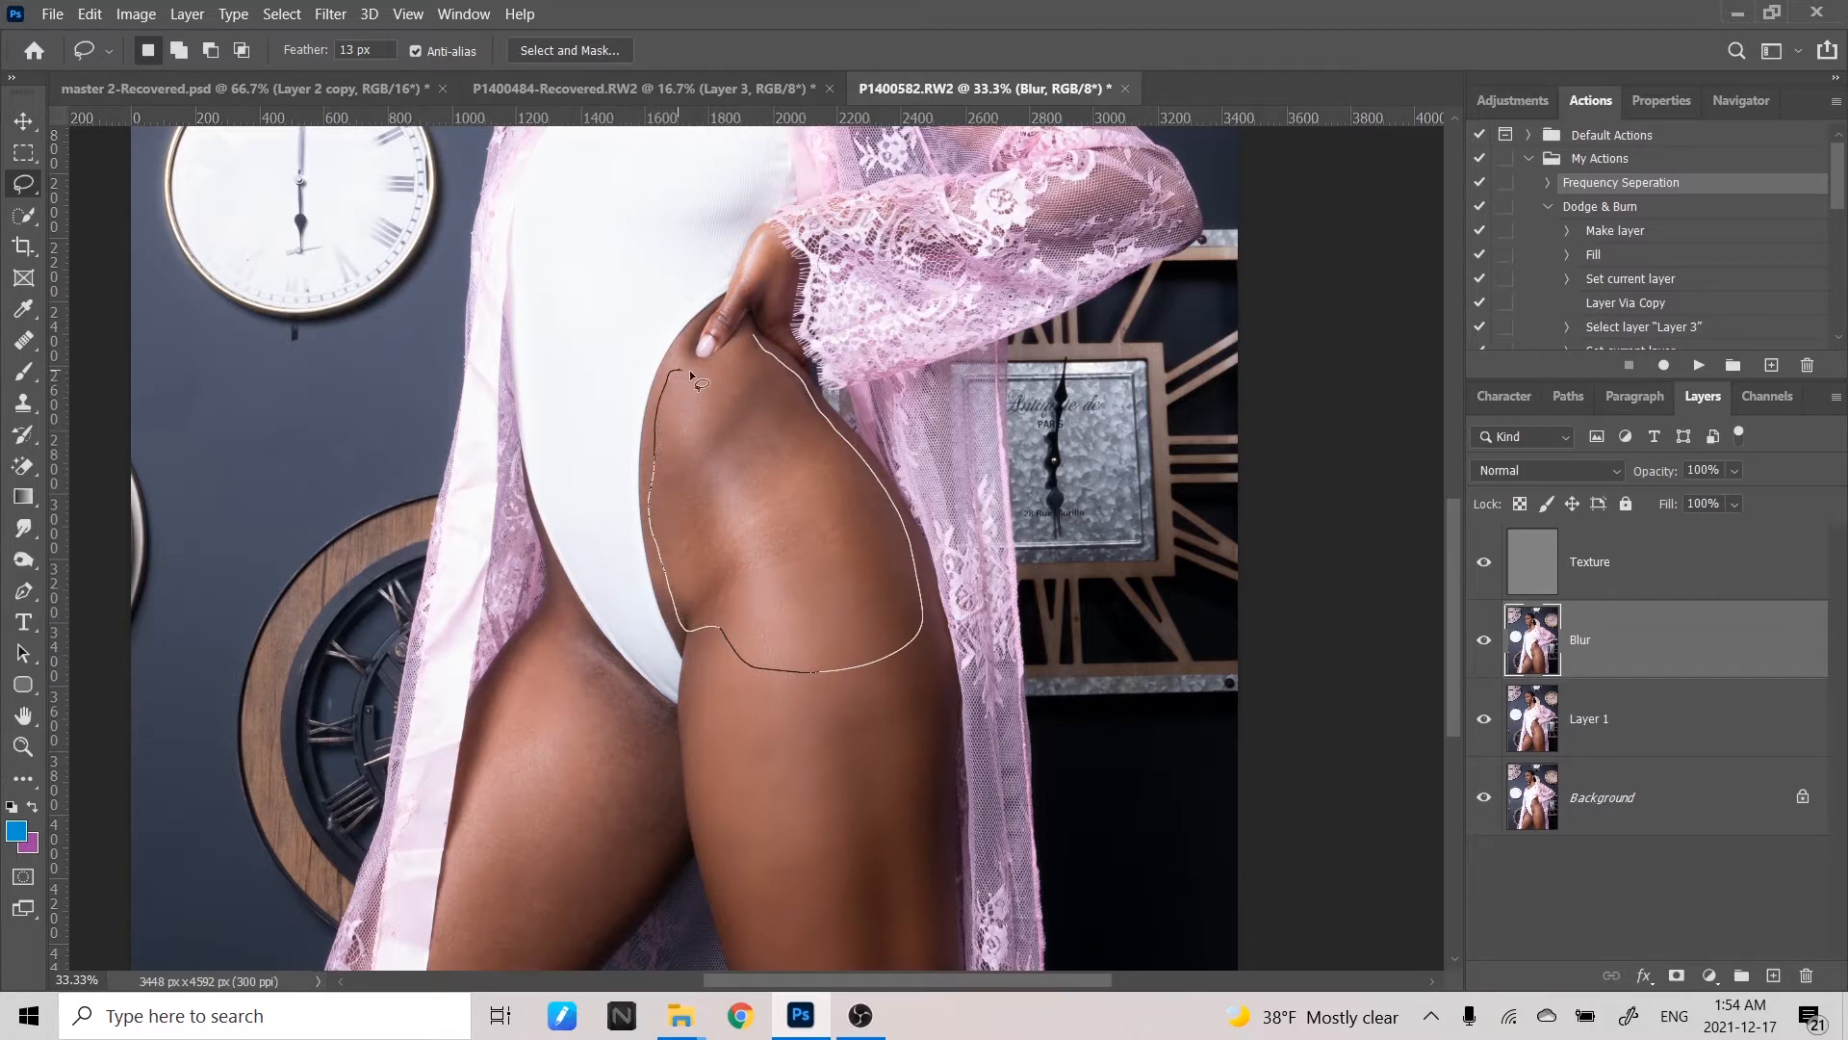
drag(758, 354, 759, 353)
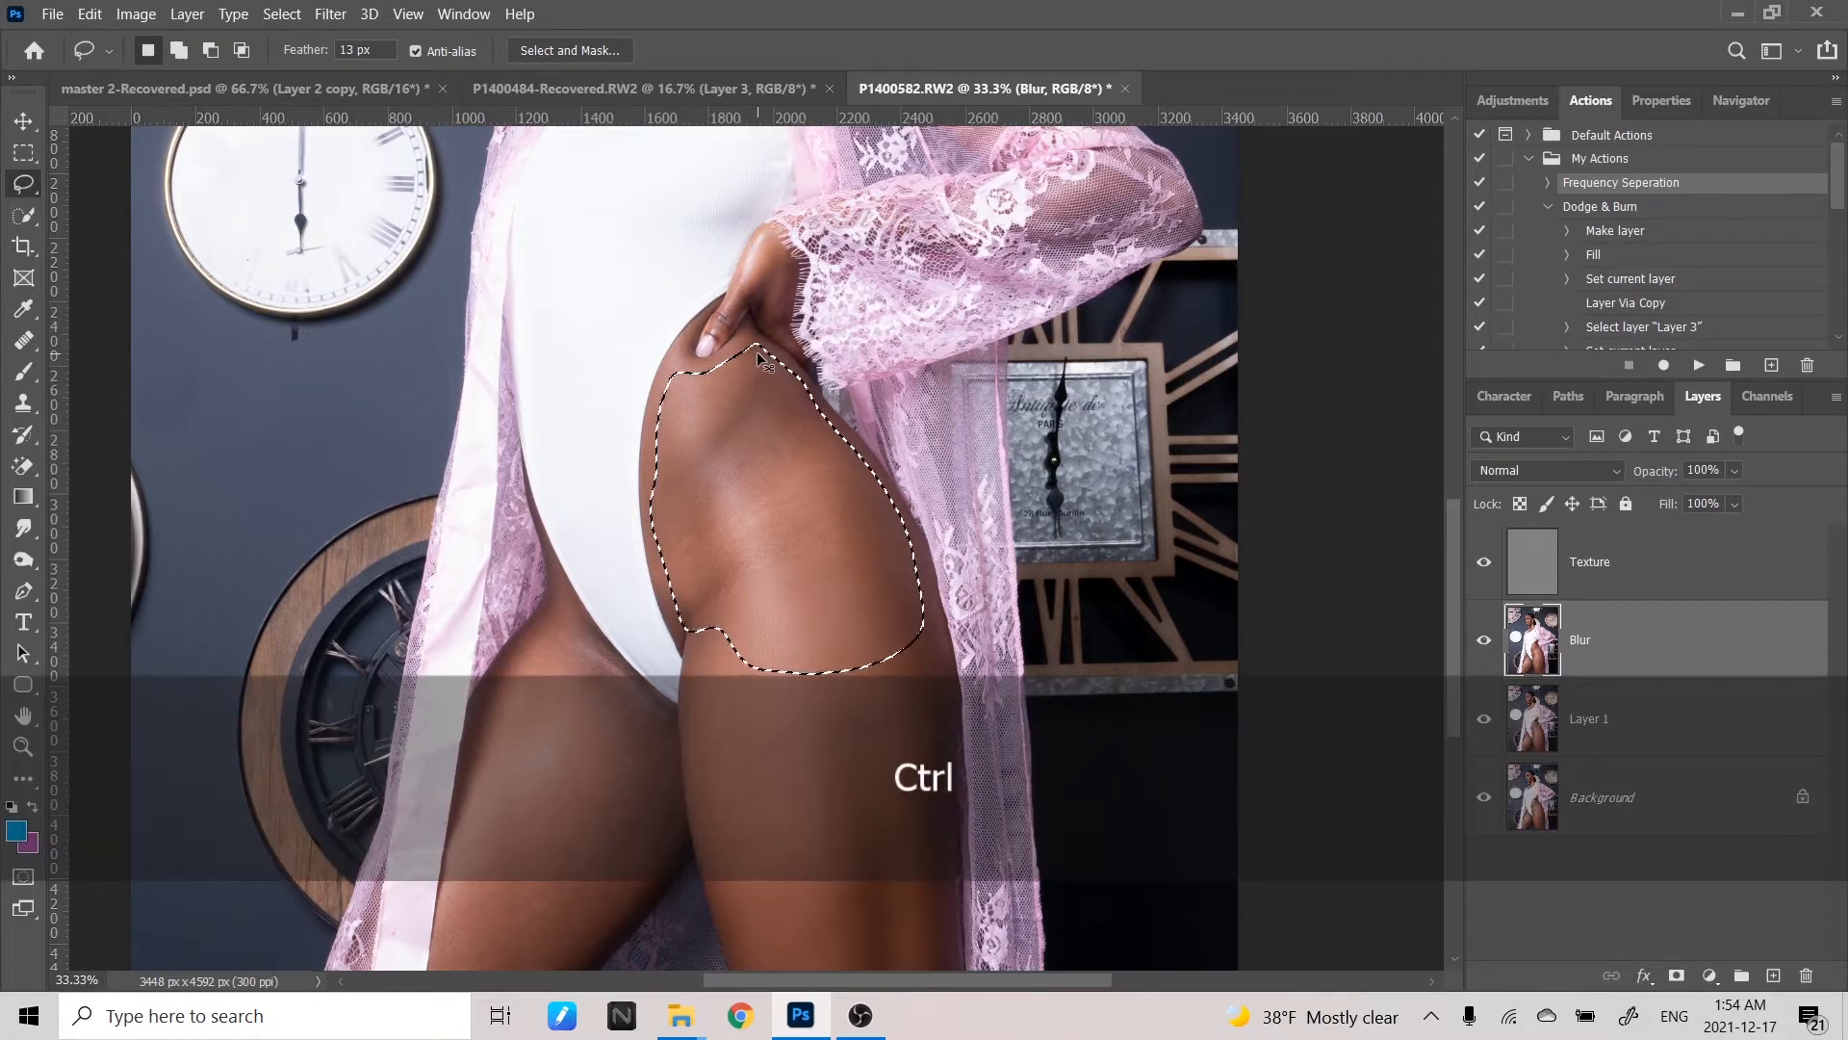
key(ctrl+alt+f)
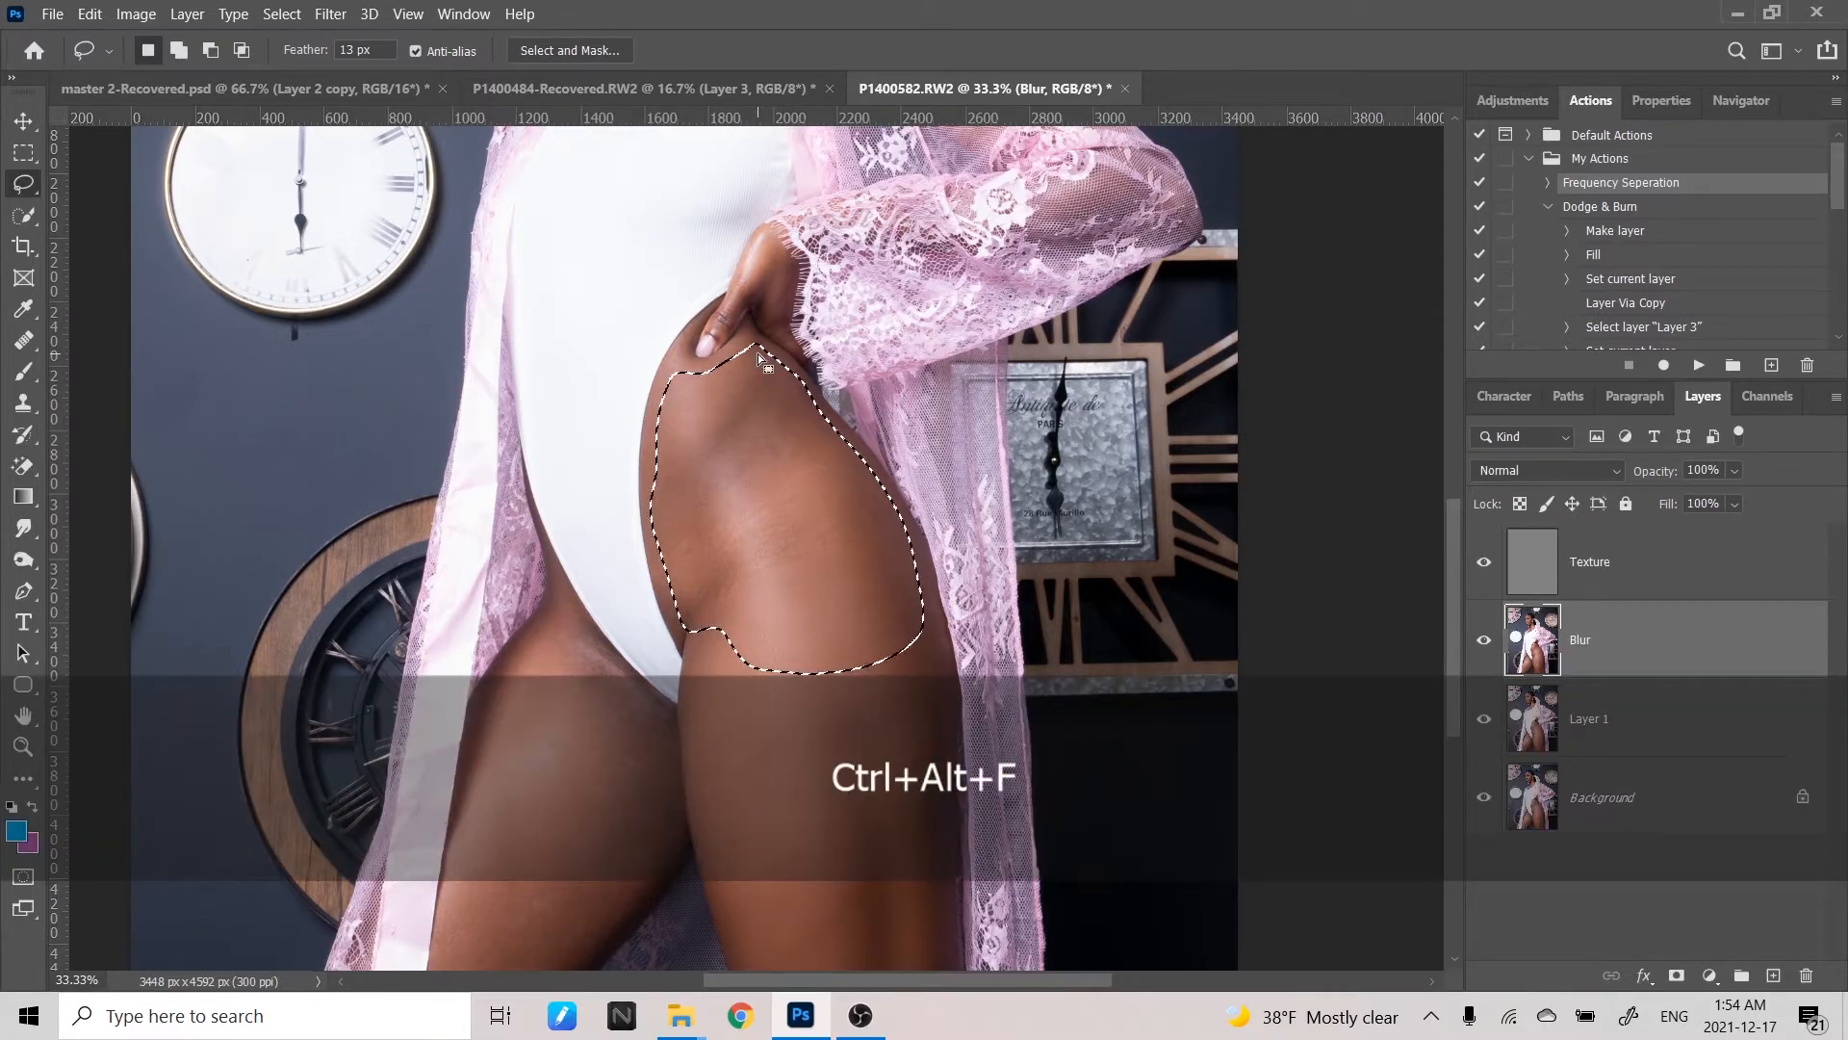
- Lasso the skin of the model's right thigh, reapply the last Gaussian Blur and clear the selection
key(space)
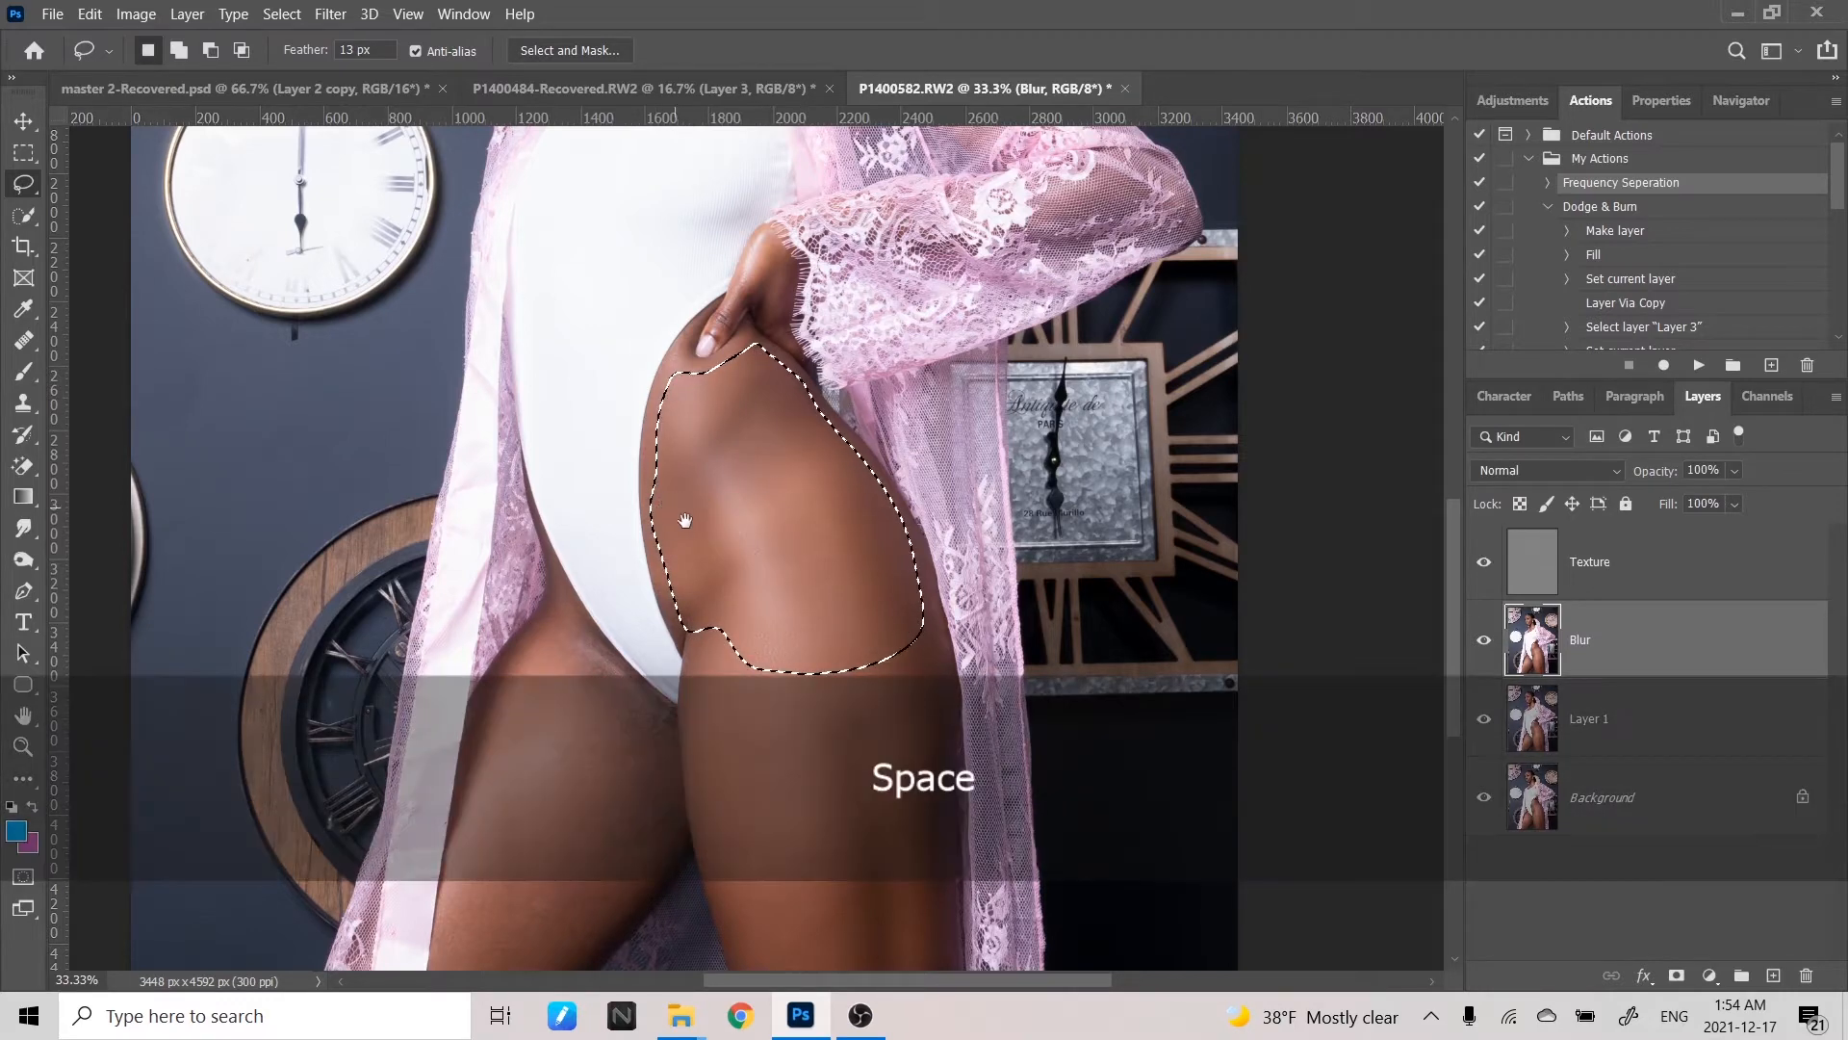
drag(664, 525, 905, 165)
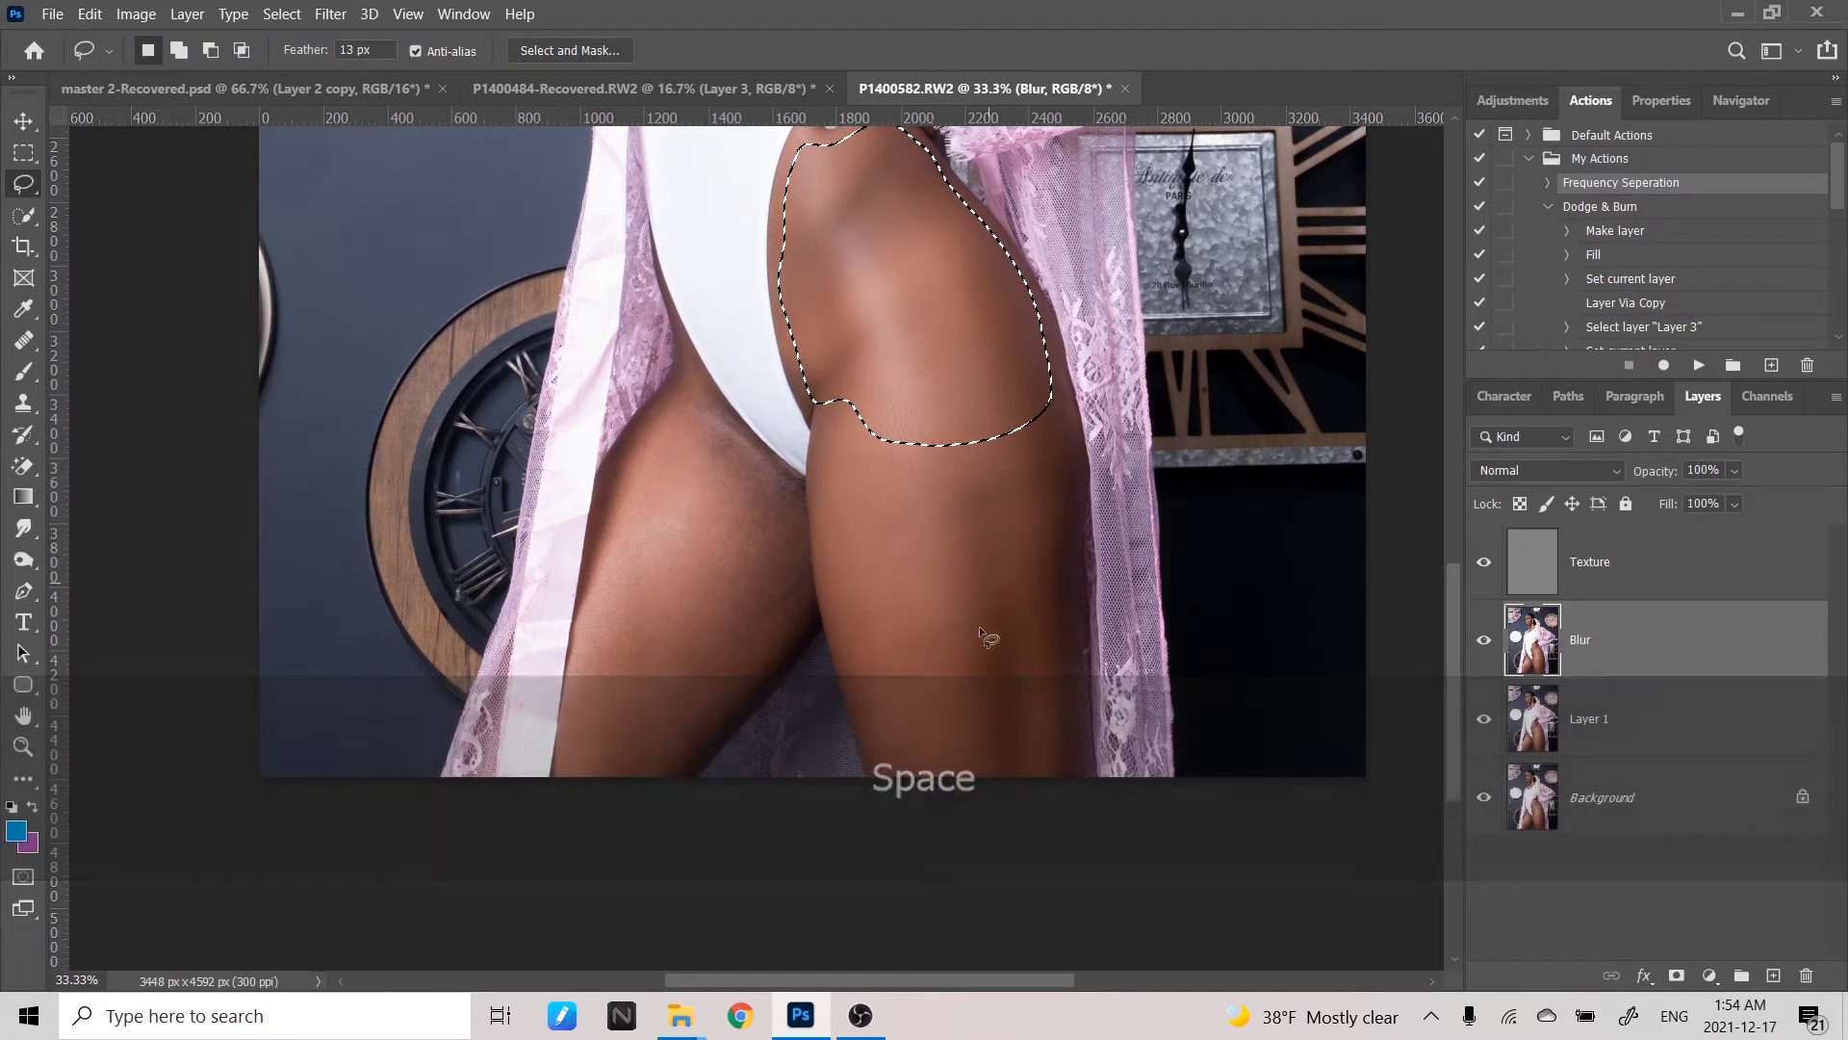
drag(854, 548, 913, 333)
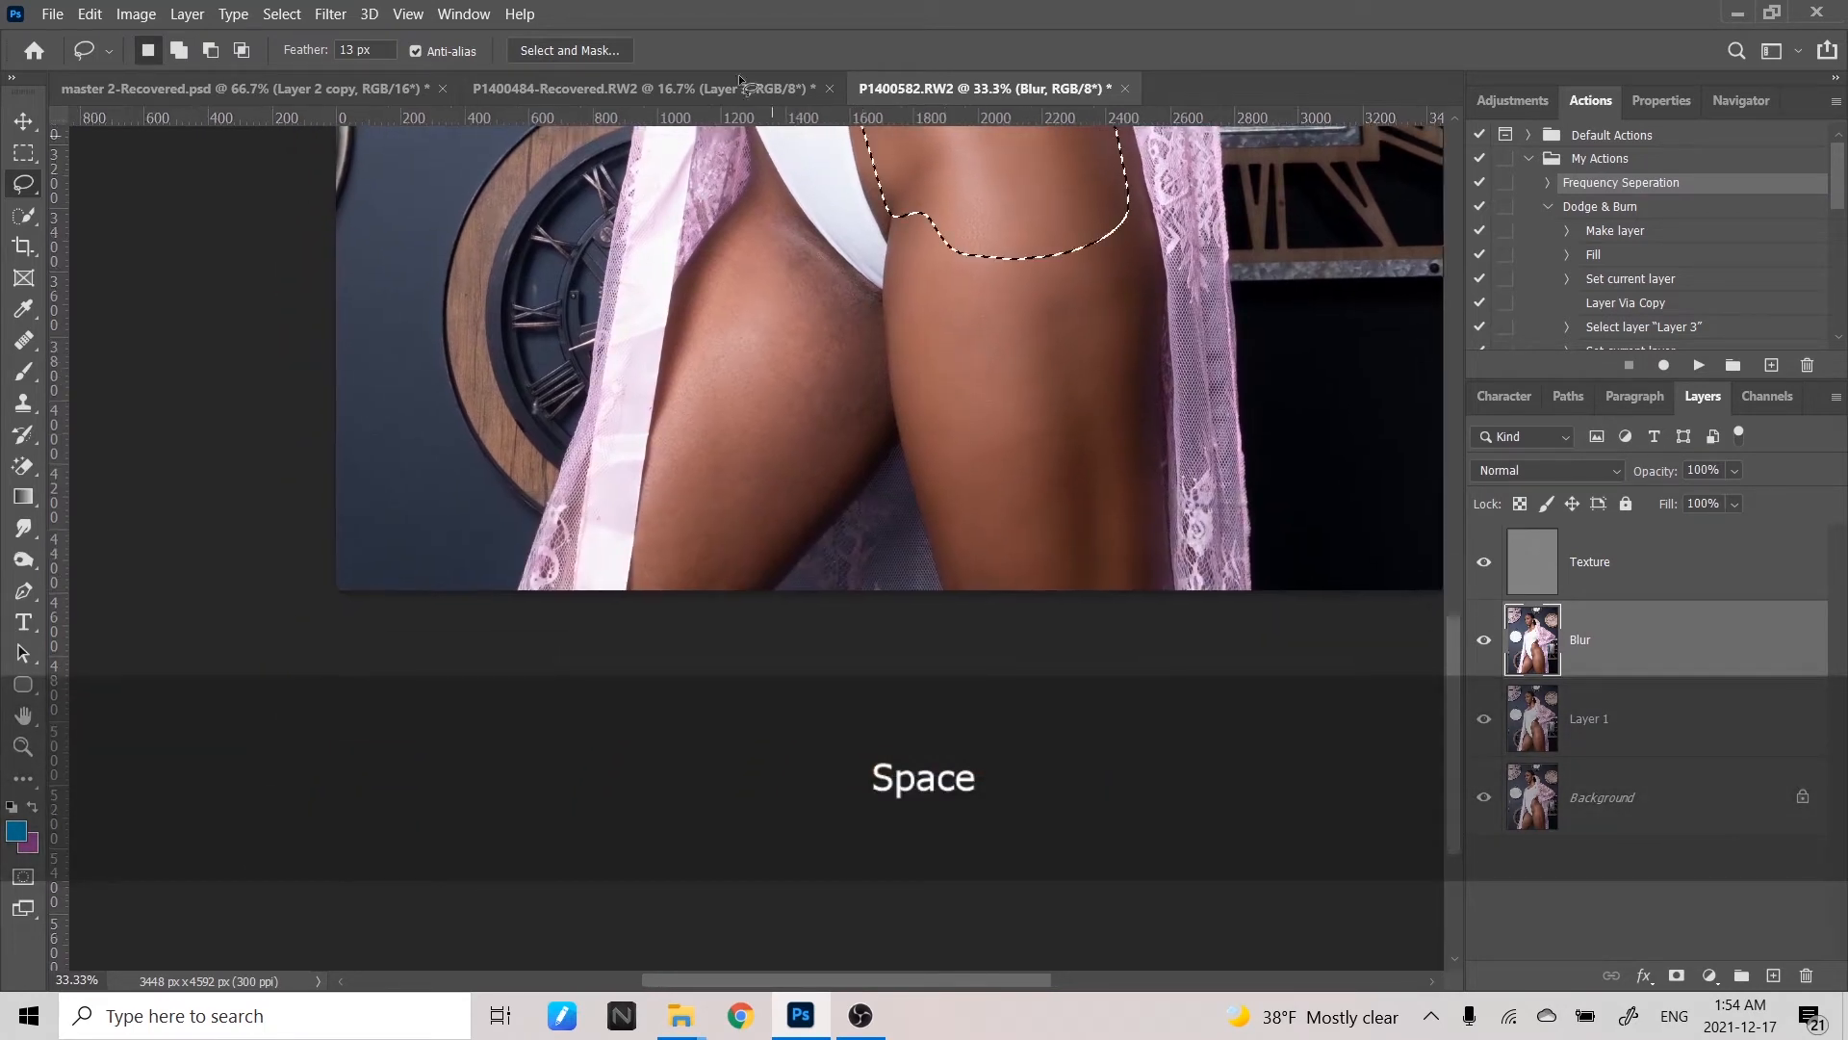
drag(760, 151, 768, 174)
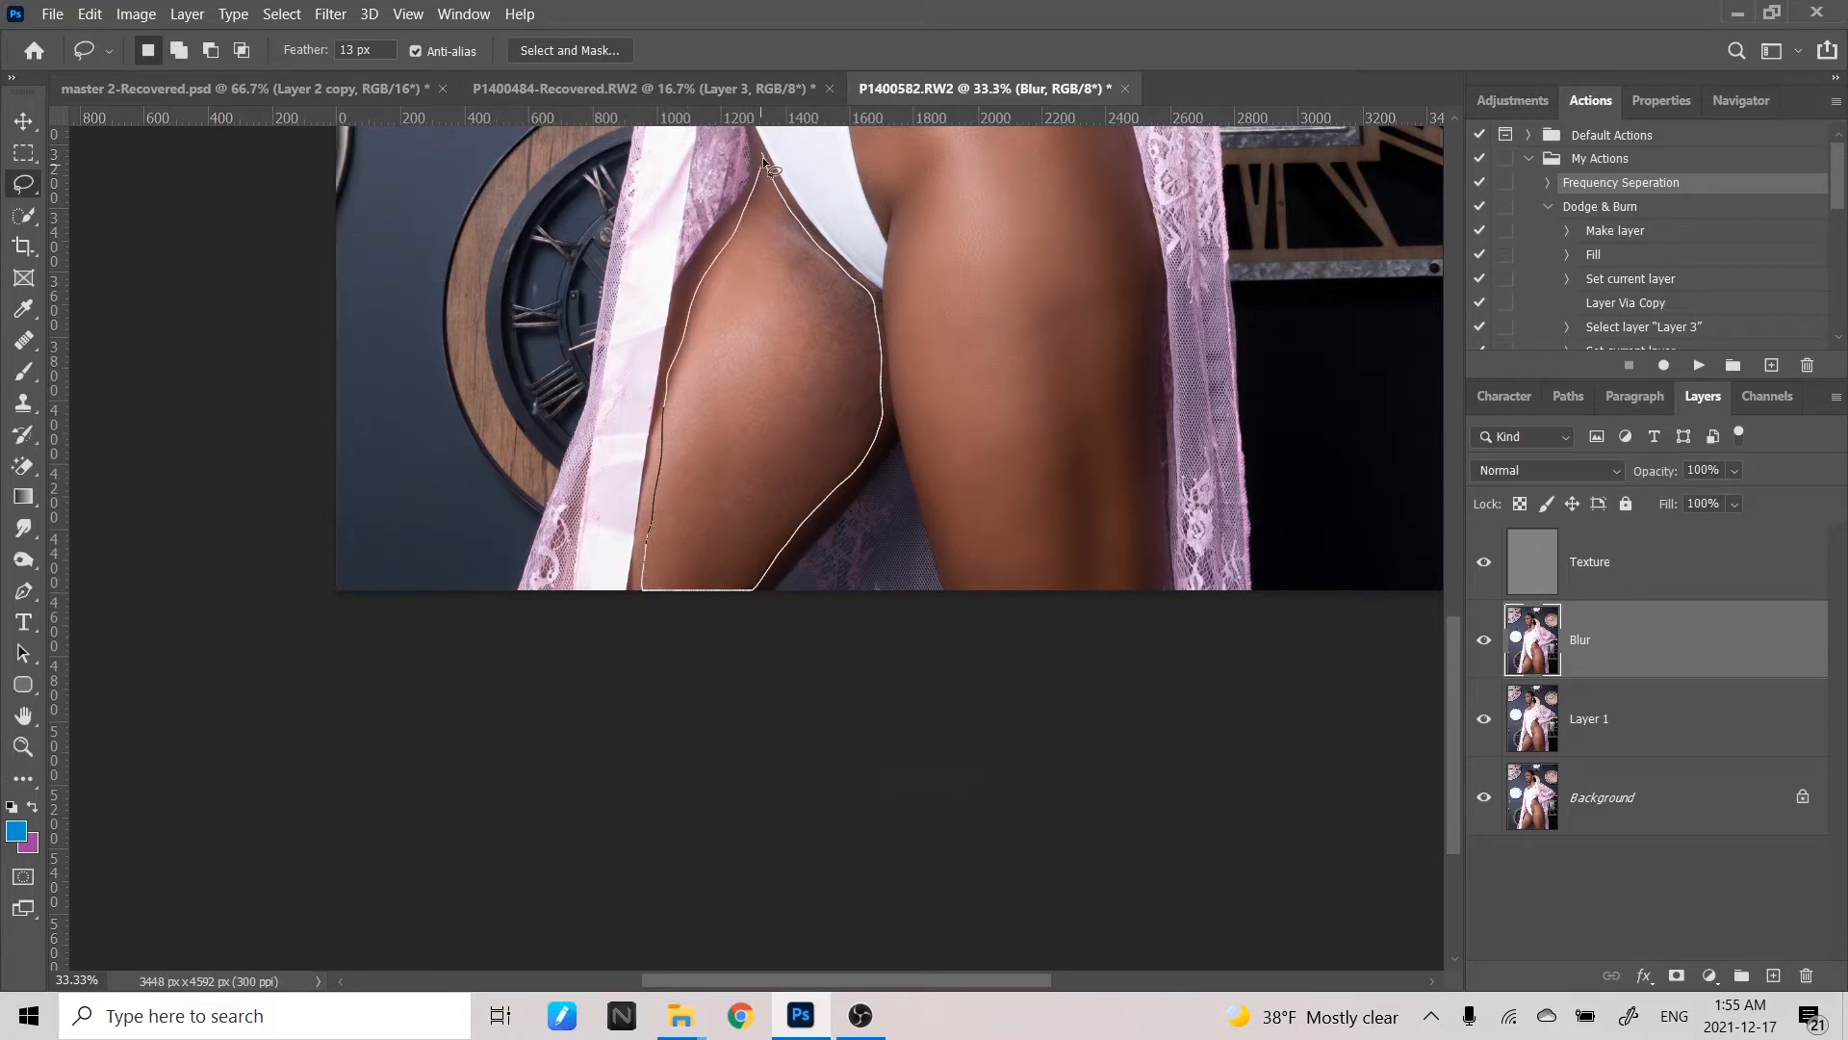
drag(762, 158, 764, 160)
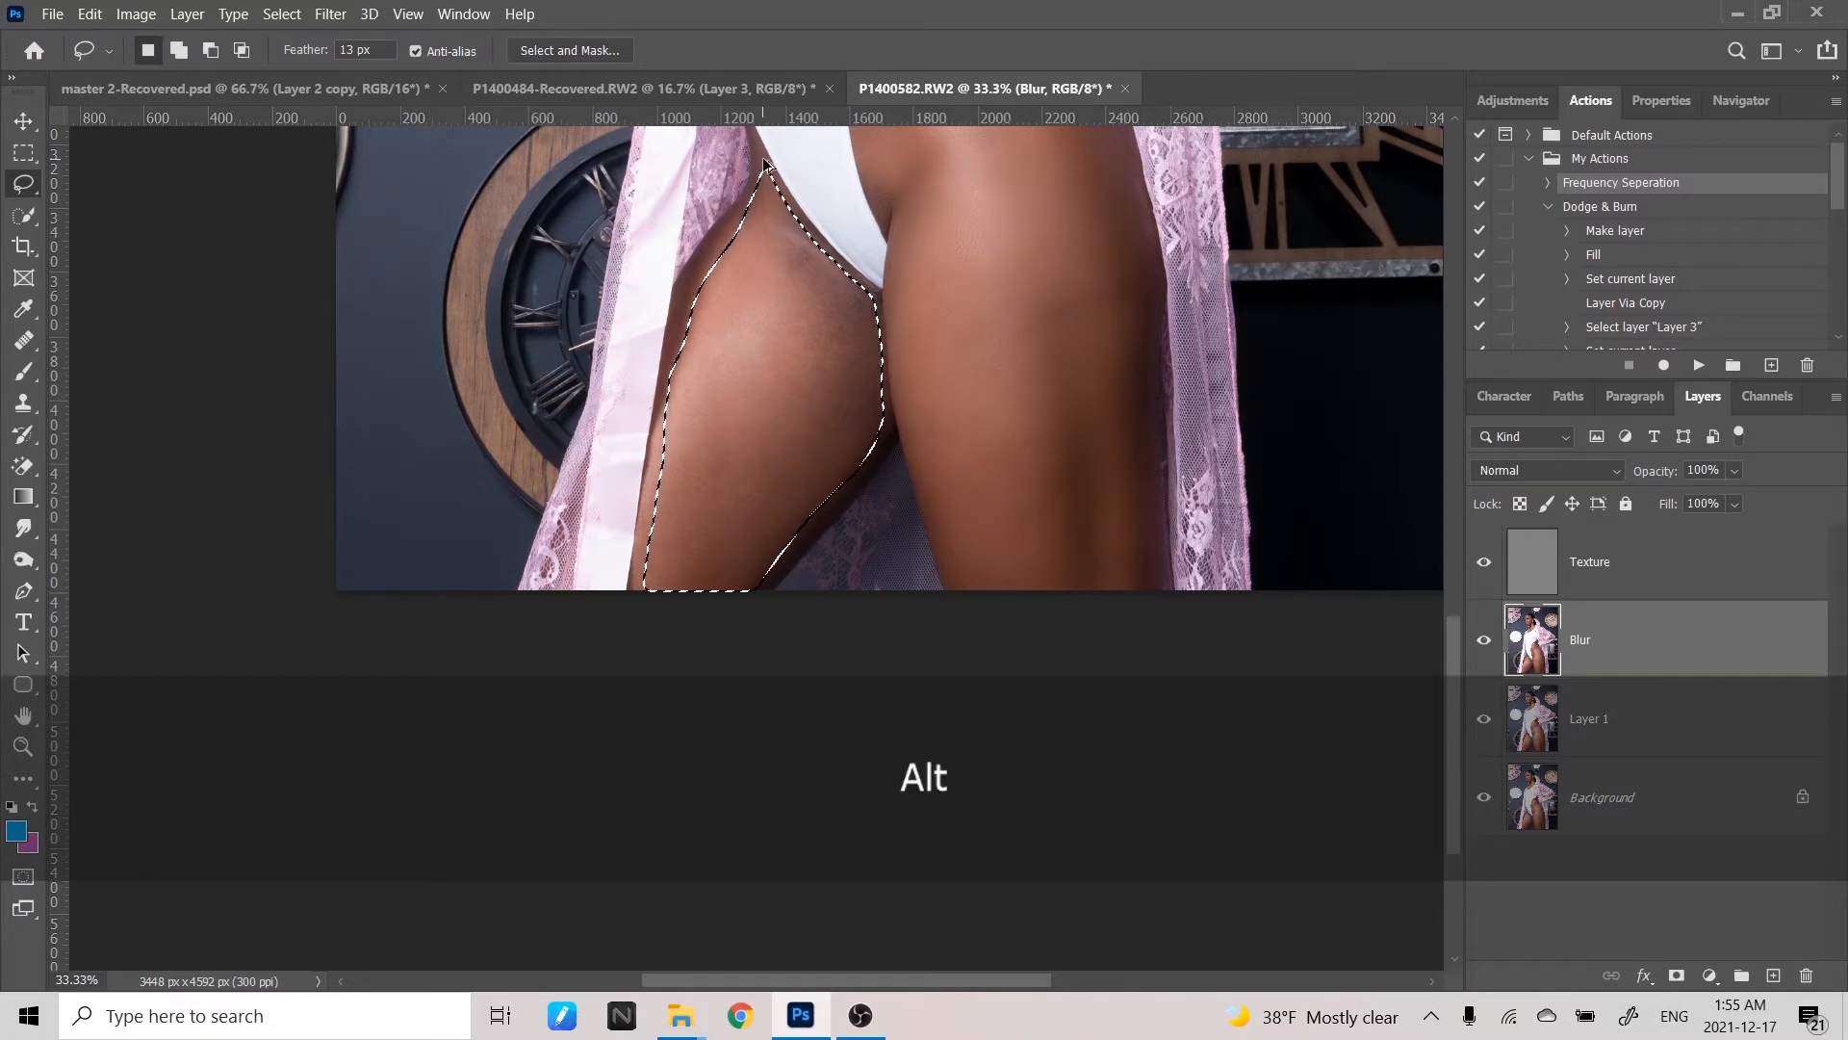
key(ctrl+alt+f)
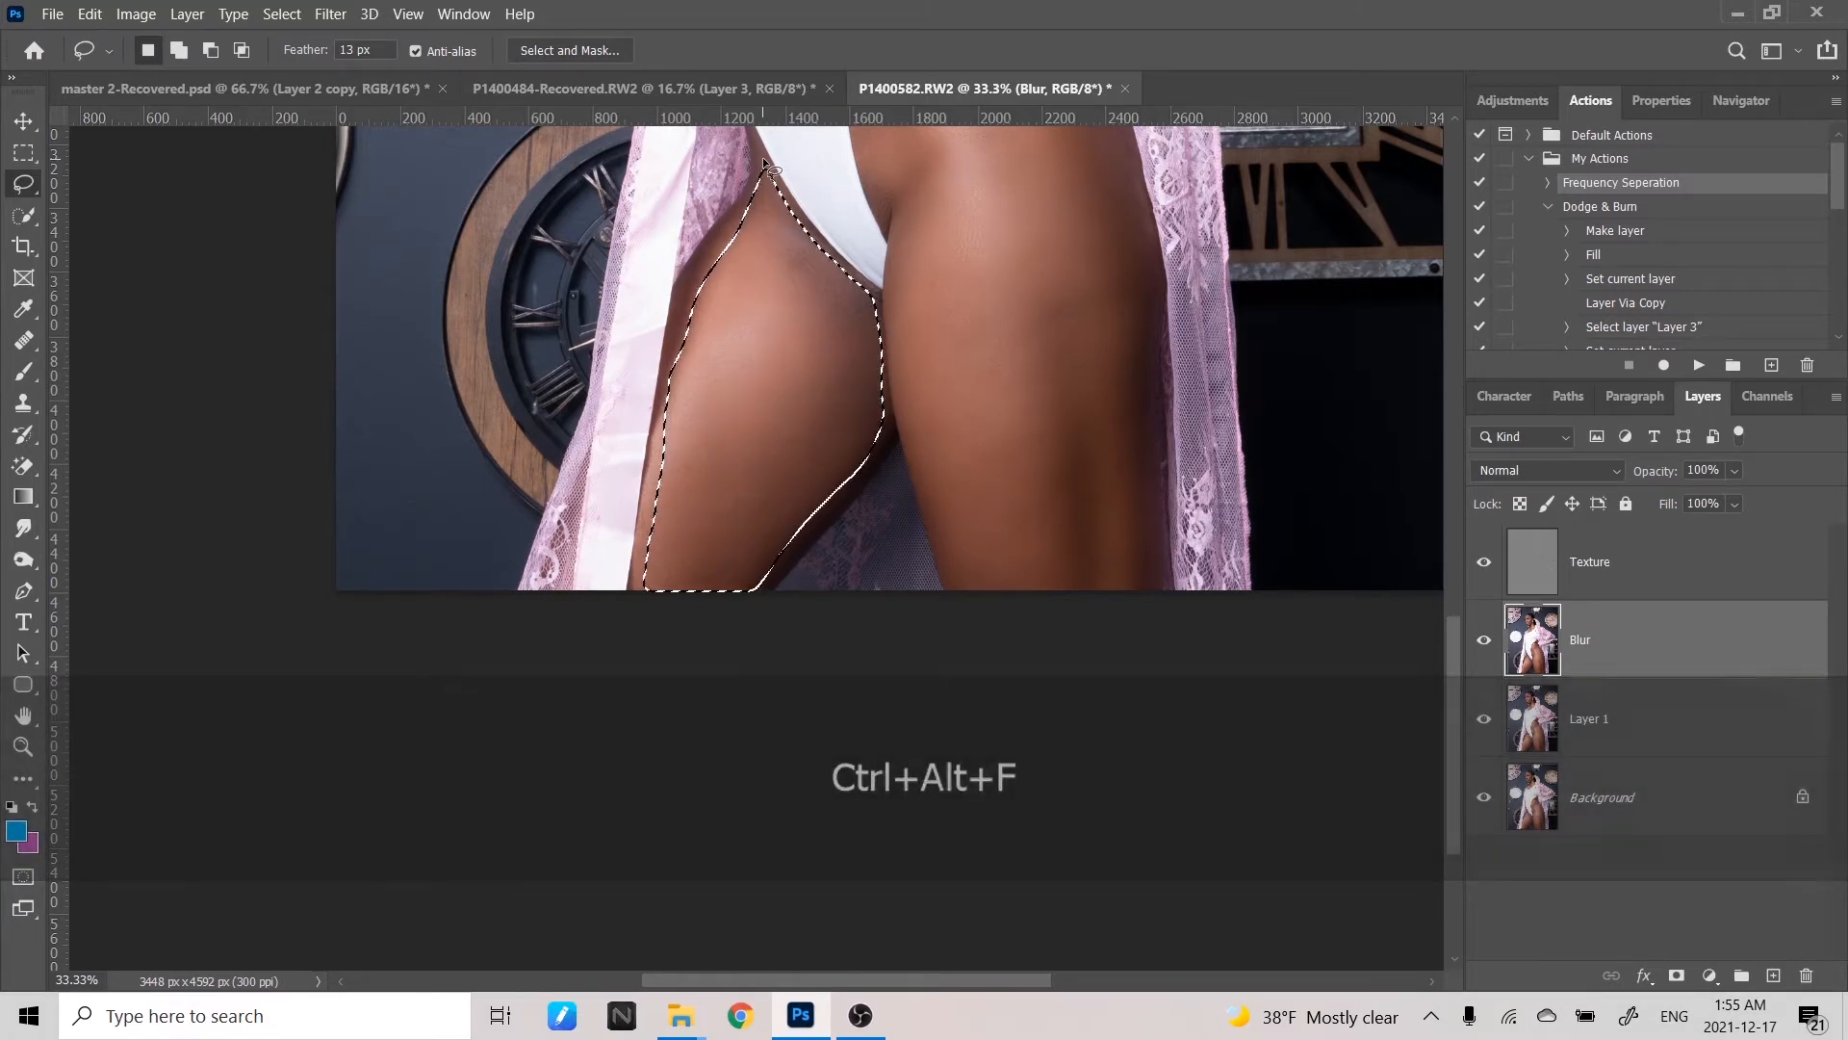
key(ctrl+d)
- Lasso the neck and upper chest skin between jaw and neckline and reapply the last Gaussian Blur to it
key(space)
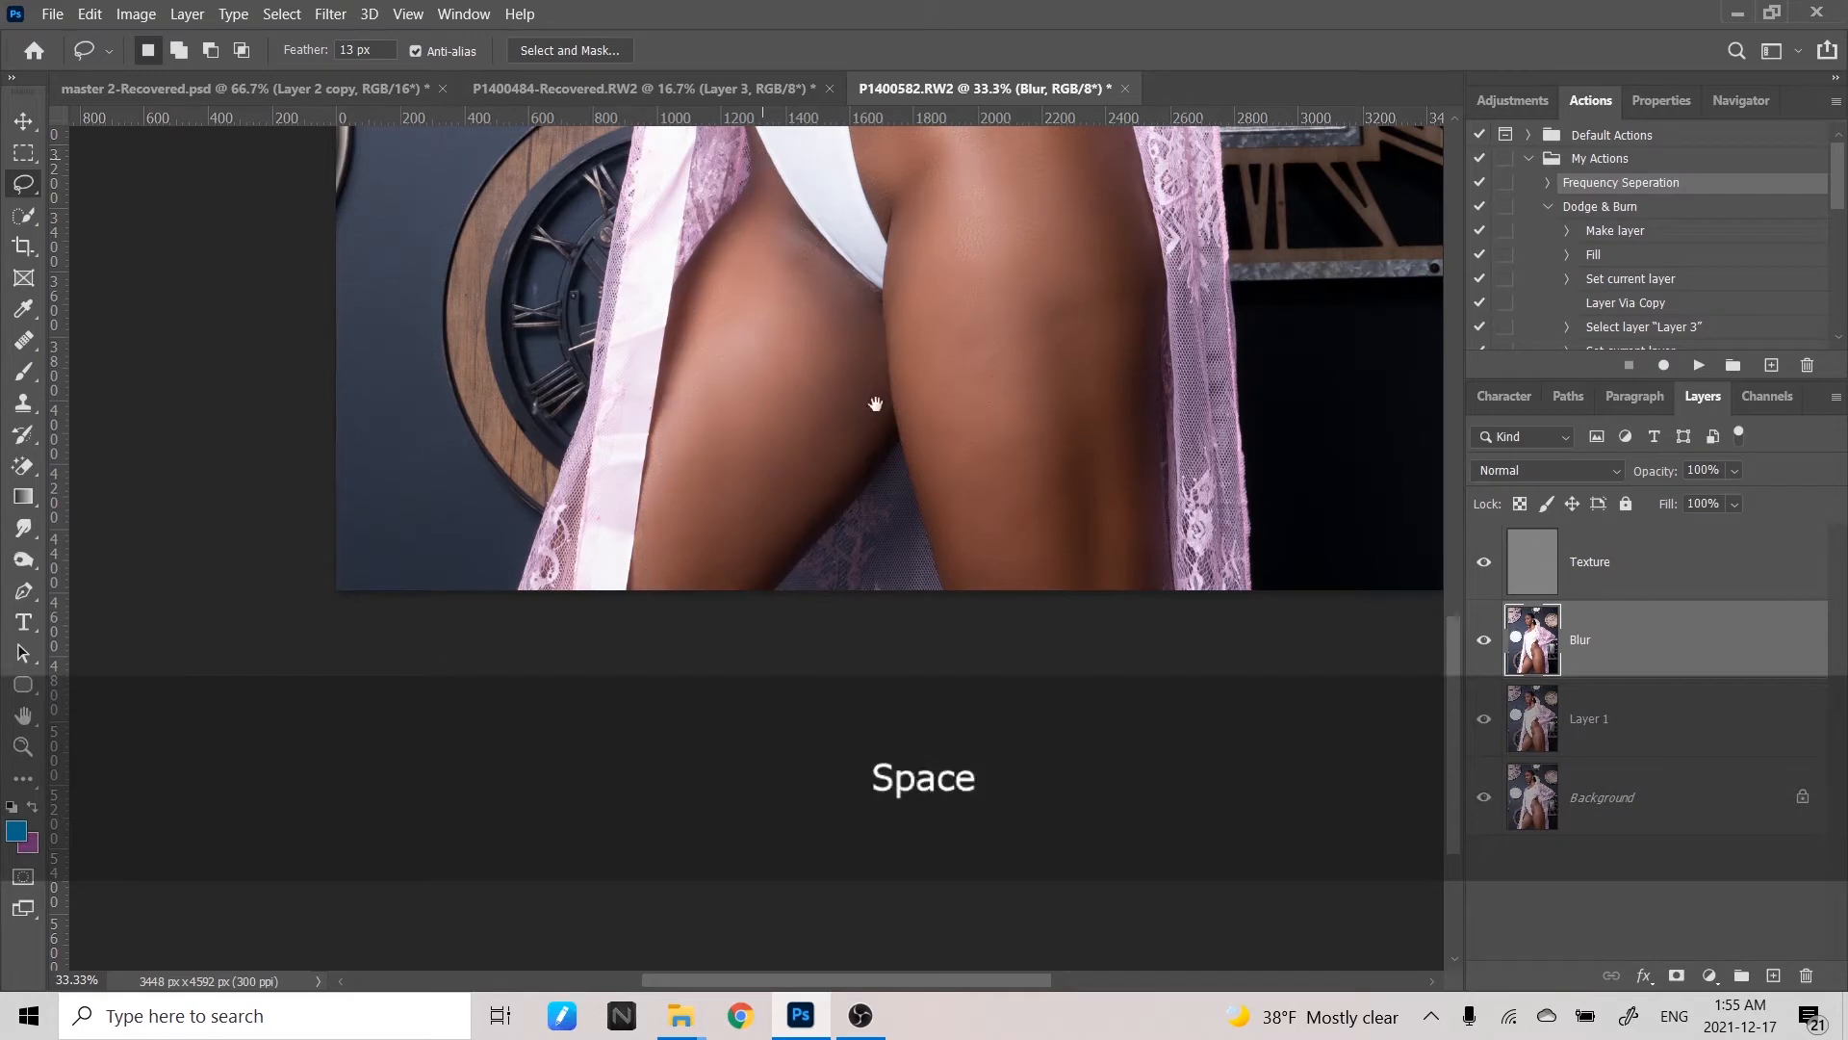
drag(876, 404, 901, 767)
drag(905, 313, 897, 687)
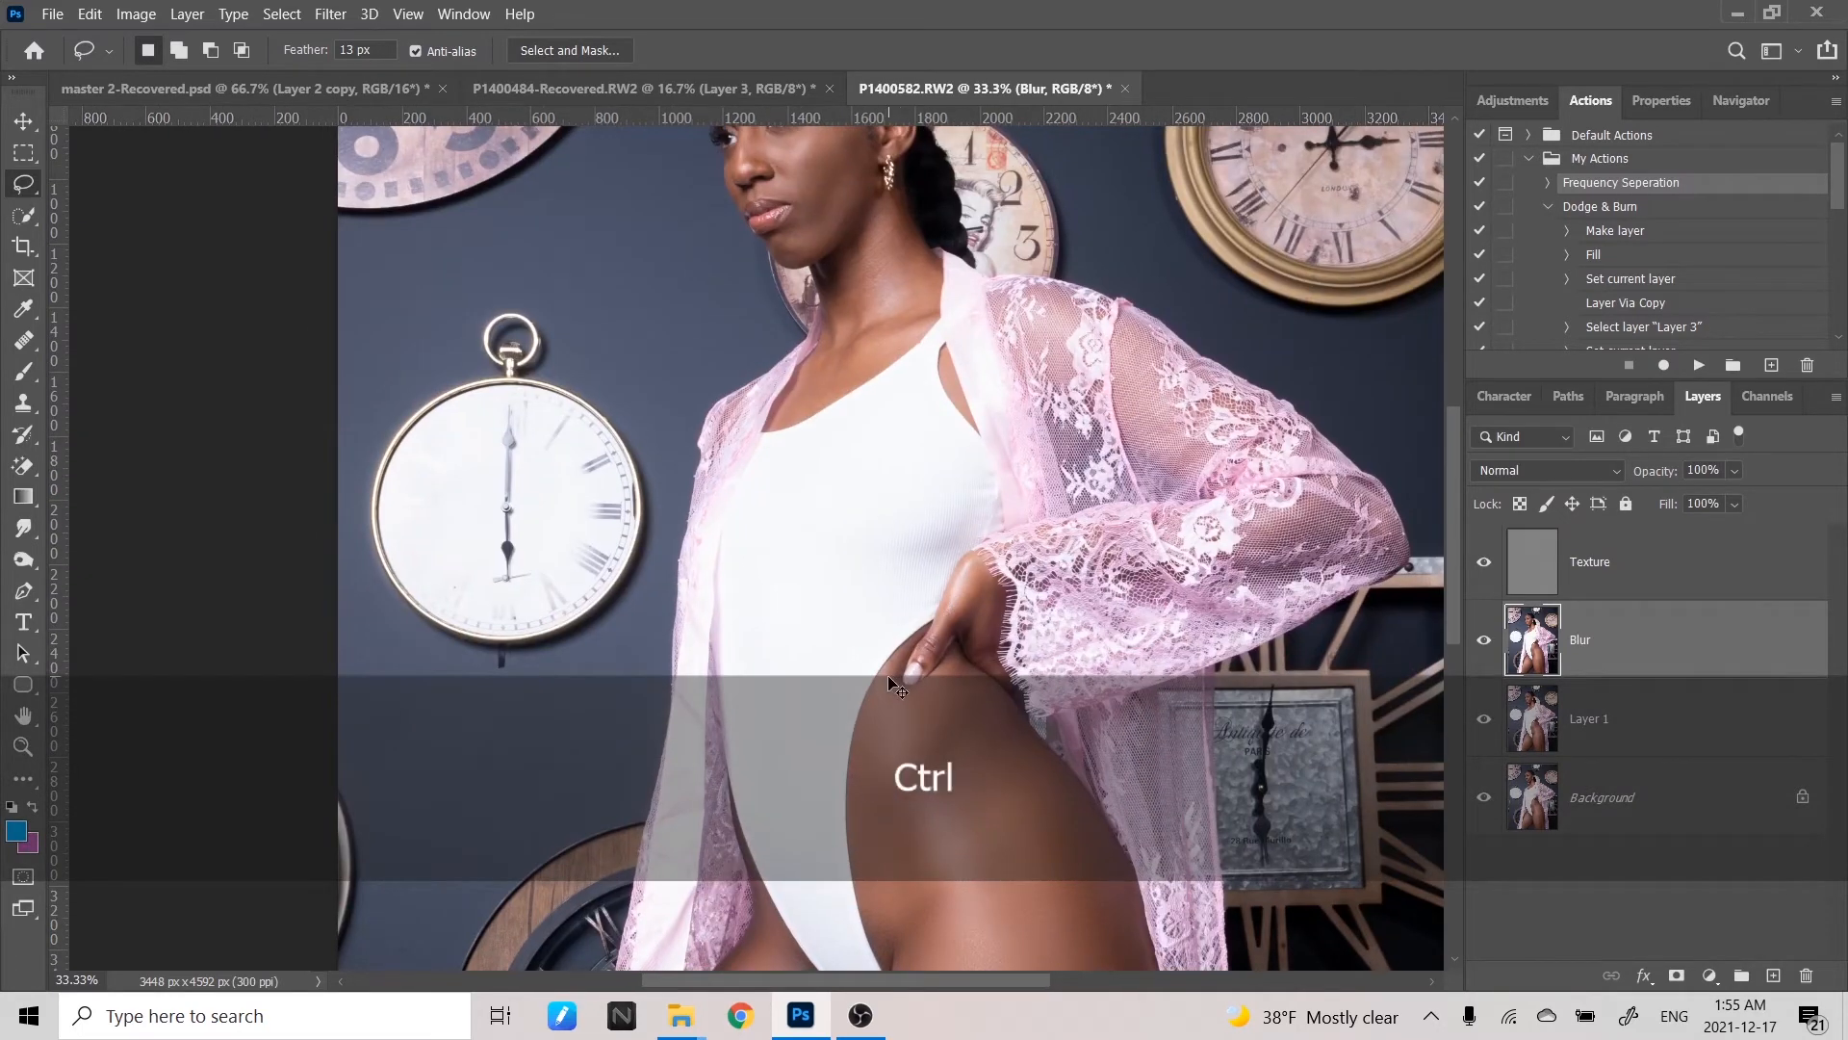
key(ctrl+equal)
key(ctrl+equal)
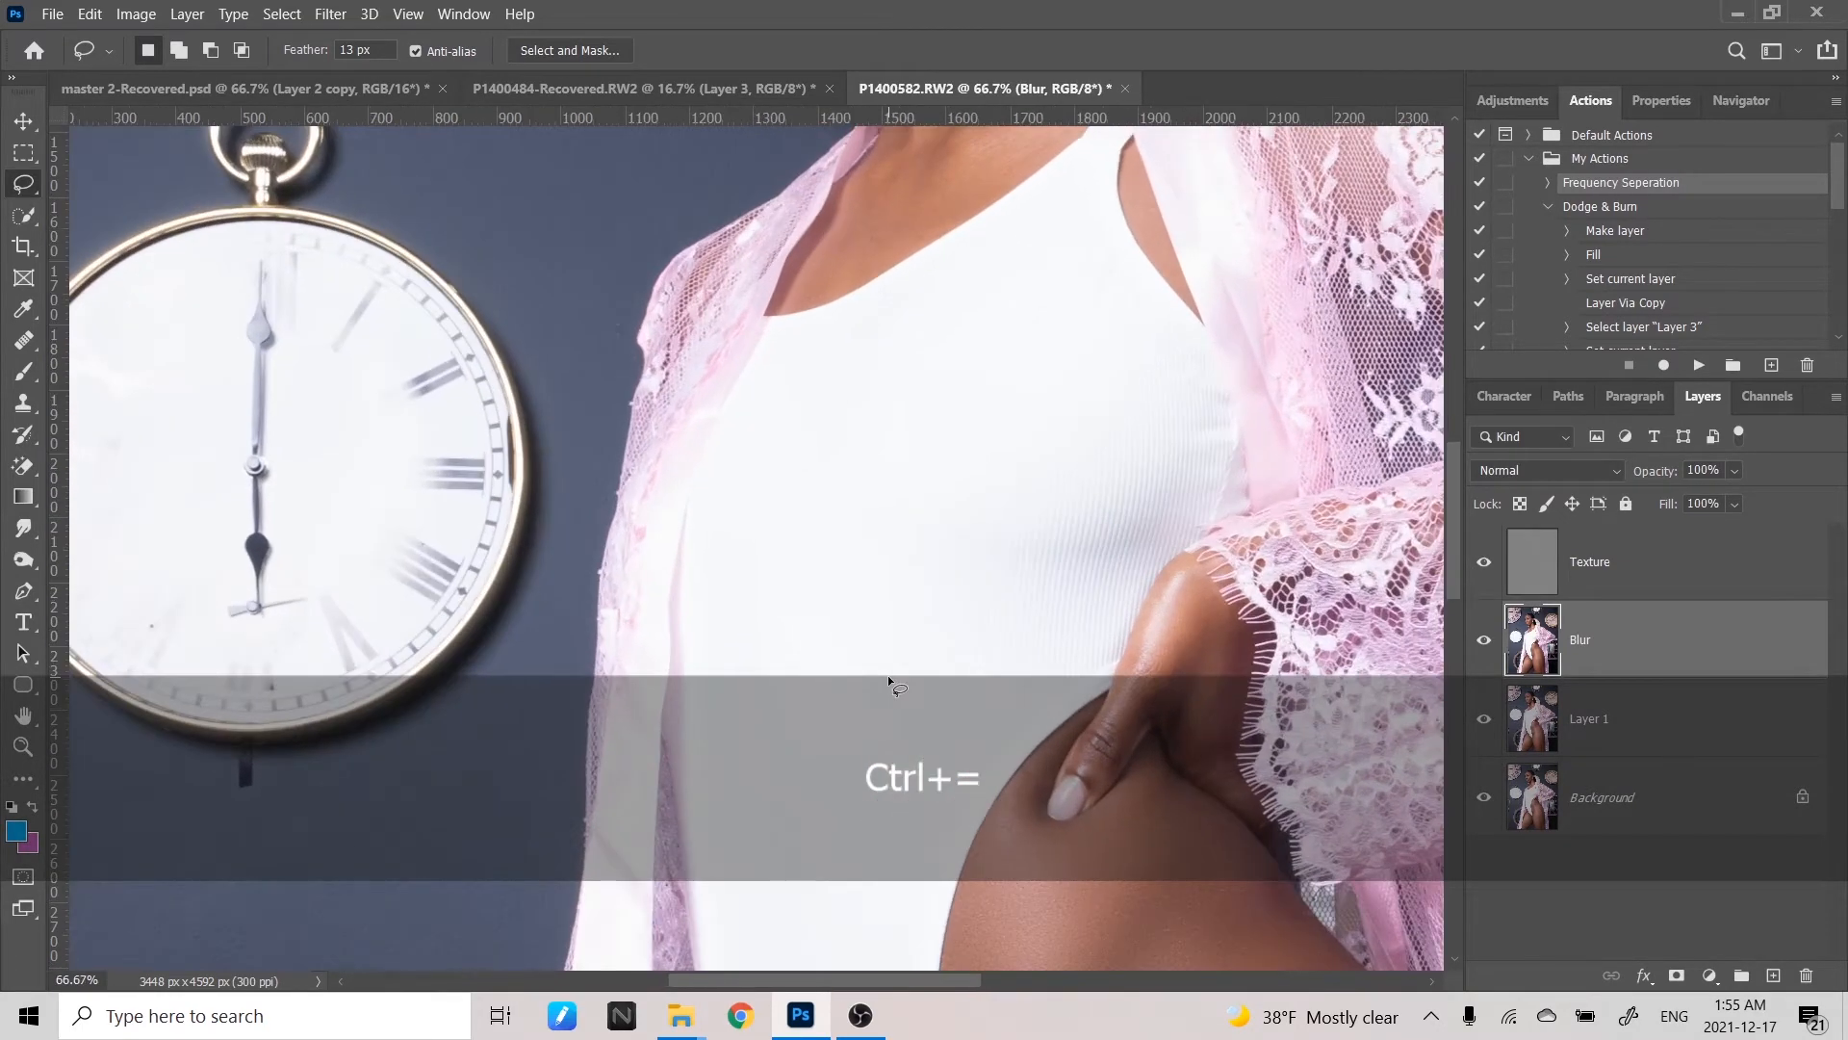
key(space)
drag(888, 673, 921, 821)
key(ctrl+equal)
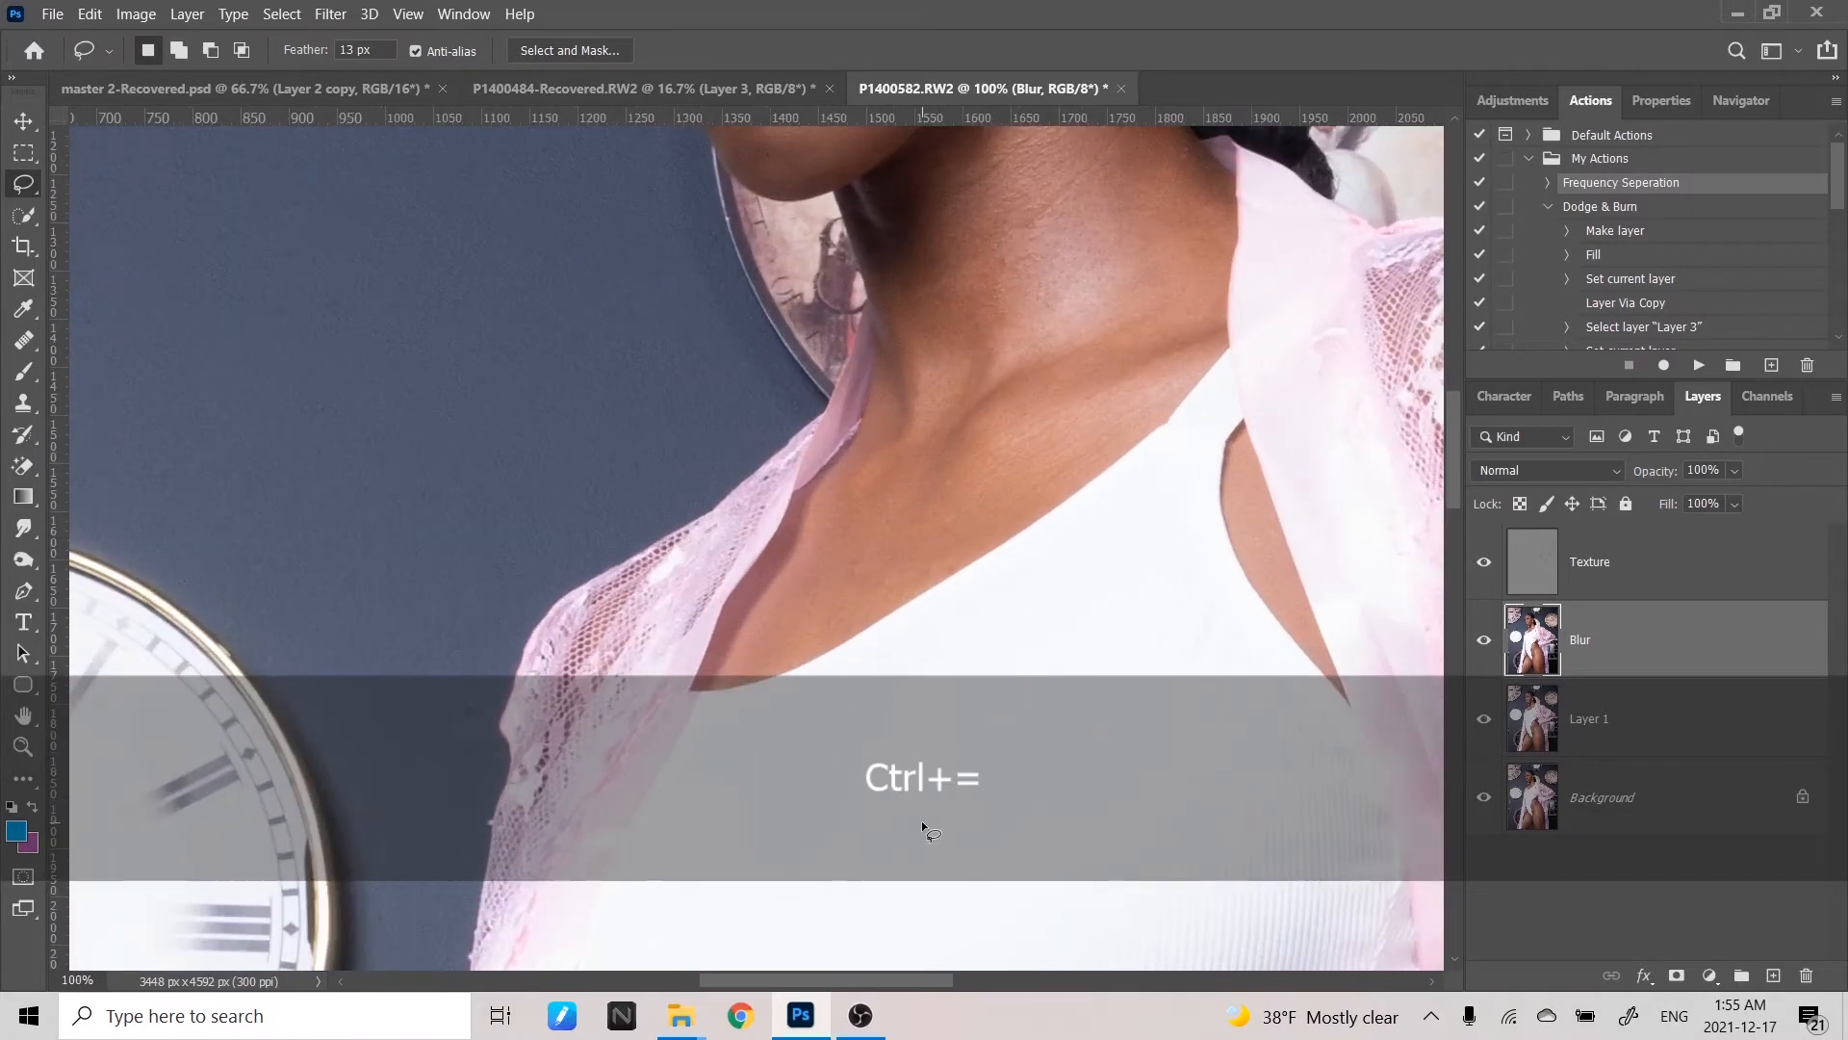
key(space)
drag(1059, 377, 1002, 579)
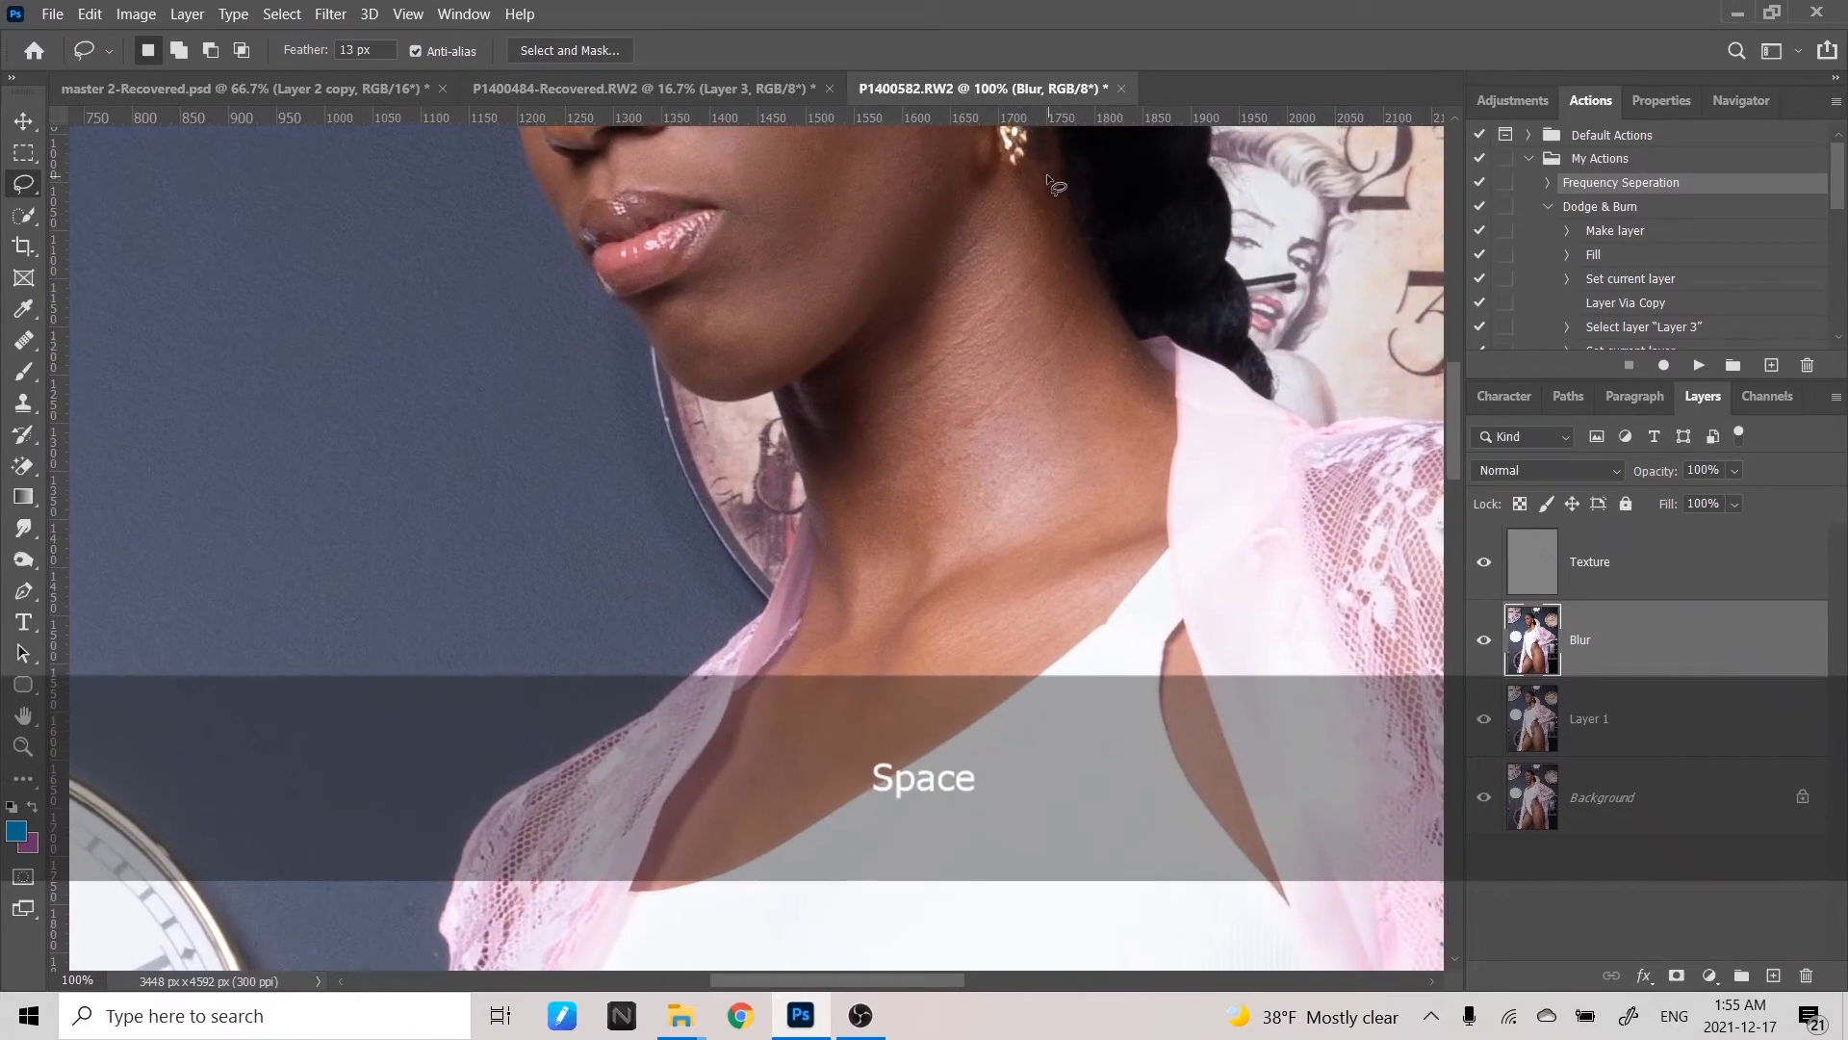
drag(1047, 173, 1130, 386)
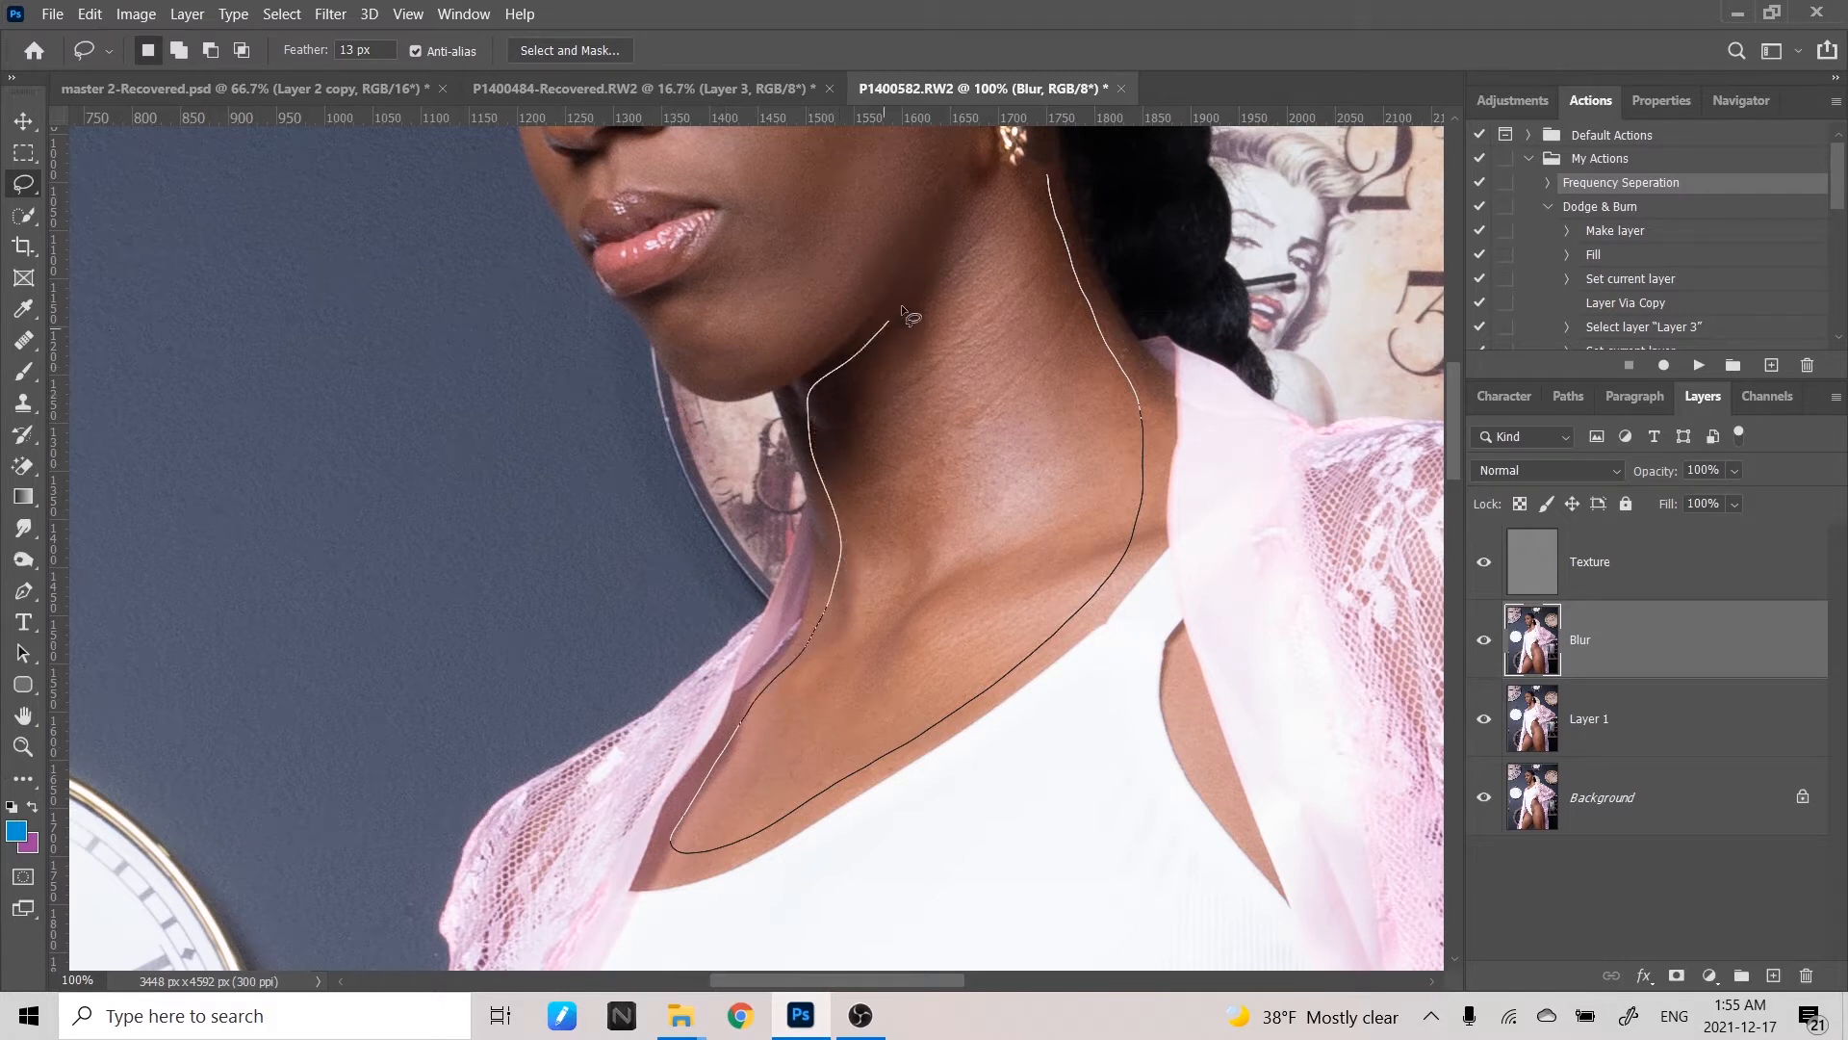
drag(1037, 184, 1024, 202)
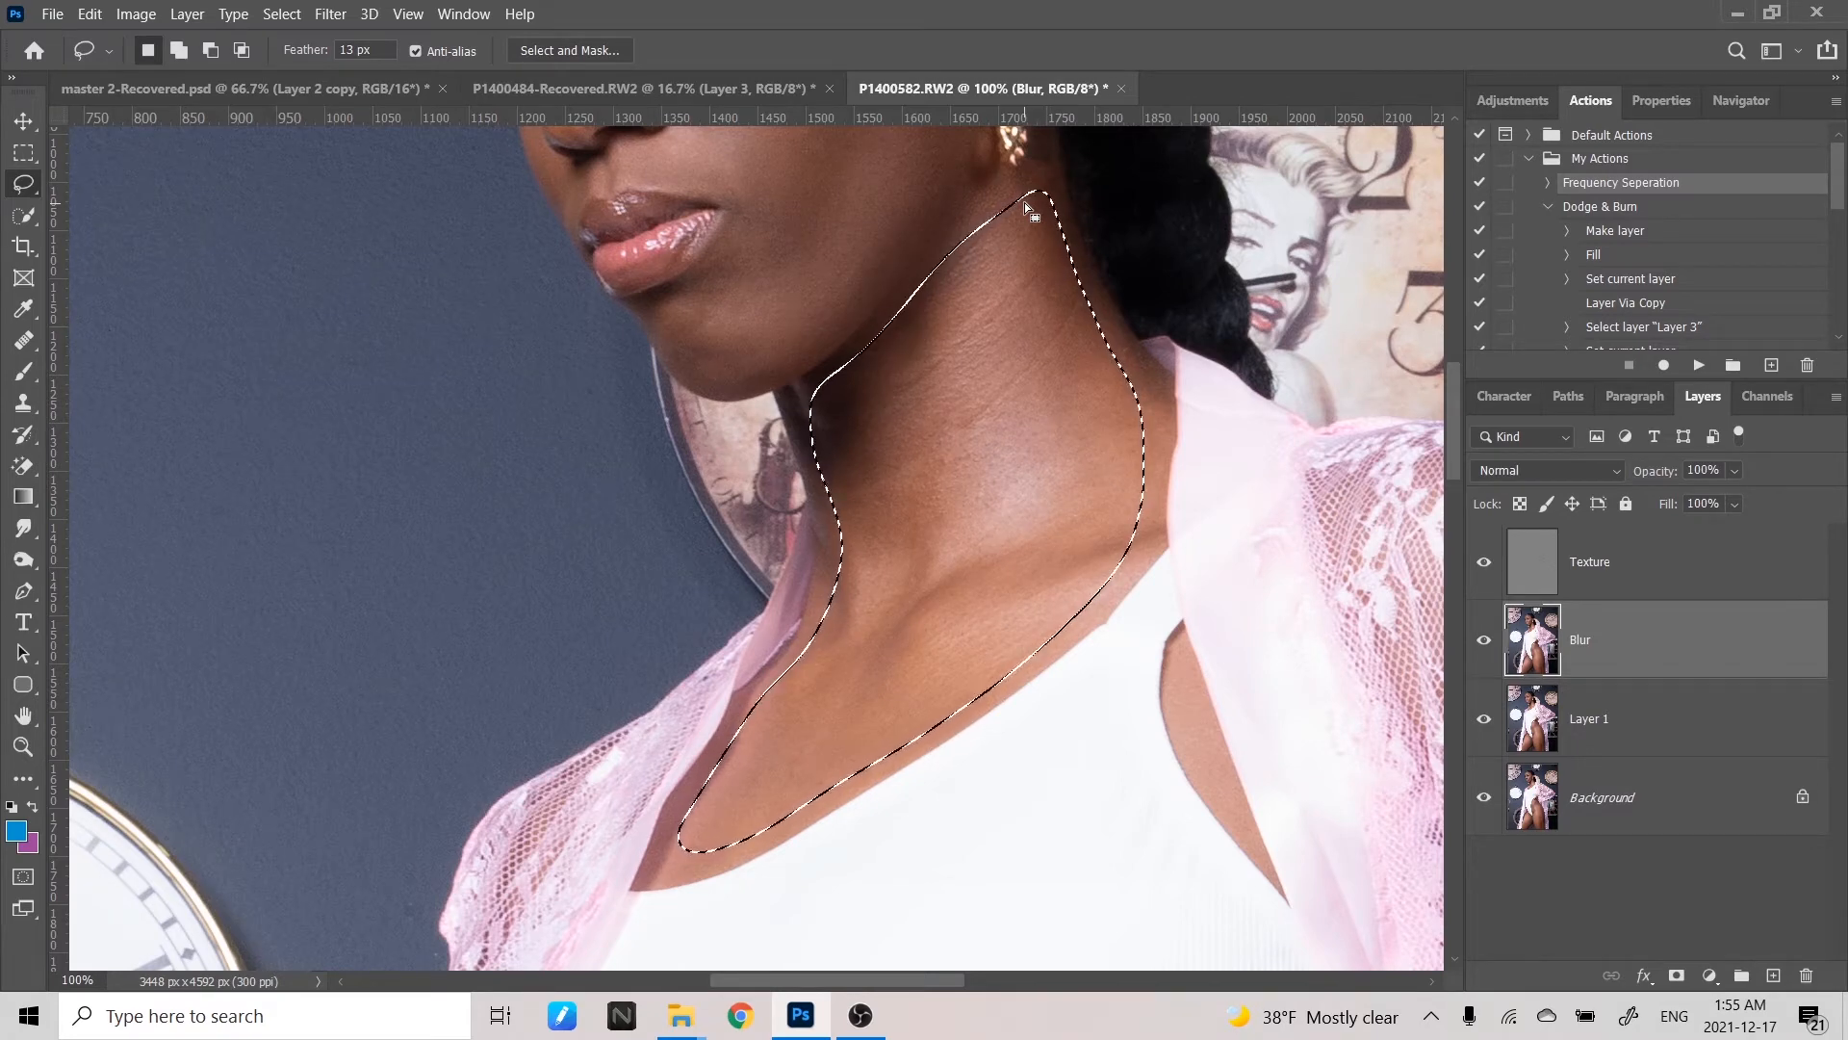
key(ctrl+alt+f)
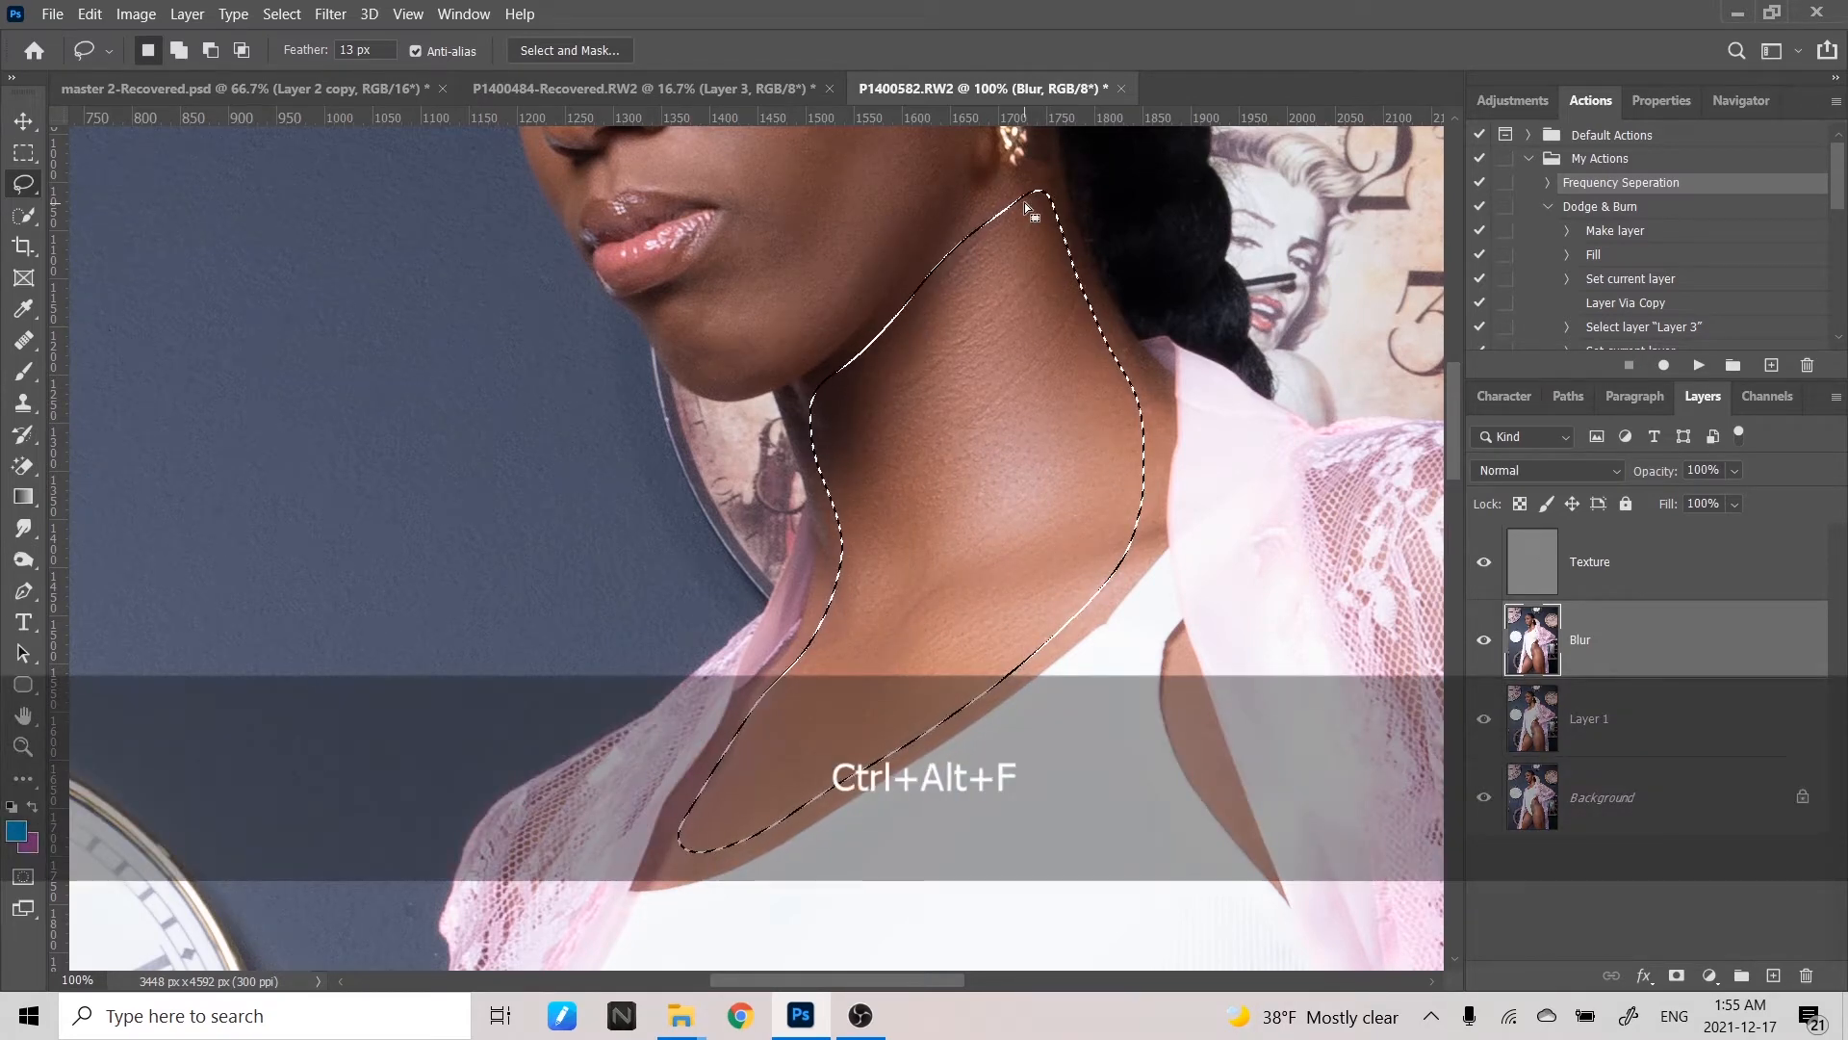
- Lasso the facial skin over the near cheek, chin and nose, keeping the eye and lips outside the selection
key(space)
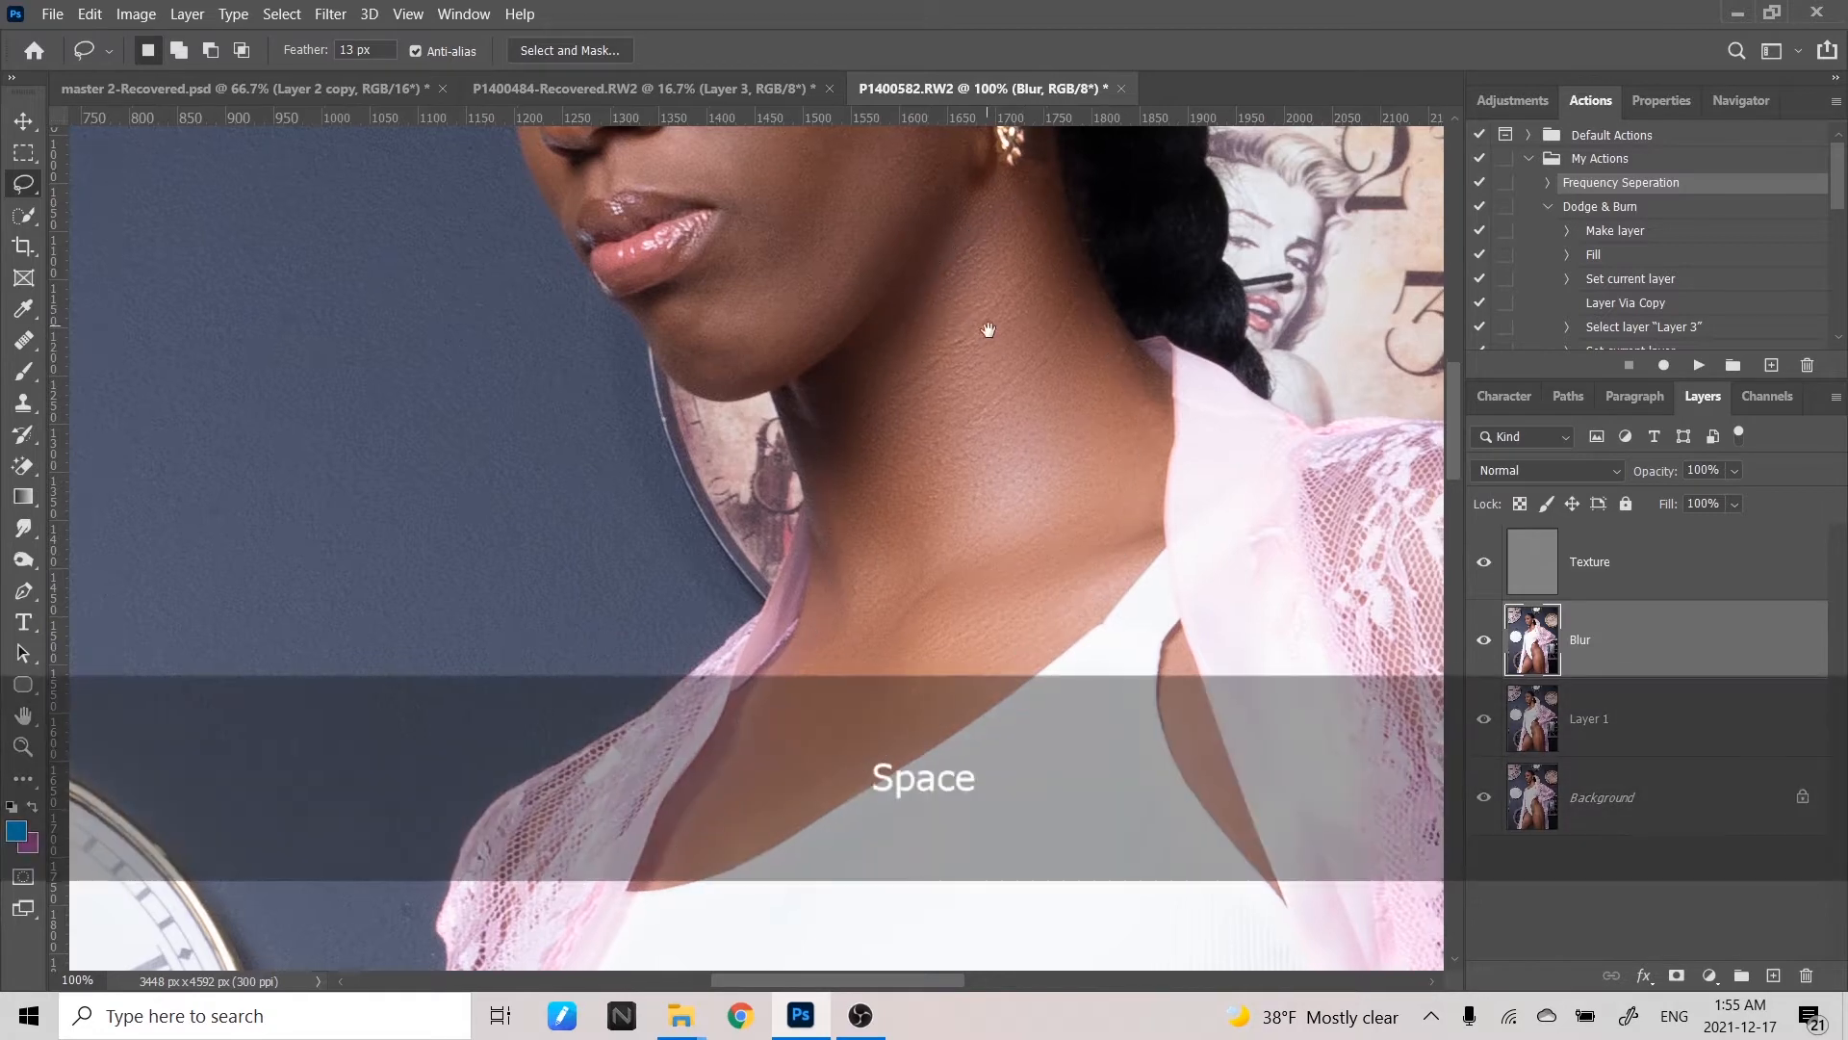
drag(1003, 323, 1064, 645)
drag(1020, 481, 1034, 539)
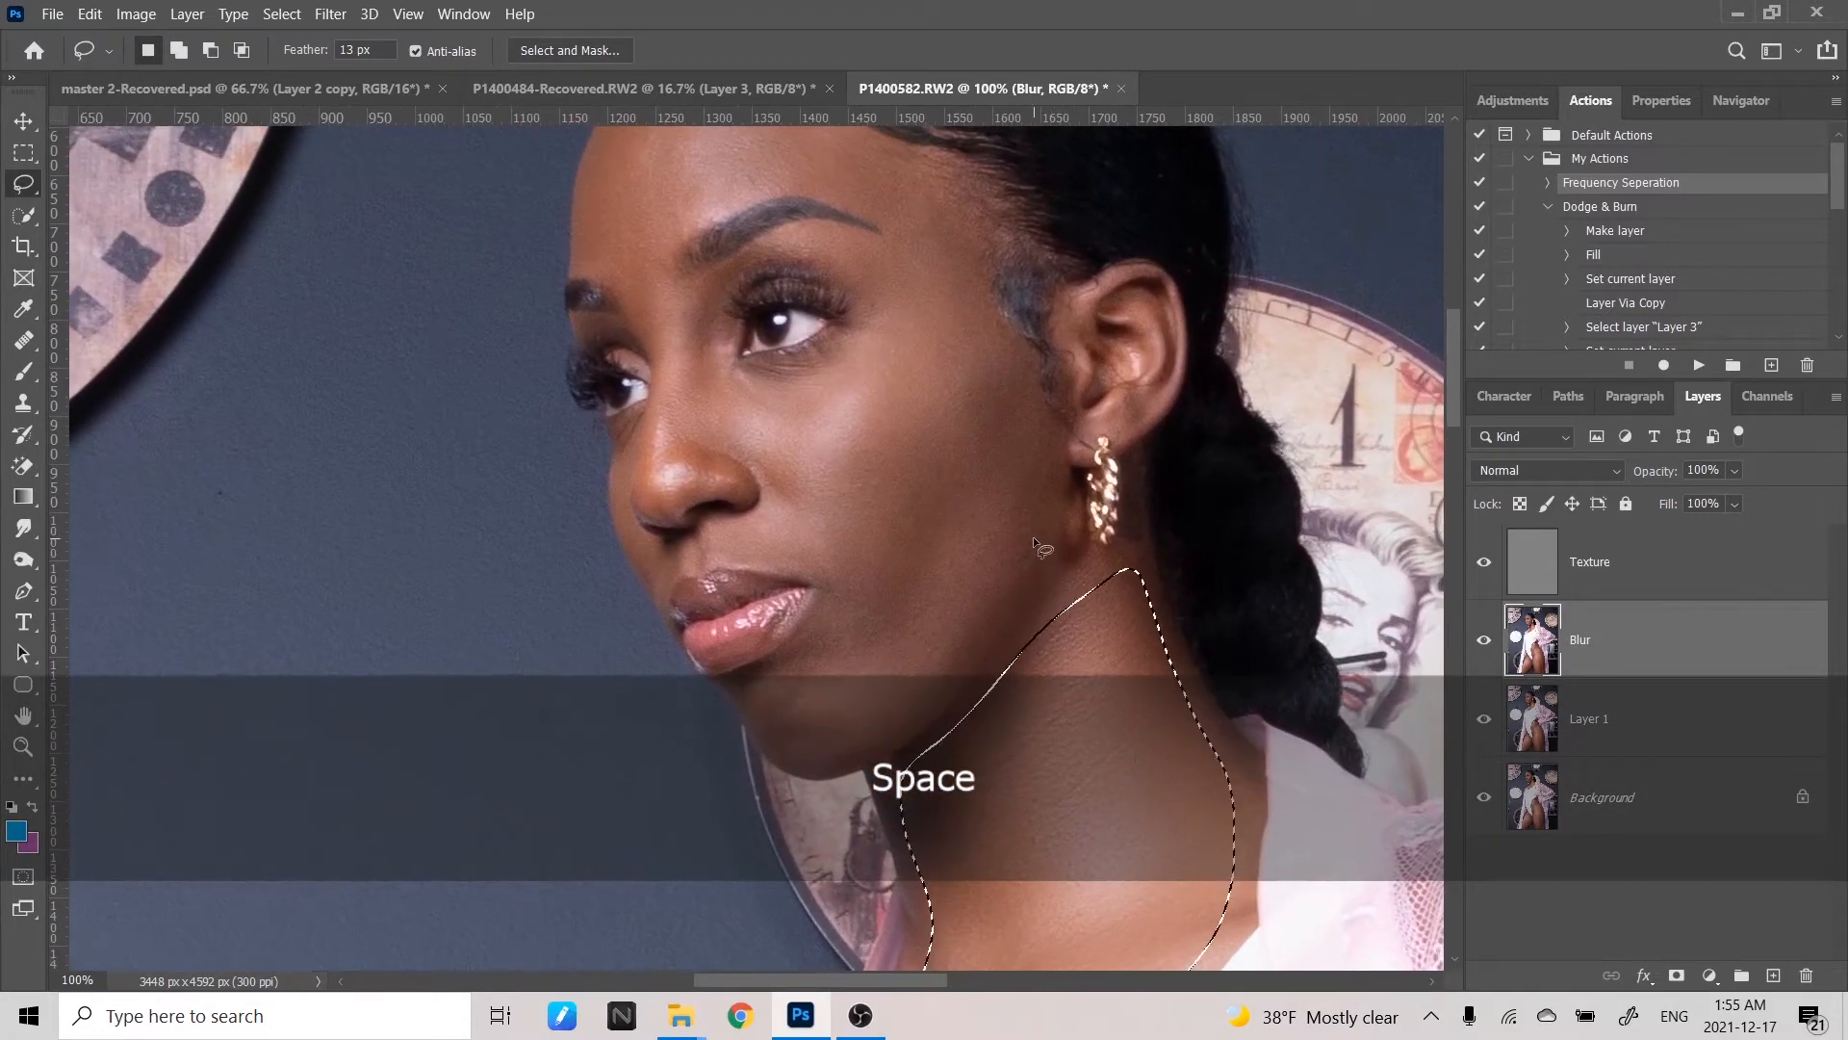
key(ctrl+minus)
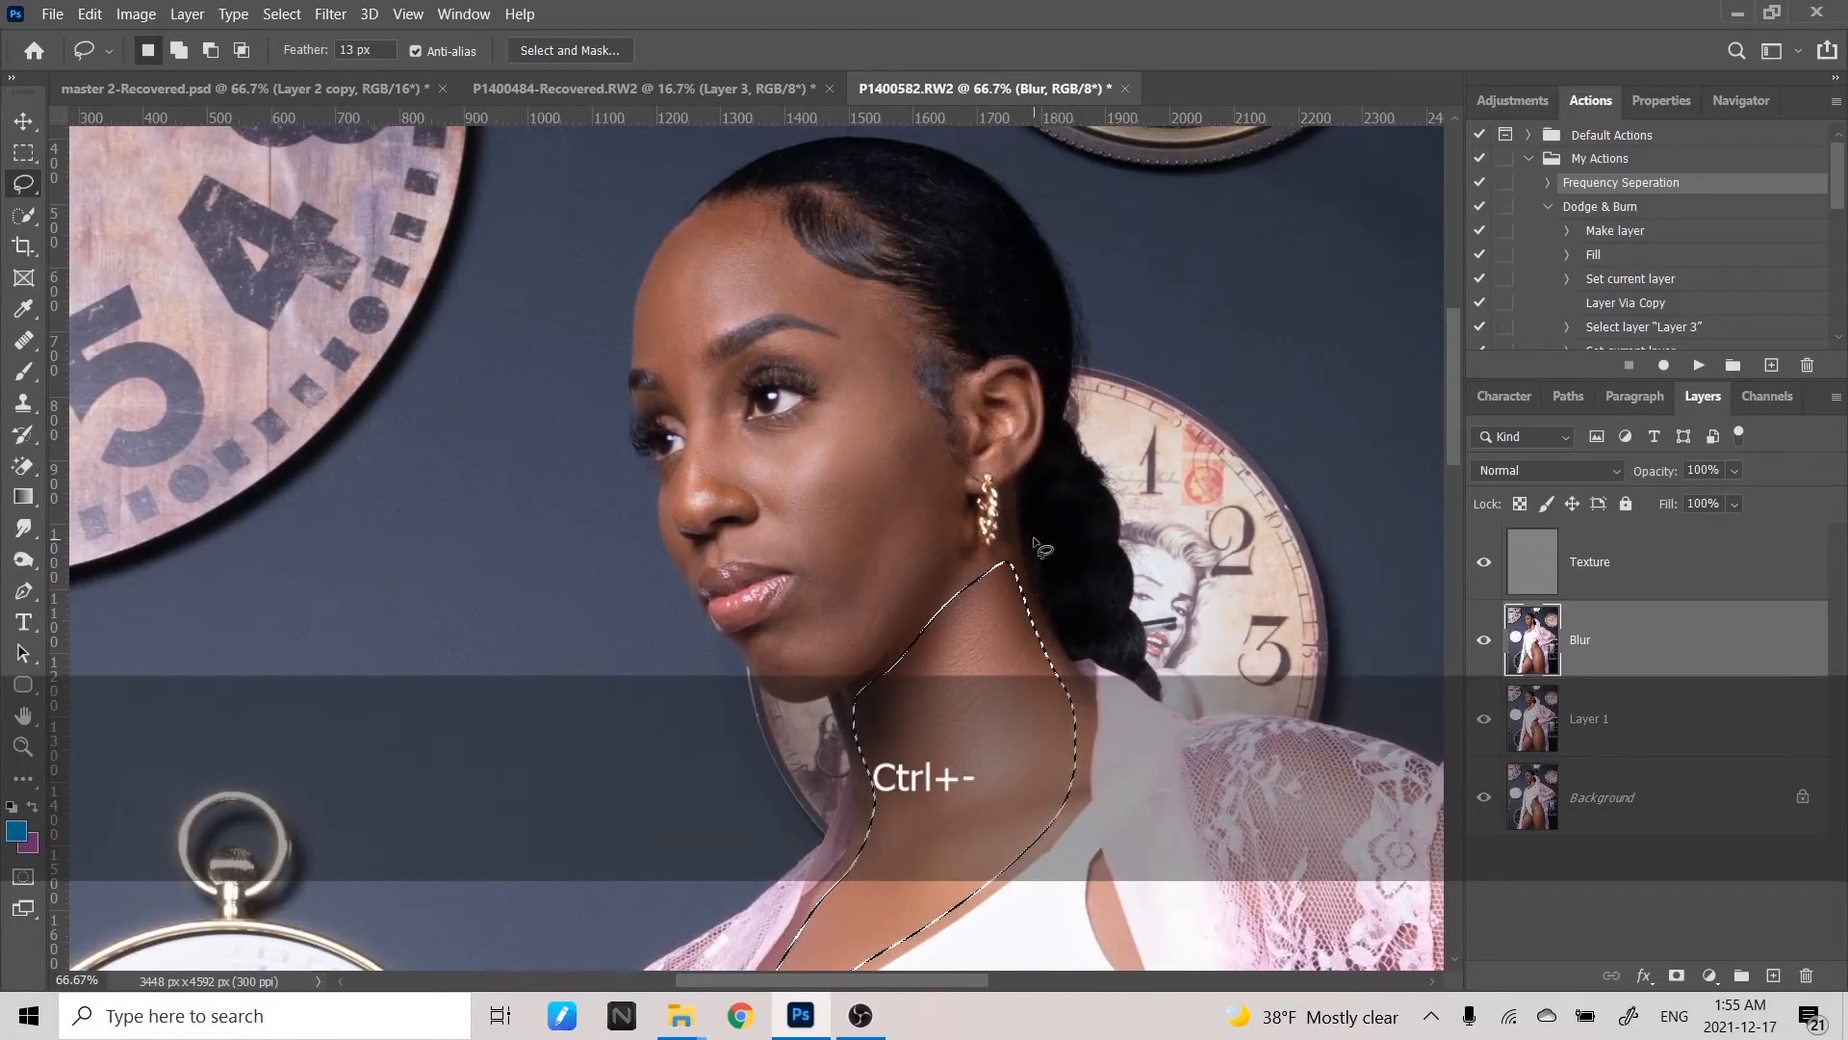
key(space)
mouse_move(909, 364)
mouse_down()
mouse_move(982, 364)
mouse_move(962, 342)
mouse_move(974, 385)
mouse_up()
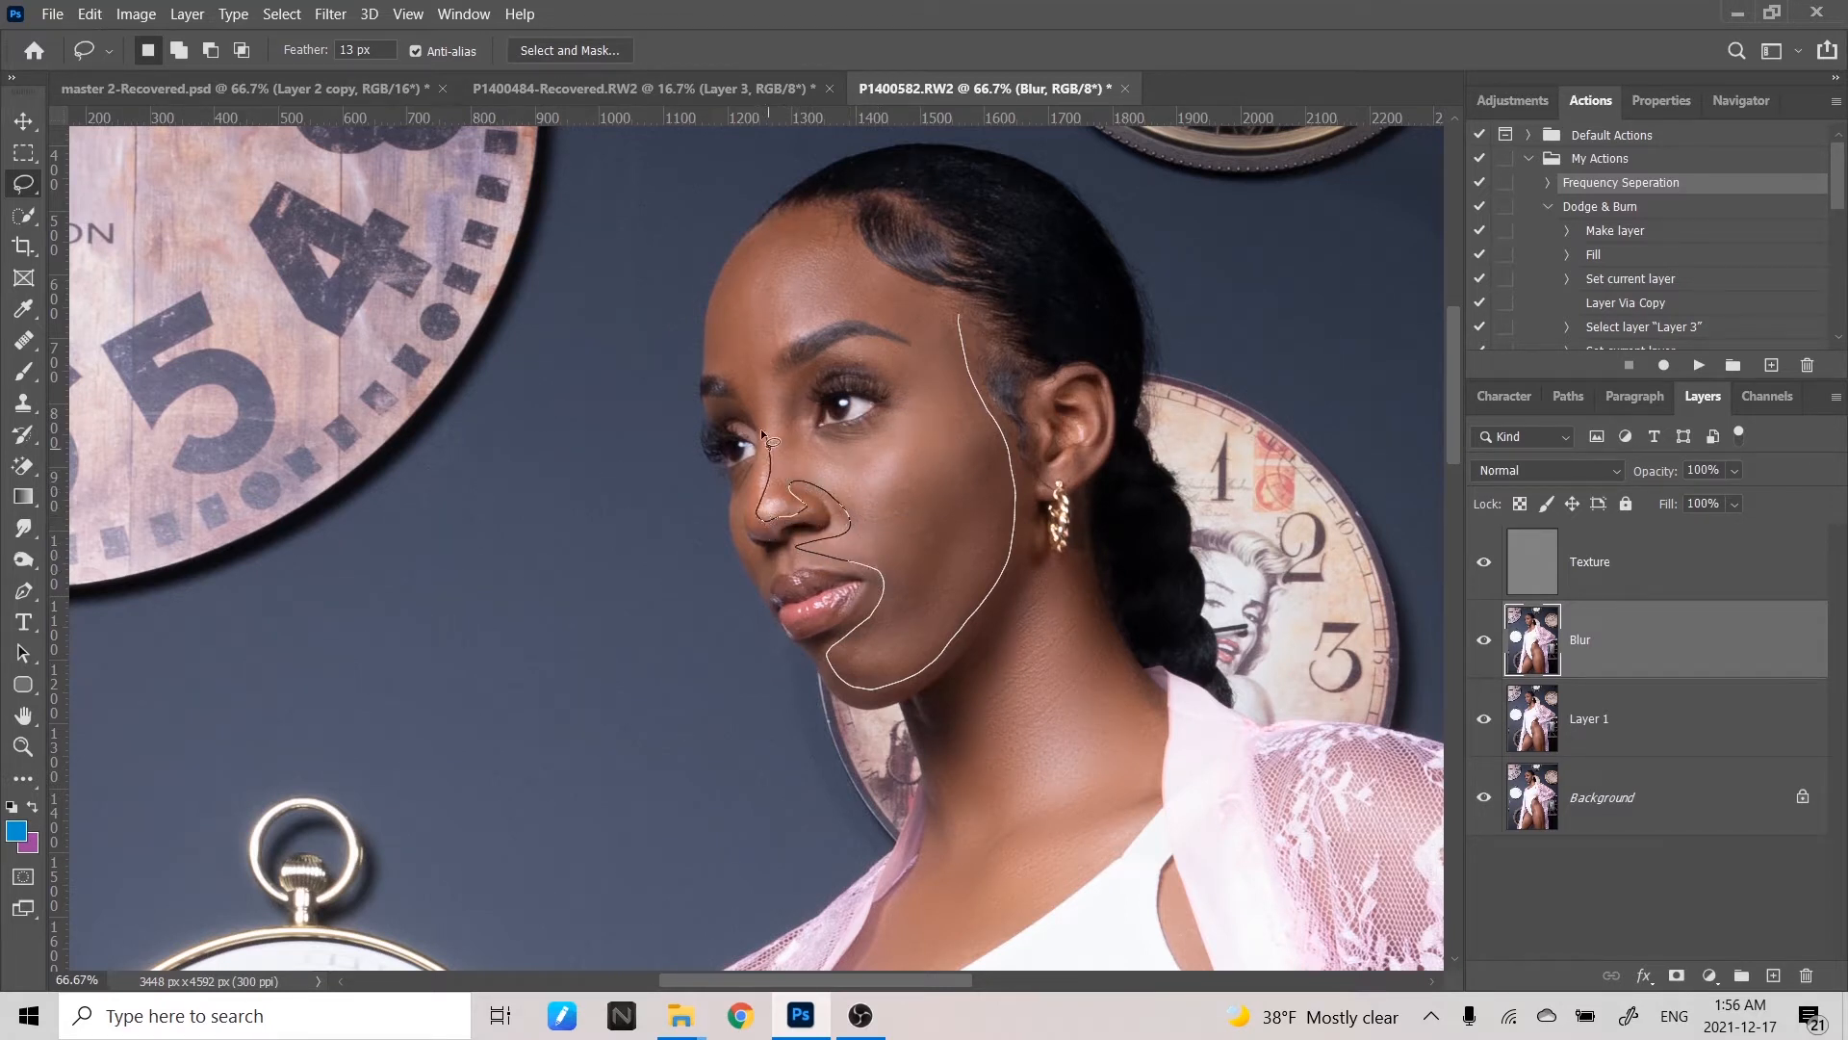
mouse_move(751, 422)
mouse_down()
mouse_move(753, 385)
mouse_move(770, 397)
mouse_up()
drag(956, 332, 949, 331)
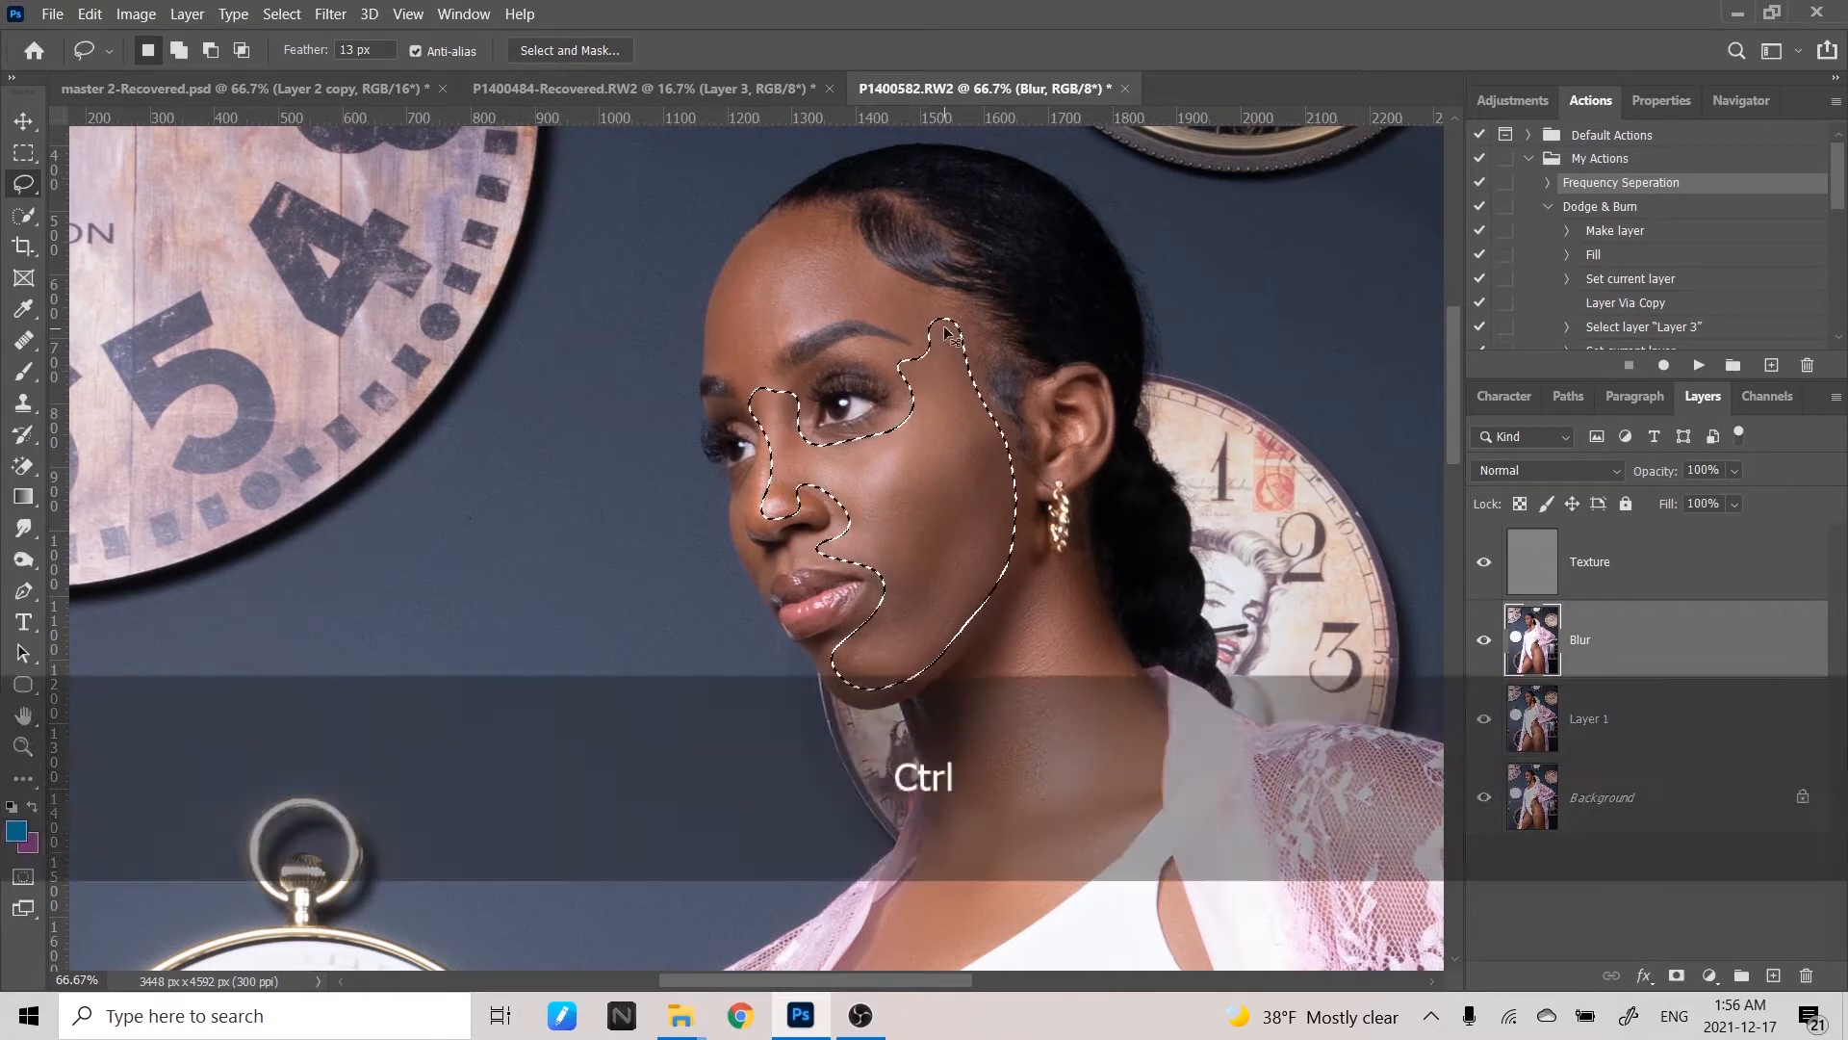
- Apply a Gaussian Blur with a 12.5 pixel radius to the selected cheek and nose skin, and clear the selection
key(ctrl+alt+f)
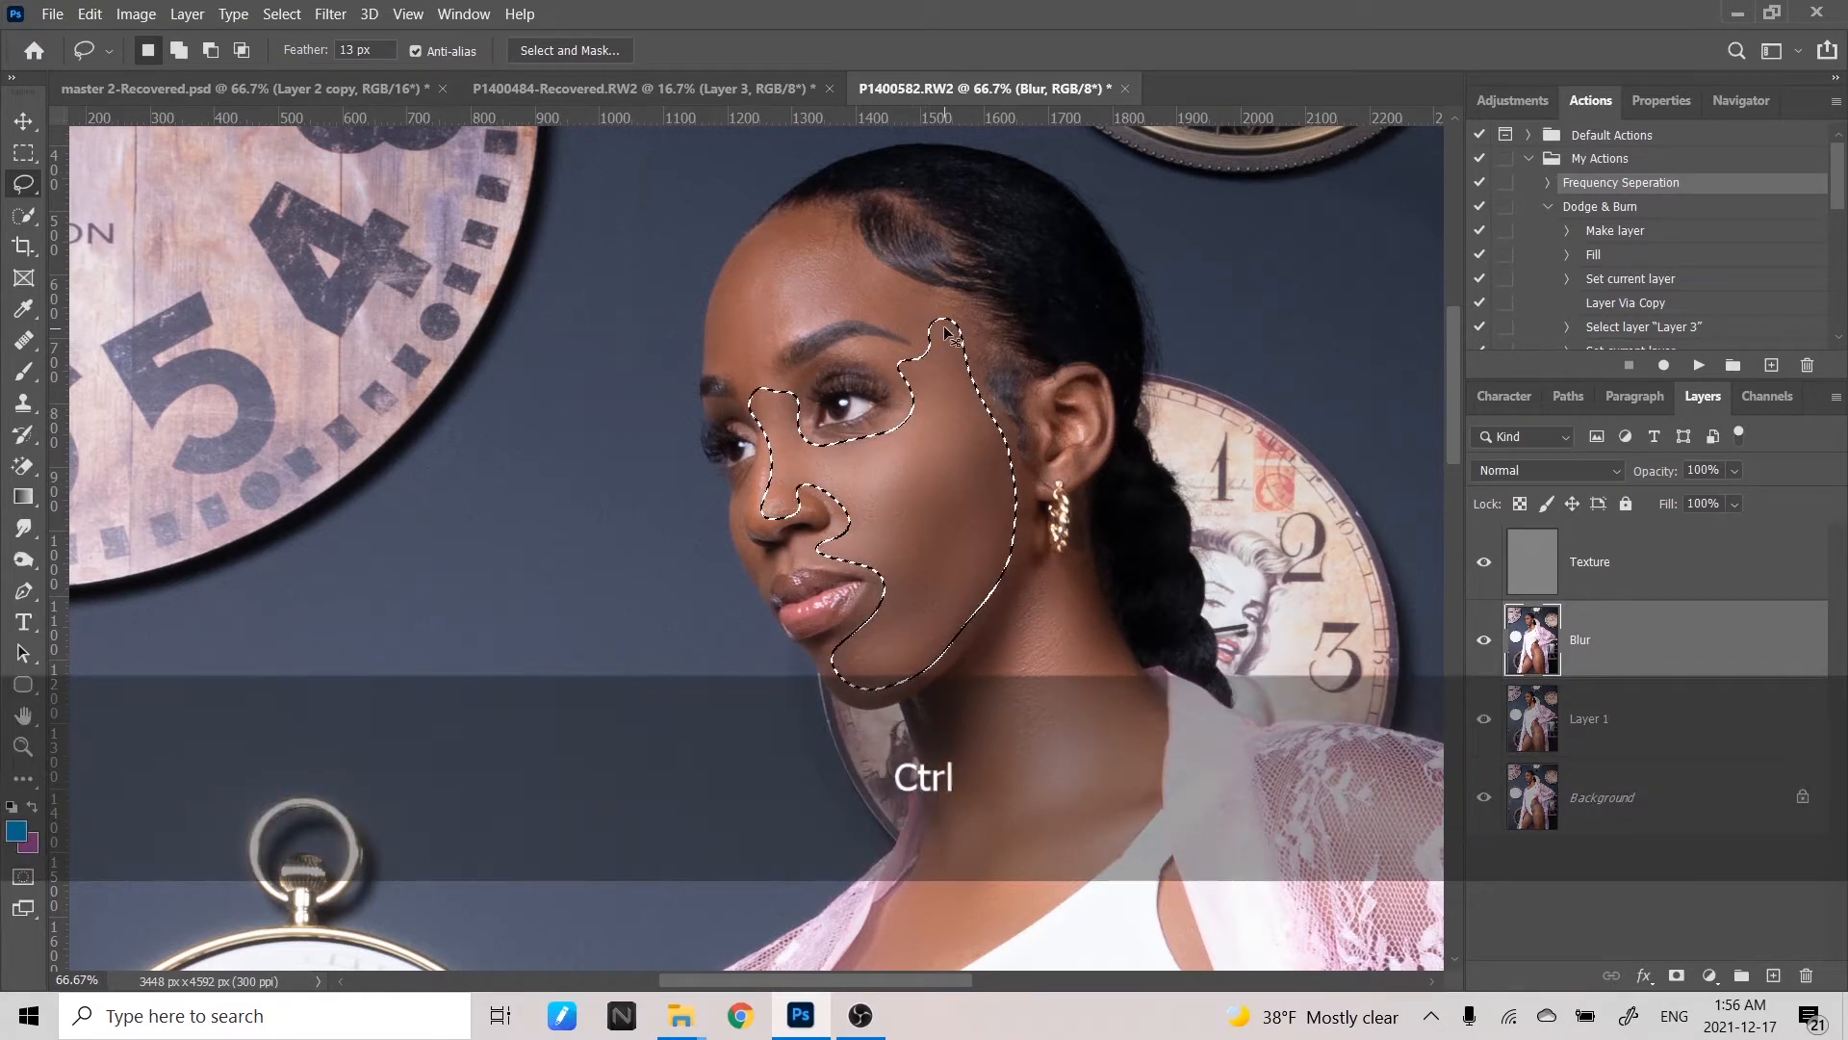
key(ctrl+z)
click(332, 16)
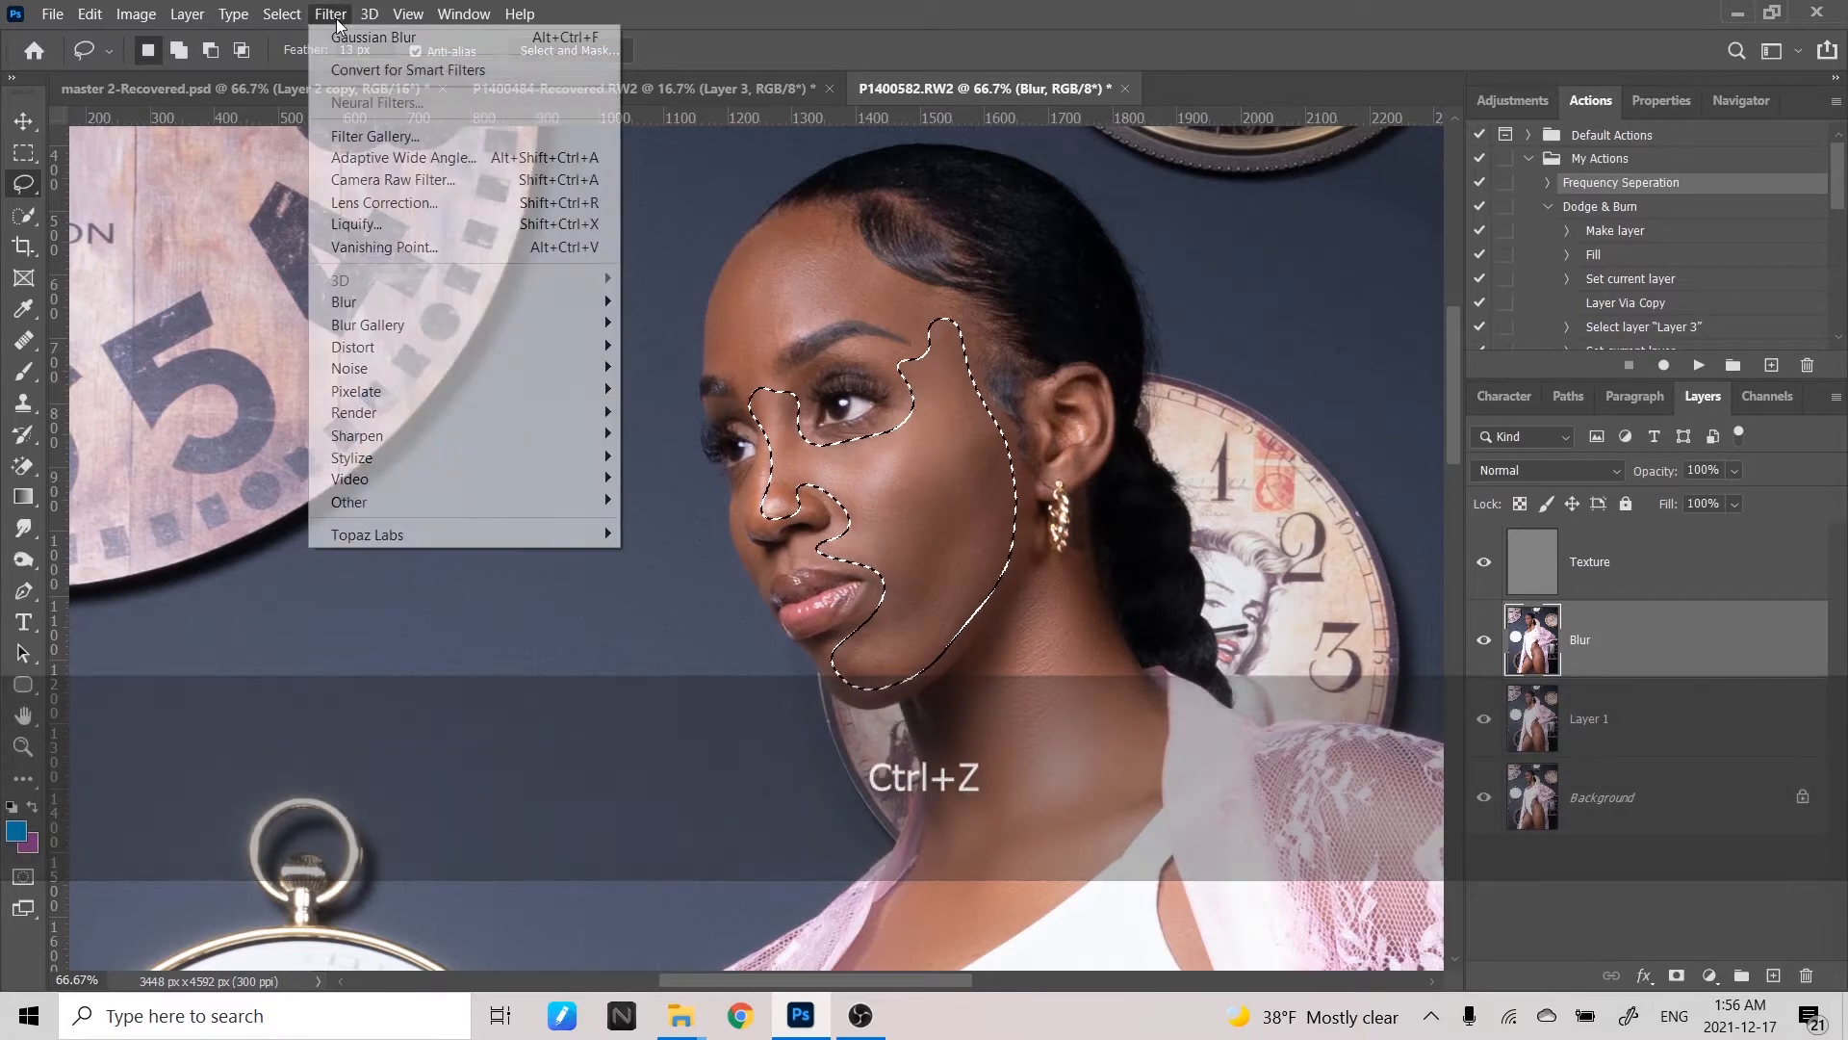
mouse_move(417, 306)
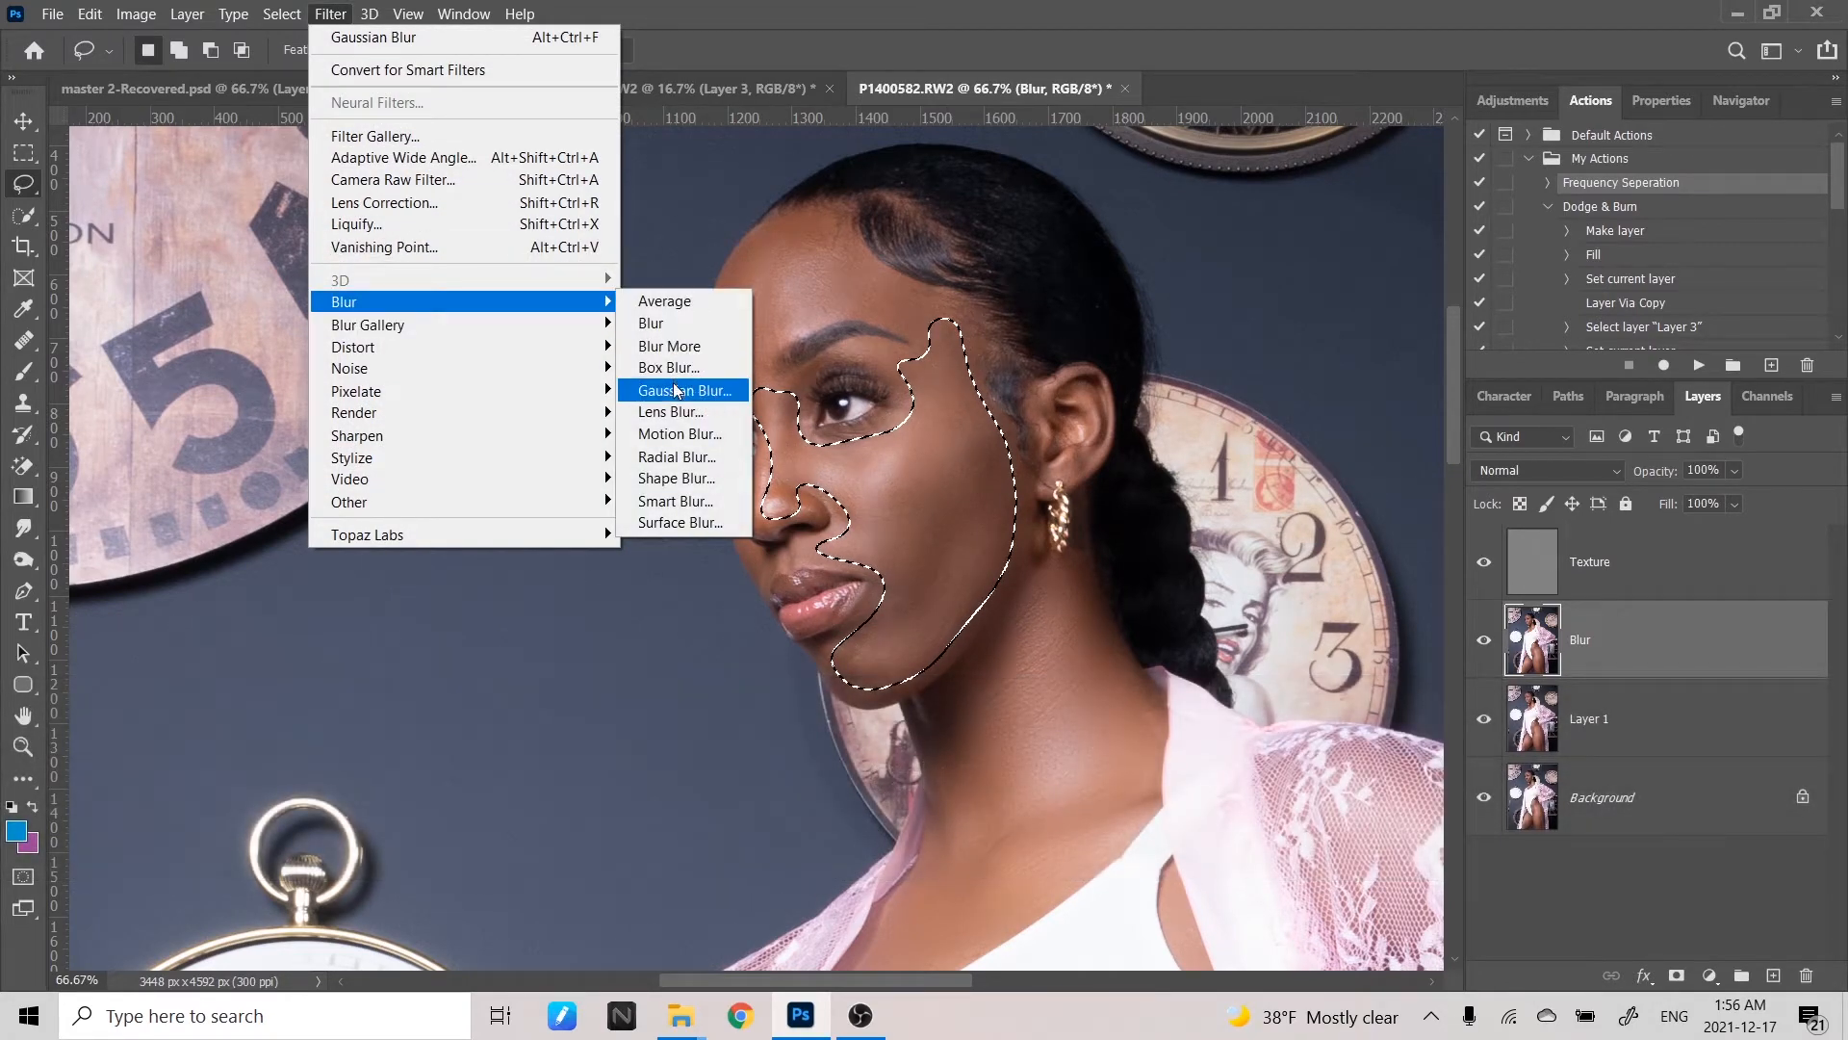
click(677, 389)
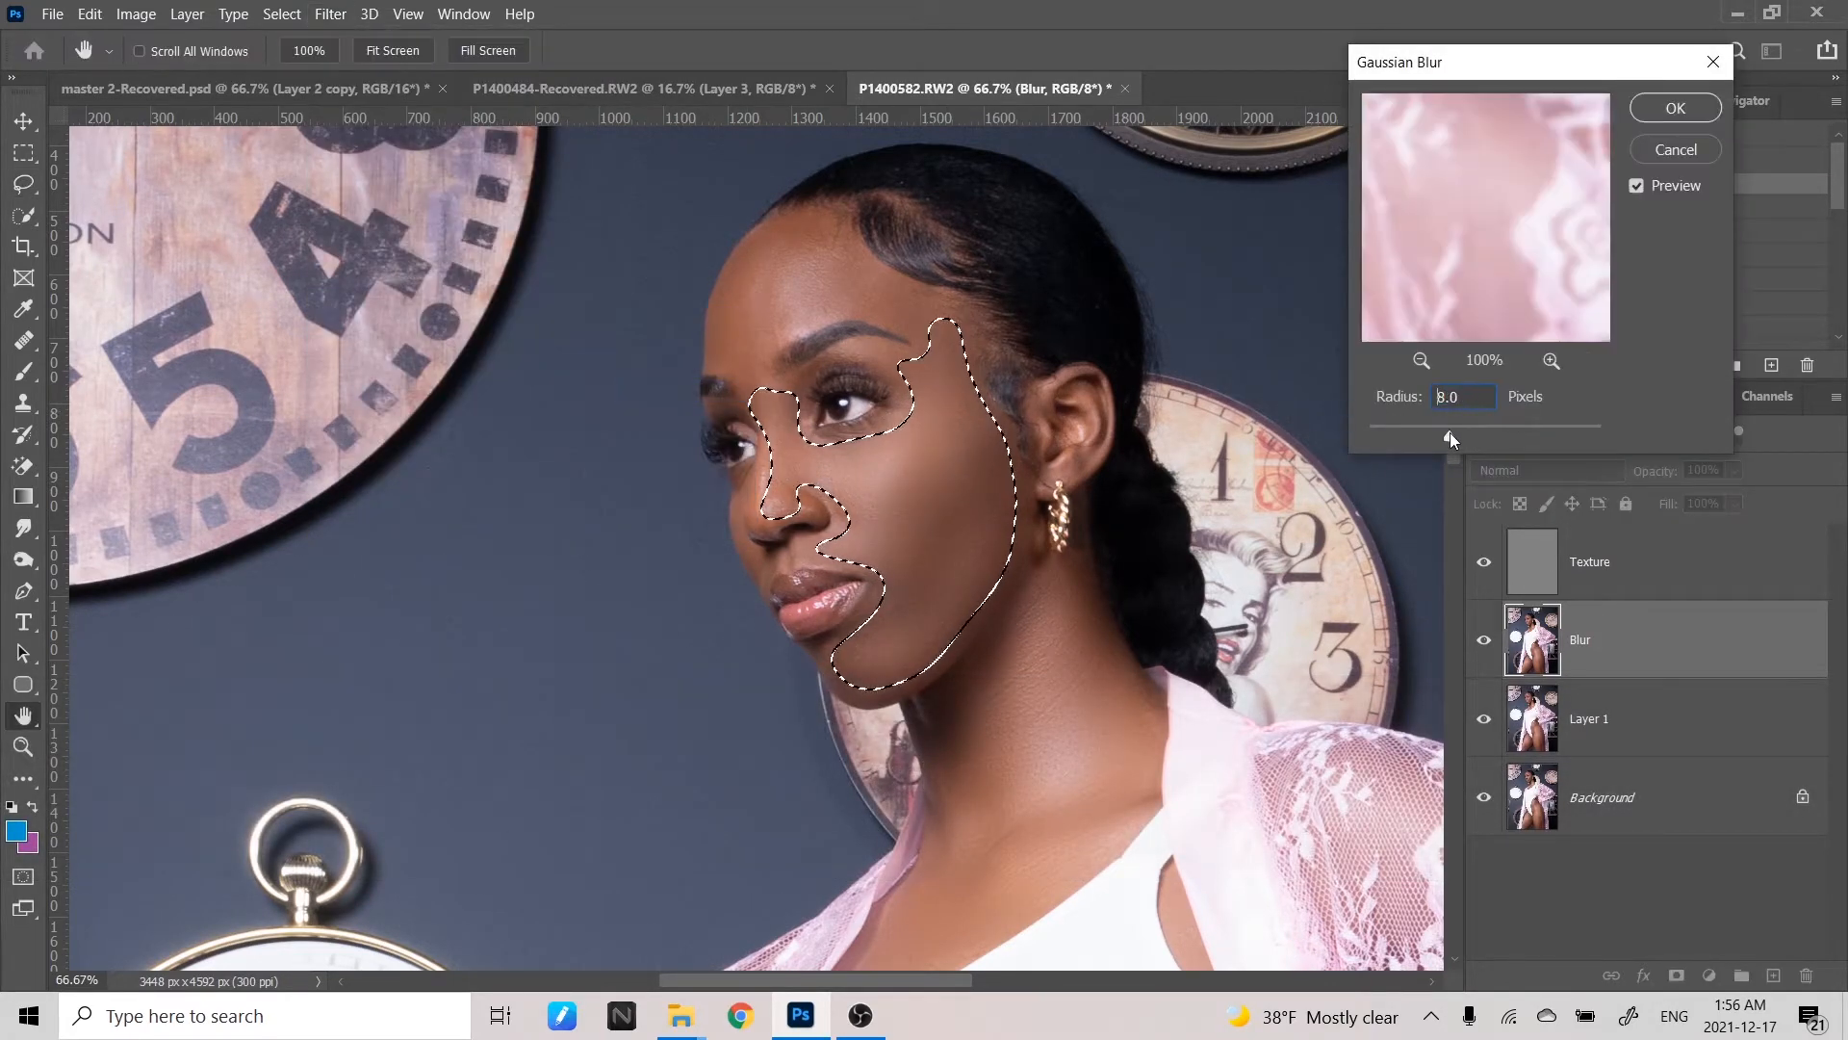
click(1451, 436)
drag(1463, 437, 1464, 437)
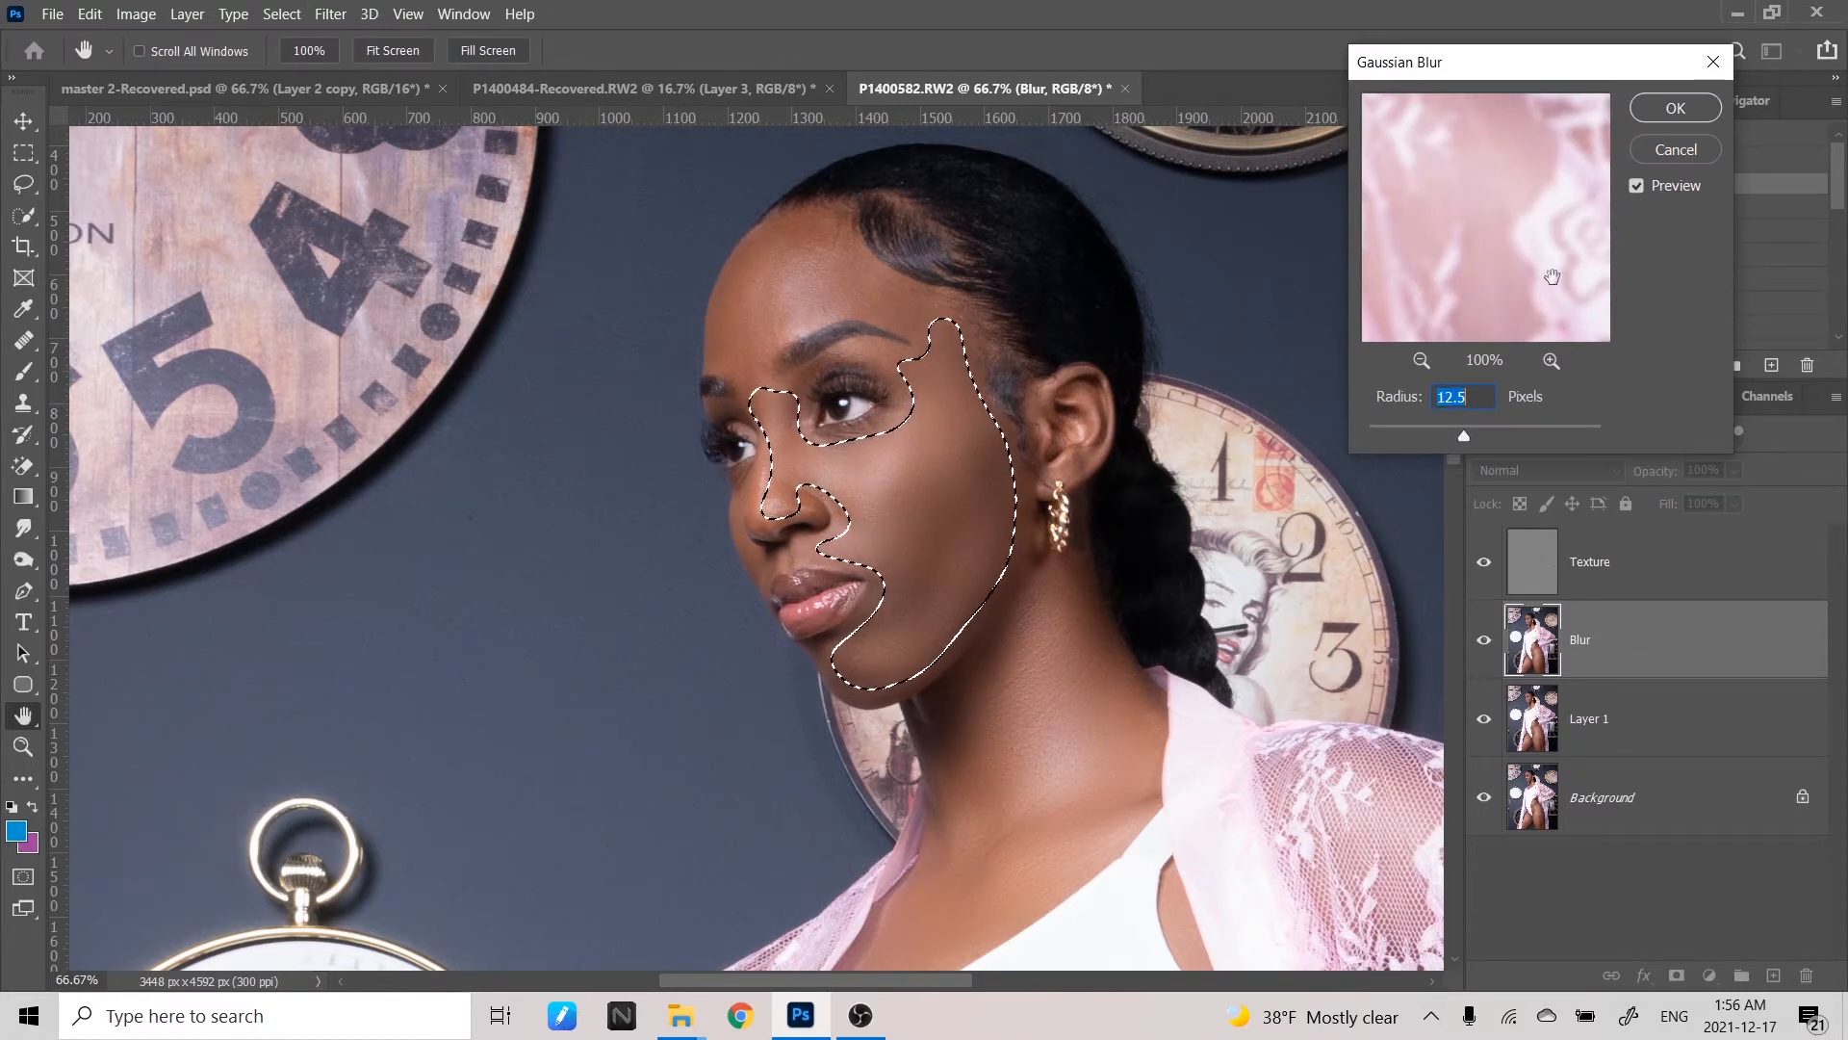
click(1652, 114)
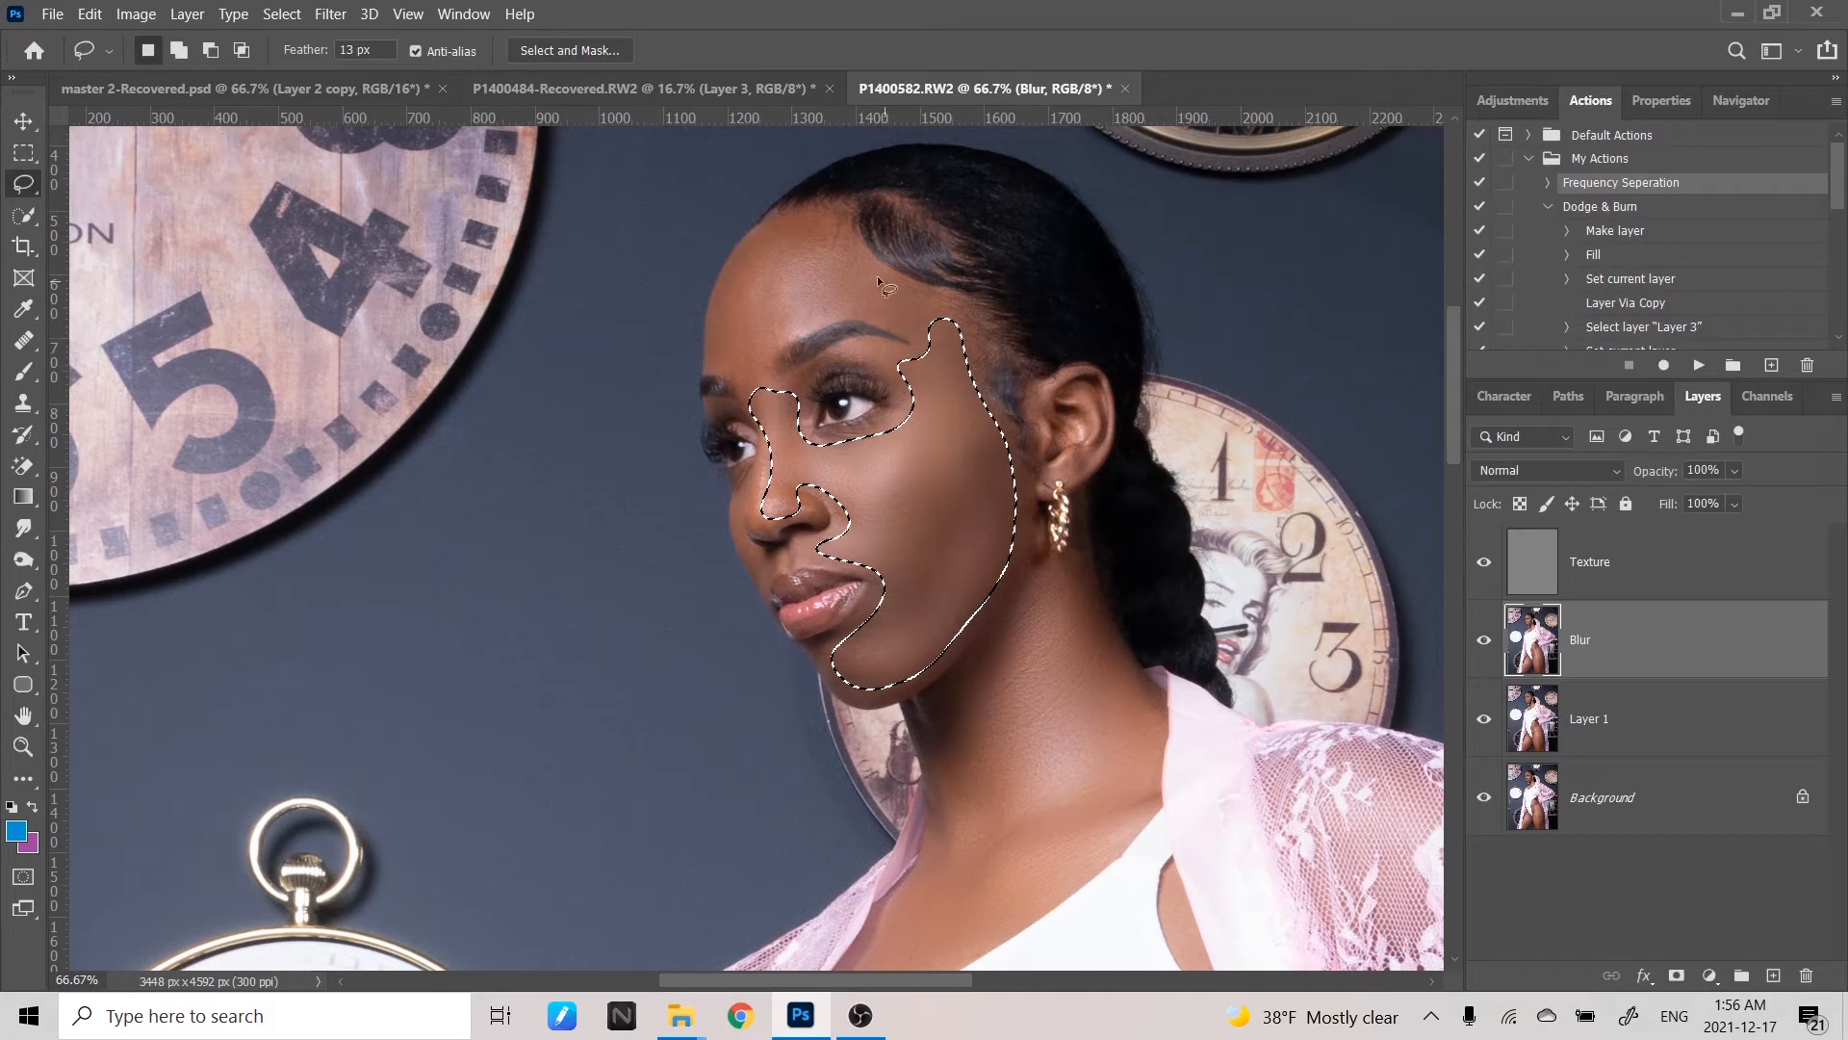
key(ctrl+d)
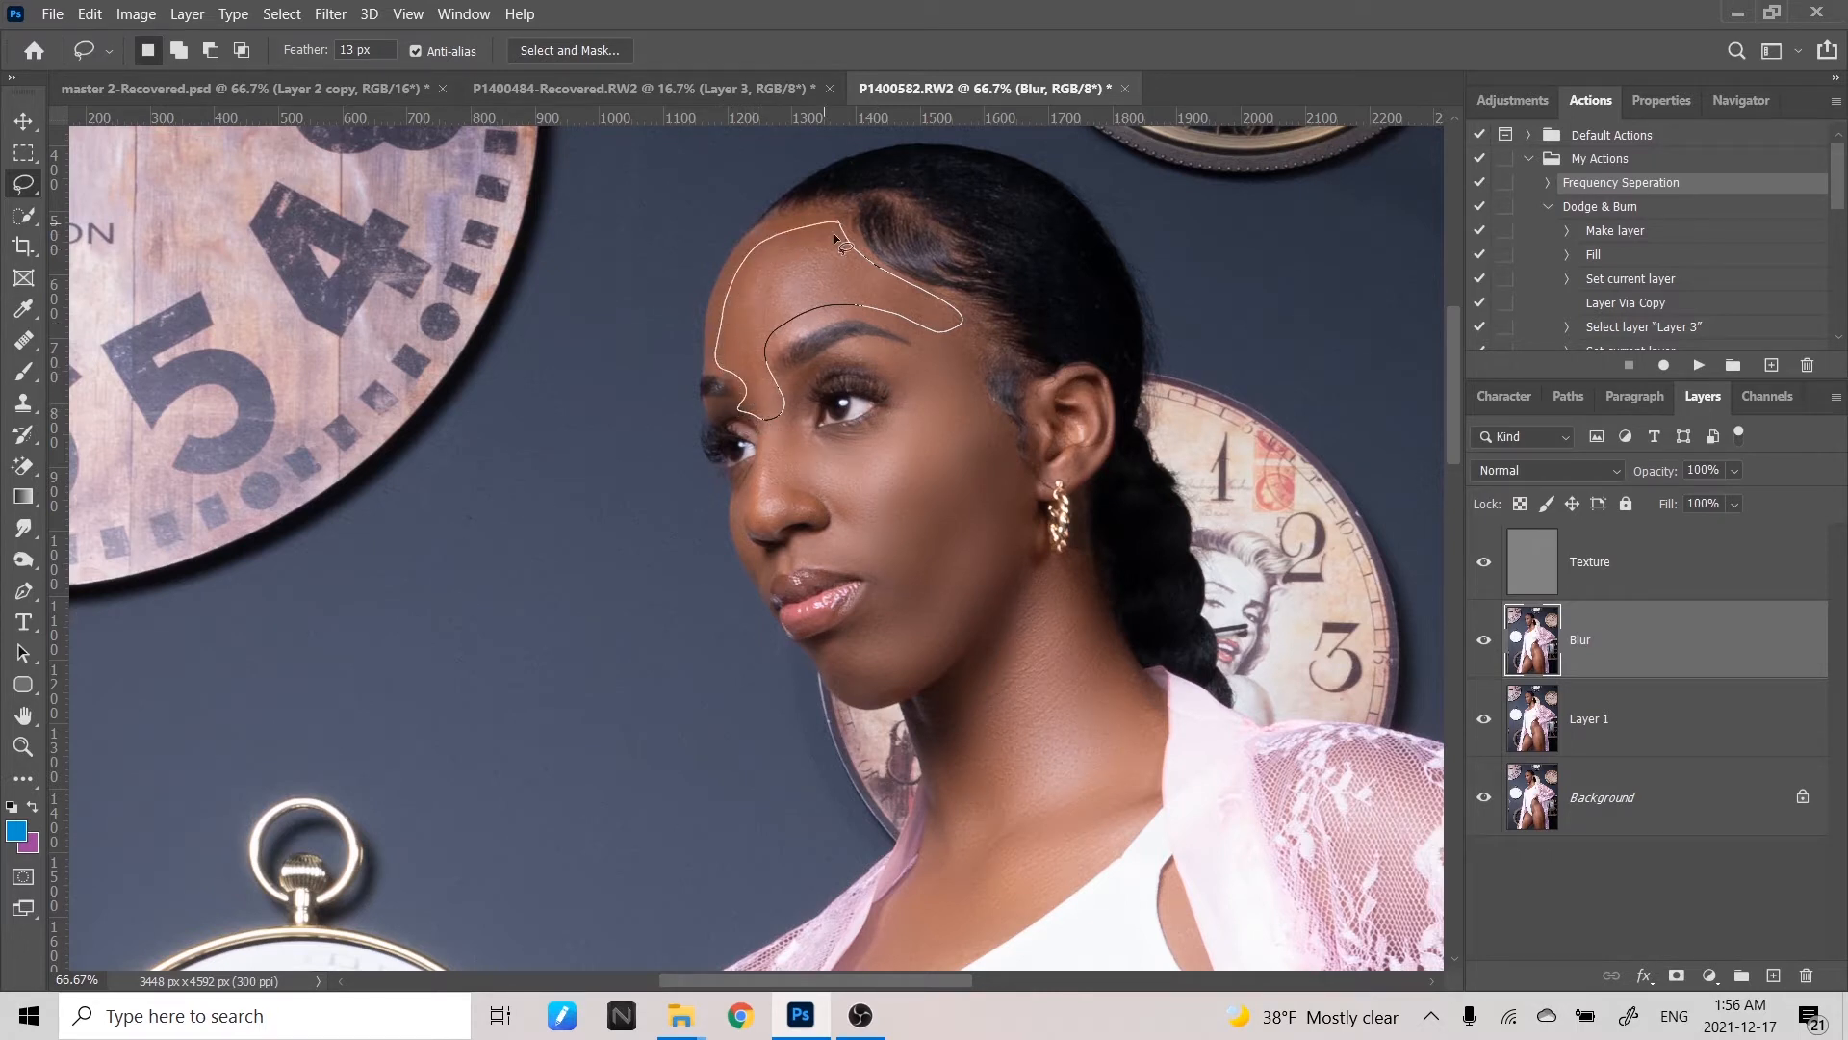
- Lasso the forehead skin above the eyebrows down to the nose bridge, reapply the last Gaussian Blur and clear the selection
drag(833, 233, 830, 236)
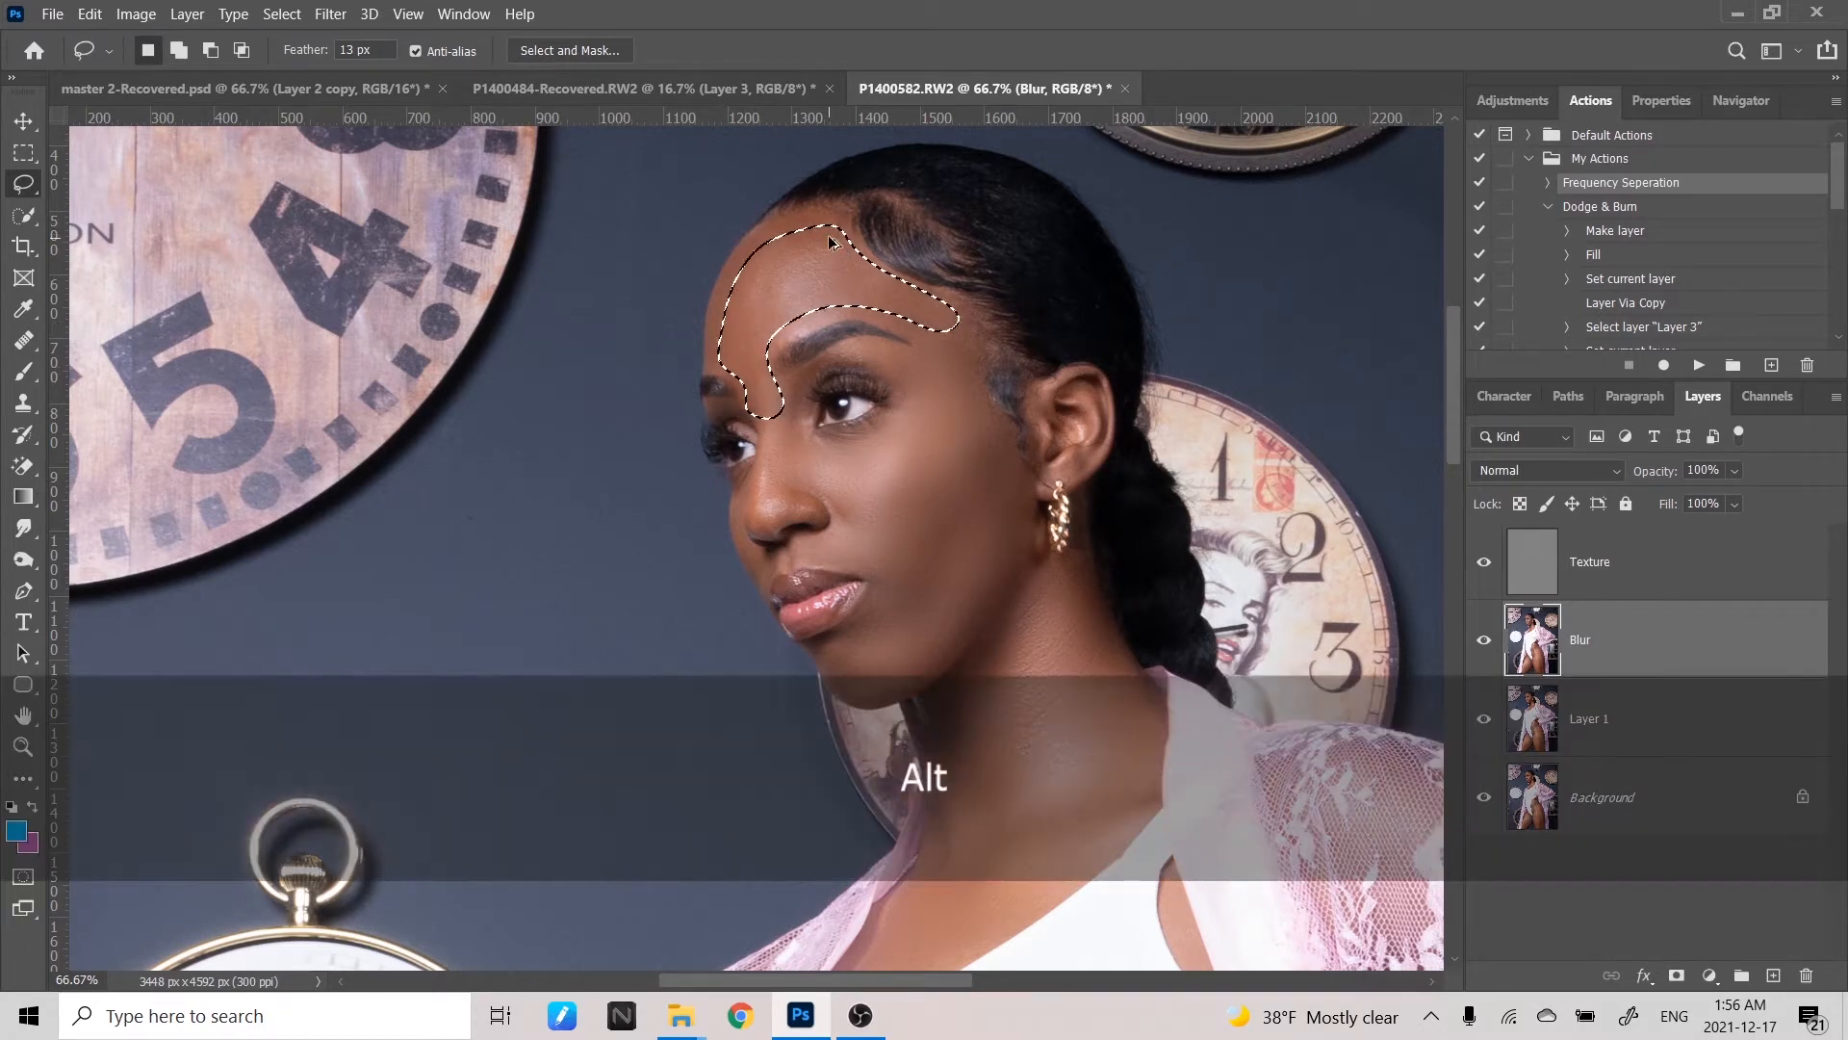
key(ctrl+alt+f)
key(space)
drag(821, 531, 846, 388)
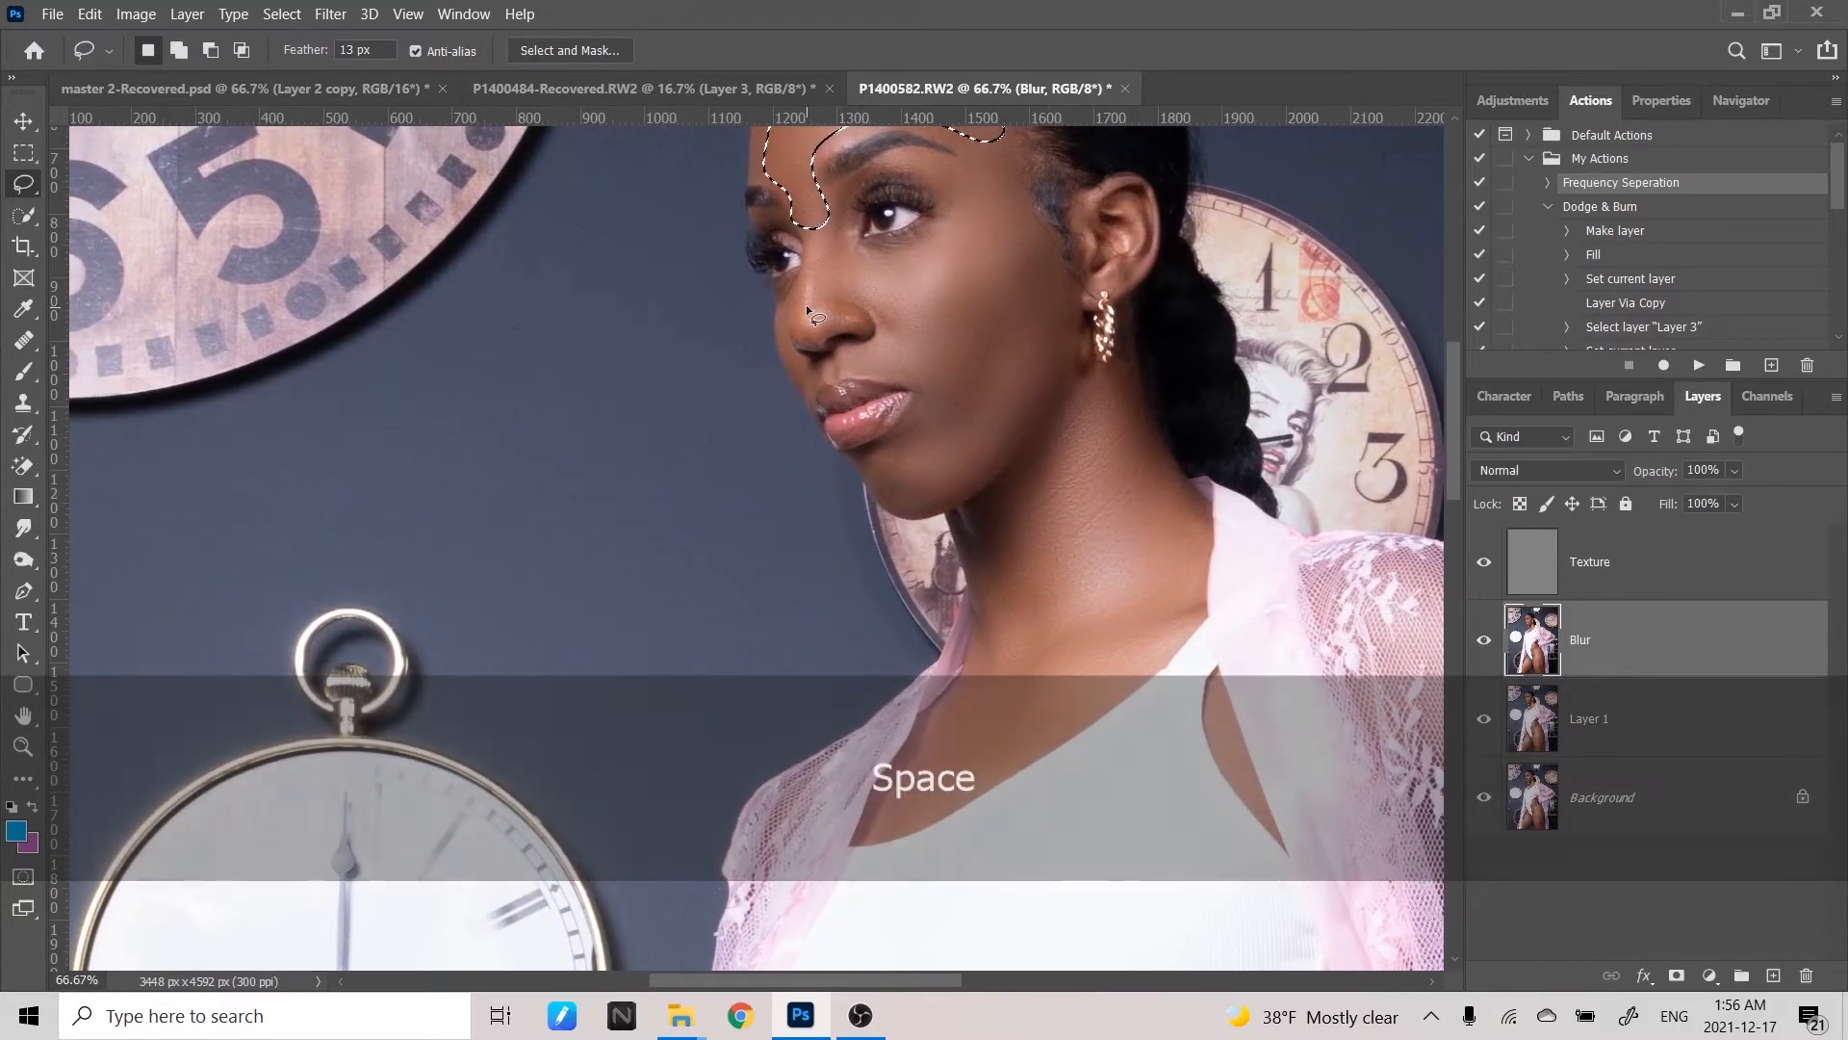
key(ctrl+equal)
key(ctrl+equal)
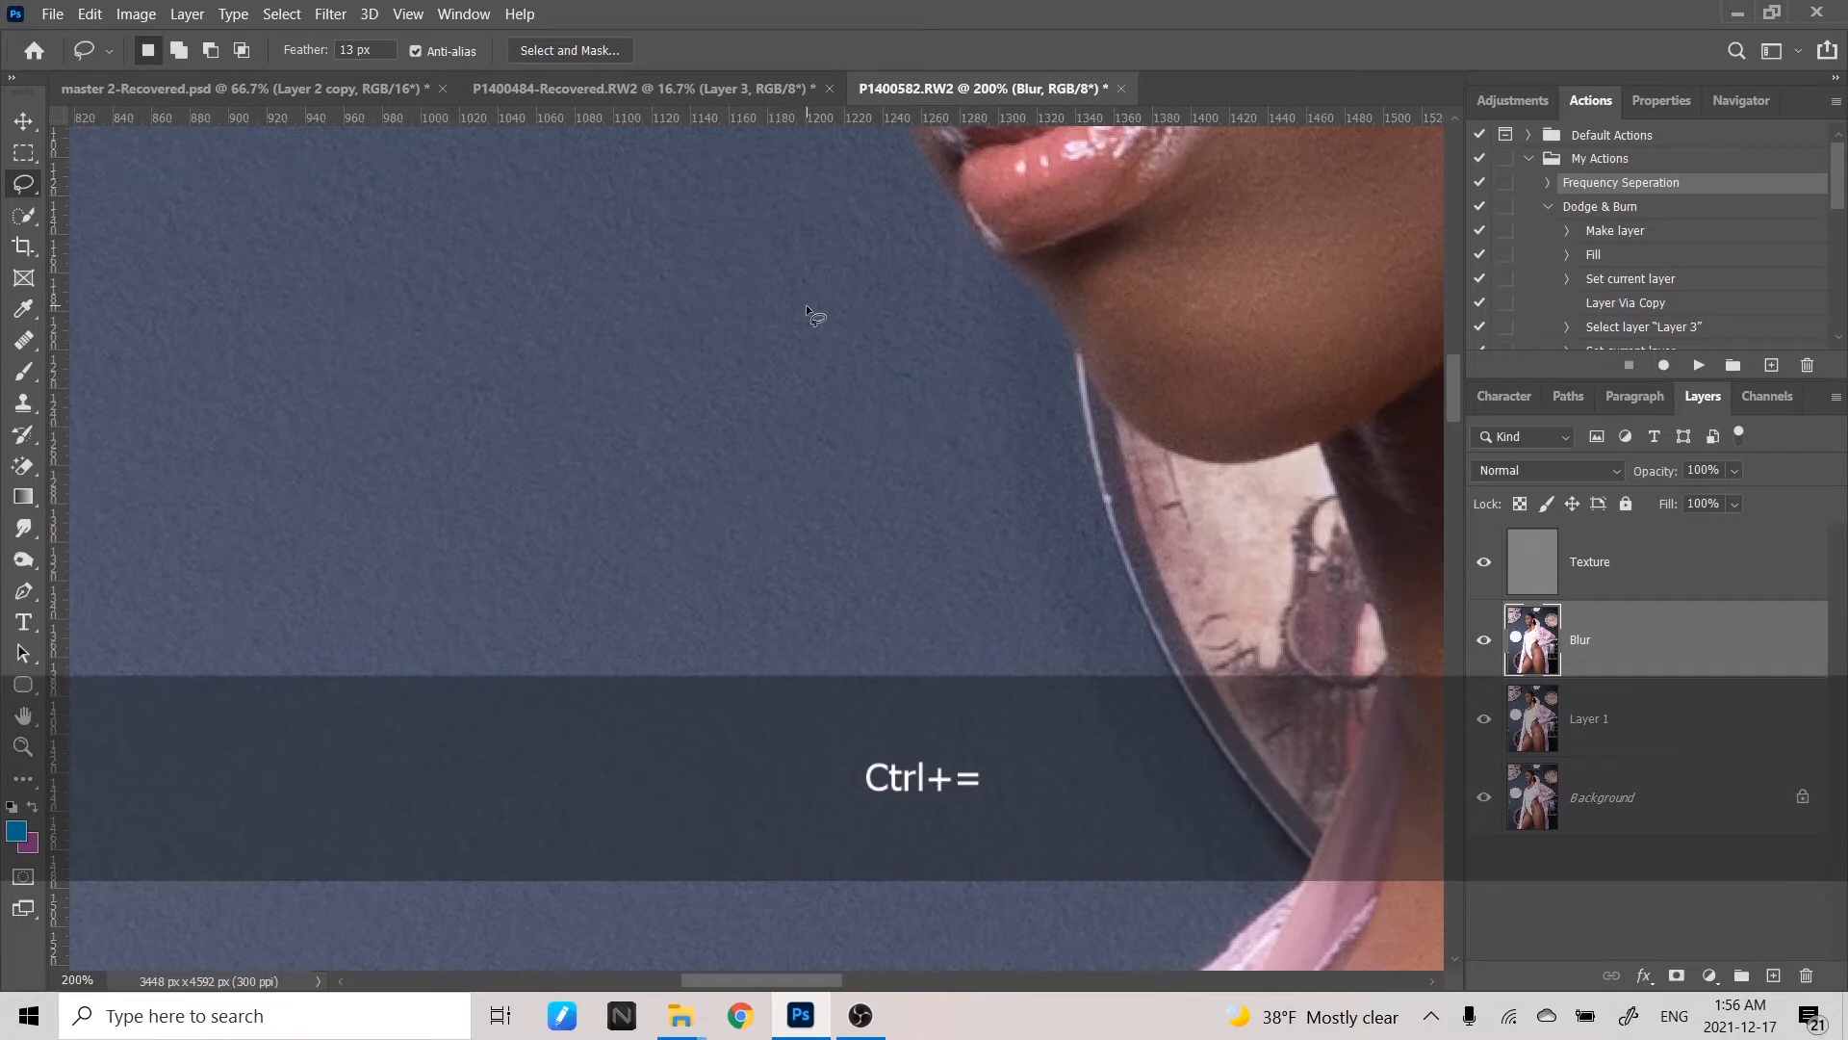
key(ctrl+minus)
key(space)
drag(944, 425, 840, 774)
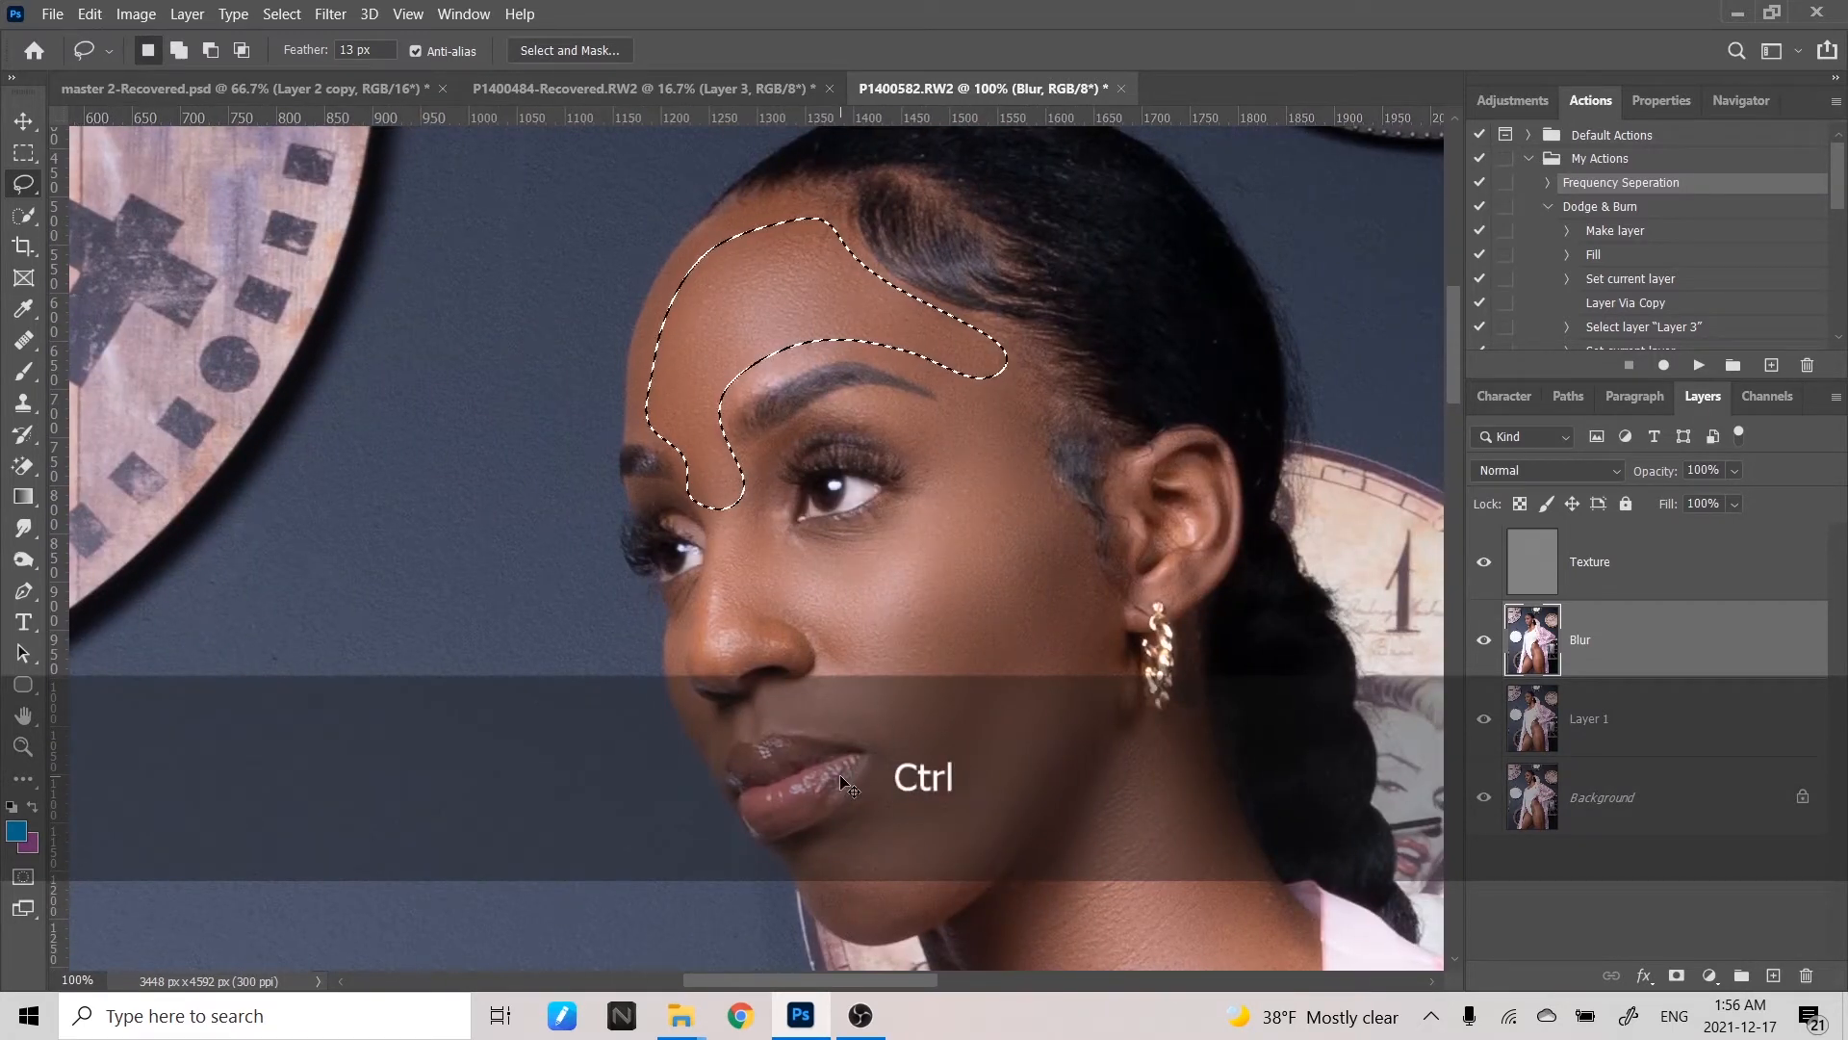
key(ctrl+d)
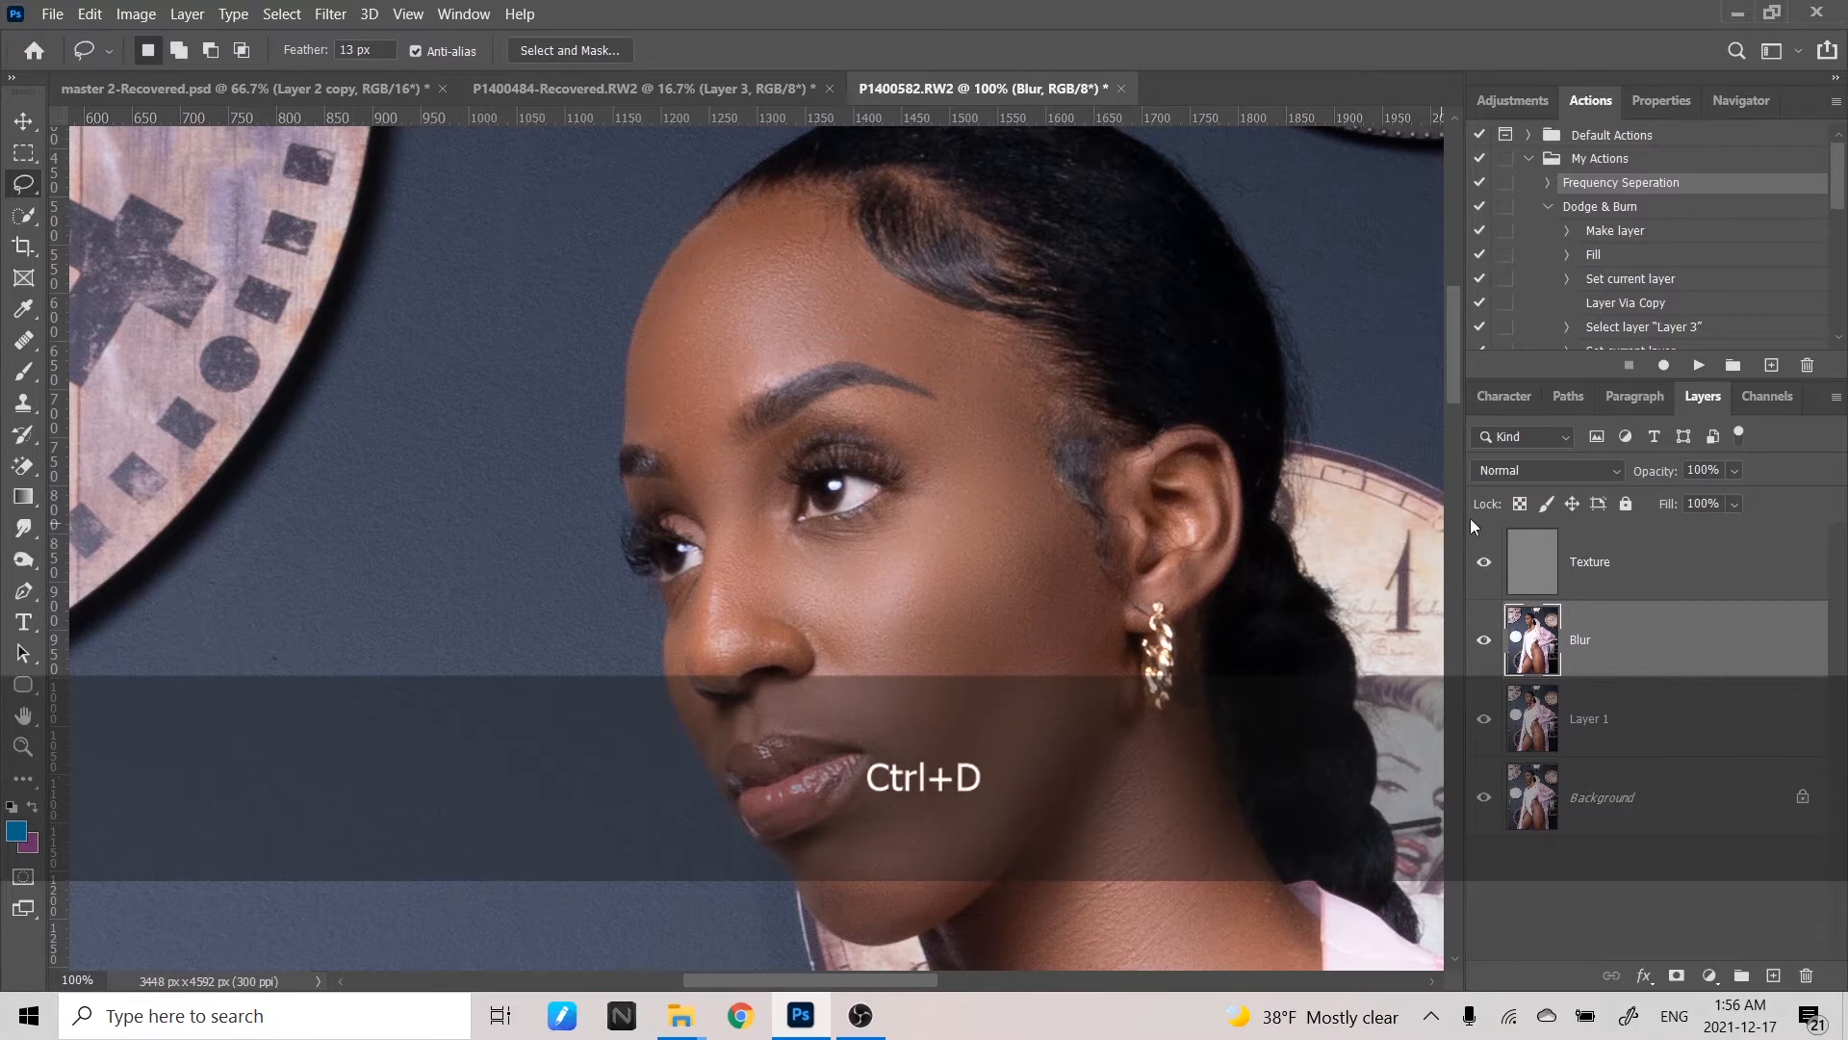
- Heal the uneven forehead skin on the Texture layer with the Healing Brush
click(1598, 561)
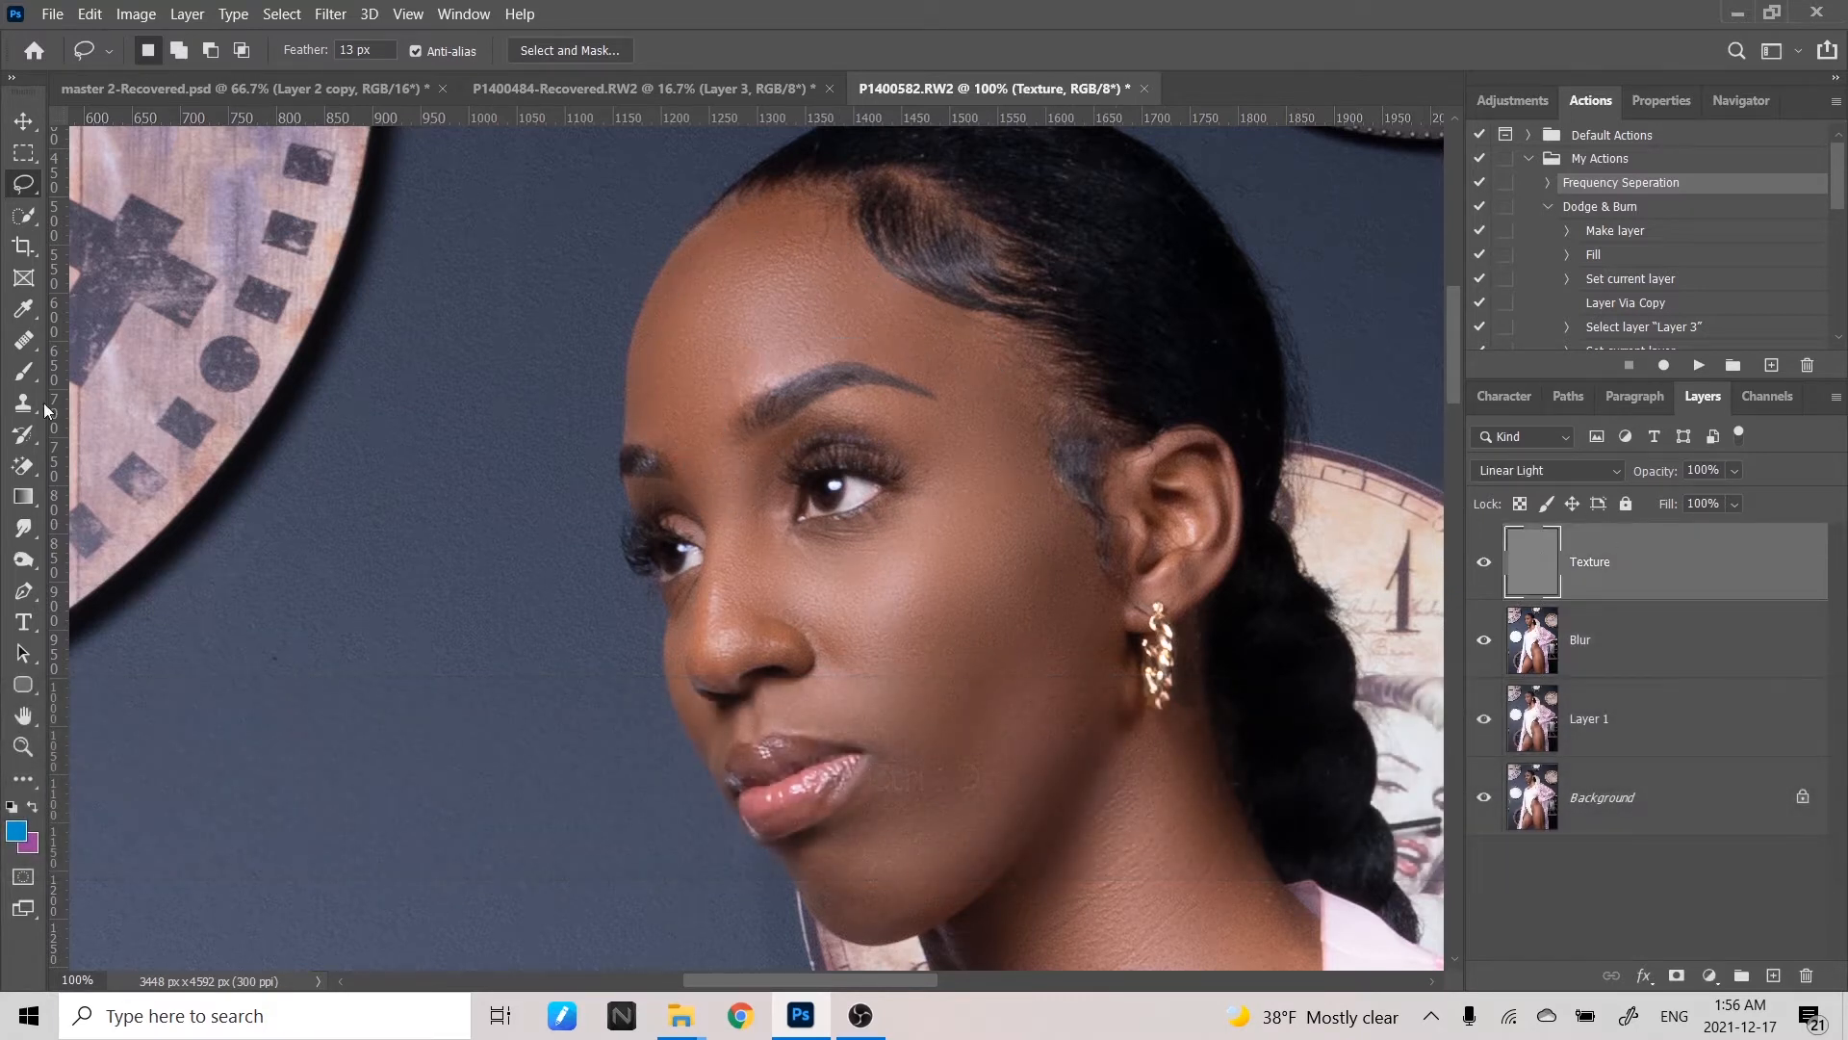
click(23, 340)
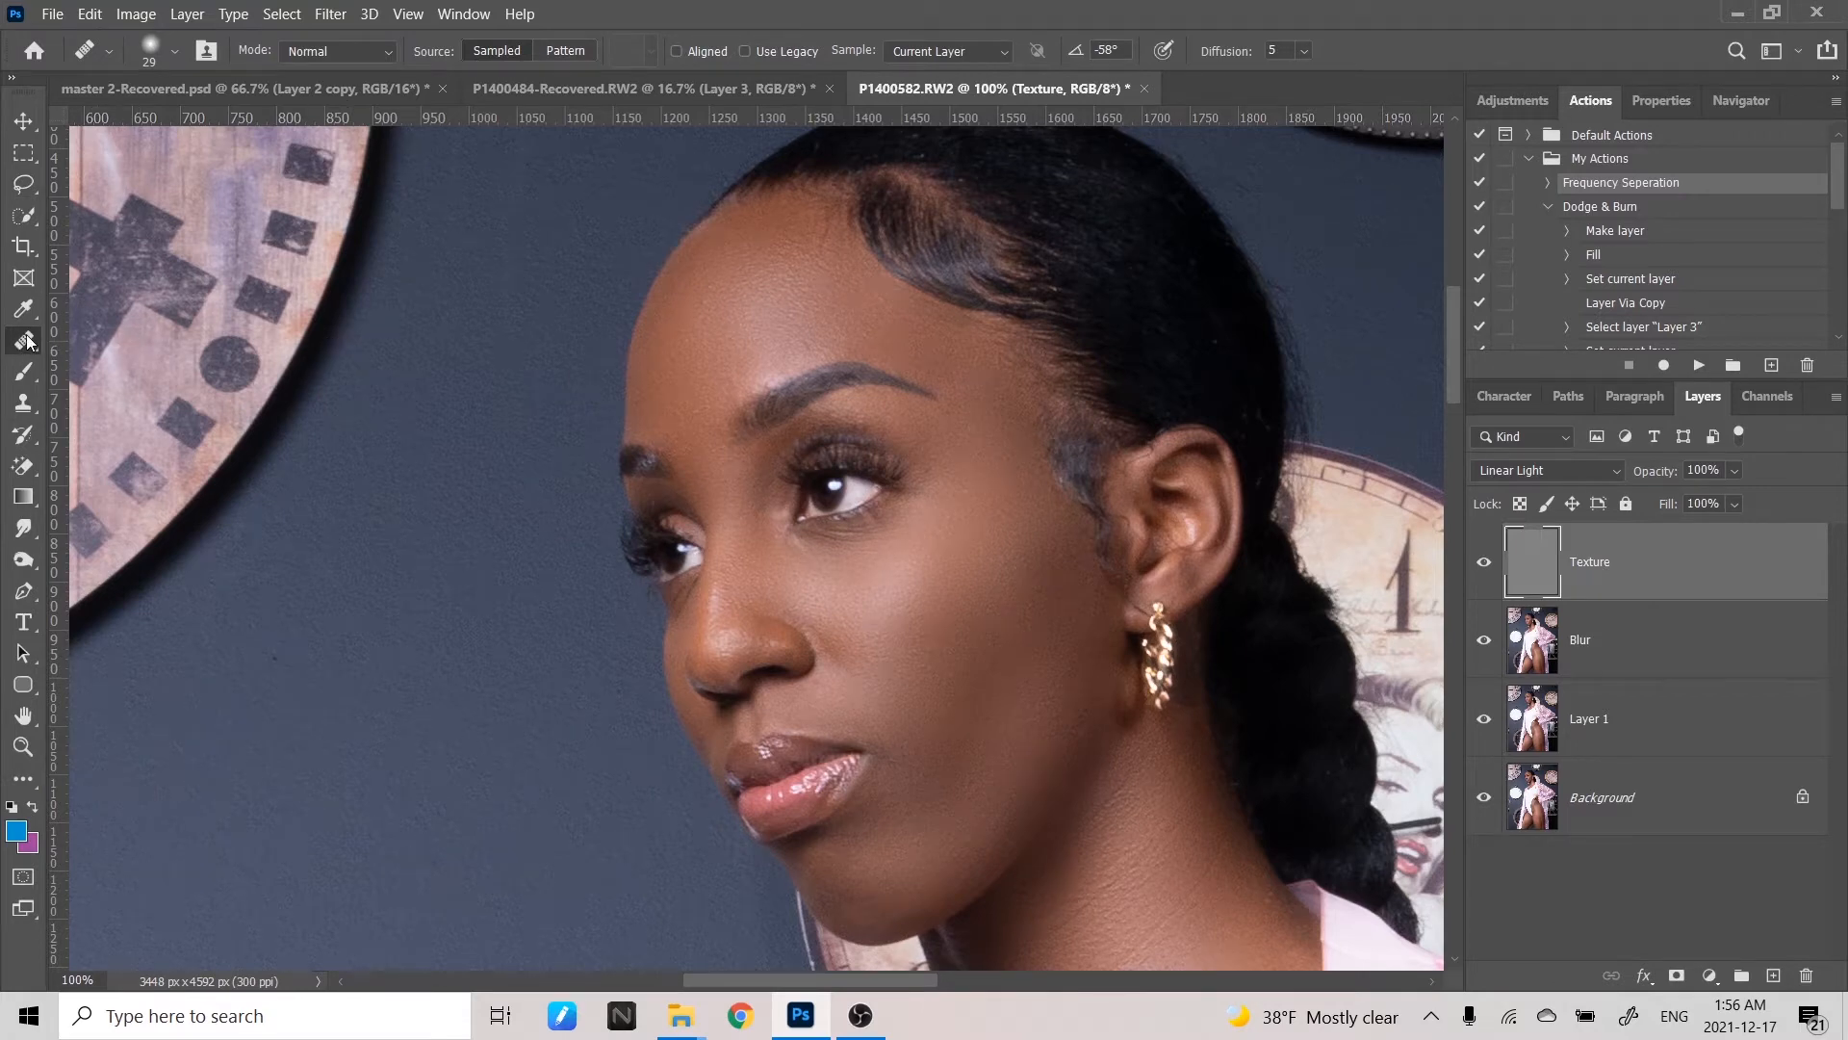
key(ctrl+equal)
drag(841, 364, 871, 504)
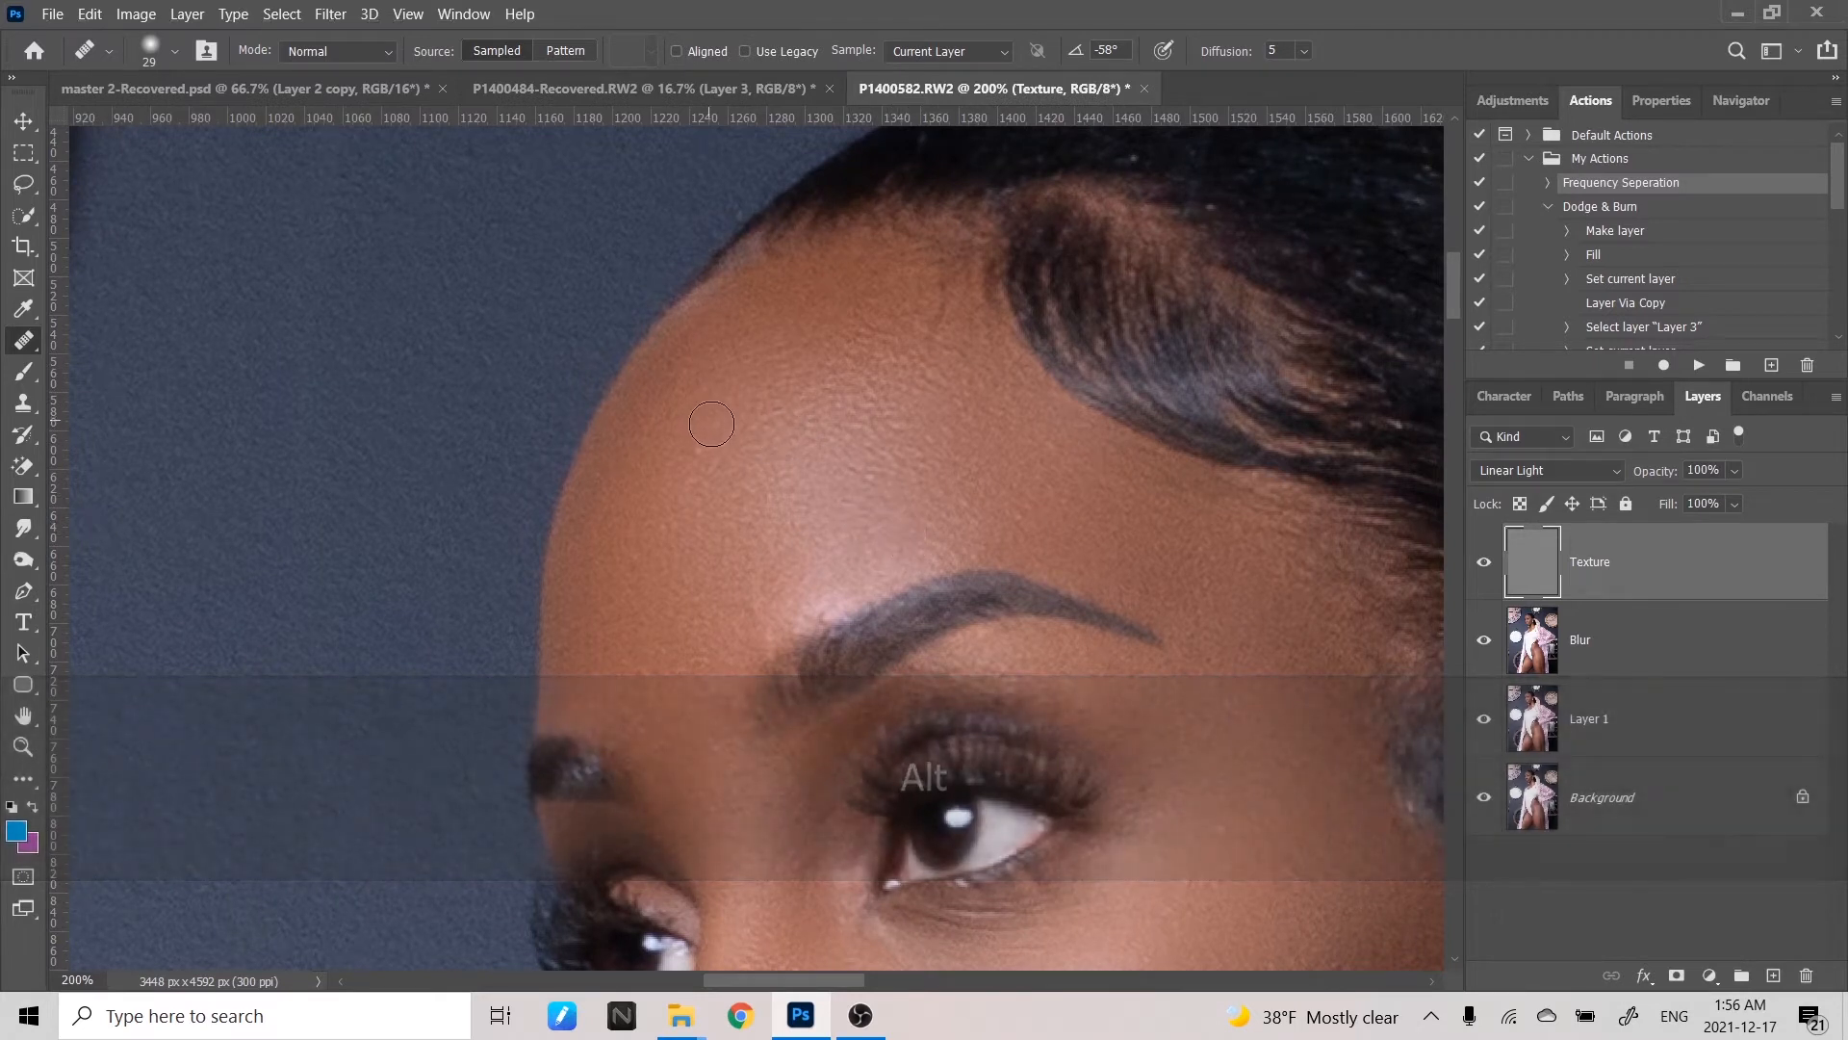
drag(695, 453, 701, 456)
- Heal the rough skin texture on the cheek beside the nose and mouth with the Healing Brush
drag(938, 599, 936, 323)
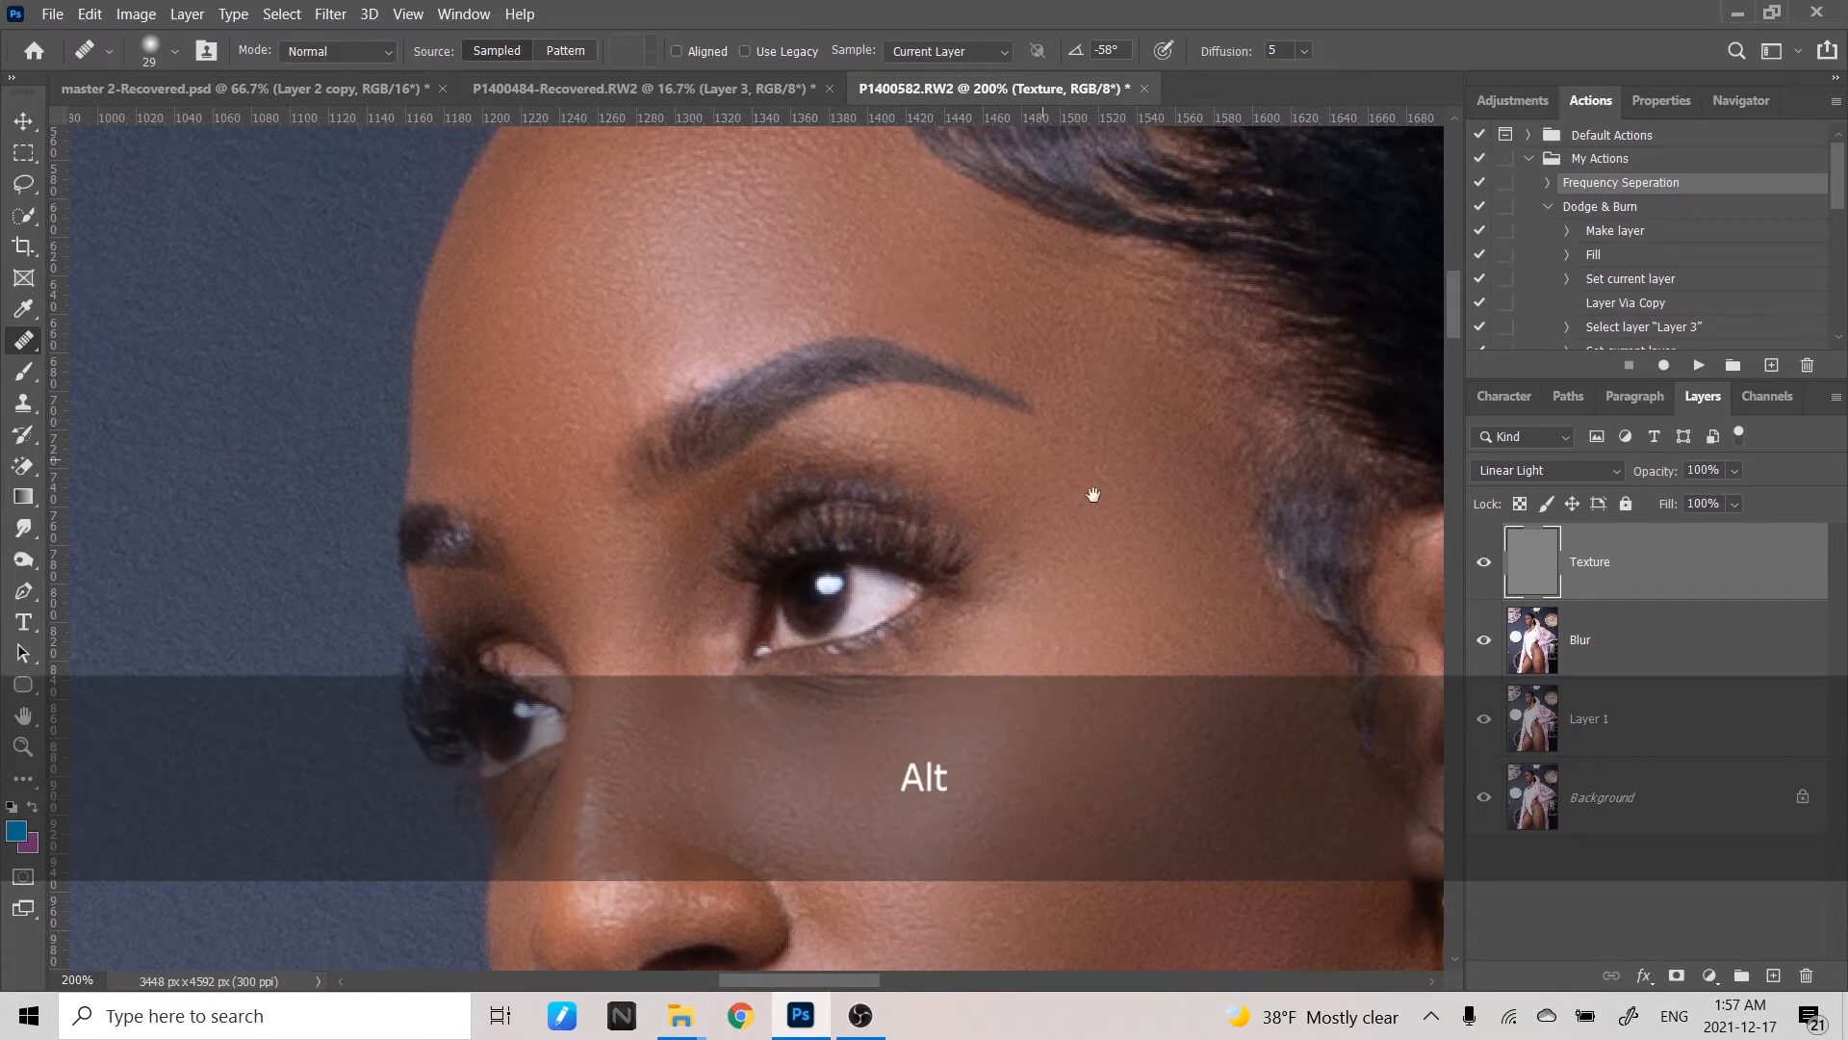
drag(1094, 494, 1023, 206)
drag(1044, 417, 1019, 334)
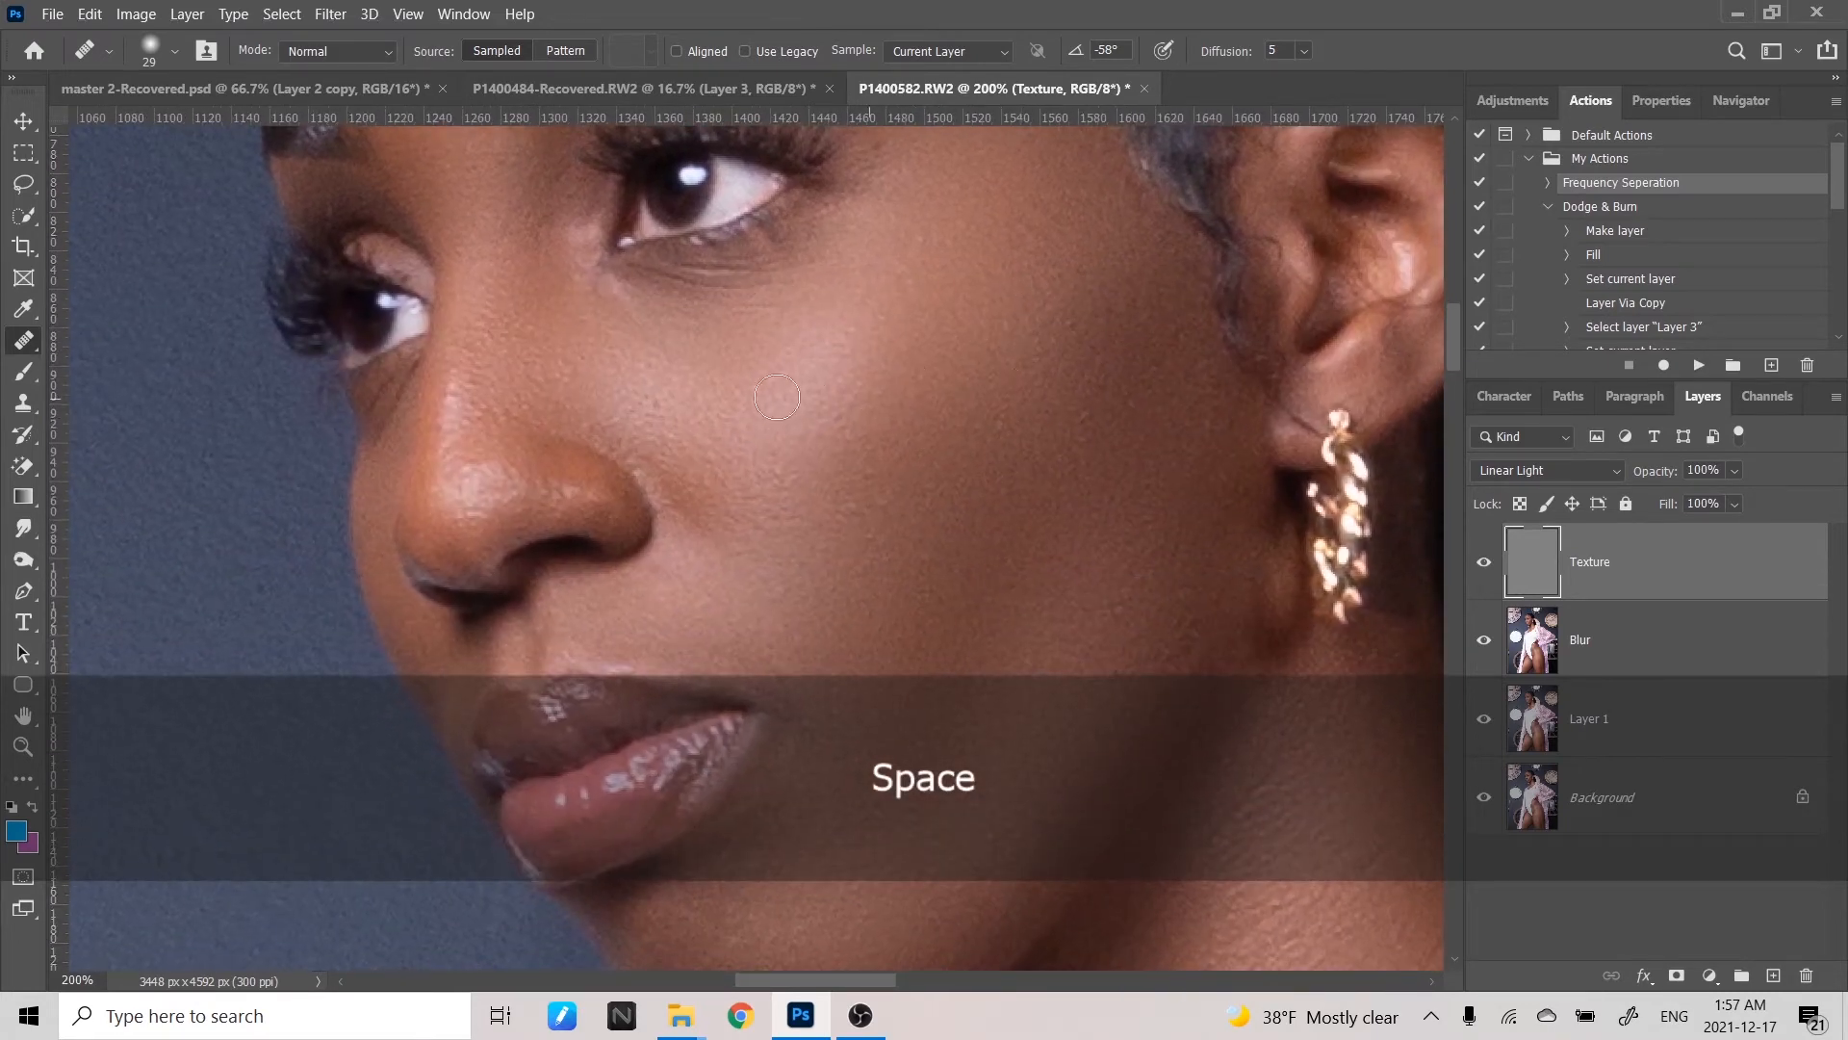
key(alt)
drag(791, 498, 828, 428)
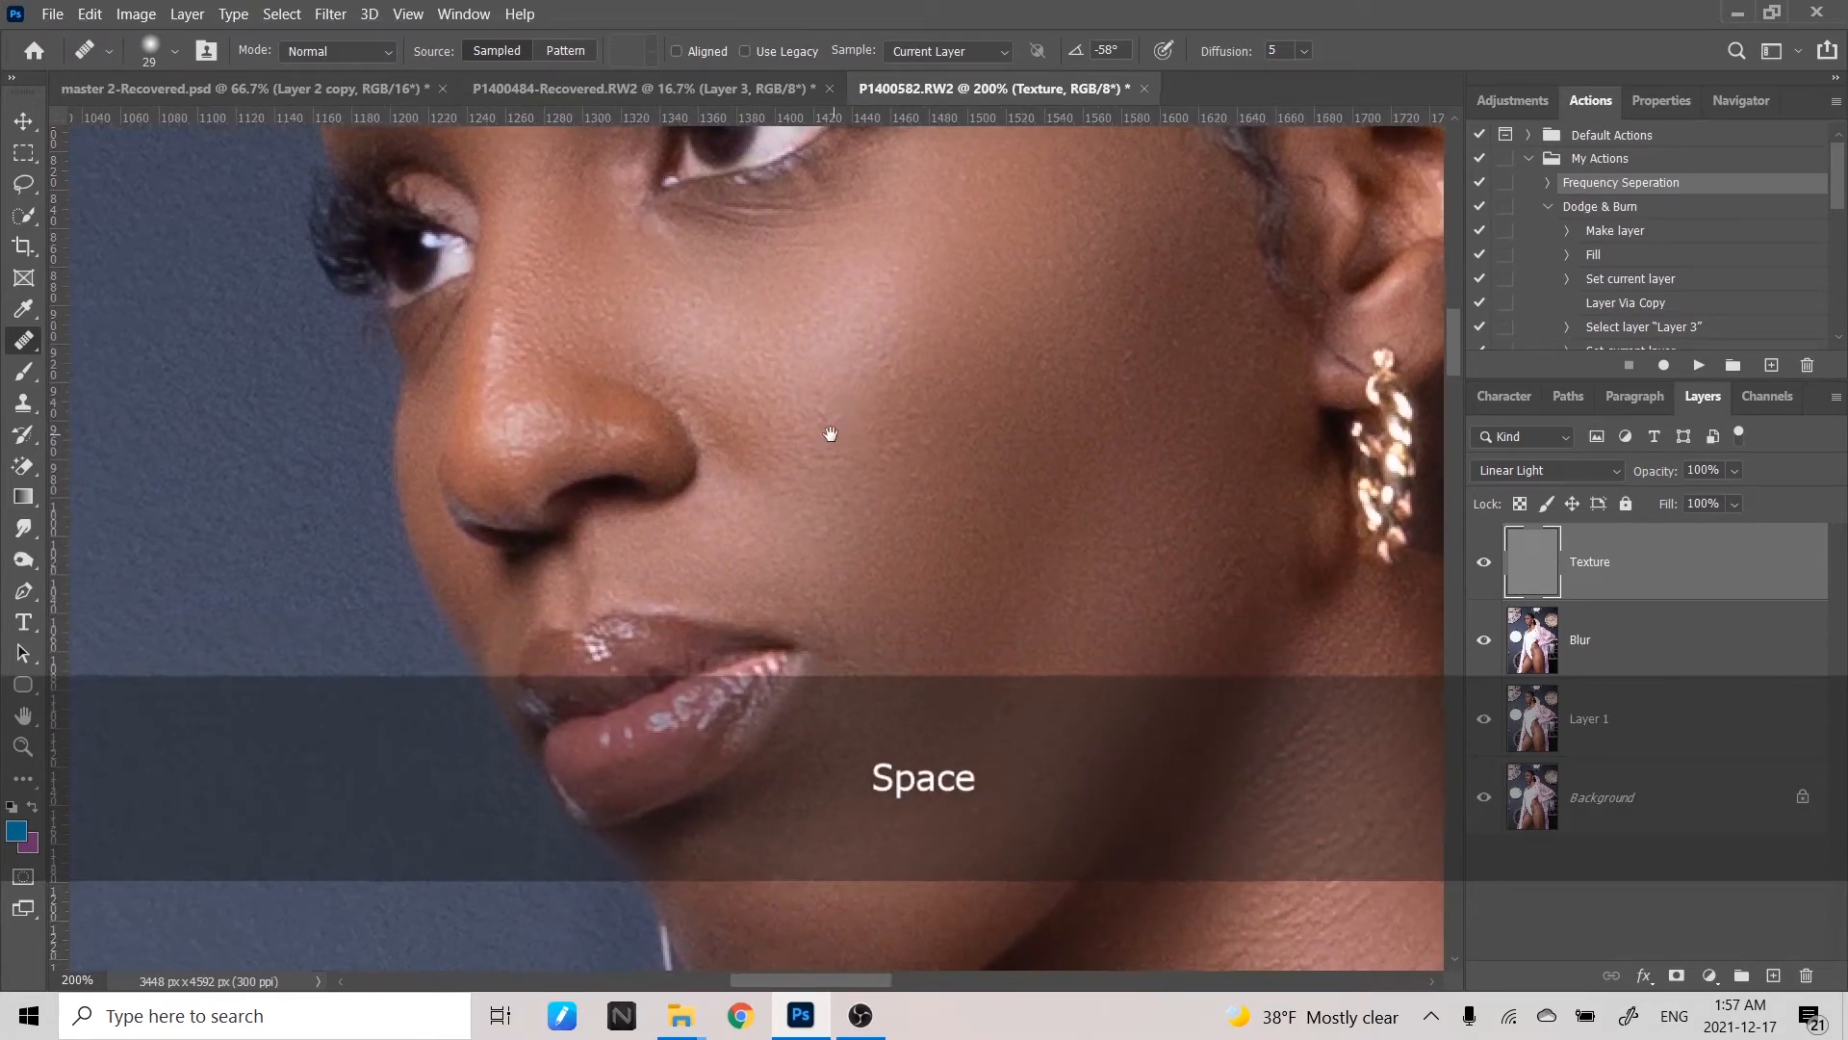
key(alt)
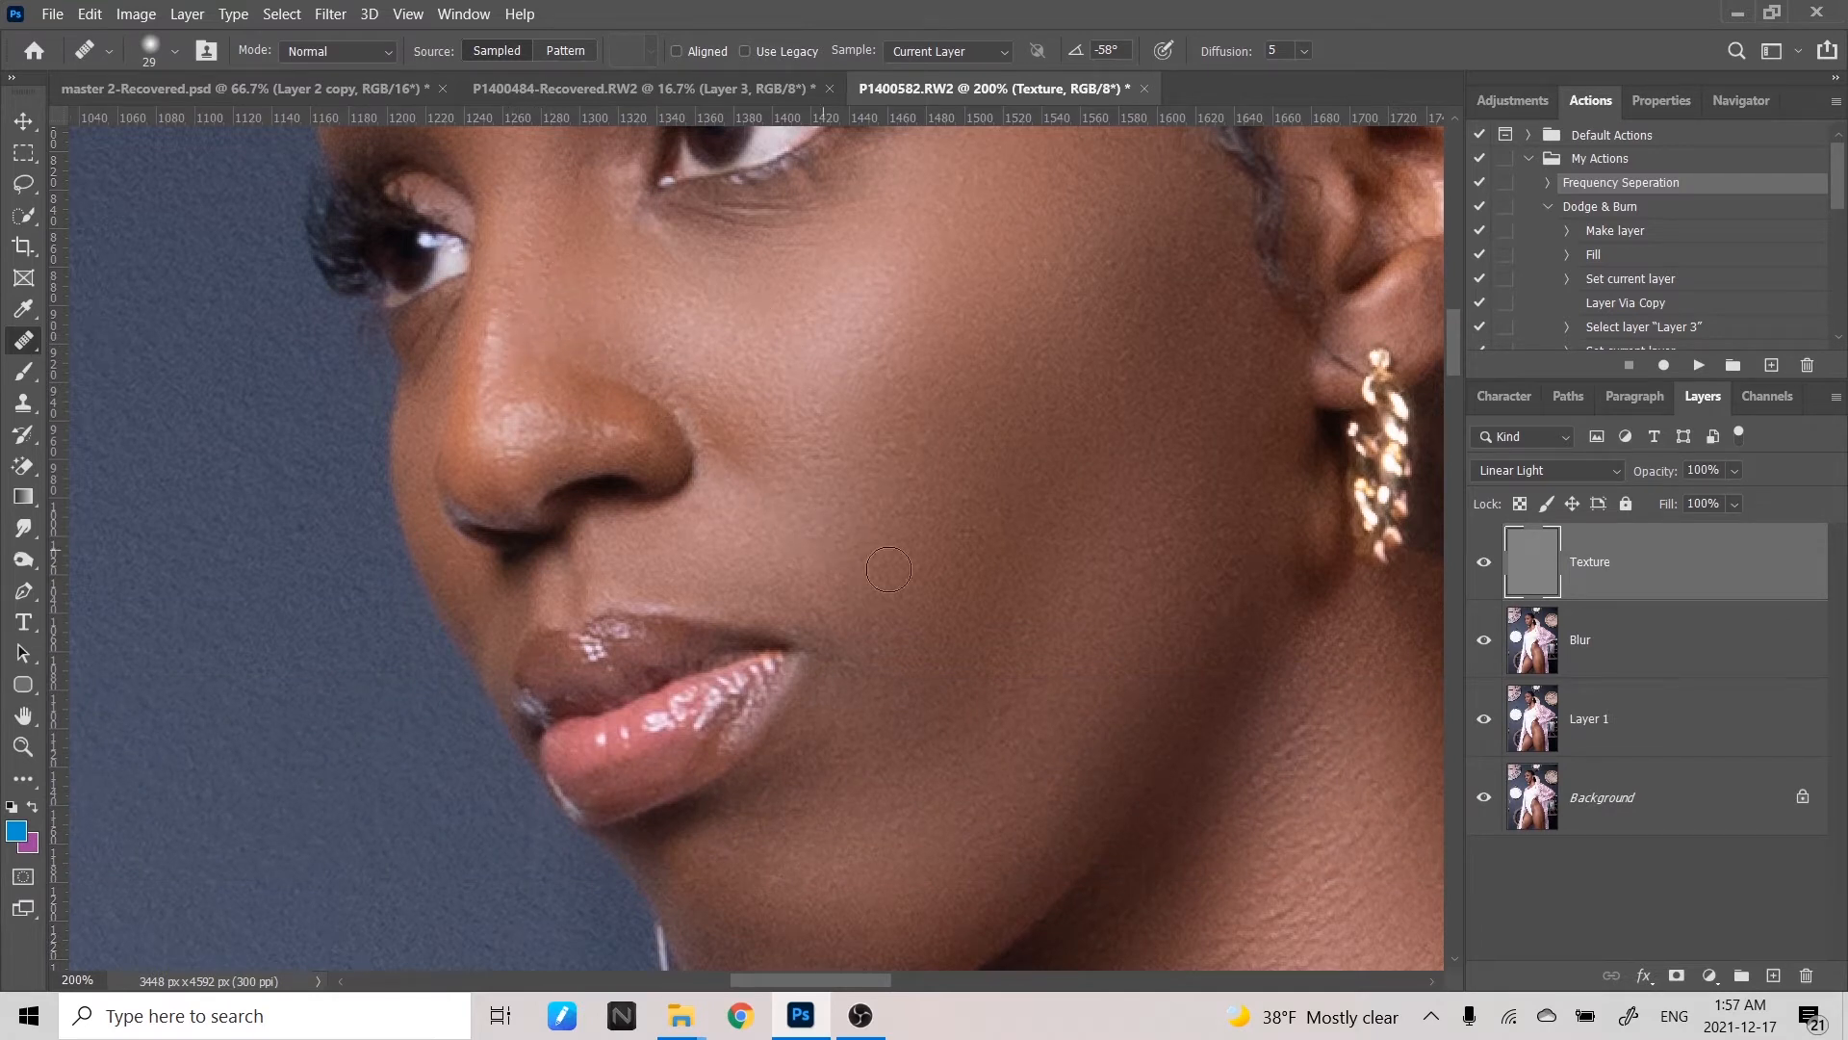
drag(889, 569, 812, 646)
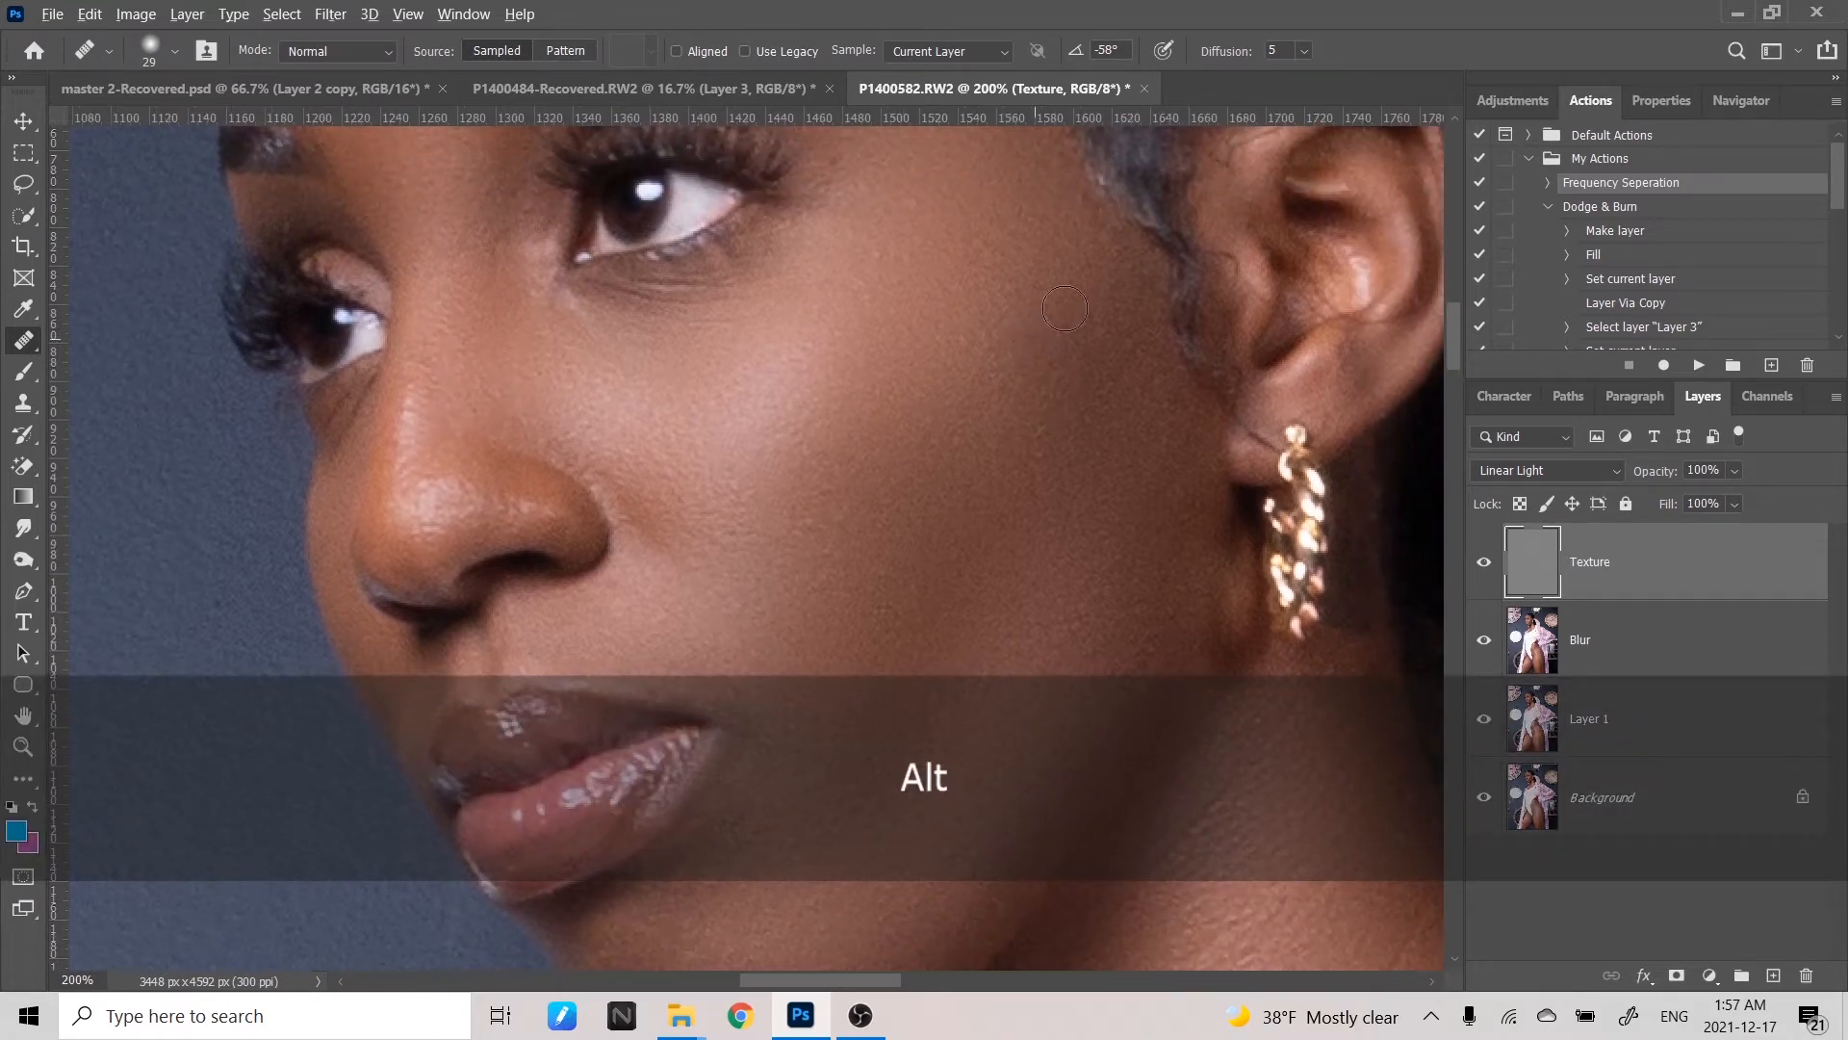
drag(1090, 514, 1040, 260)
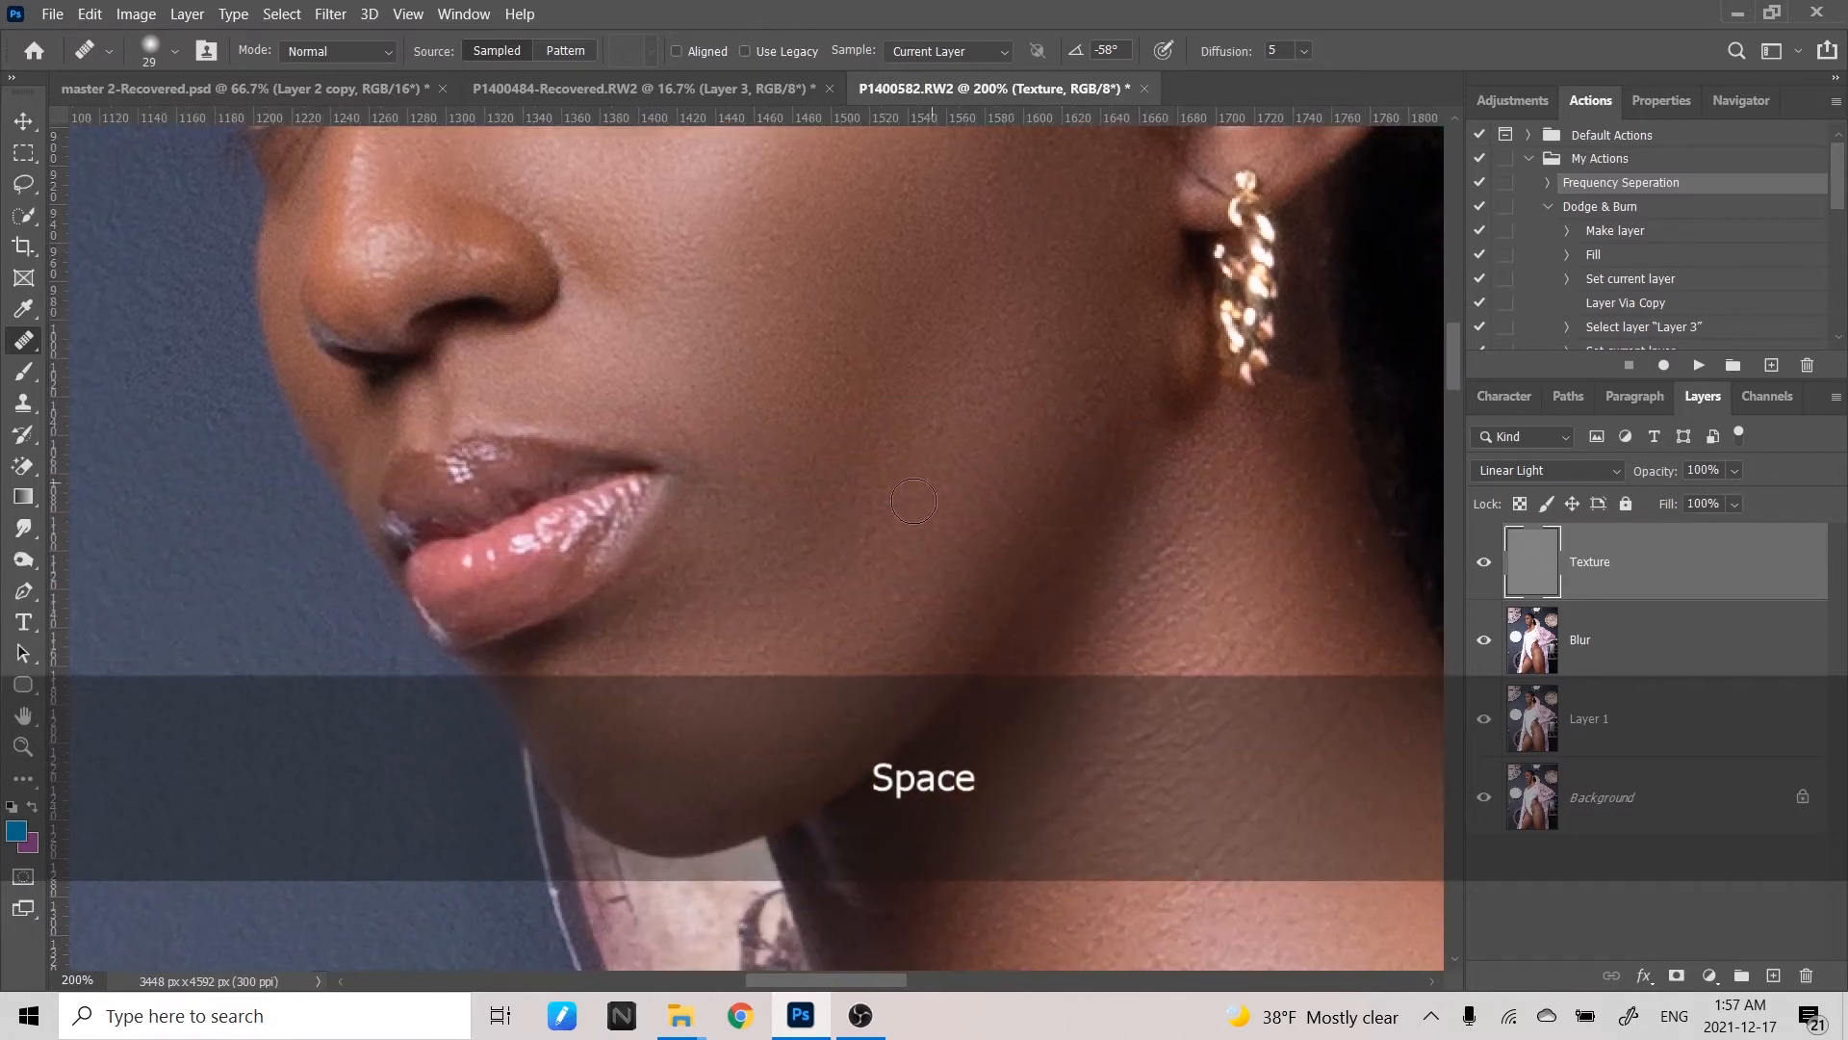
- Enlarge the Healing Brush to 146 pixels for working on the outer thigh
drag(910, 514, 1023, 173)
key(ctrl+minus)
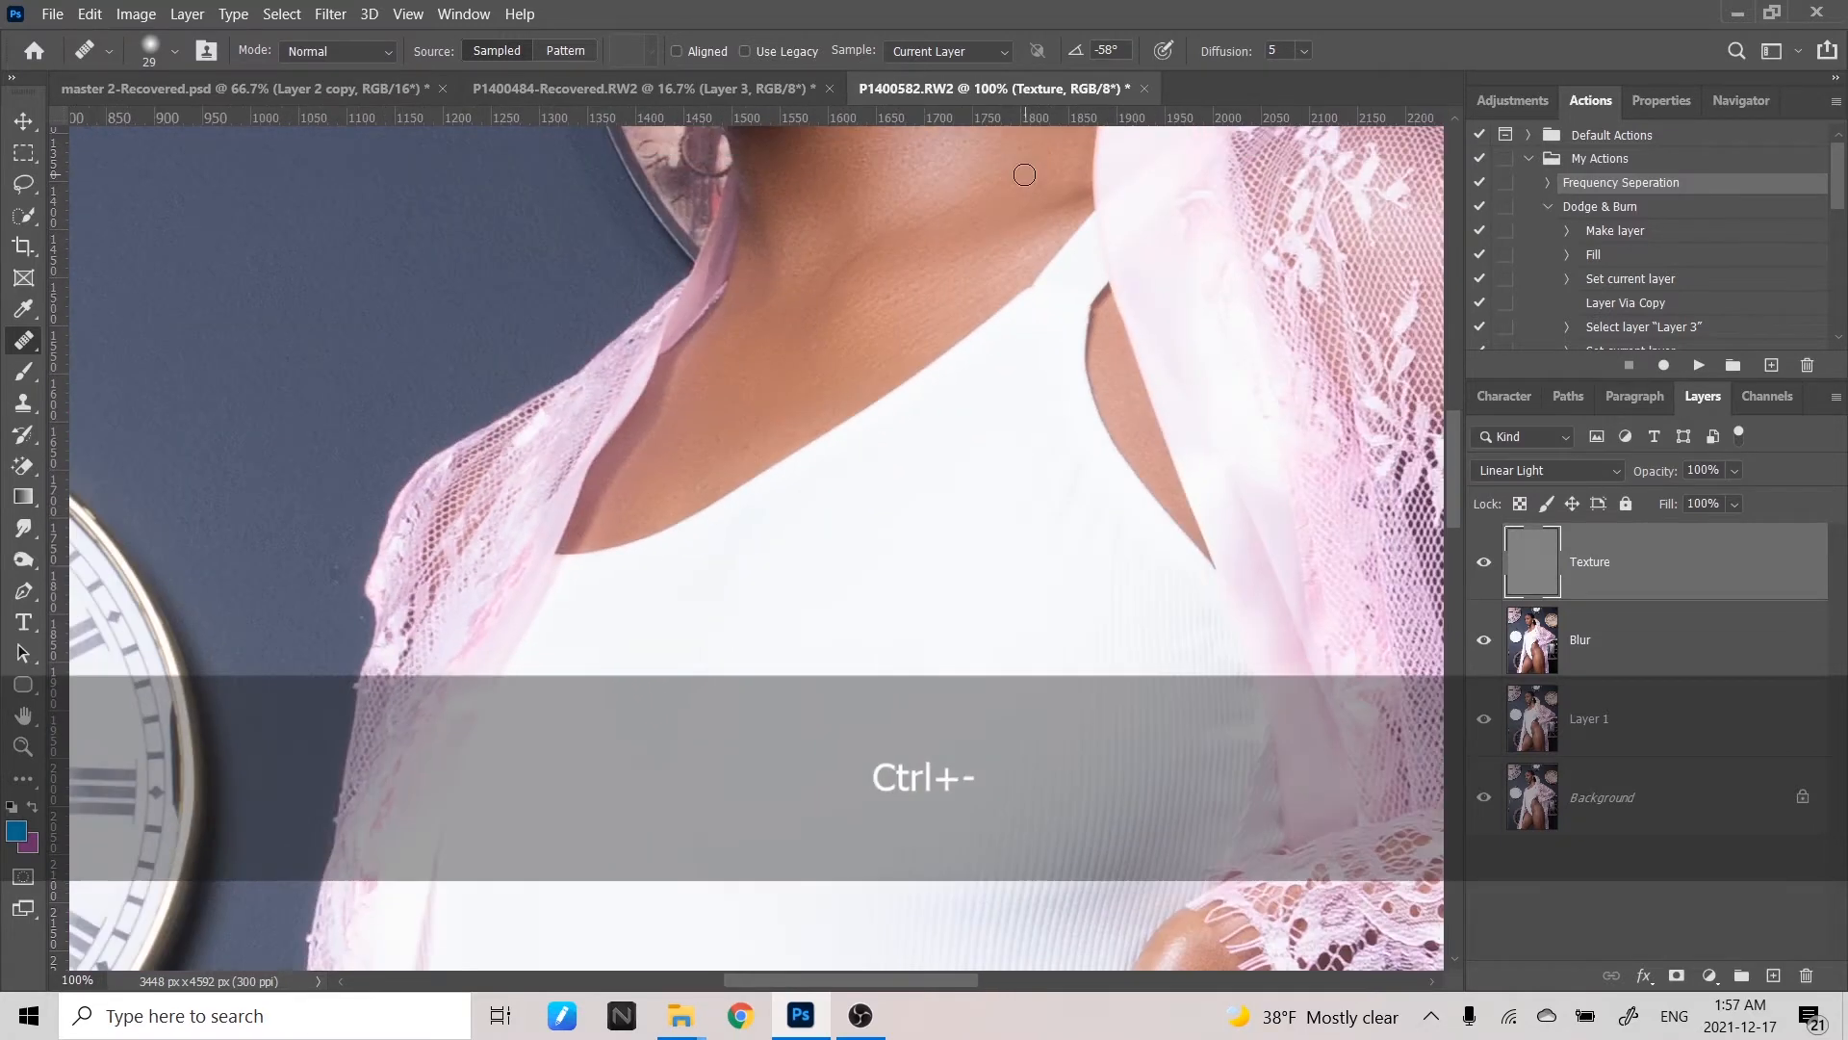
drag(1067, 598, 963, 288)
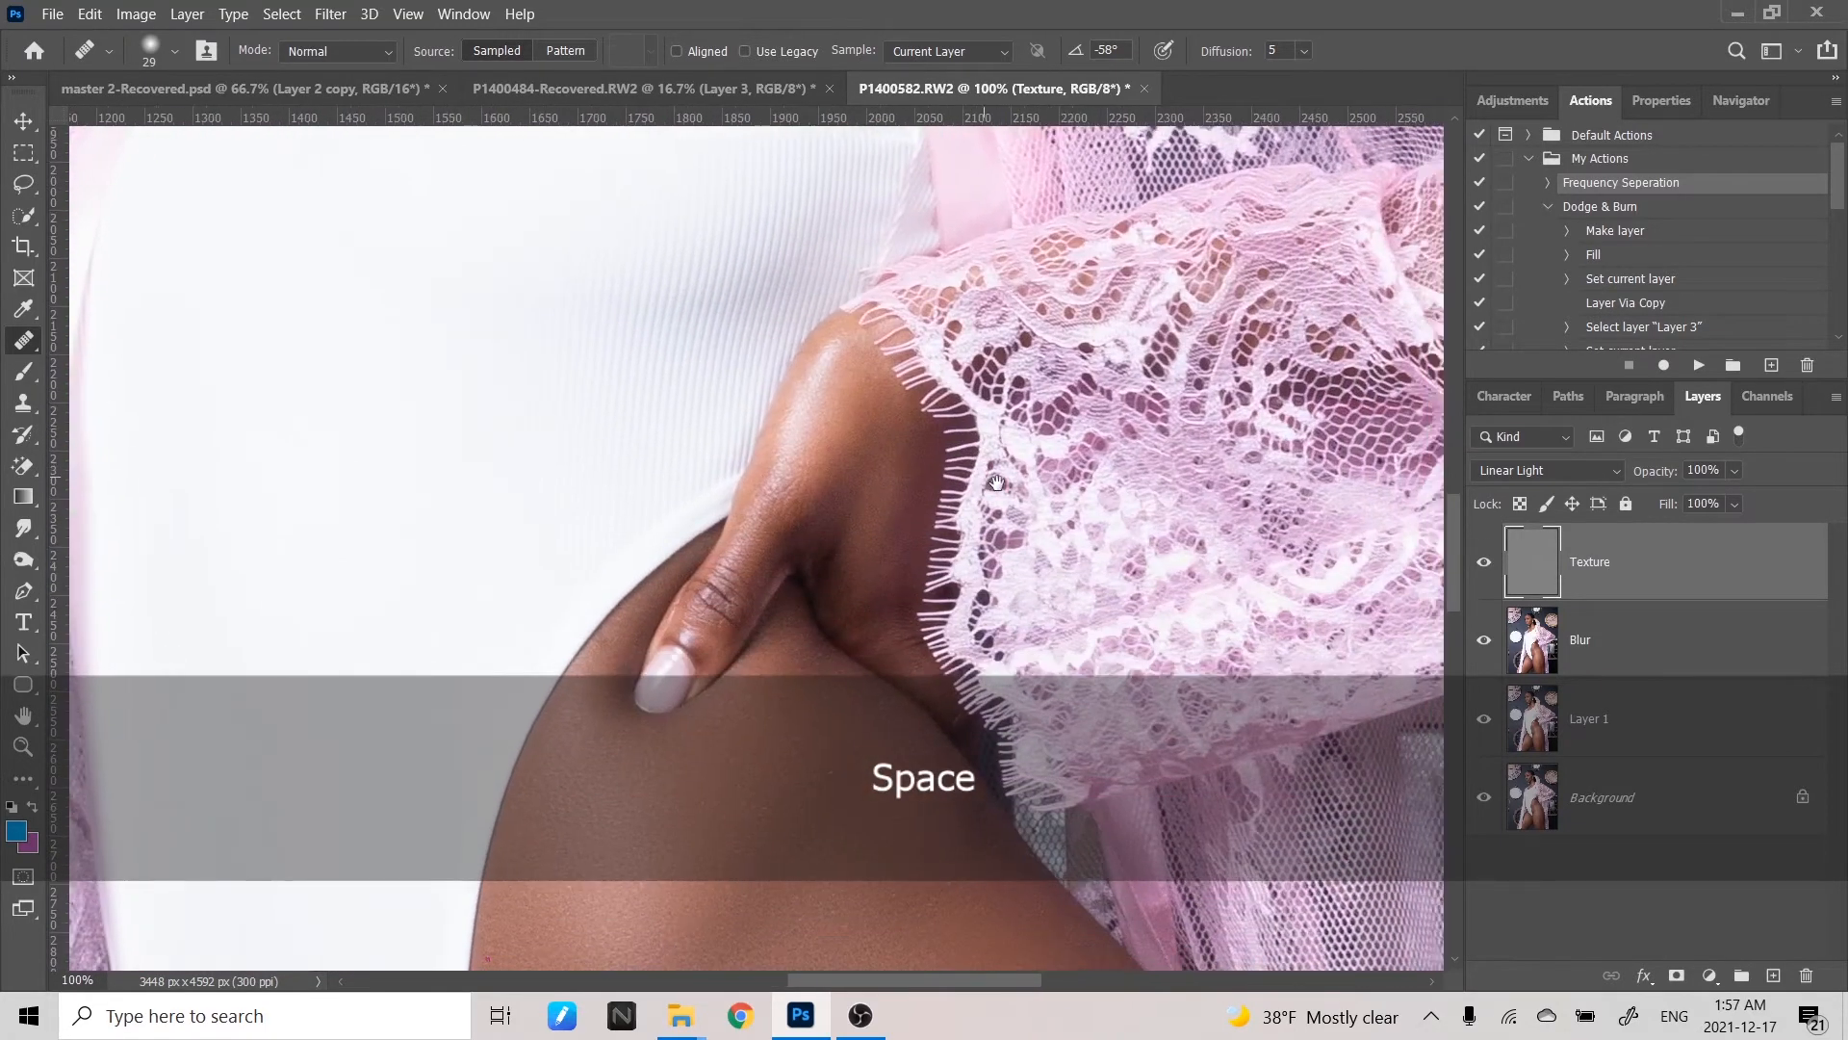
drag(996, 481, 1012, 181)
drag(1069, 436, 1068, 212)
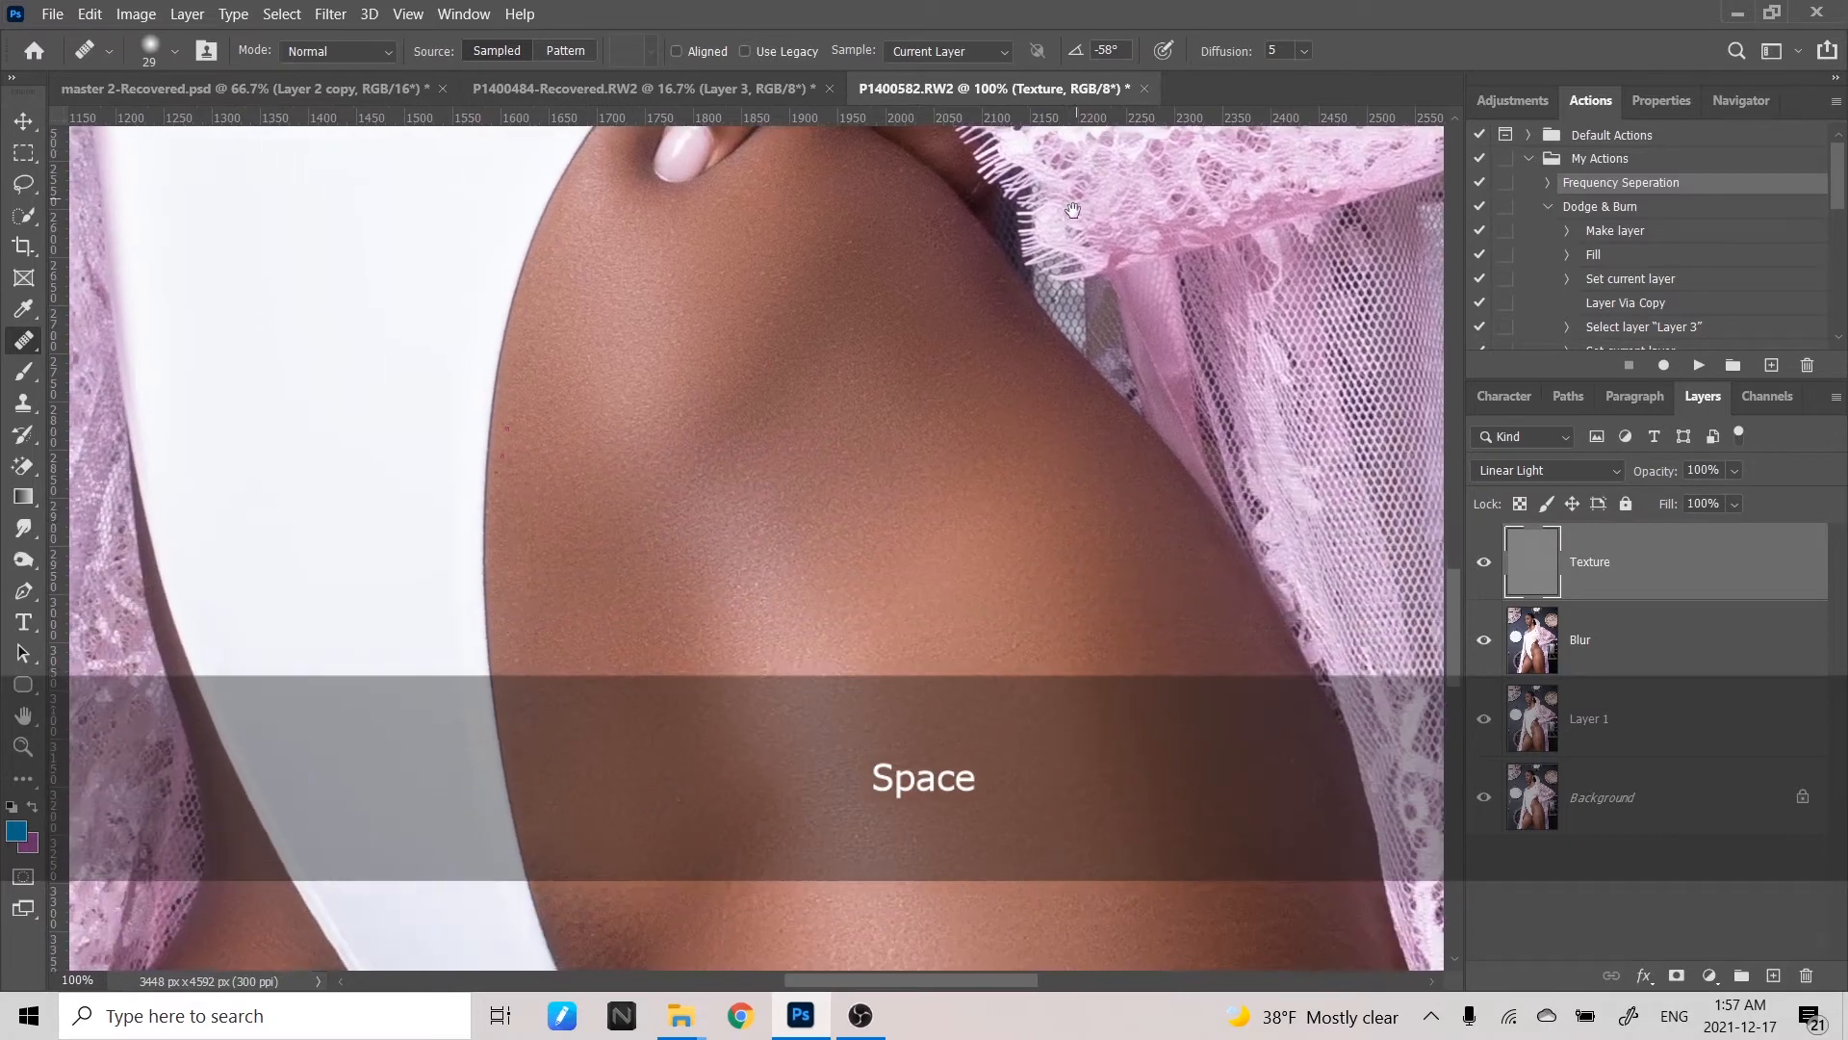
drag(869, 395, 903, 268)
mouse_move(1019, 553)
mouse_down()
mouse_move(1020, 388)
mouse_move(909, 306)
mouse_move(792, 400)
mouse_up()
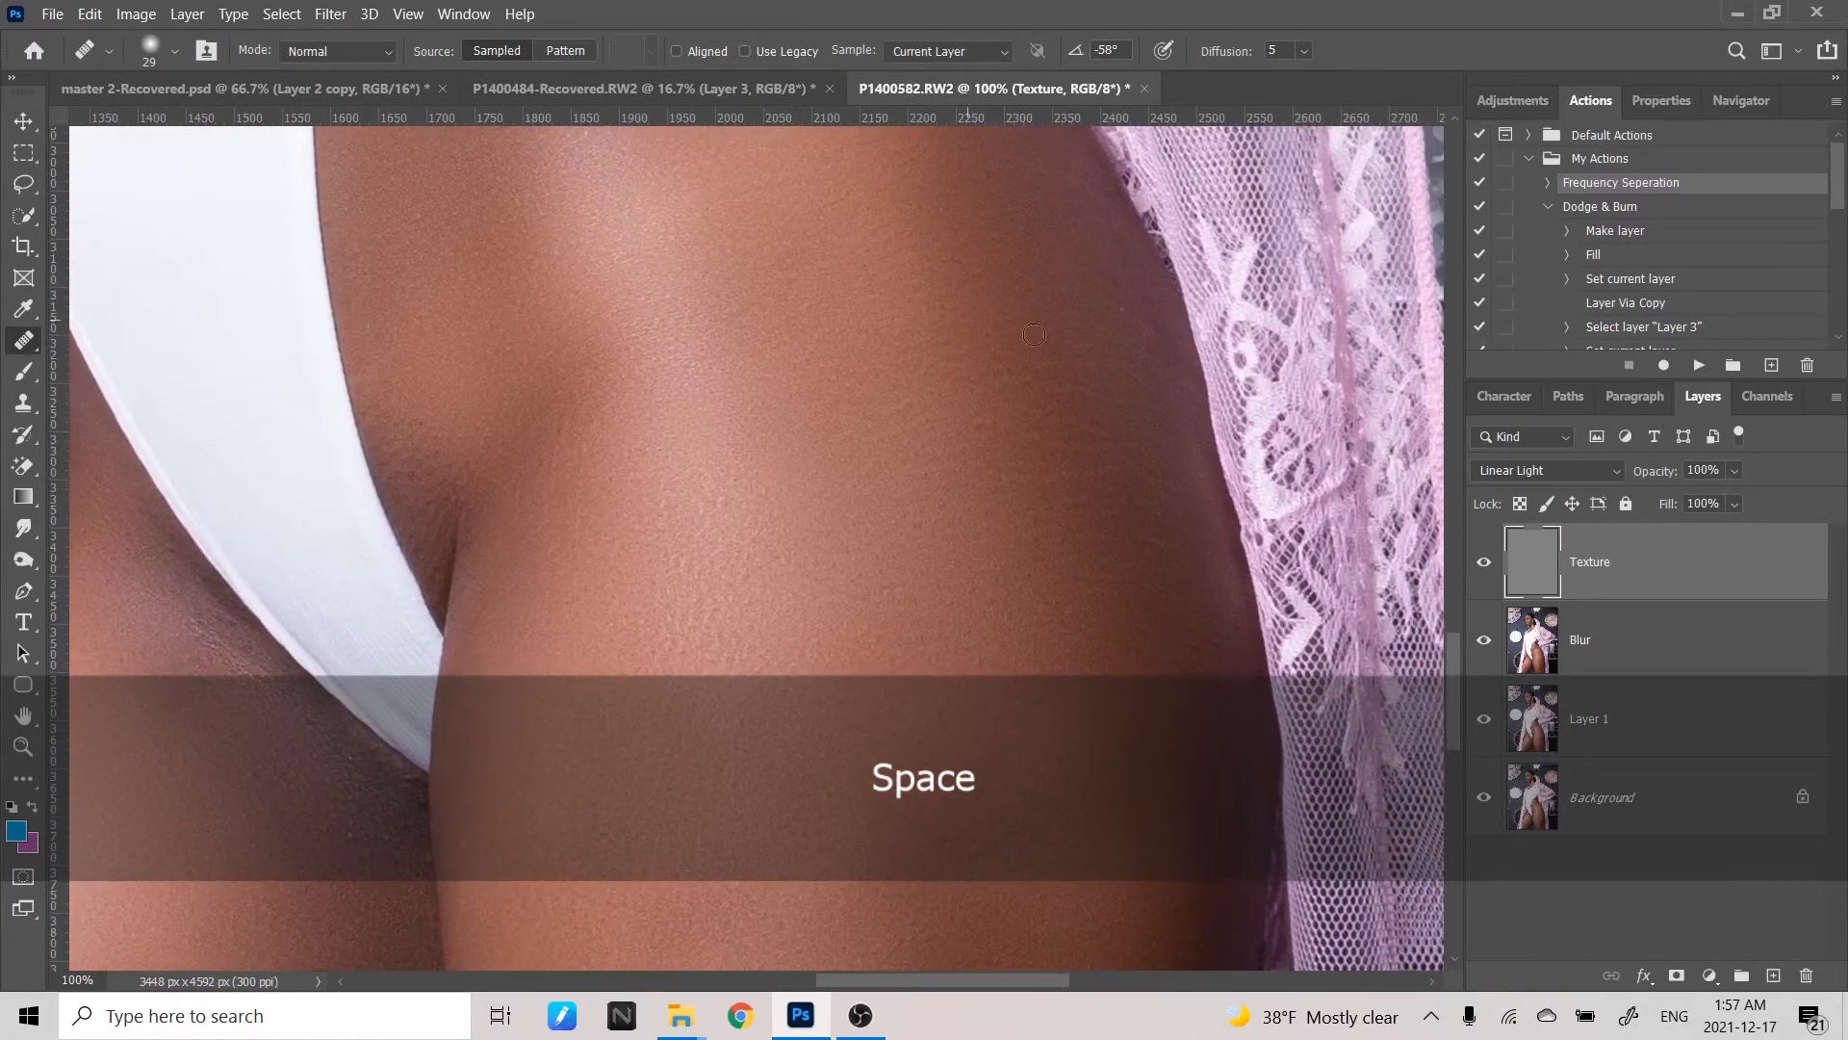
drag(916, 367, 1021, 361)
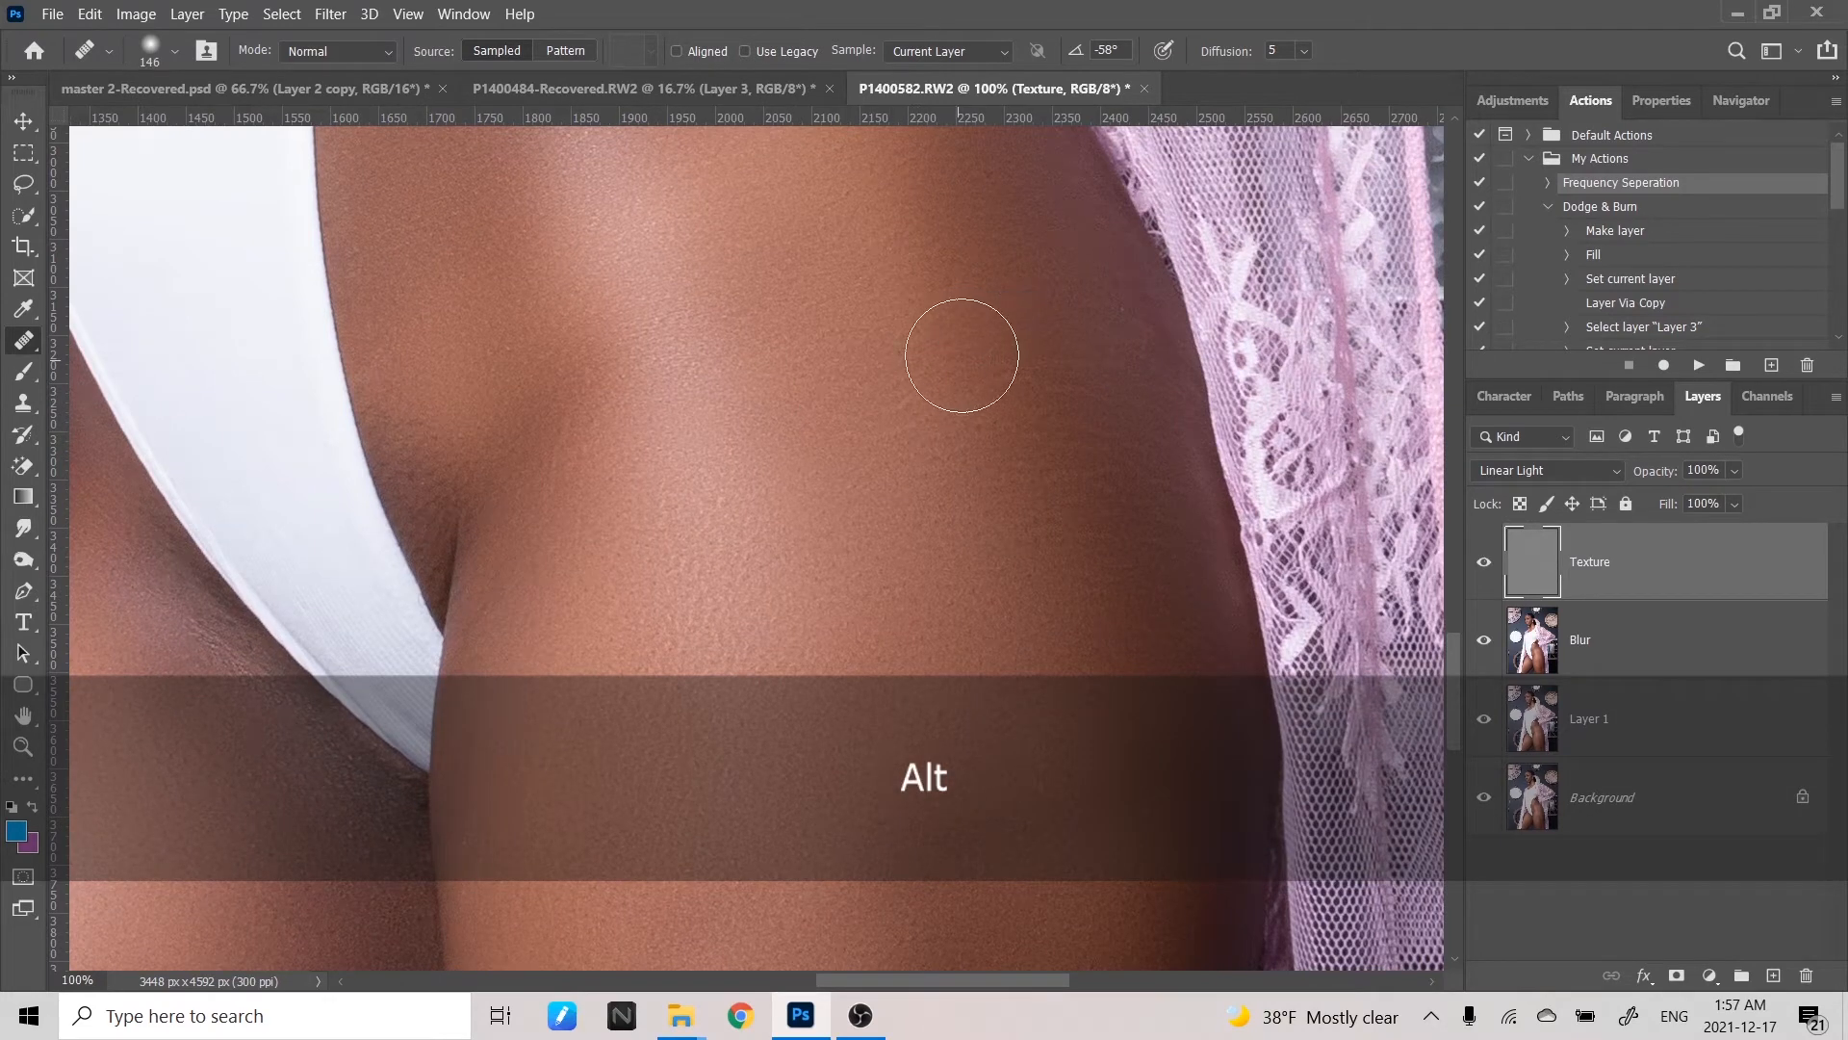
- Try to heal the creased skin on the outer thigh with texture sampled from the middle of the thigh
click(788, 449)
click(1123, 438)
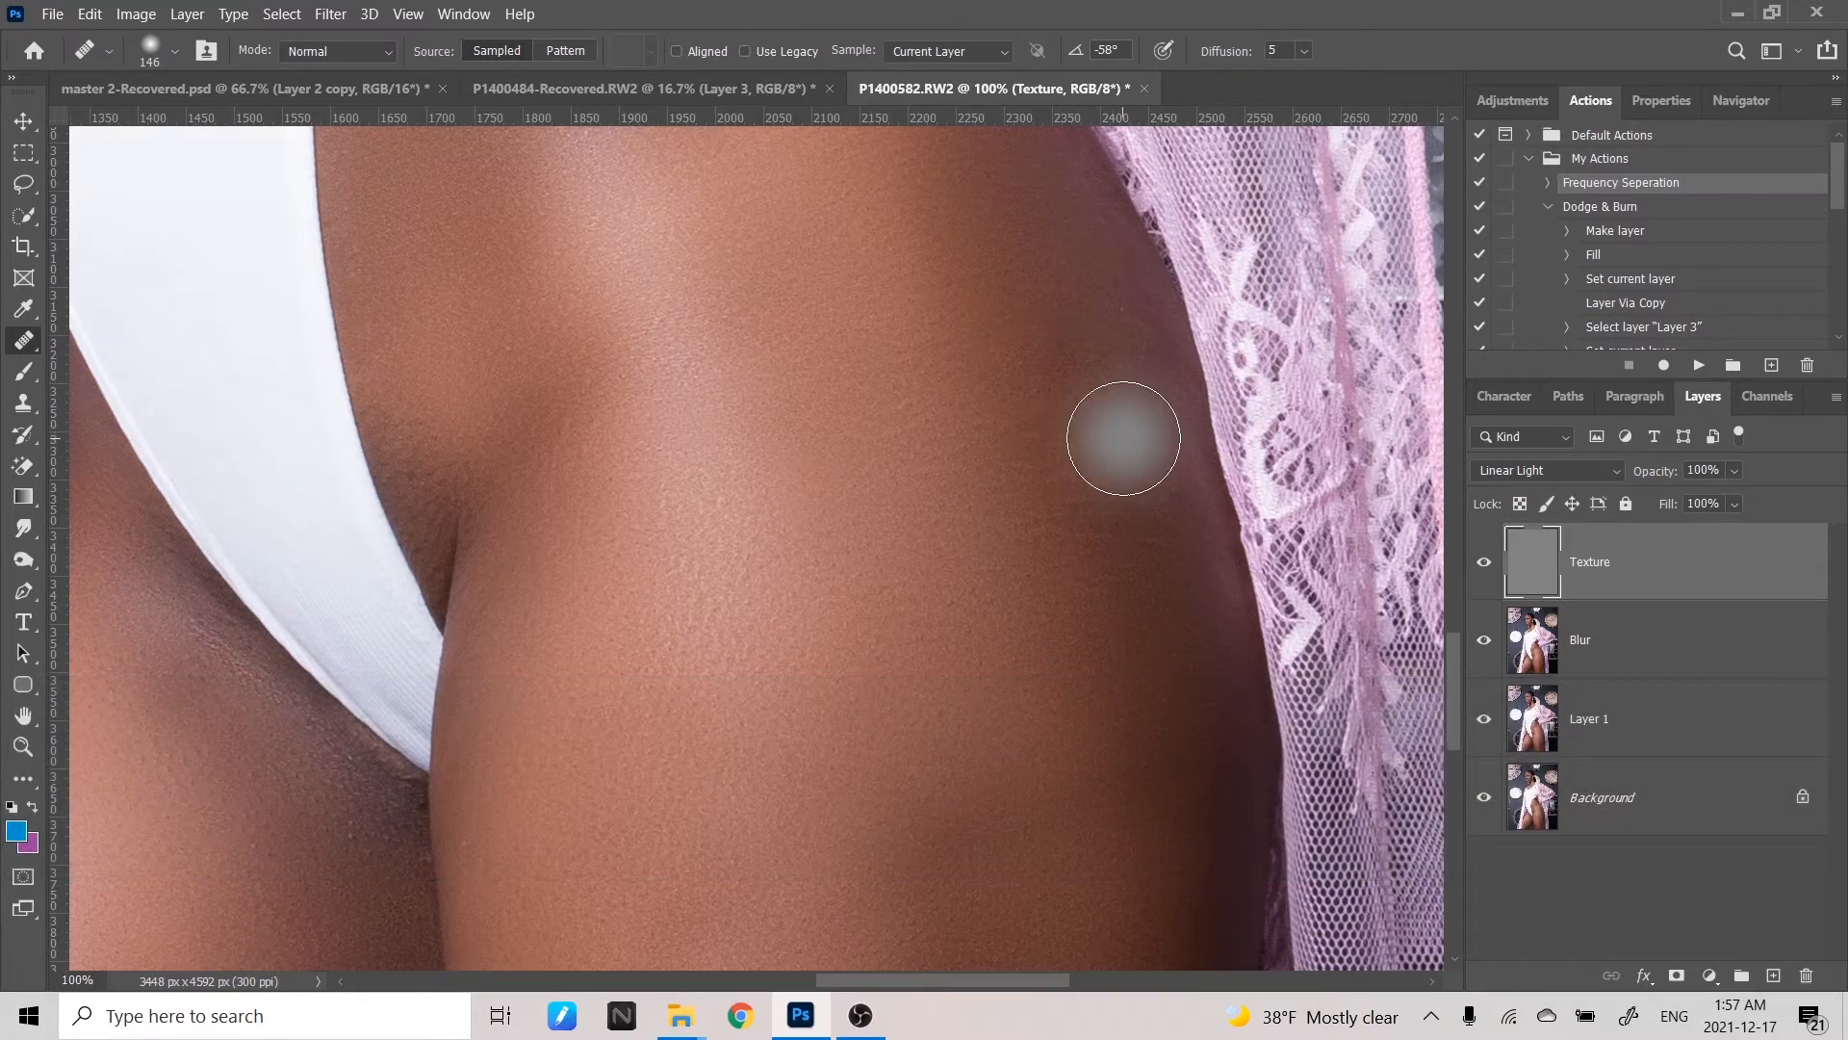
key(ctrl+z)
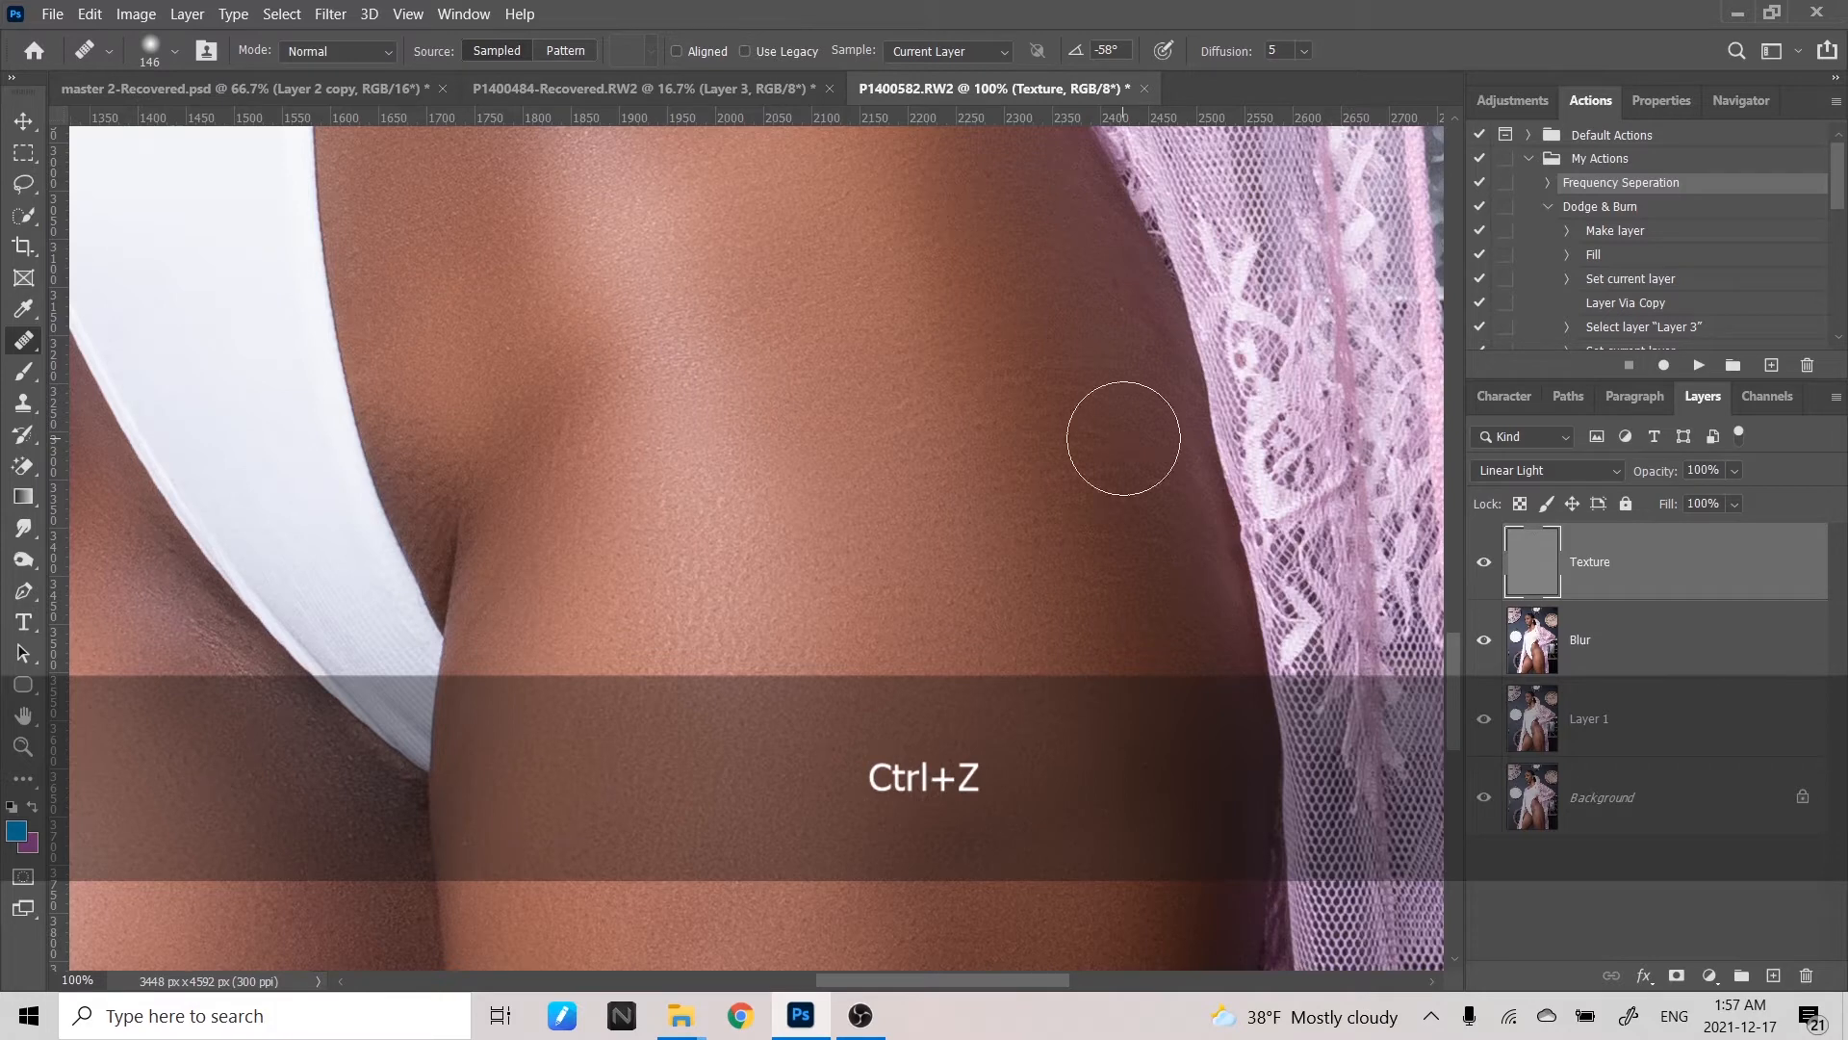
- Heal the creased skin on the outer thigh of the Texture layer with texture sampled from the upper thigh
drag(1036, 415, 1066, 613)
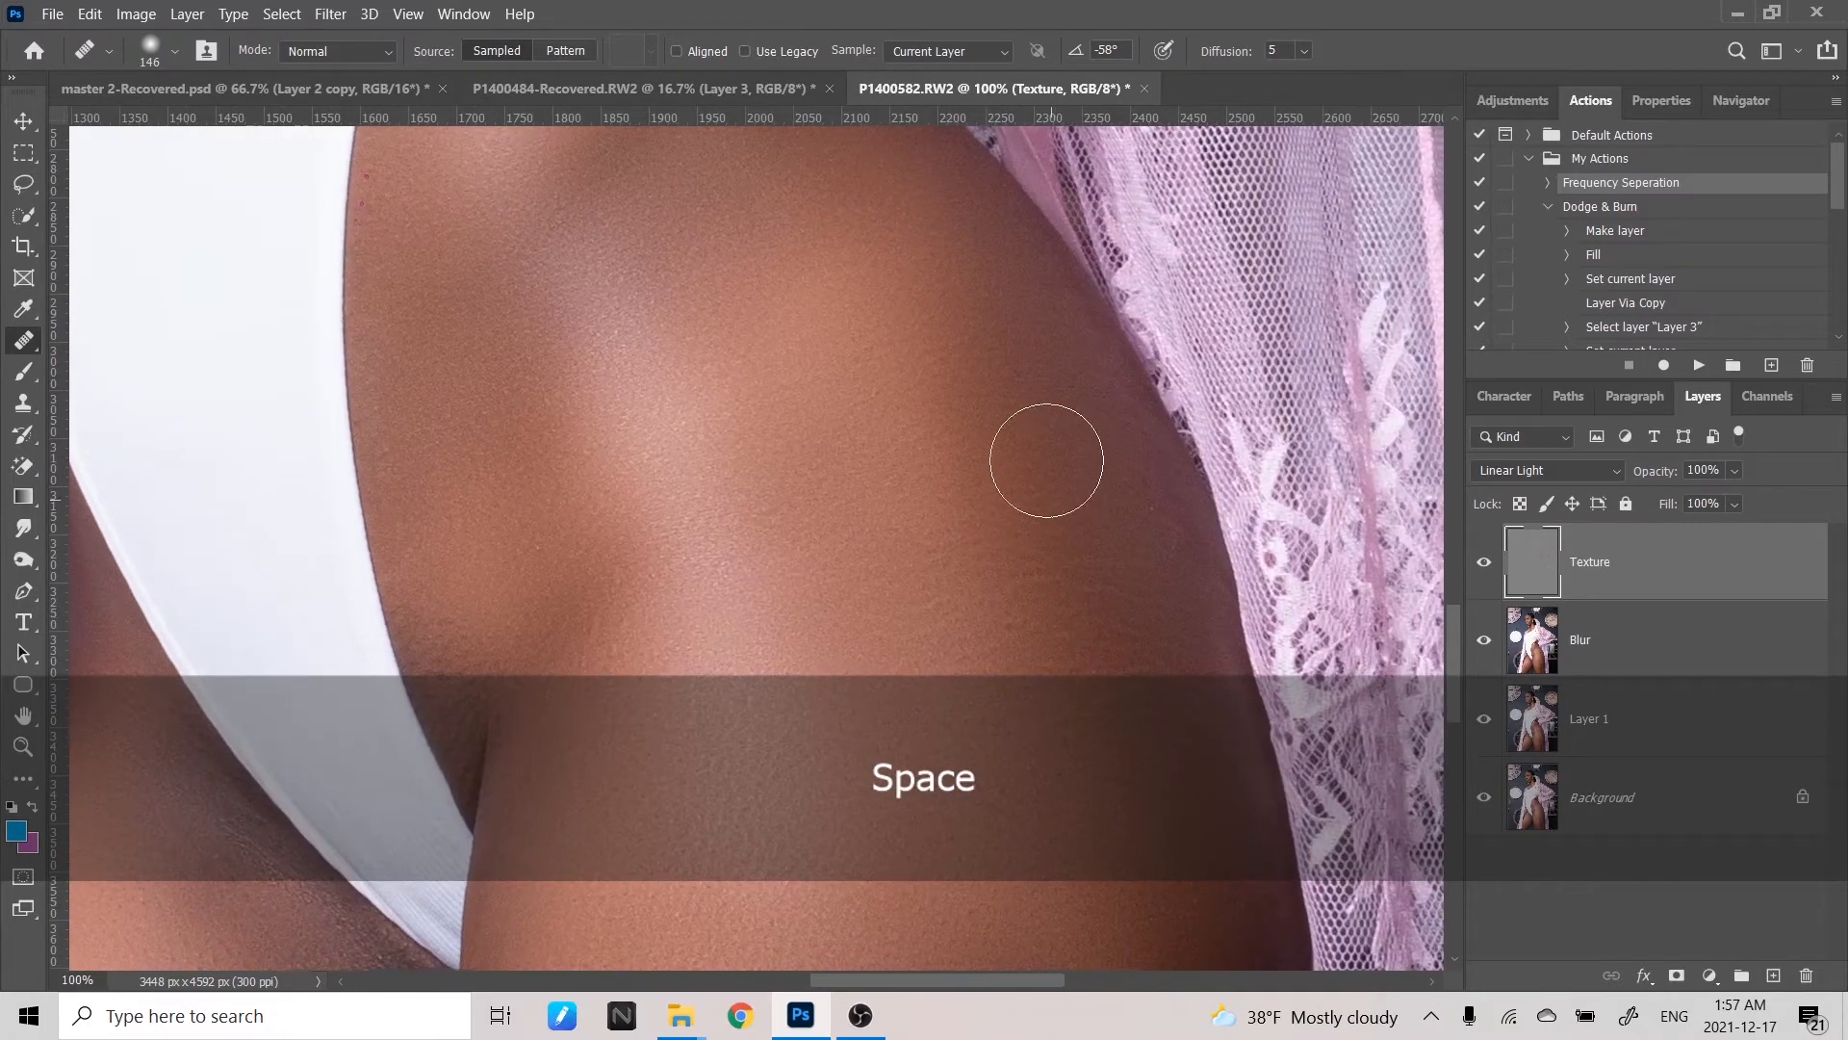
alt+click(1014, 397)
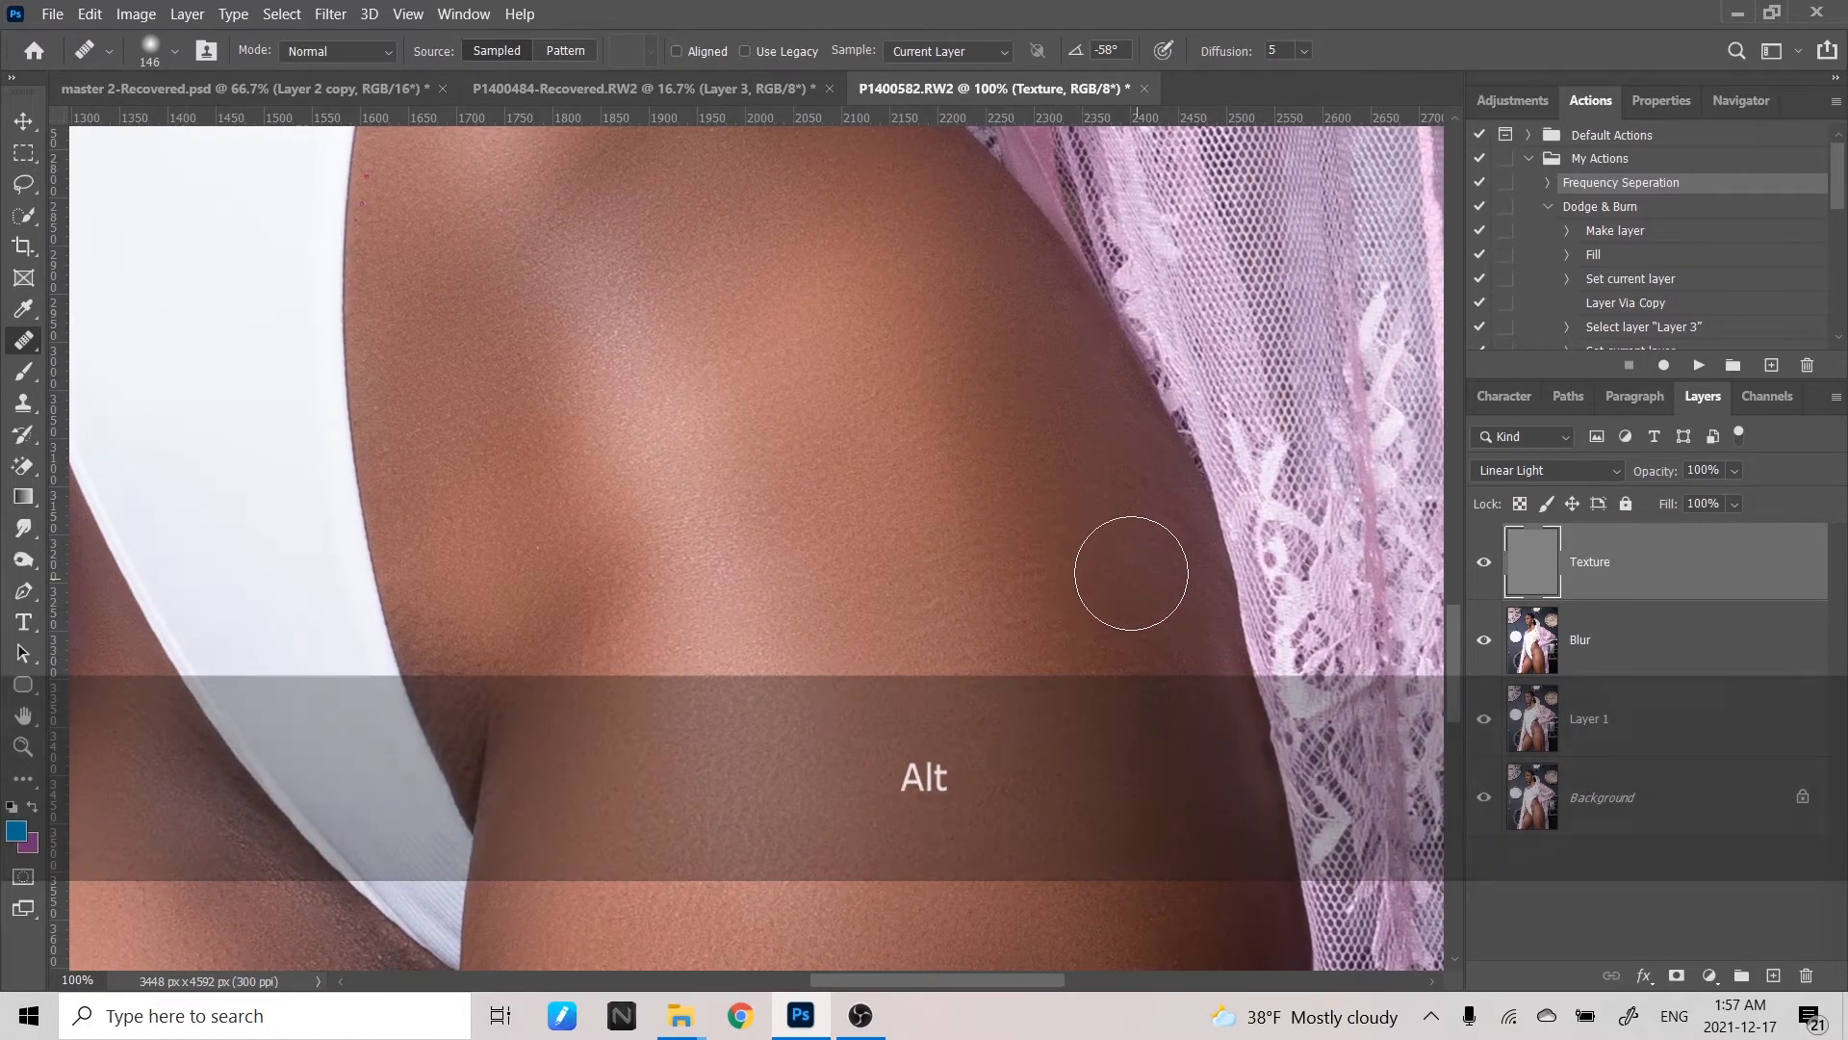
drag(1144, 628, 1072, 499)
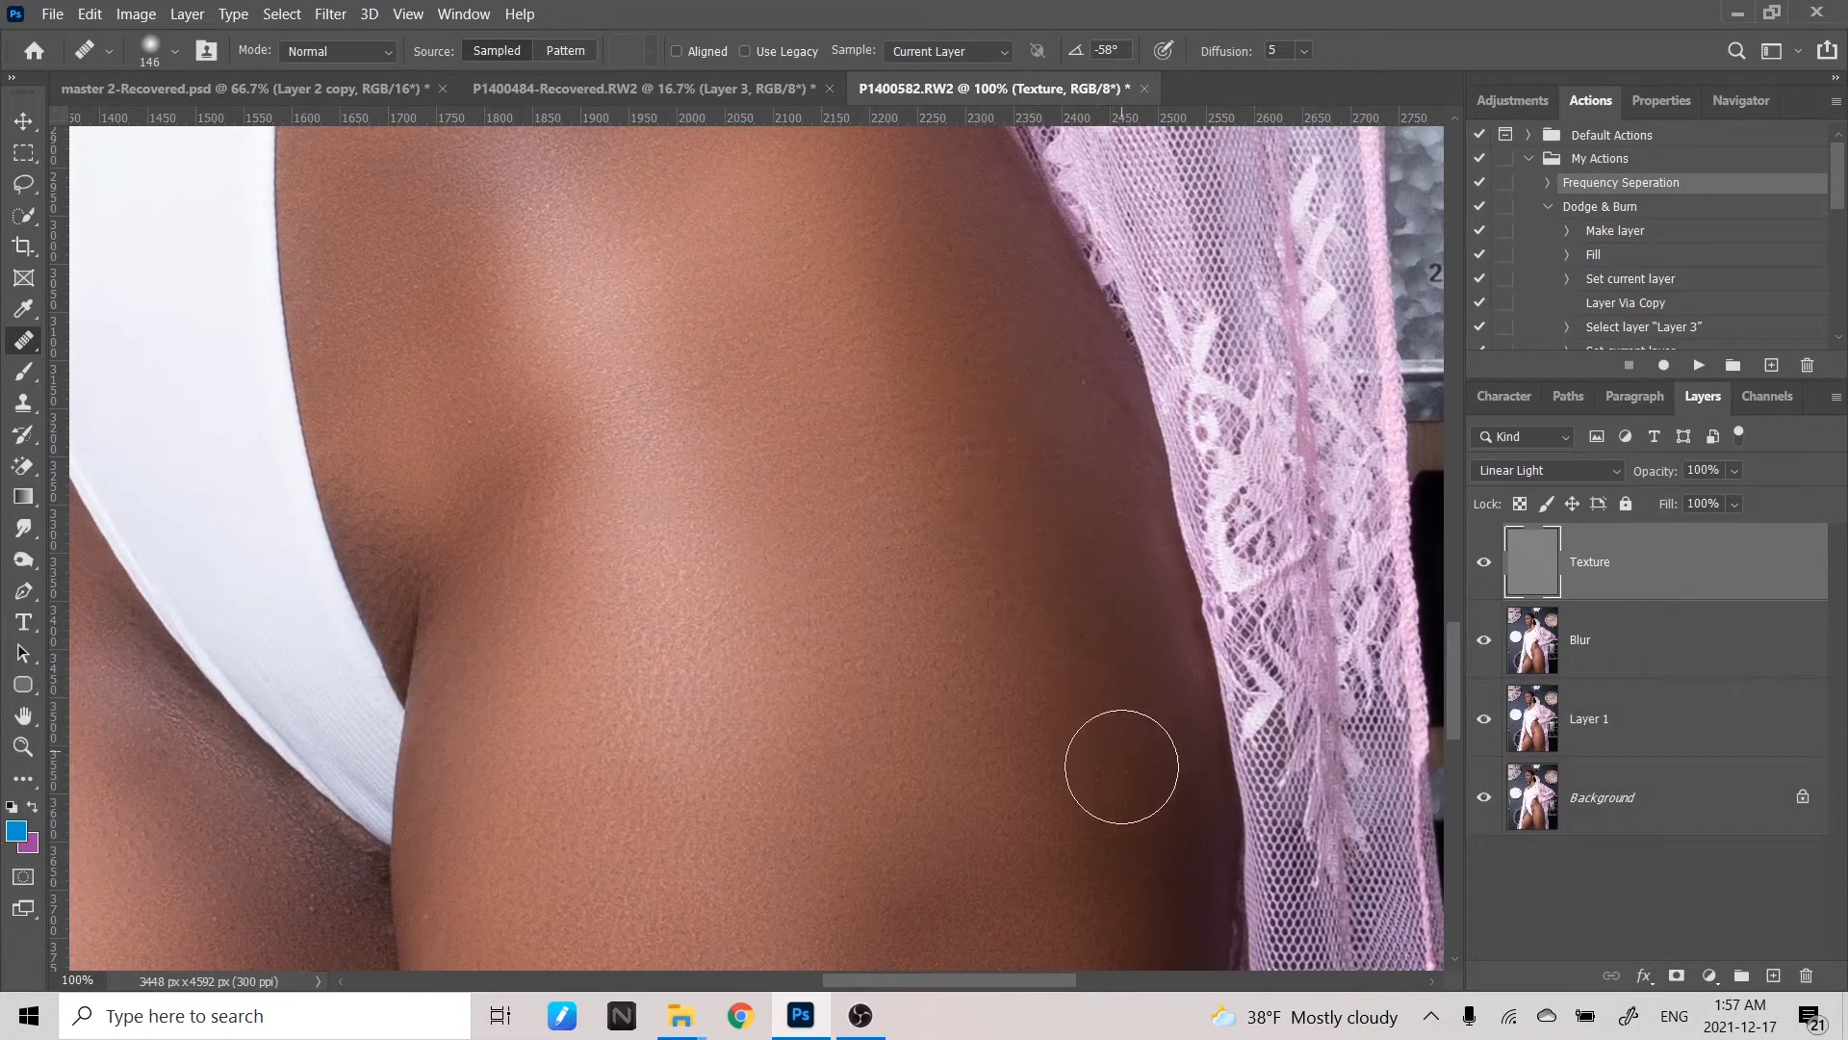
mouse_move(1122, 616)
mouse_down()
mouse_move(1075, 481)
mouse_move(1040, 590)
mouse_move(1031, 562)
mouse_move(1164, 627)
mouse_move(1134, 586)
mouse_move(1168, 610)
mouse_up()
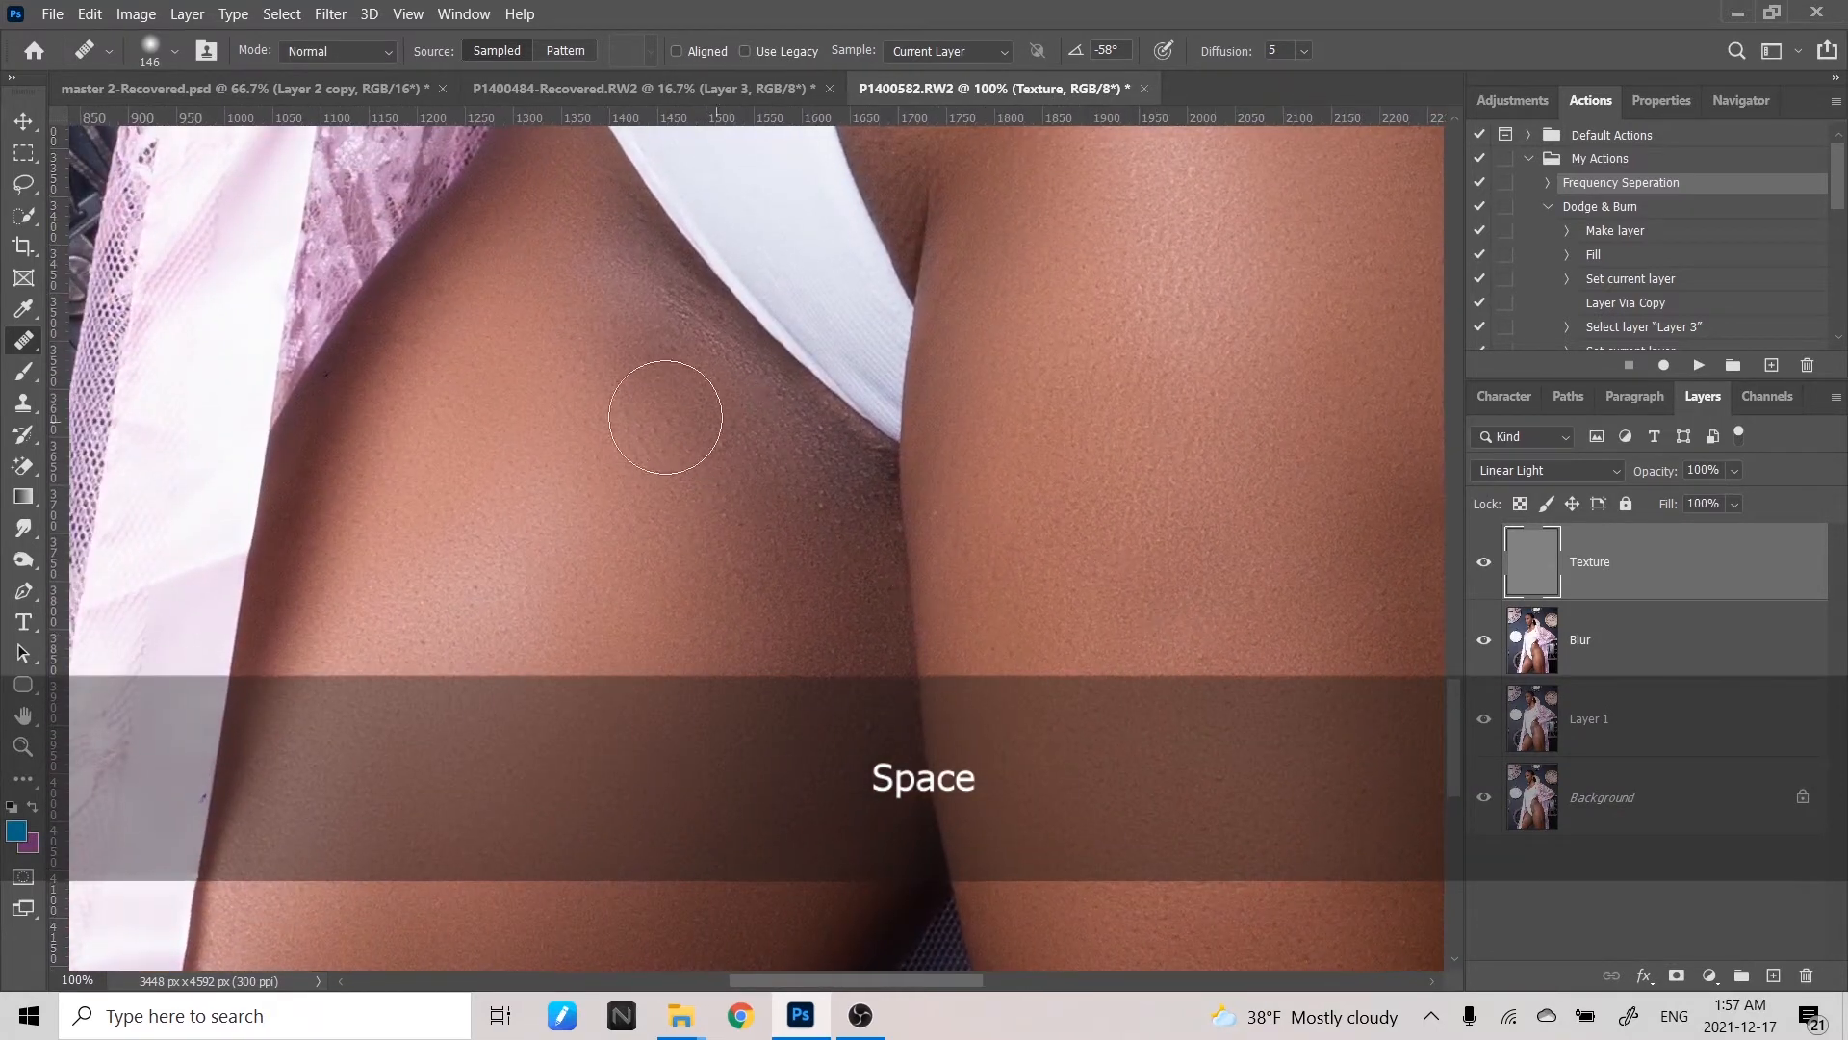
- Heal the rough texture on the inner thigh beside the bodysuit edge with the Healing Brush at 84 pixels
key(super)
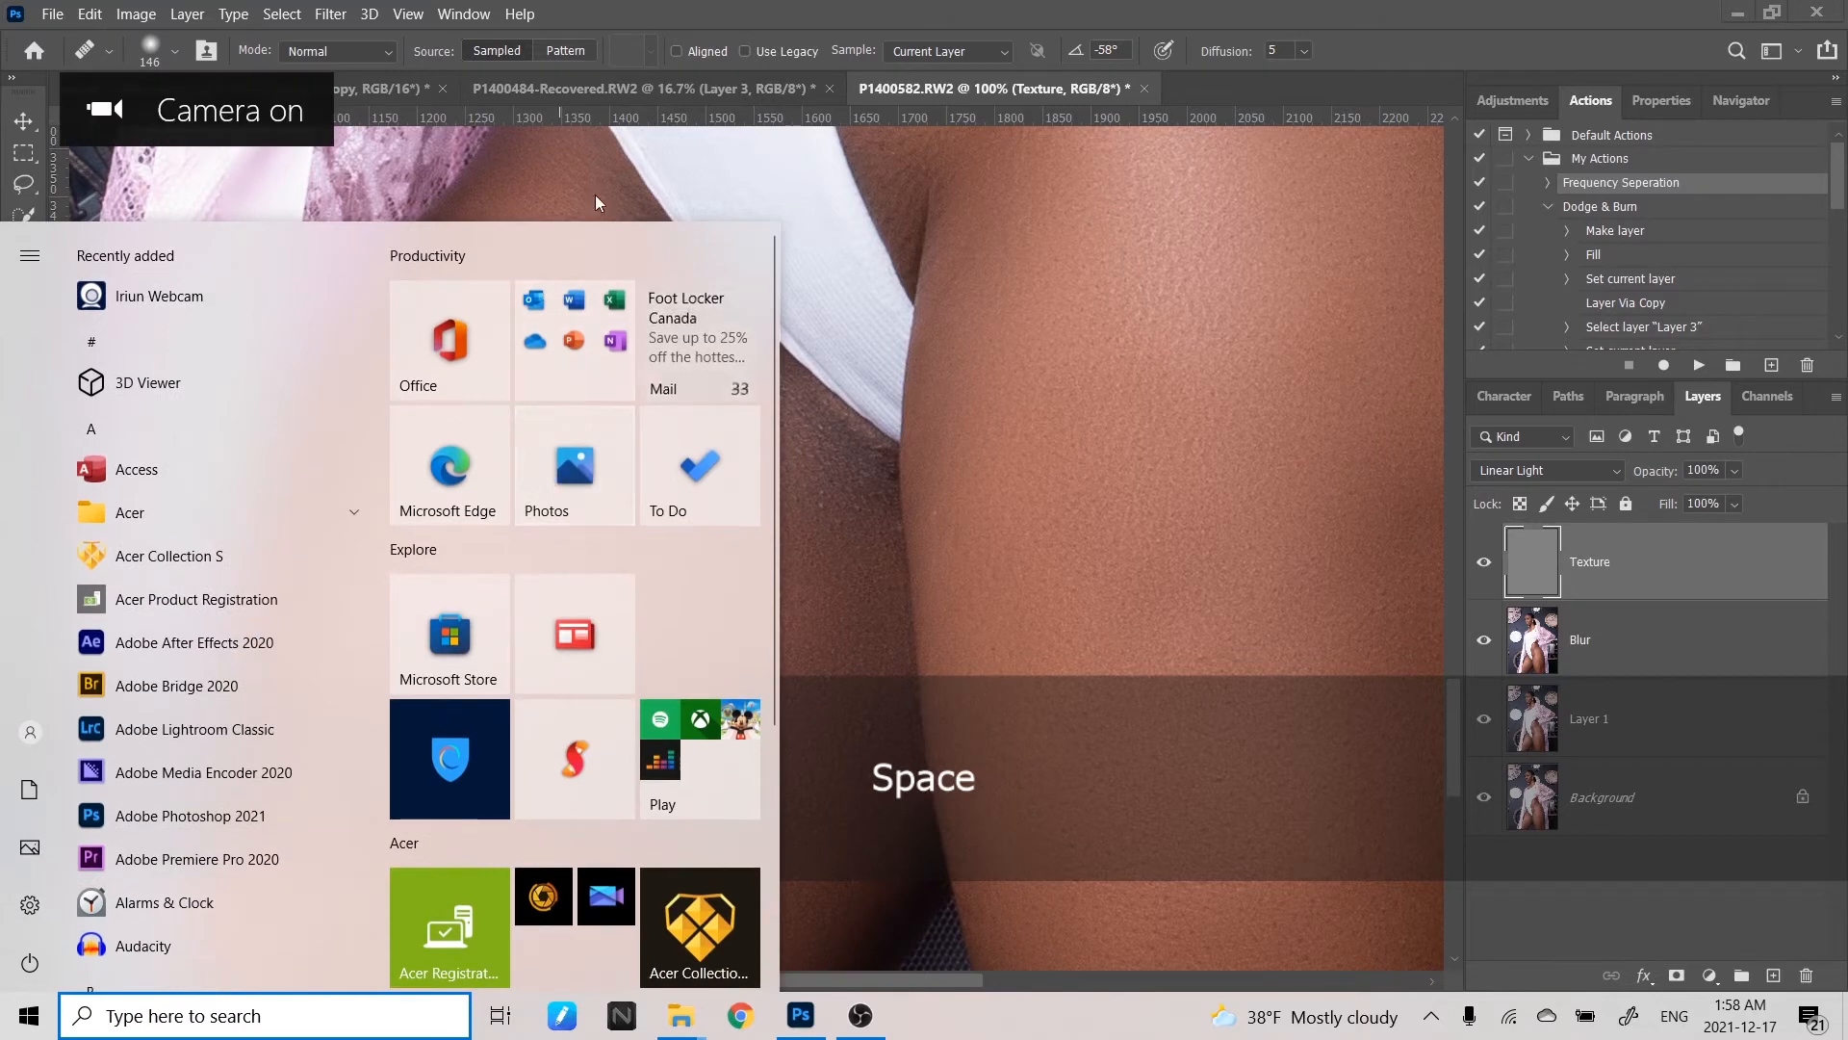
click(794, 7)
key(alt)
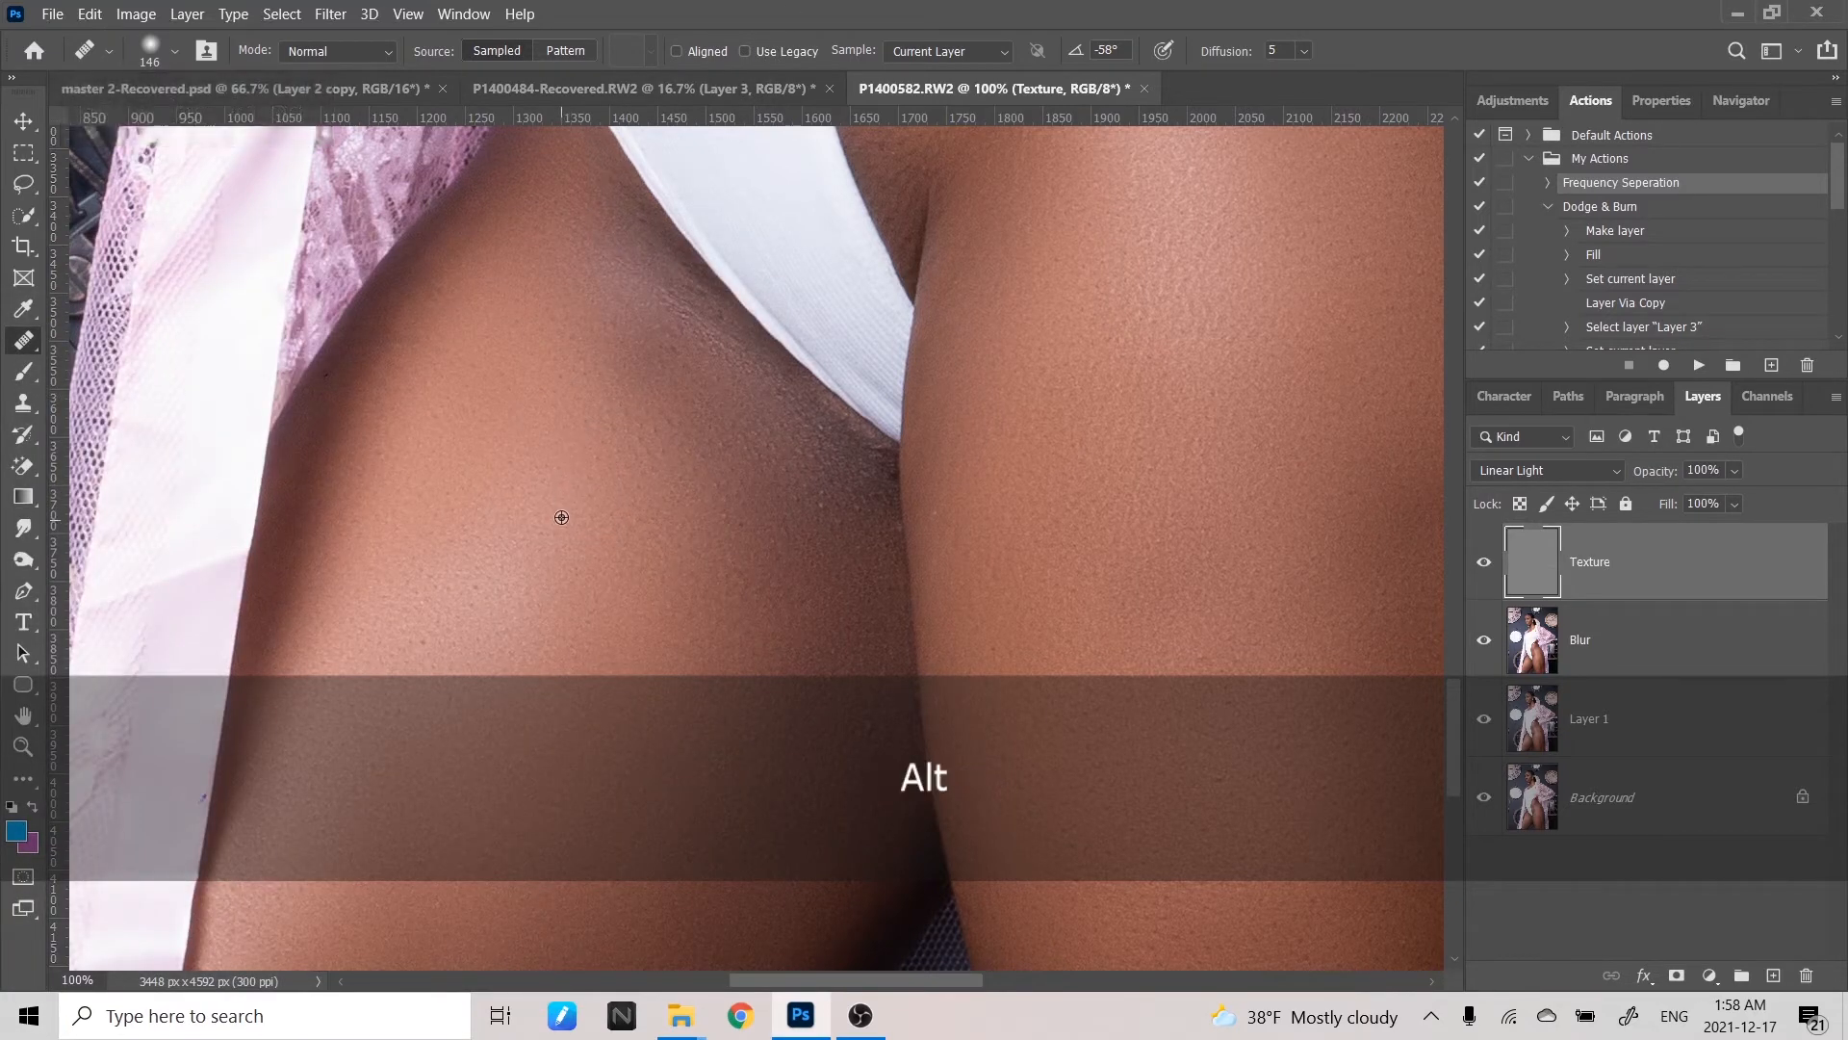
alt+right_click(570, 490)
mouse_move(628, 243)
mouse_down()
mouse_move(620, 228)
mouse_move(663, 276)
mouse_up()
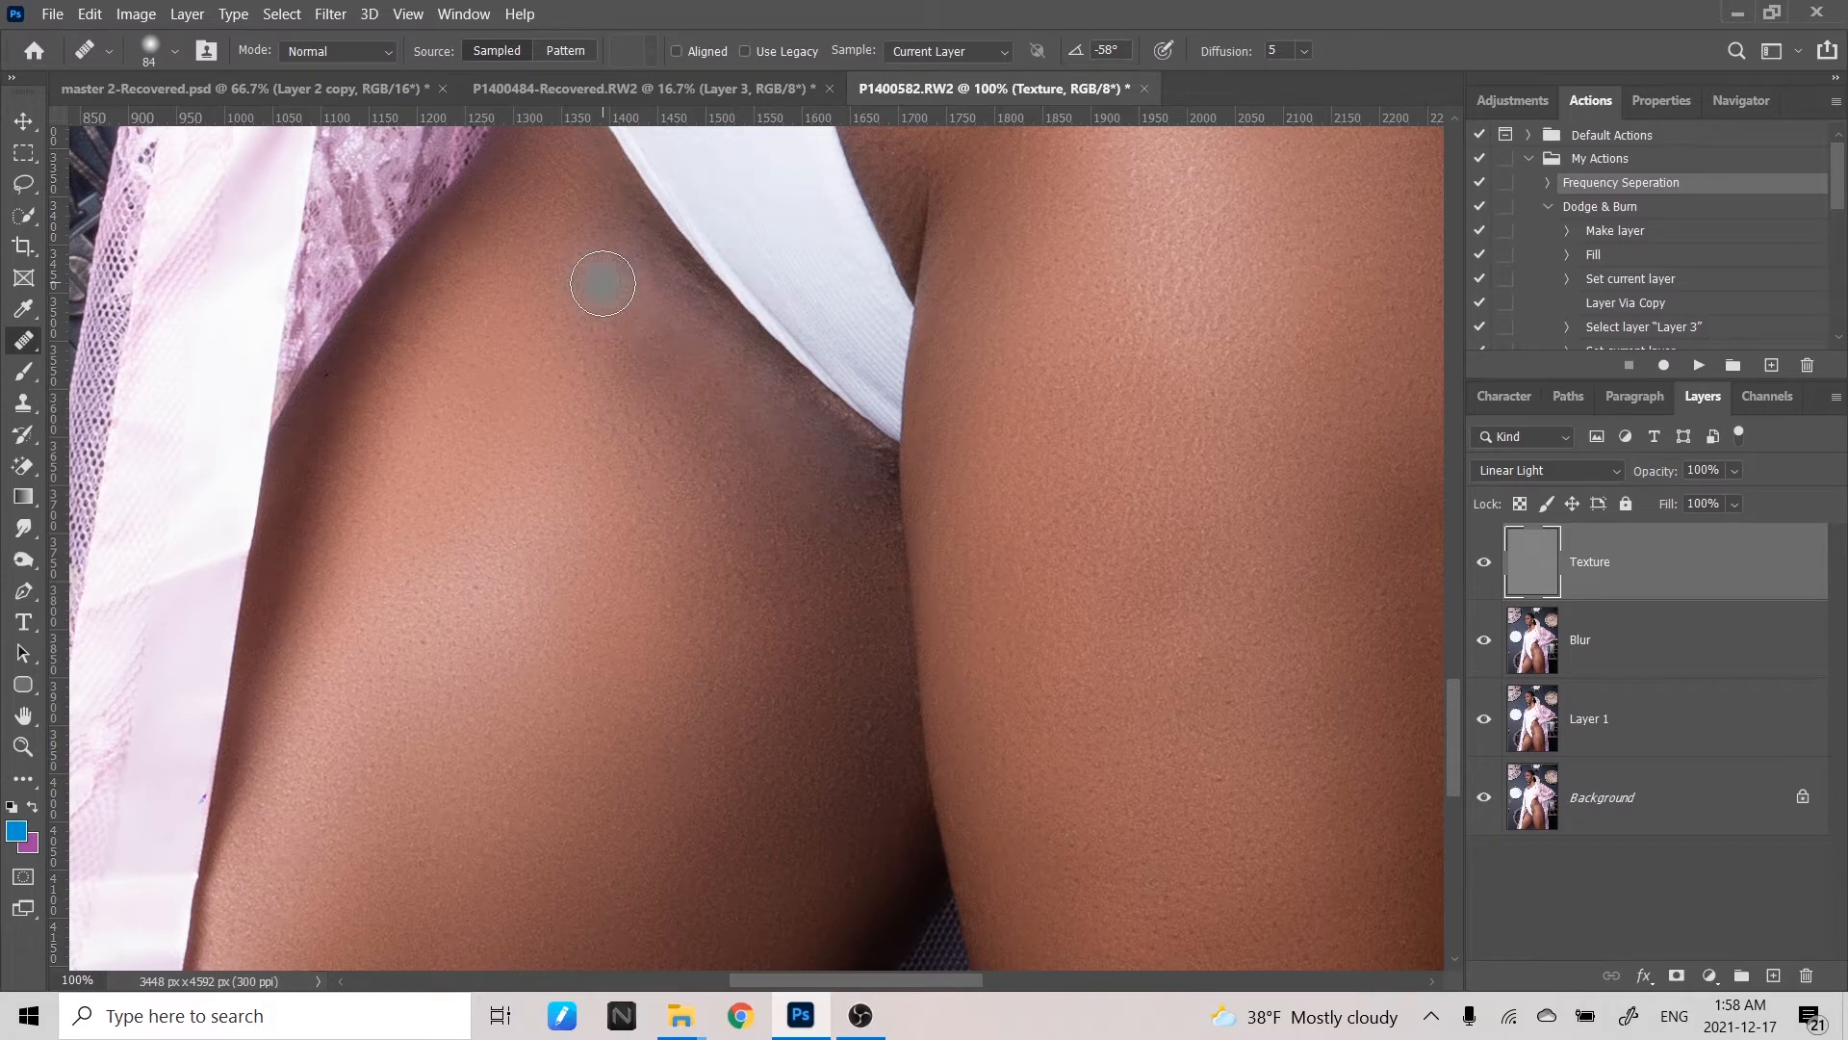
- Select the Blur layer and switch to the Brush tool for evening out the thigh tones
key(space)
drag(601, 613, 687, 197)
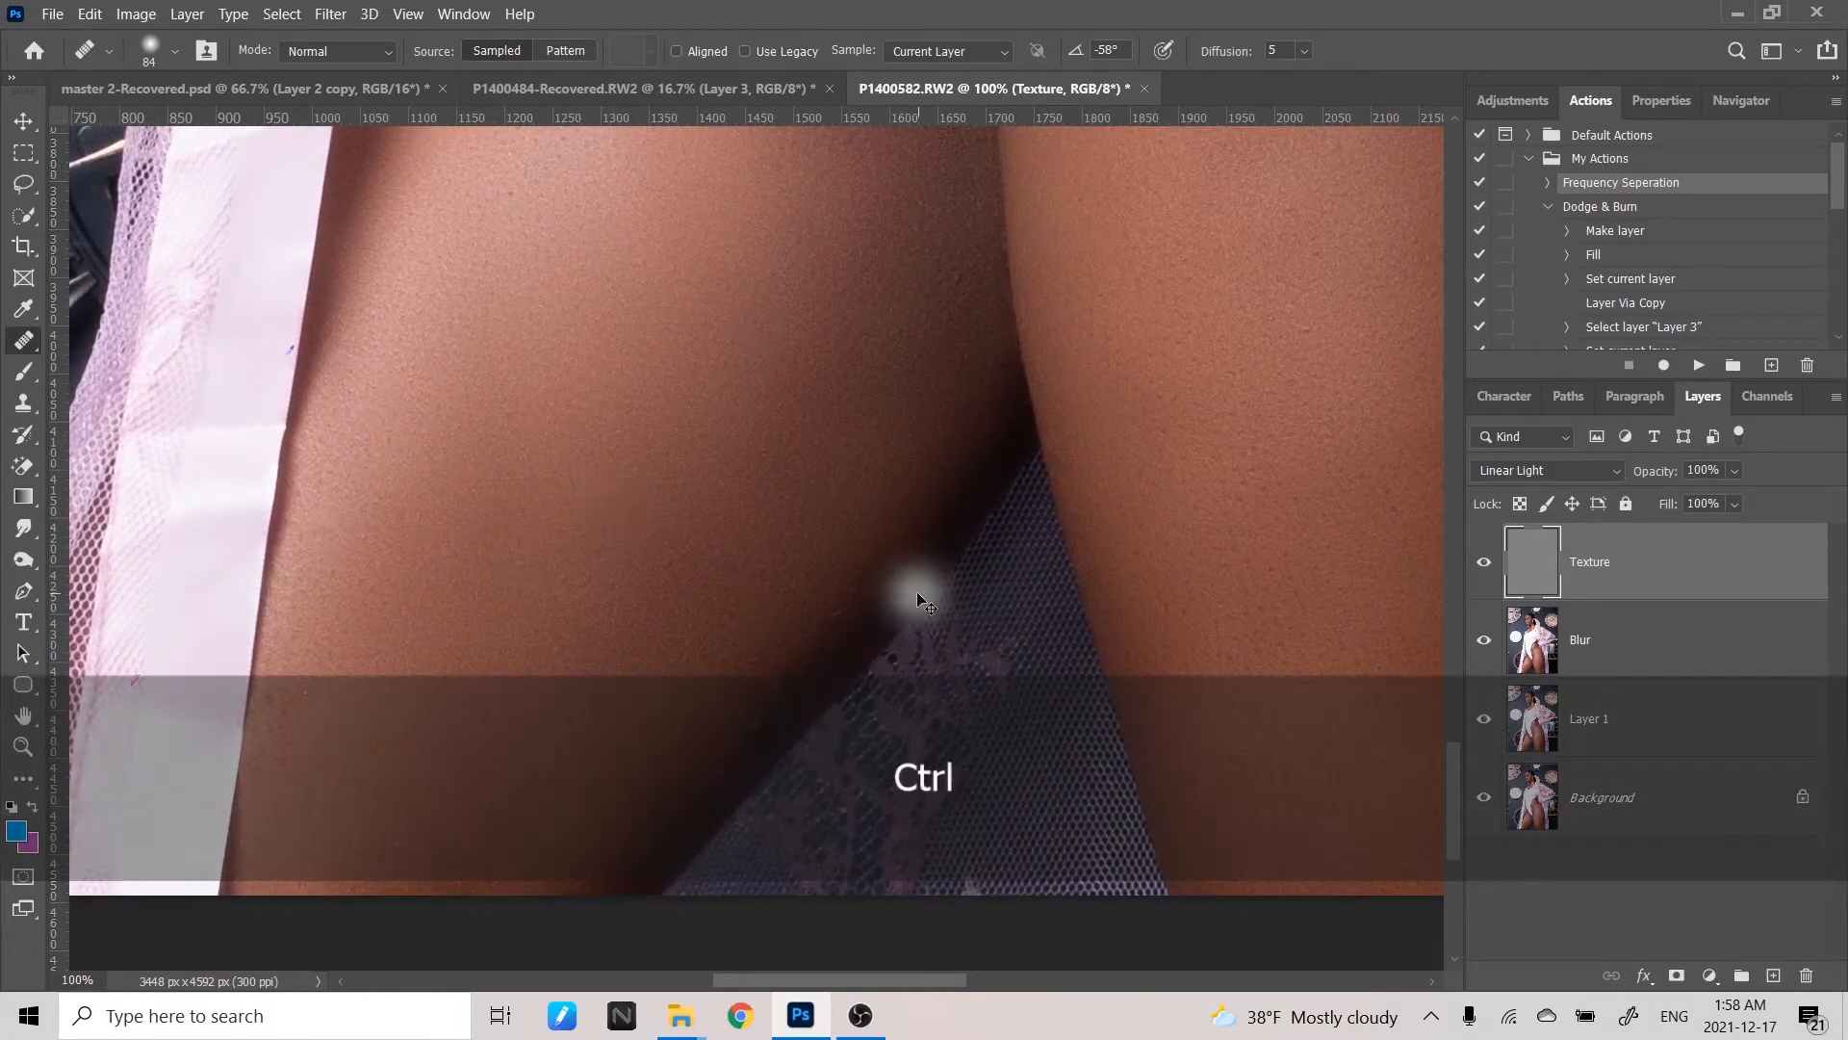
key(ctrl+minus)
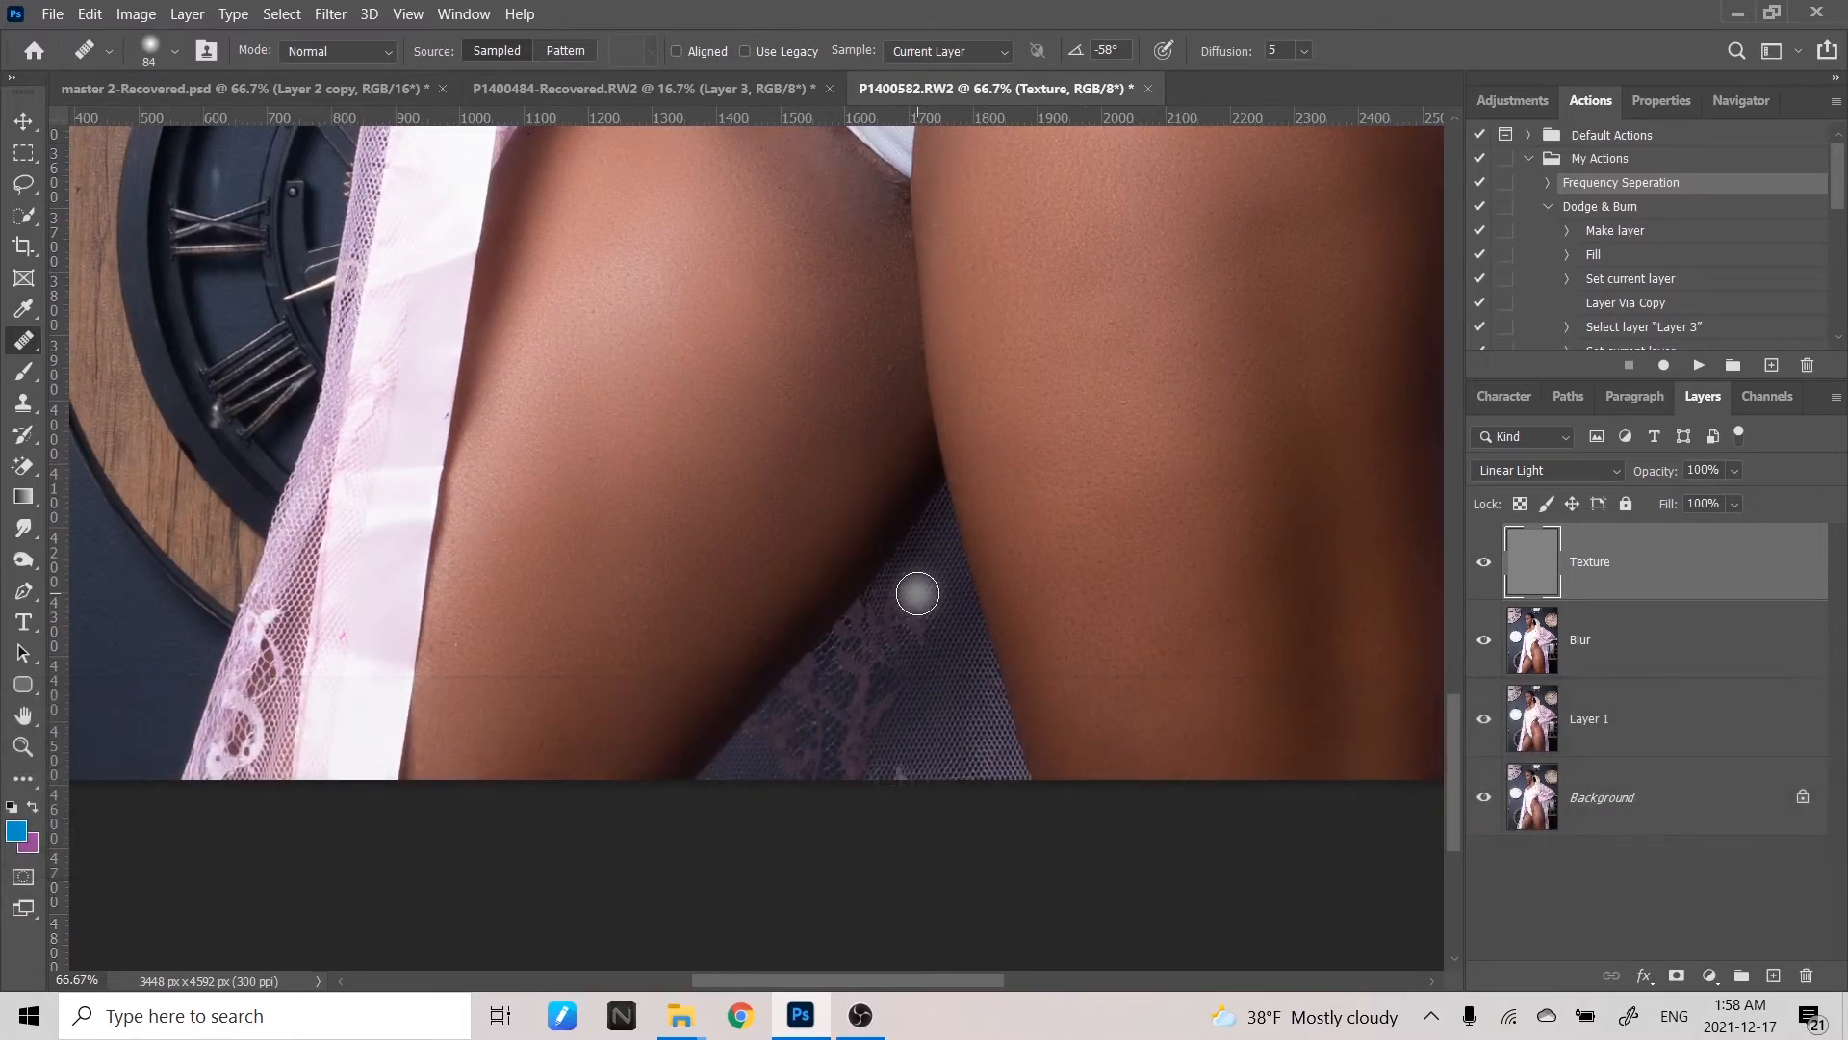
key(ctrl+minus)
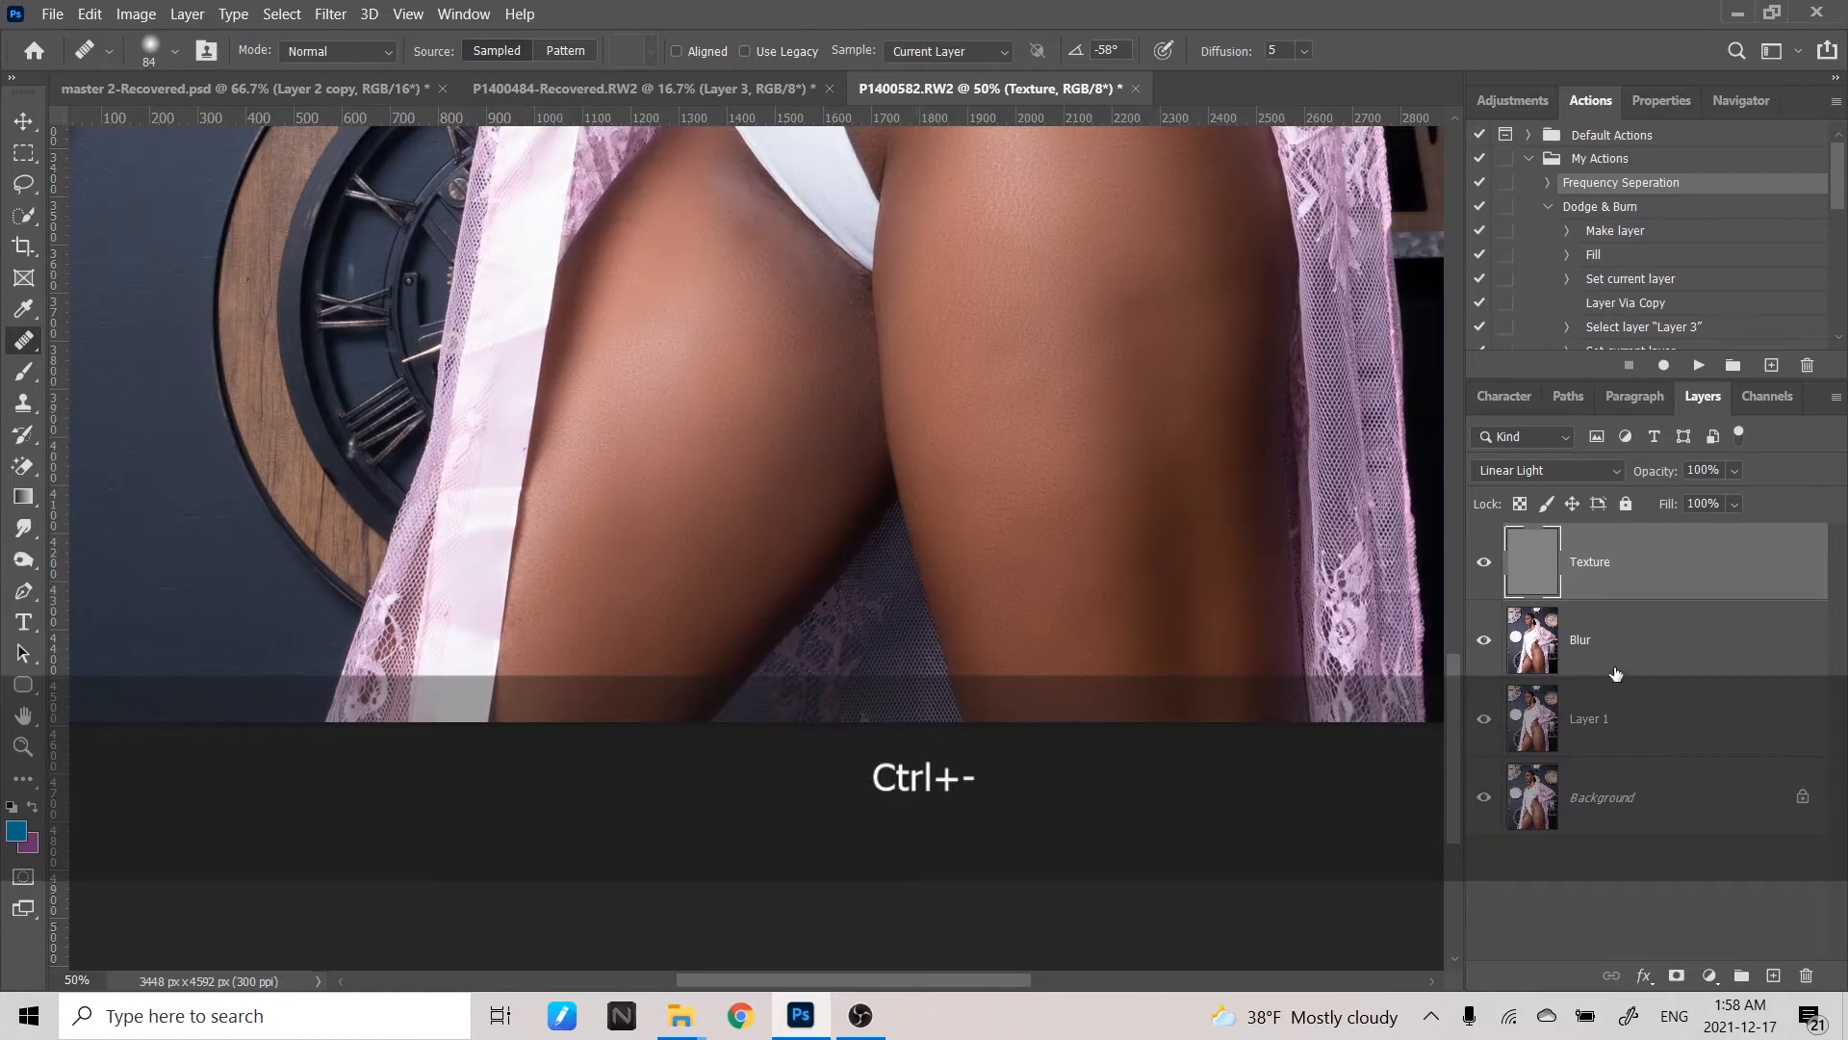
click(1644, 620)
key(space)
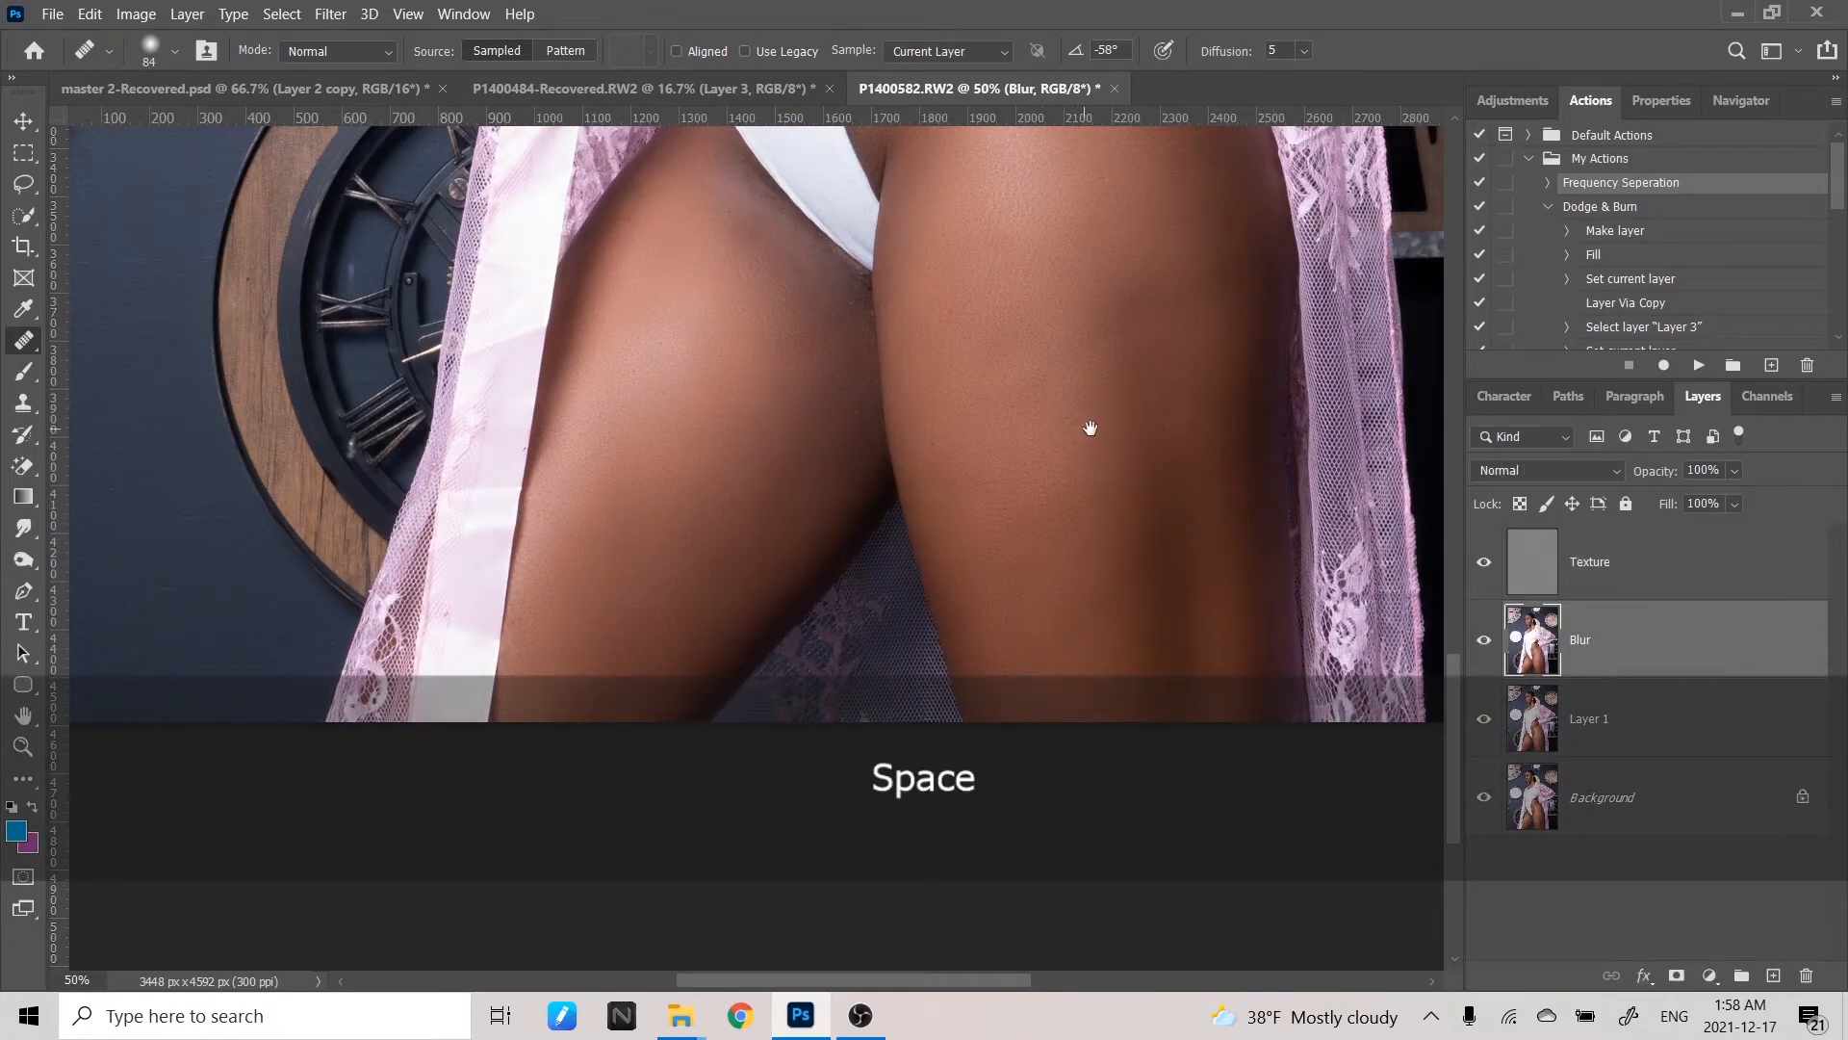
drag(1085, 425, 826, 613)
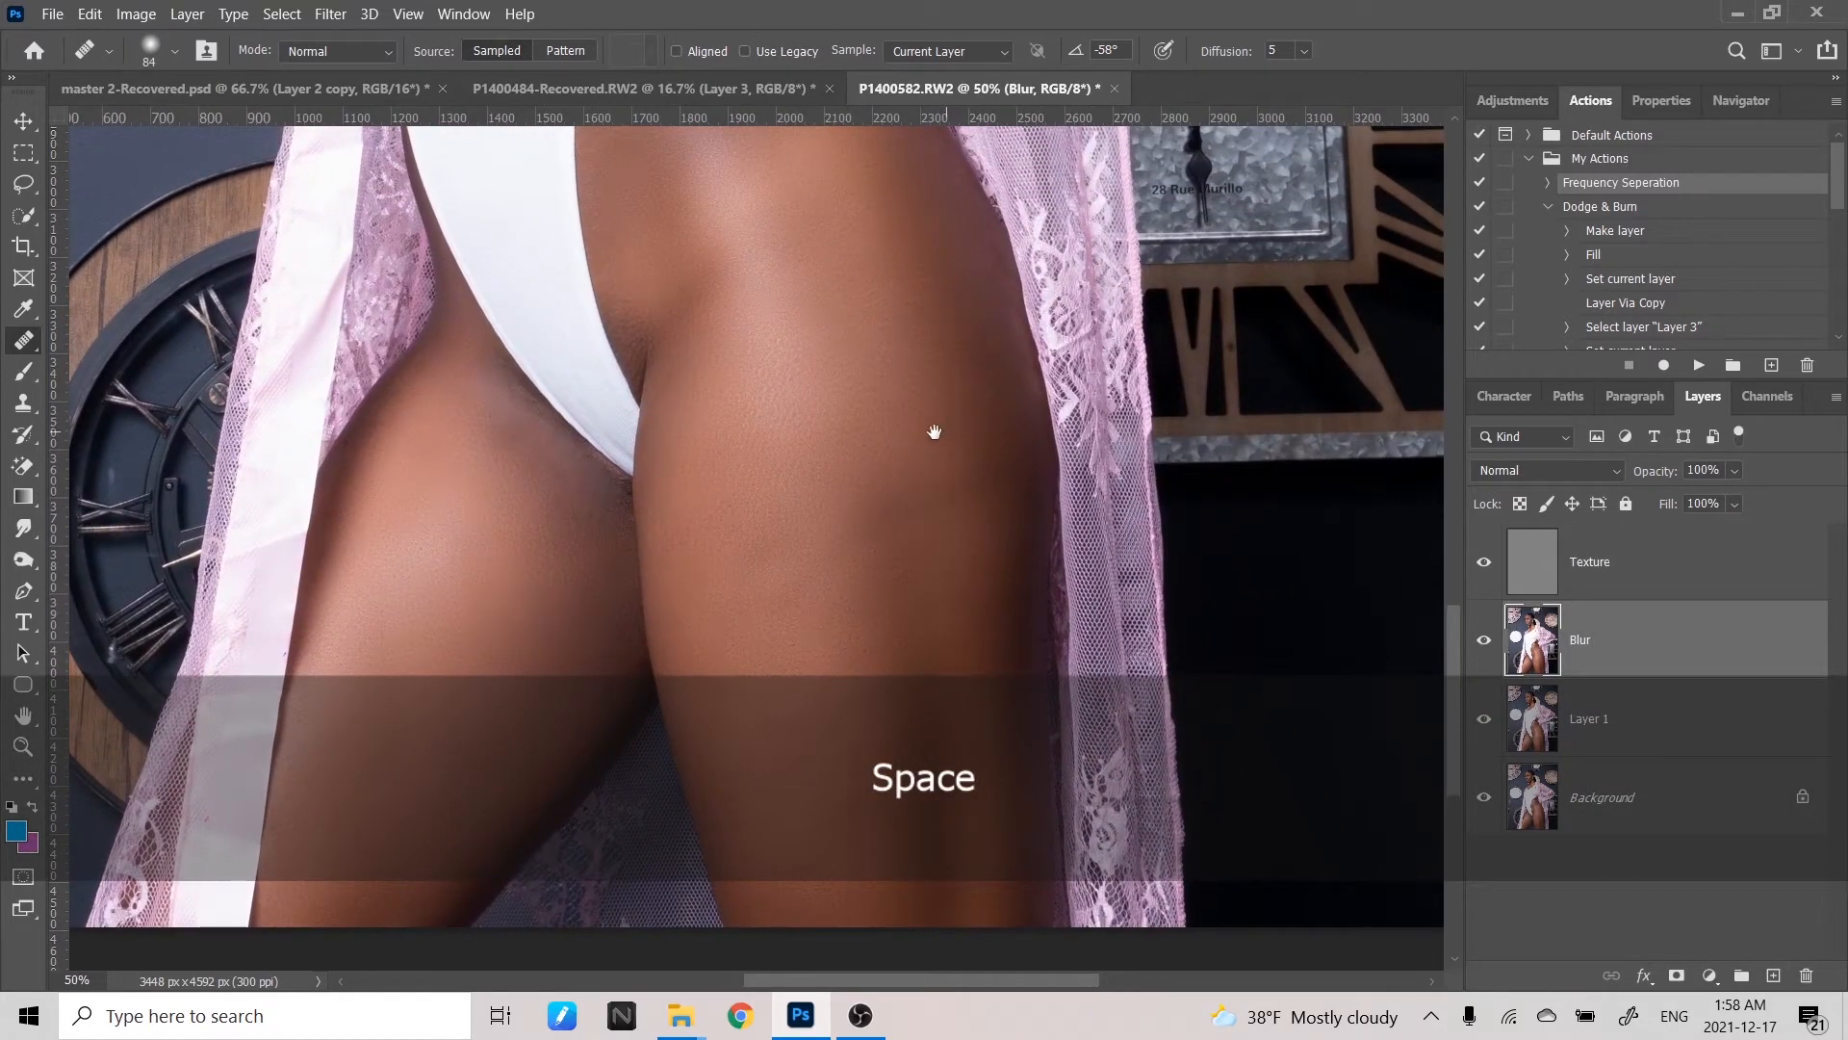
drag(934, 432, 907, 406)
click(39, 372)
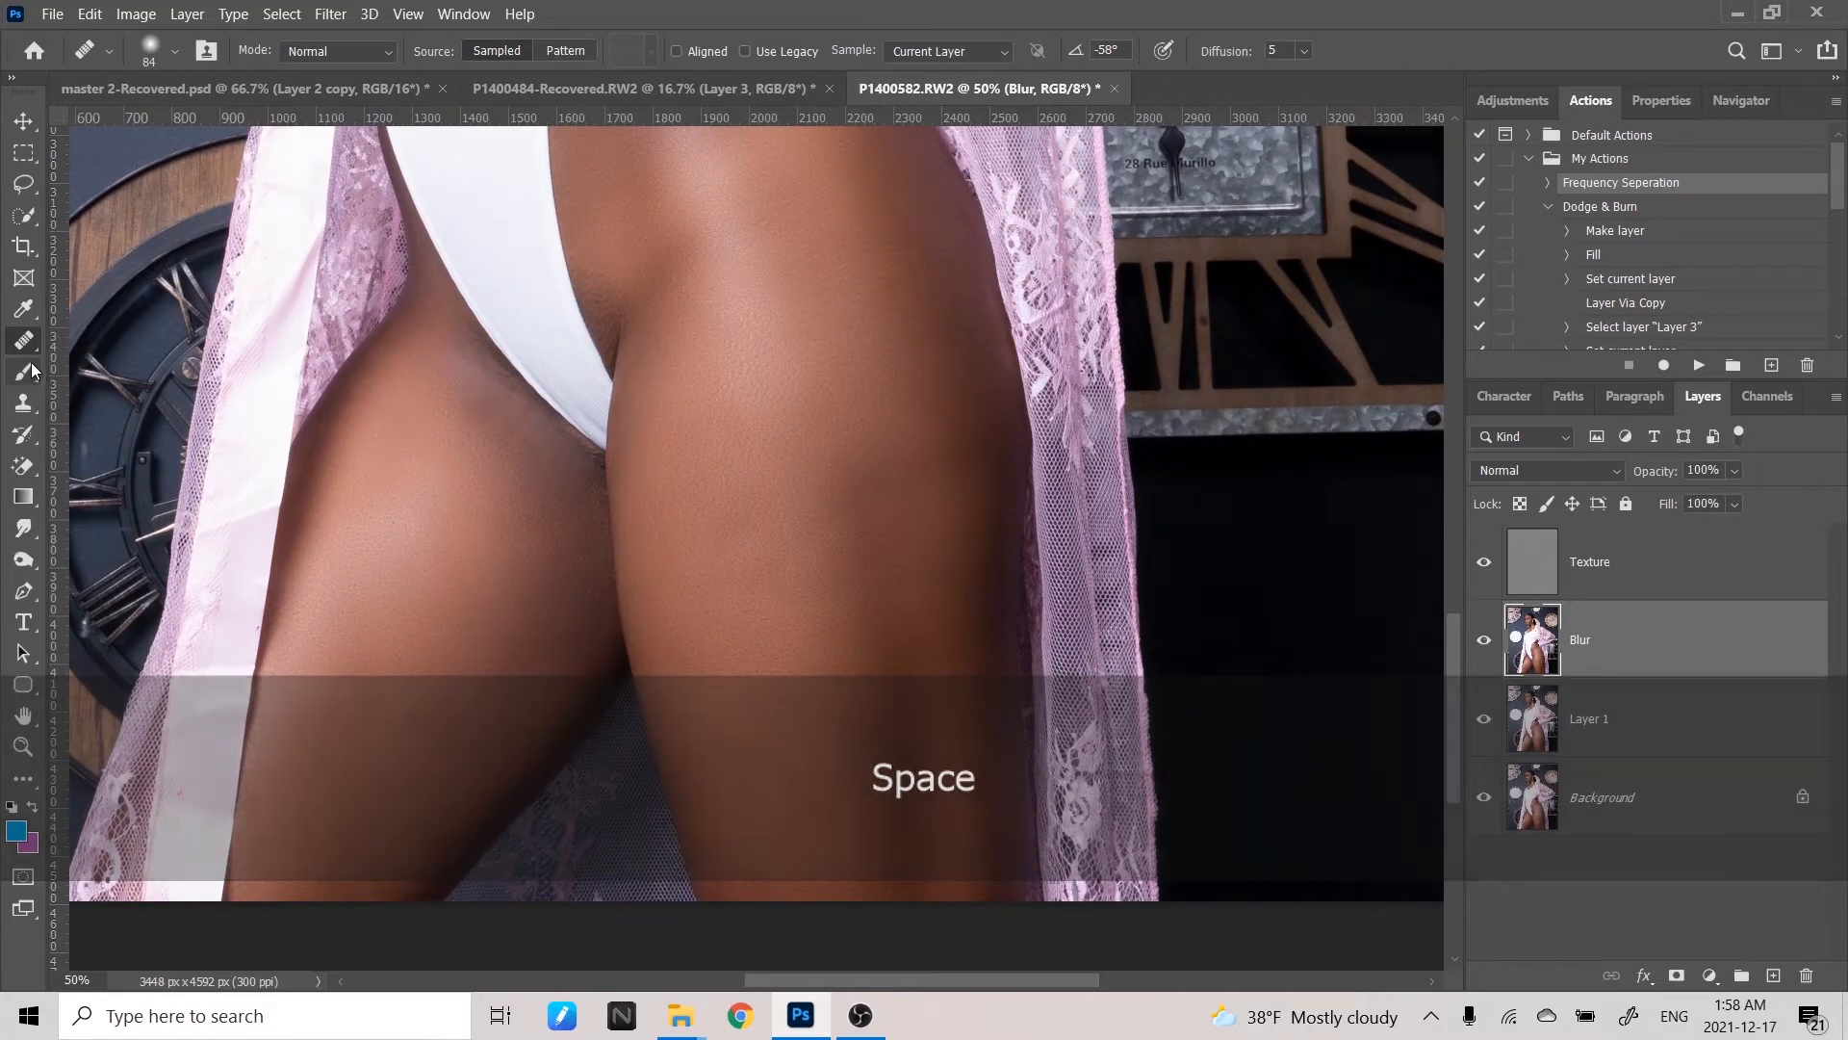
- Set the foreground colour to the skin tone ac7f72 sampled from the upper thigh
click(19, 829)
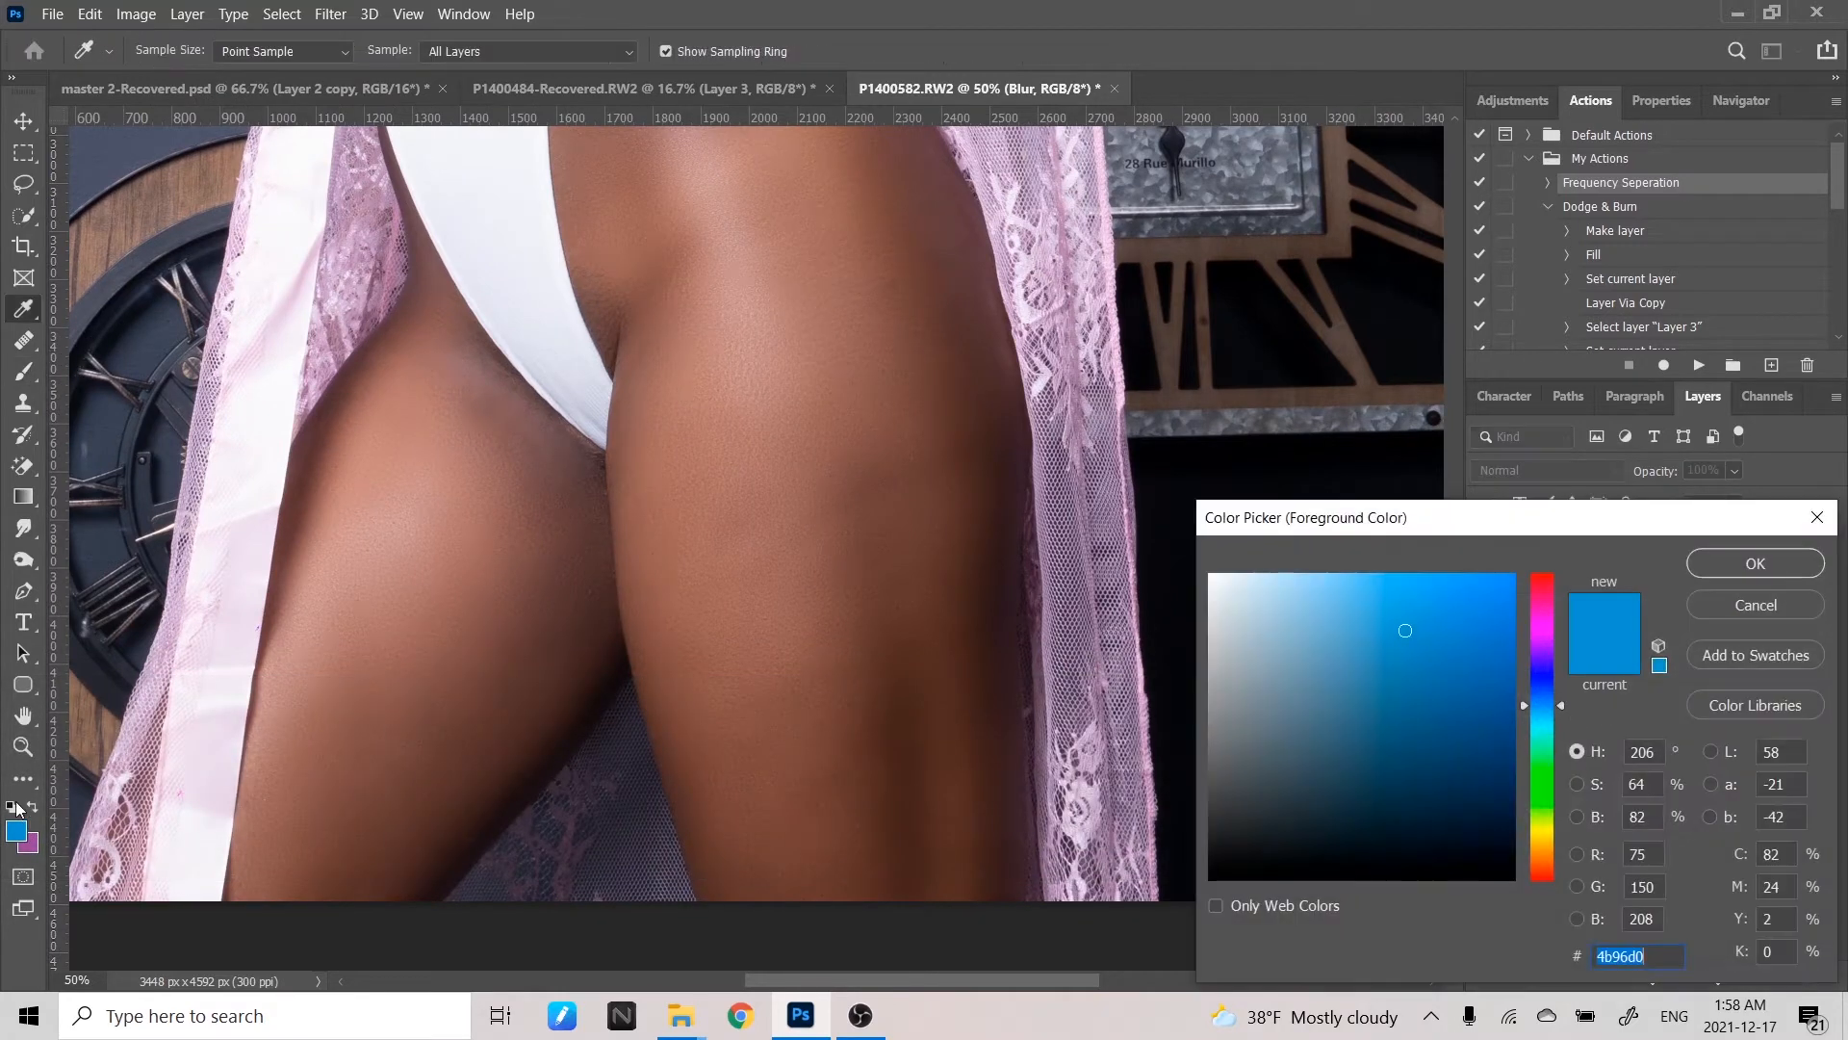
key(space)
drag(878, 301, 904, 500)
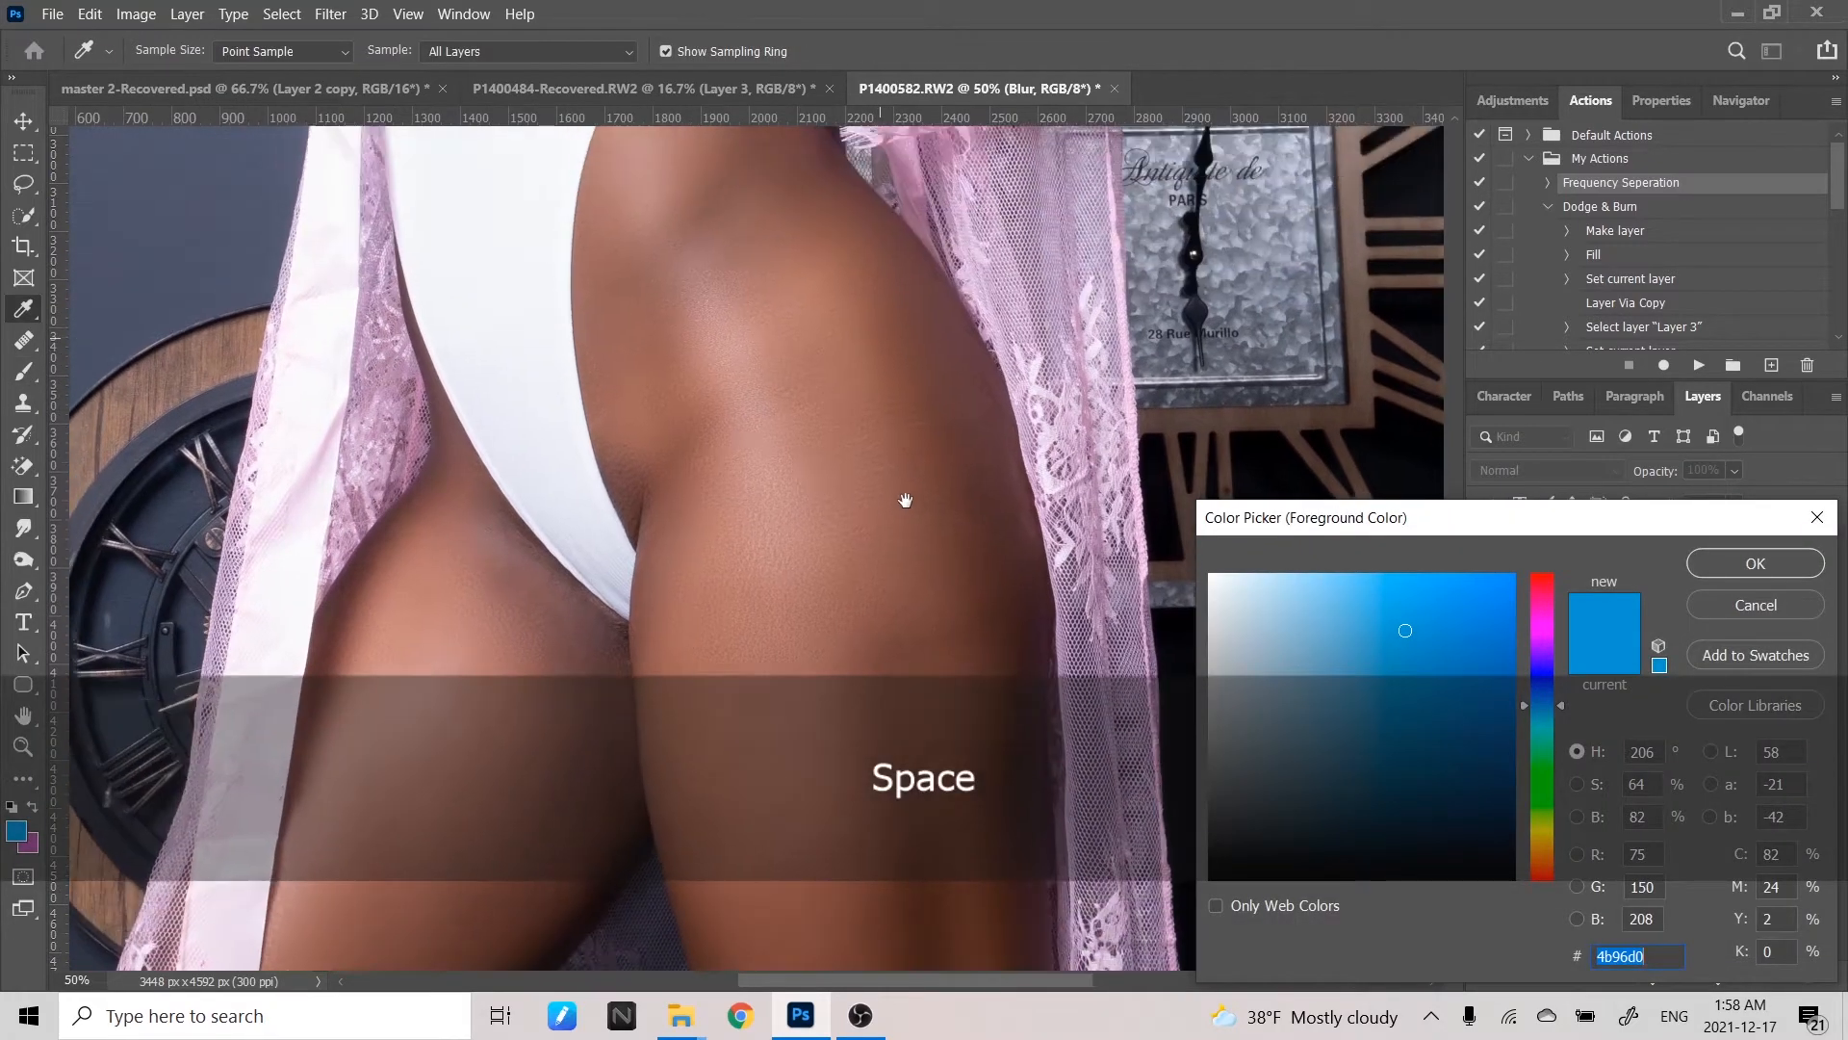
click(796, 326)
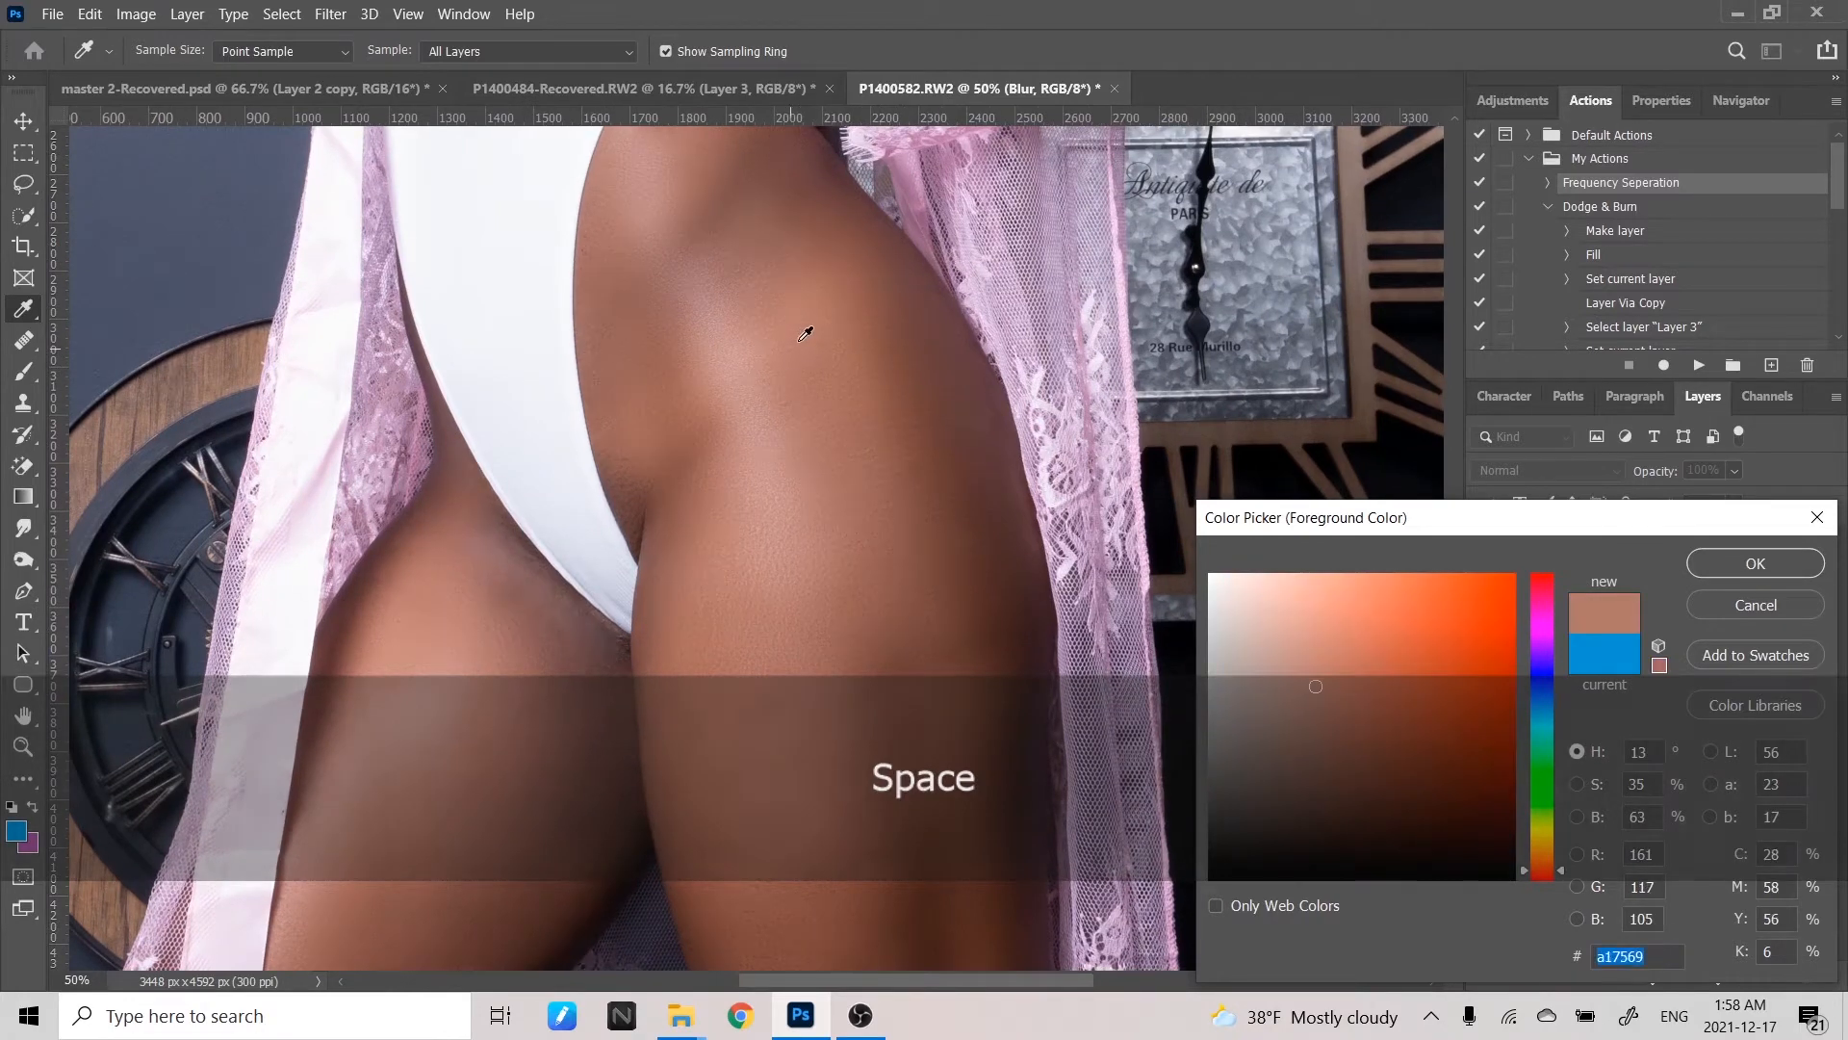
click(814, 309)
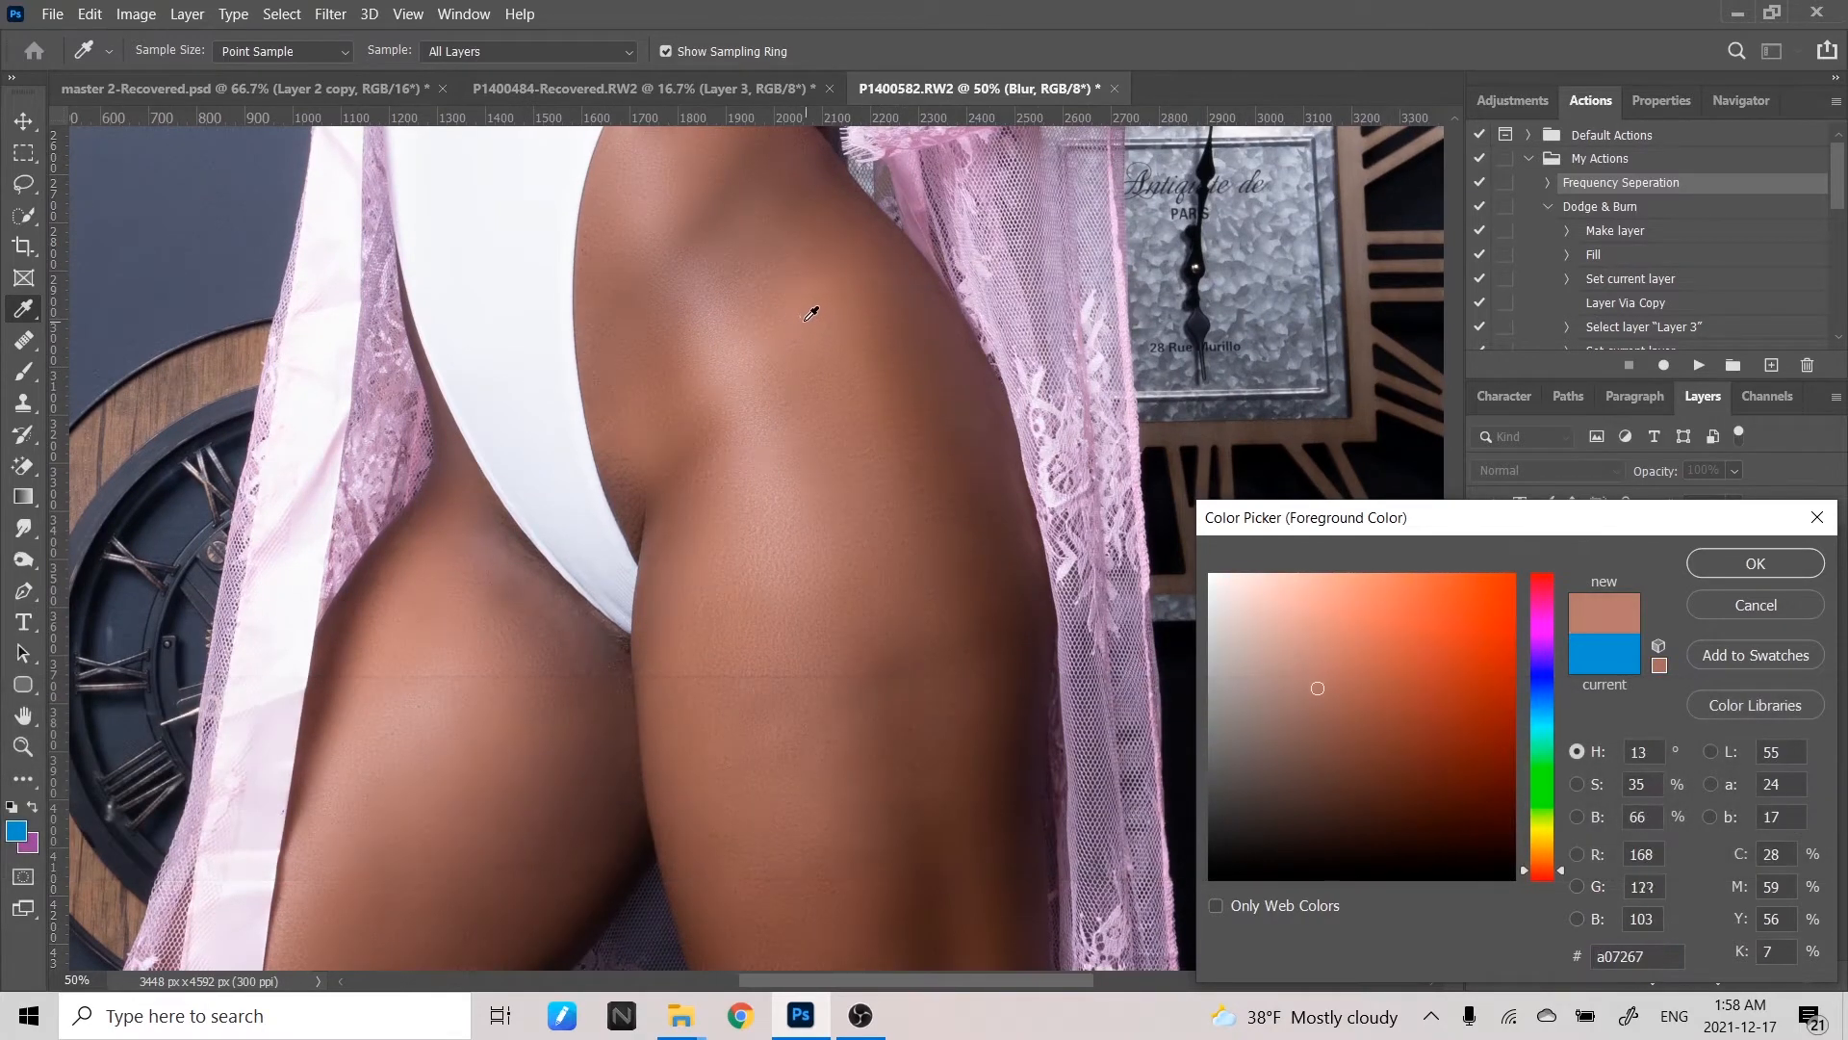
click(807, 313)
click(805, 339)
click(807, 330)
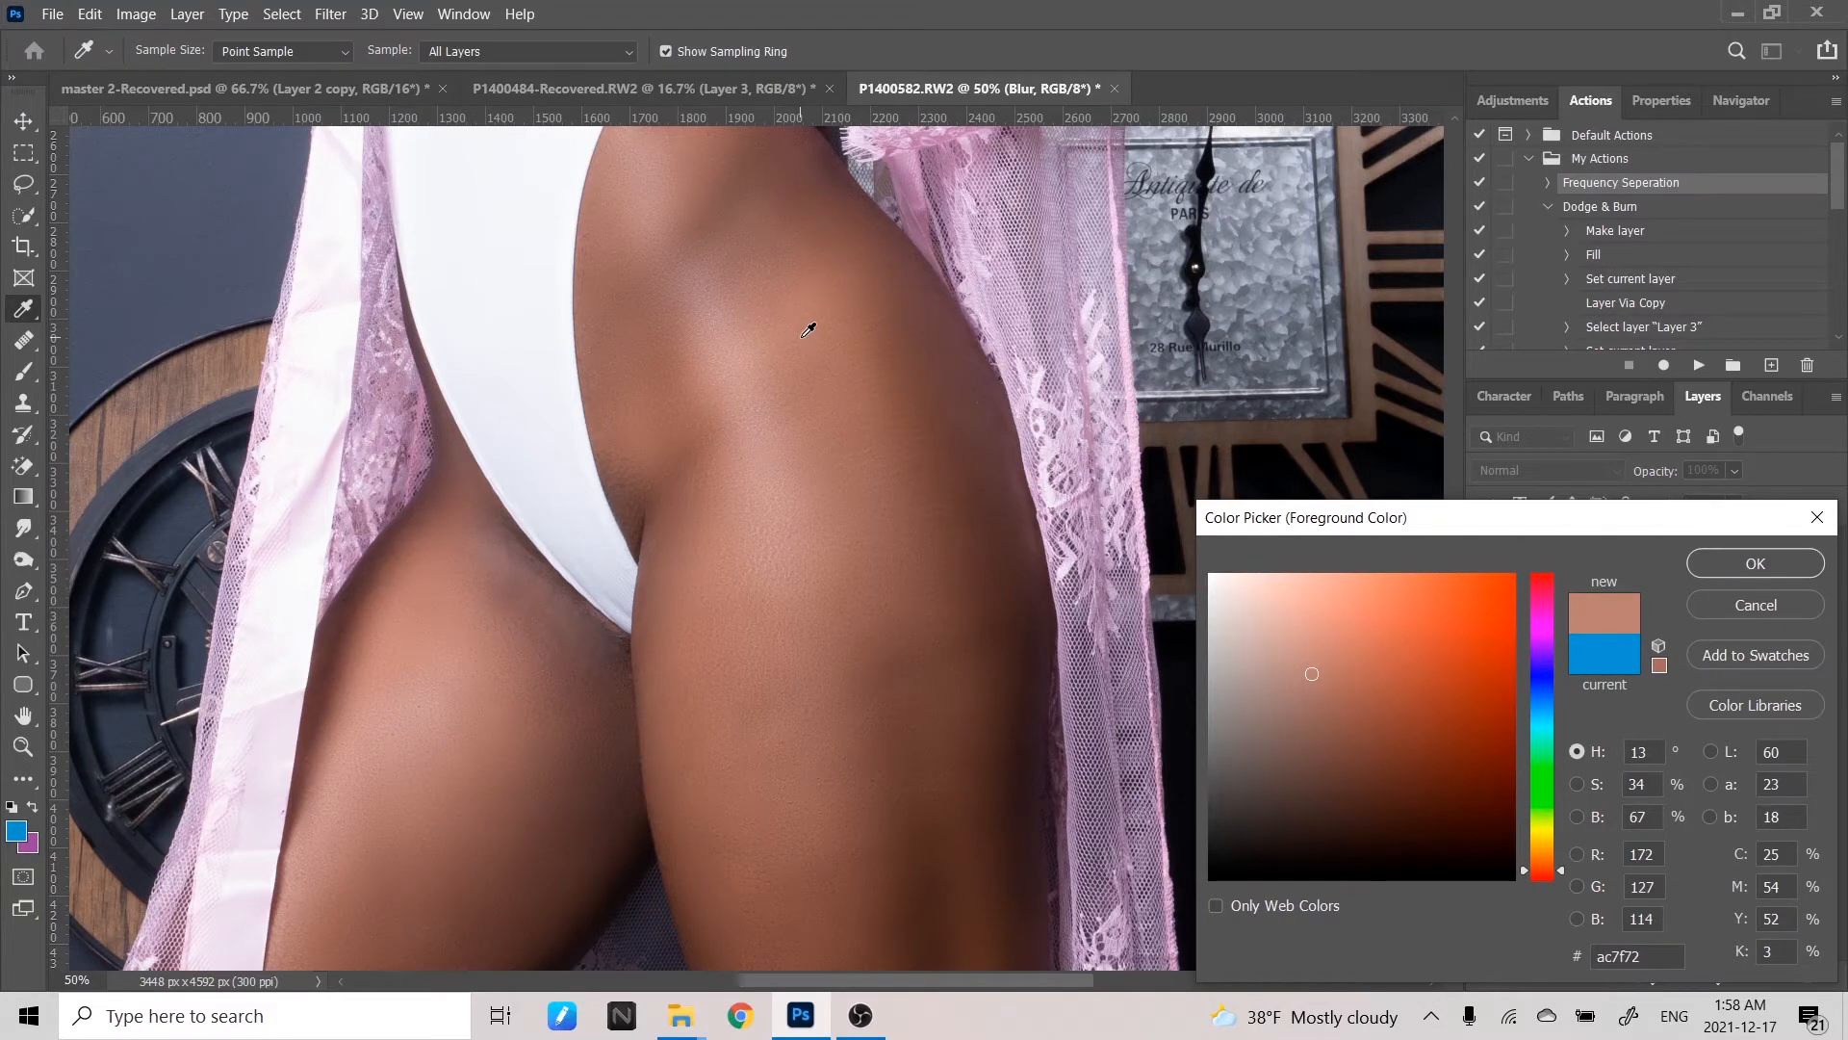
click(1696, 568)
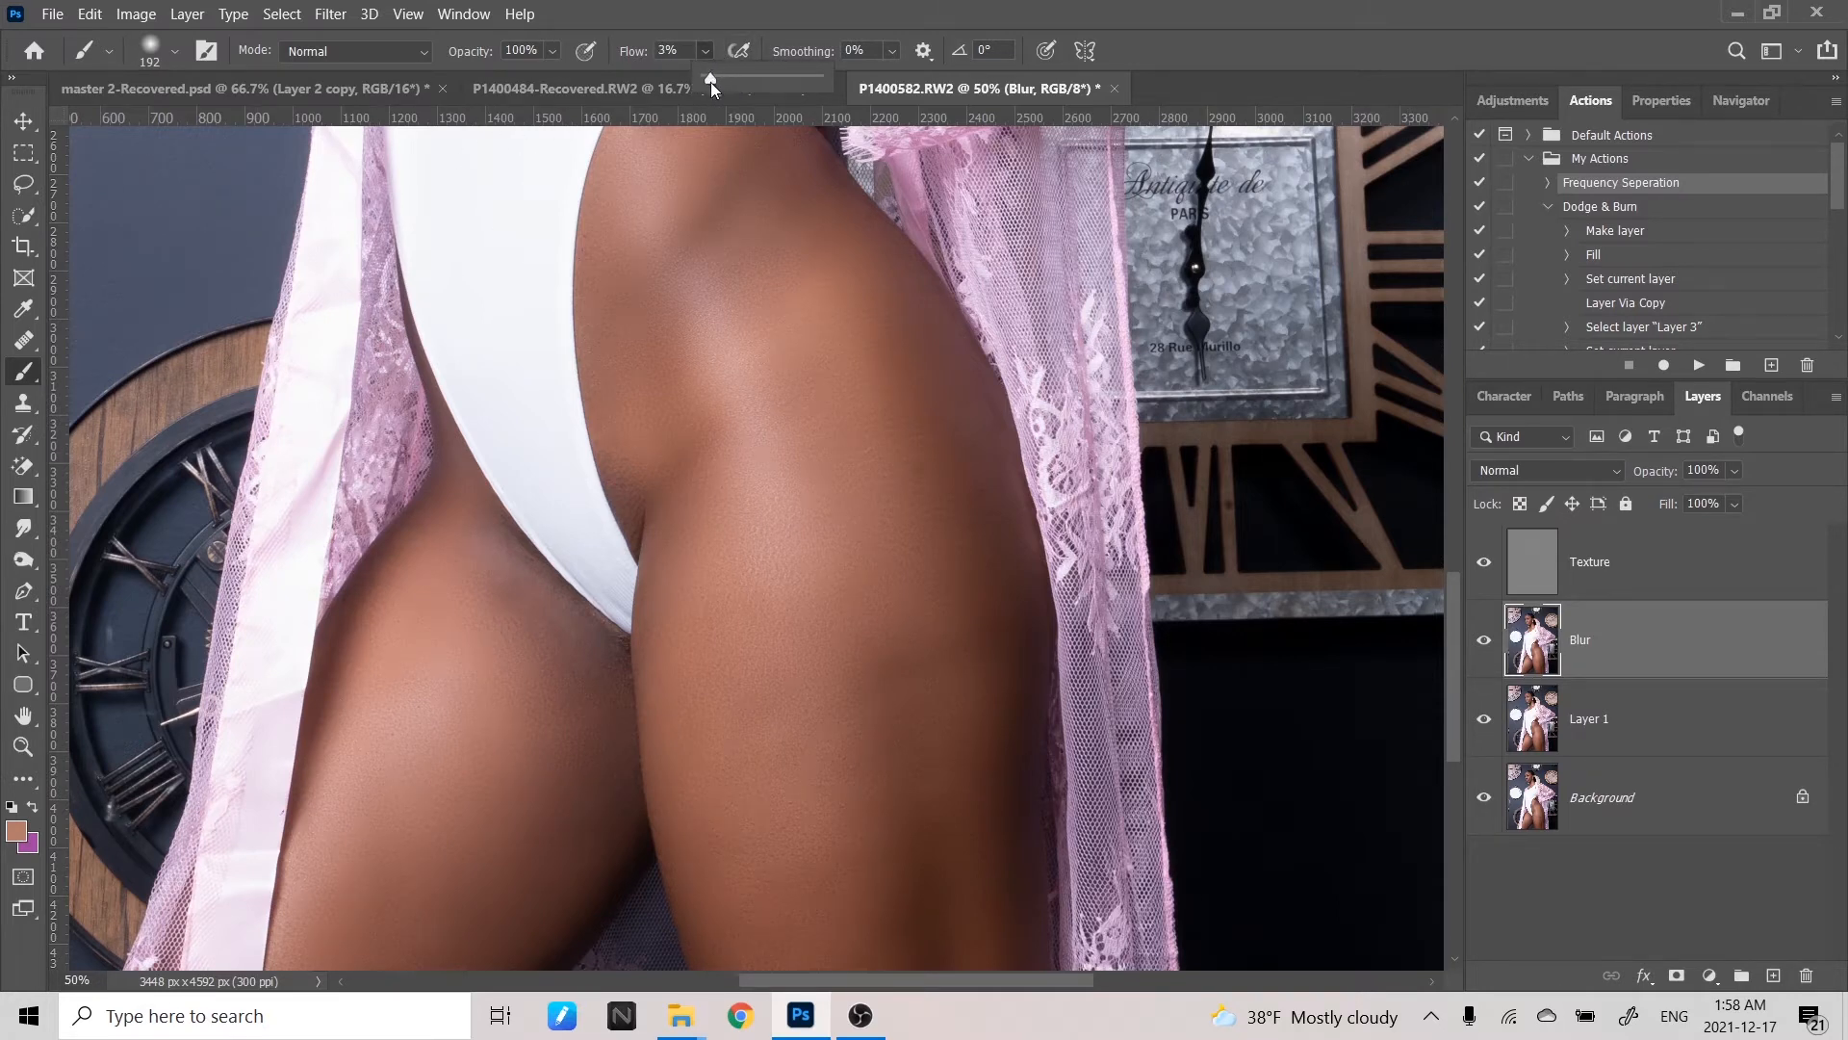
- Even out the mid-thigh tones on the Blur layer using a 324-pixel brush at 2% flow and a skin tone sampled from the thigh
drag(710, 83, 715, 85)
key(space)
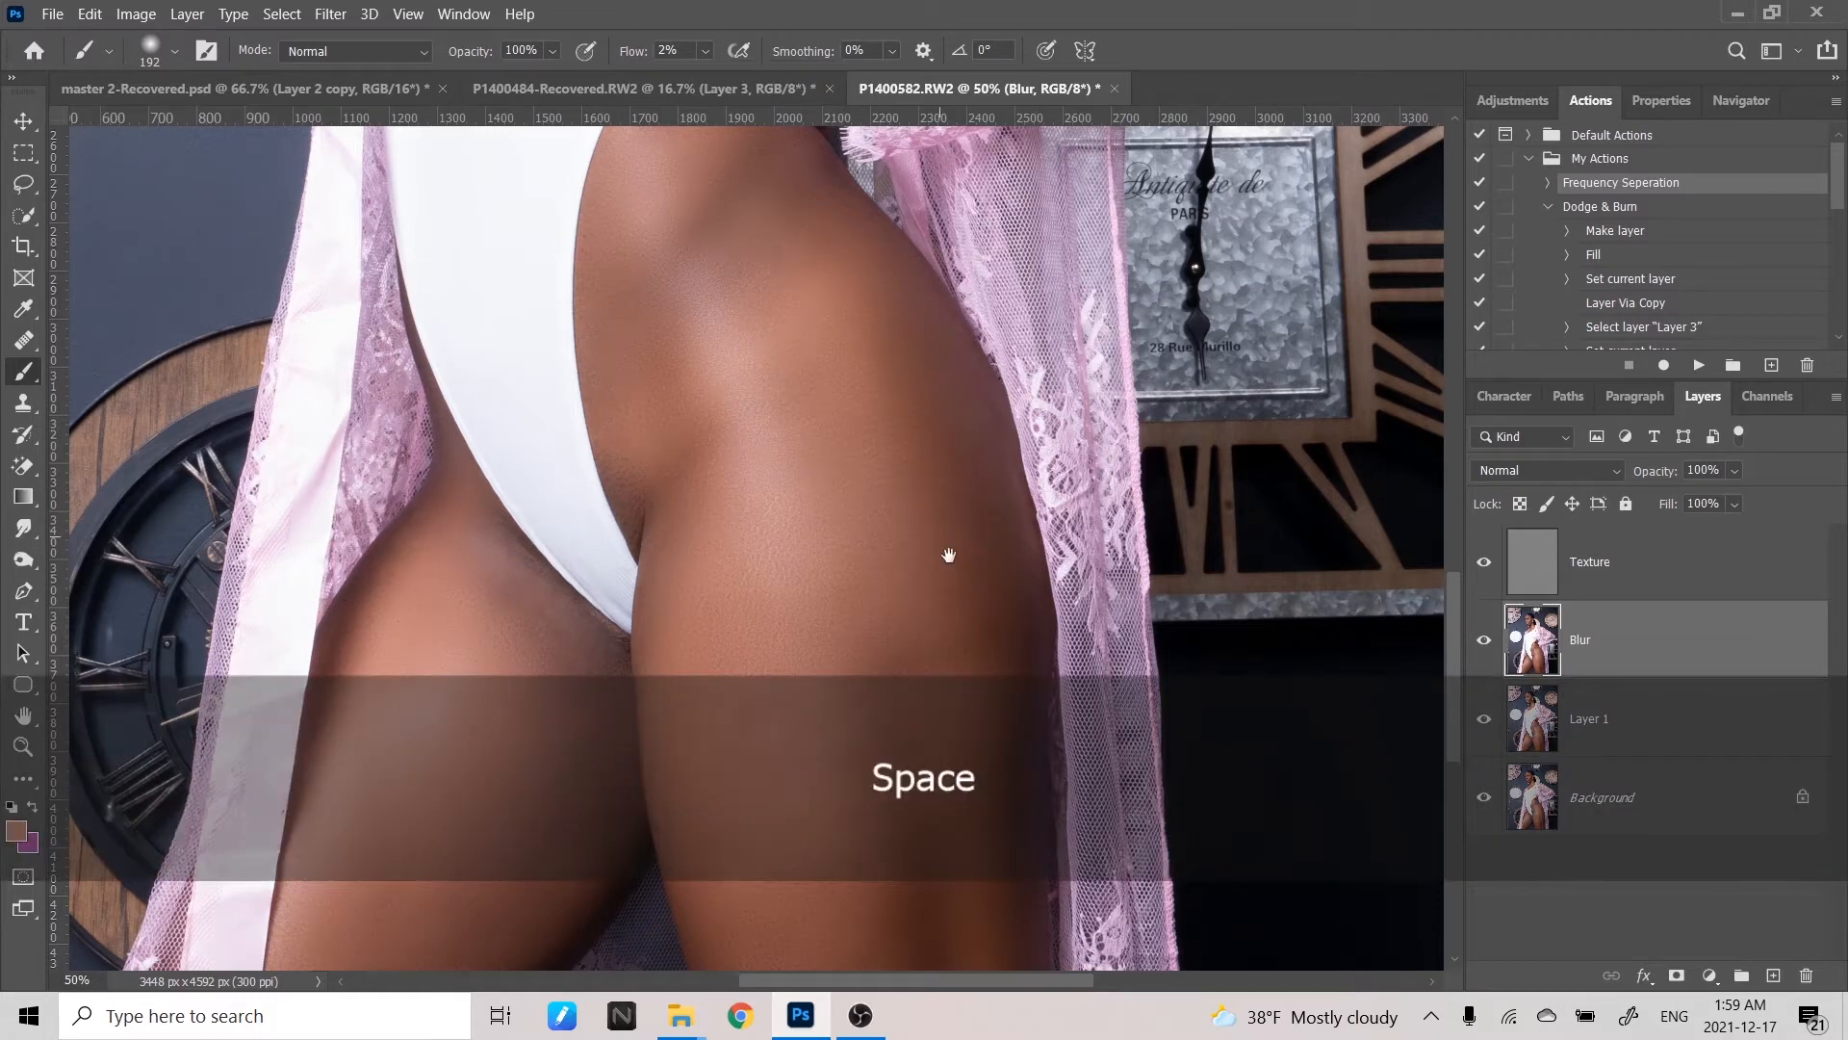
drag(948, 556, 945, 323)
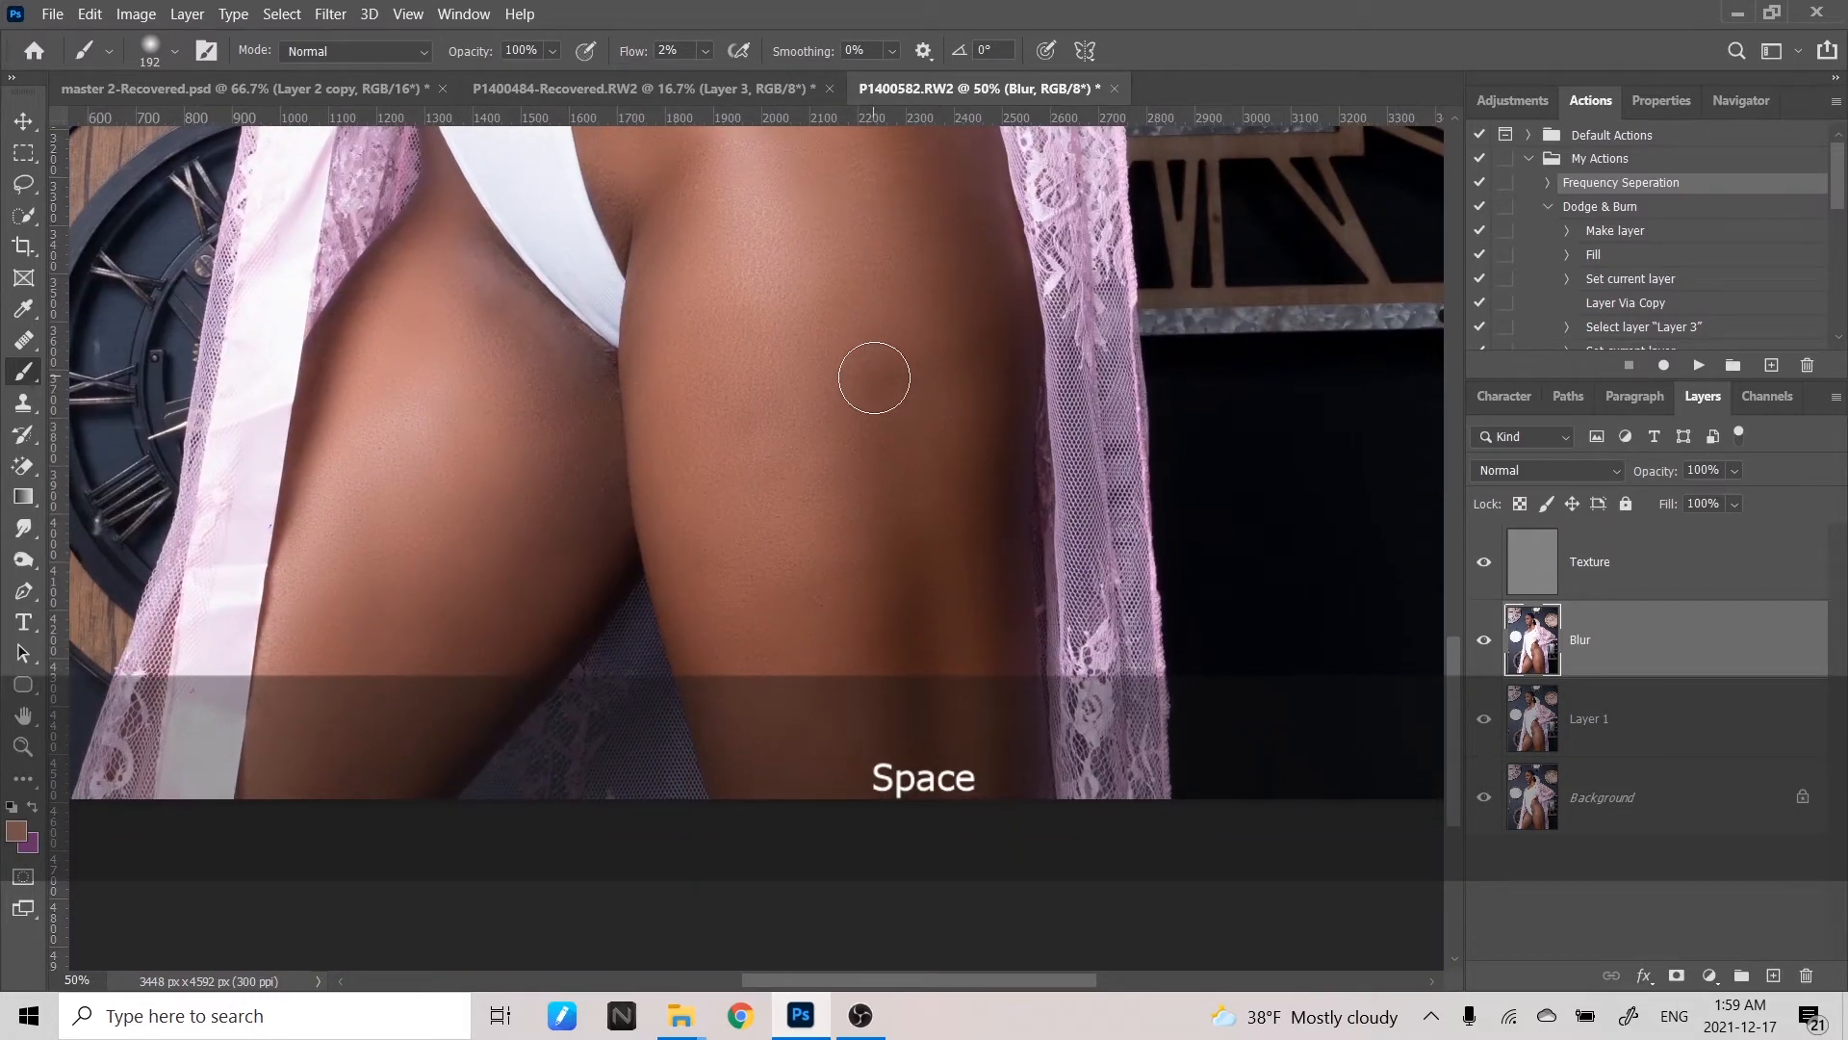
drag(874, 377, 923, 373)
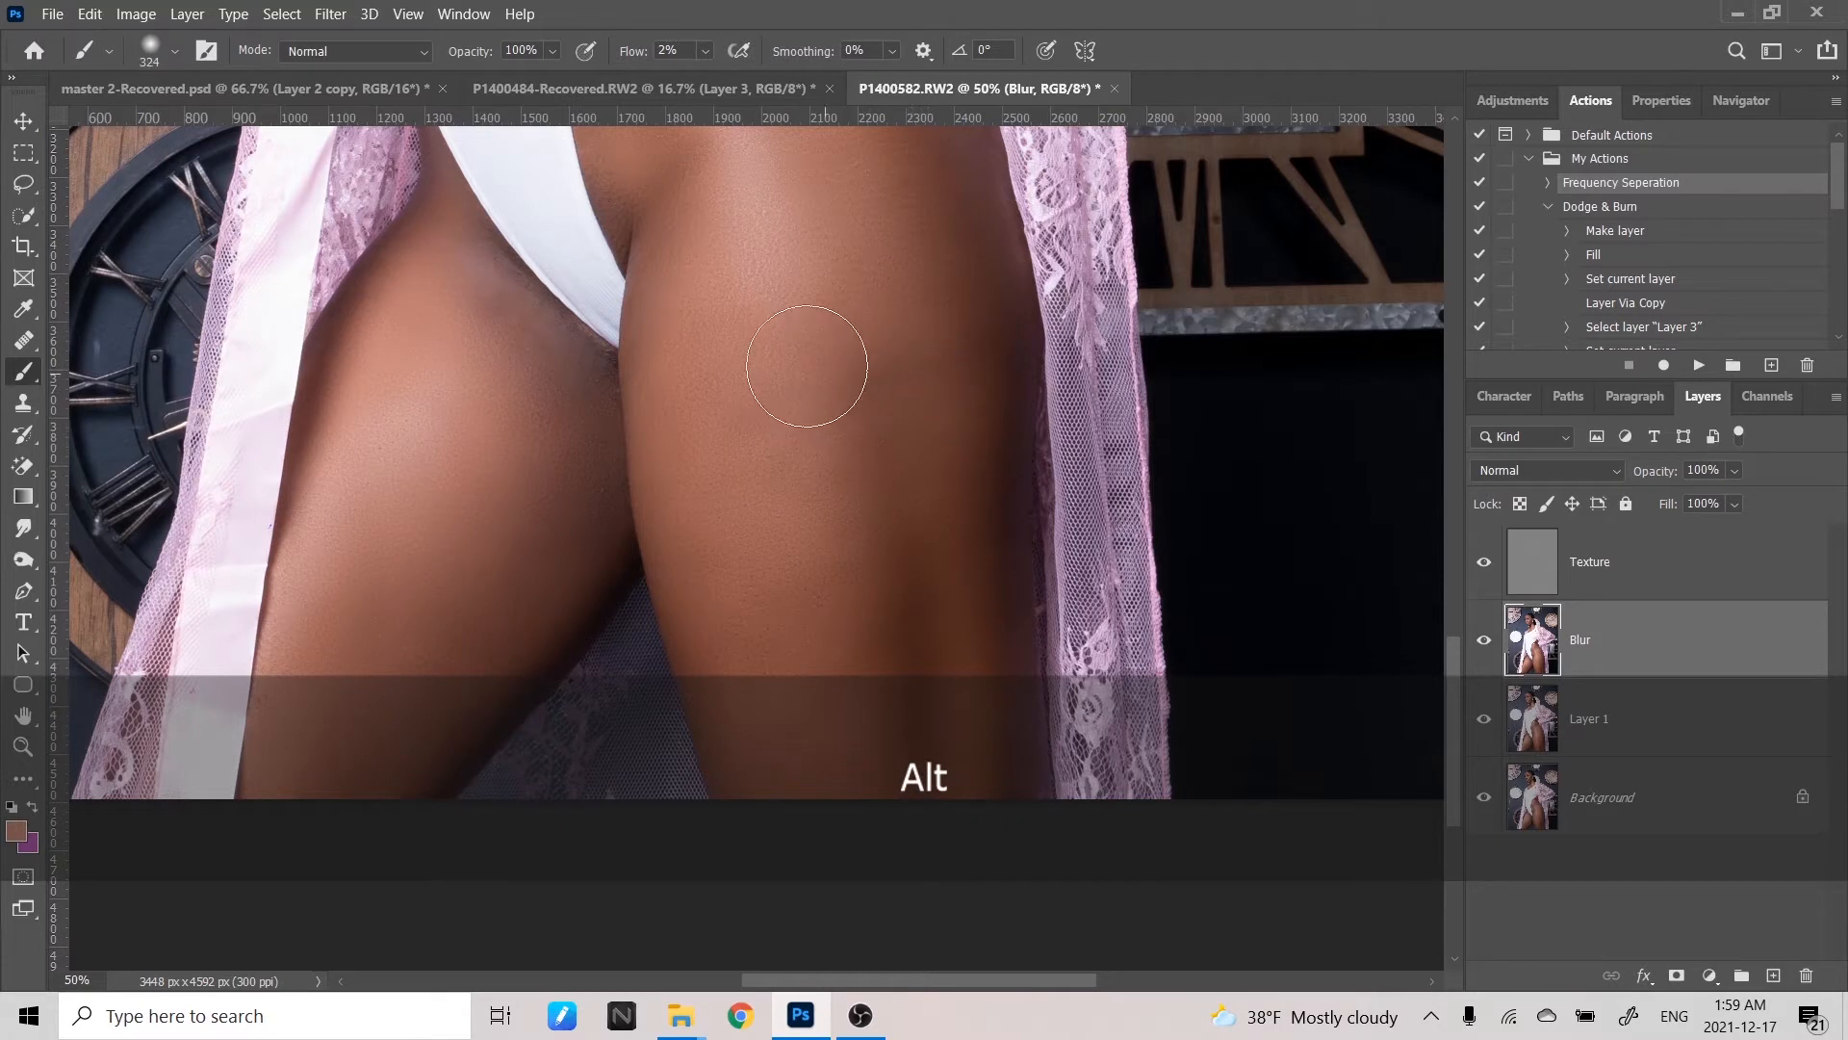
alt+click(754, 424)
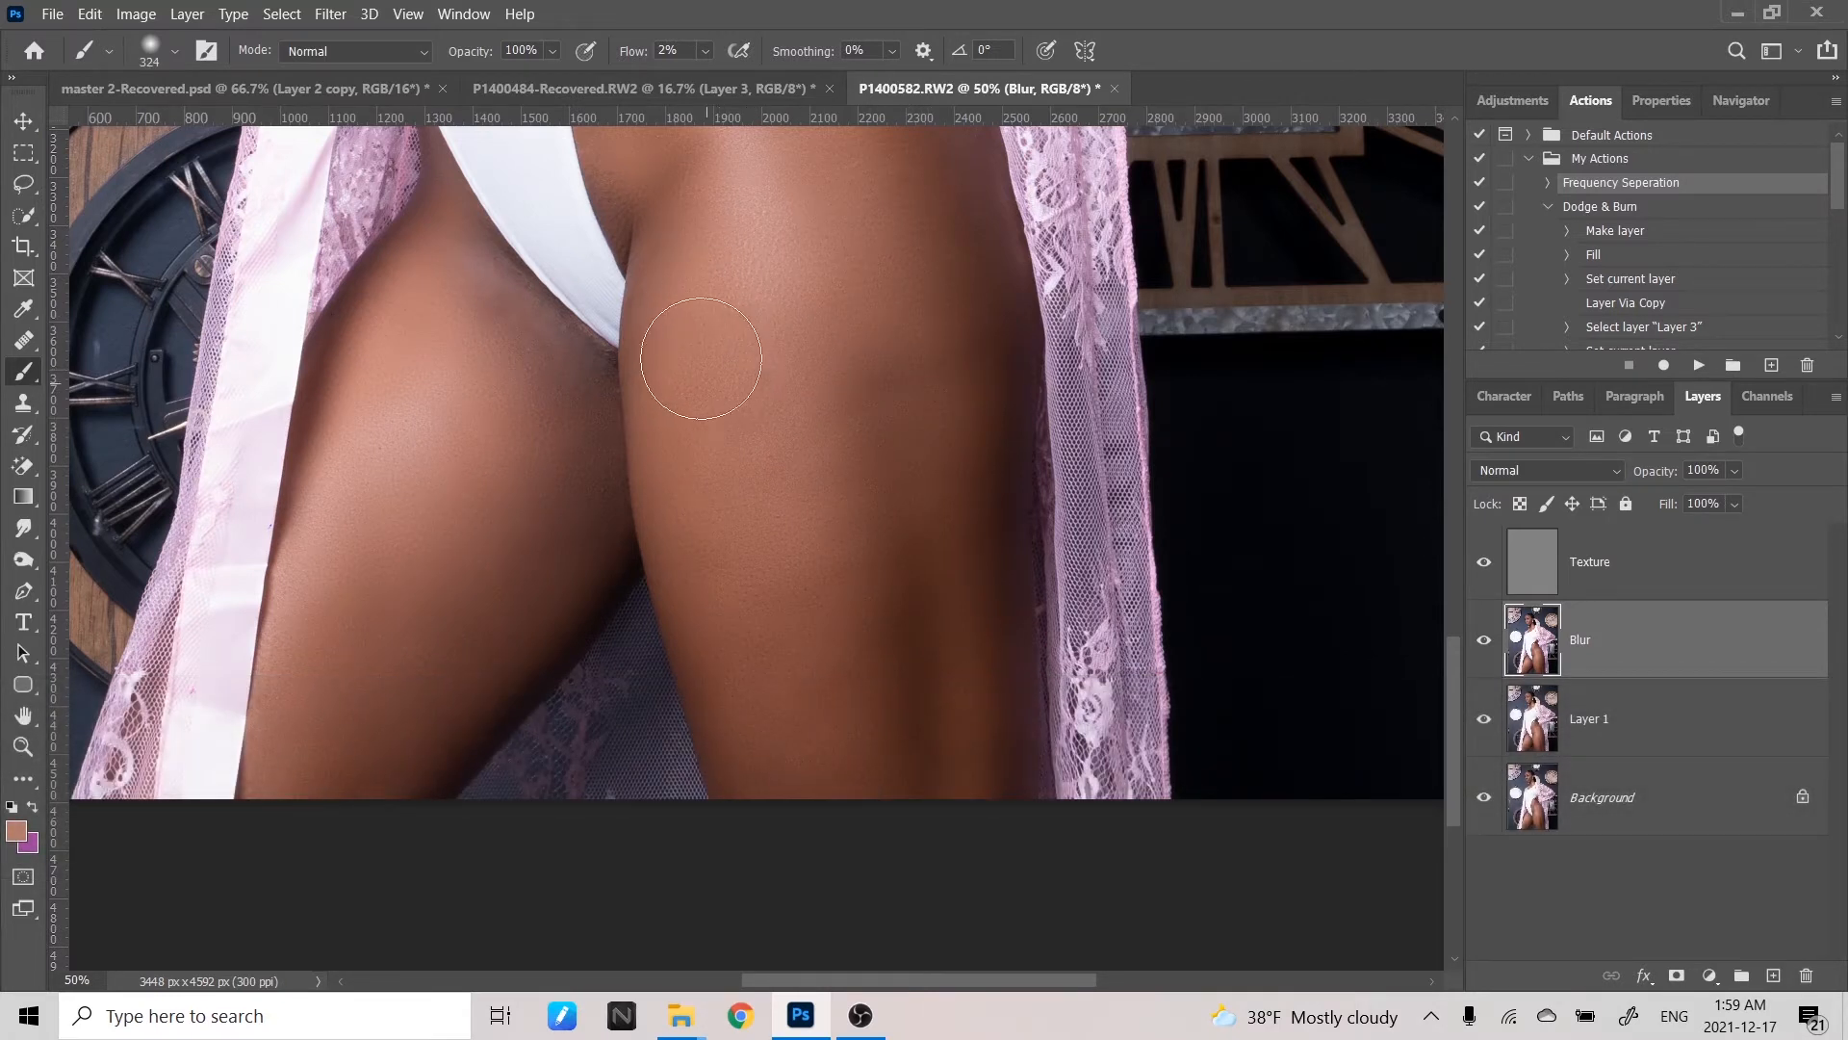
mouse_move(700, 358)
mouse_down()
mouse_move(737, 622)
mouse_move(785, 750)
mouse_move(810, 732)
mouse_move(879, 526)
mouse_move(859, 532)
mouse_move(844, 719)
mouse_move(801, 649)
mouse_move(785, 712)
mouse_move(757, 656)
mouse_move(830, 474)
mouse_move(845, 368)
mouse_move(880, 411)
mouse_move(911, 331)
mouse_move(932, 339)
mouse_move(957, 449)
mouse_move(952, 546)
mouse_move(936, 490)
mouse_move(874, 424)
mouse_move(833, 616)
mouse_move(845, 724)
mouse_move(826, 678)
mouse_move(752, 681)
mouse_move(763, 751)
mouse_move(913, 400)
mouse_move(974, 446)
mouse_up()
- Blend the uneven highlights and shadows on the upper thigh and the hip below the hand with soft brush strokes
key(space)
mouse_move(956, 542)
mouse_down()
mouse_move(974, 855)
mouse_move(928, 462)
mouse_move(866, 350)
mouse_move(907, 400)
mouse_move(969, 628)
mouse_move(847, 566)
mouse_up()
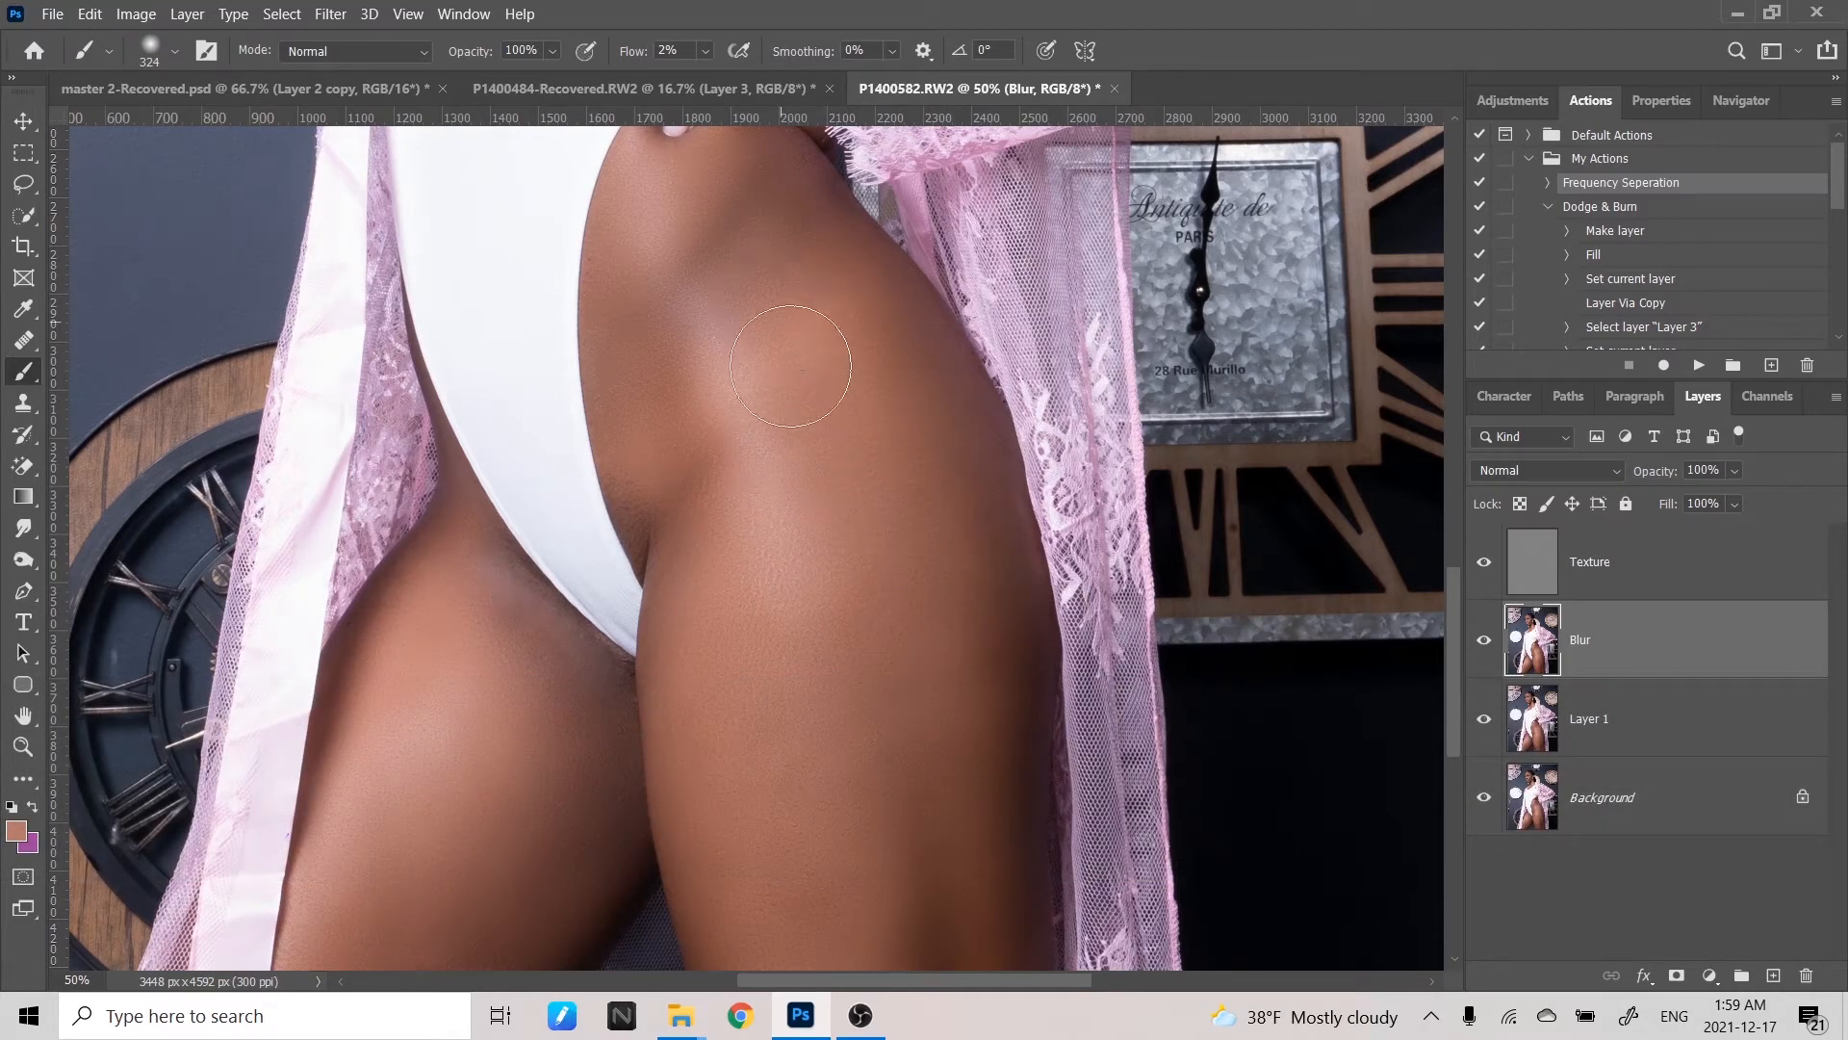
mouse_move(790, 366)
mouse_down()
mouse_move(745, 252)
mouse_move(715, 303)
mouse_move(701, 288)
mouse_move(708, 209)
mouse_up()
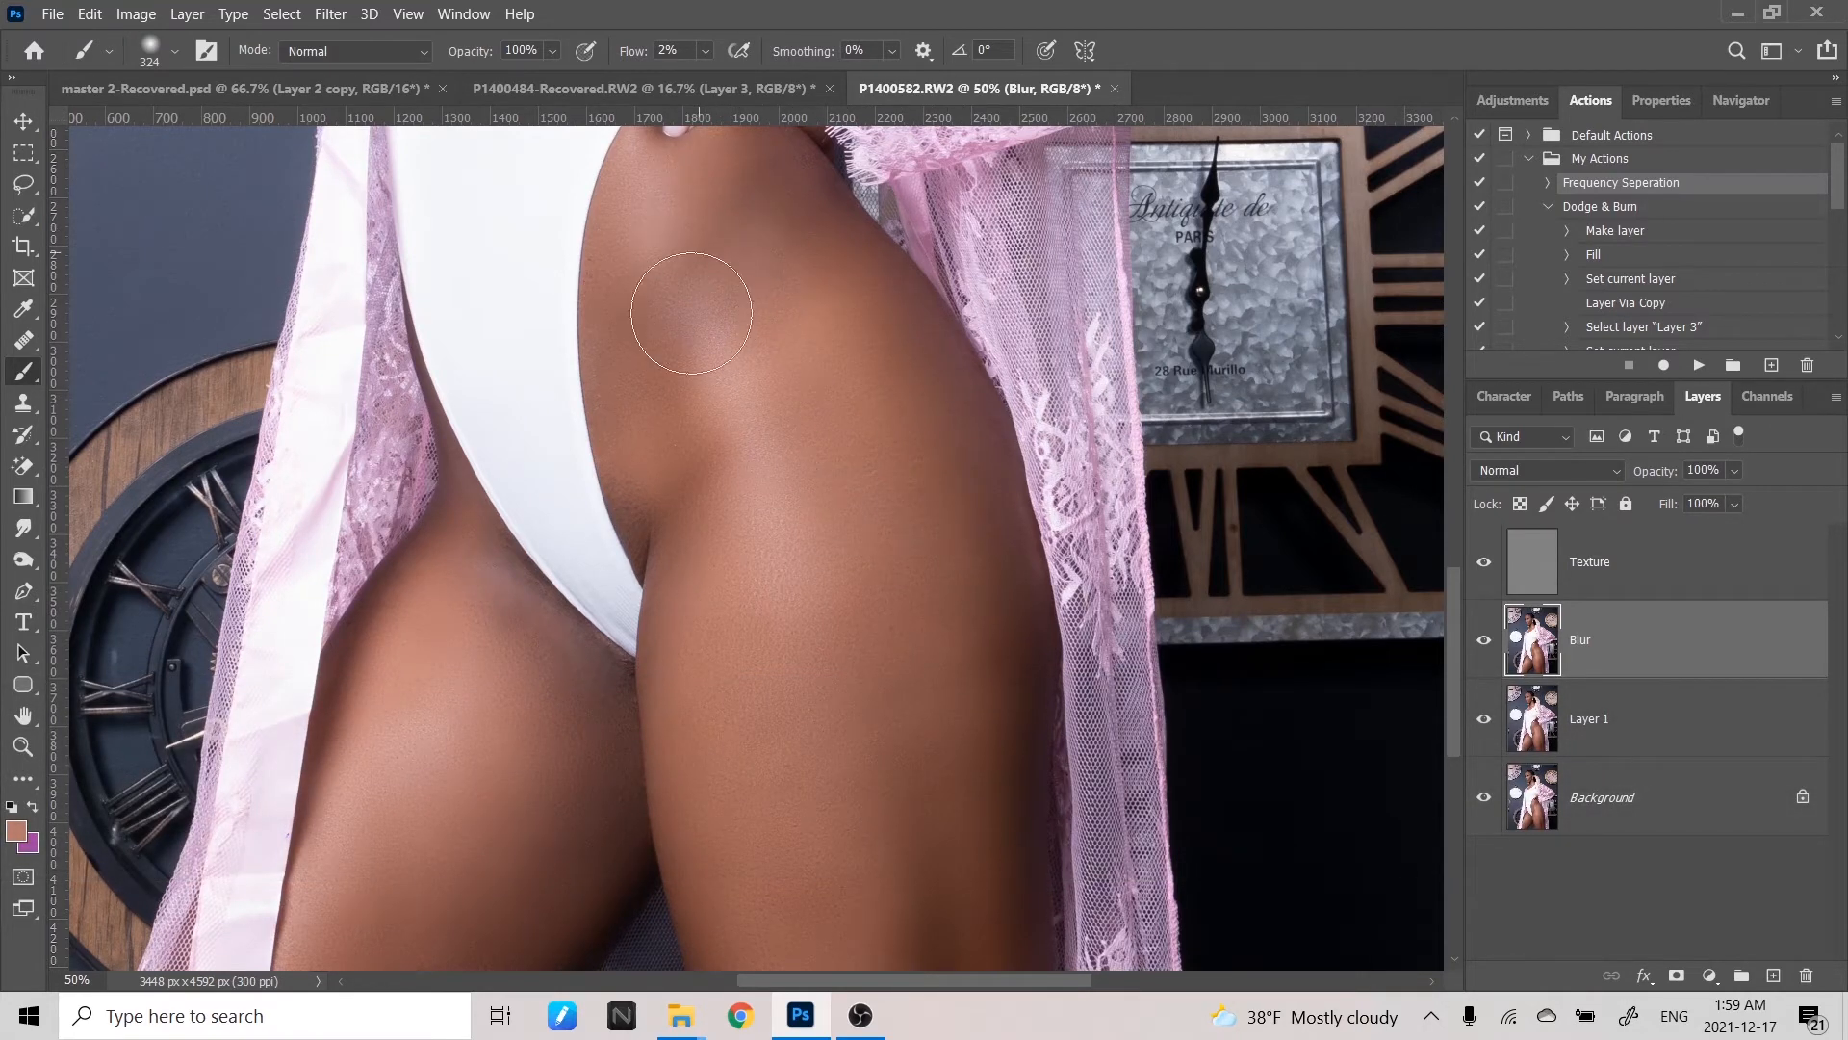
mouse_move(698, 570)
mouse_down()
mouse_move(660, 433)
mouse_move(763, 289)
mouse_up()
key(space)
drag(870, 437, 889, 632)
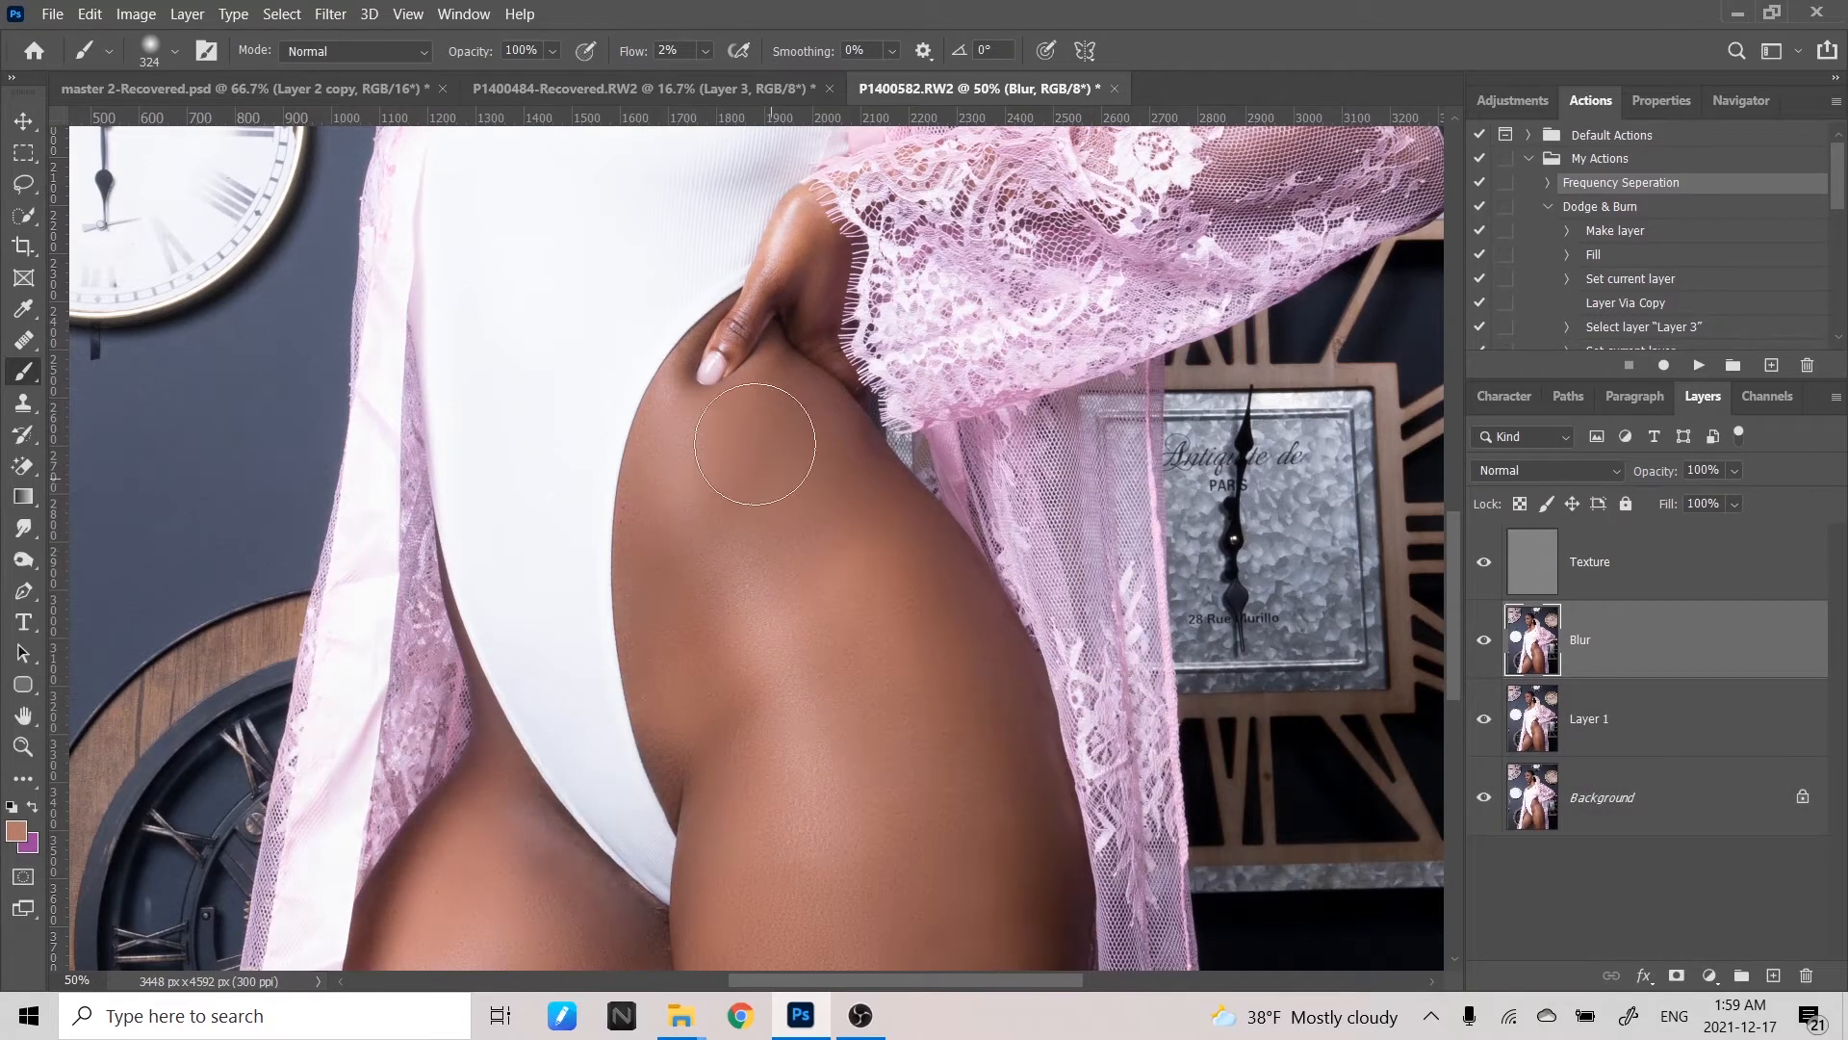
mouse_move(755, 443)
mouse_down()
mouse_move(816, 445)
mouse_move(865, 490)
mouse_move(996, 770)
mouse_move(950, 667)
mouse_move(801, 494)
mouse_move(798, 533)
mouse_move(757, 498)
mouse_move(720, 502)
mouse_move(699, 585)
mouse_up()
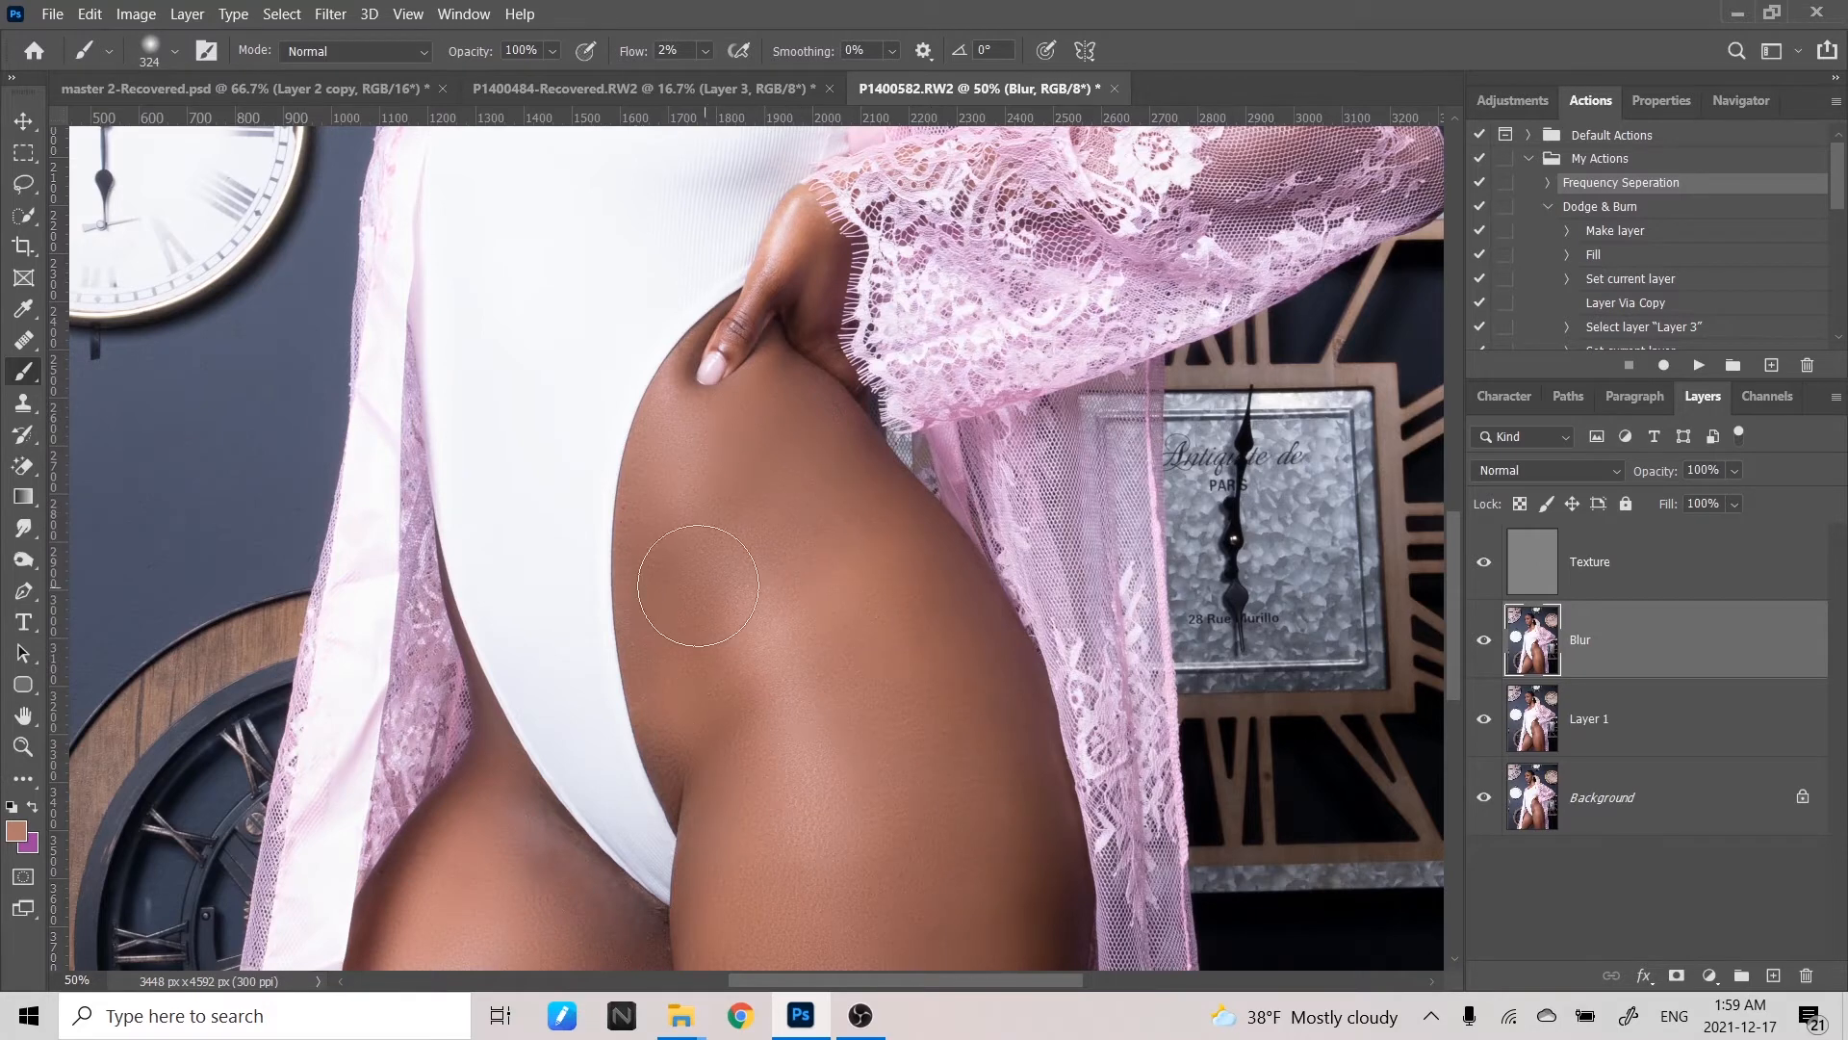
- Paint over the dark uneven tones on the lower outer thigh near the photo's bottom edge
key(space)
drag(991, 817, 899, 413)
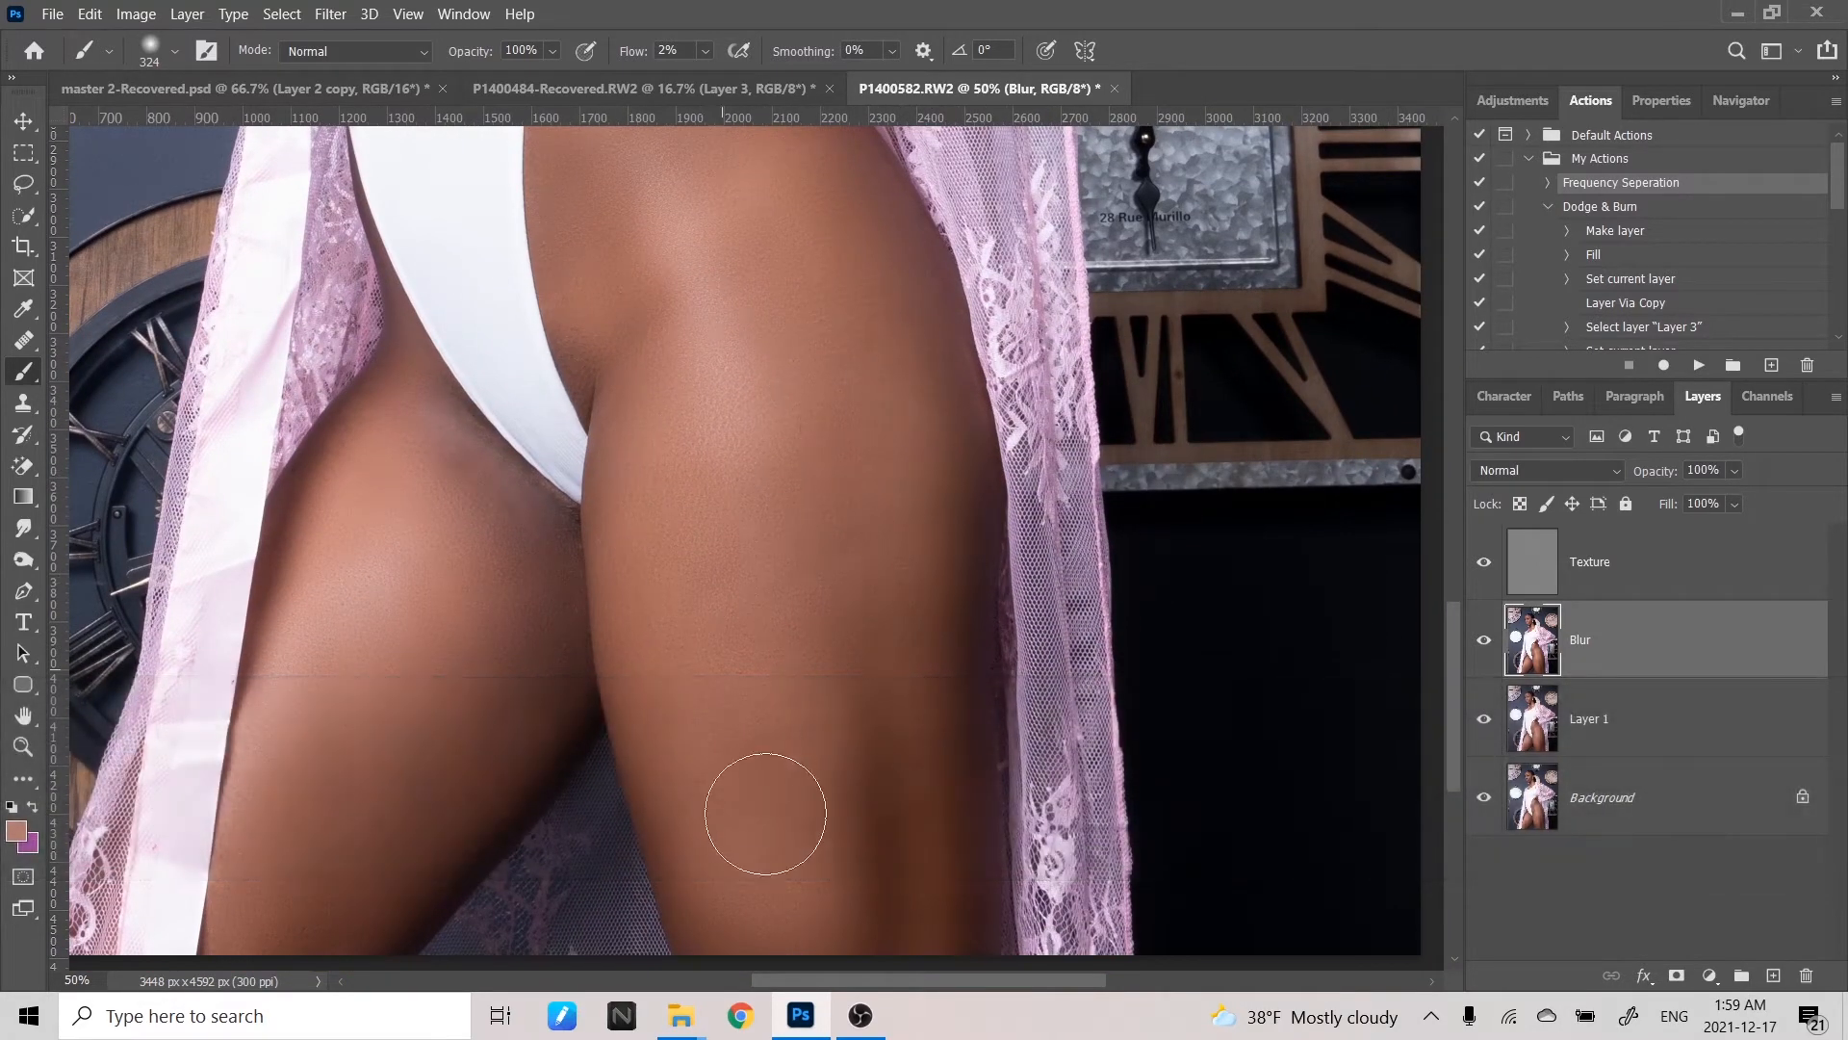
mouse_move(765, 813)
mouse_down()
mouse_move(787, 881)
mouse_move(744, 832)
mouse_move(724, 841)
mouse_move(738, 947)
mouse_move(860, 626)
mouse_move(896, 880)
mouse_move(941, 933)
mouse_up()
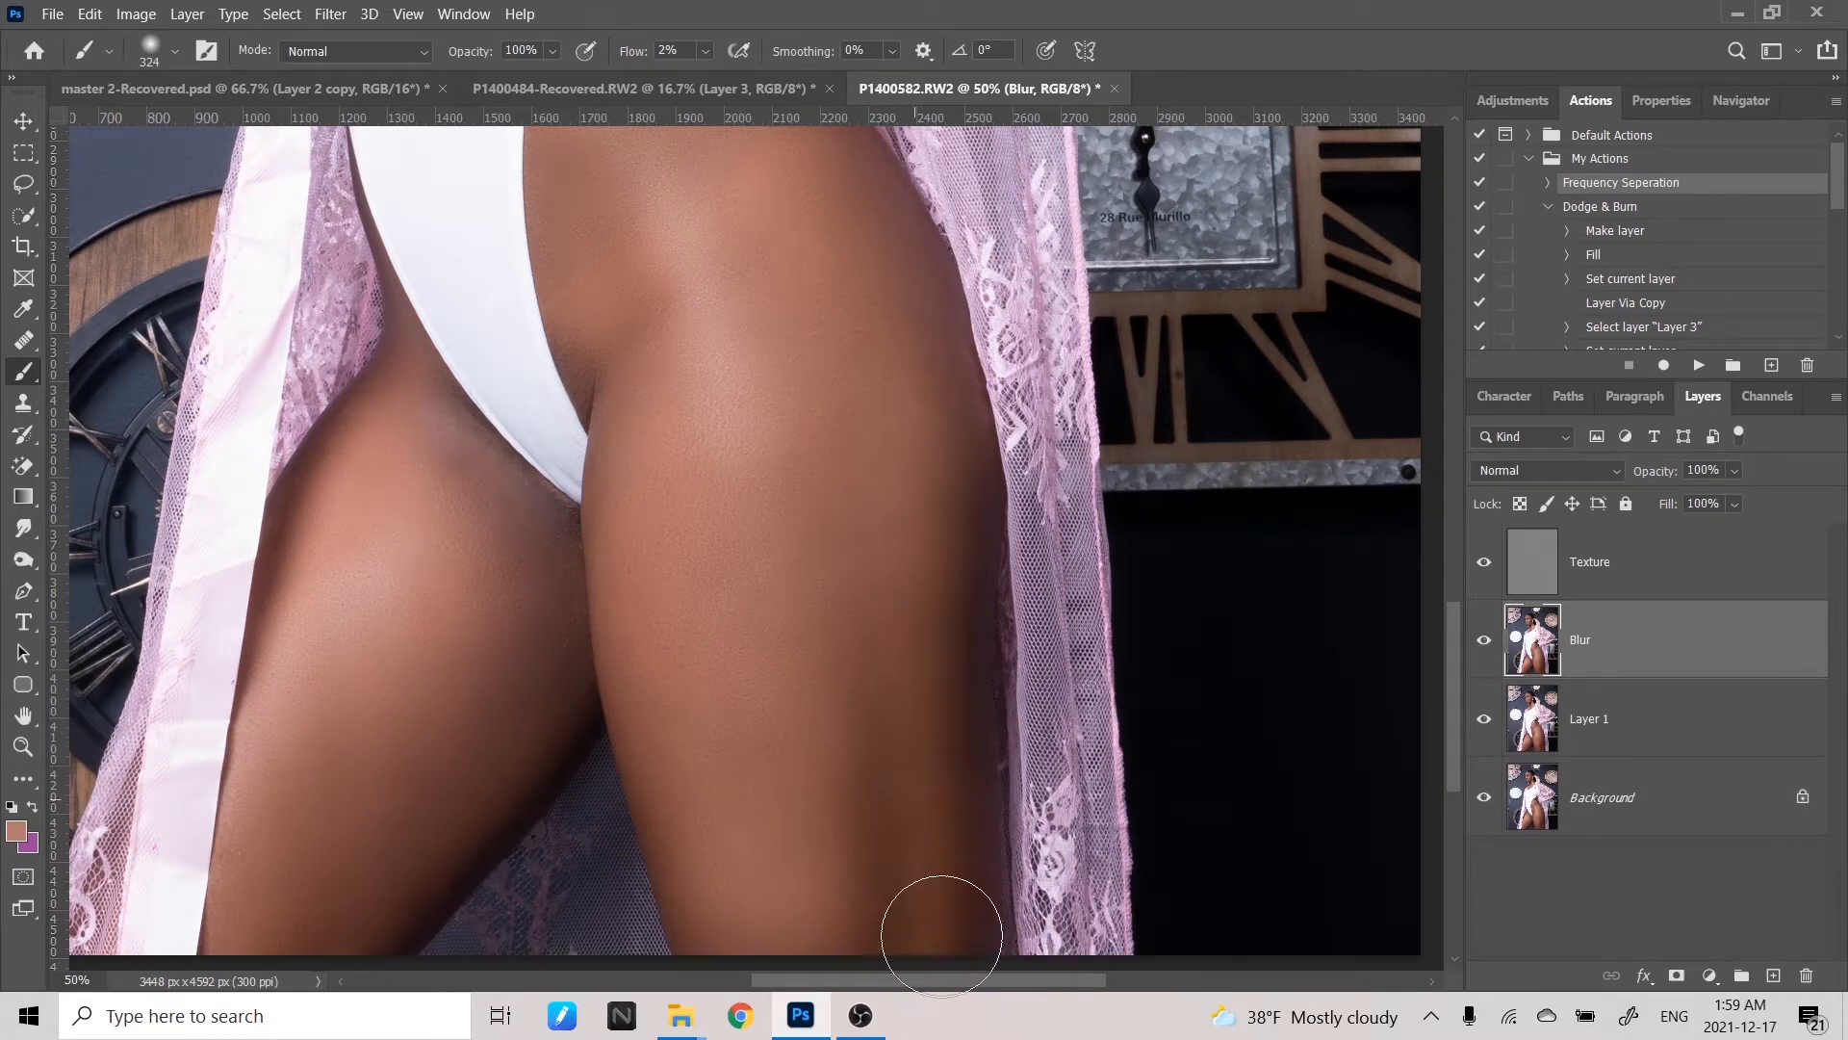
mouse_move(919, 552)
mouse_down()
mouse_move(924, 619)
mouse_move(872, 574)
mouse_up()
- Soften the dark inner thigh of the other leg beside the bodysuit, using brush sizes of 125 and 205 pixels
key(space)
drag(524, 619, 895, 433)
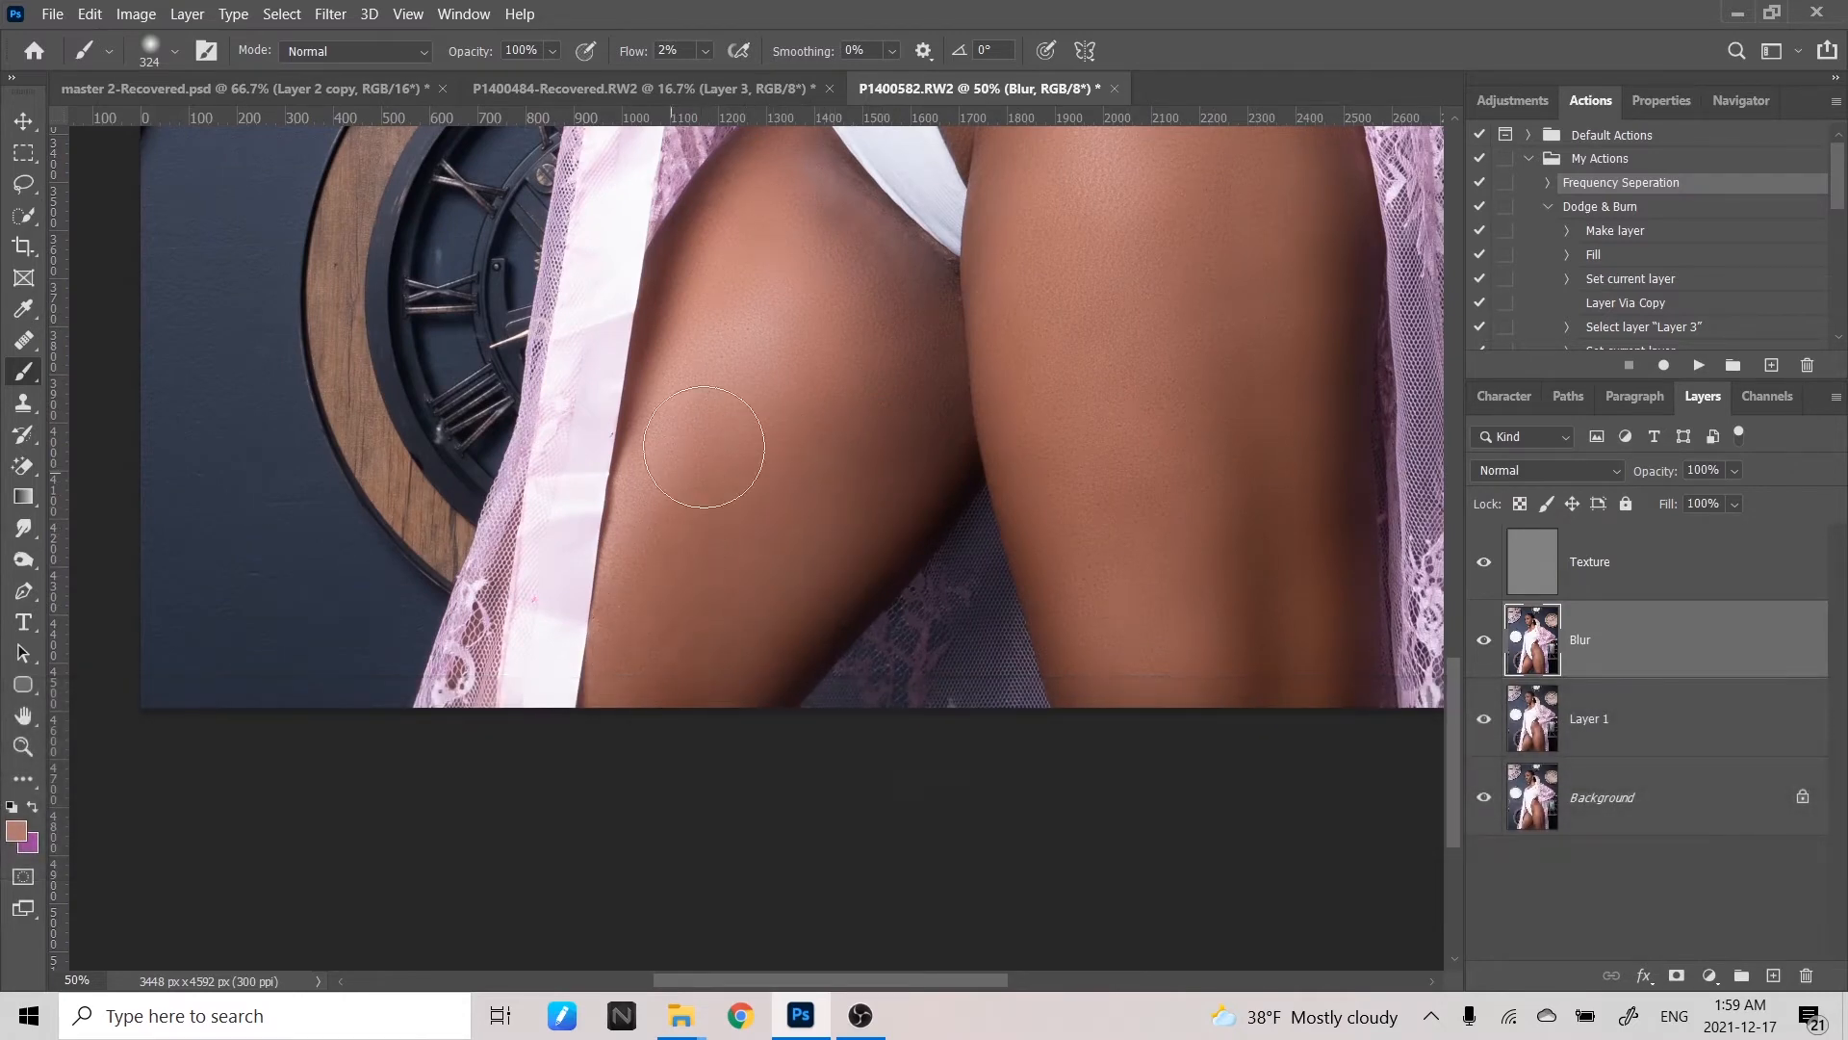
key(space)
drag(704, 446, 680, 513)
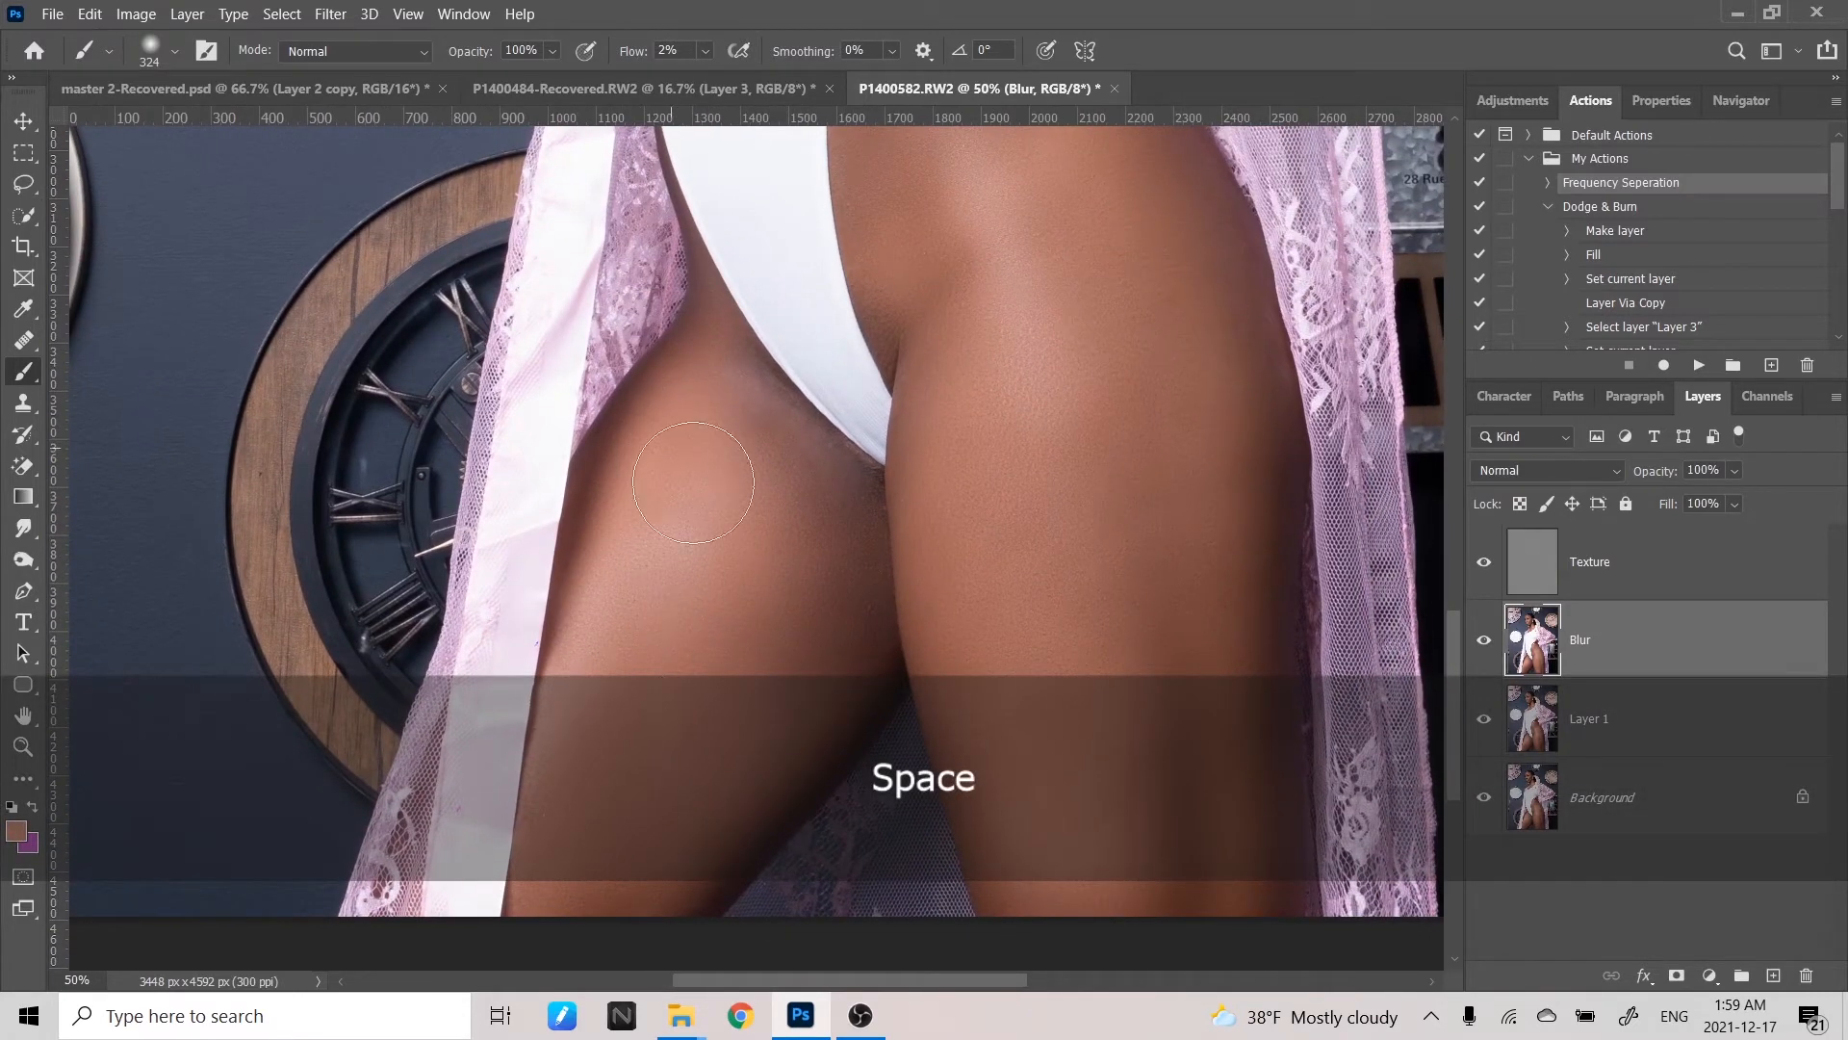
key(alt)
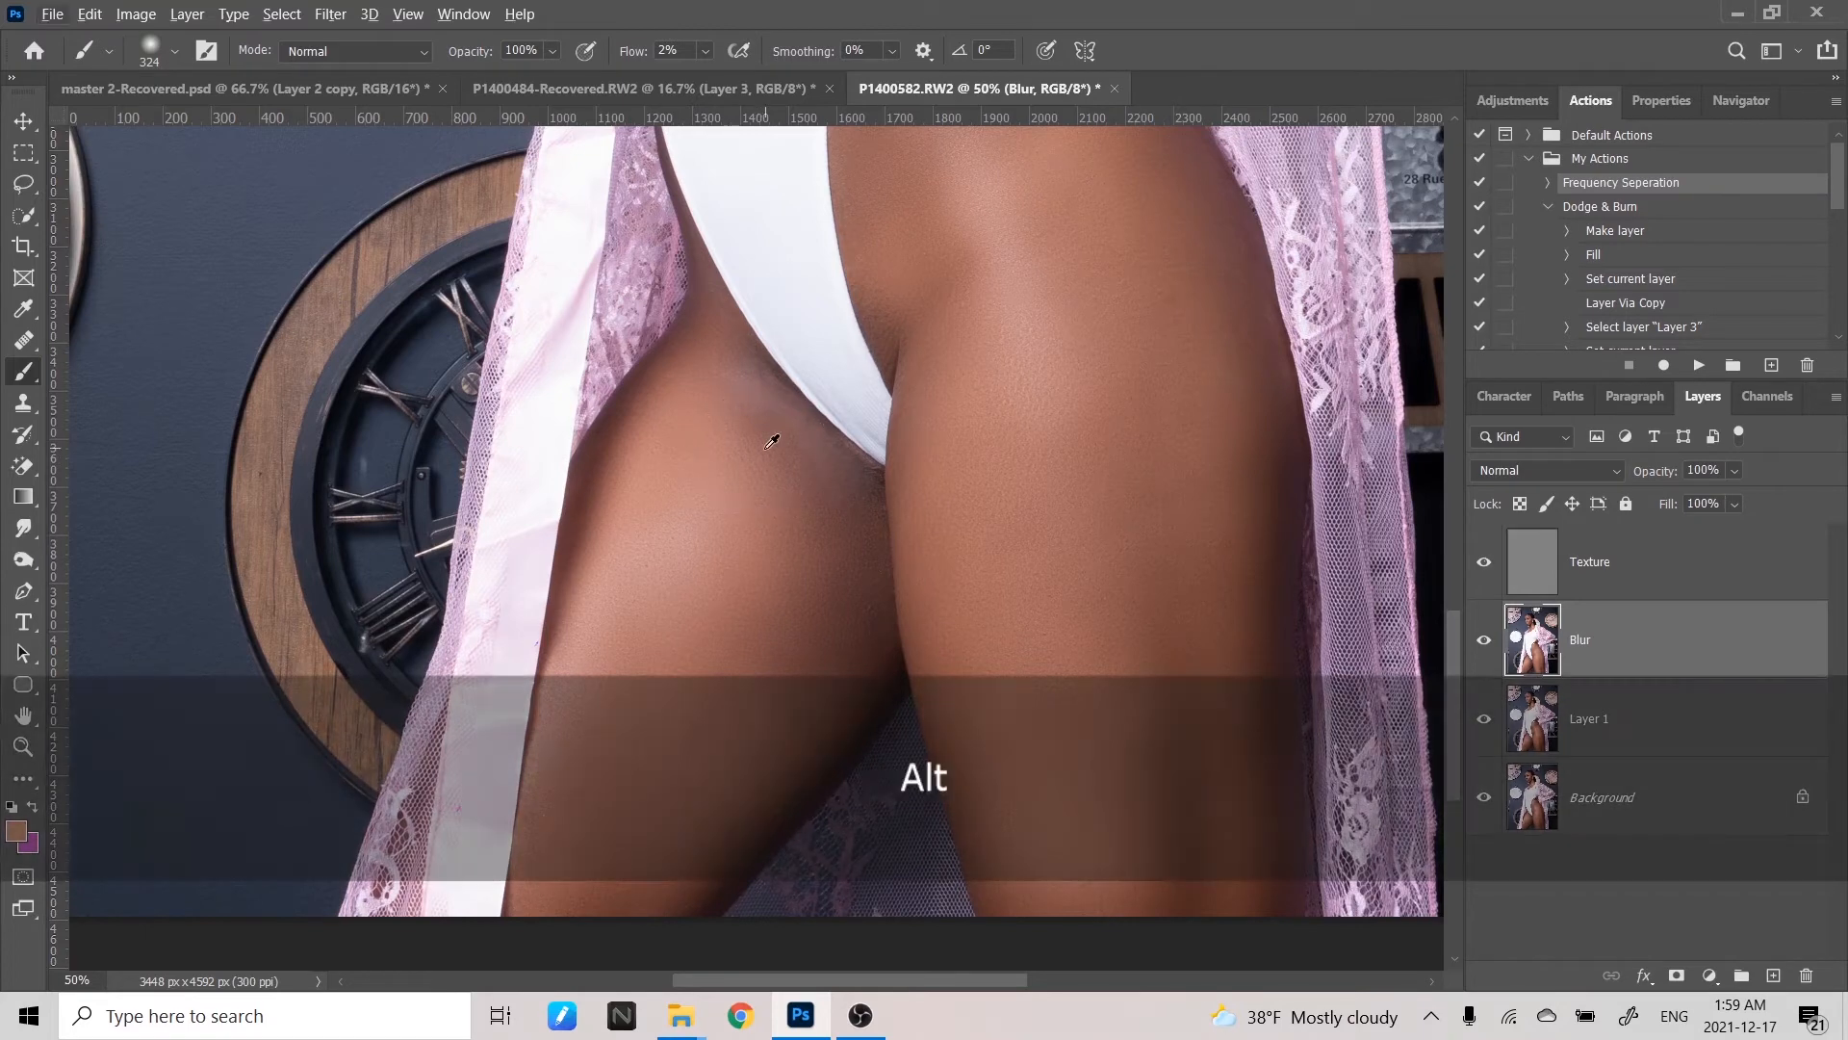
drag(737, 550, 663, 562)
drag(759, 387, 861, 490)
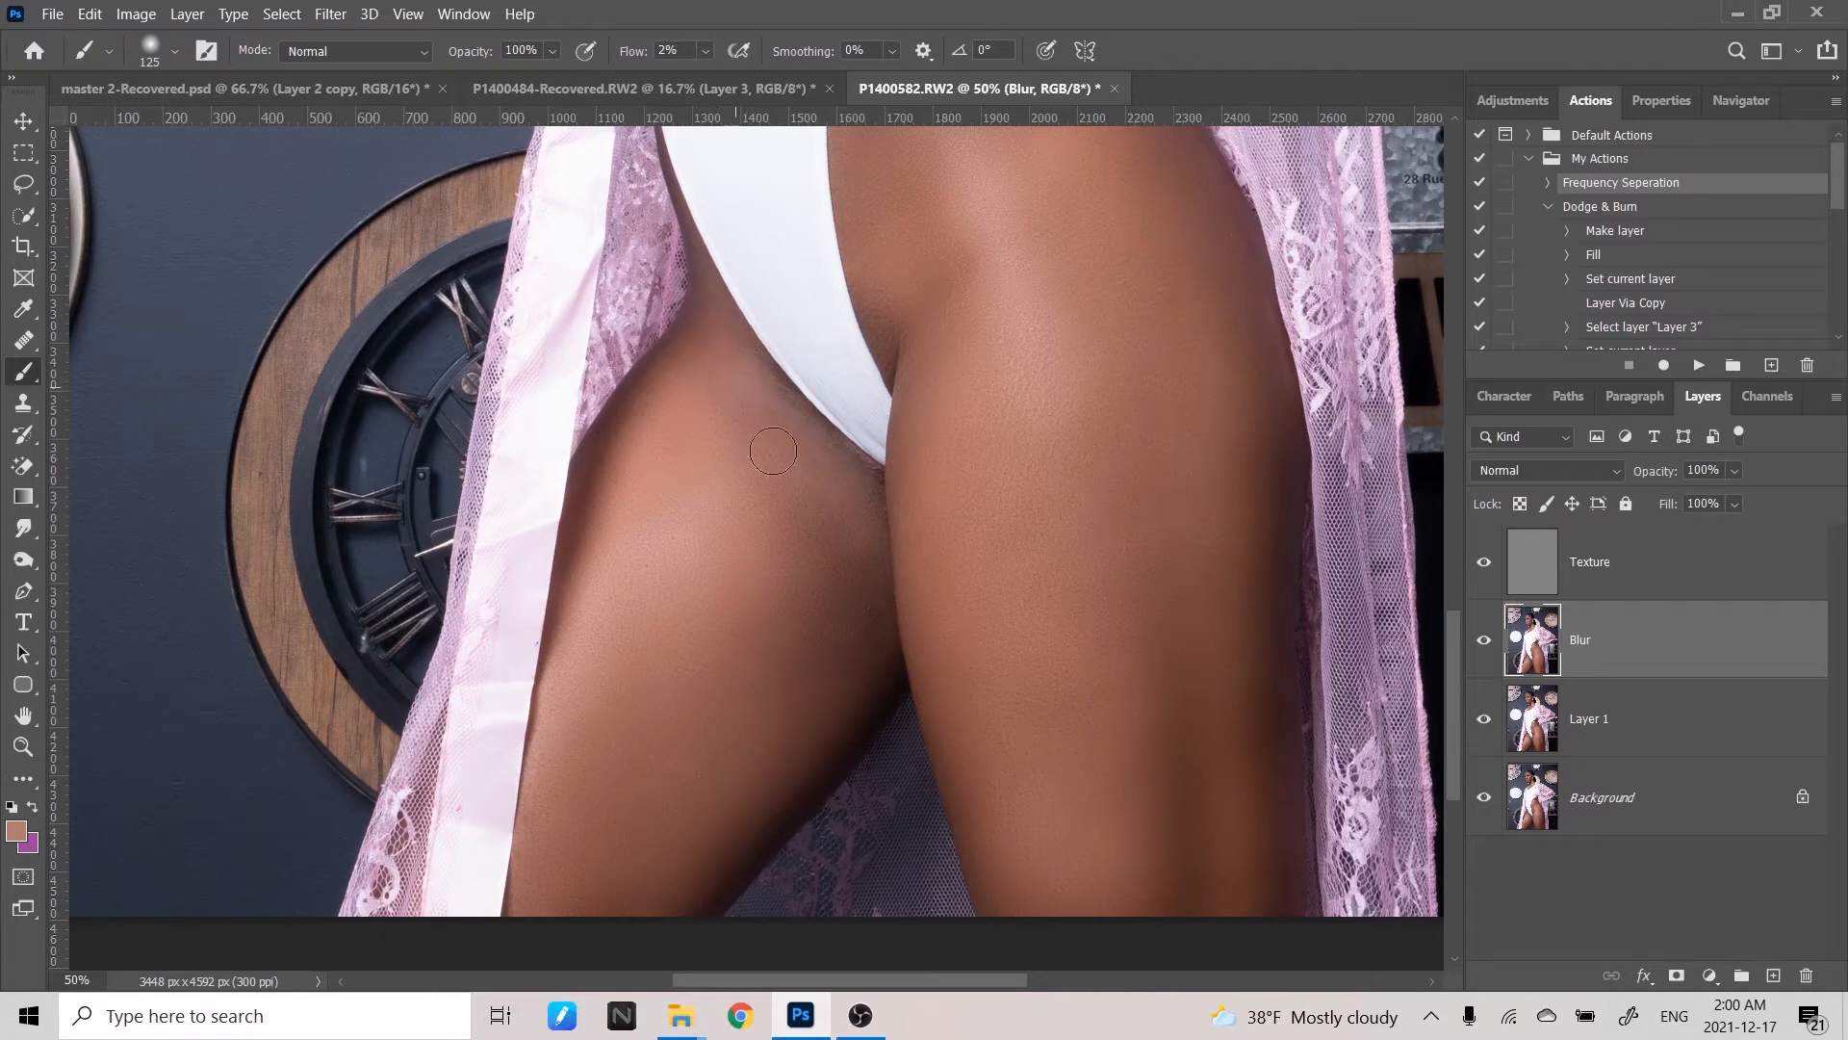
alt+right_click(792, 496)
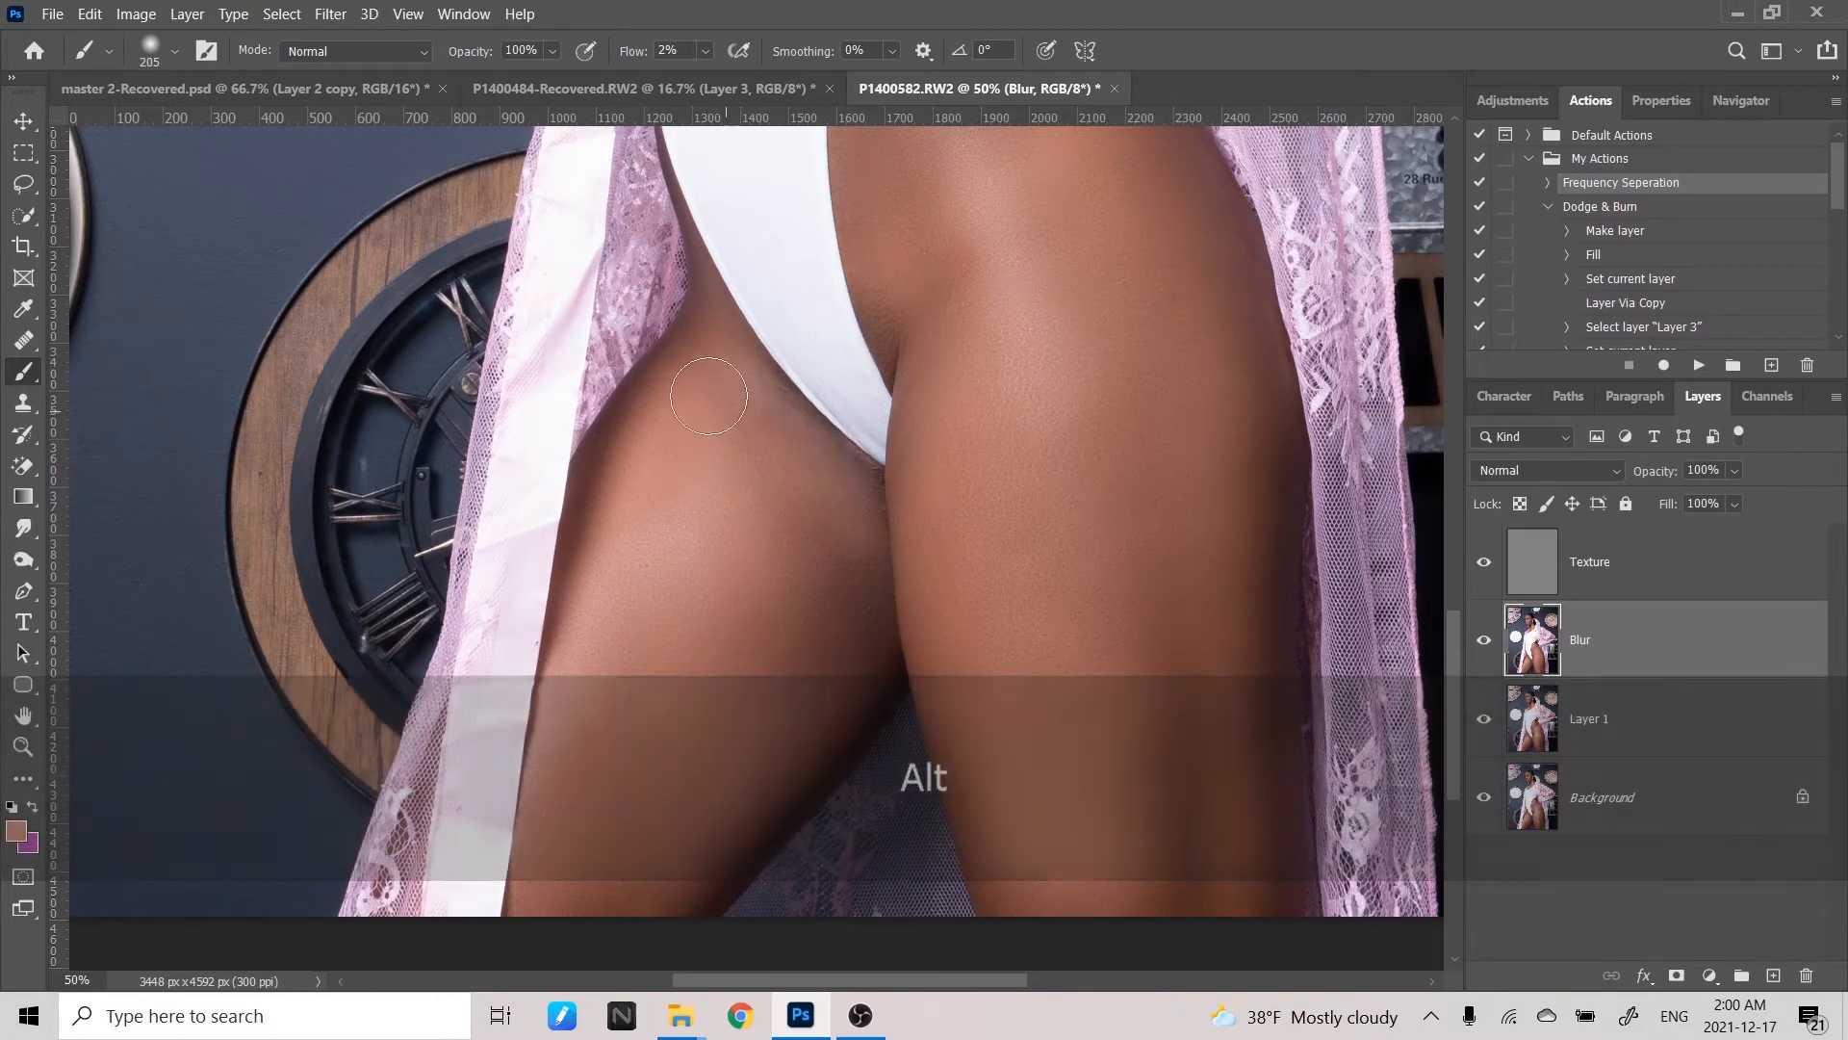
key(space)
drag(948, 378, 1027, 924)
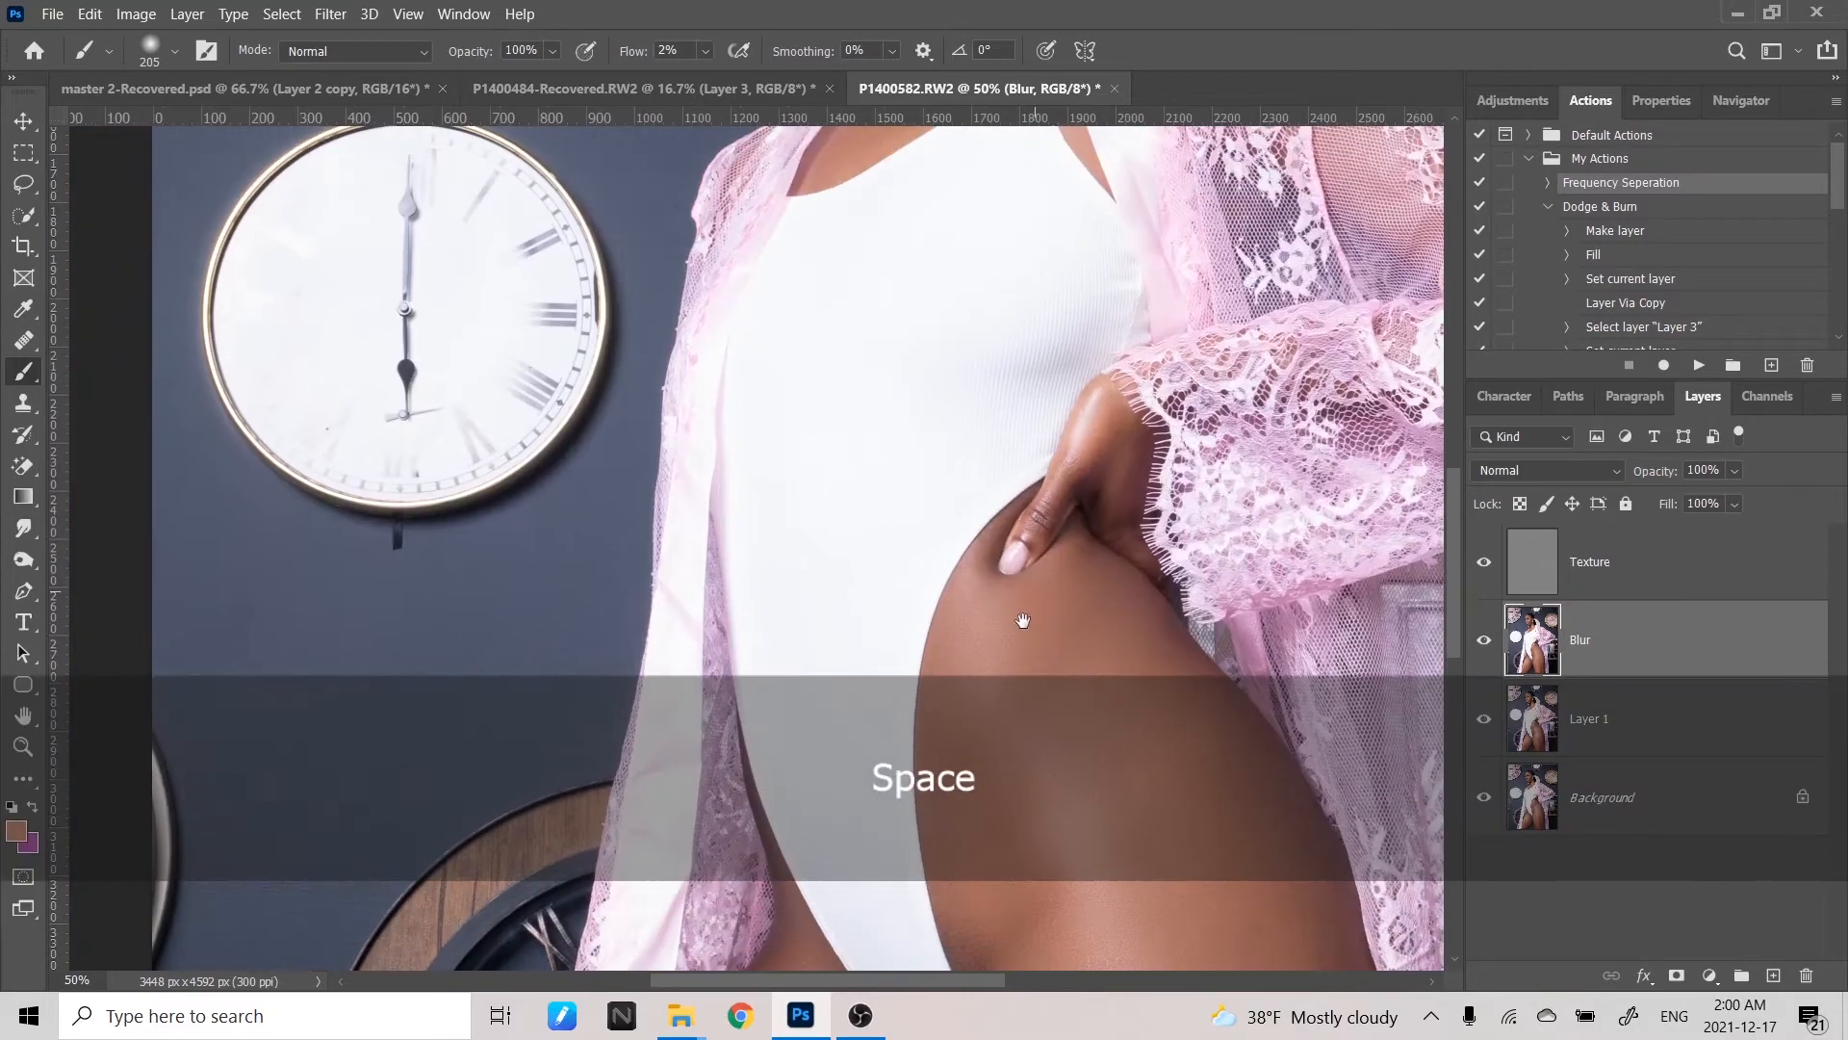
- Set the brush size to 180 pixels over the neck skin on the Blur layer
drag(1057, 404, 962, 763)
drag(1004, 536, 983, 717)
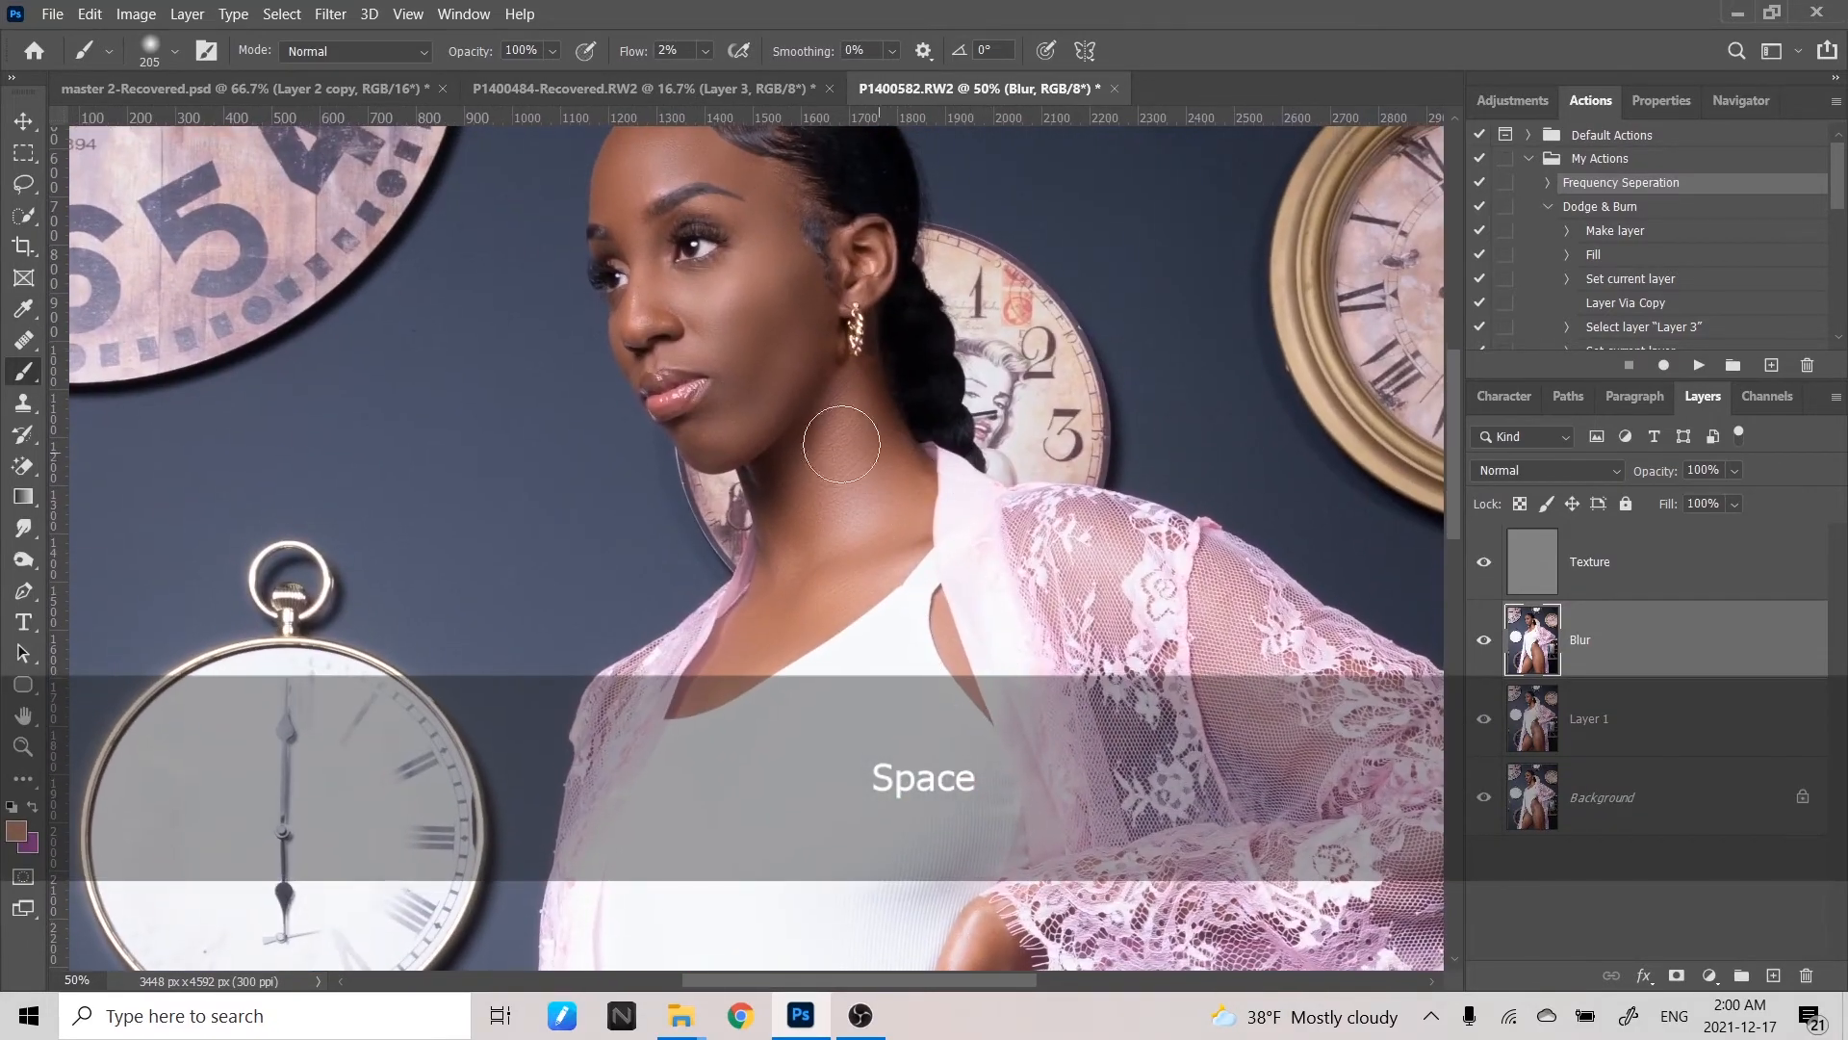
alt+right_click(838, 429)
alt+right_click(801, 457)
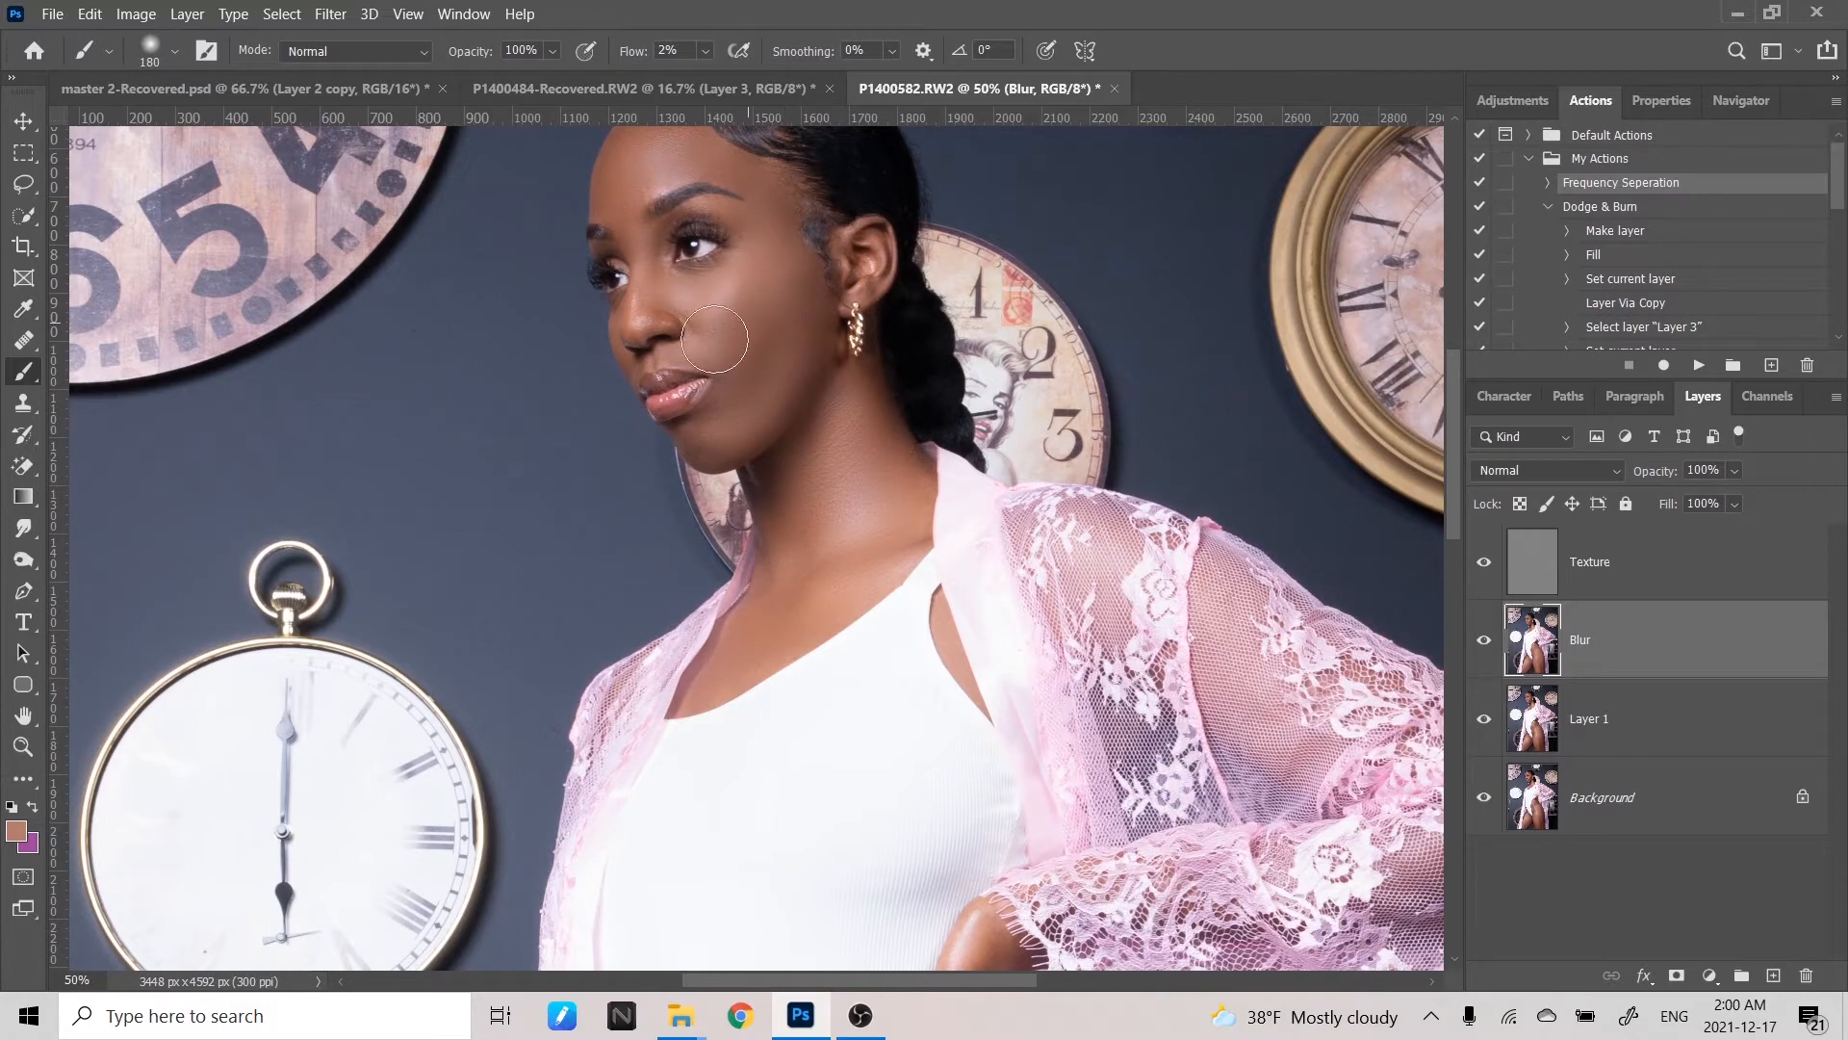
- Review the retouched face, torso and legs, and compare the result with the original Background layer shown alone
key(space)
drag(784, 255, 799, 359)
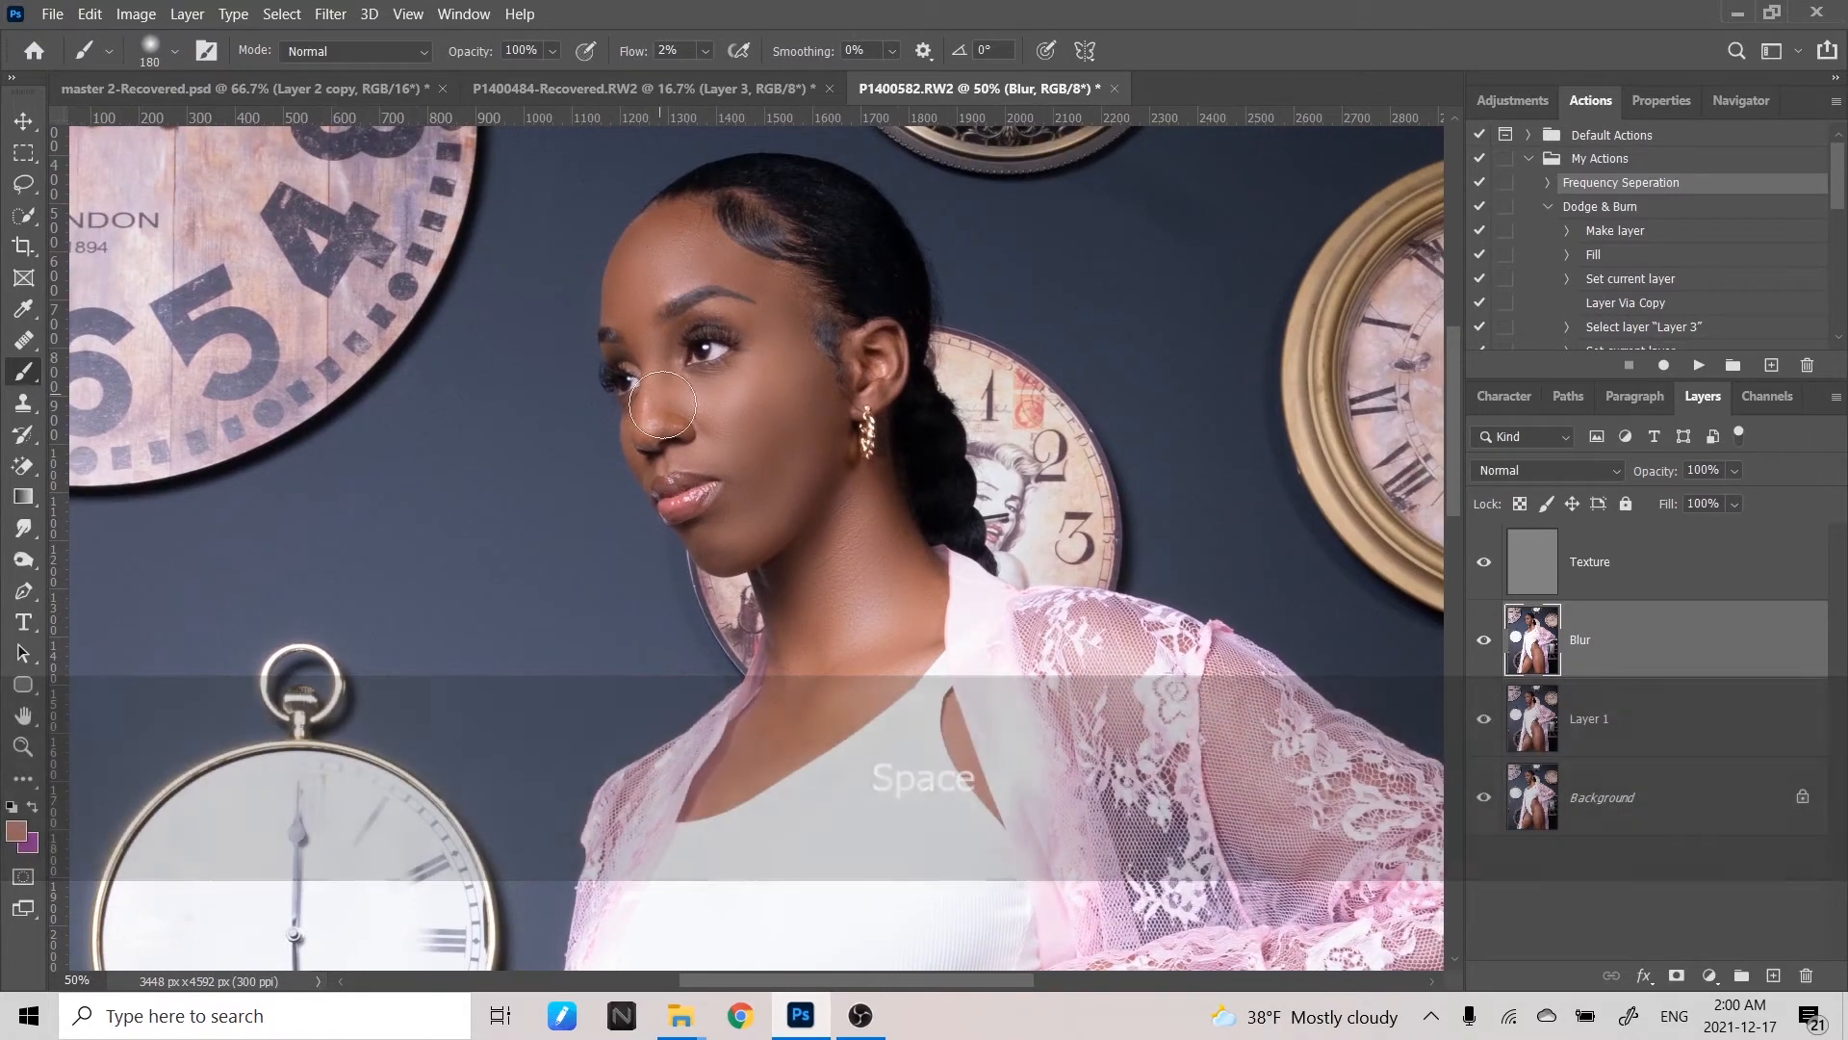
key(ctrl+minus)
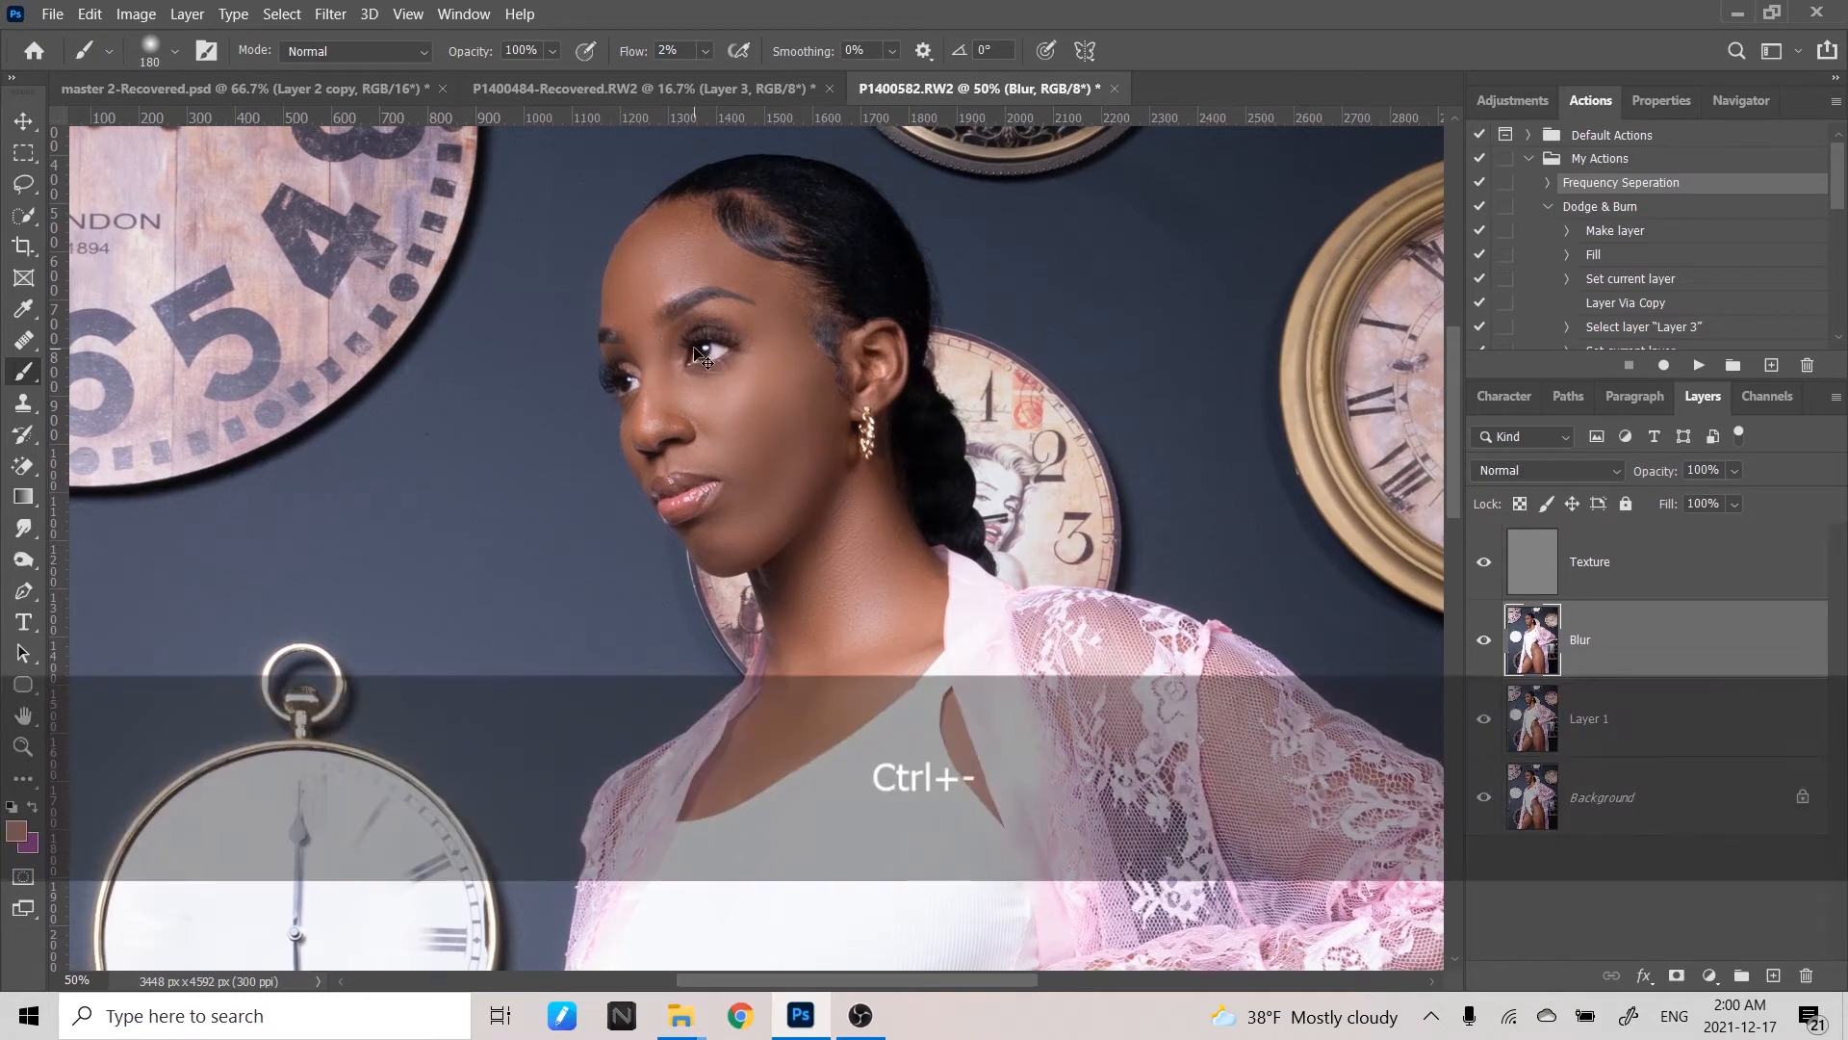
drag(1095, 575, 1017, 229)
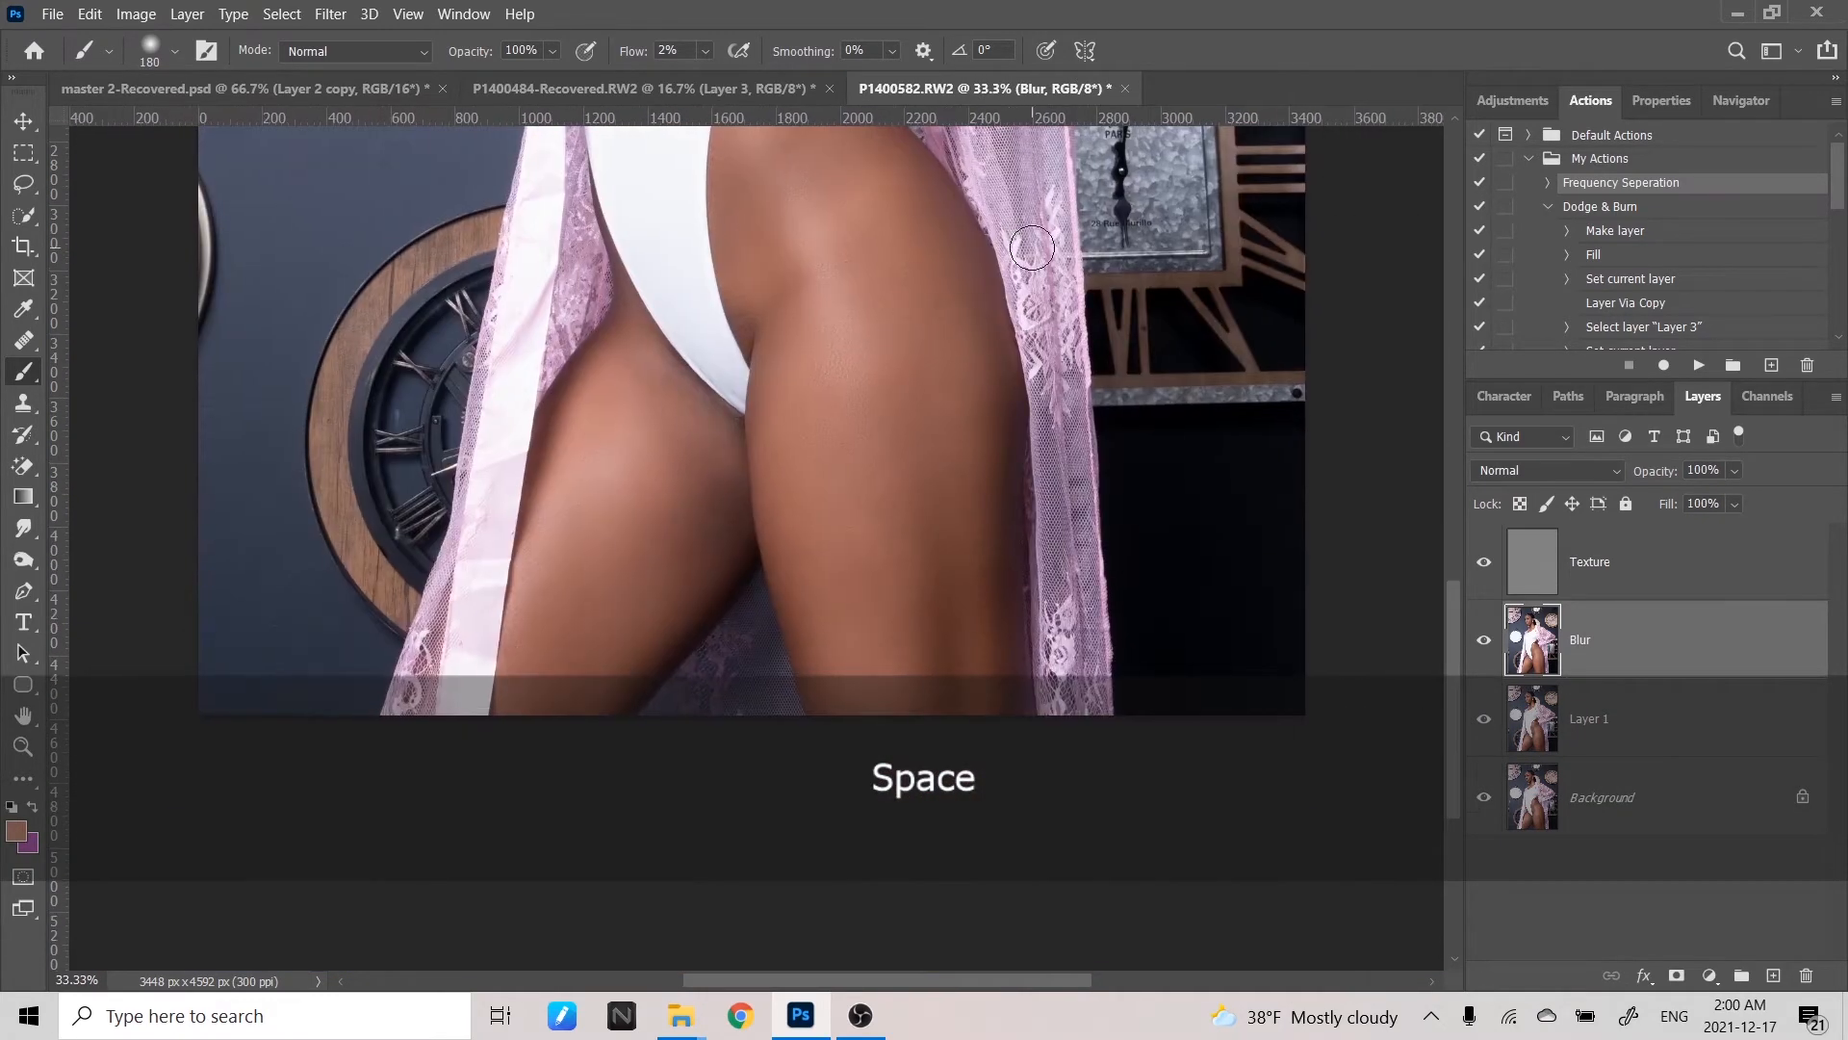
drag(998, 379, 1013, 1030)
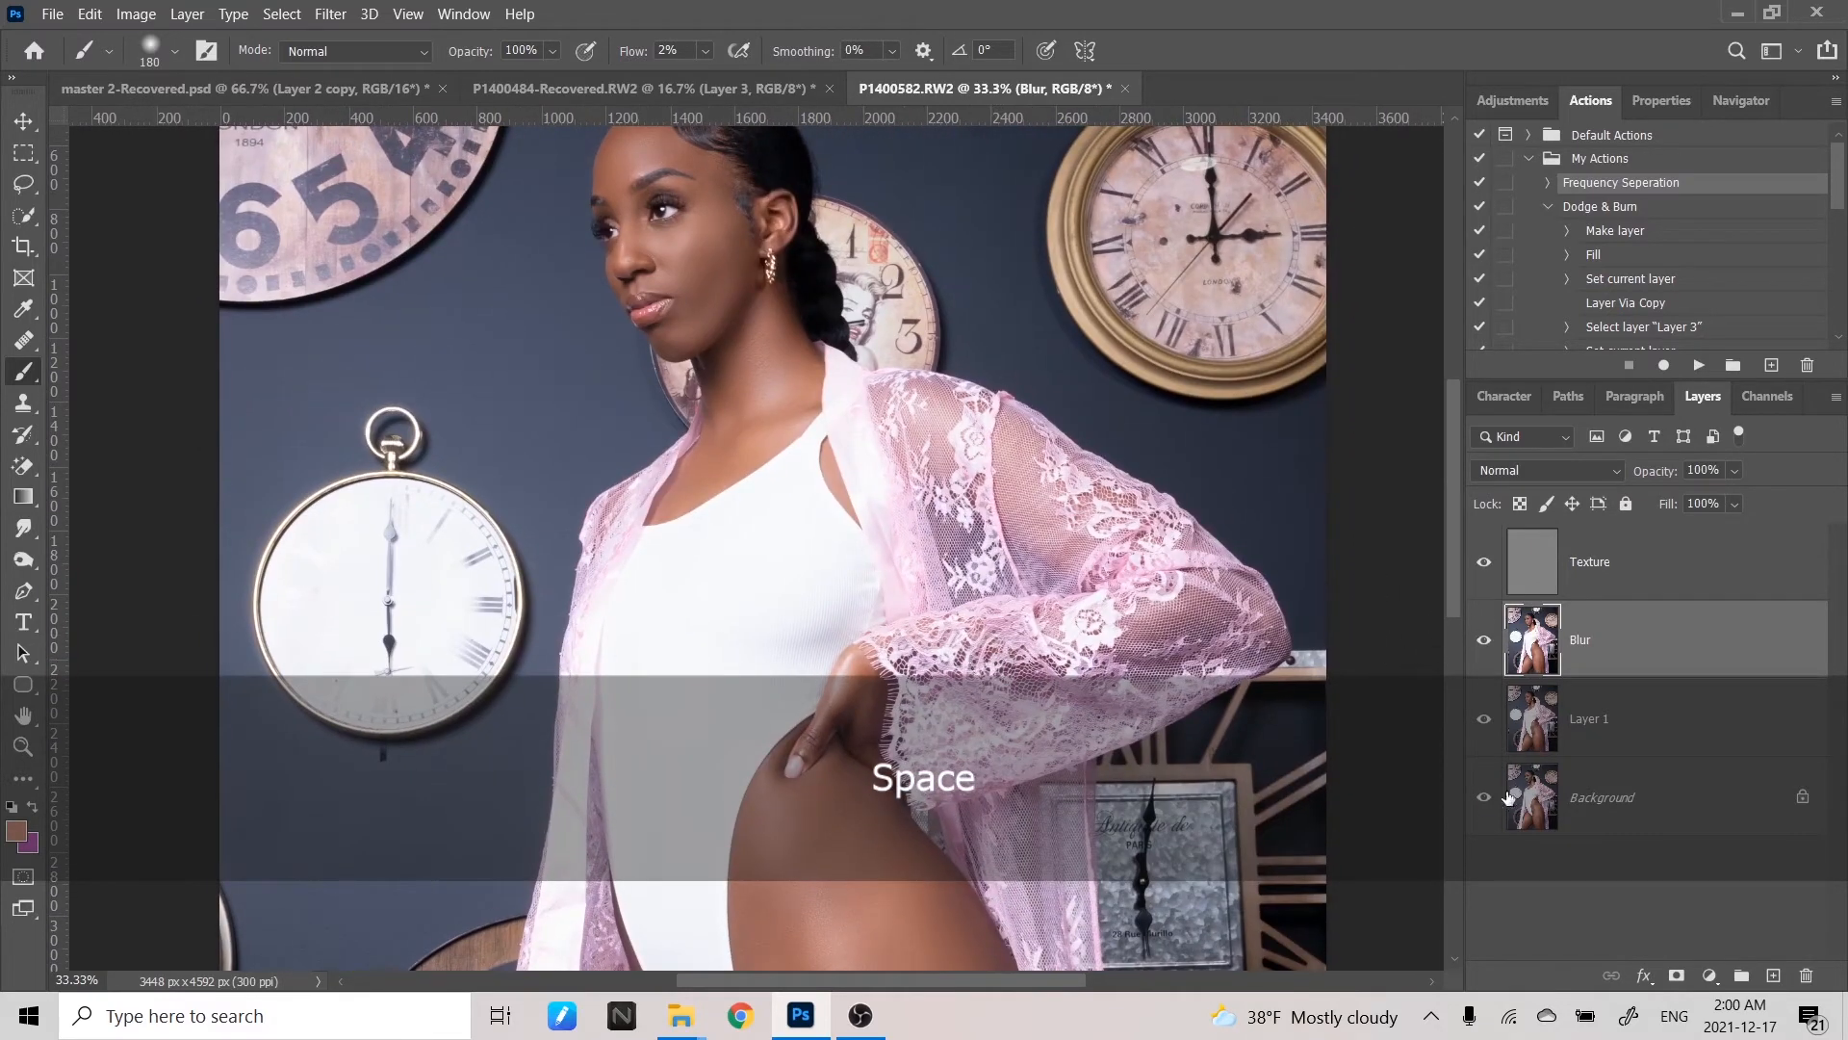
drag(1080, 669, 1038, 452)
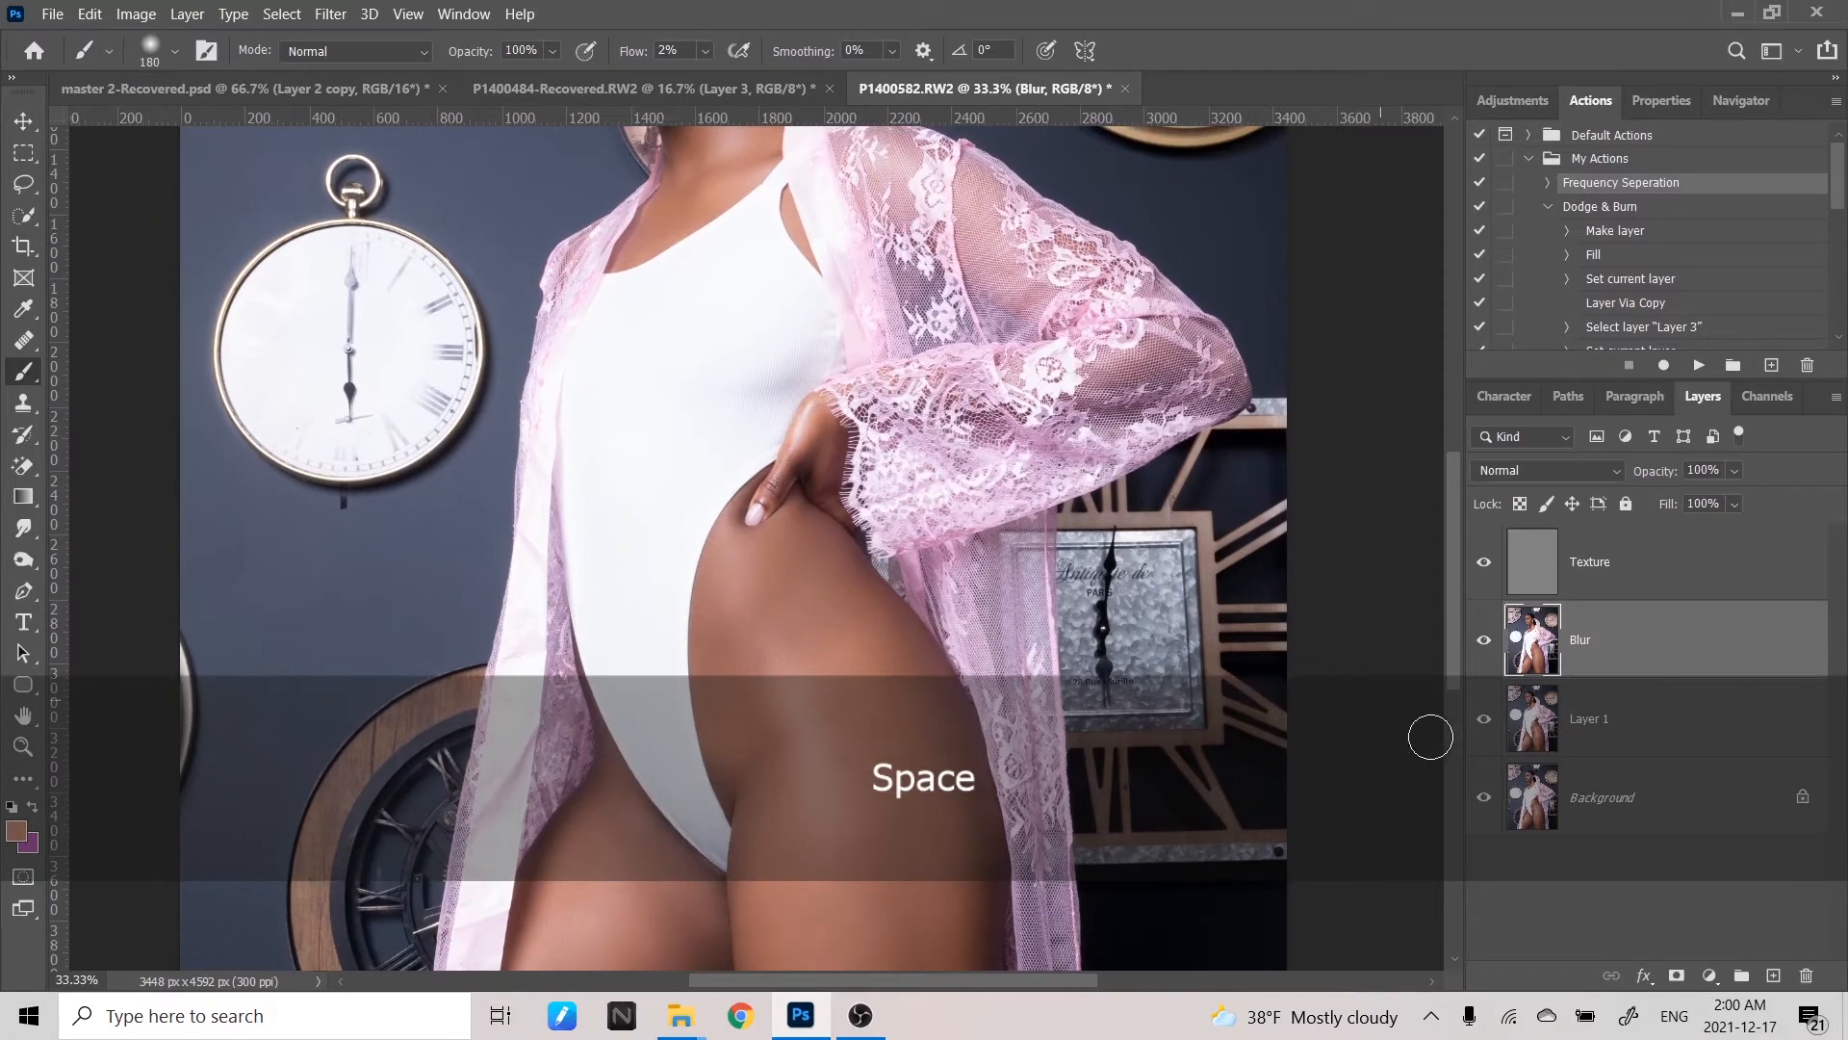
key(ctrl+minus)
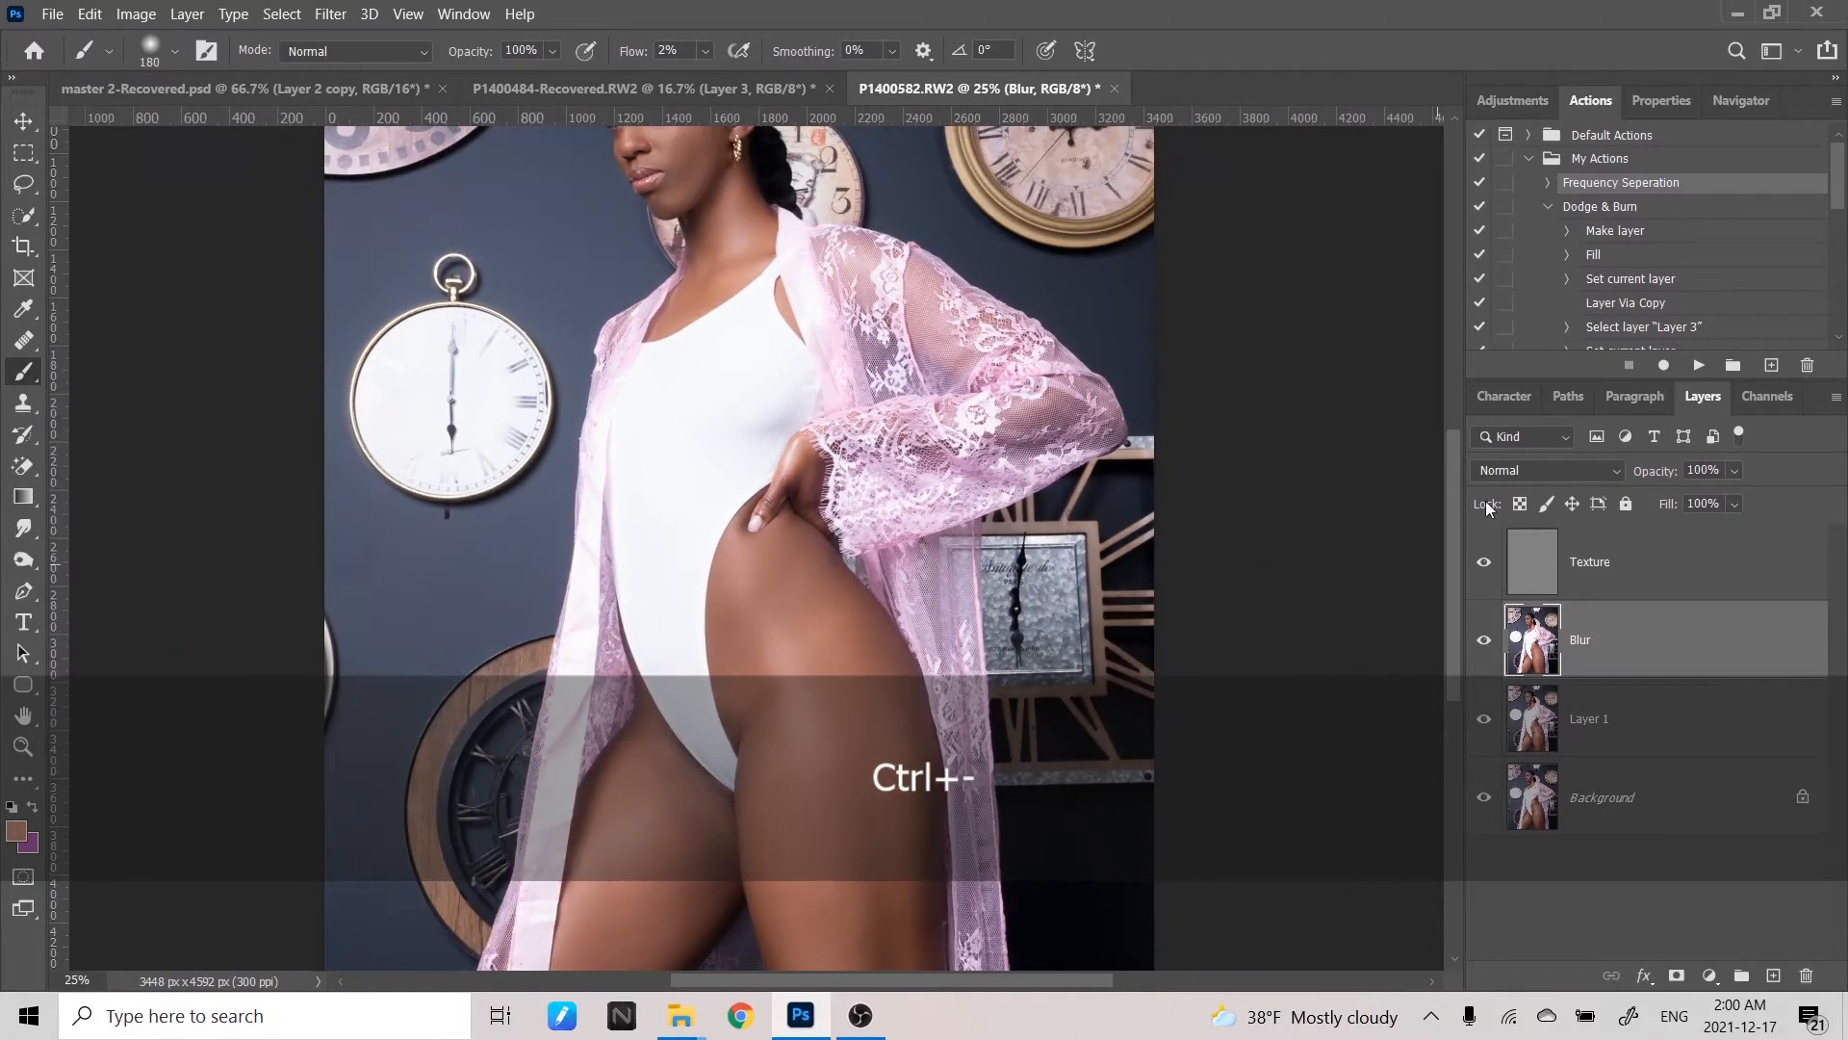
alt+click(1484, 798)
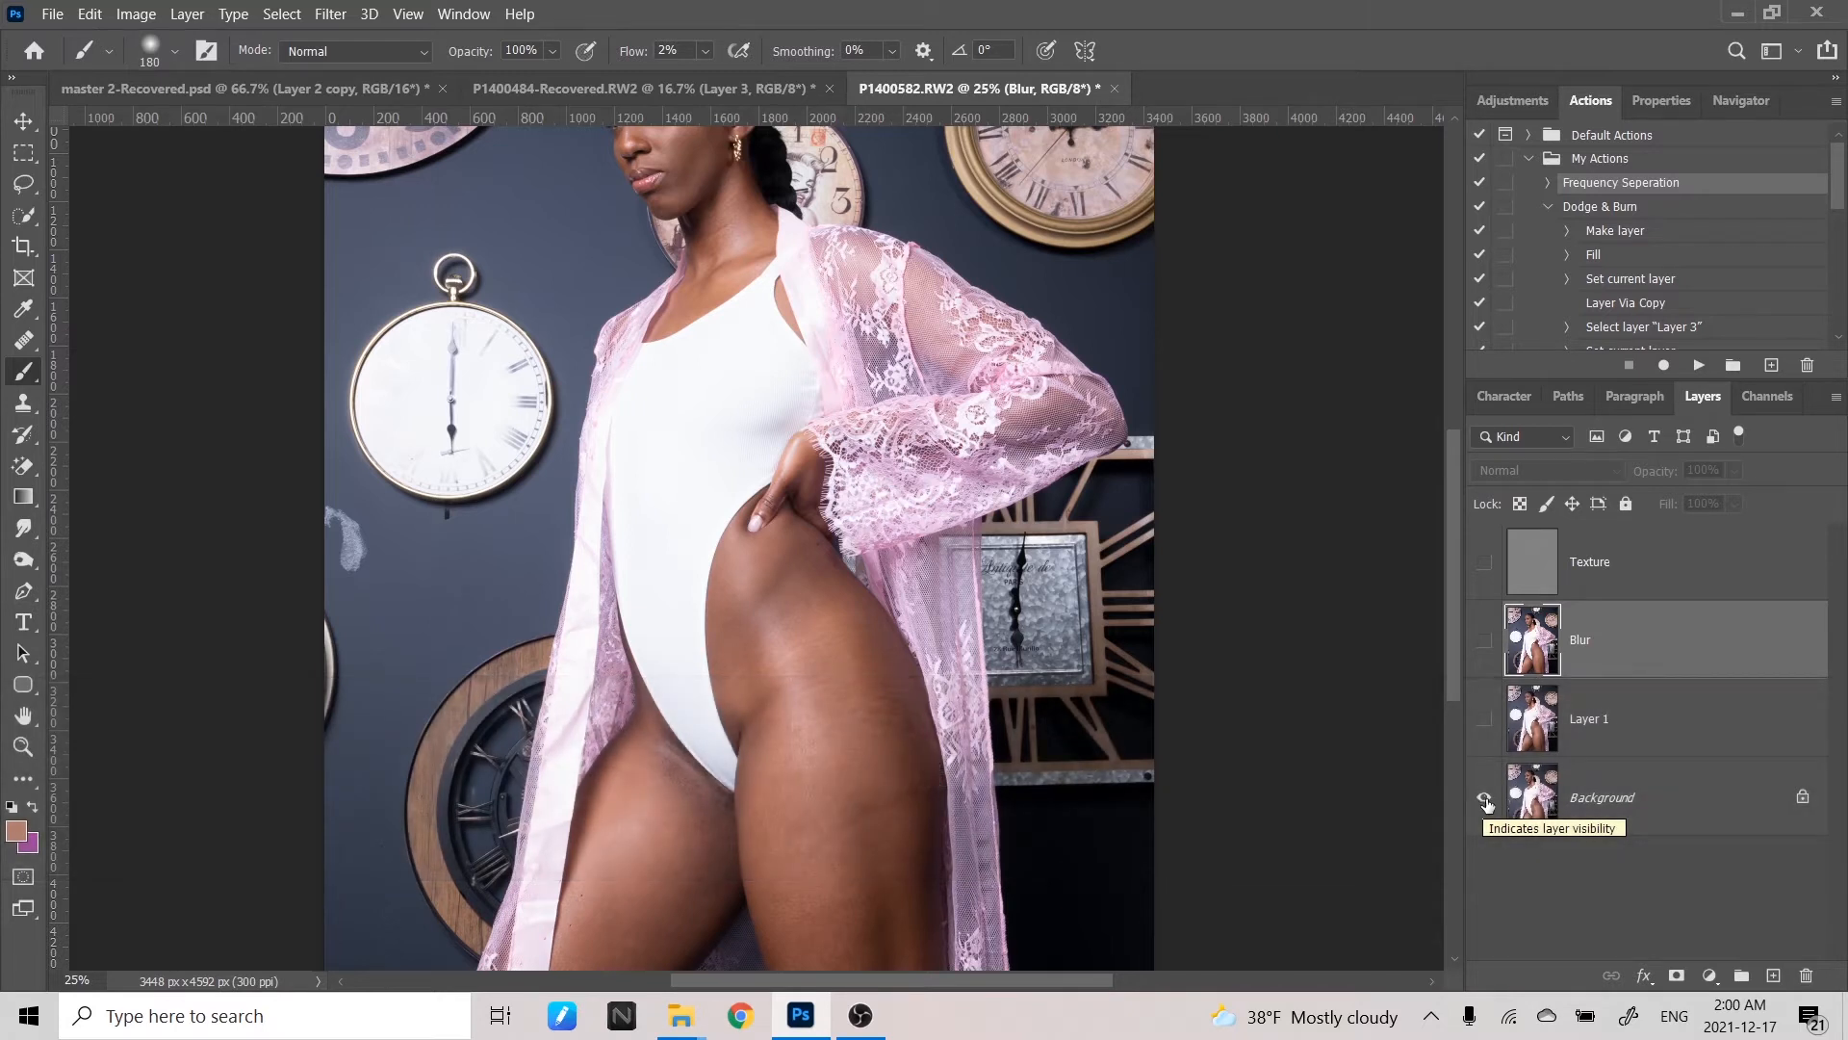
alt+click(1485, 799)
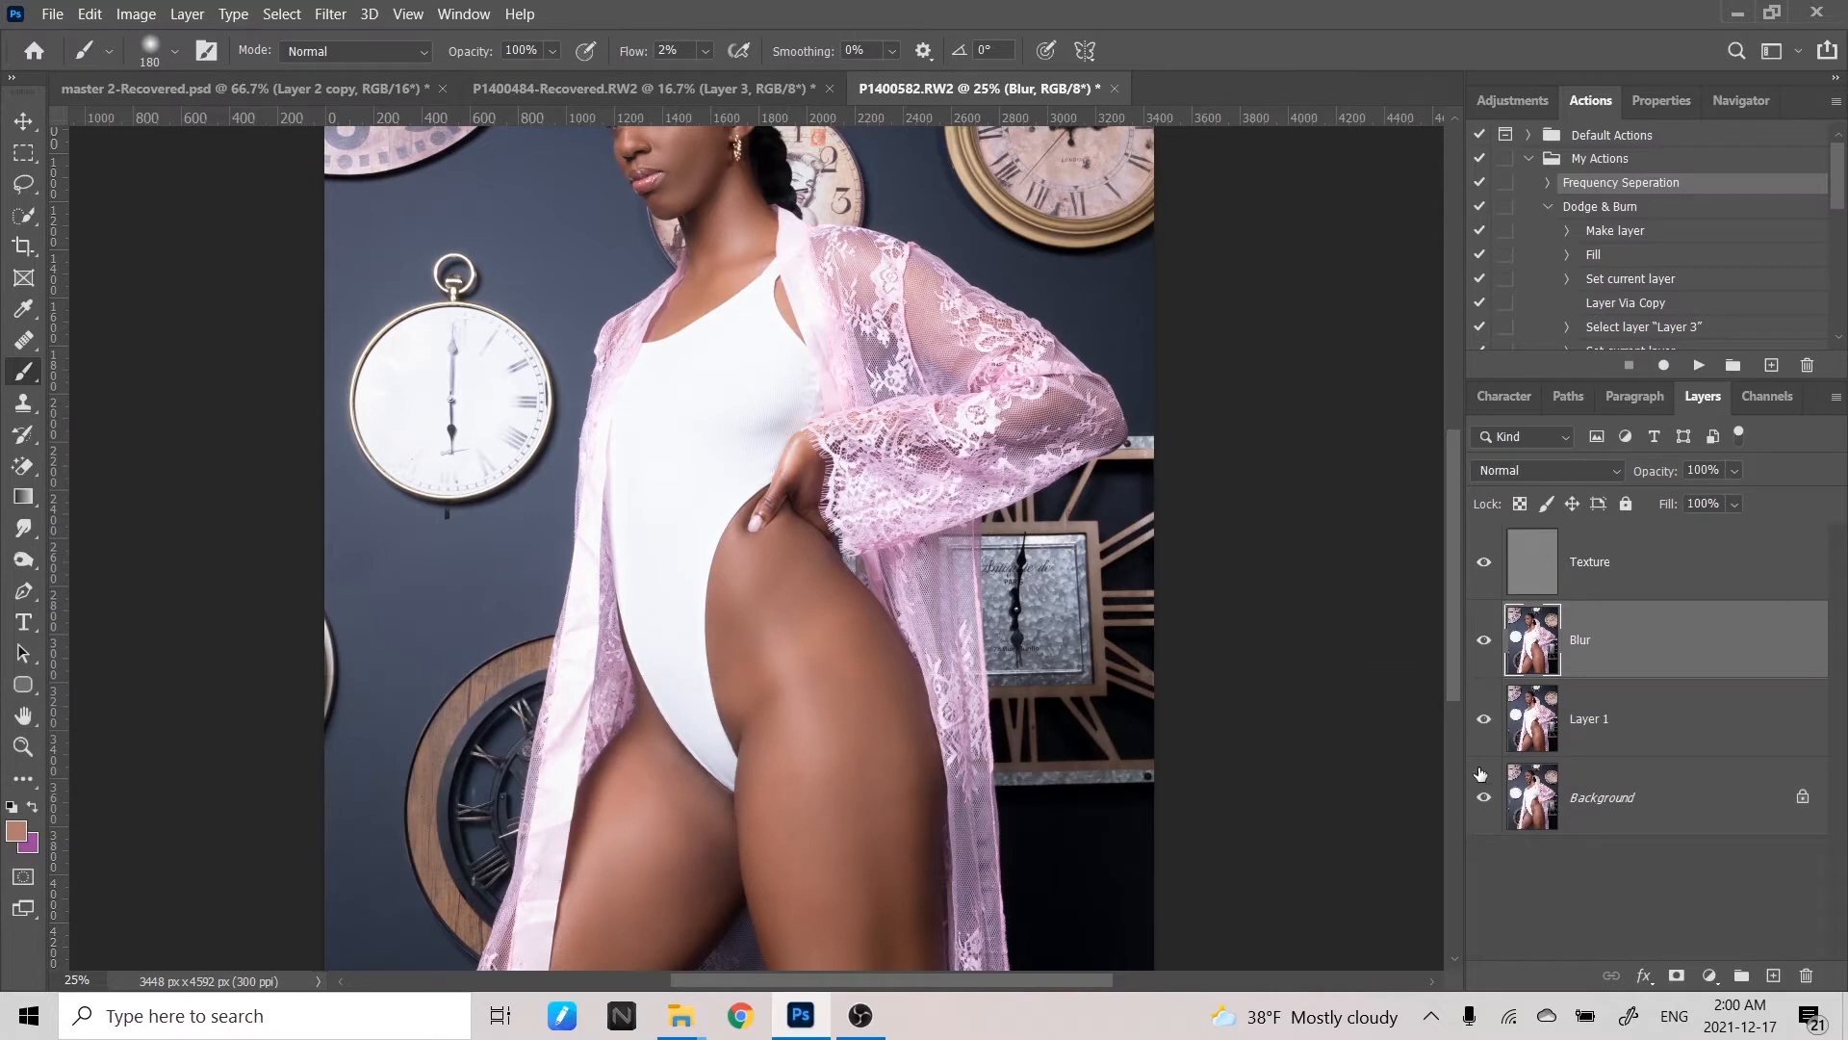
- Stamp all visible layers into a new merged layer above the Texture layer
key(space)
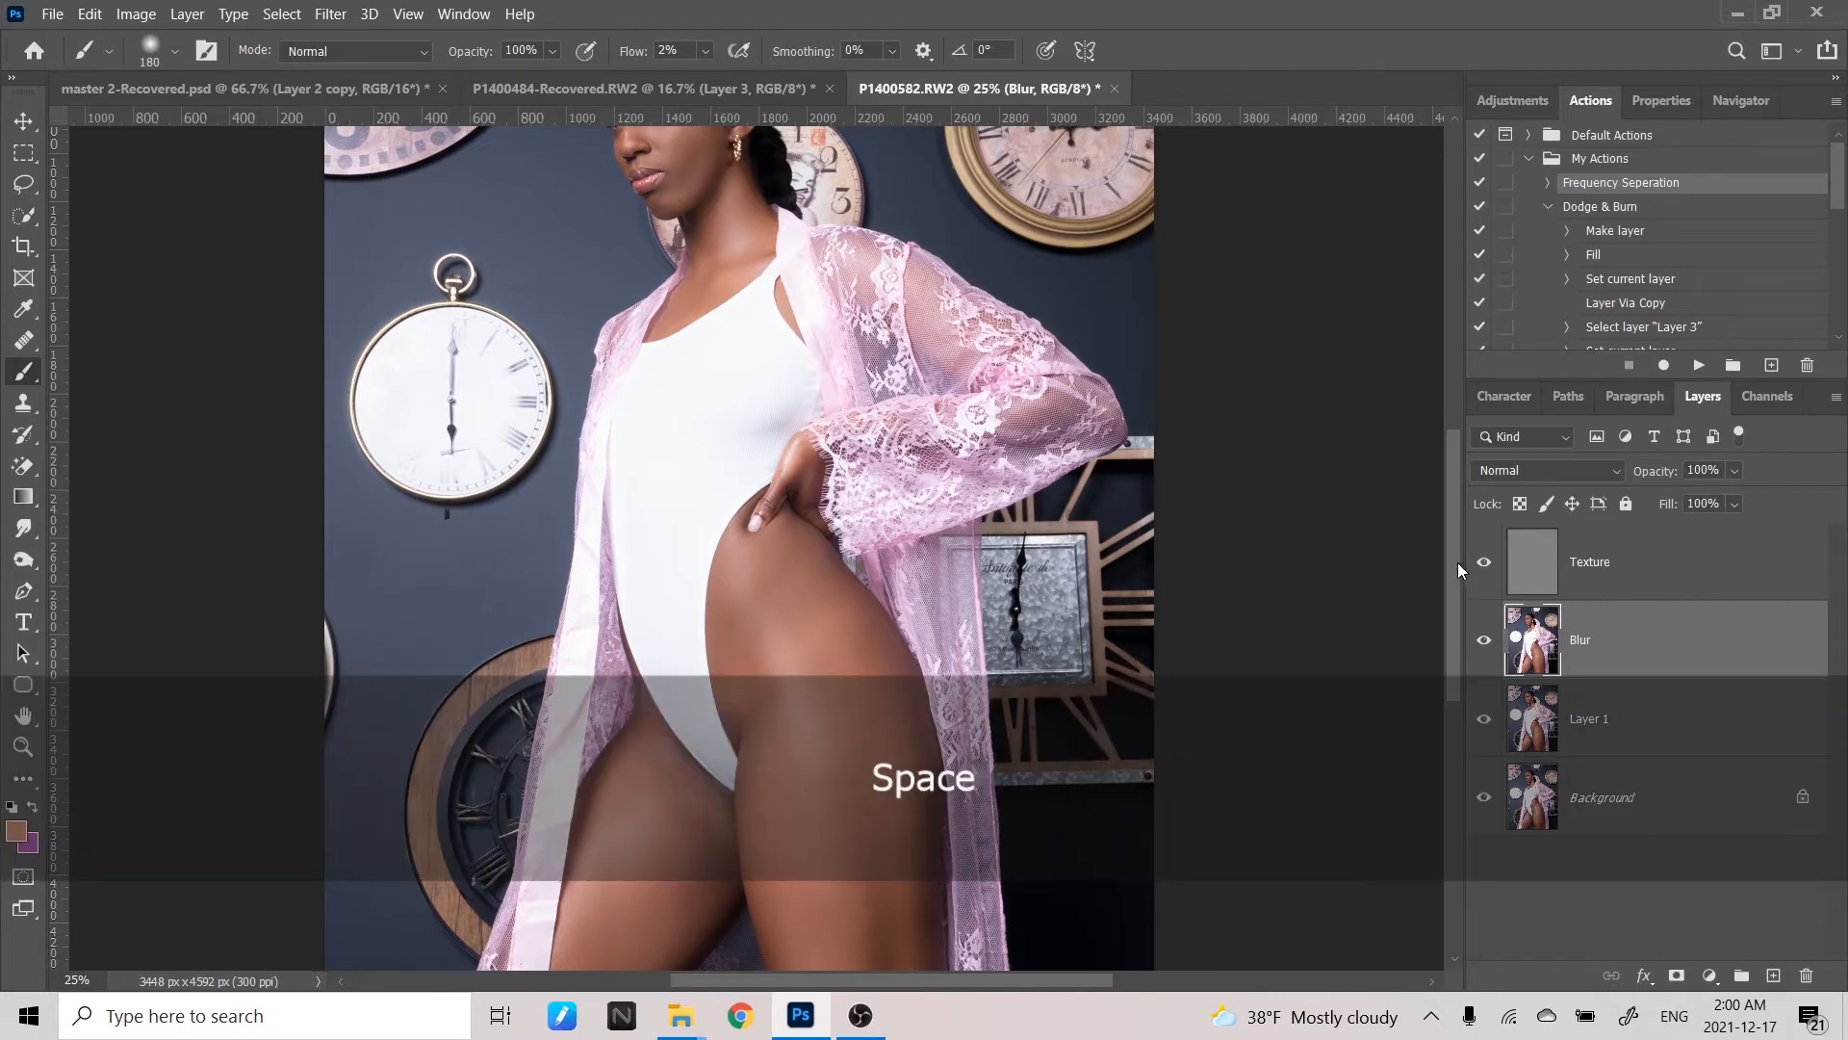
drag(1457, 563, 1458, 528)
click(1649, 578)
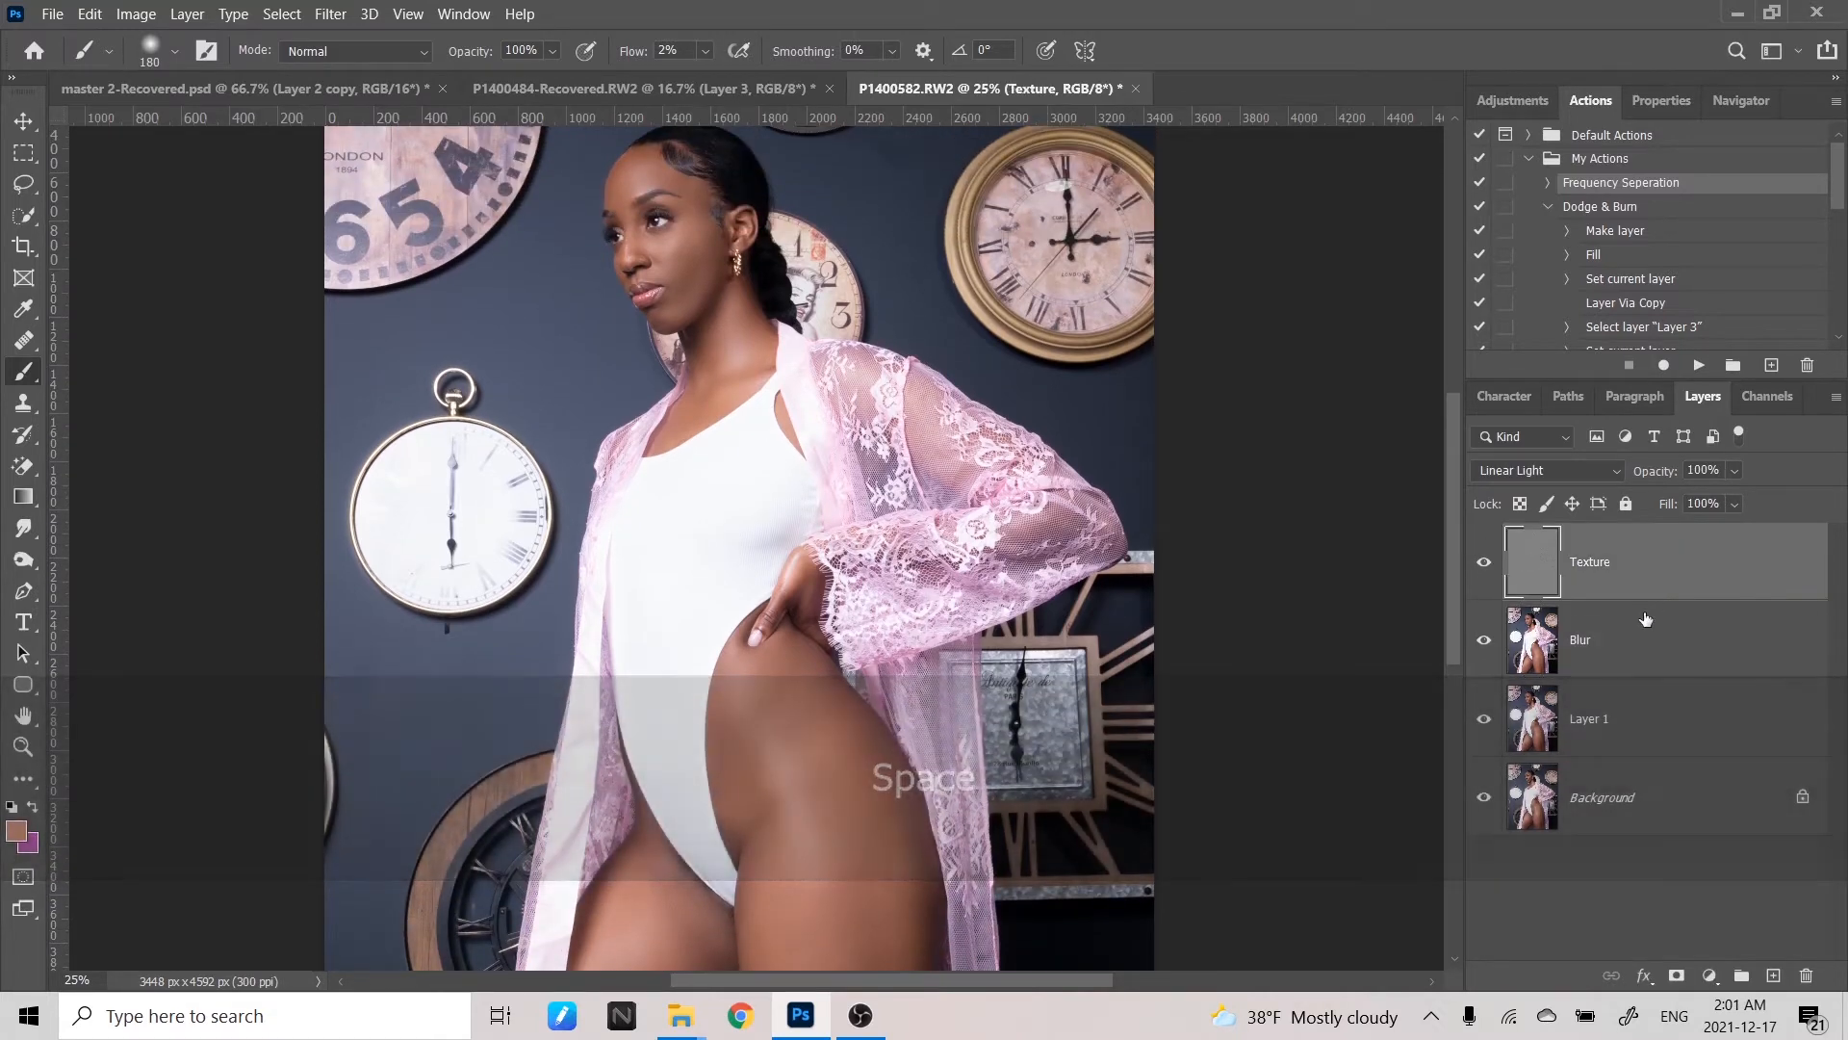
click(1658, 626)
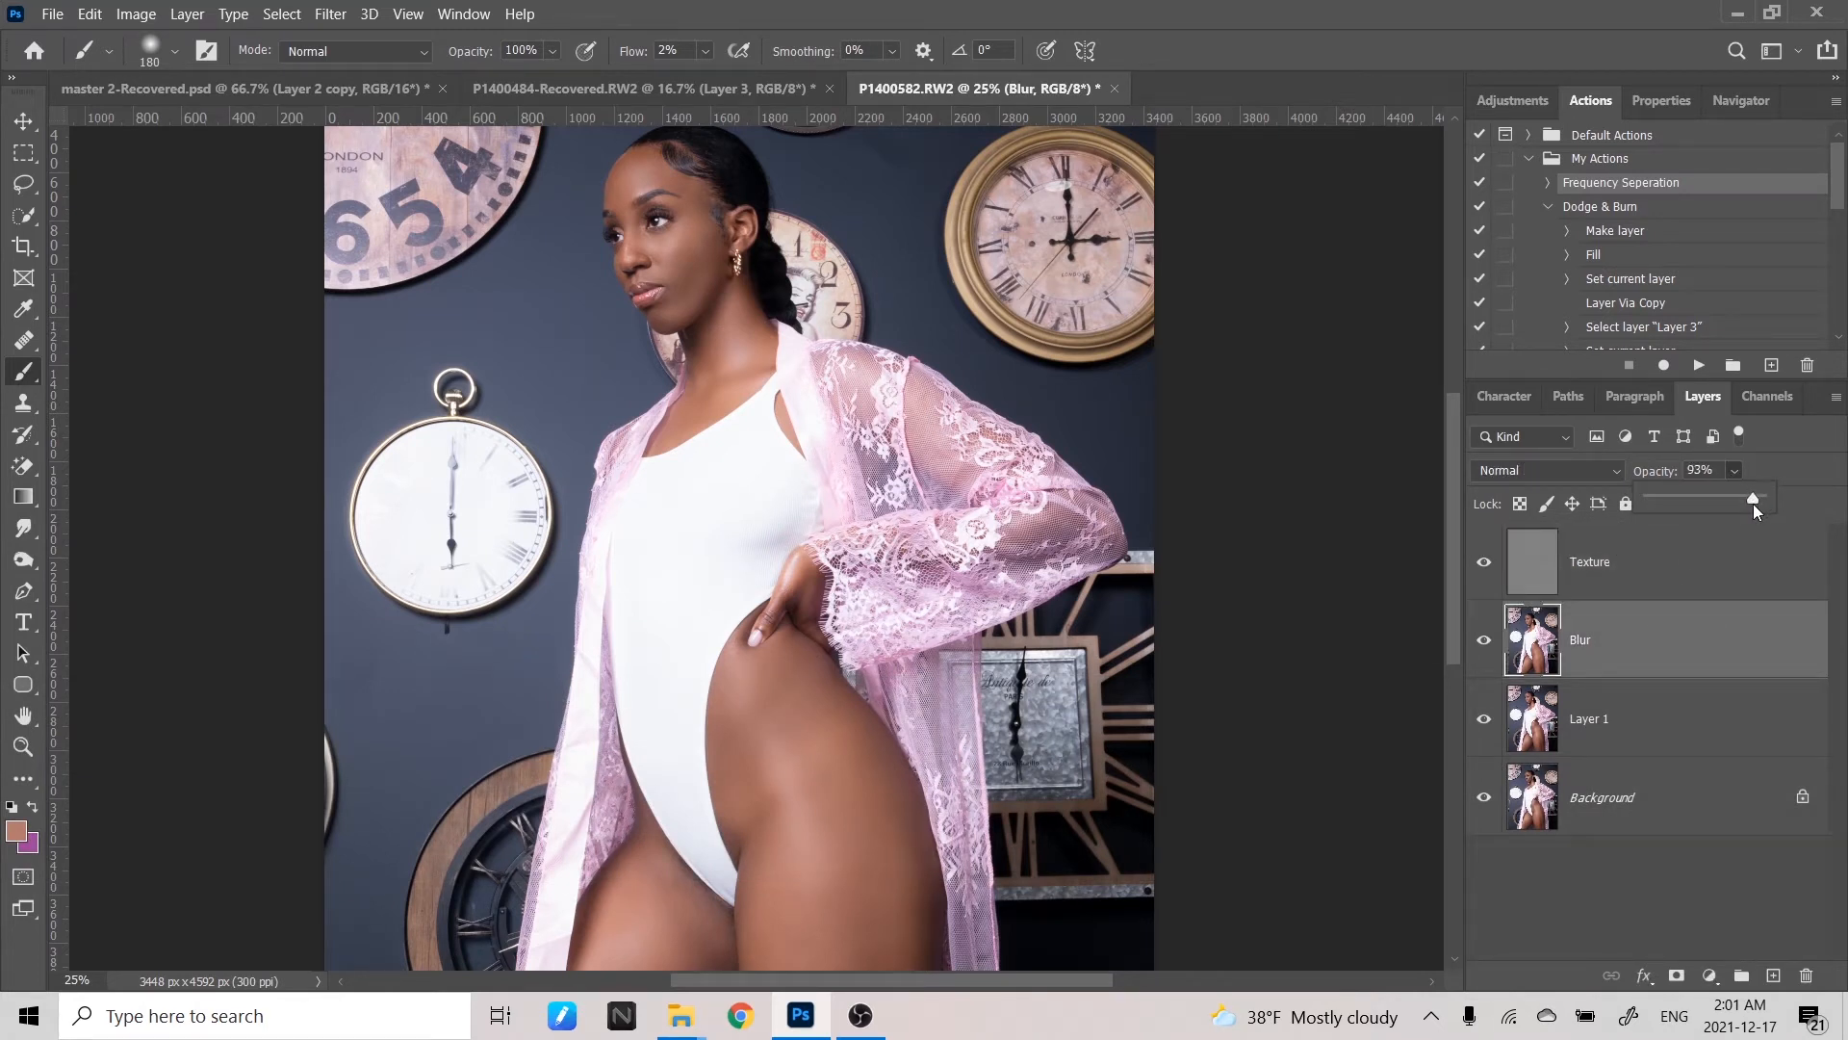
click(1675, 593)
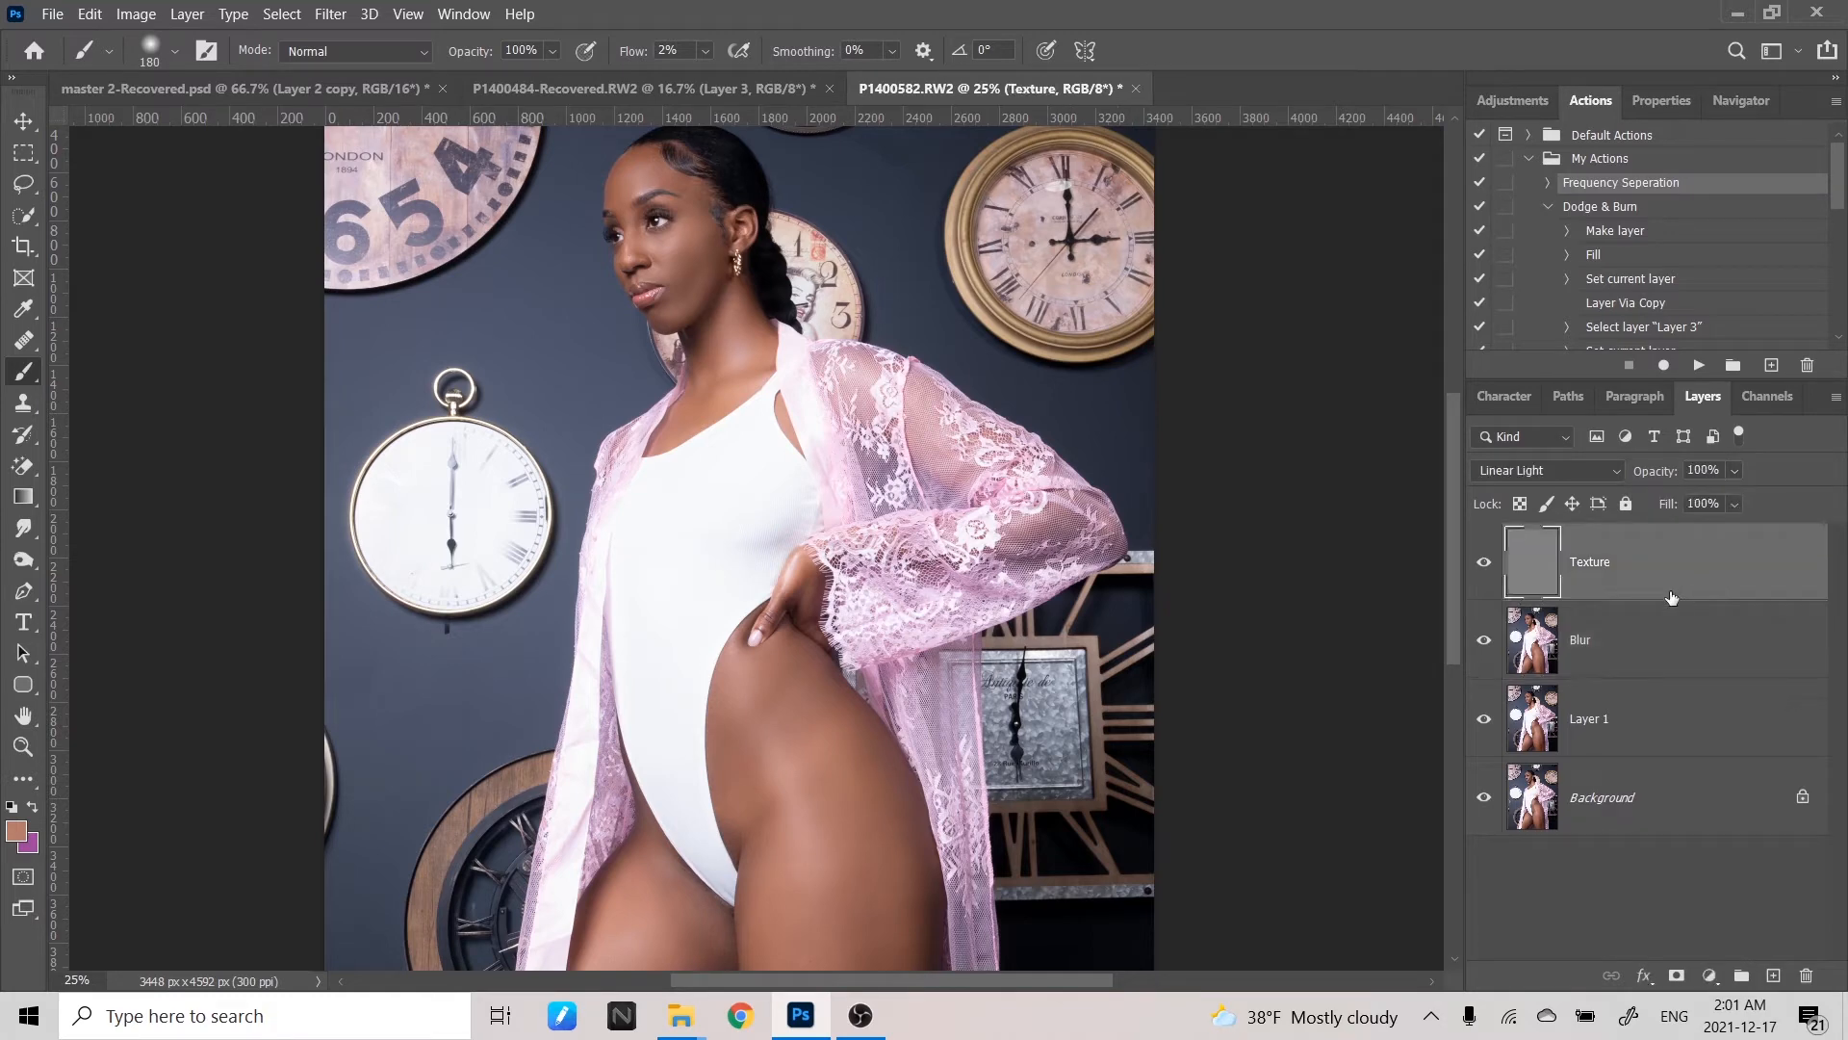
key(ctrl+shift+alt+e)
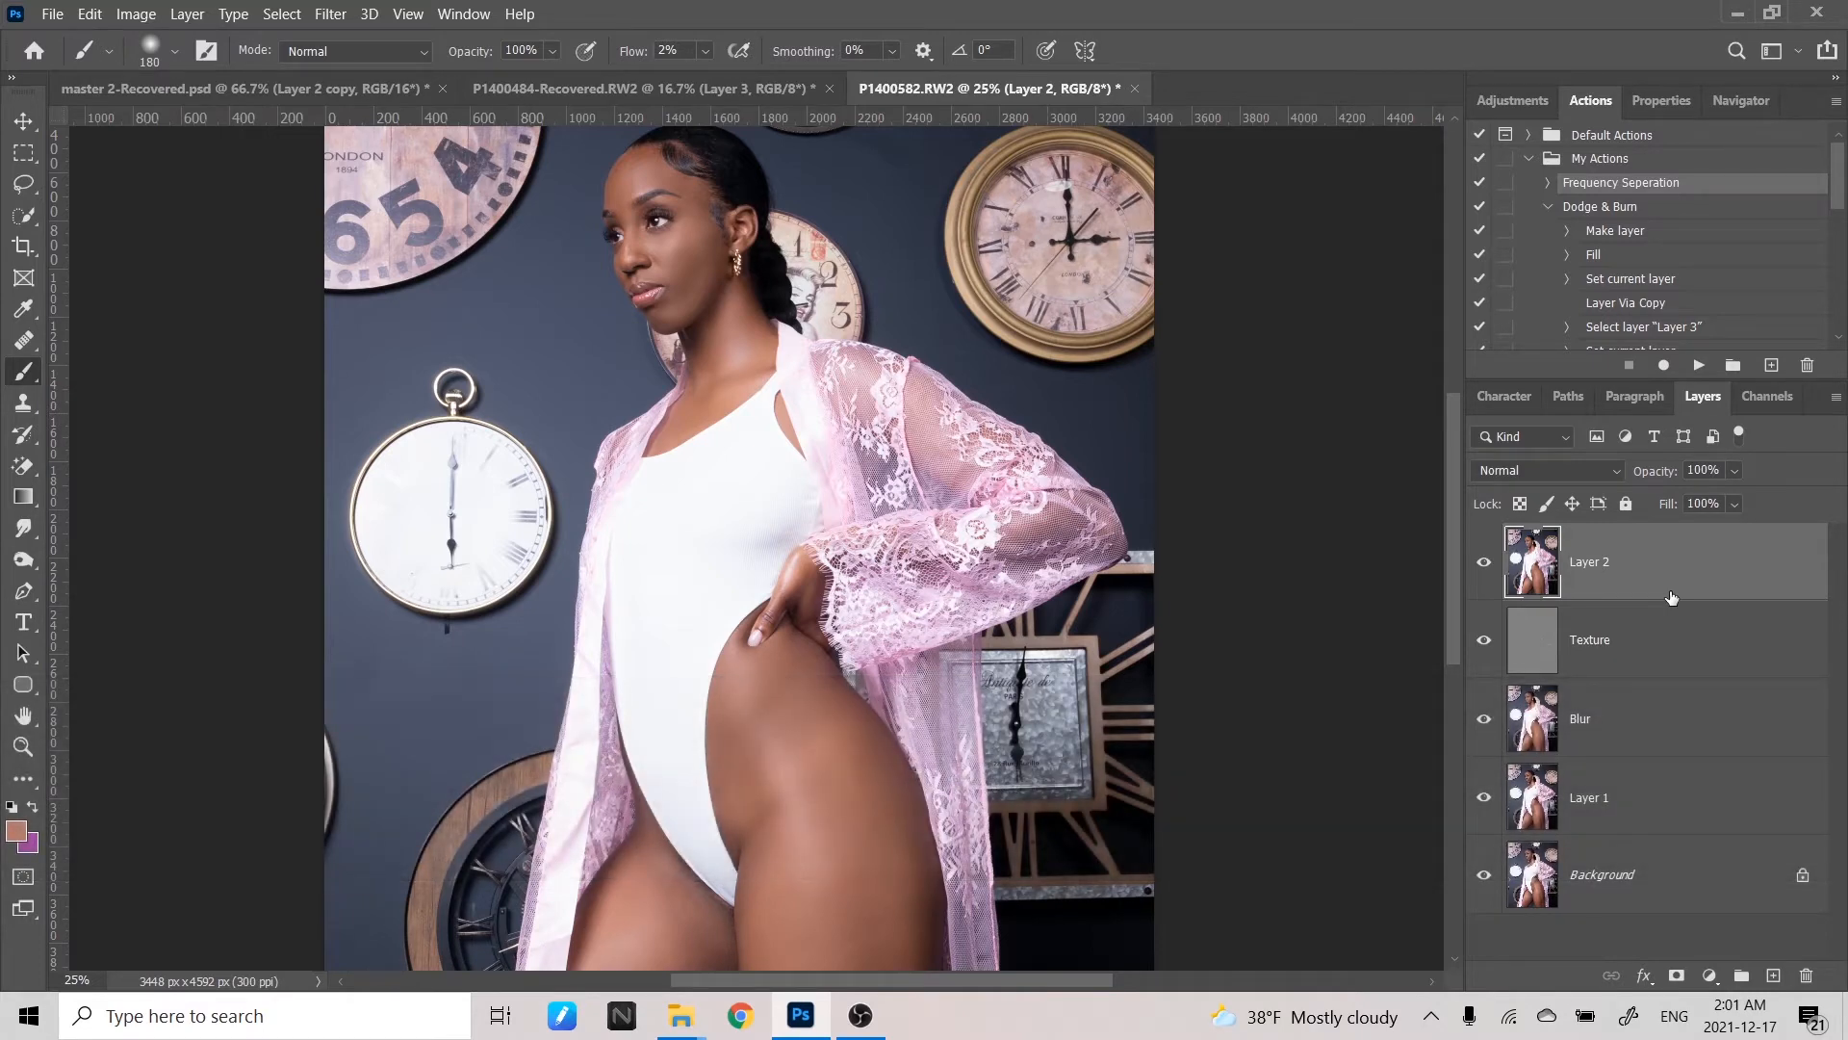
right_click(1671, 592)
click(1685, 530)
click(1483, 639)
click(1484, 718)
drag(1483, 797, 1476, 944)
drag(1484, 639, 1487, 925)
- Open the Camera Raw filter on the merged Layer 2
key(ctrl+minus)
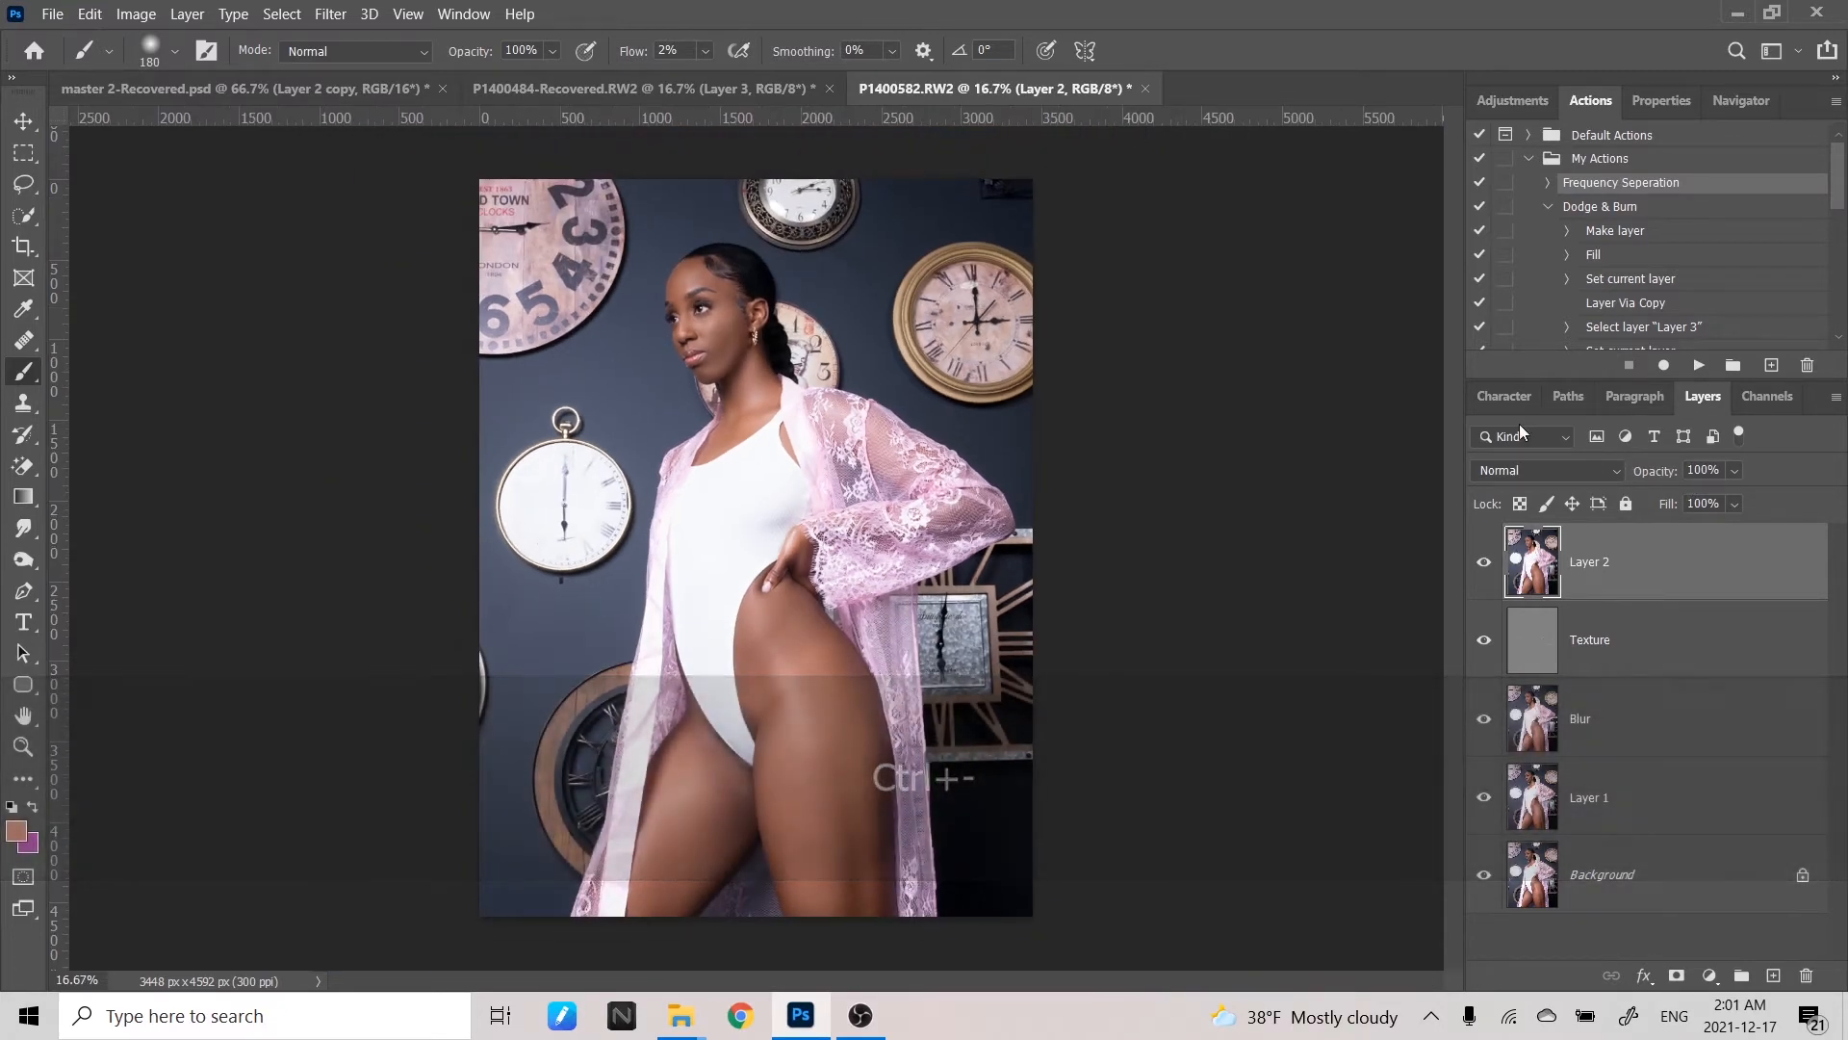
click(330, 14)
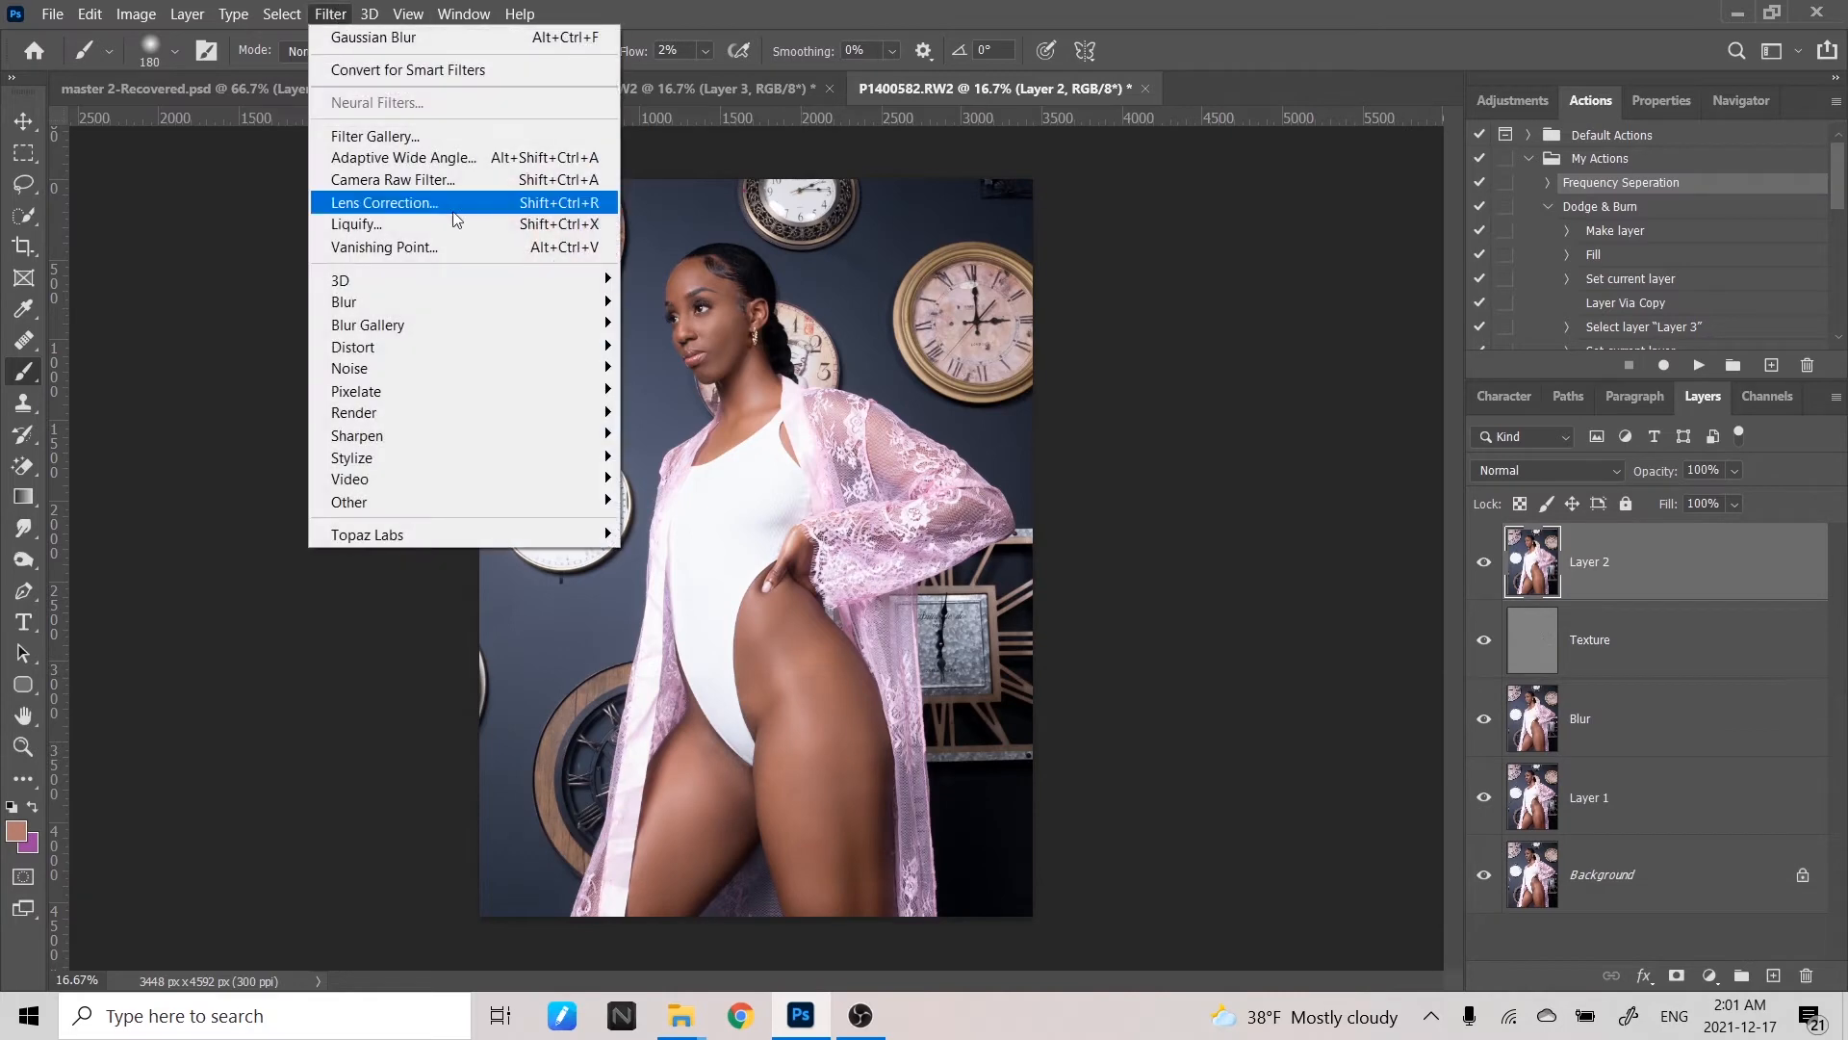
click(457, 175)
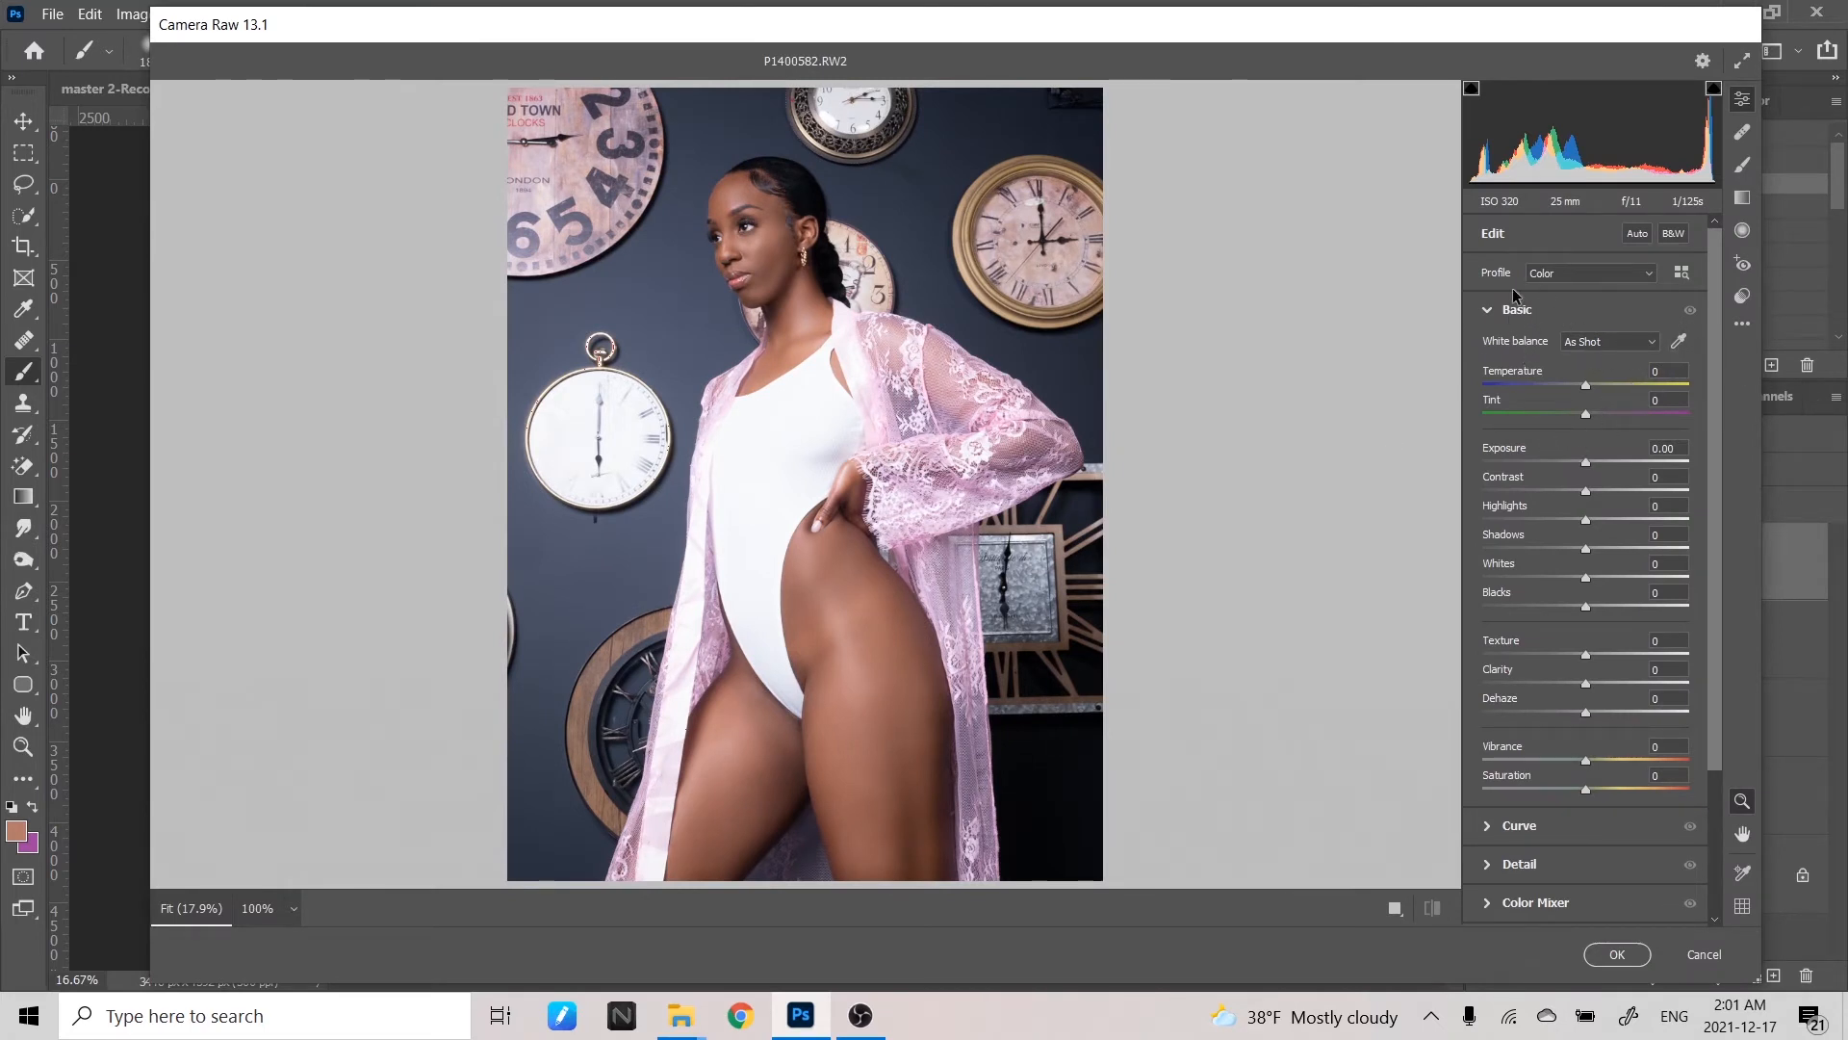
drag(1218, 40, 1200, 34)
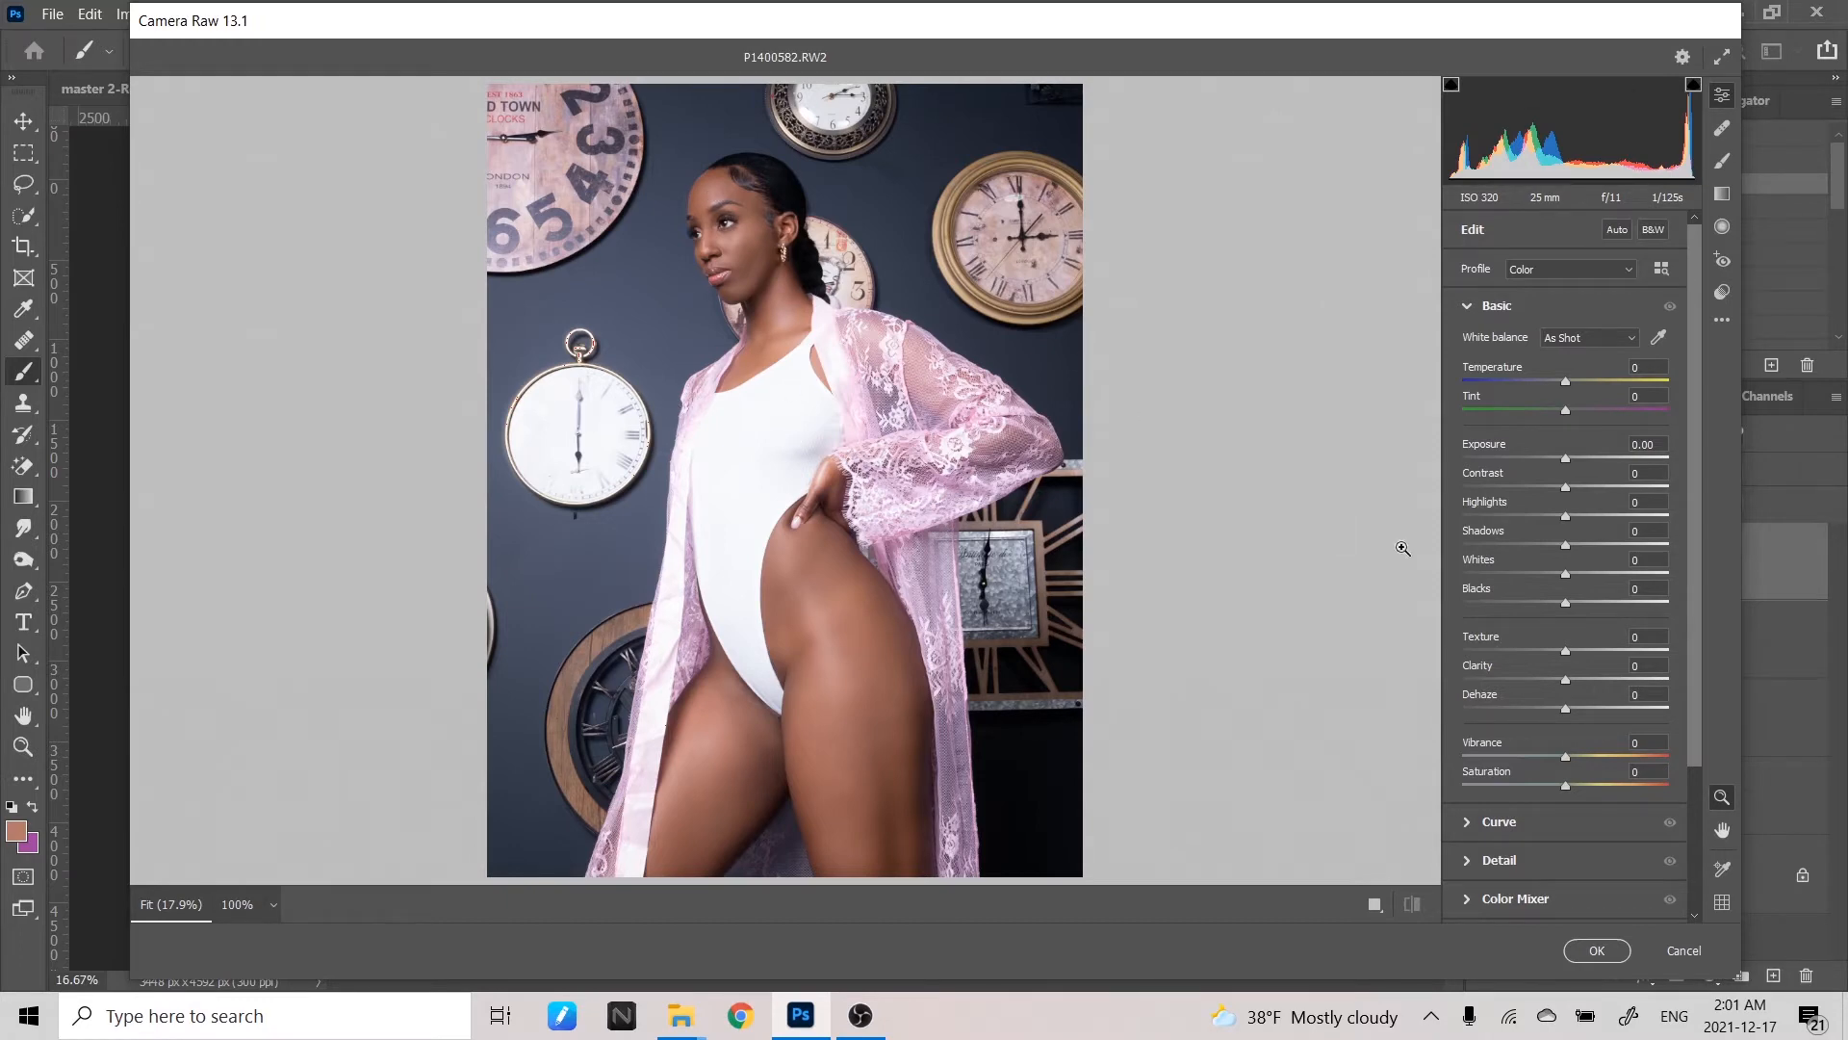
drag(701, 183, 733, 189)
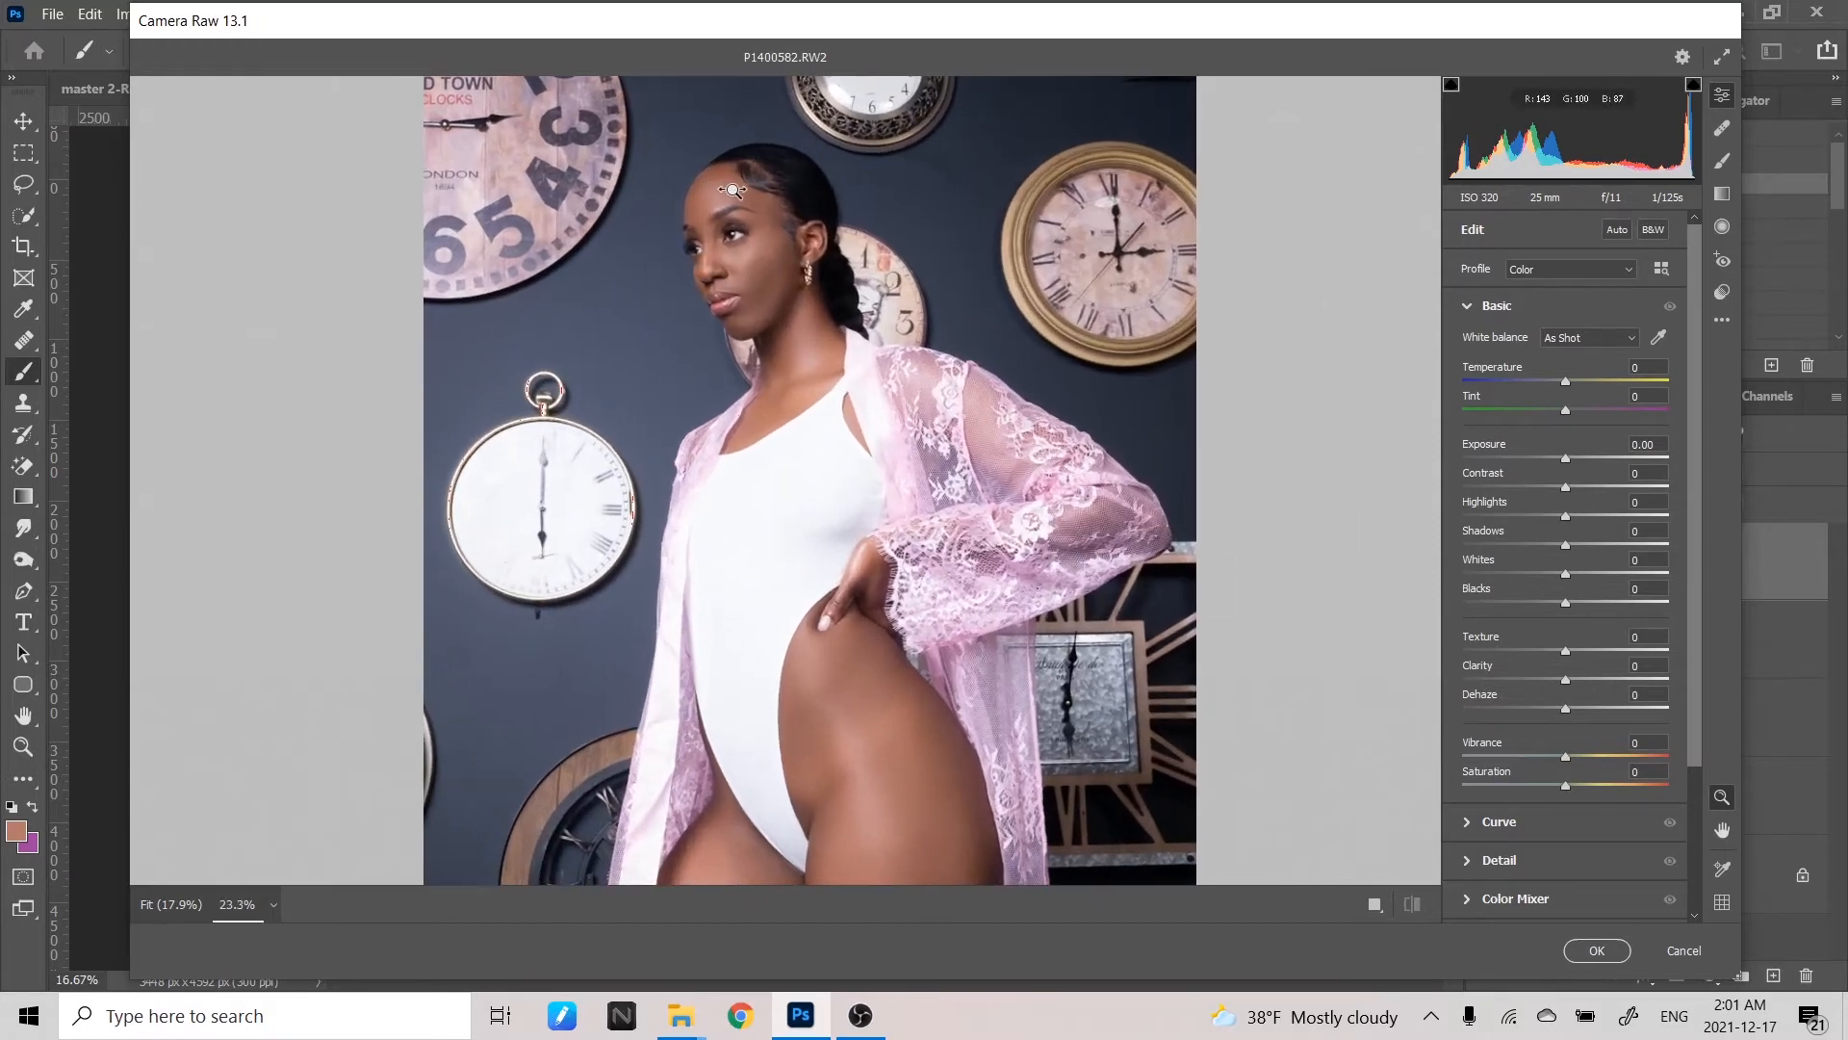
- Adjust the tones with Highlights -50, Shadows +11, Whites -24, Blacks +31 and Contrast +45
drag(1566, 521, 1546, 586)
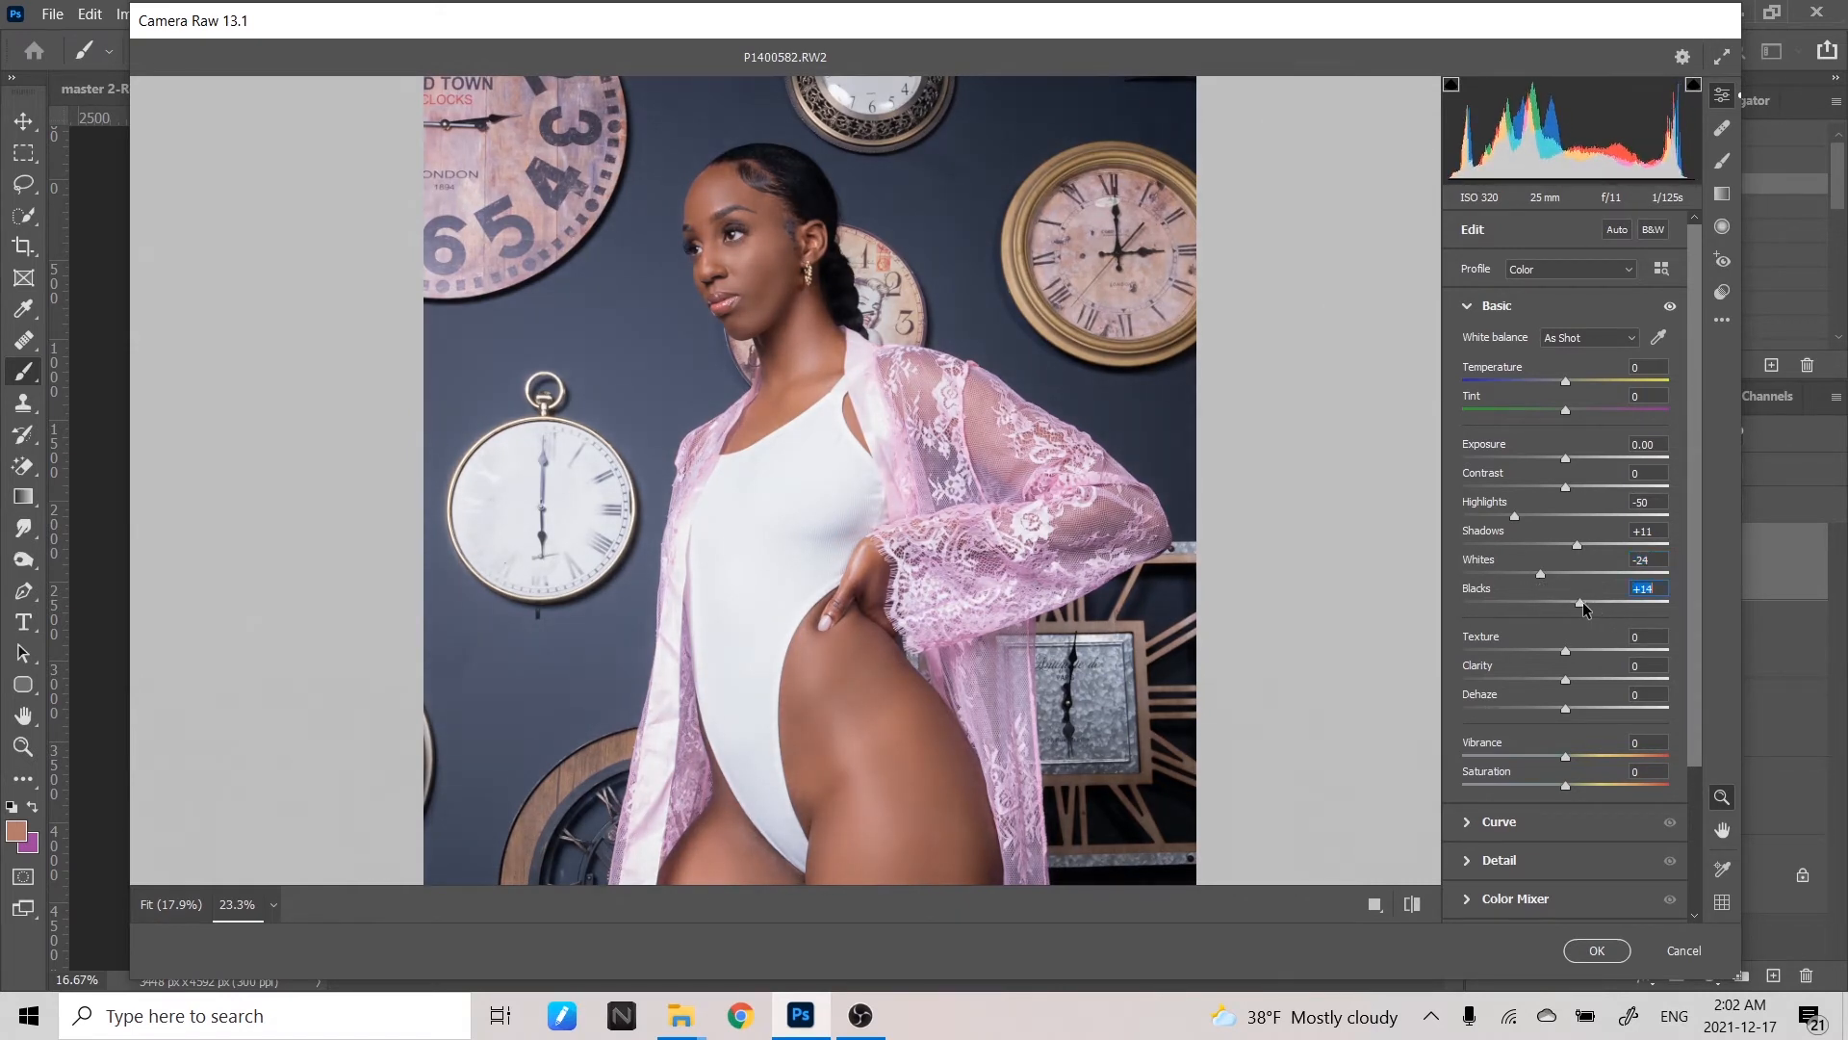
mouse_move(1595, 603)
mouse_down()
mouse_move(1552, 604)
mouse_move(1575, 604)
mouse_up()
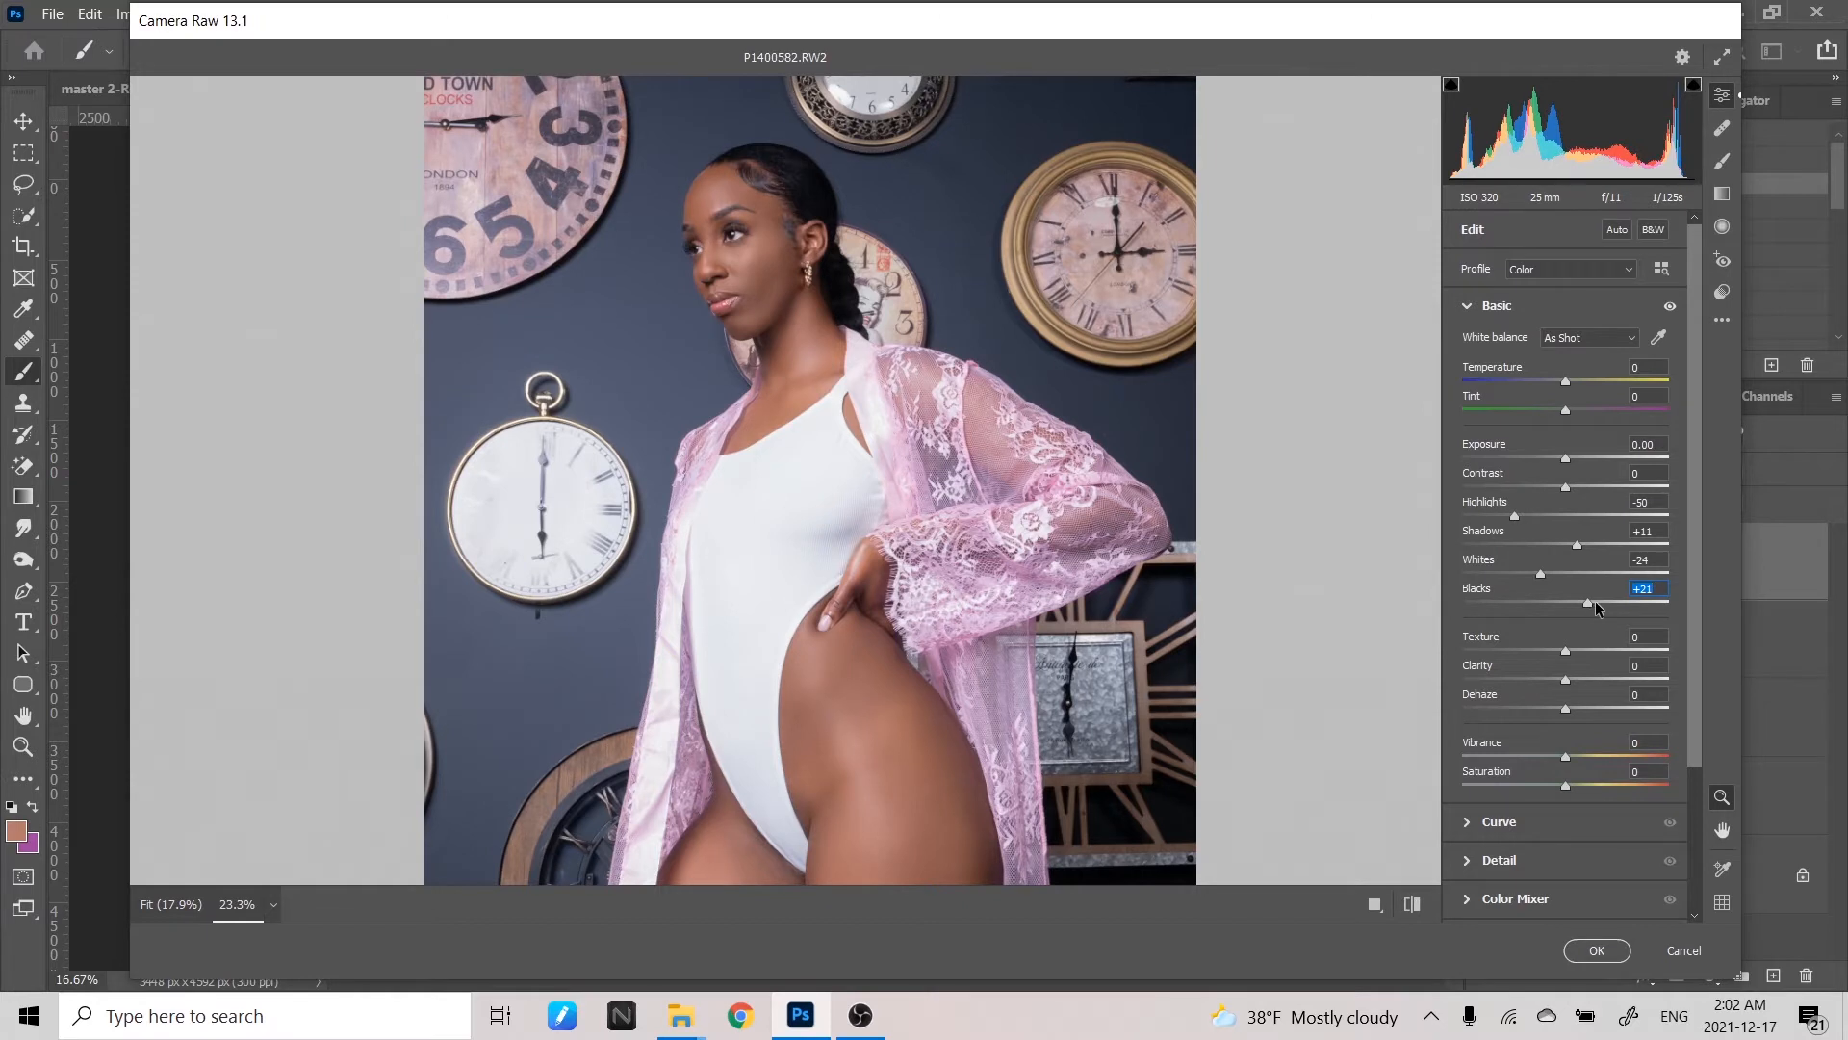
click(1596, 603)
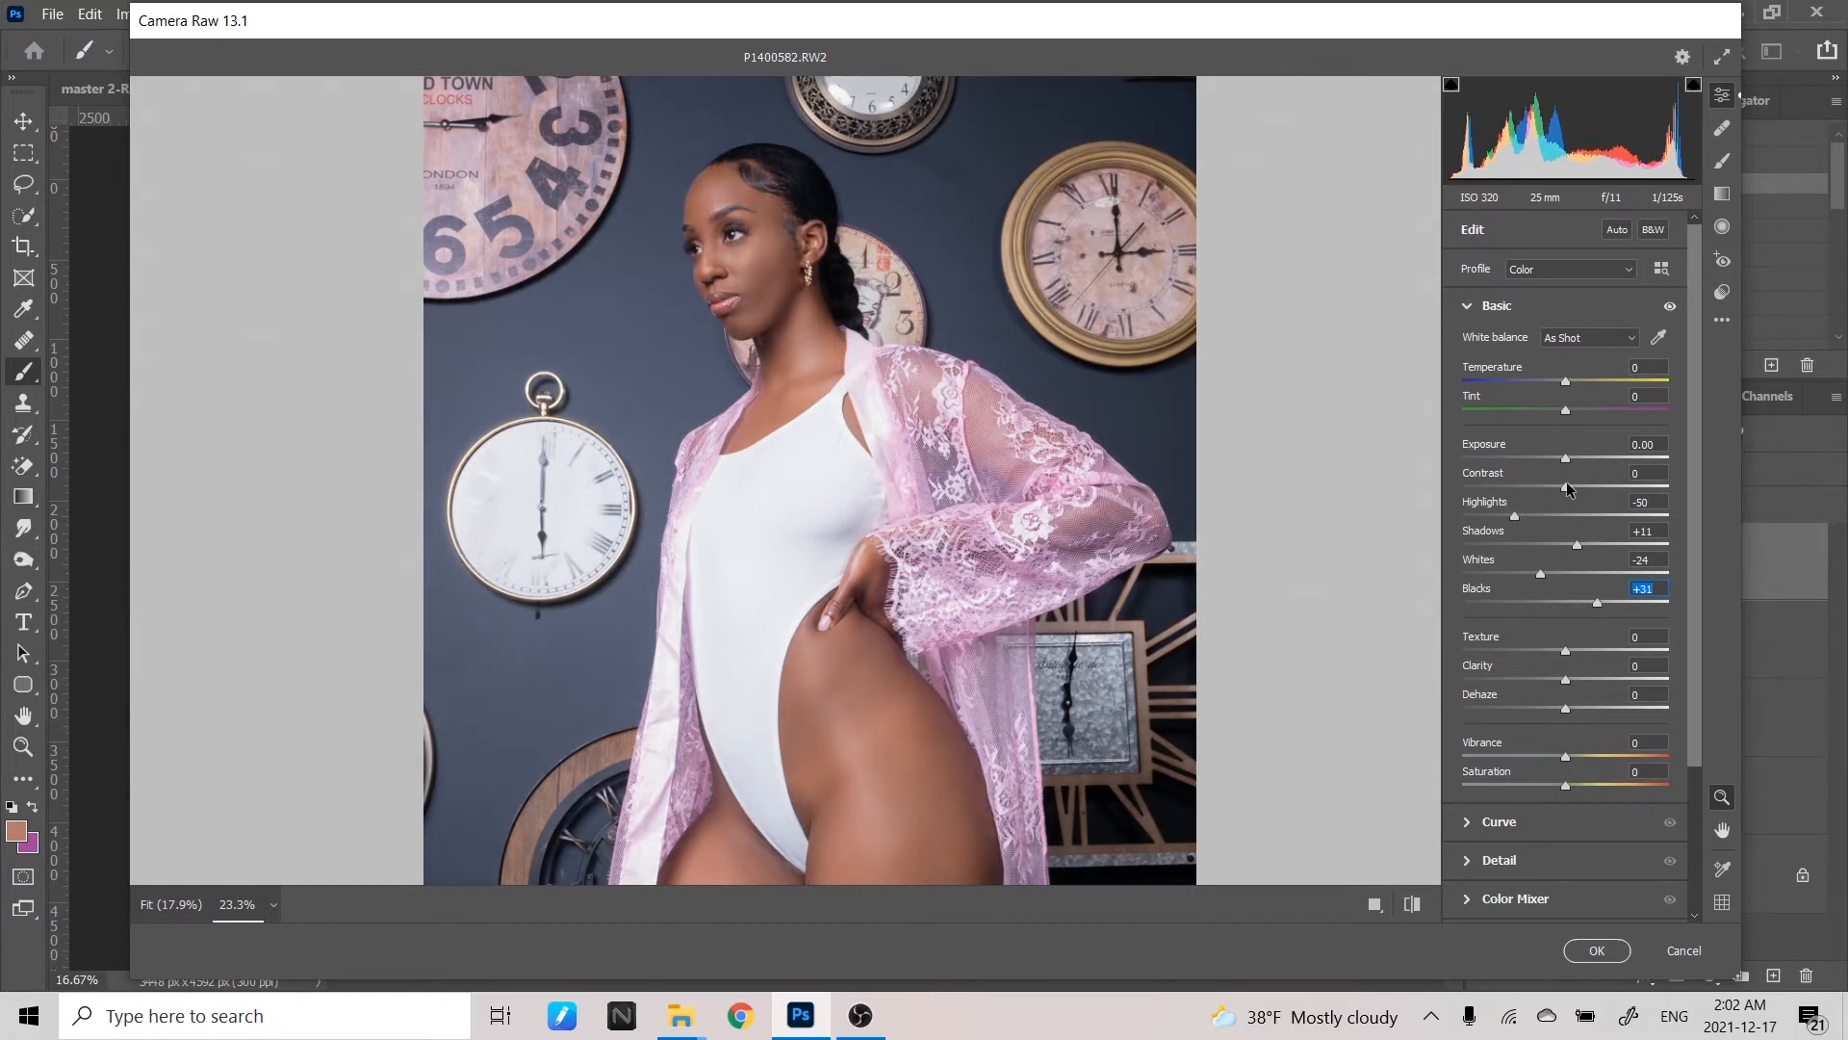
drag(1567, 482, 1618, 530)
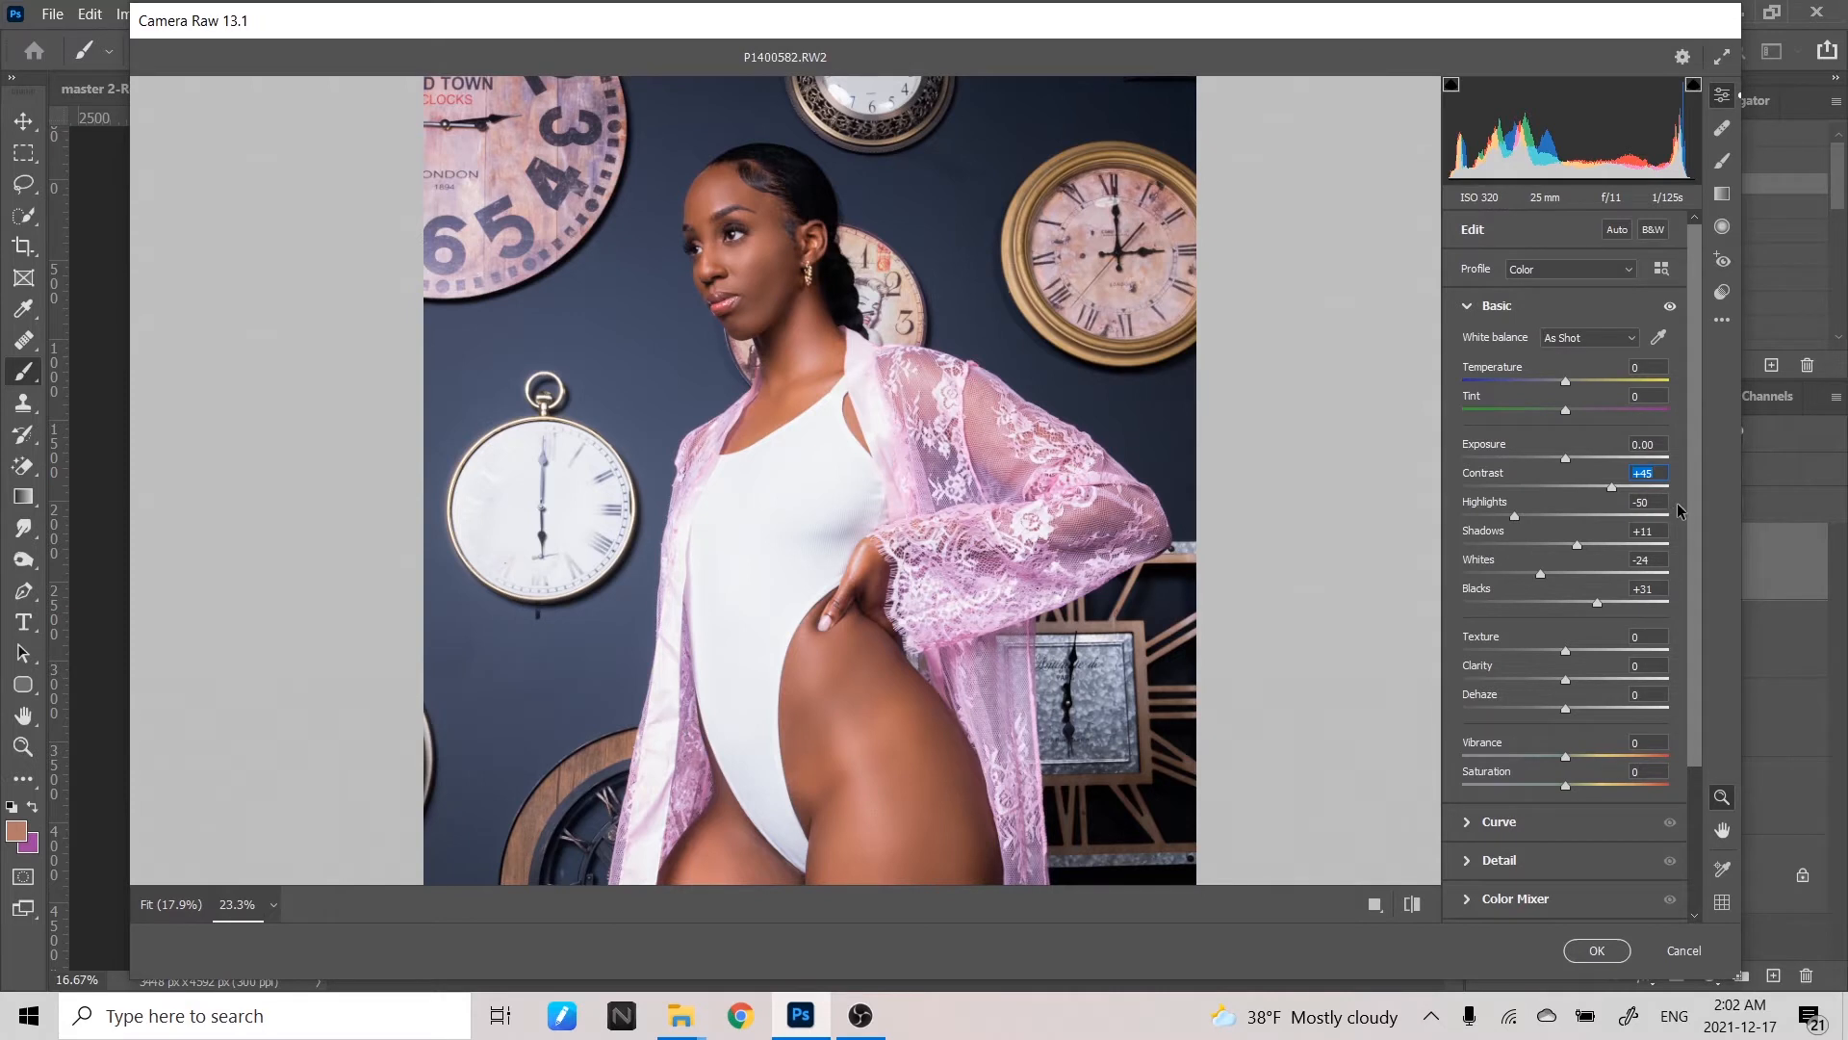
- Set the overall Saturation to +4, judging its effect on the face
scroll(1689, 506, down, 3)
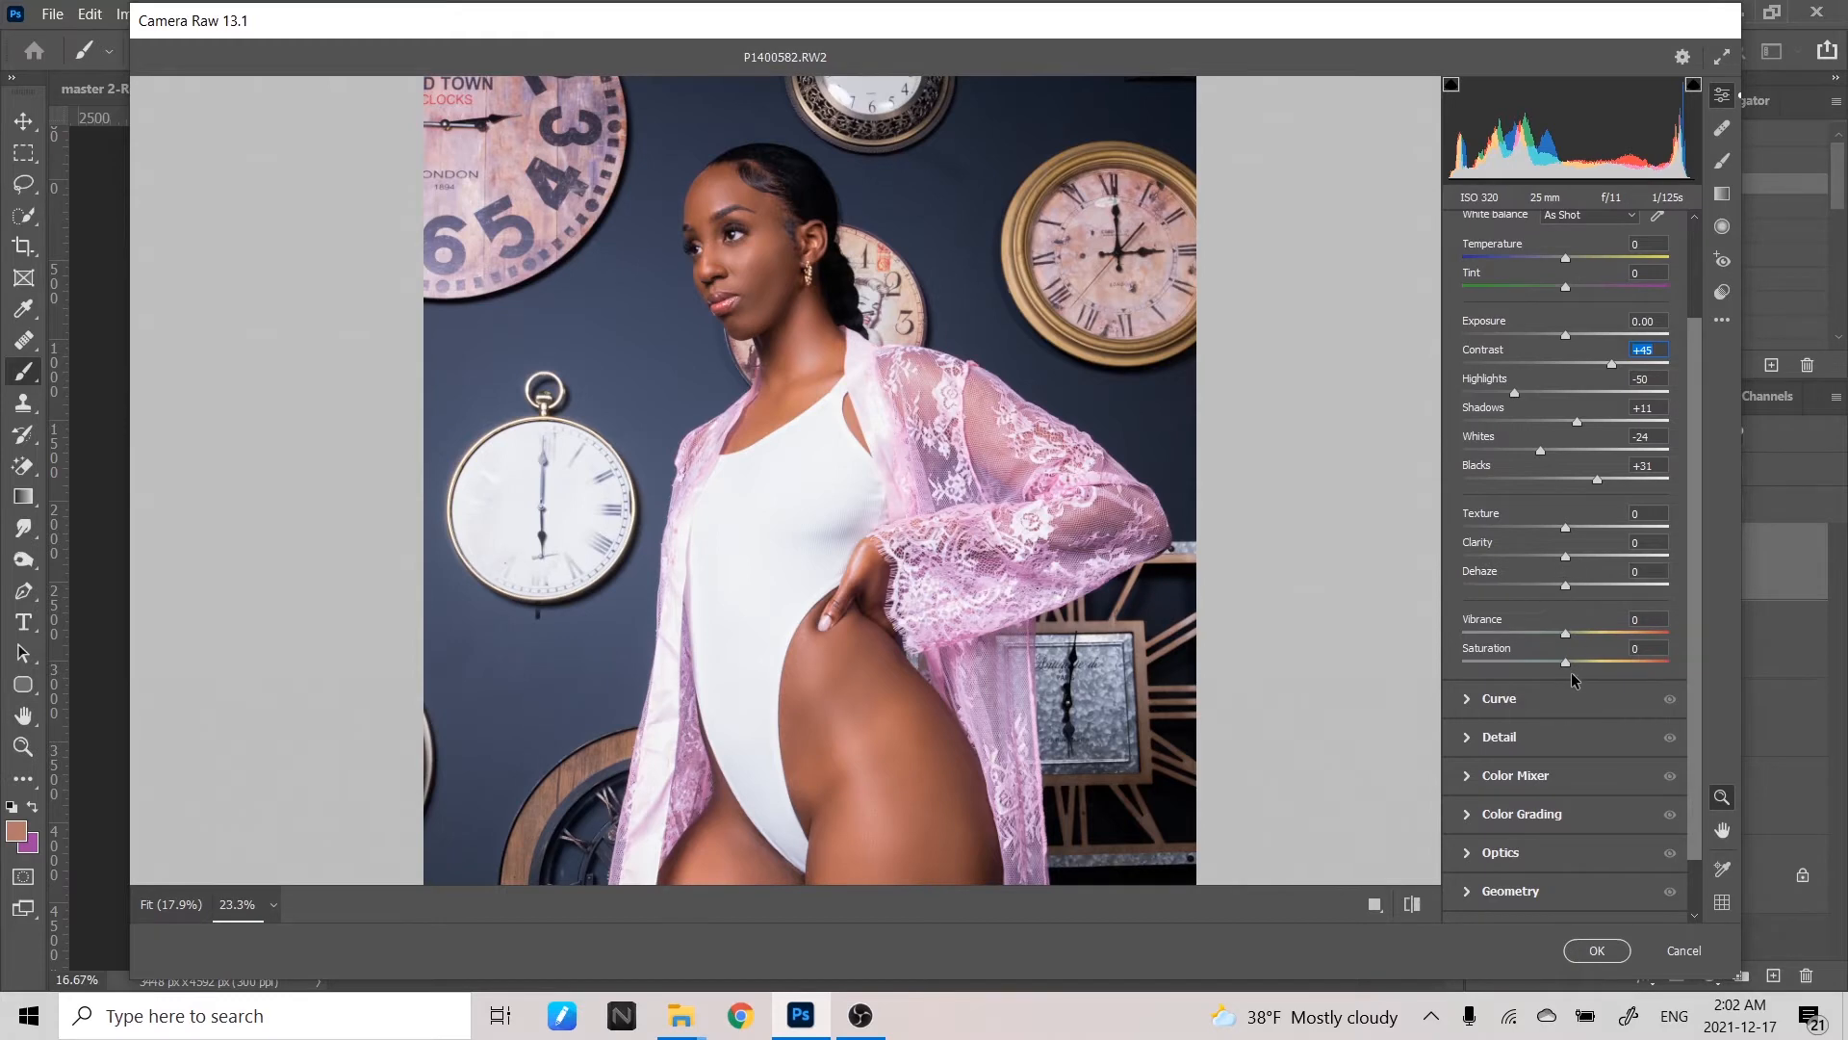
drag(1565, 663, 1573, 663)
drag(811, 321, 900, 349)
key(space)
drag(814, 205, 921, 453)
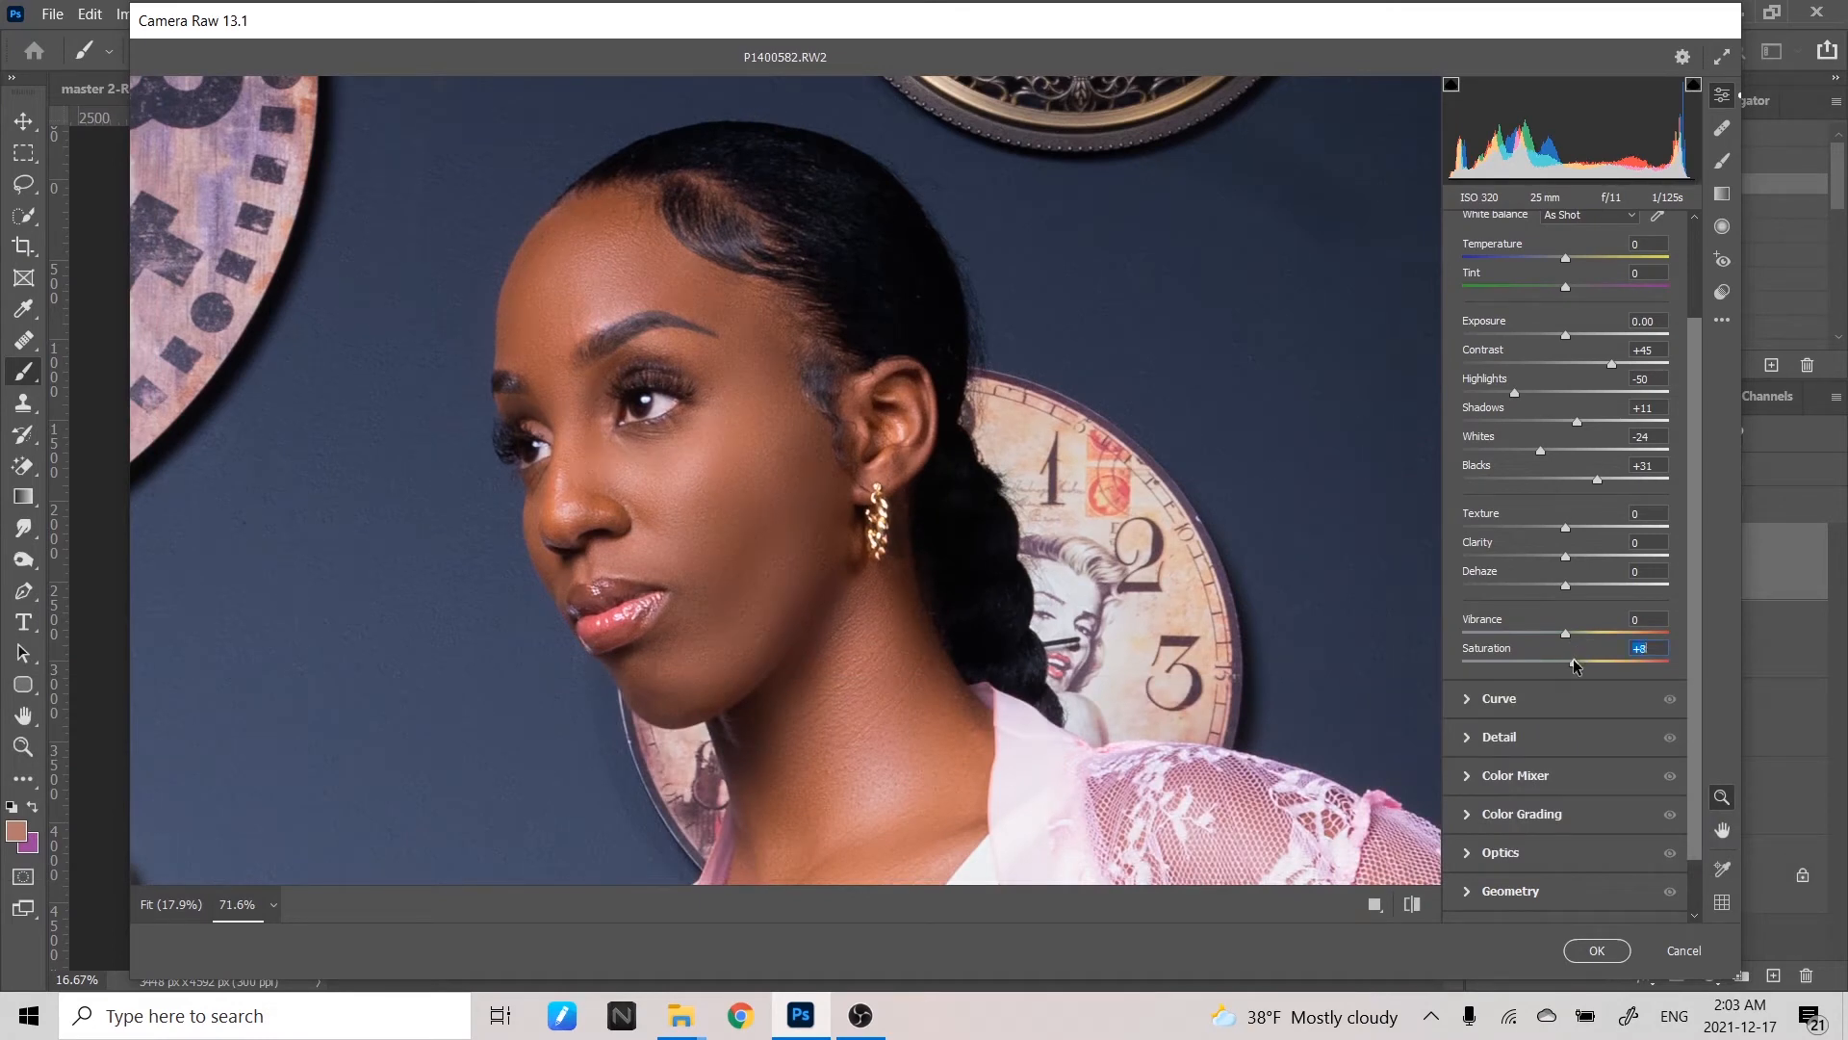
drag(1575, 664, 1570, 665)
- Set the Vibrance to +12, judging its effect on the whole figure
key(ctrl+minus)
key(ctrl+minus)
key(ctrl+minus)
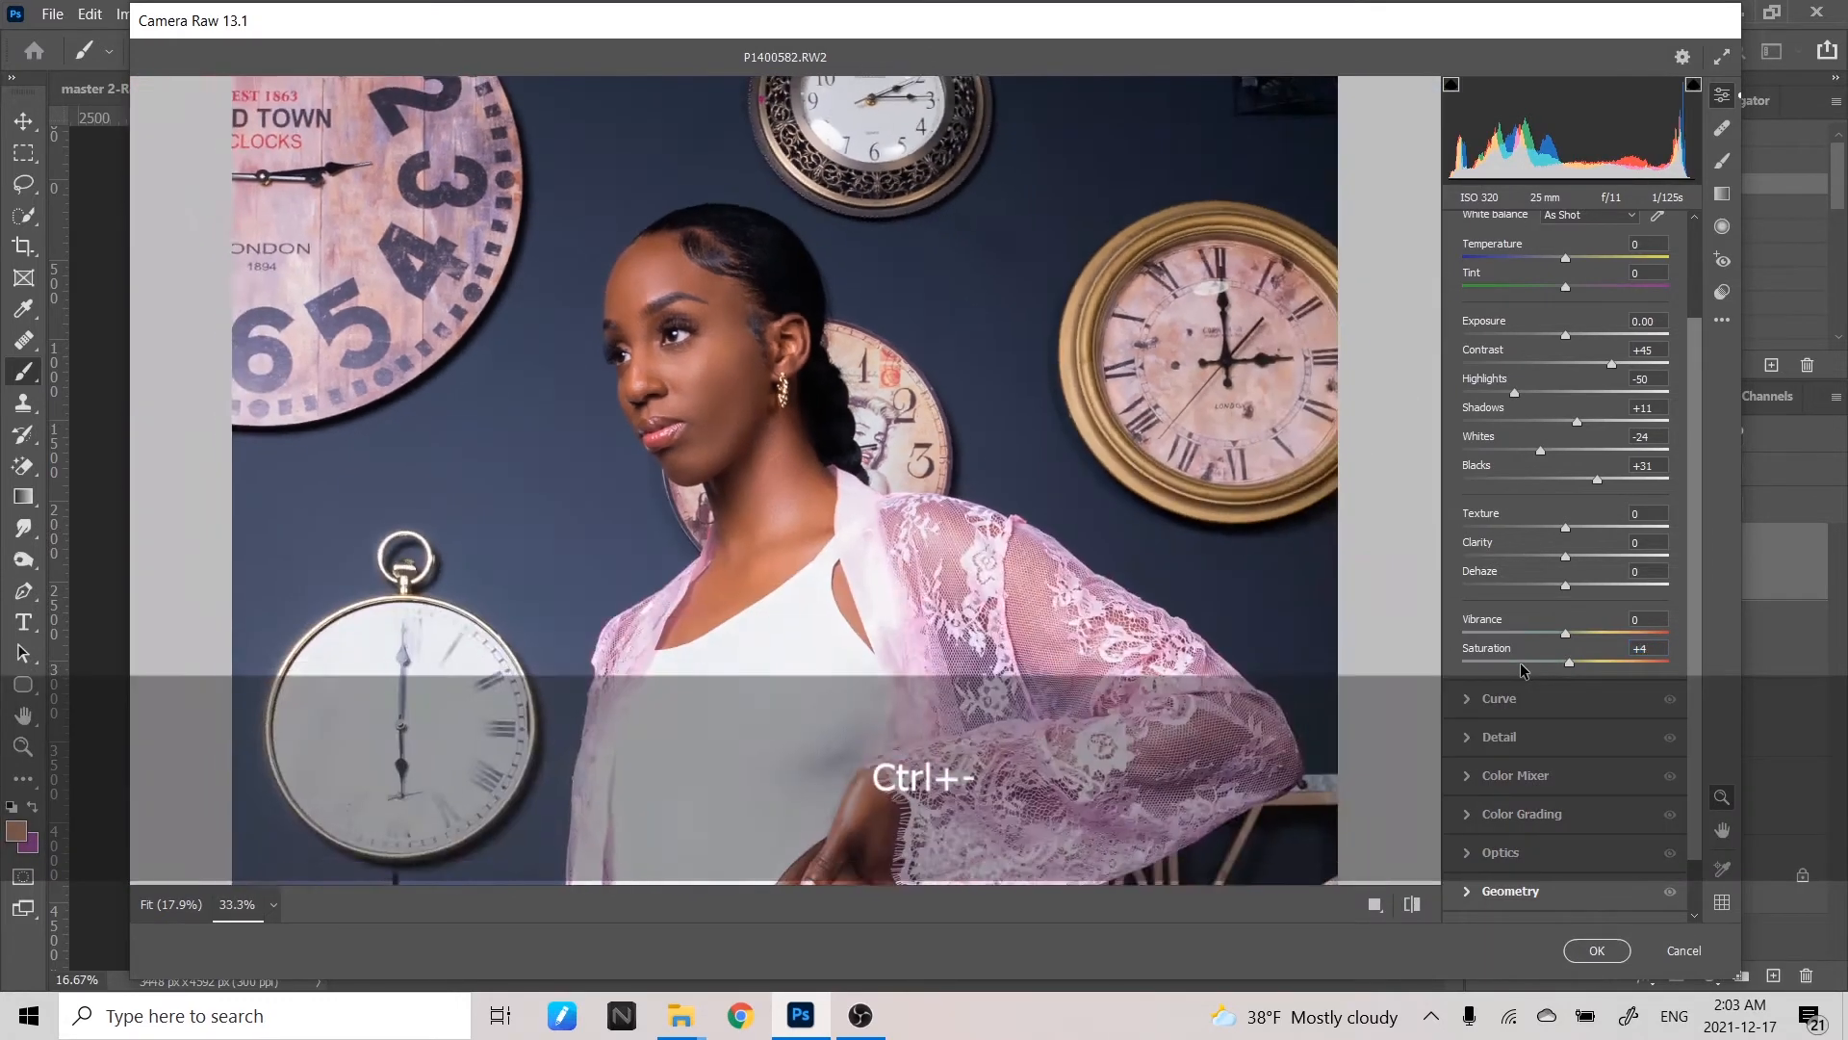
key(ctrl+minus)
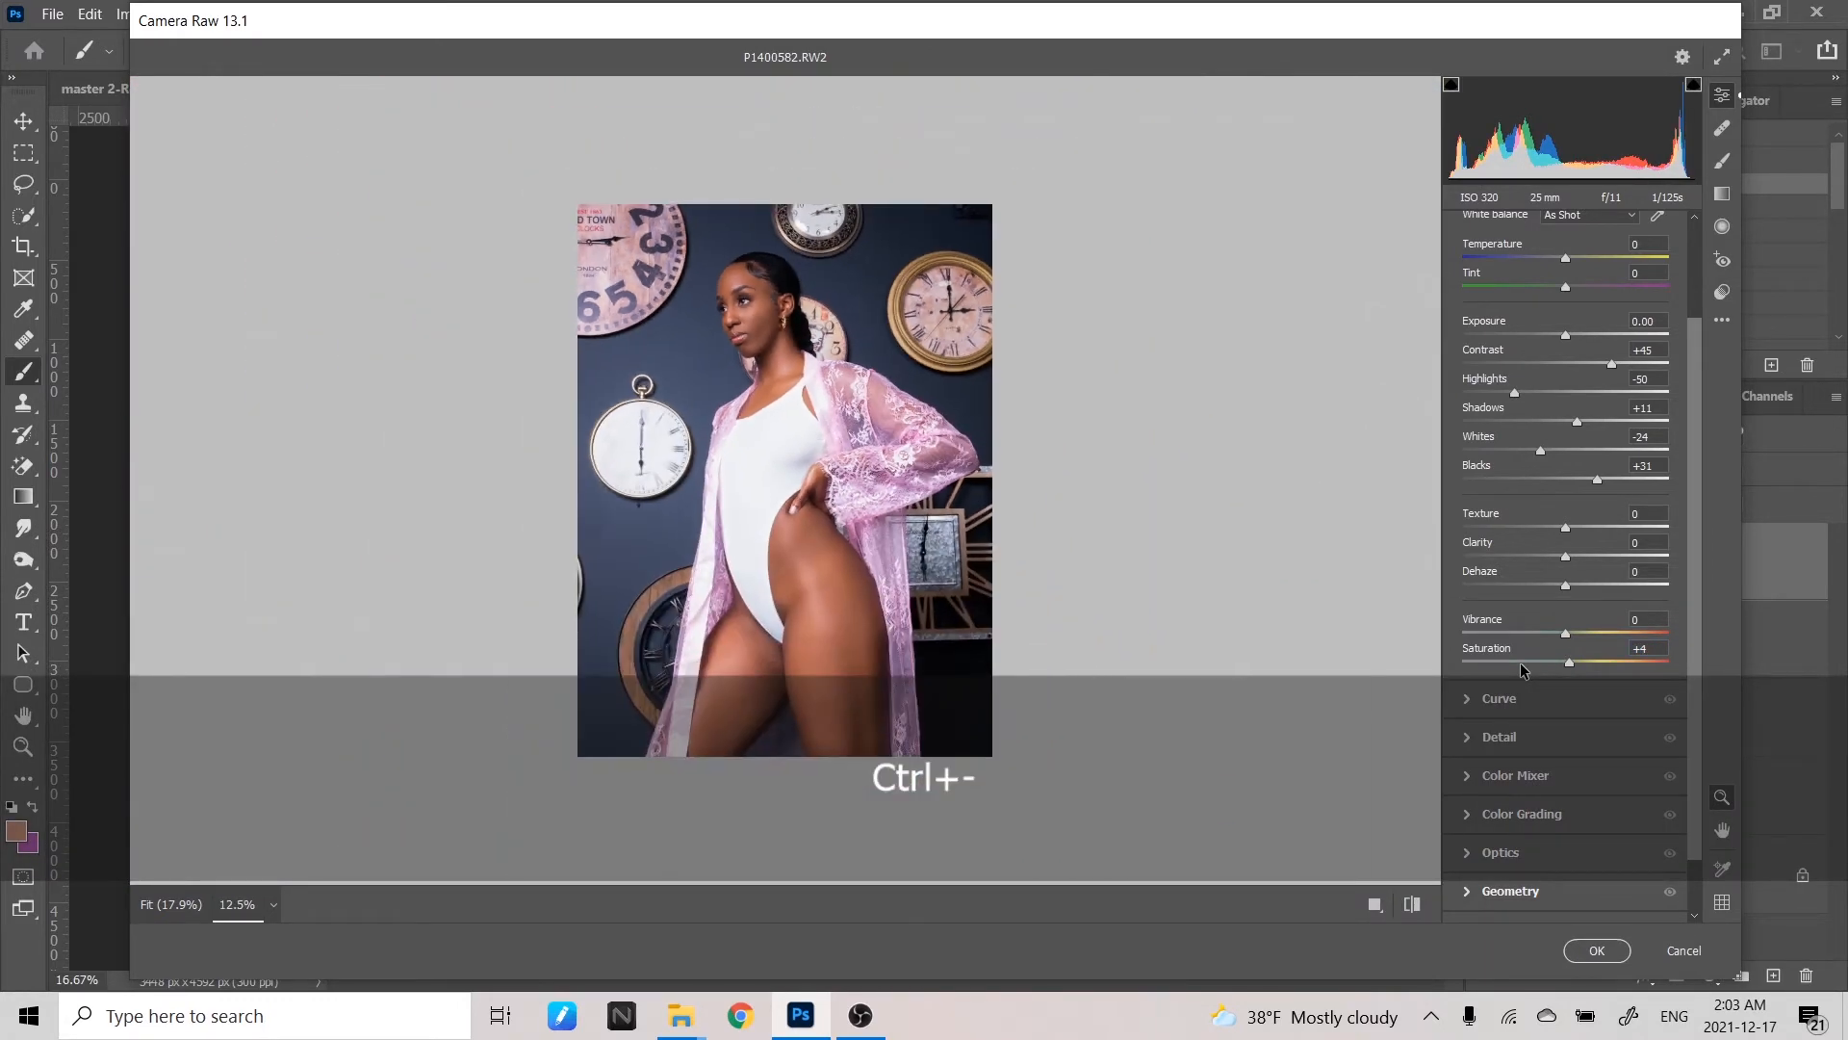
key(ctrl+equal)
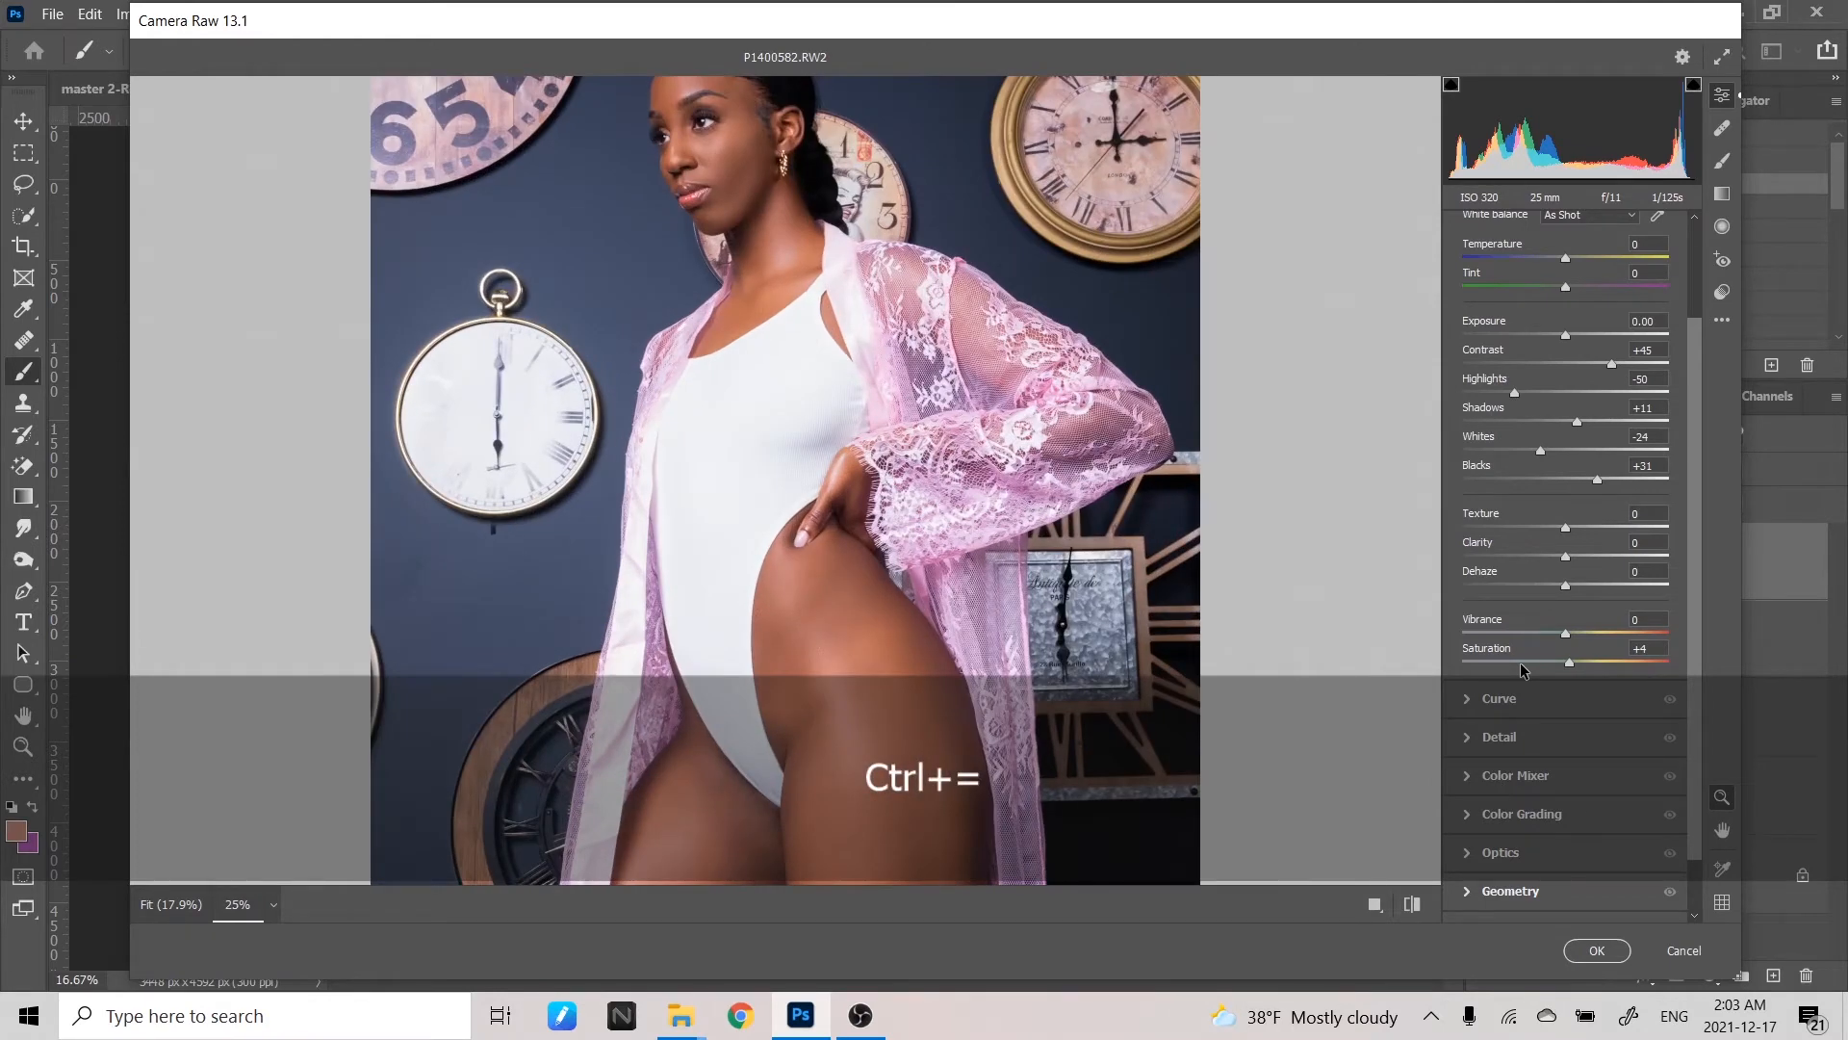
key(space)
drag(804, 253, 802, 372)
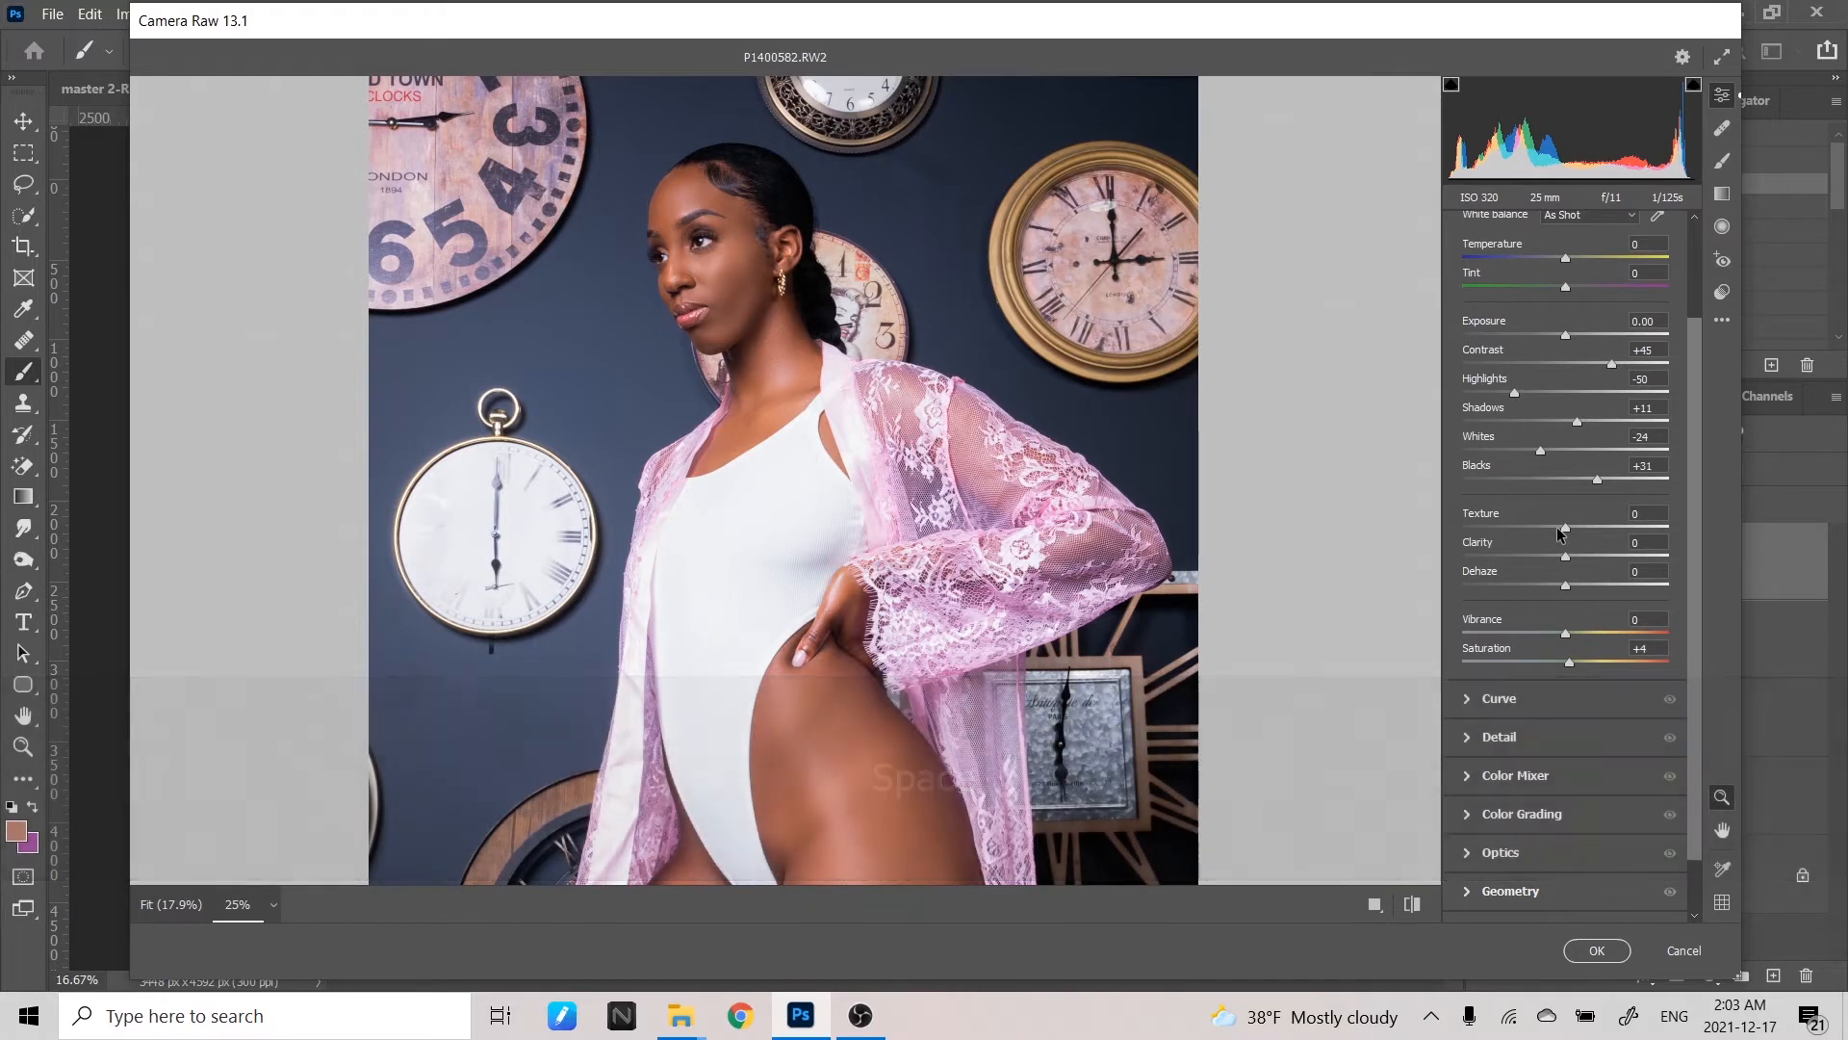
mouse_move(1570, 642)
mouse_down()
mouse_move(1594, 642)
mouse_move(1559, 643)
mouse_move(1597, 652)
mouse_move(1582, 664)
mouse_up()
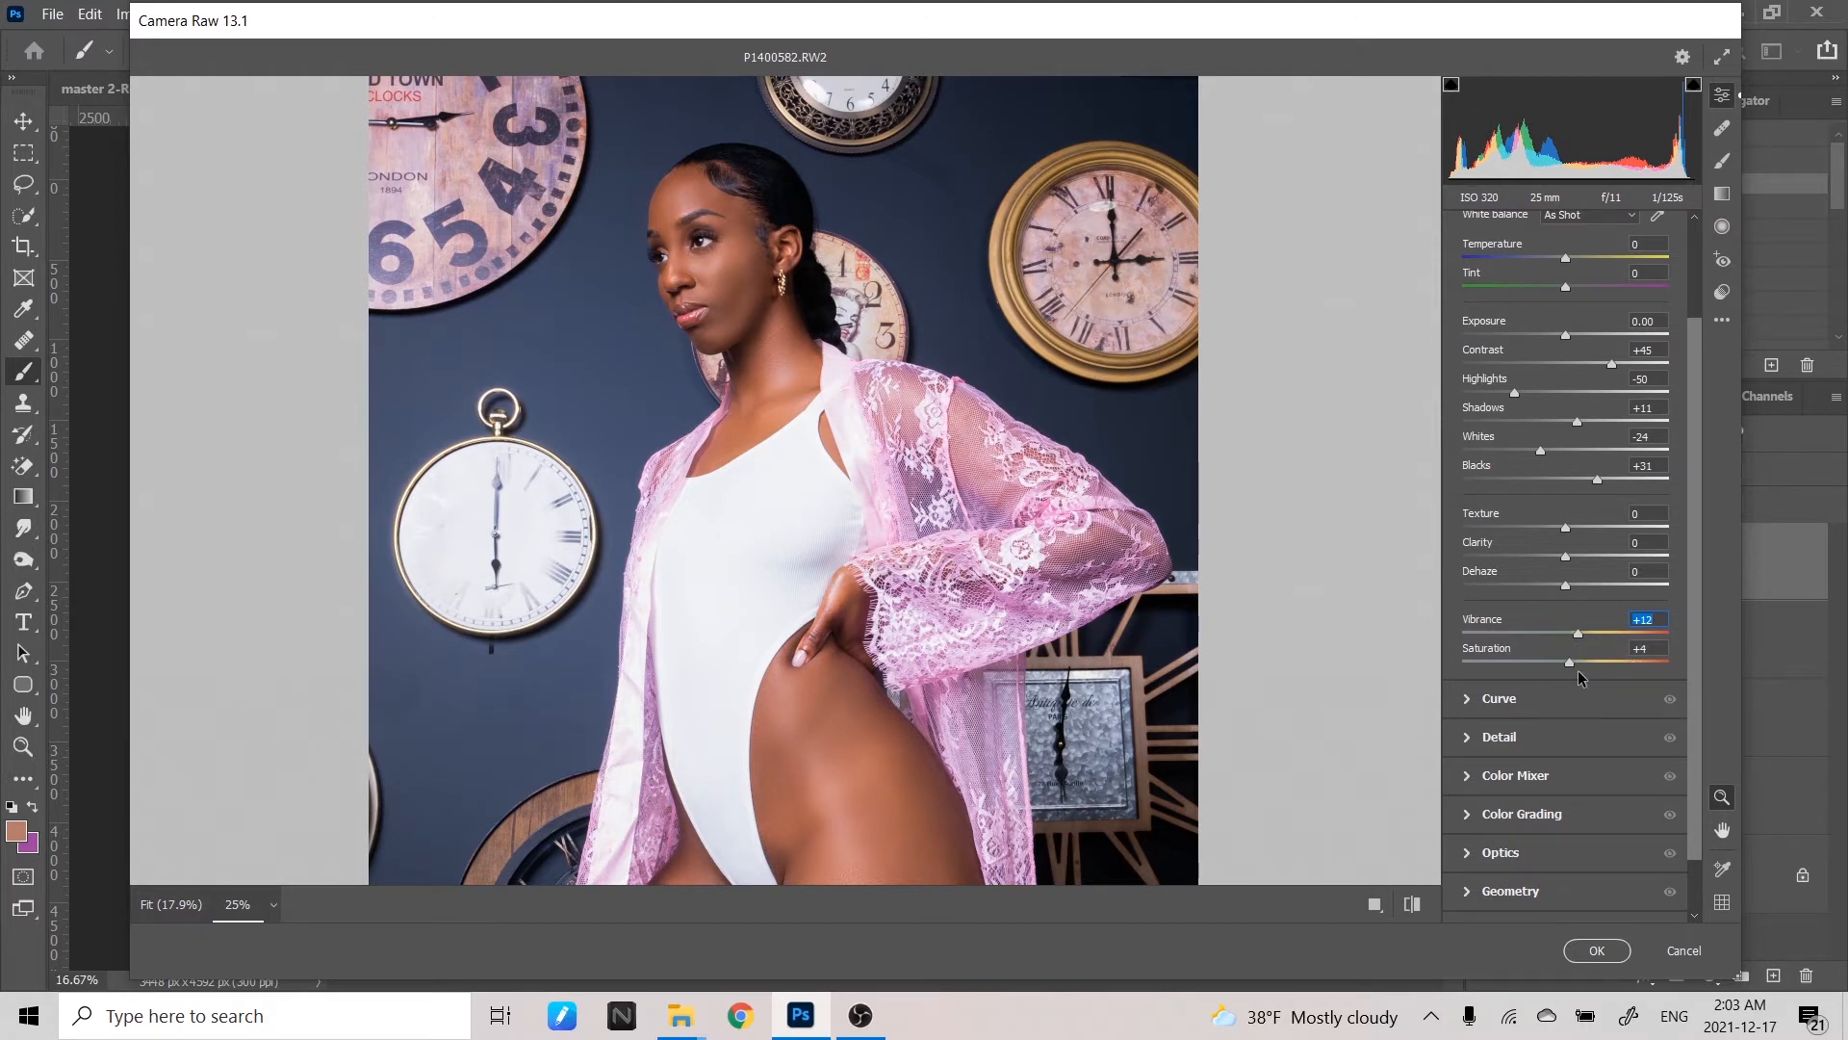
- Boost the blues of the background wall in the Color Mixer with Saturation +41 and Luminance +7
click(1575, 784)
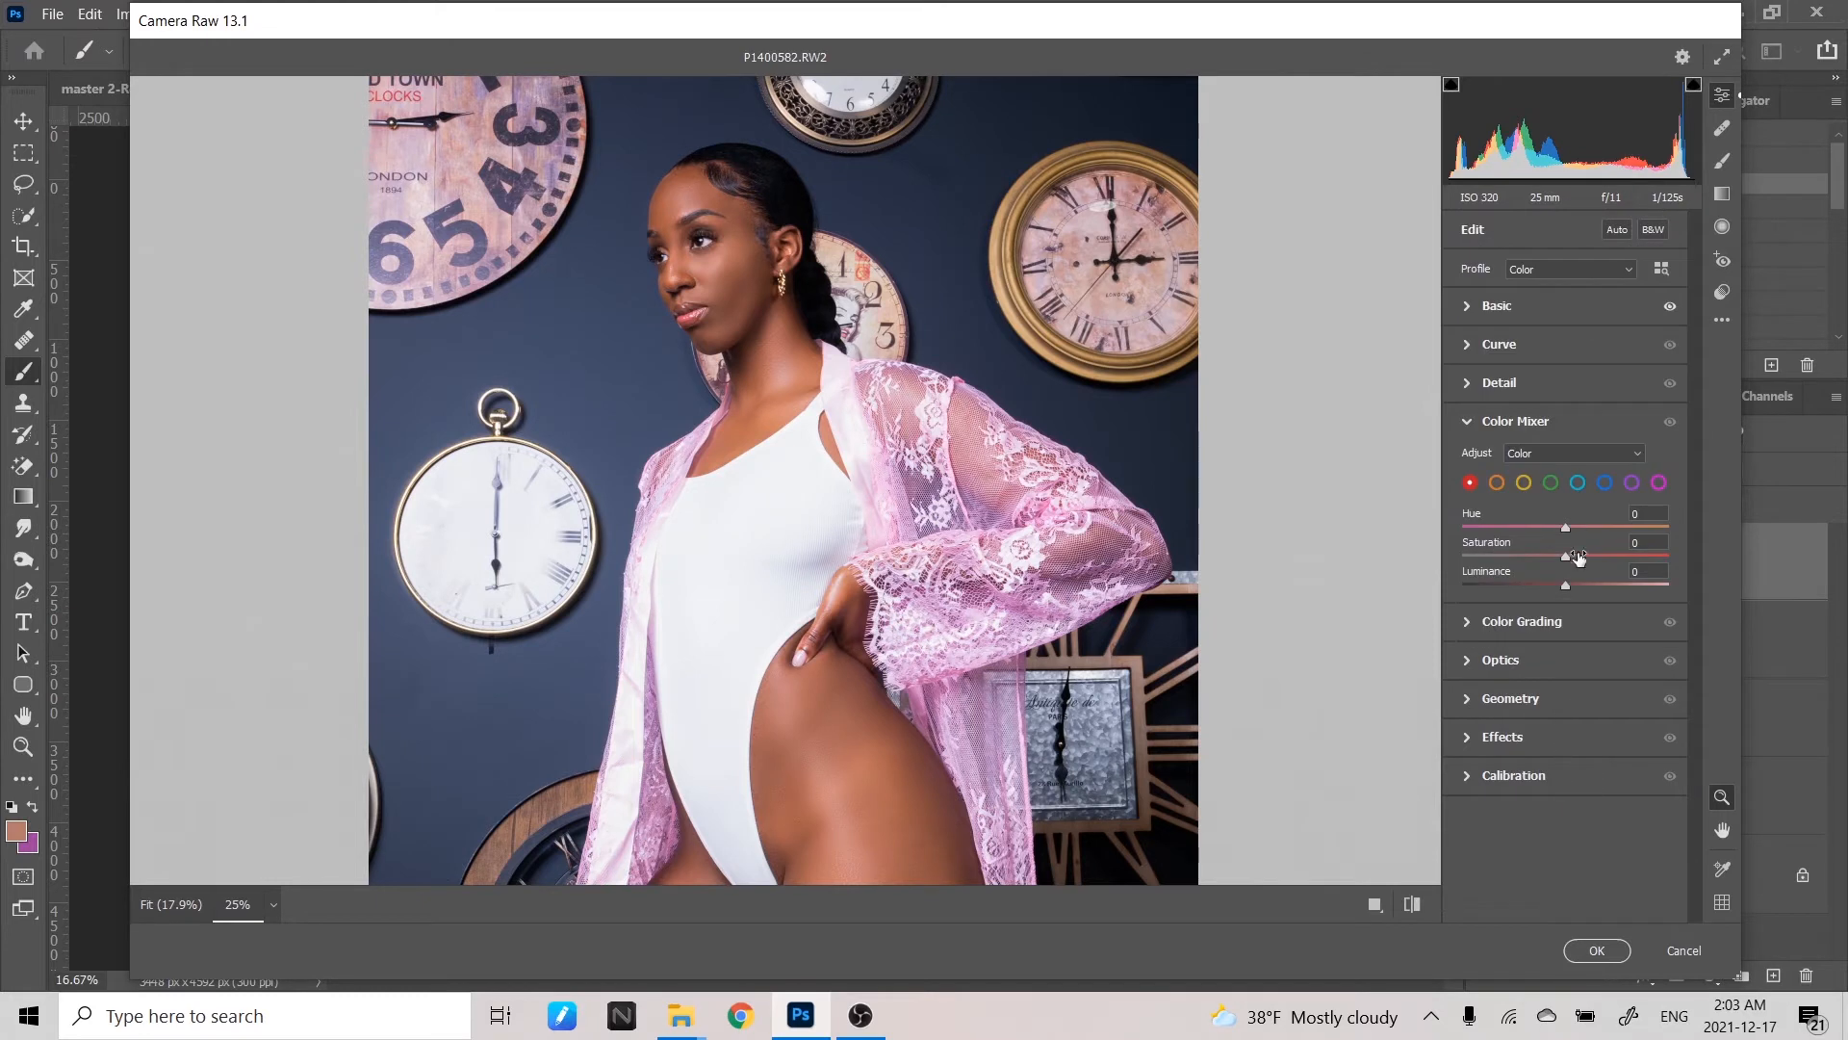
click(1605, 483)
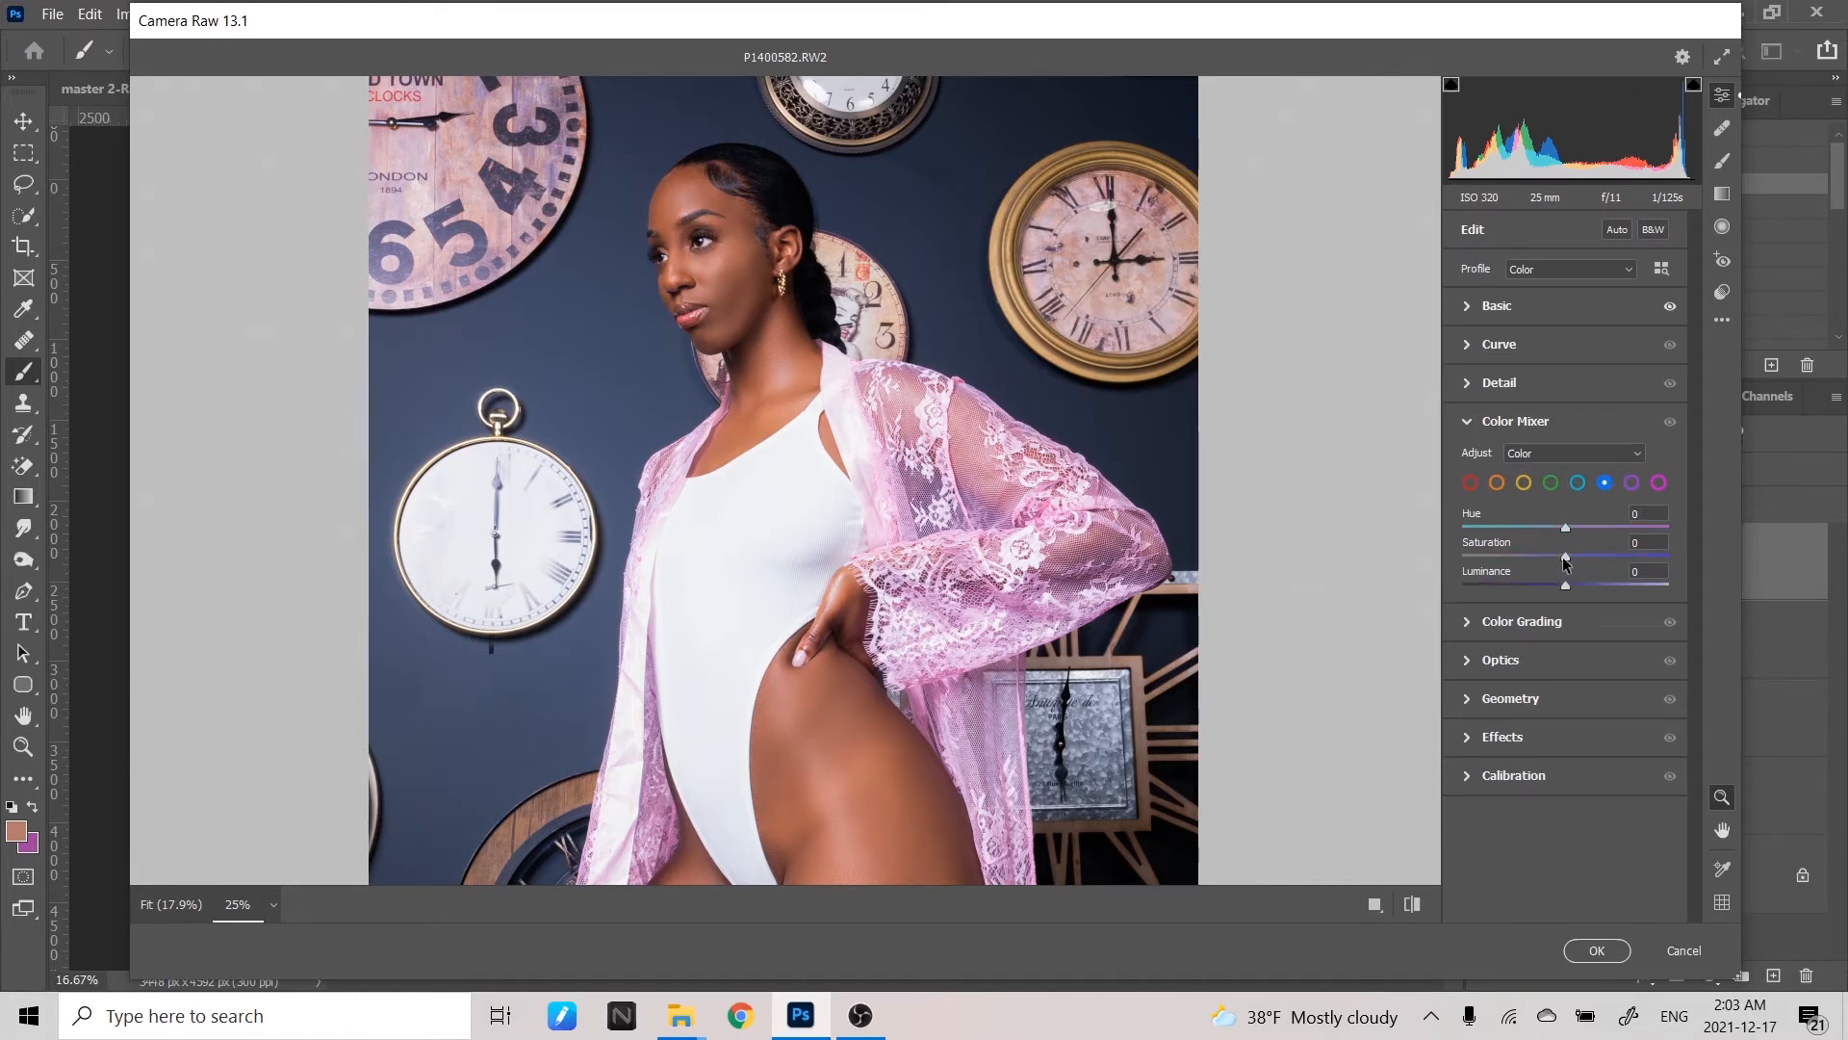
drag(1594, 558, 1576, 599)
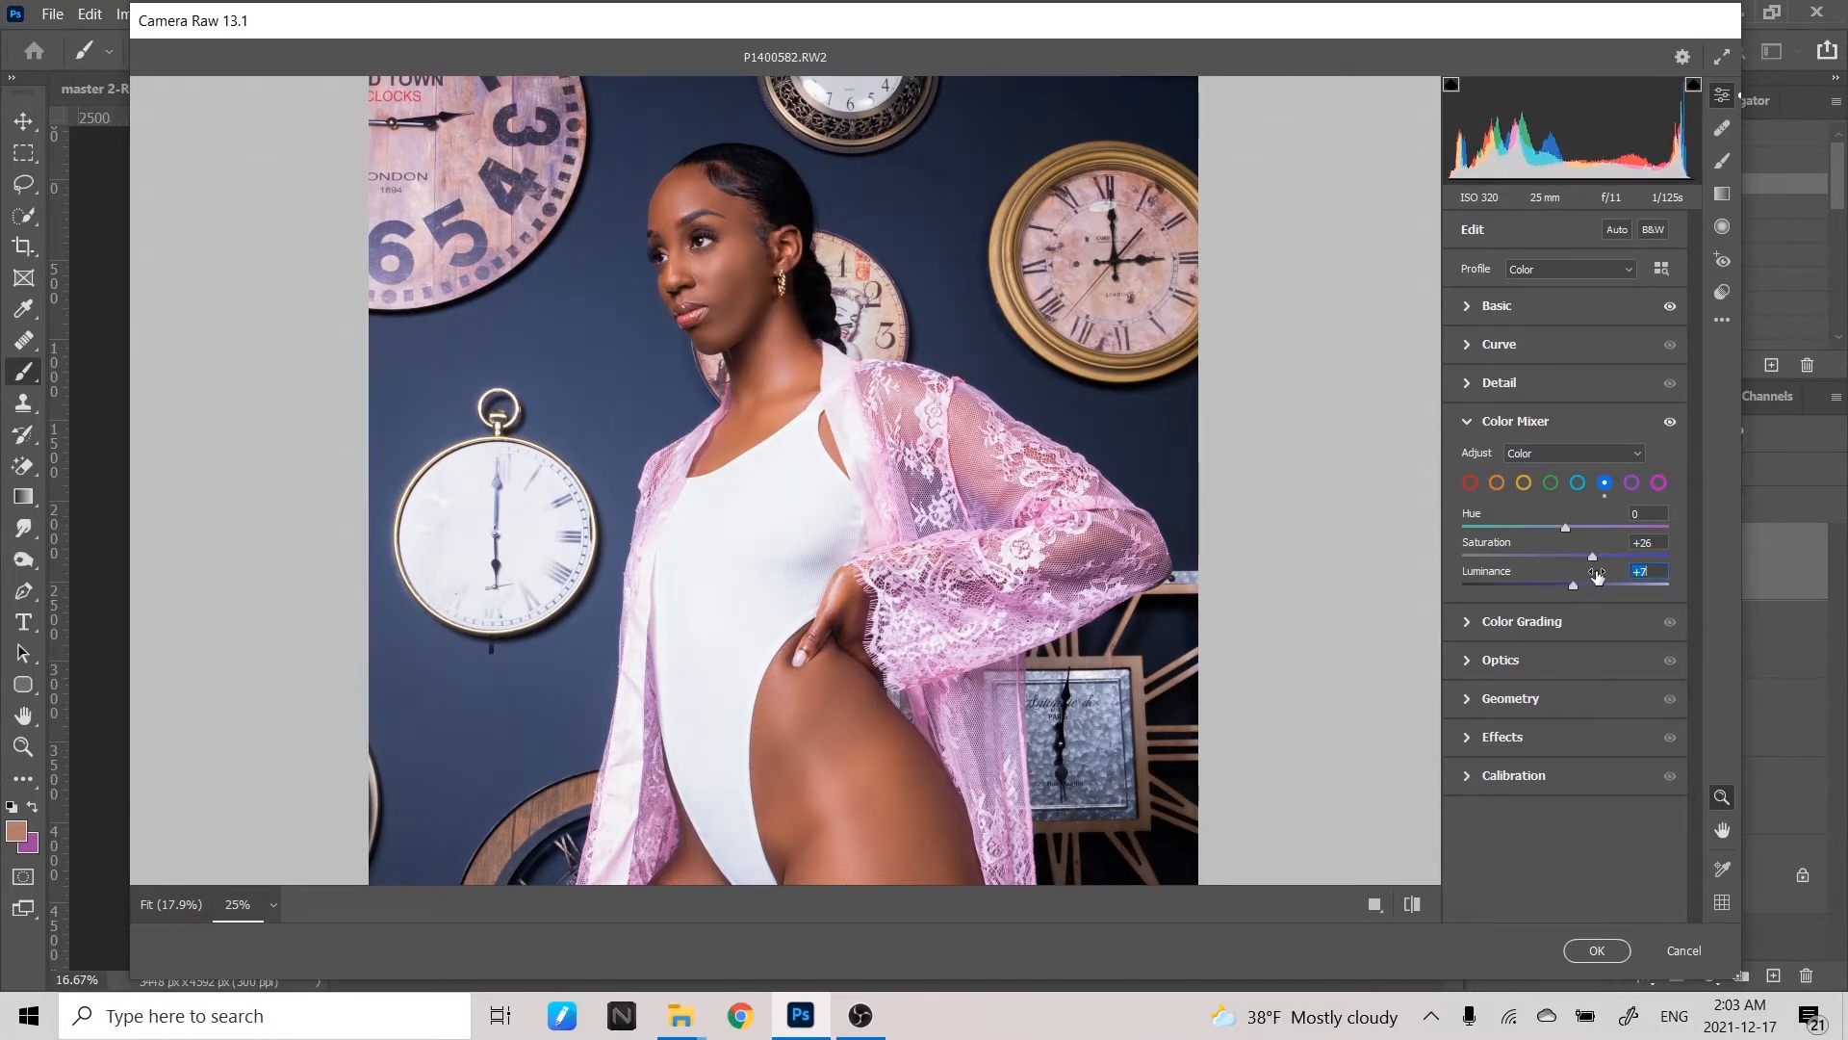
drag(1609, 560, 1615, 561)
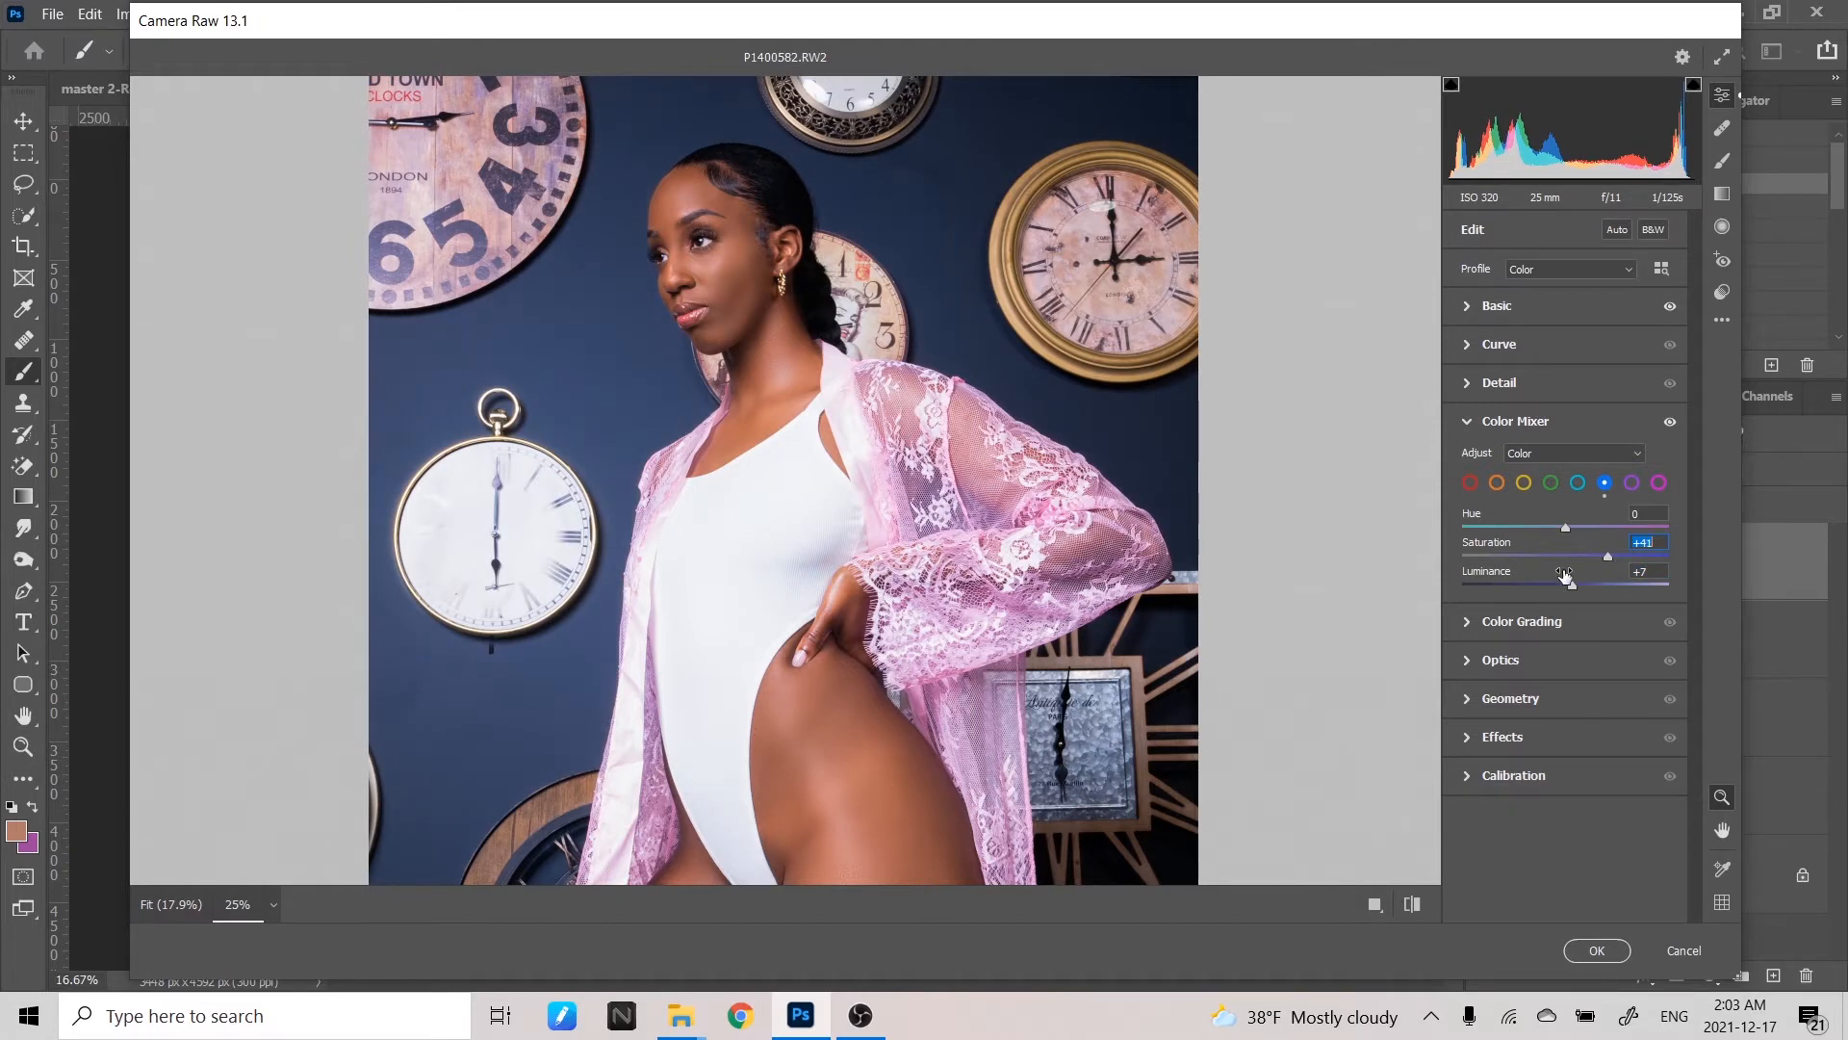
- Compare the photo with and without the Color Mixer adjustments, and slightly reduce the Saturation of the blues
key(ctrl+minus)
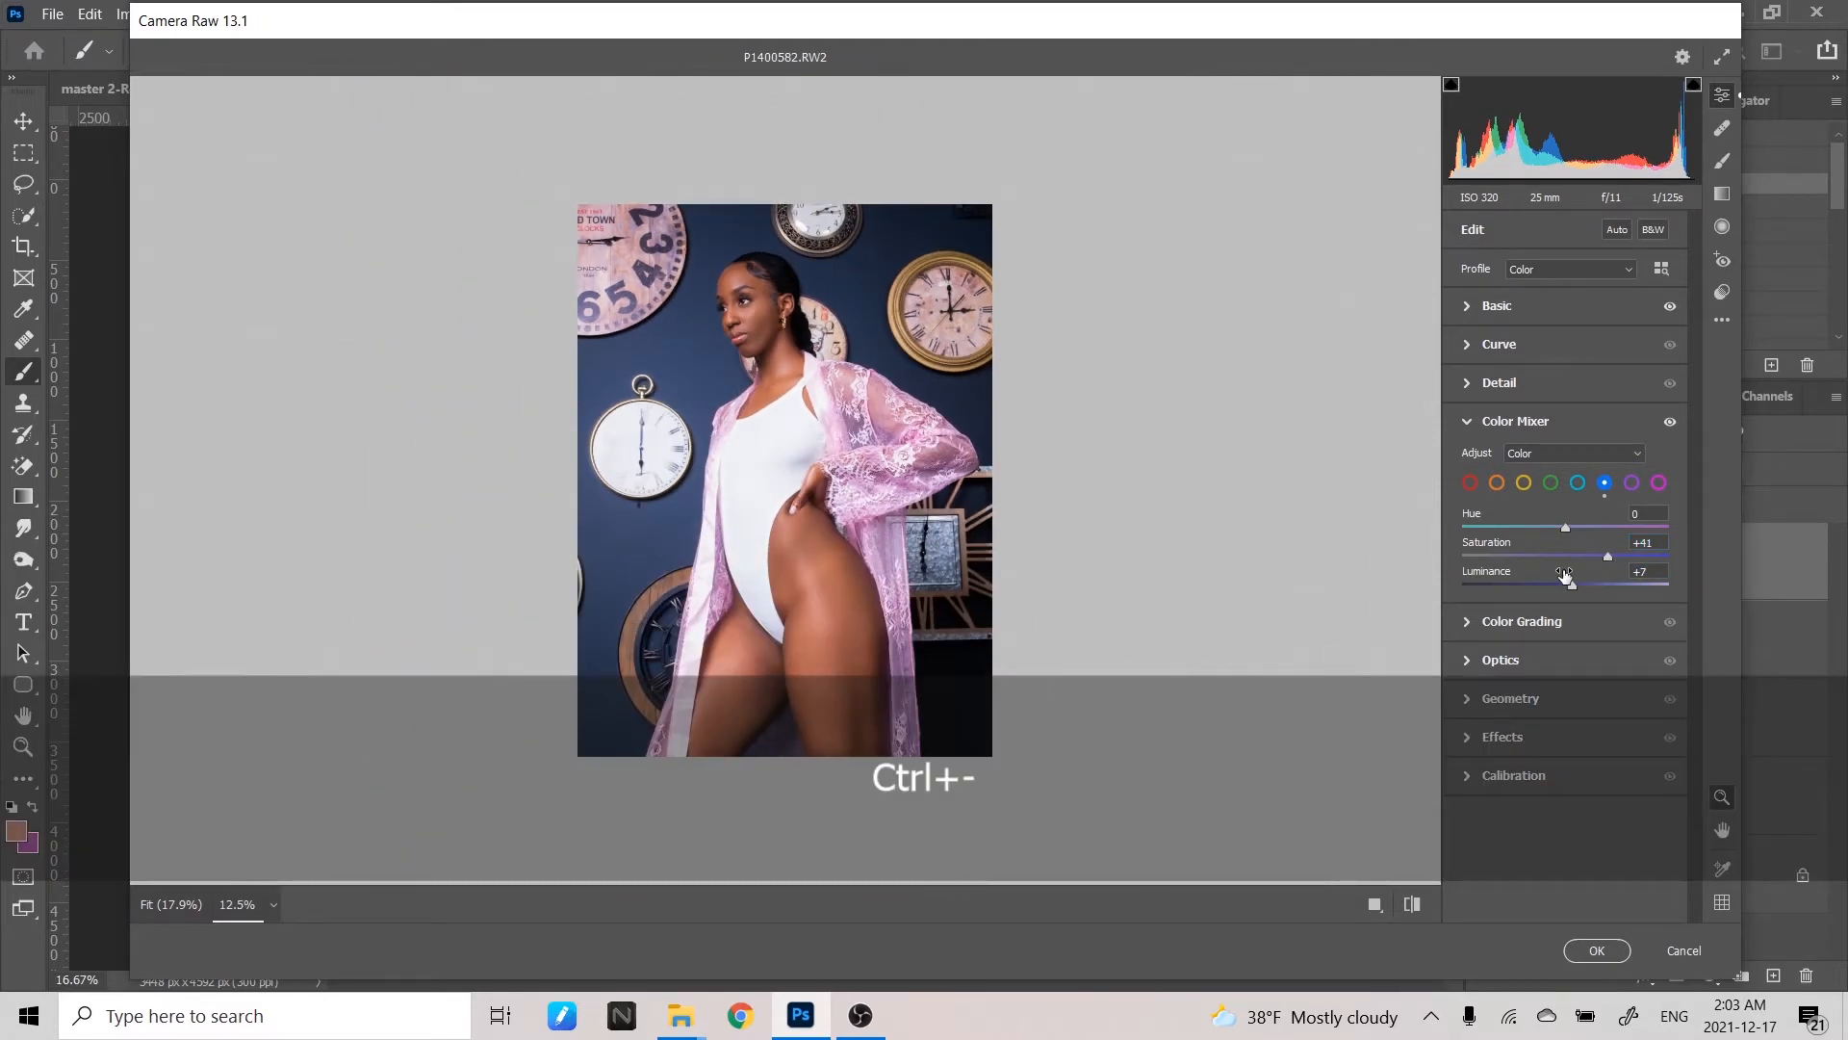
key(ctrl+equal)
key(ctrl+minus)
click(1665, 424)
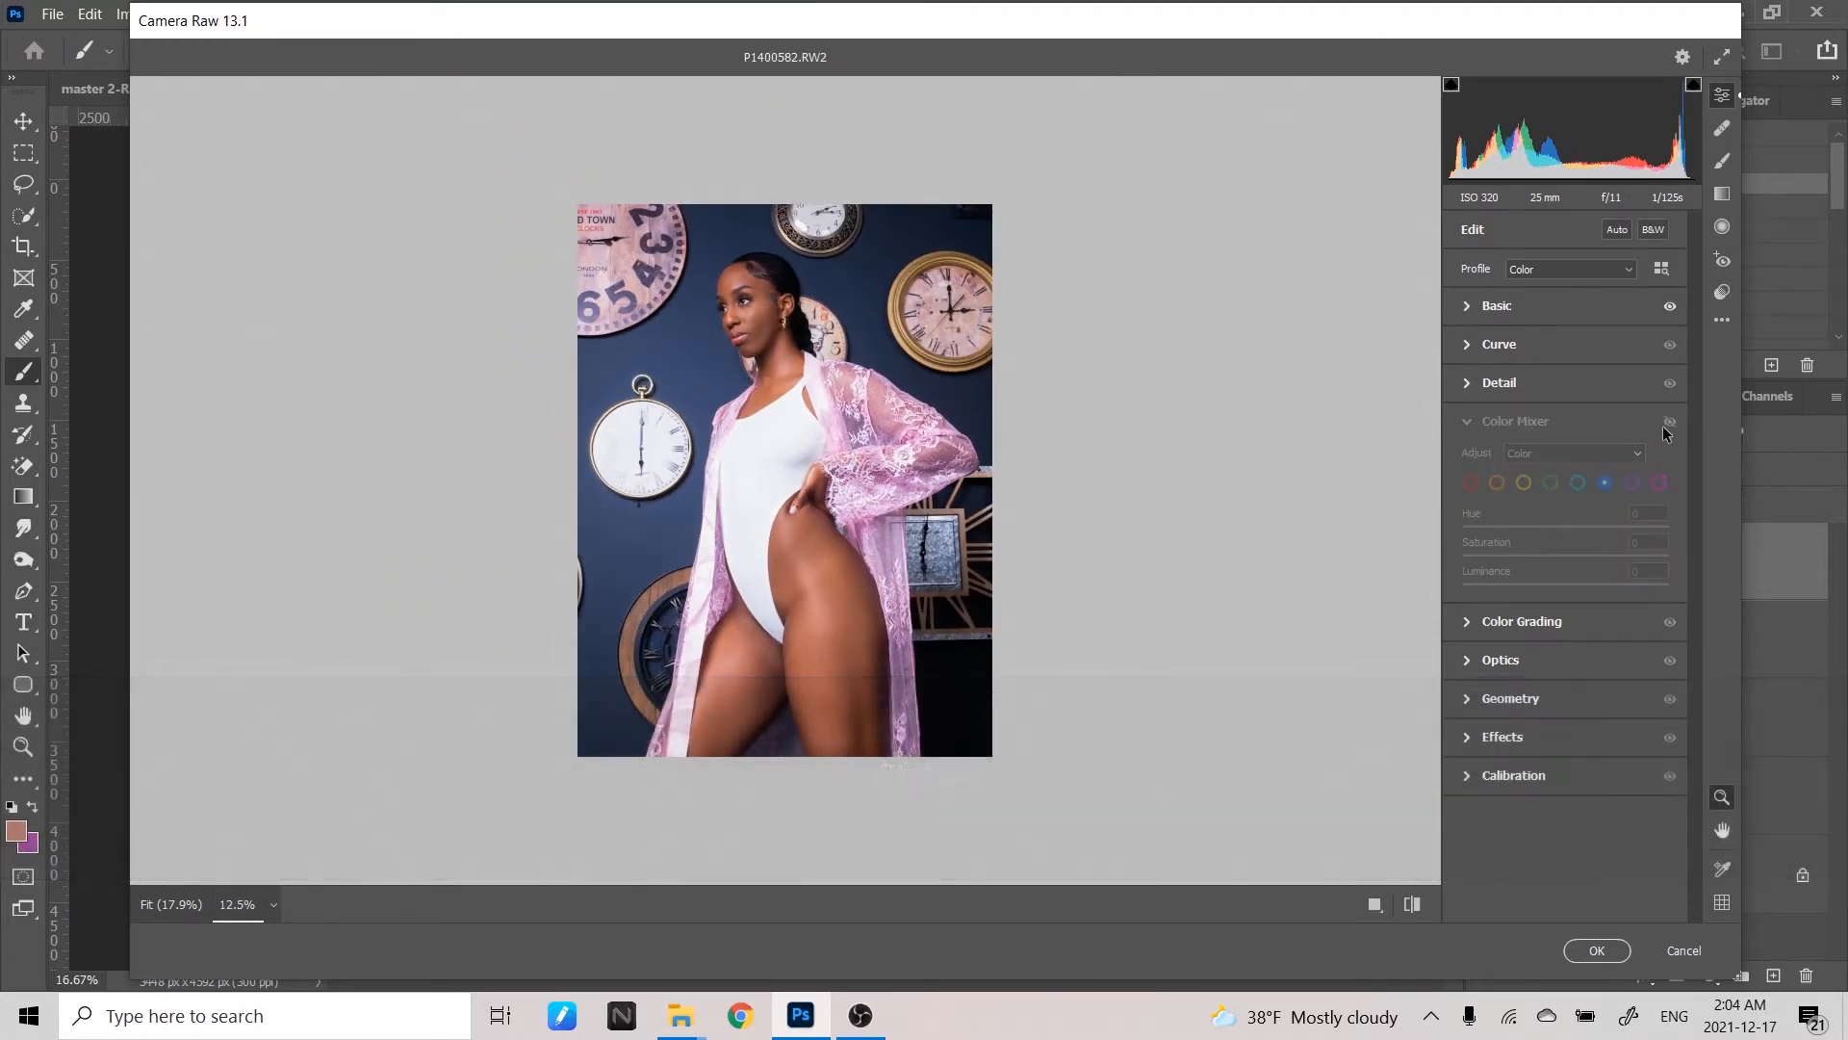
click(1662, 427)
click(1663, 427)
click(1662, 427)
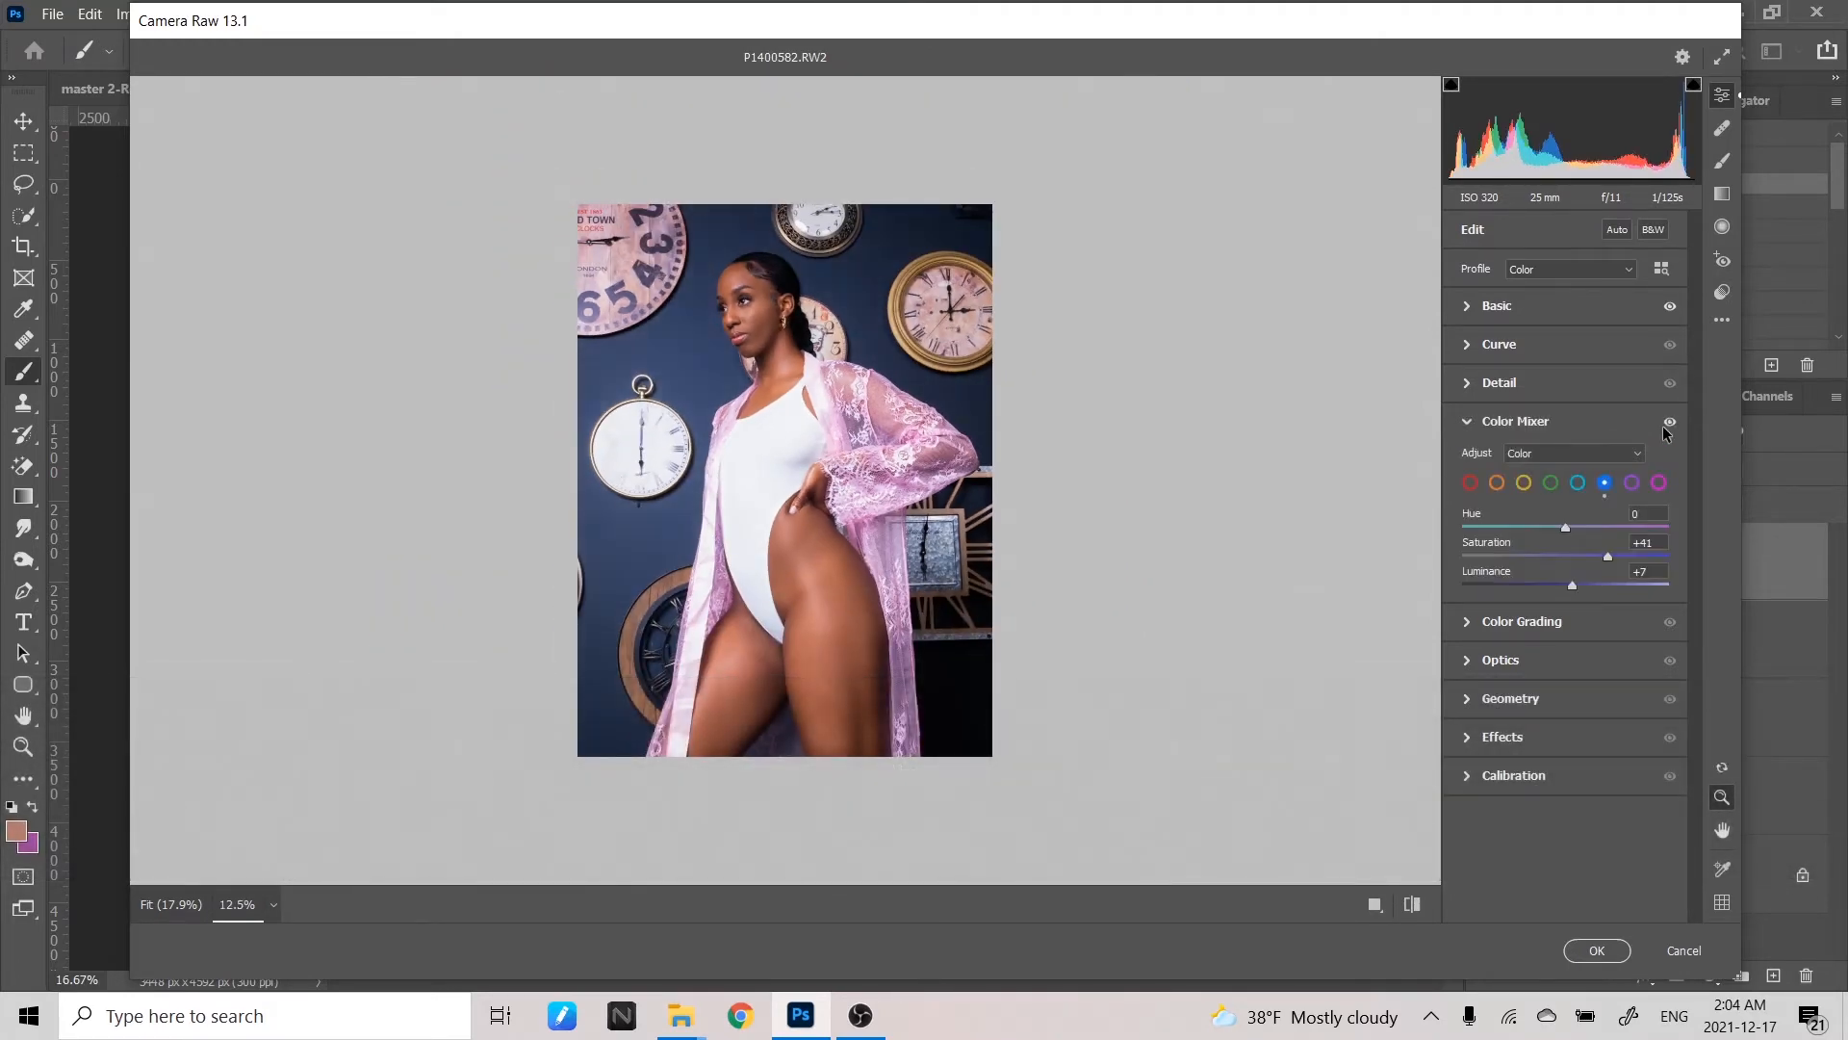
click(1663, 426)
click(1661, 425)
drag(1612, 557, 1604, 557)
- Set the Saturation of the magentas to +10 in the Color Mixer, judging its effect on the pink lace robe
click(1660, 483)
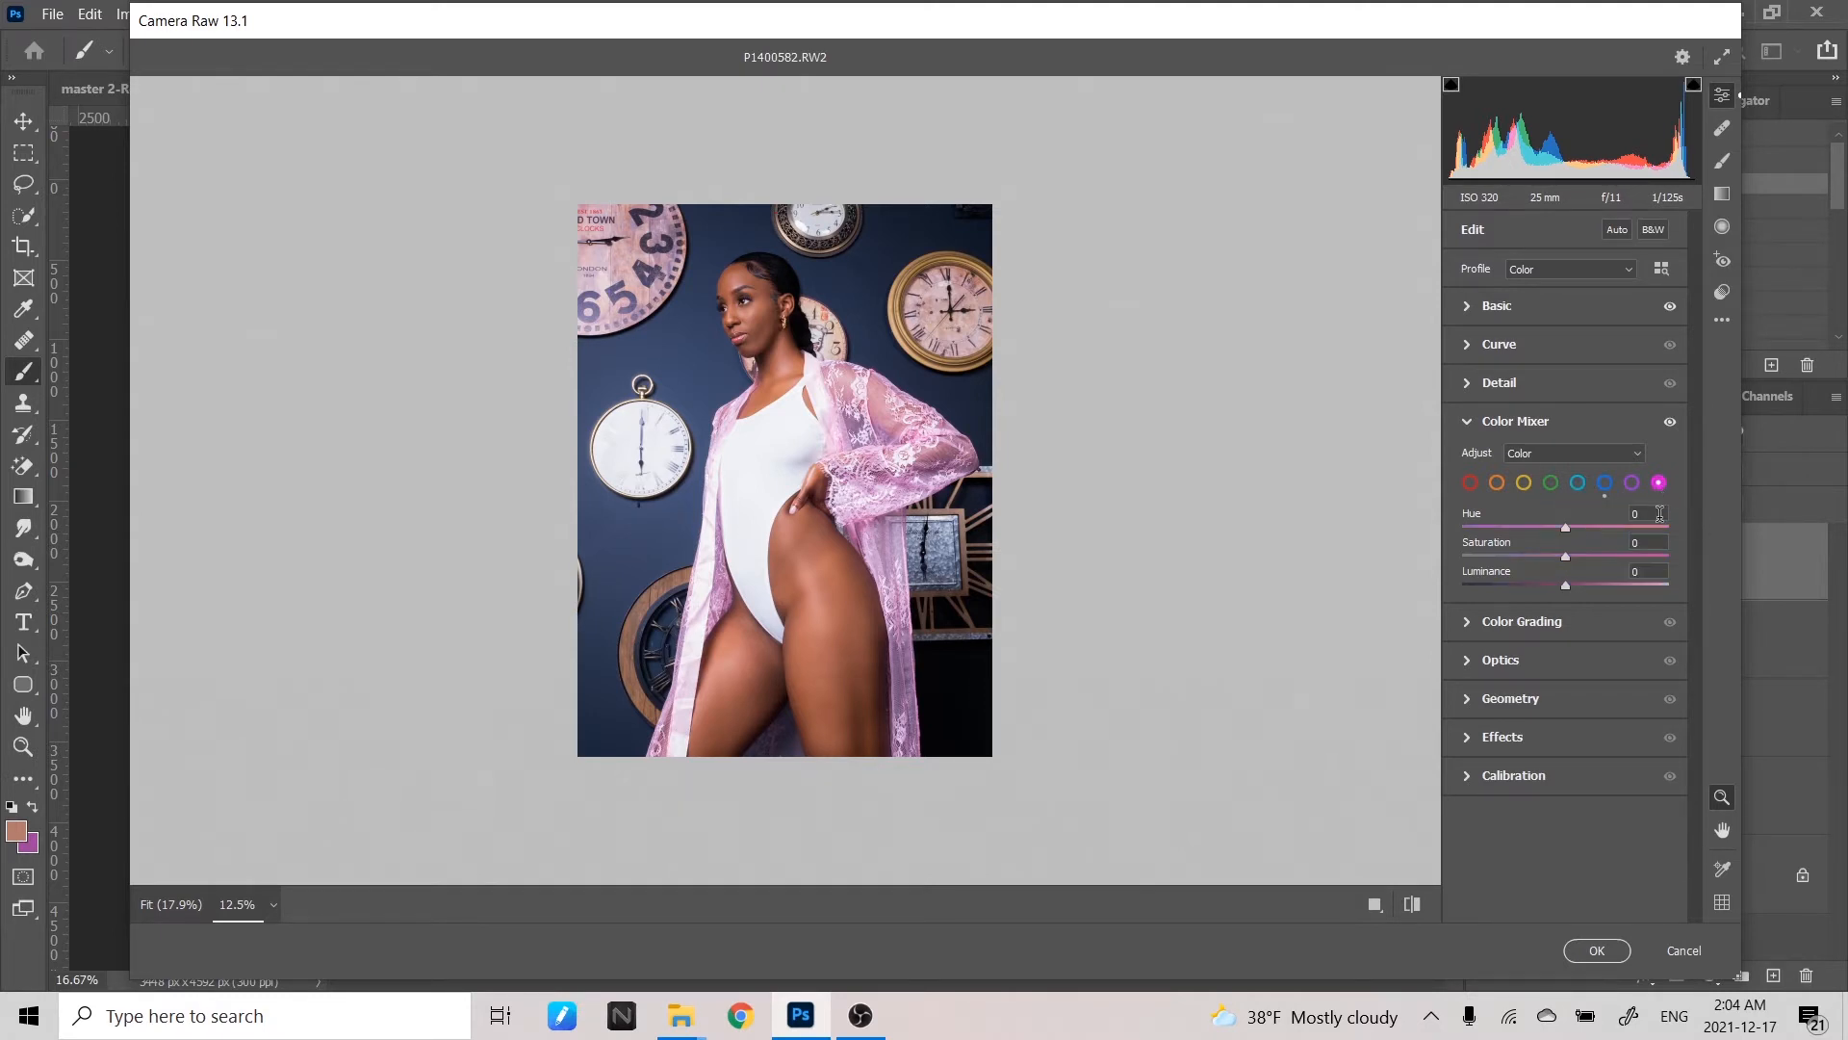
mouse_move(1571, 556)
mouse_down()
mouse_move(1504, 564)
mouse_move(1580, 575)
mouse_up()
scroll(963, 399, up, 3)
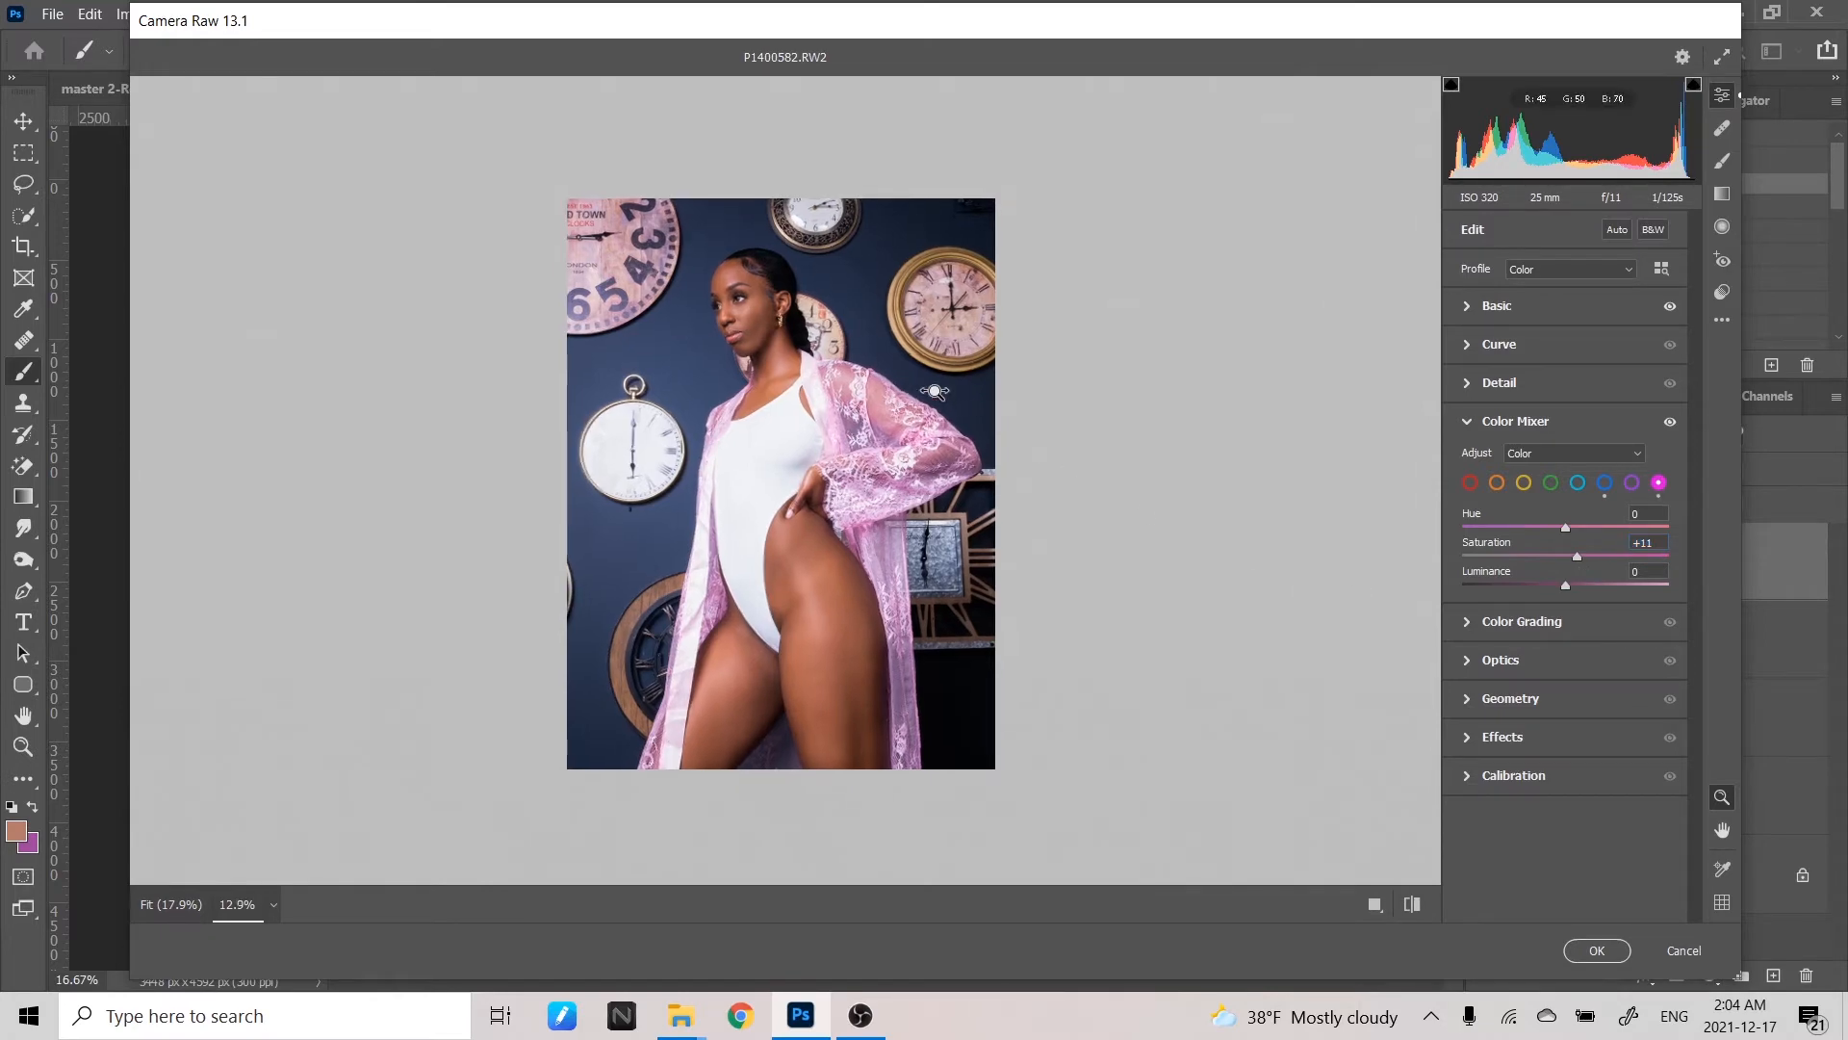
scroll(966, 400, up, 1)
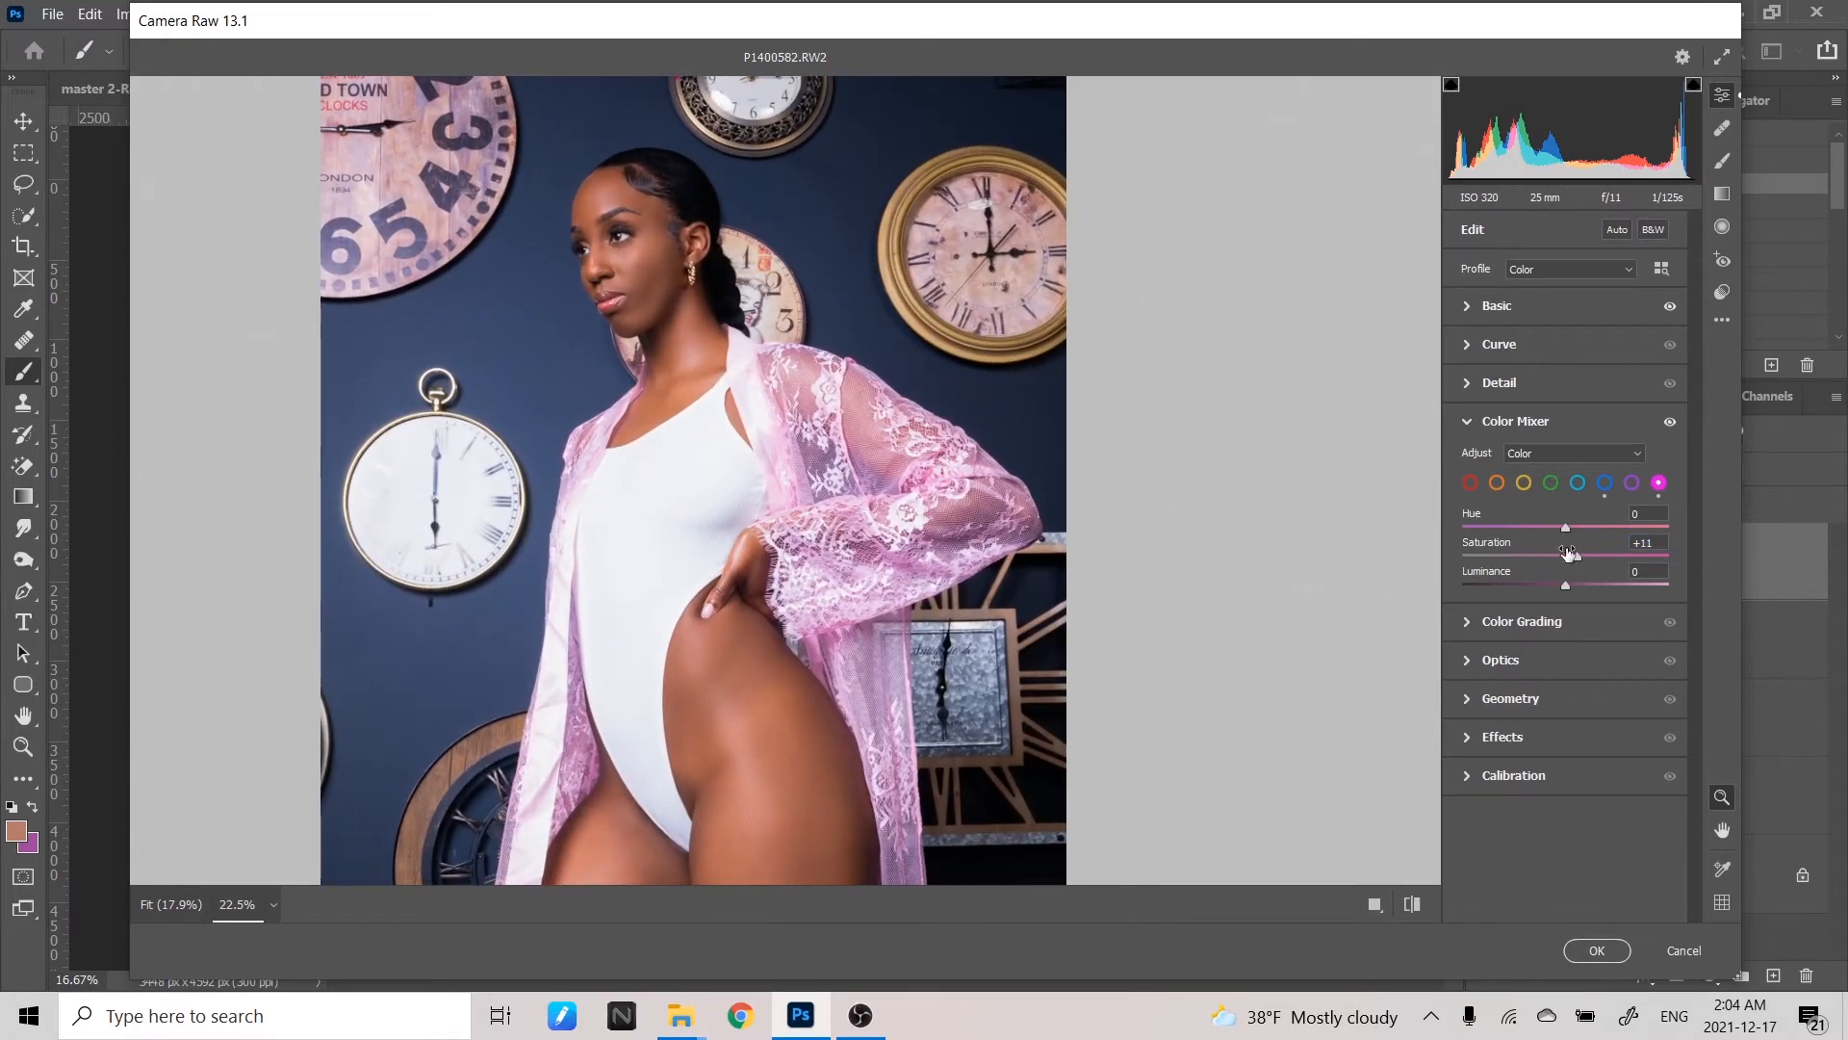
drag(1579, 551, 1580, 553)
- Set the Saturation of the oranges to +16 in the Color Mixer, judging its effect on the skin
key(ctrl+minus)
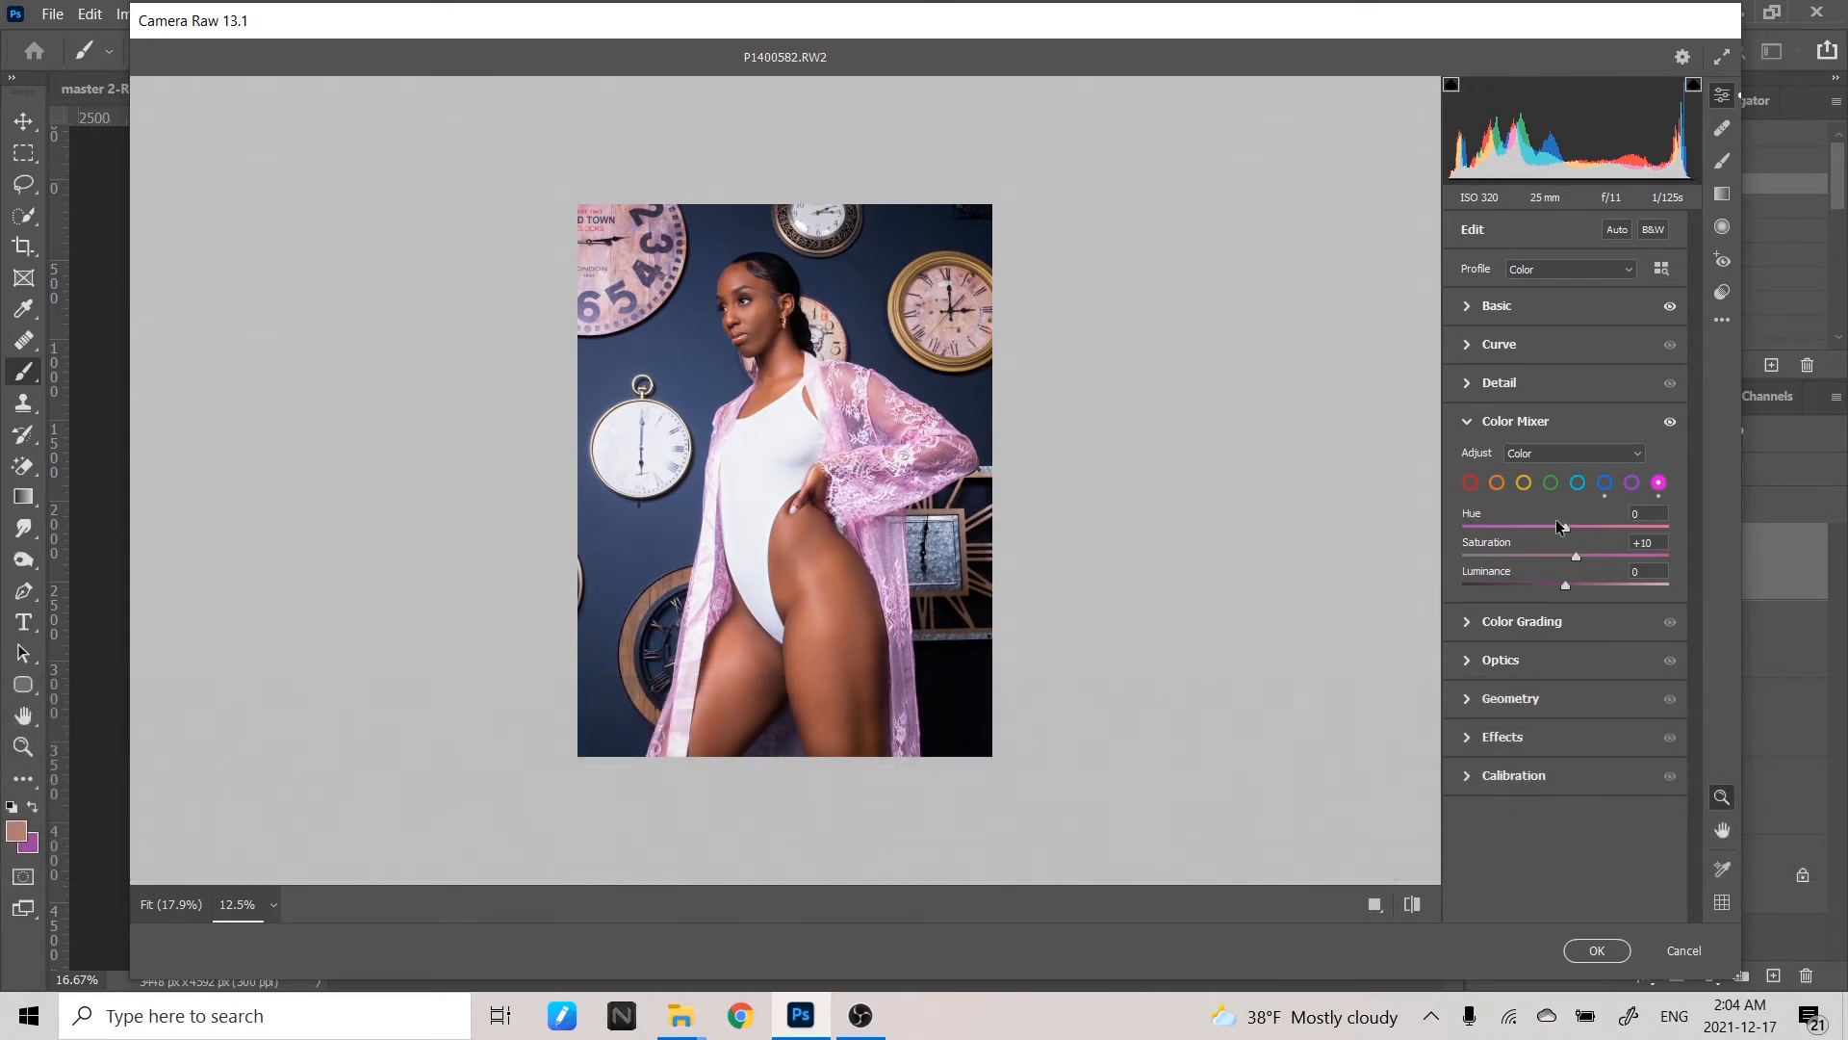
click(1496, 483)
key(ctrl+equal)
key(ctrl+equal)
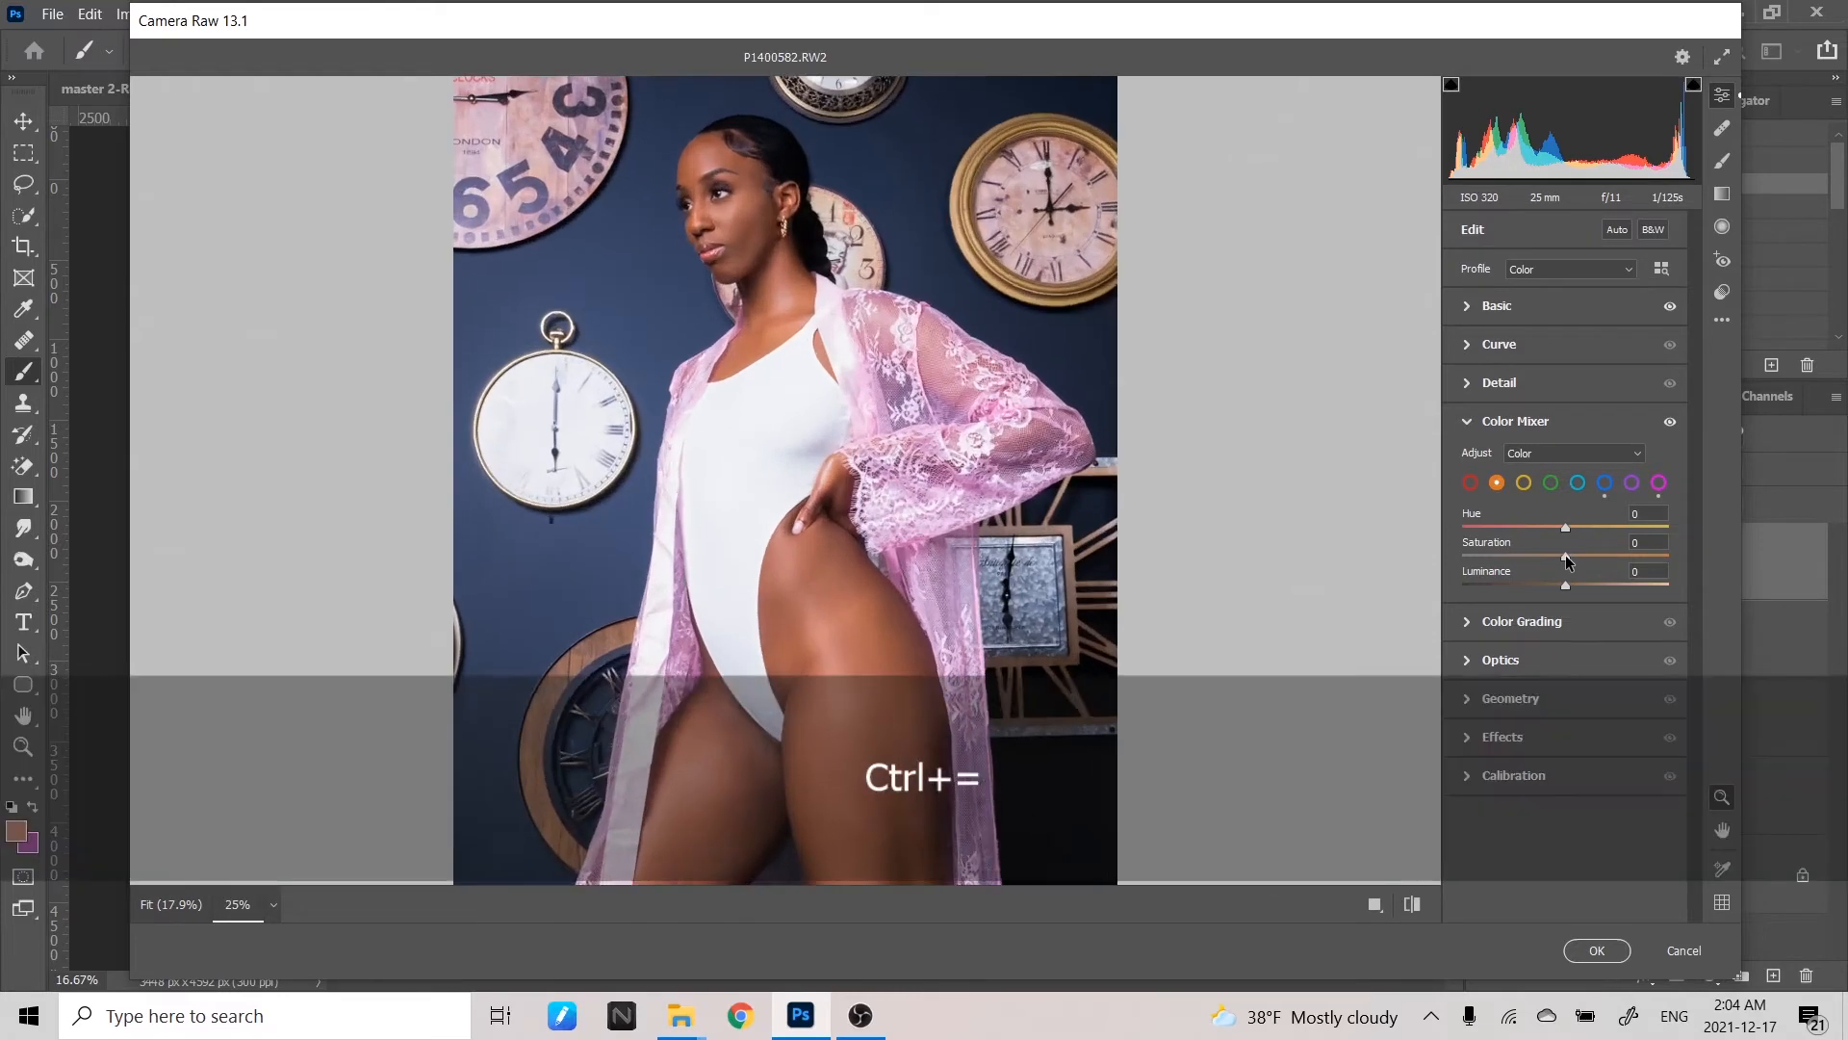
key(space)
drag(884, 229, 880, 328)
mouse_move(1565, 557)
mouse_down()
mouse_move(1488, 558)
mouse_move(1603, 556)
mouse_move(1559, 558)
mouse_move(1580, 572)
mouse_up()
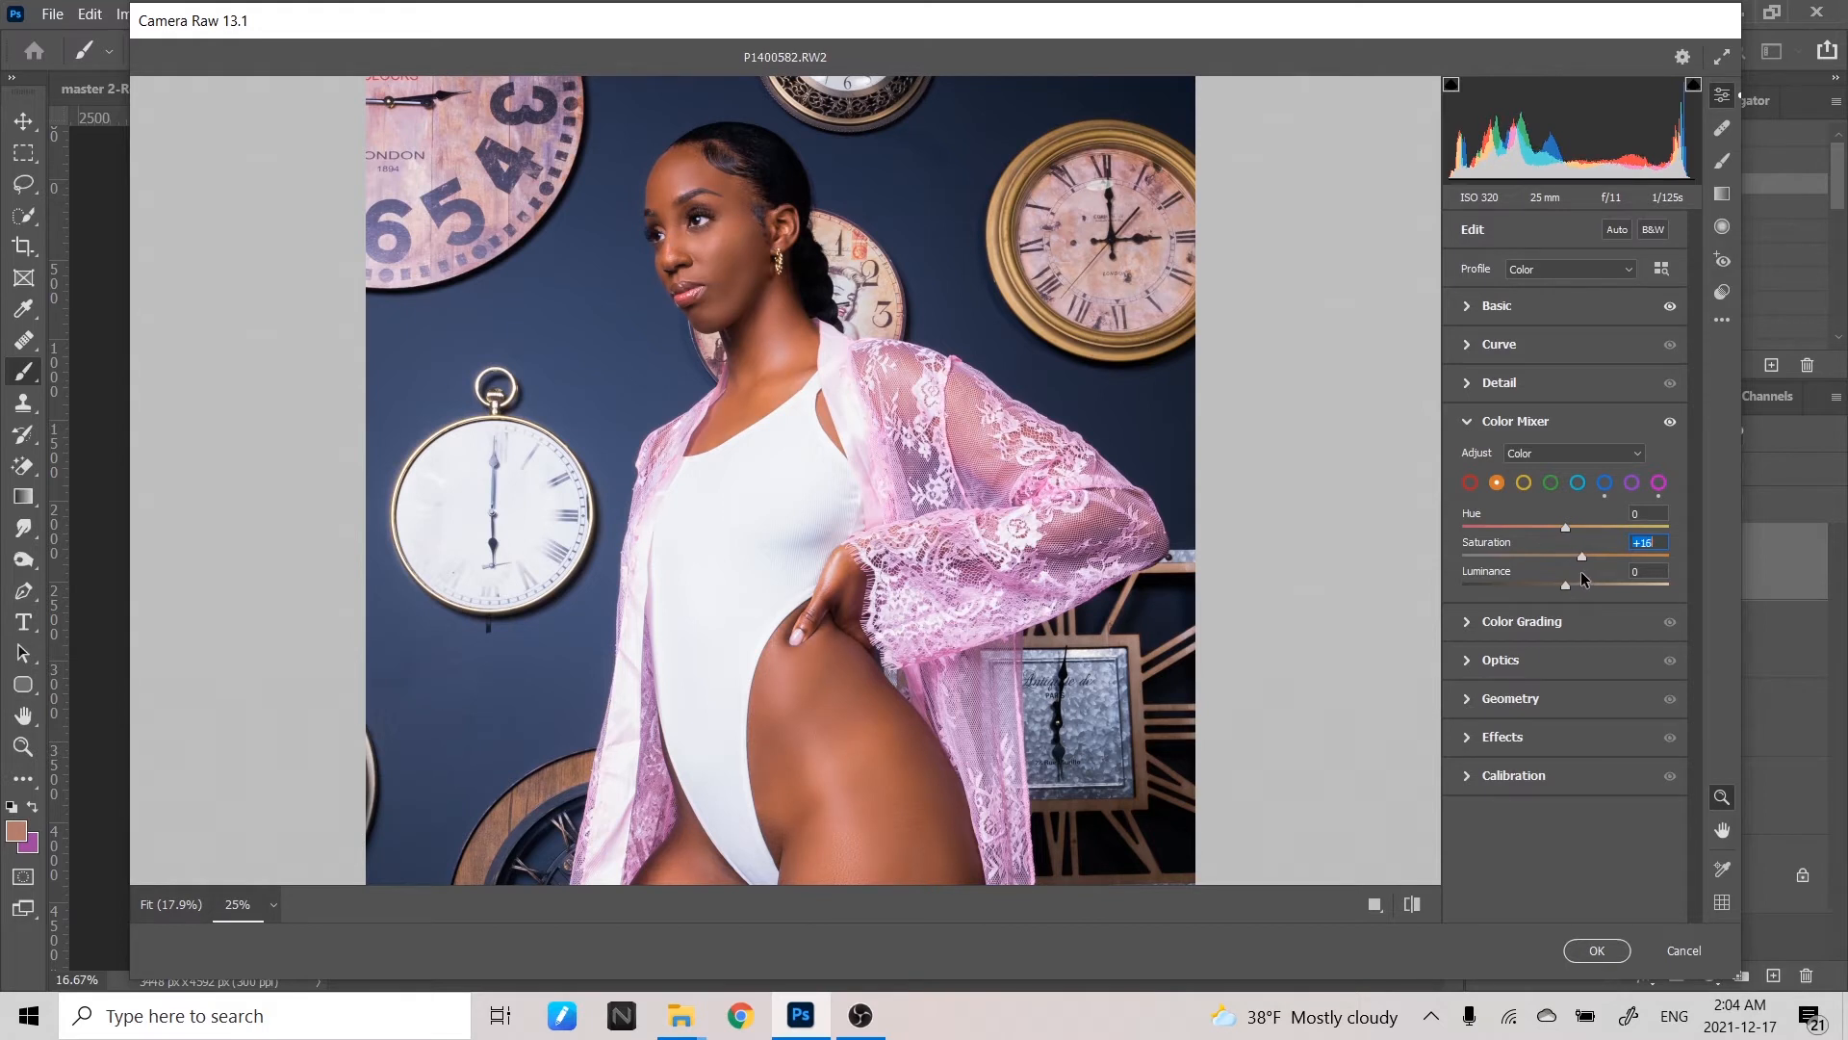
- Compare the figure with and without the Color Mixer adjustments, and slightly raise the Saturation of the oranges
click(1672, 417)
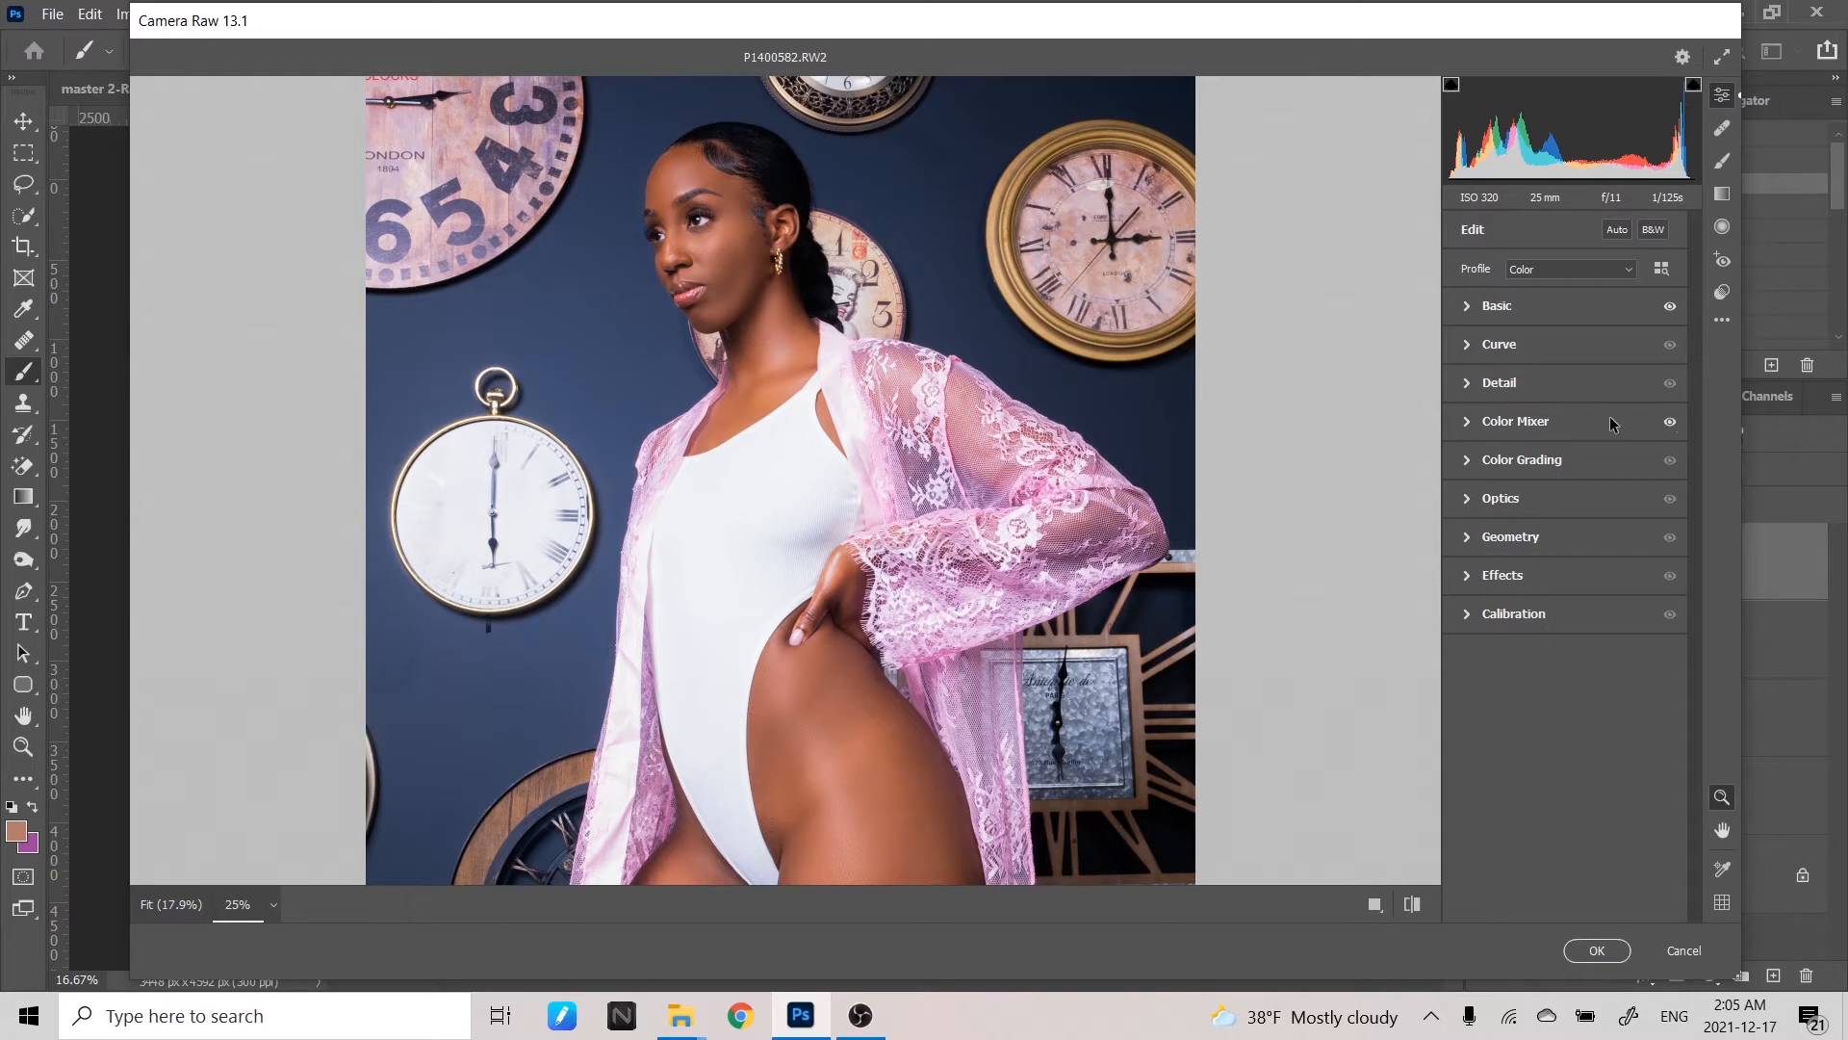
click(1480, 425)
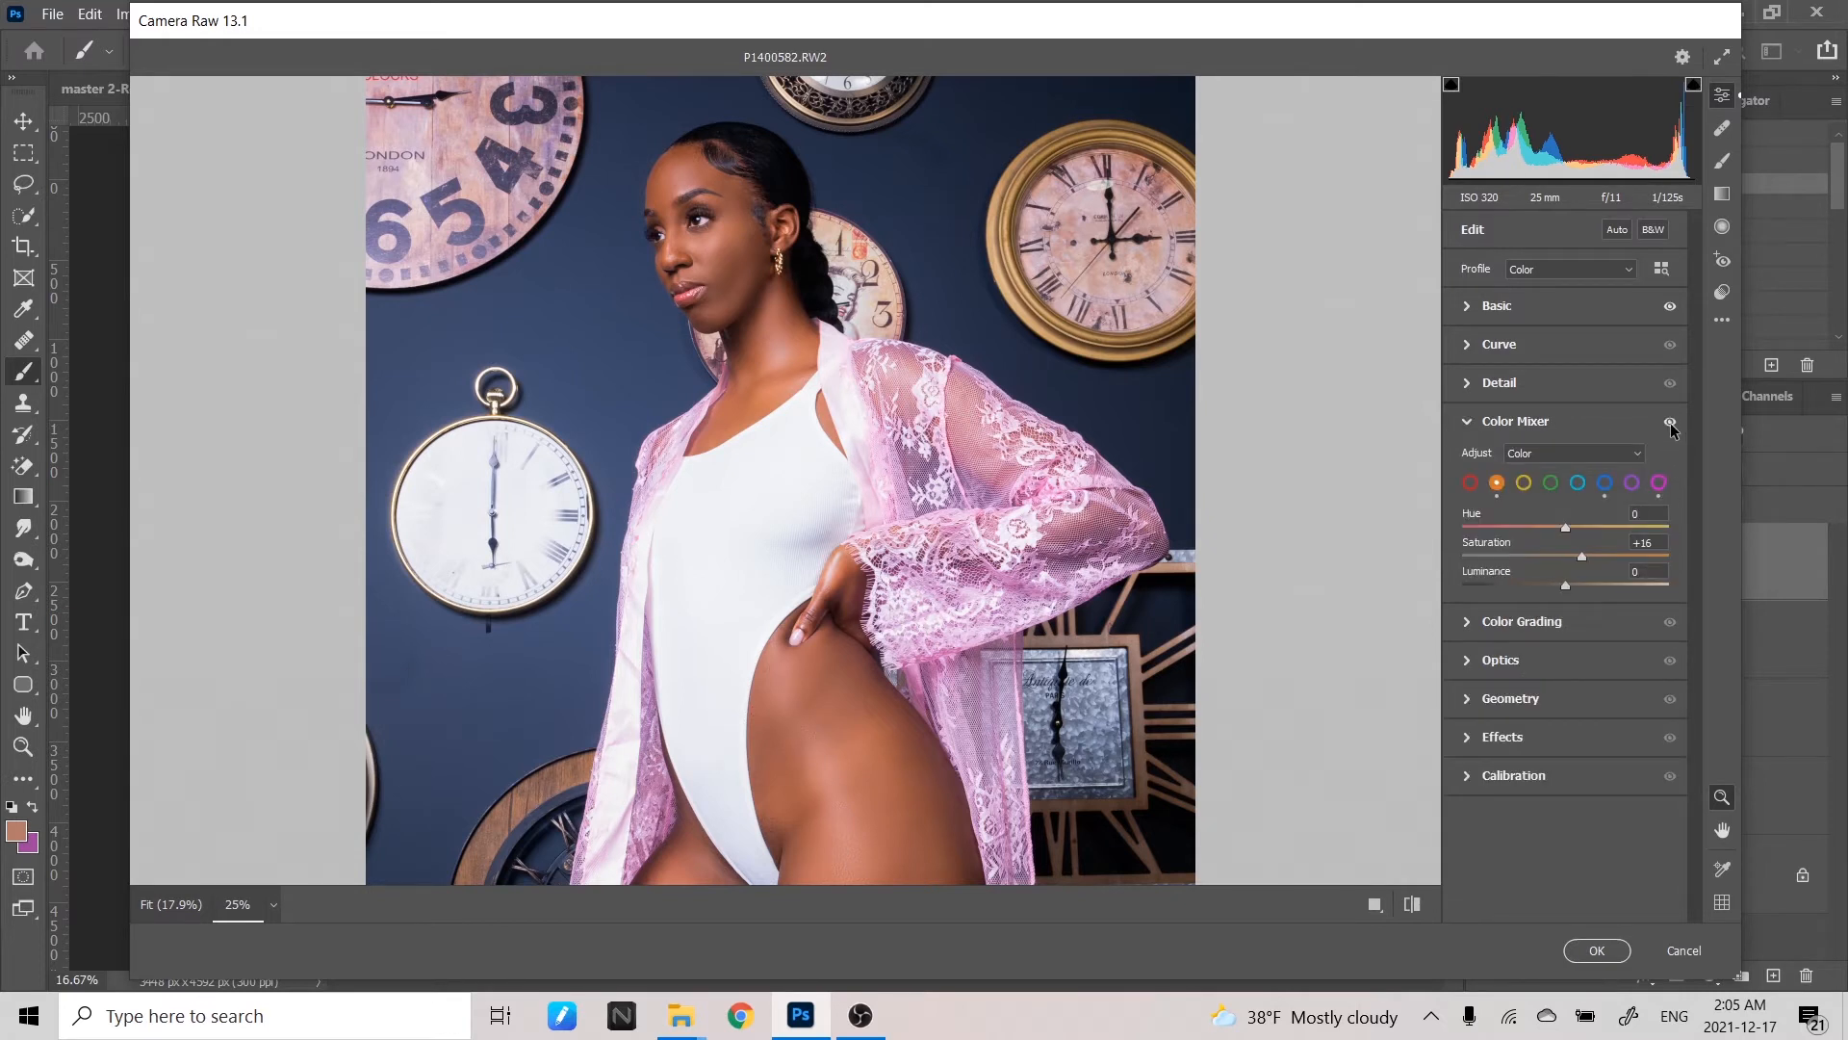
click(1670, 422)
click(1671, 423)
click(1671, 423)
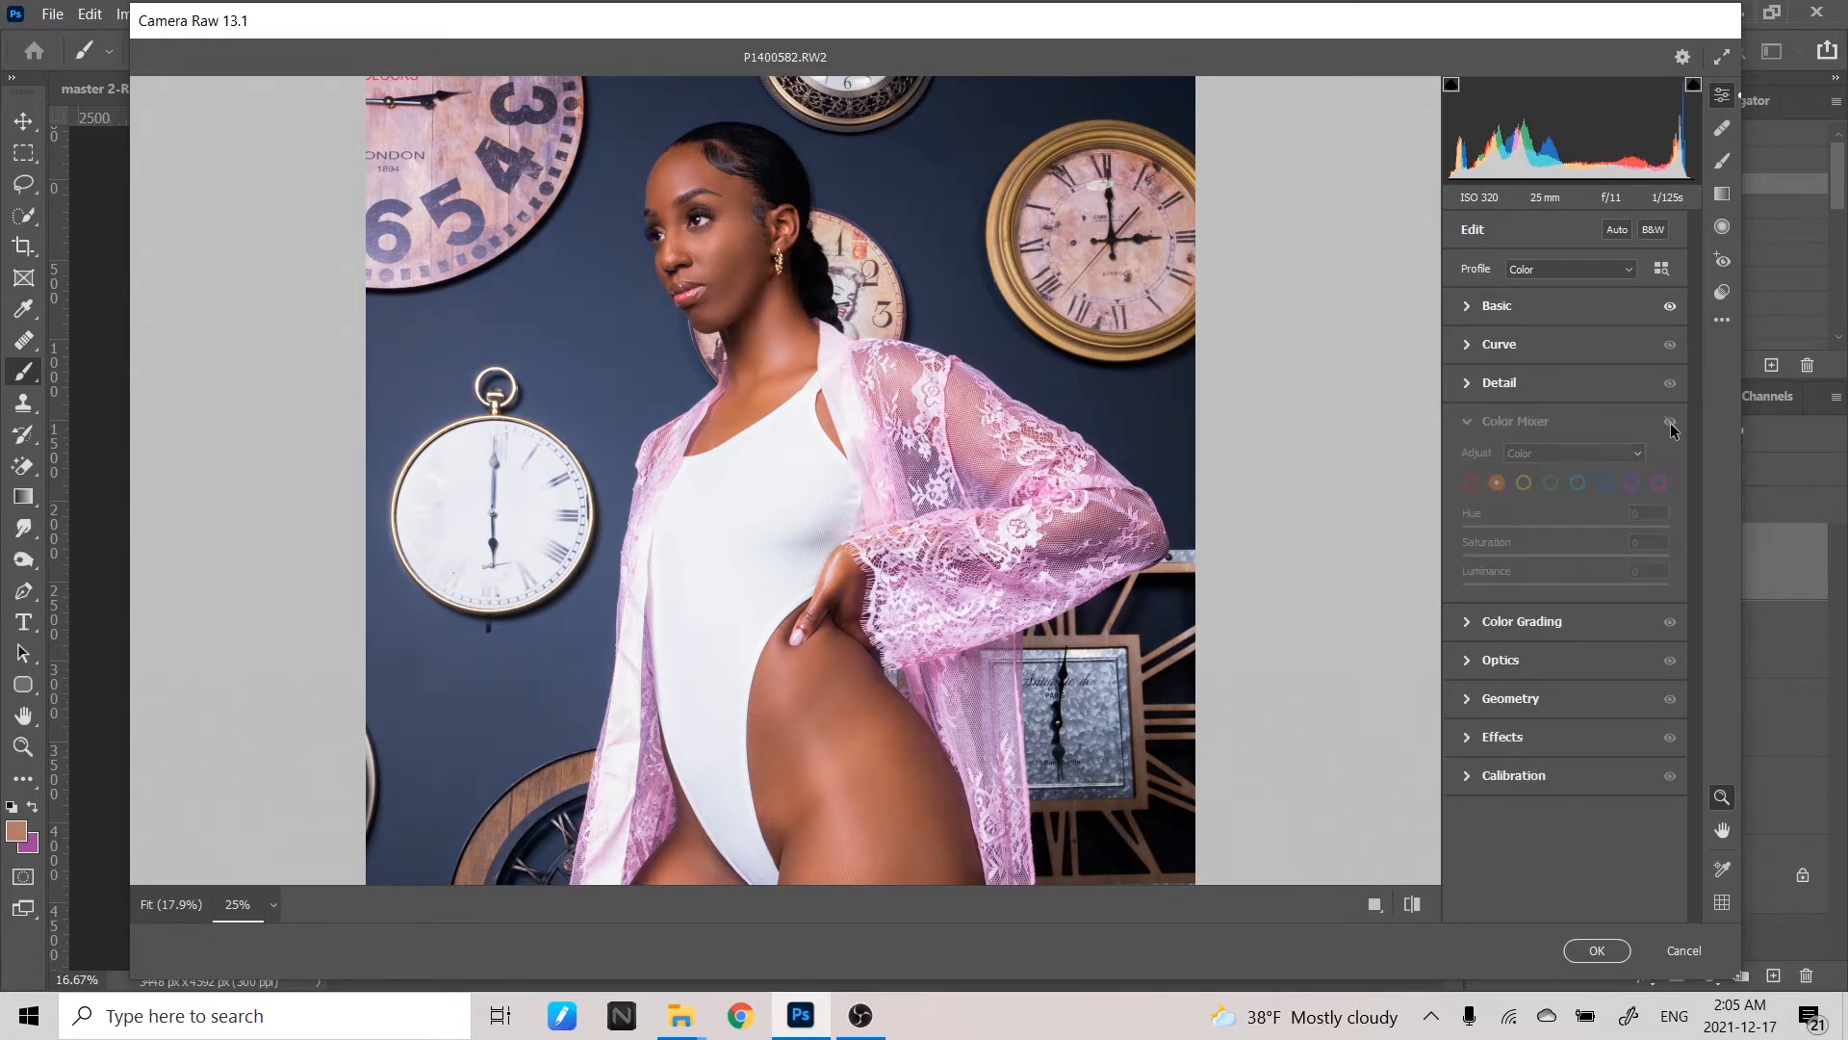
click(1671, 423)
click(1671, 423)
click(1670, 424)
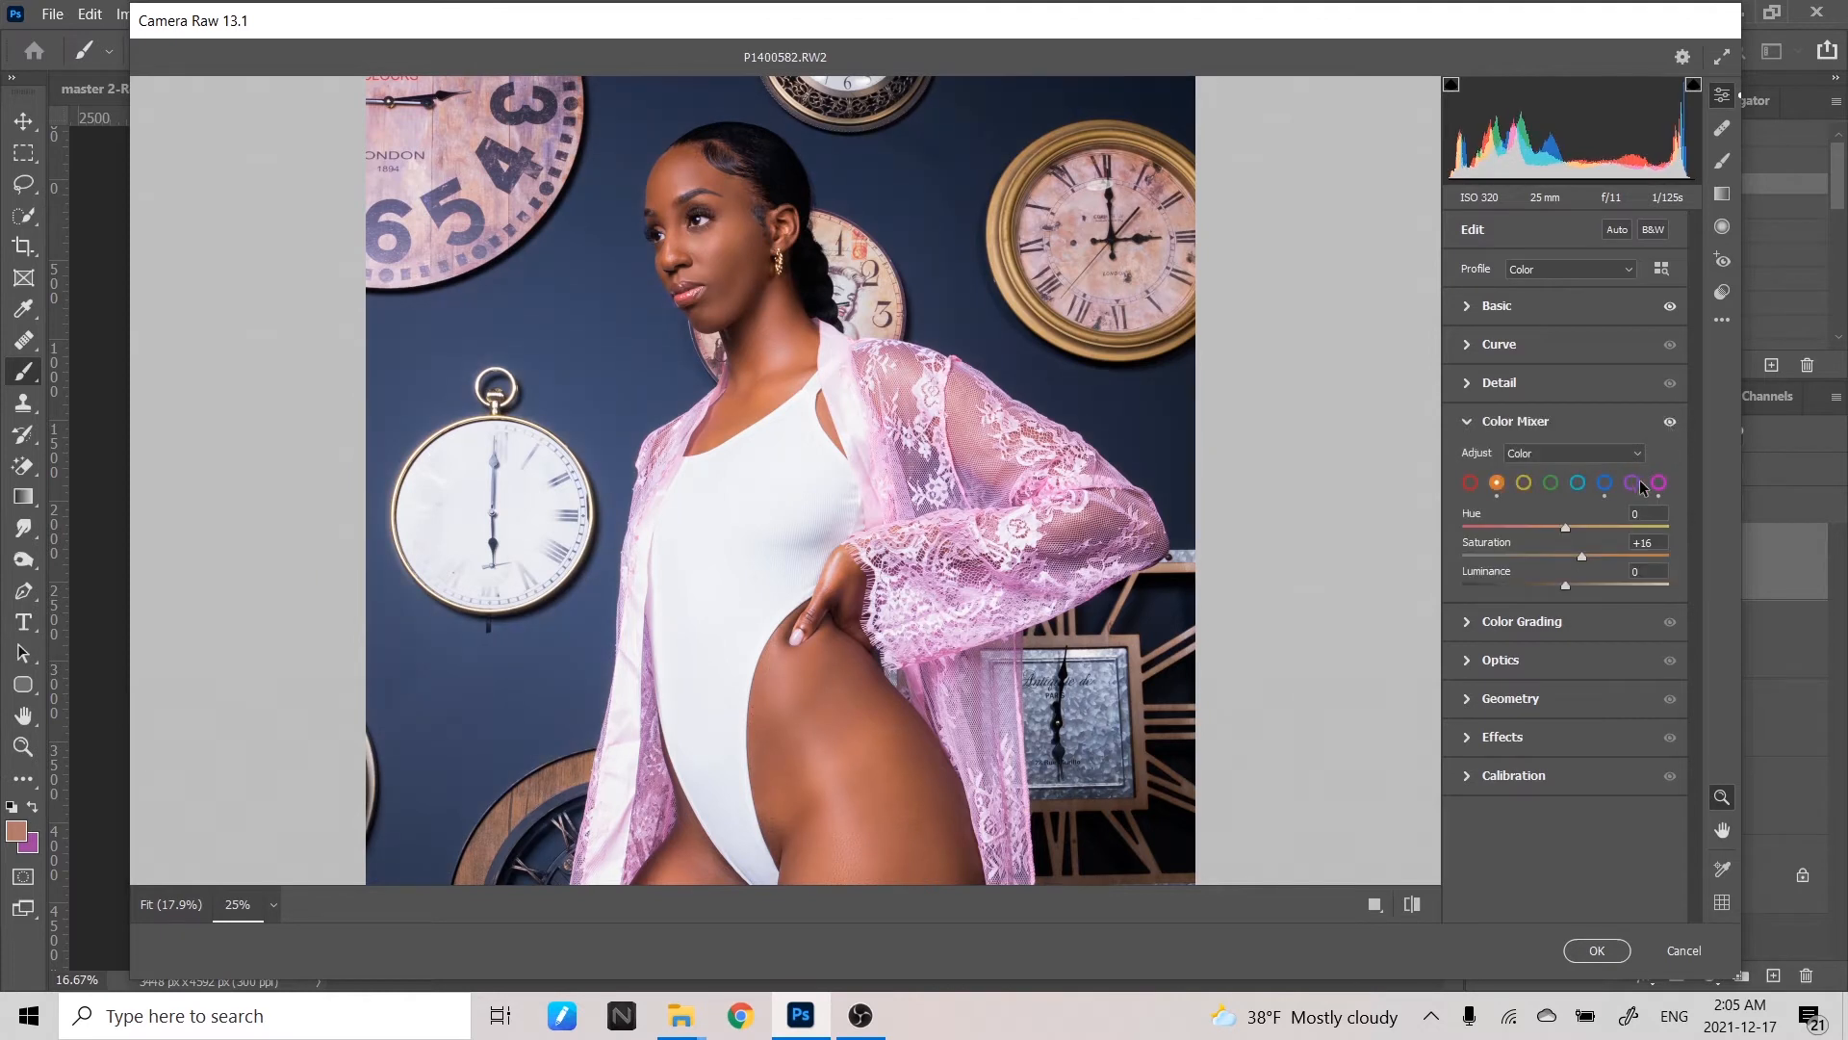
drag(1581, 555, 1584, 562)
- Anchor the point curve at shadows 62/59, midtones 126/123 and highlights 193/191, and lift the black point to Output 14
click(1613, 321)
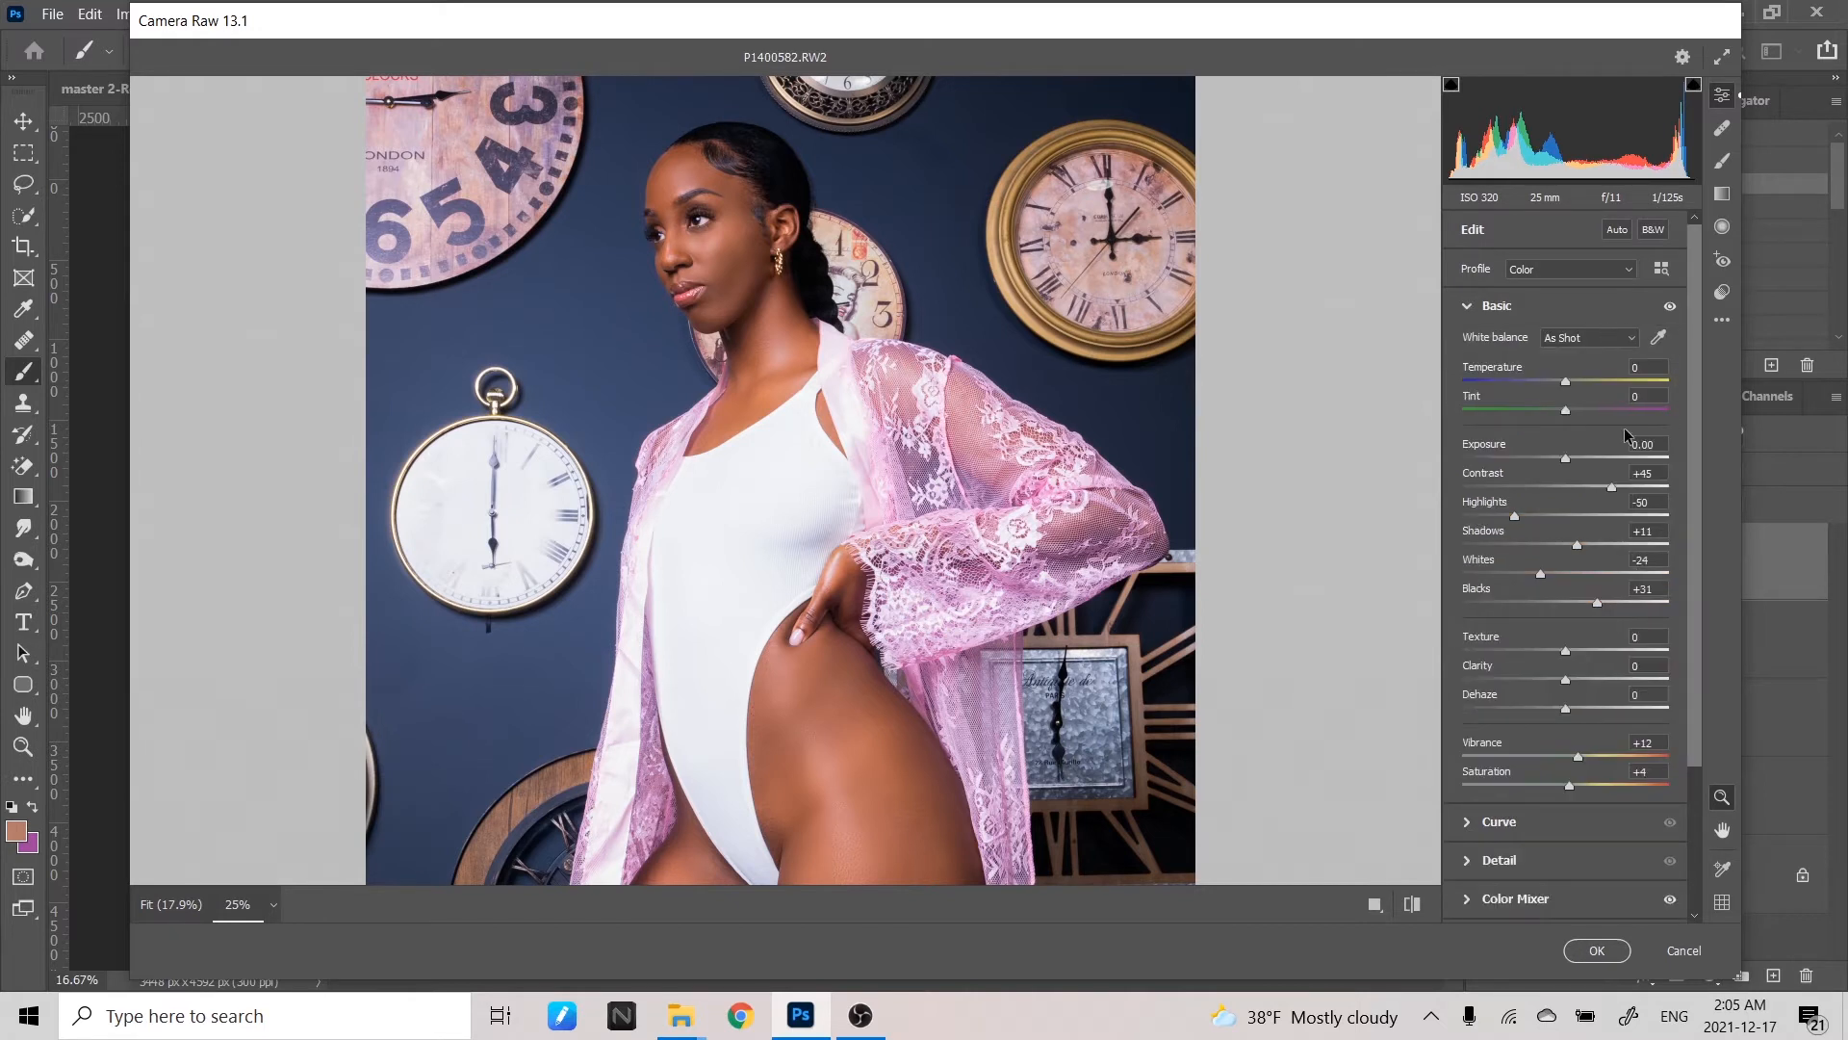
click(1600, 818)
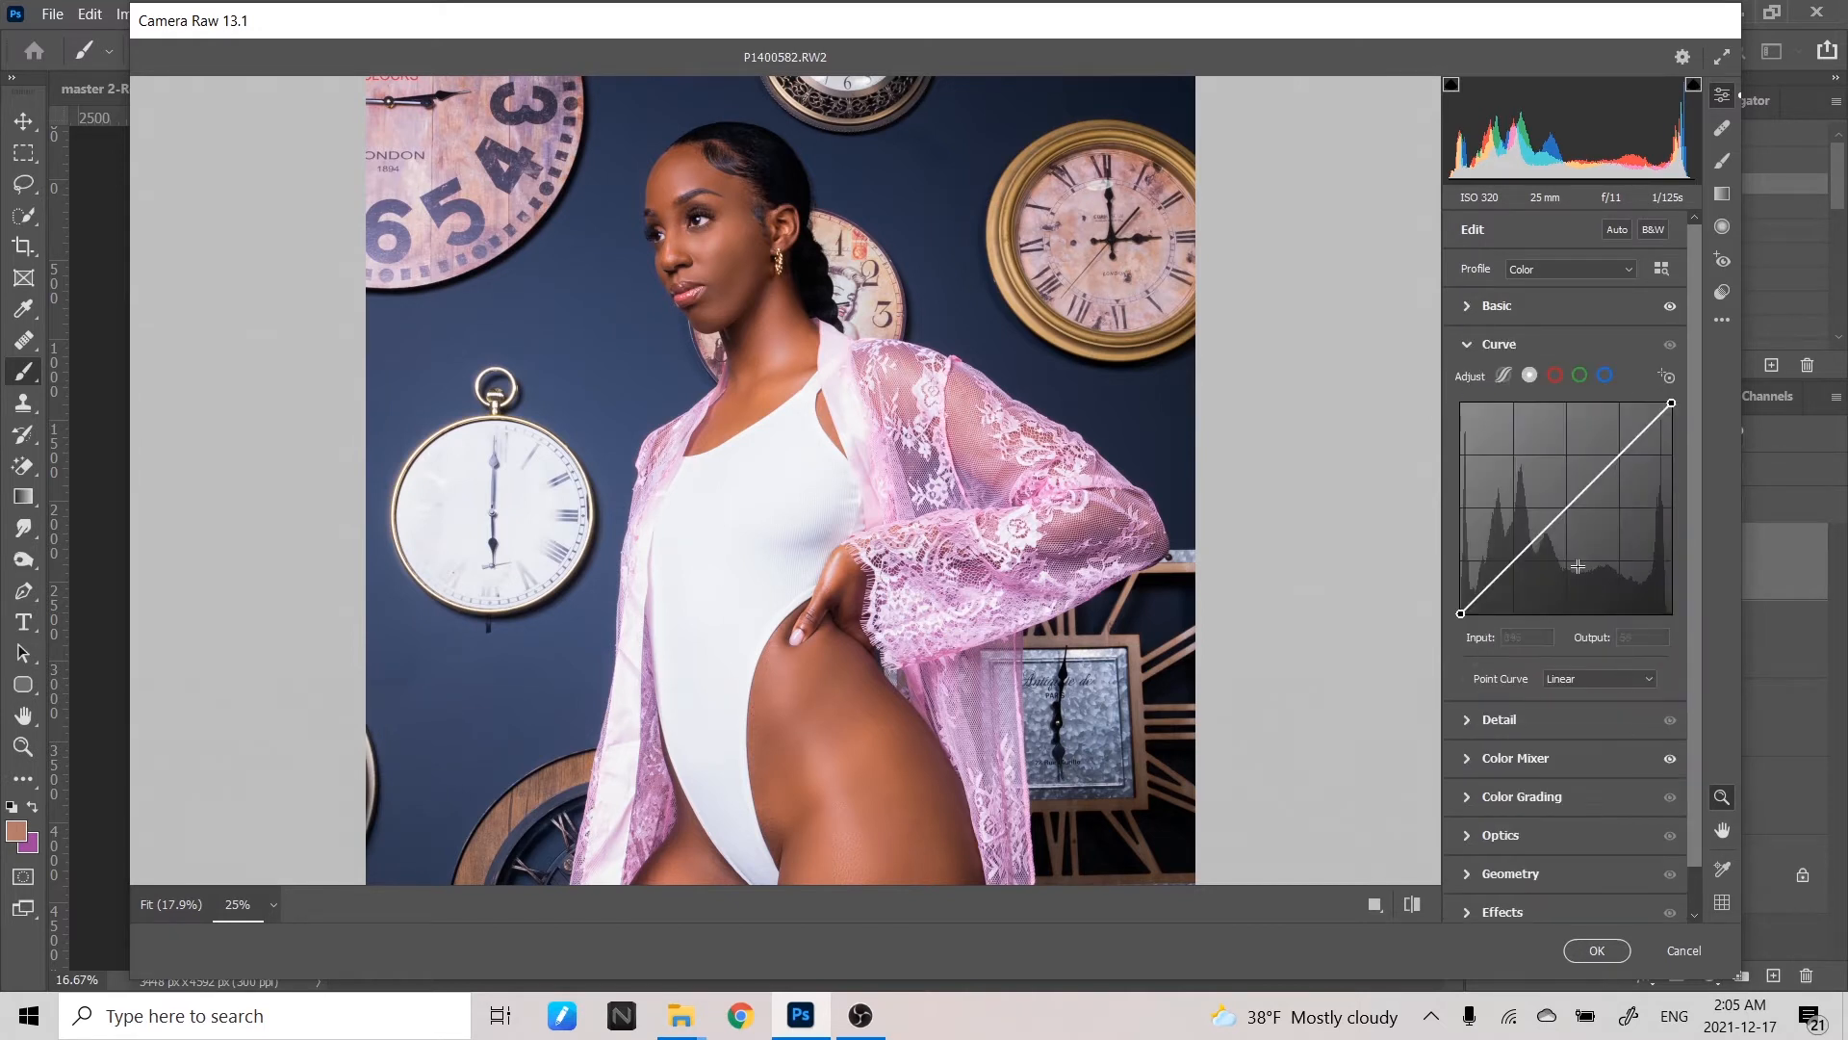
click(1512, 563)
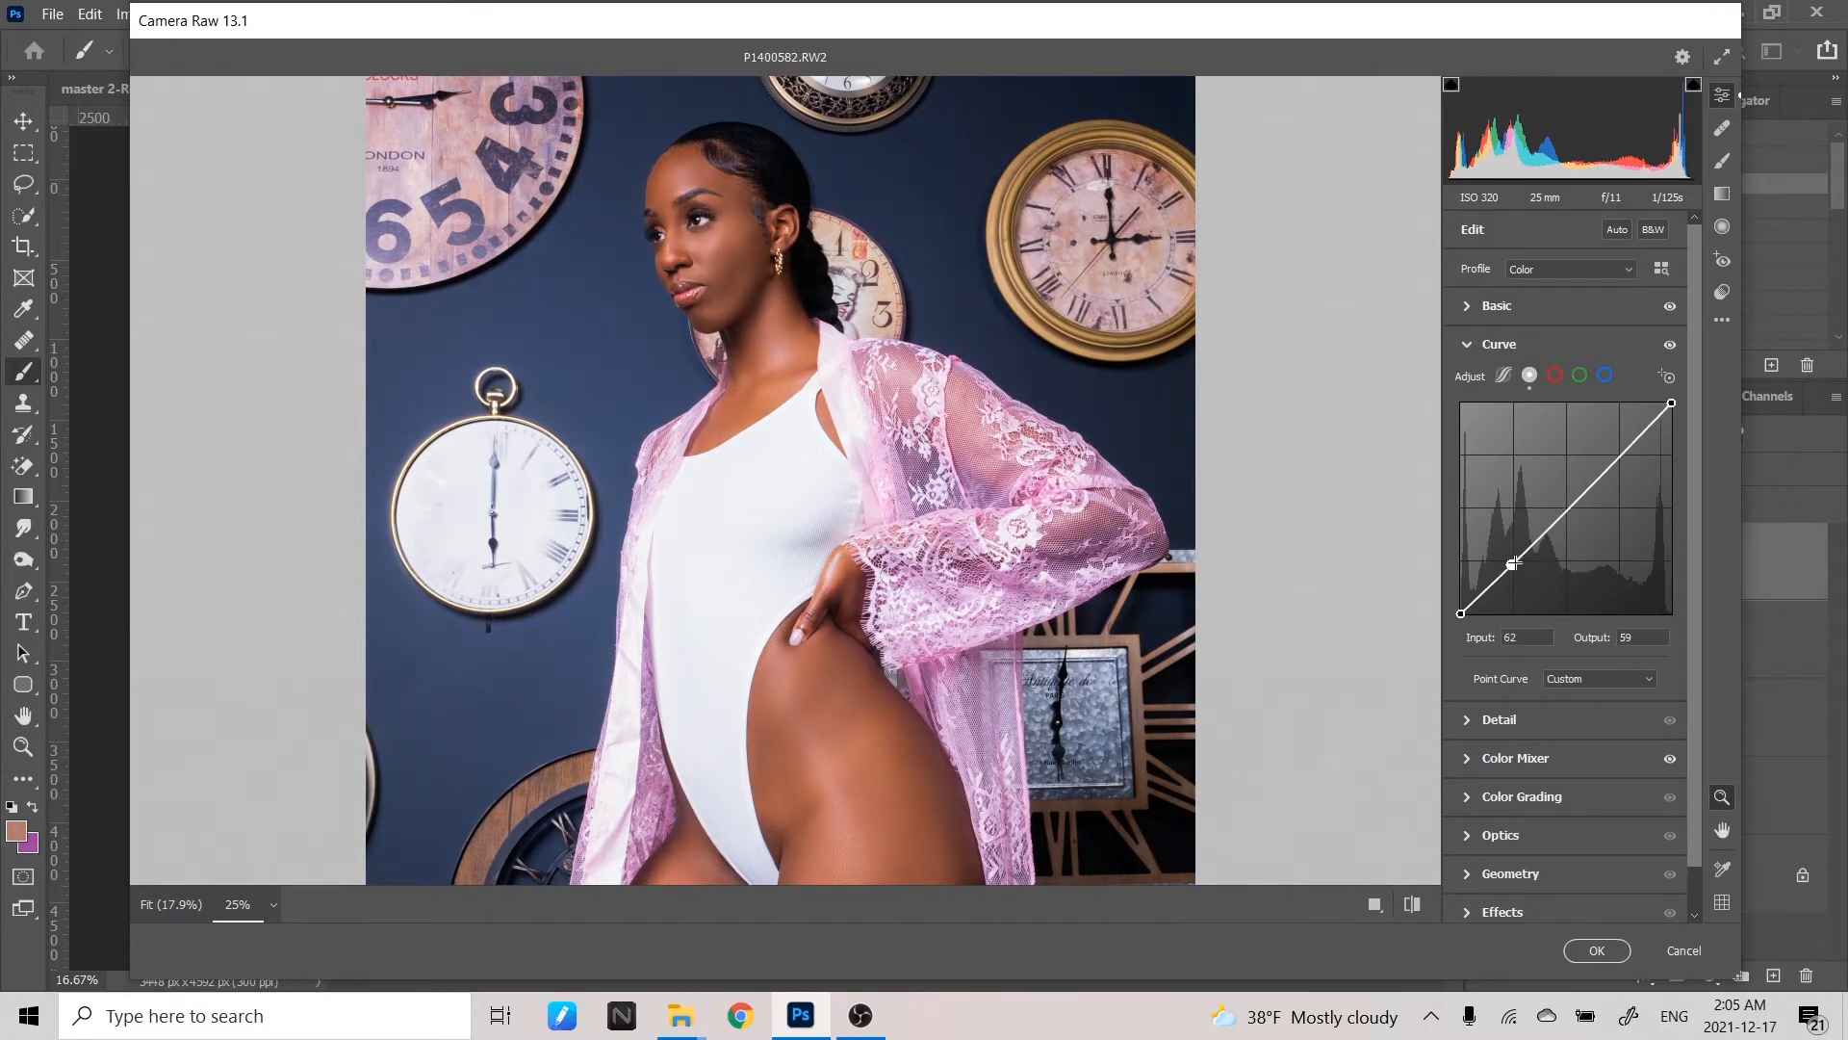
click(1566, 510)
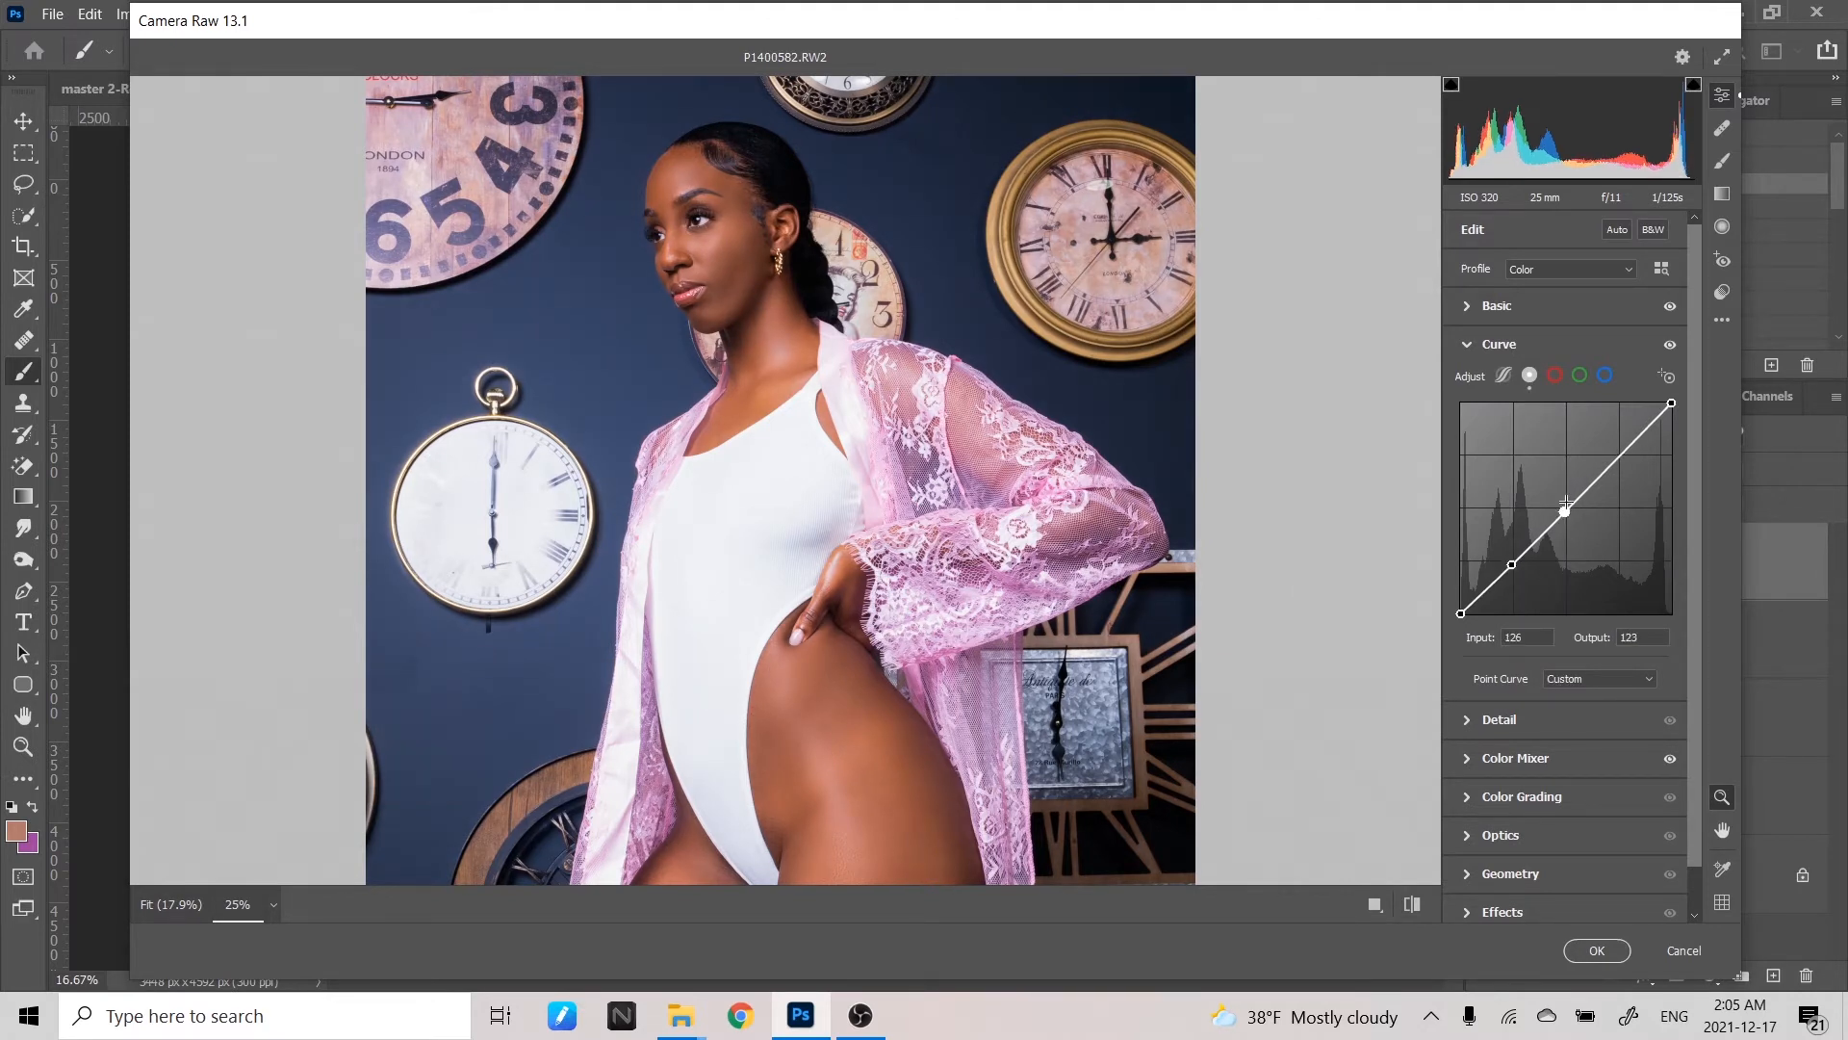
click(1622, 453)
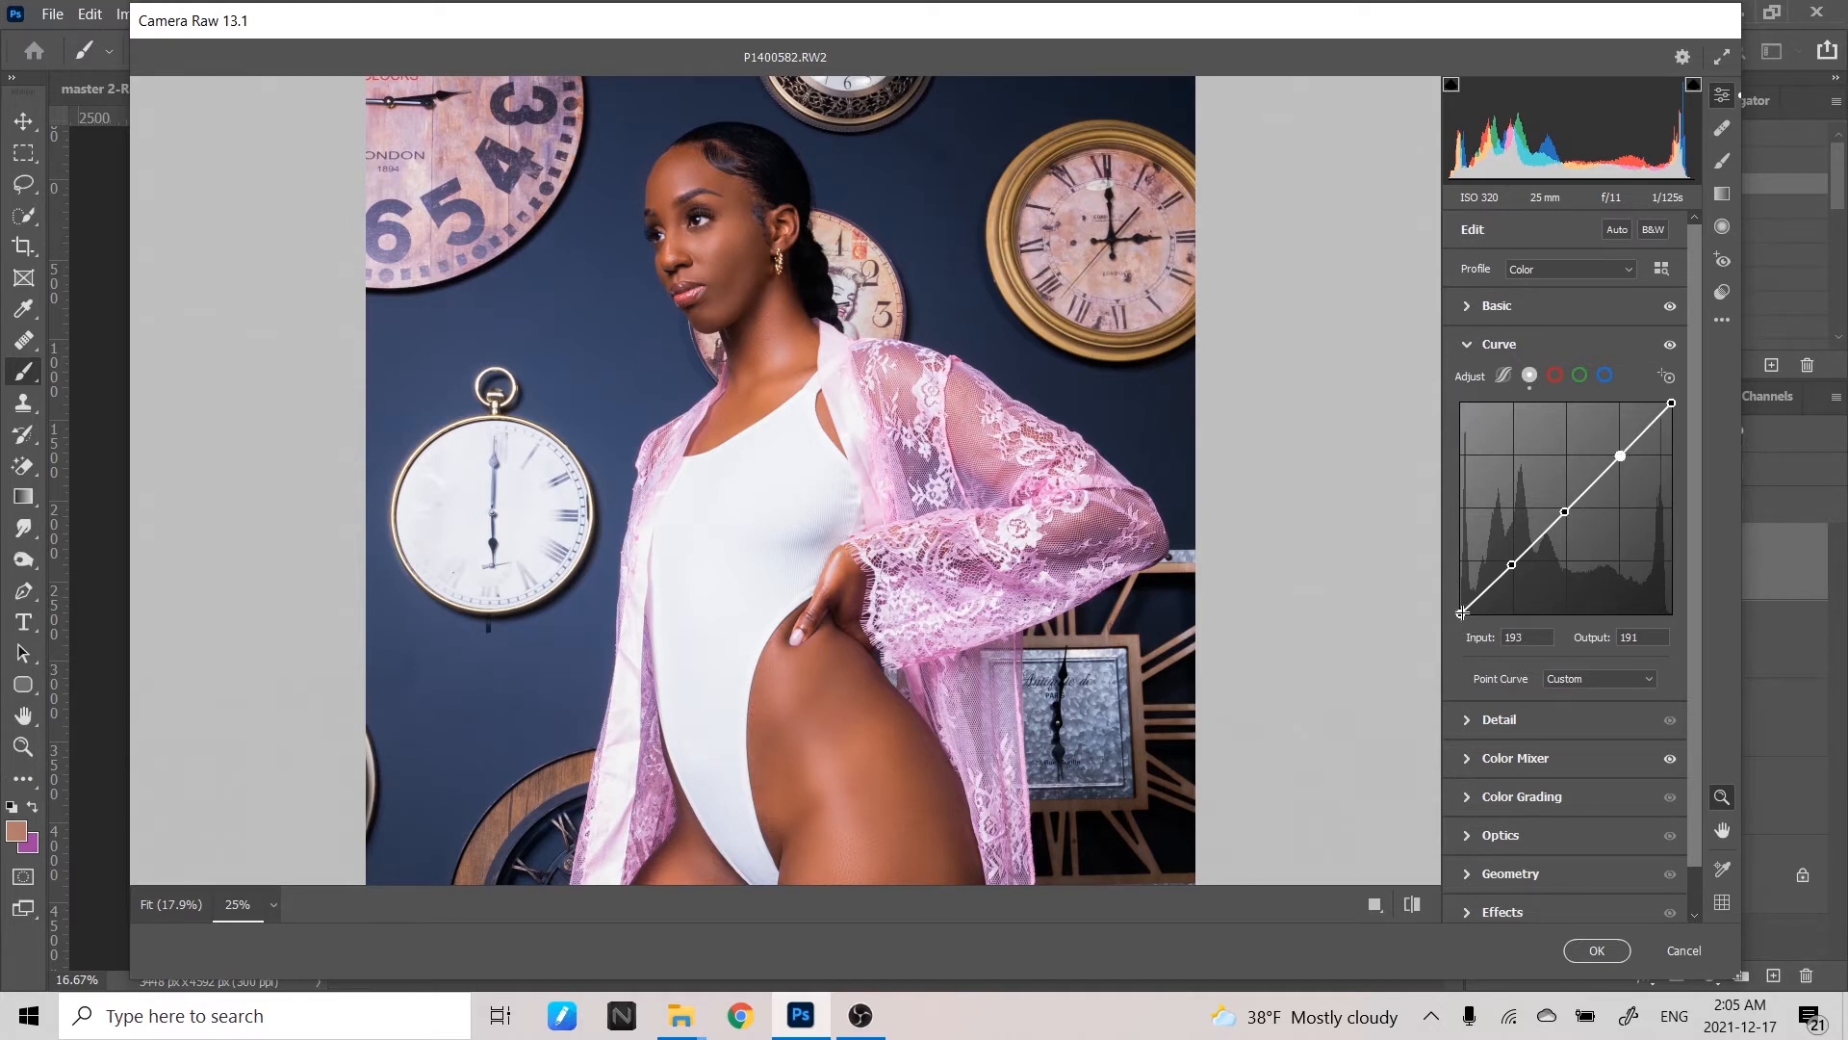
drag(1463, 613, 1460, 606)
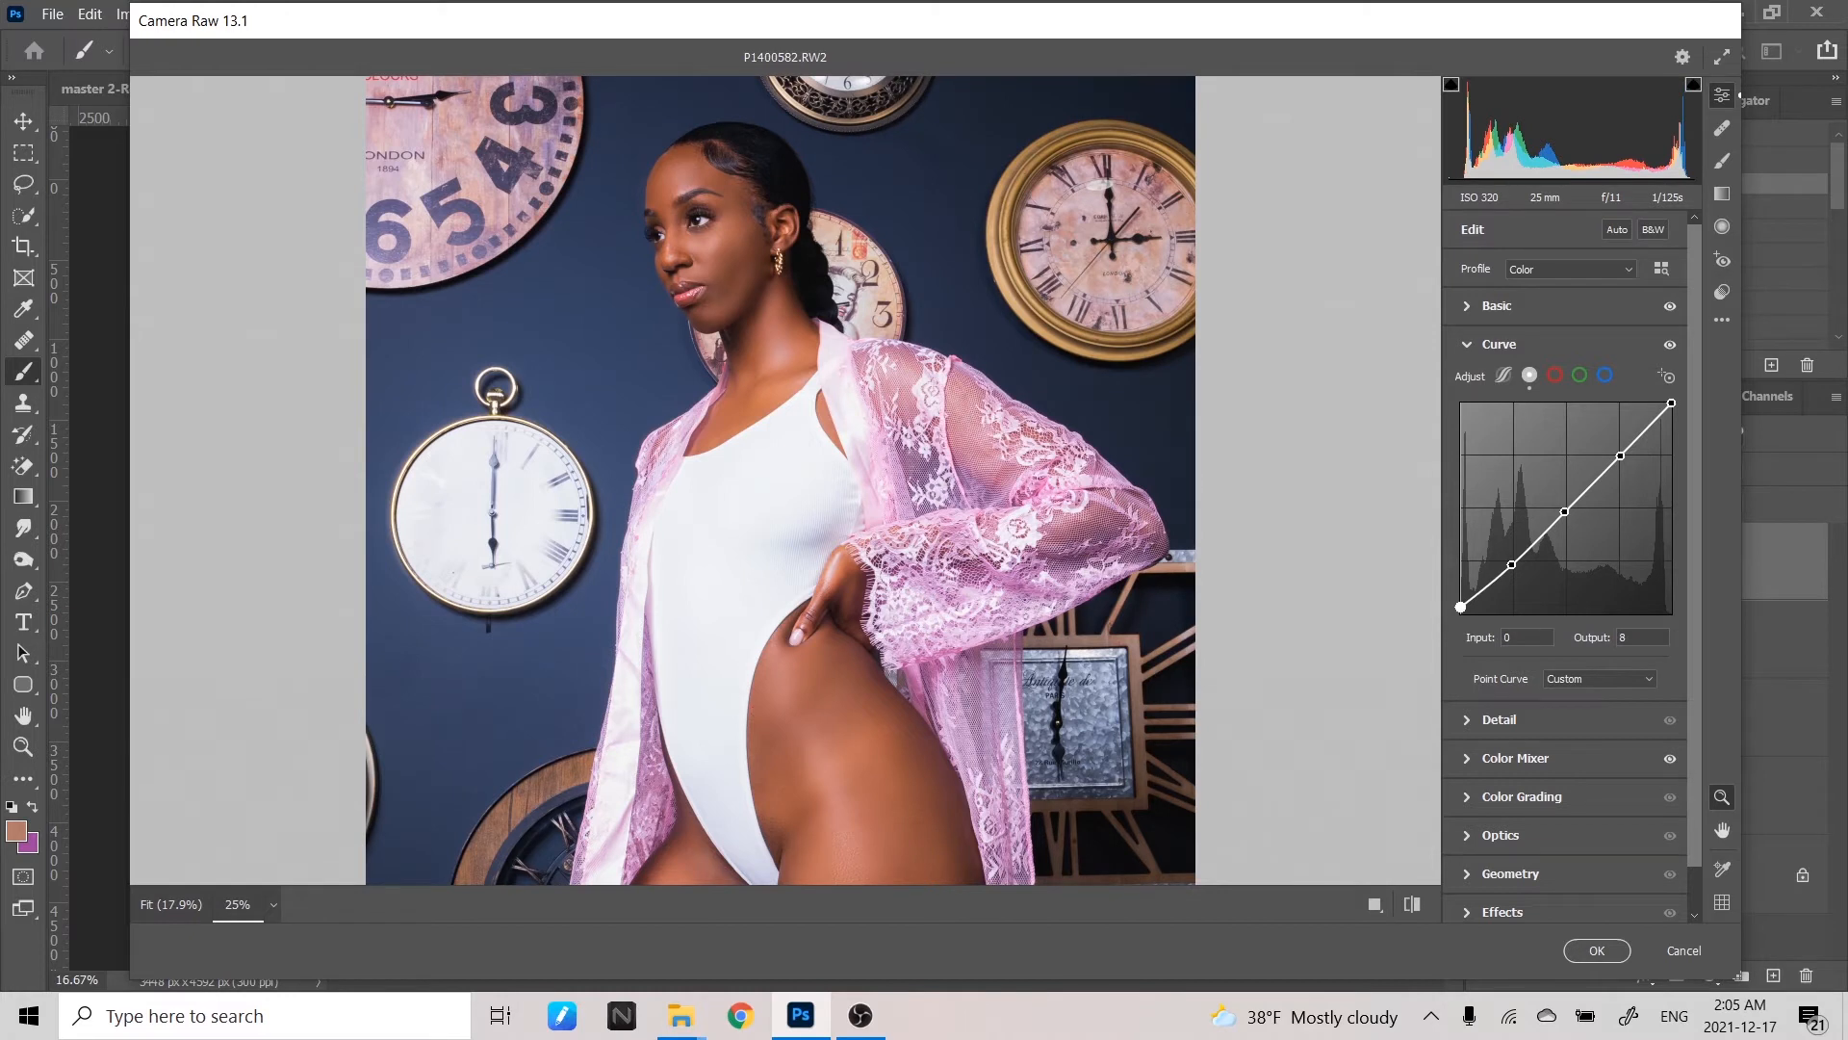
drag(1460, 606, 1460, 601)
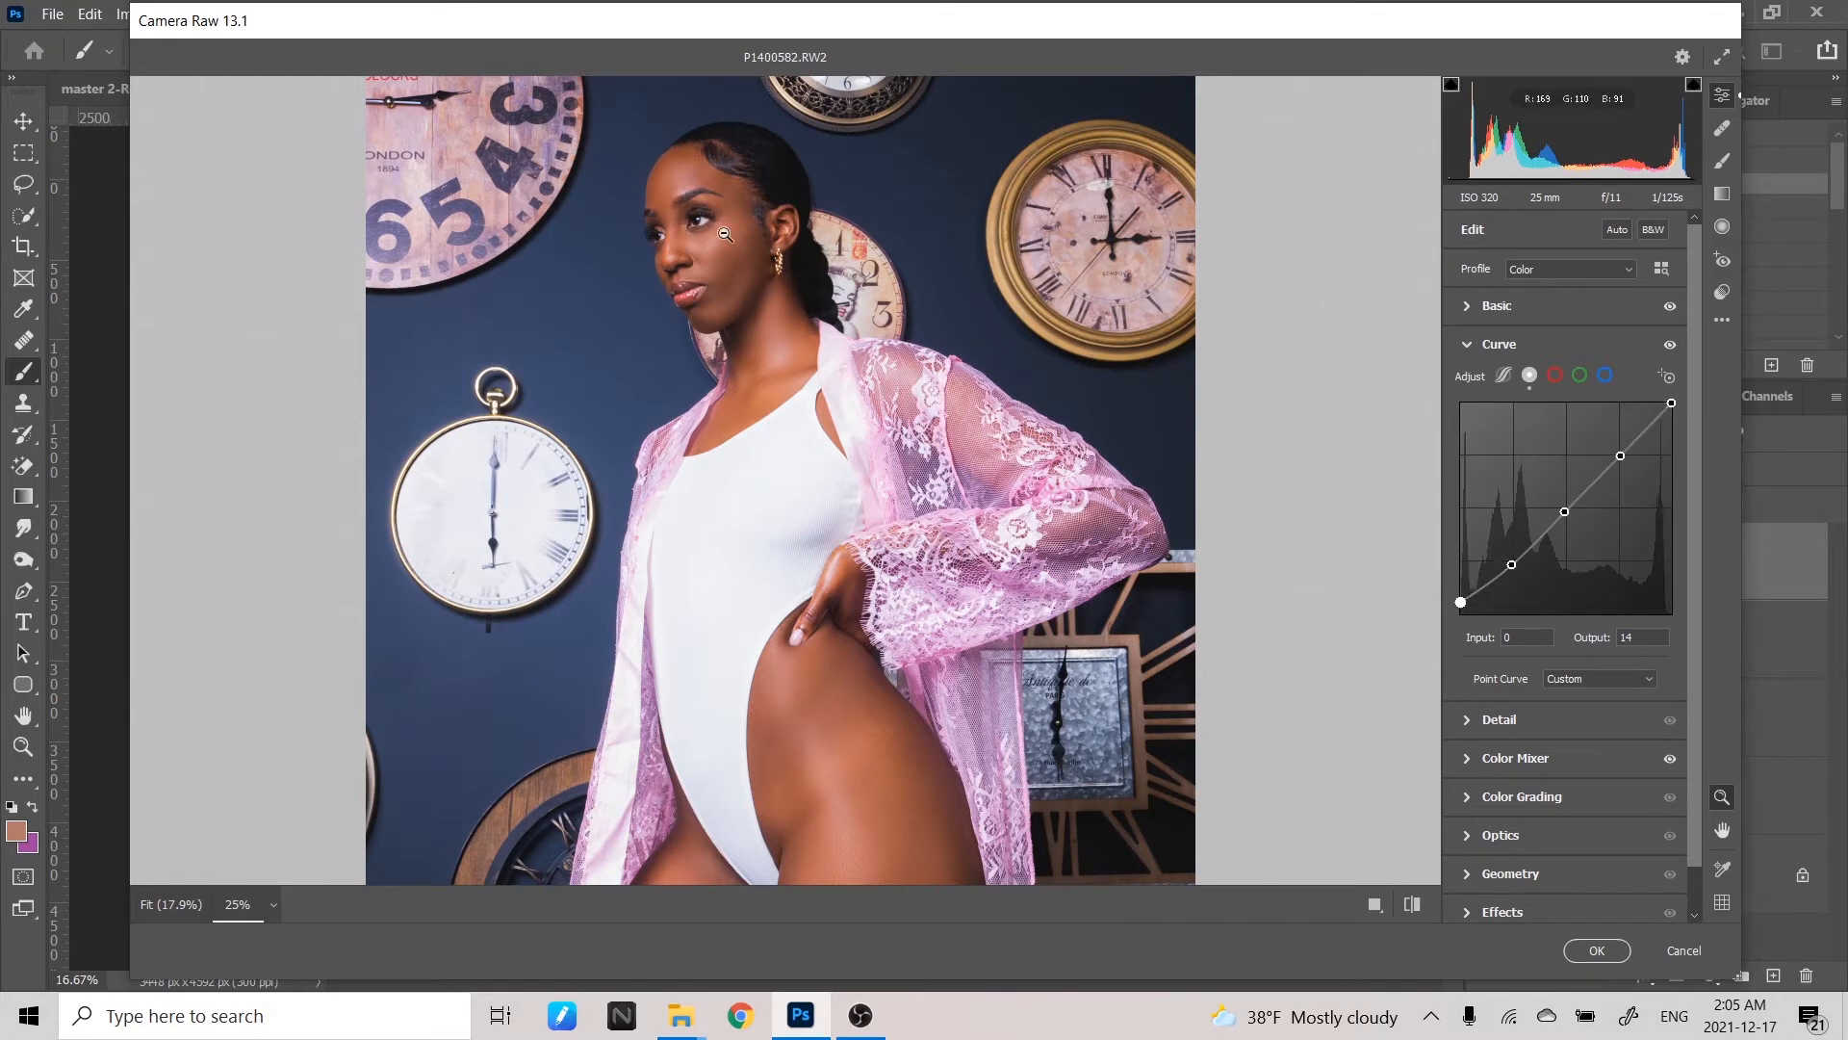
- Set the detail Sharpening to 50, judging its effect close up on the face
drag(725, 233, 856, 272)
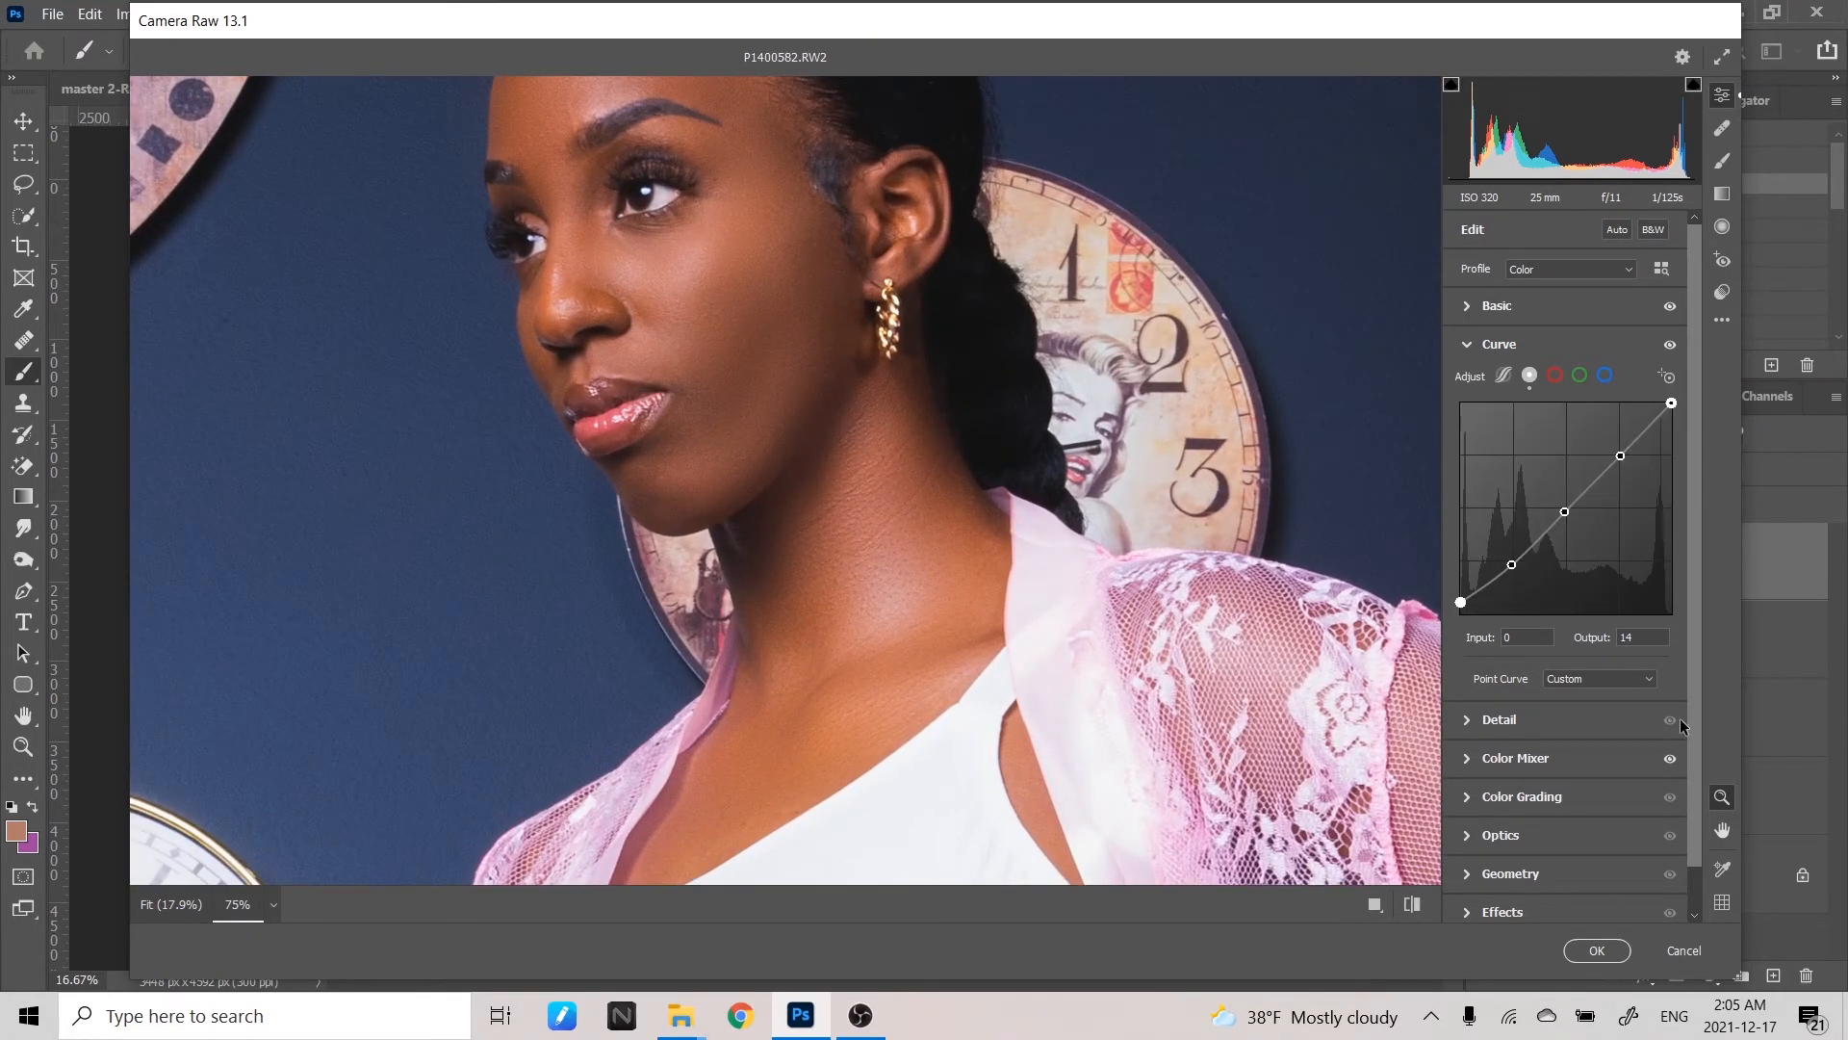
click(1576, 727)
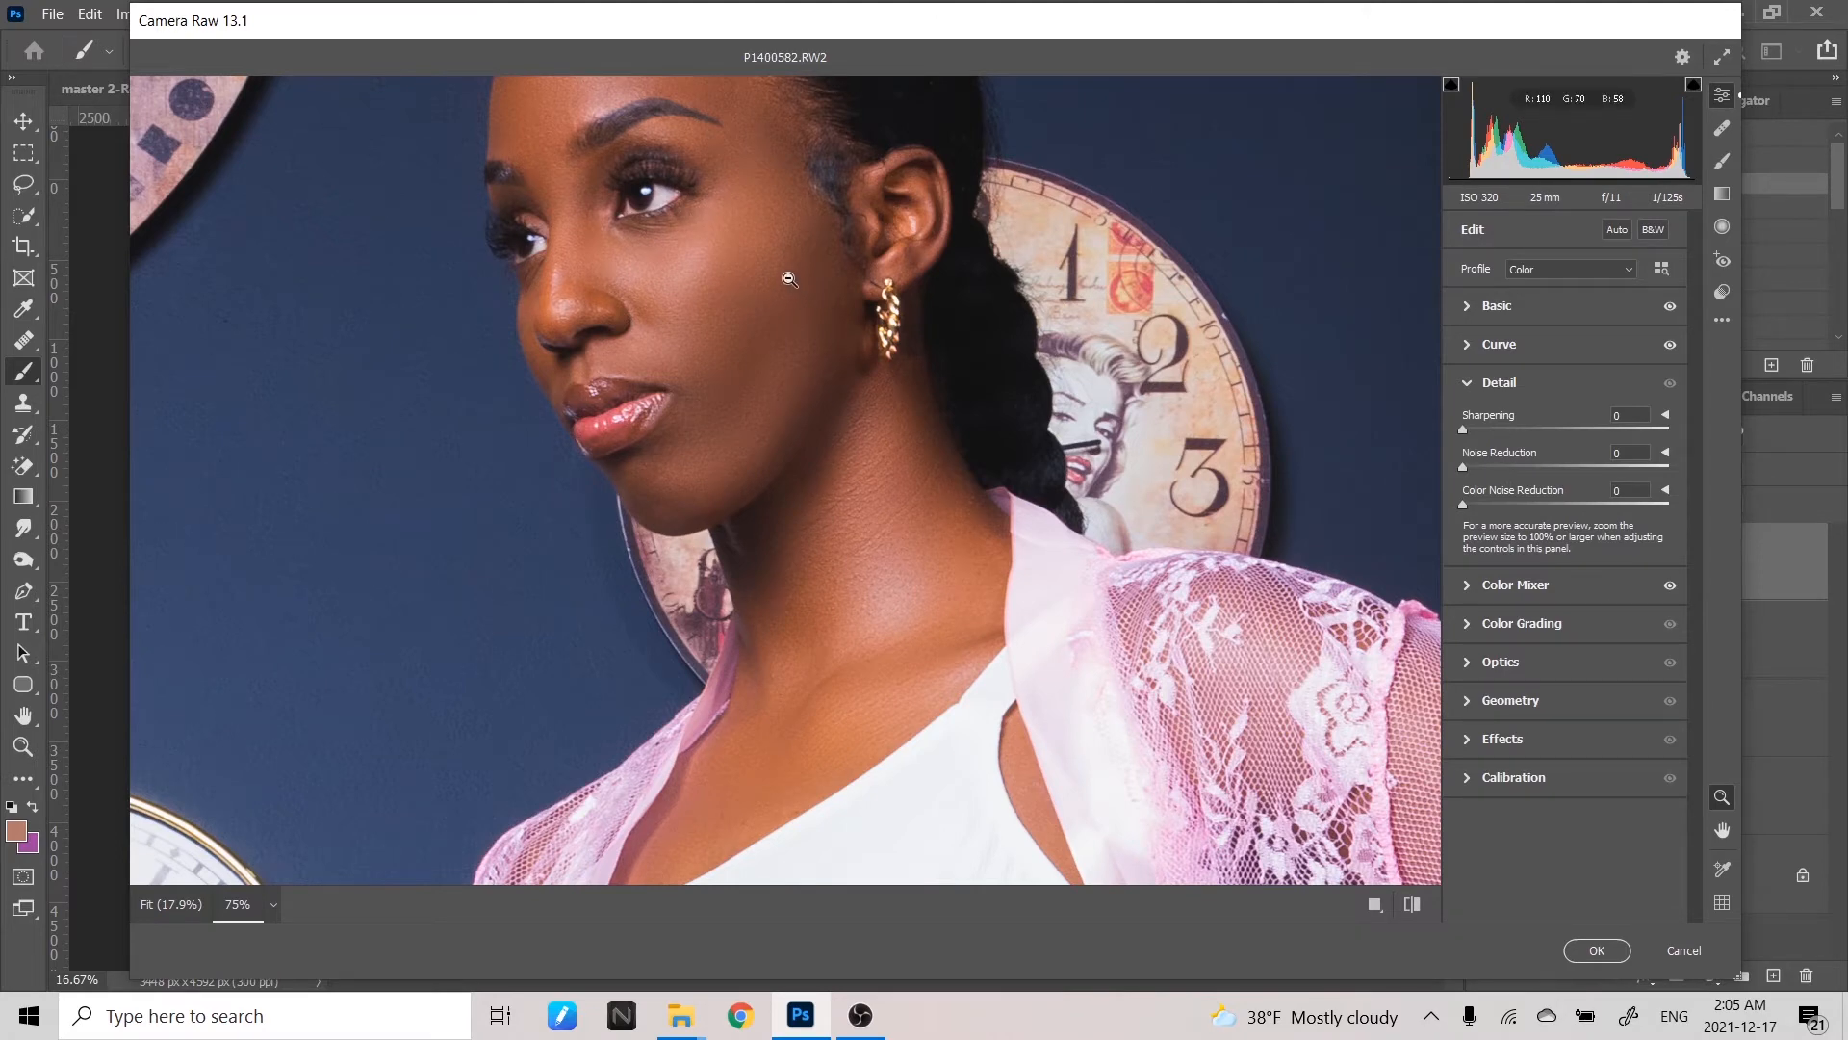
mouse_move(784, 276)
mouse_down()
mouse_move(825, 309)
mouse_move(785, 298)
mouse_up()
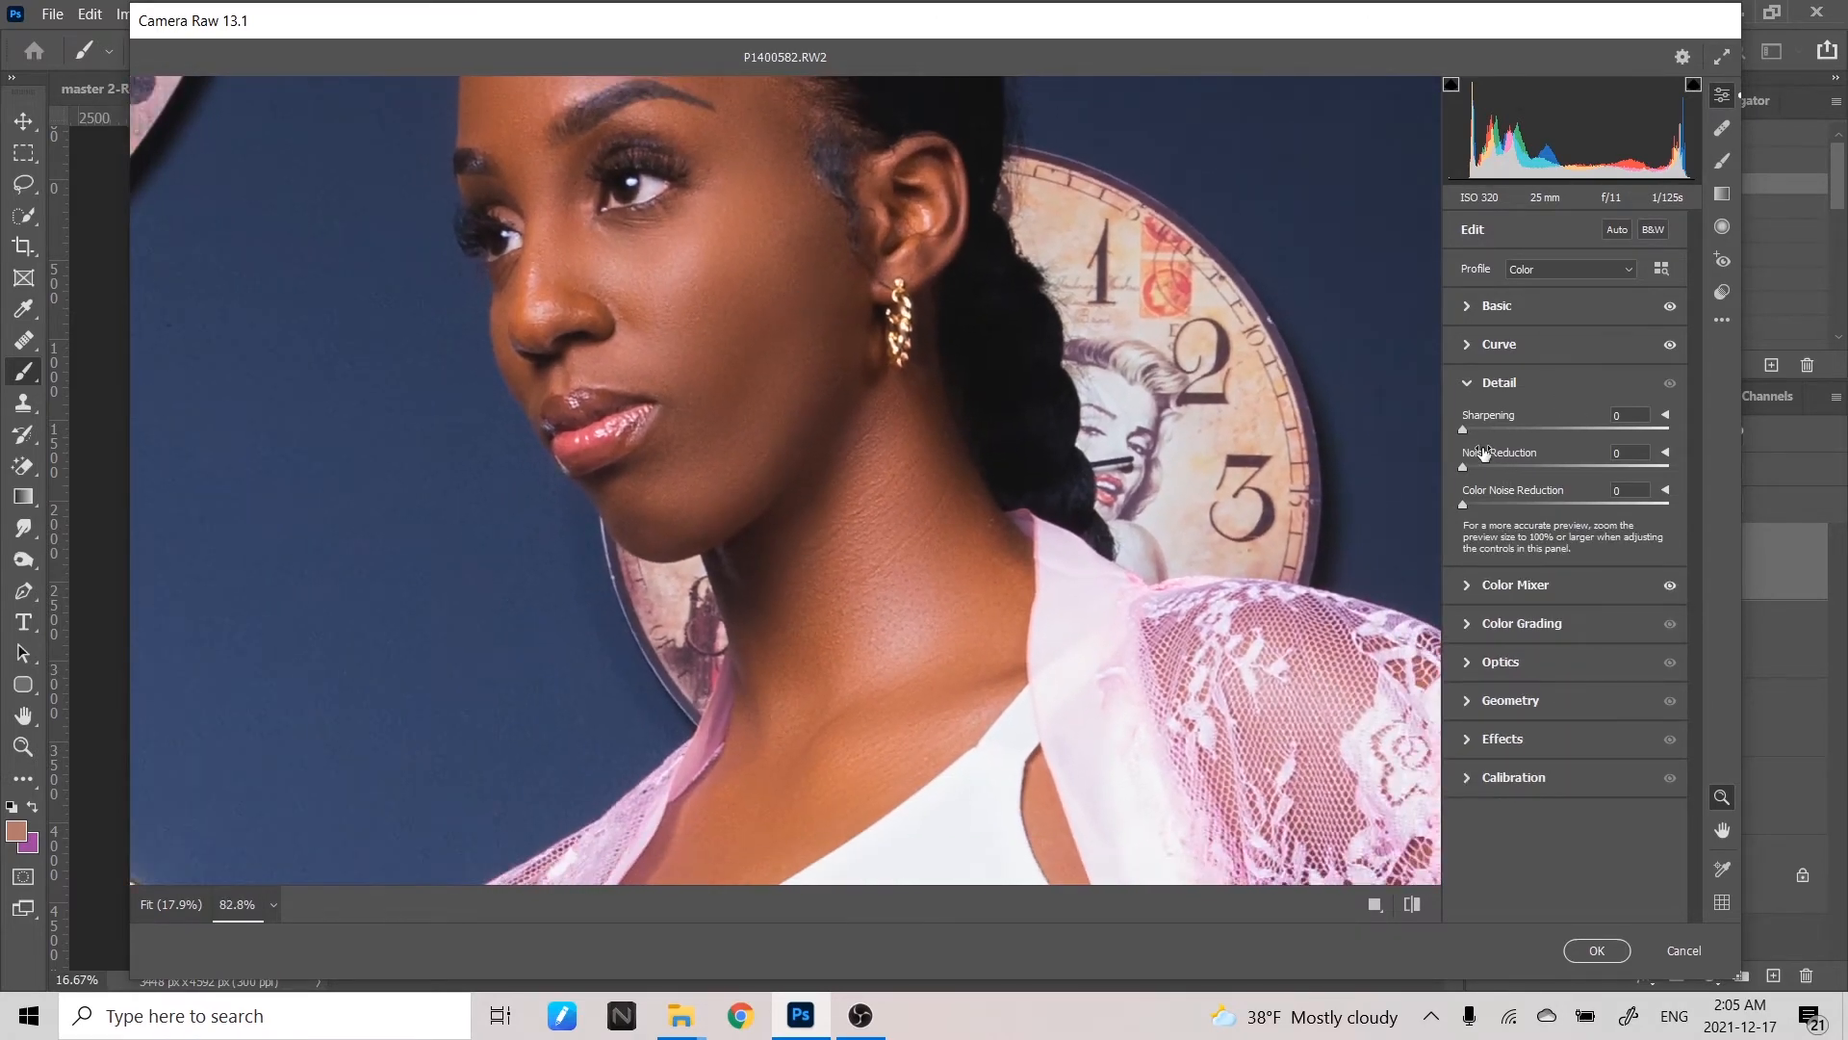
drag(1462, 431, 1486, 429)
drag(621, 286, 569, 292)
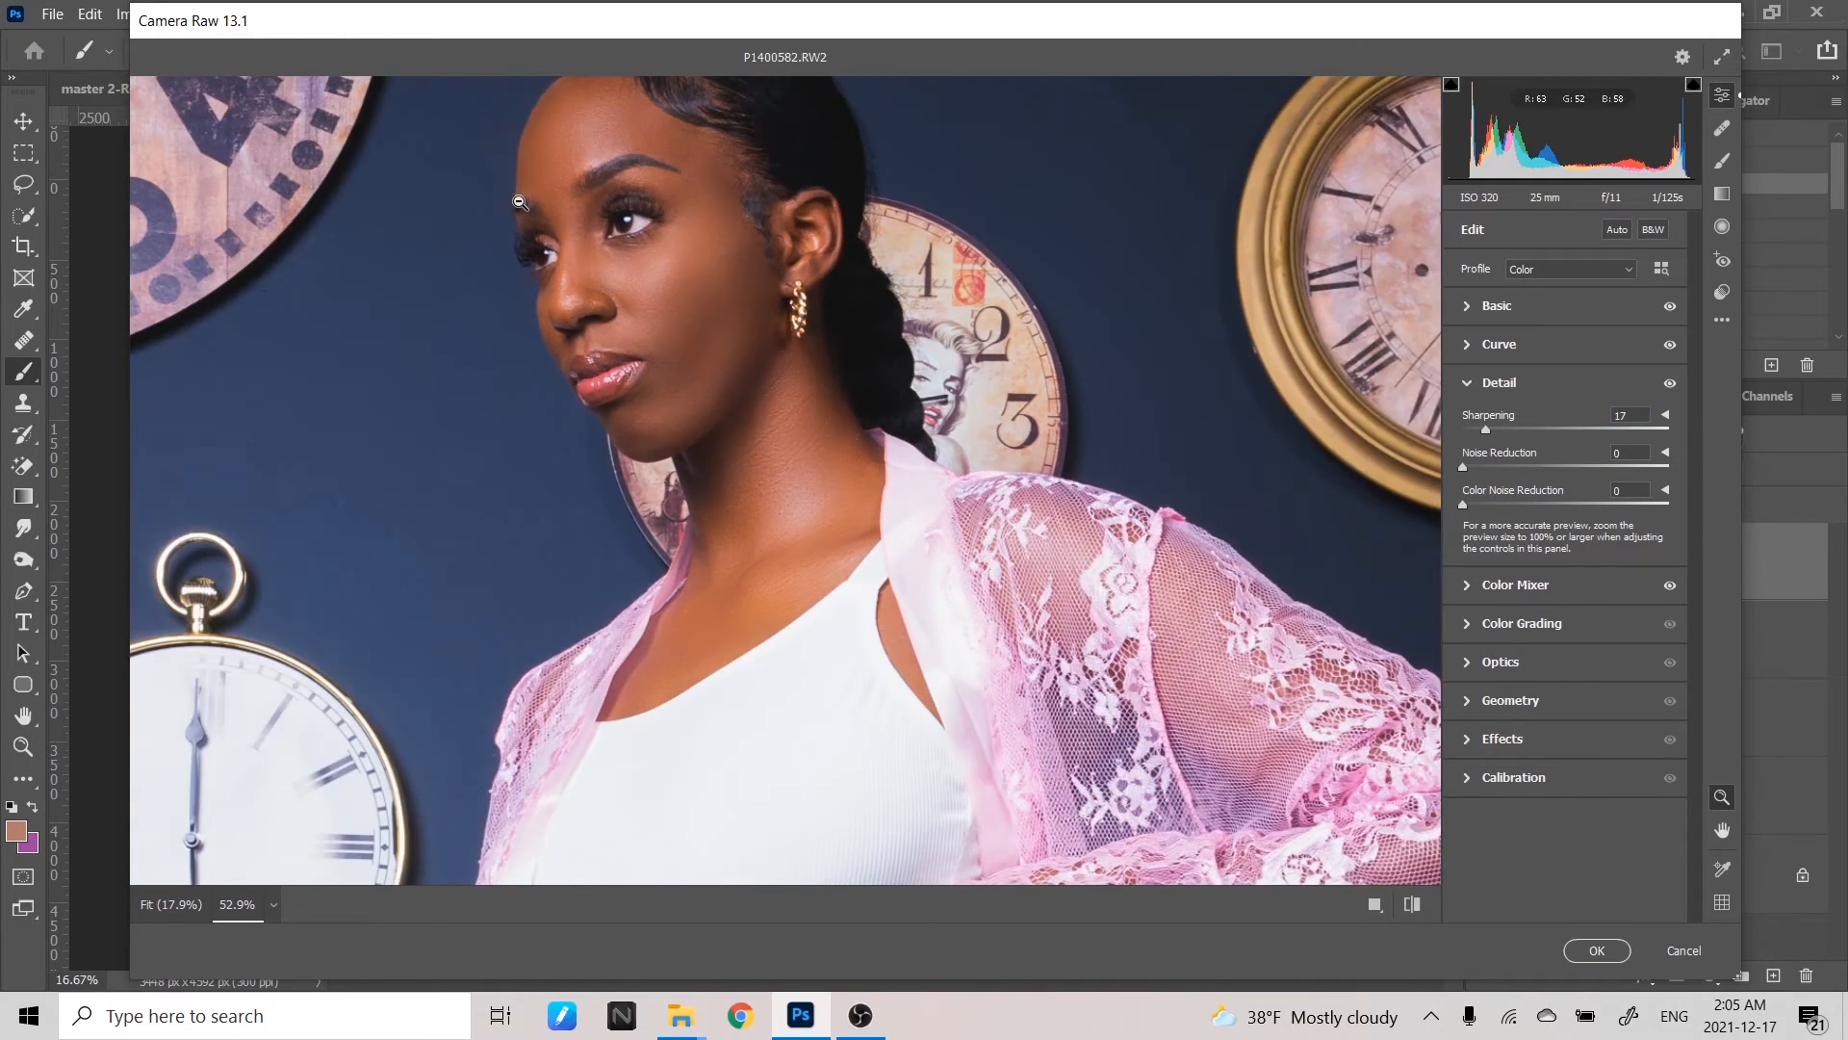
drag(513, 172, 619, 182)
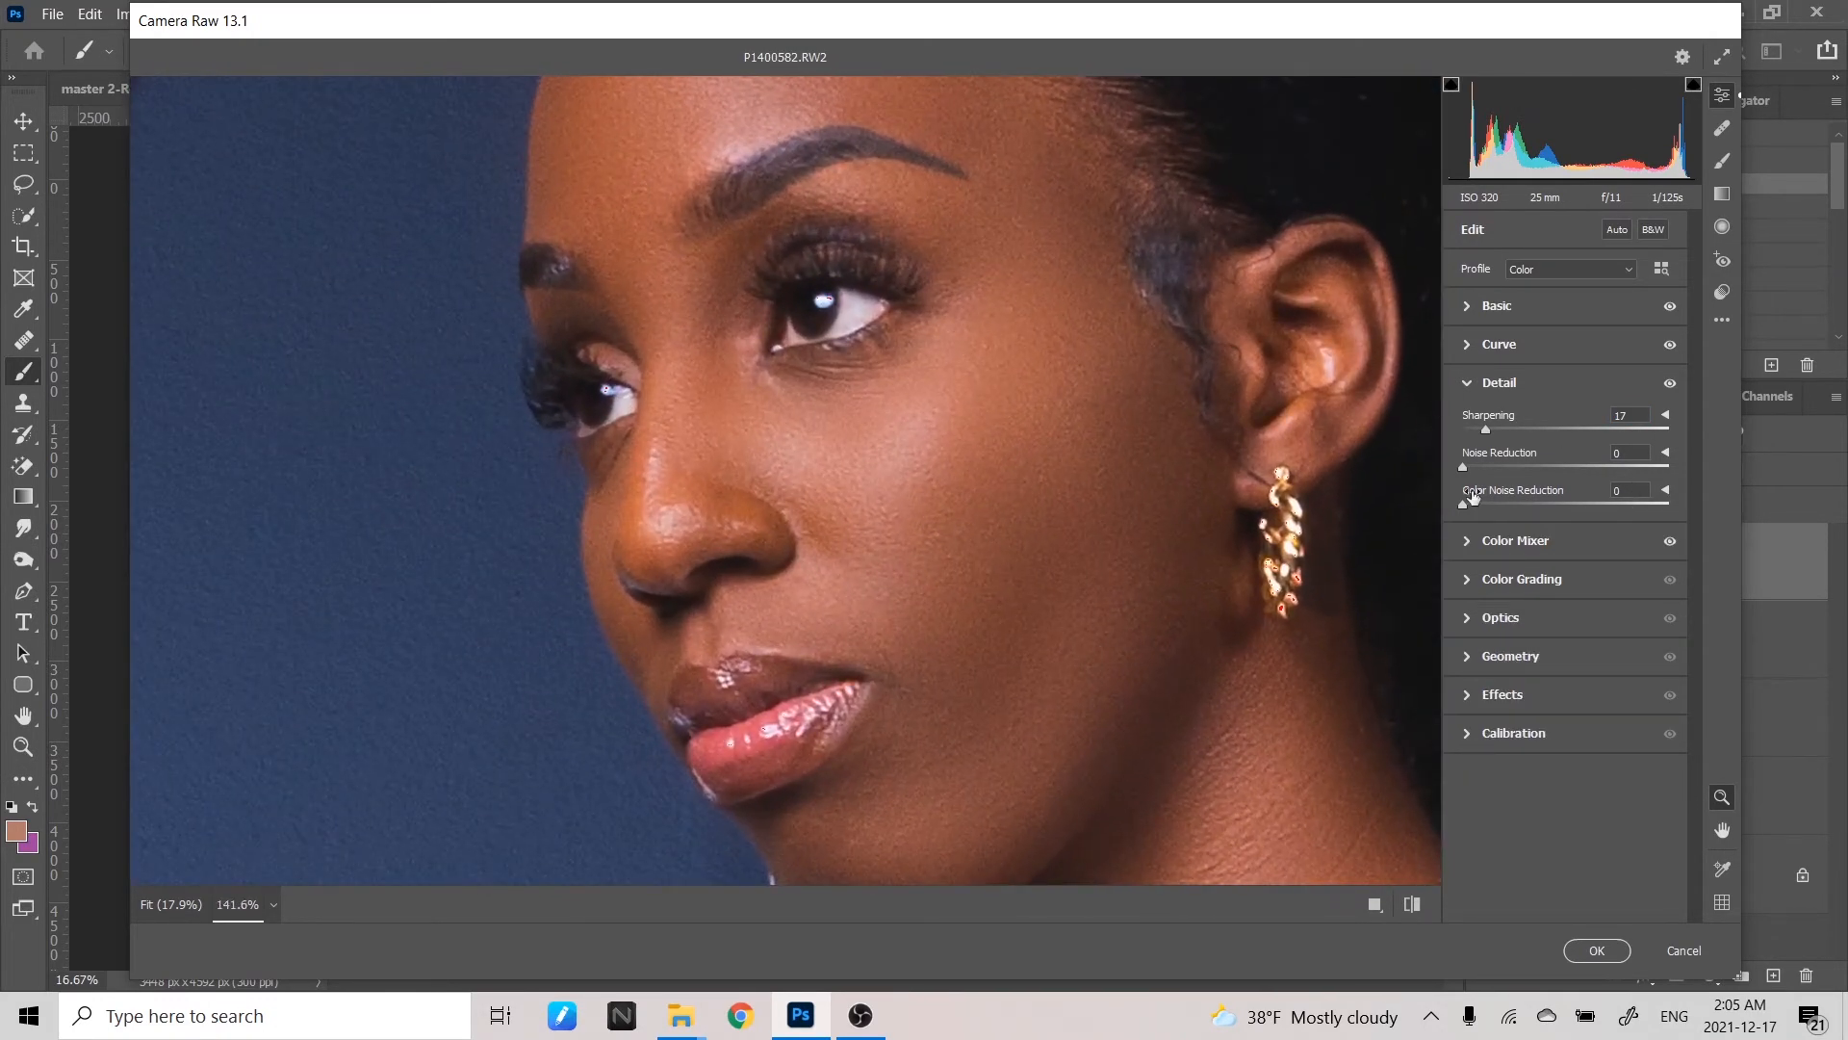
drag(1479, 425, 1523, 472)
key(Up)
key(Up)
- Set the Noise Reduction to 16 and check the result on the whole photo
drag(1468, 466, 1490, 466)
drag(1305, 478, 1302, 479)
click(1303, 478)
click(1303, 479)
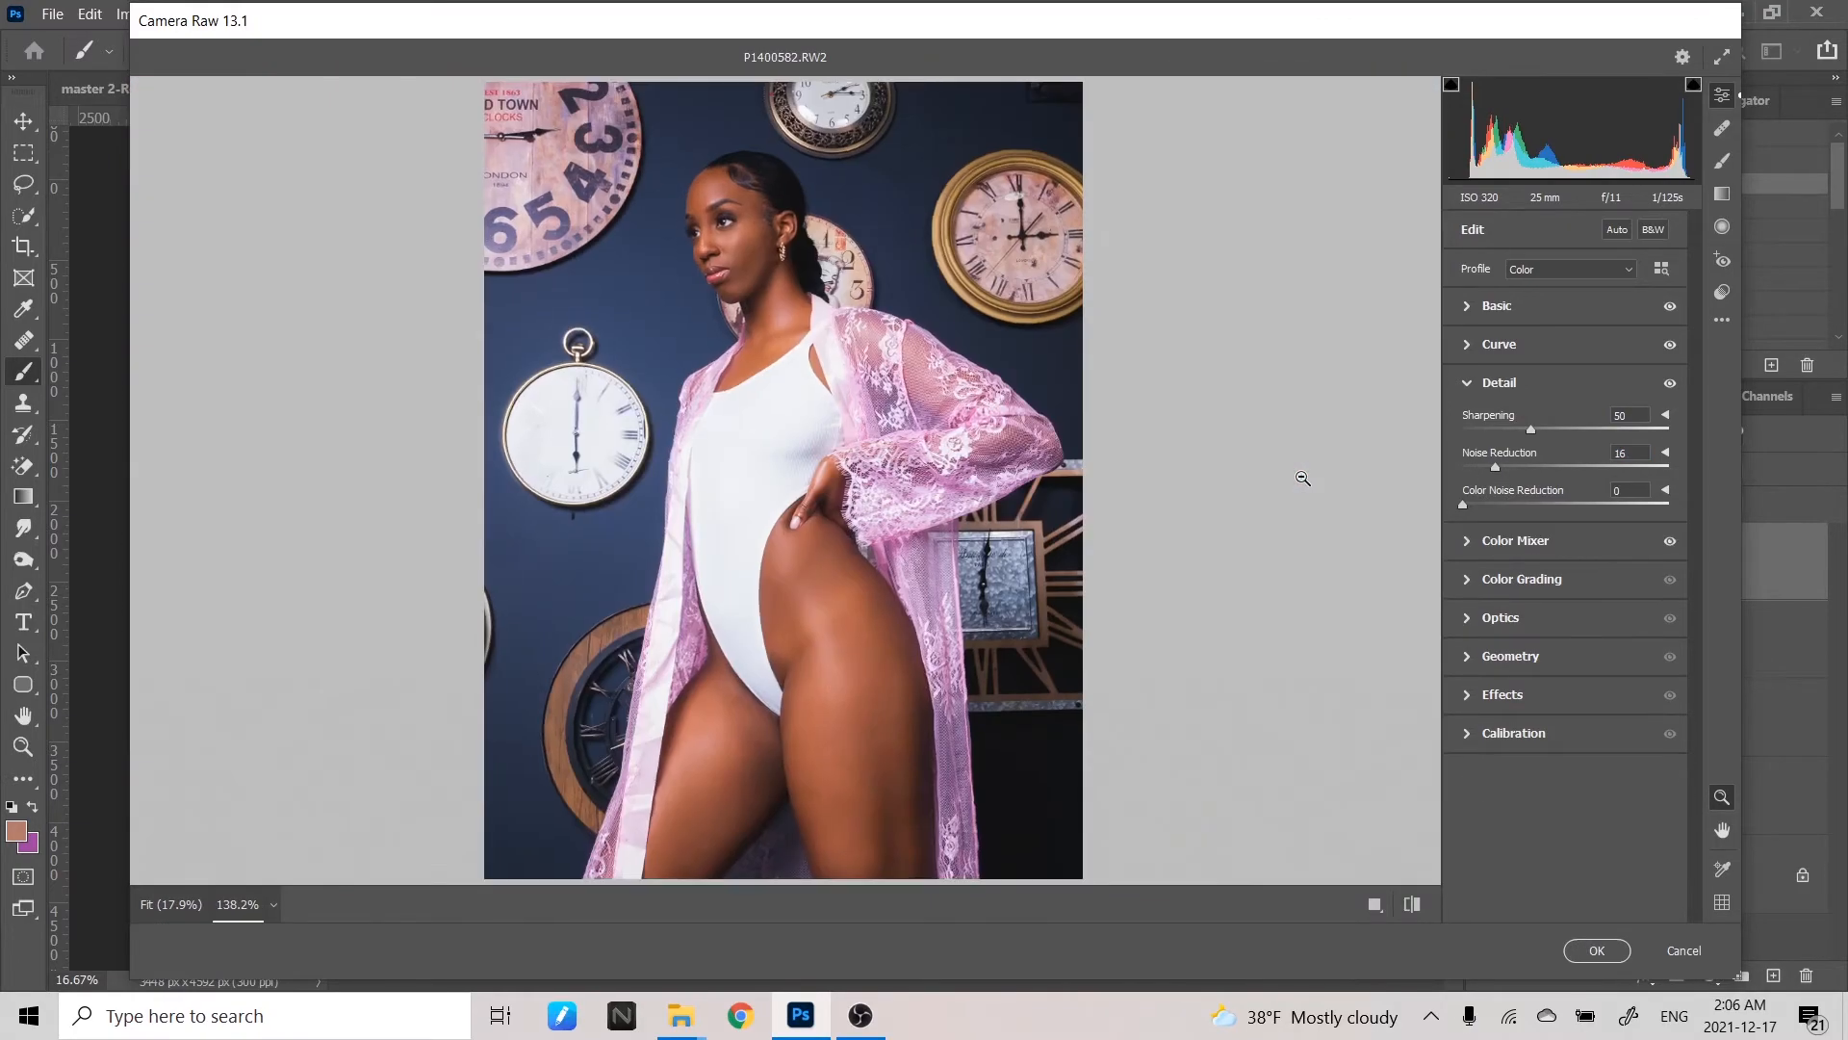
click(1203, 476)
click(1205, 477)
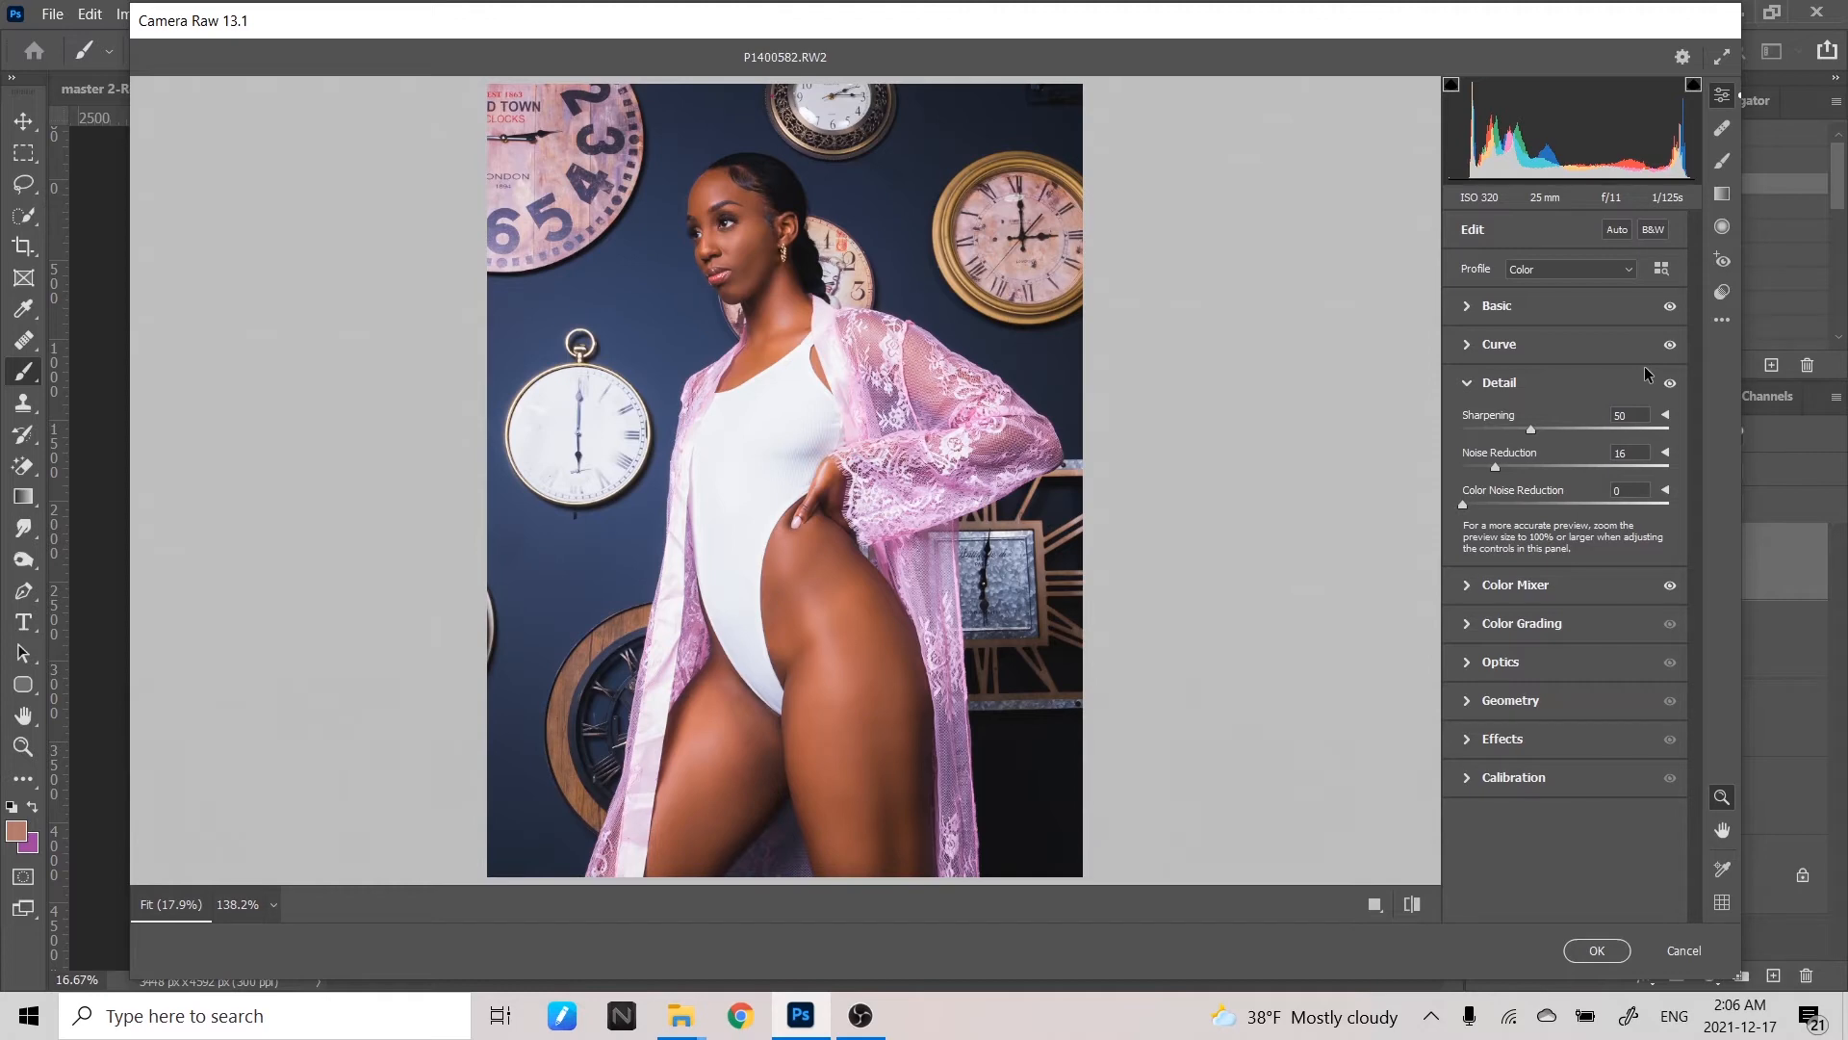
- Save the Camera Raw settings with the Default subset as a settings file named "naked clock"
click(1722, 320)
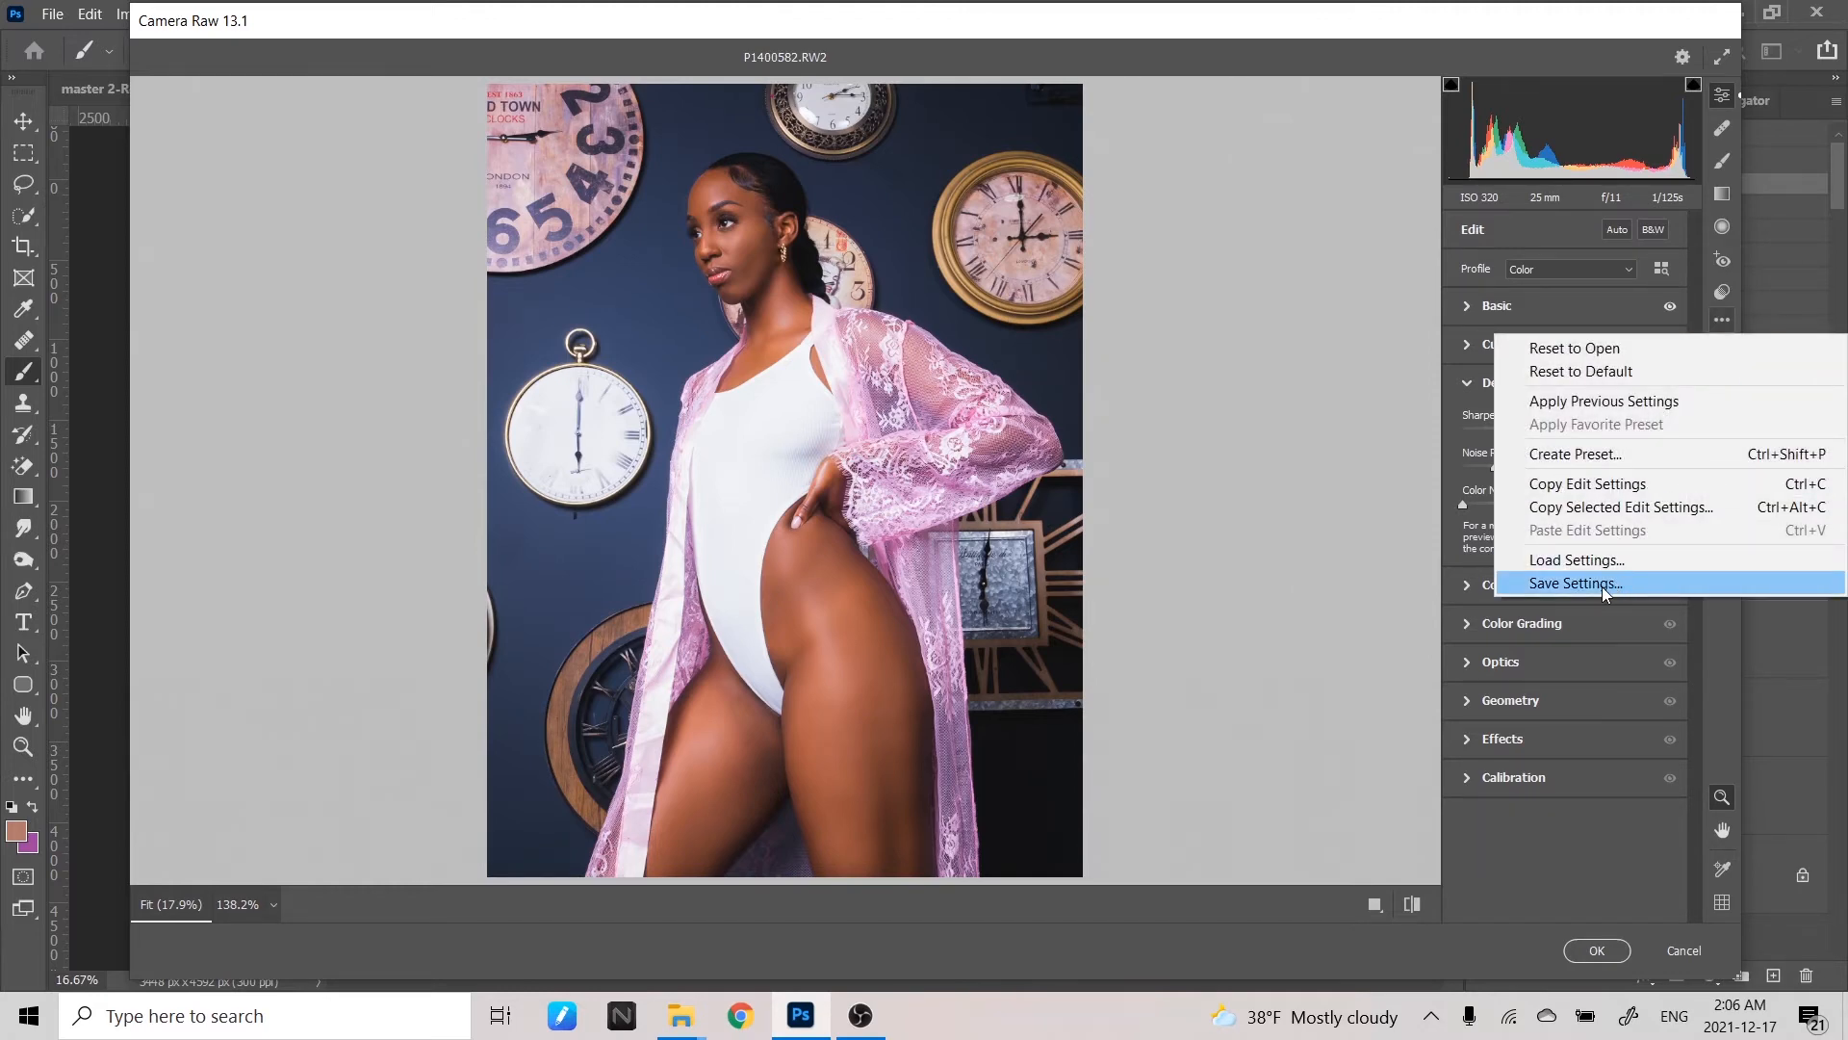
click(1607, 584)
click(915, 192)
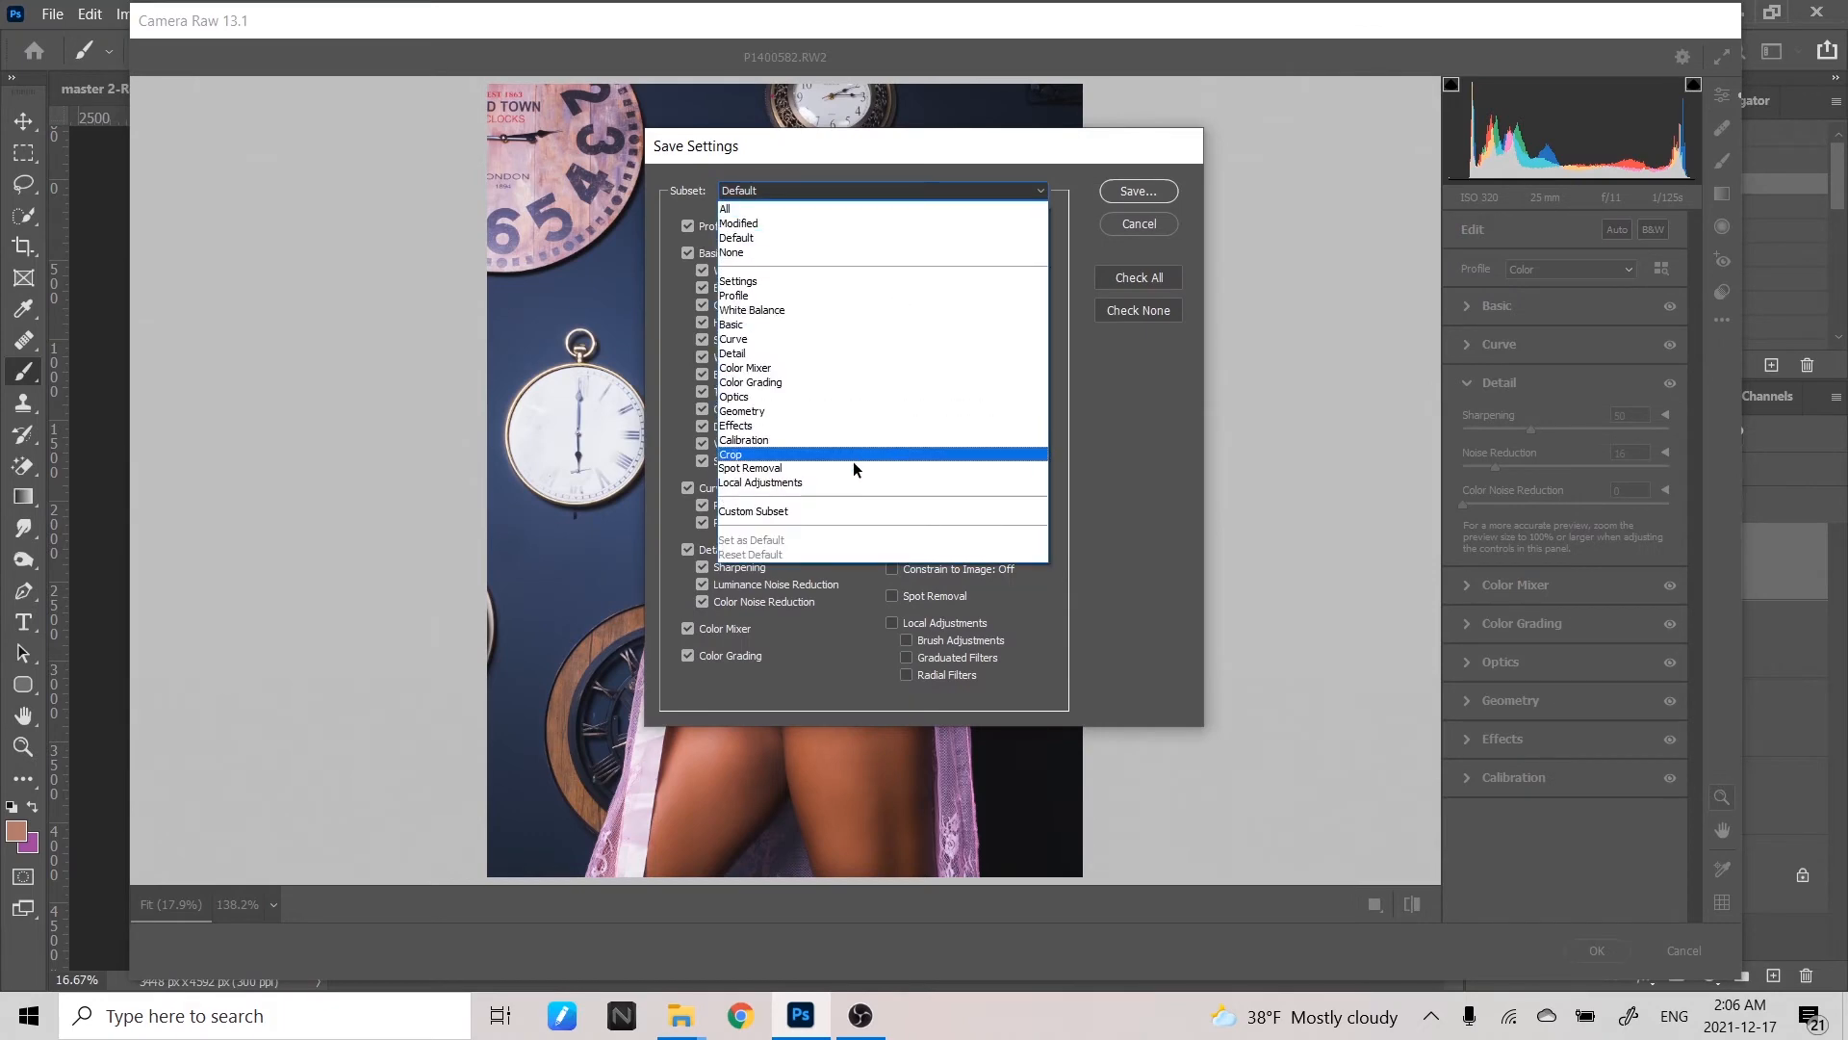
click(1123, 192)
click(1122, 191)
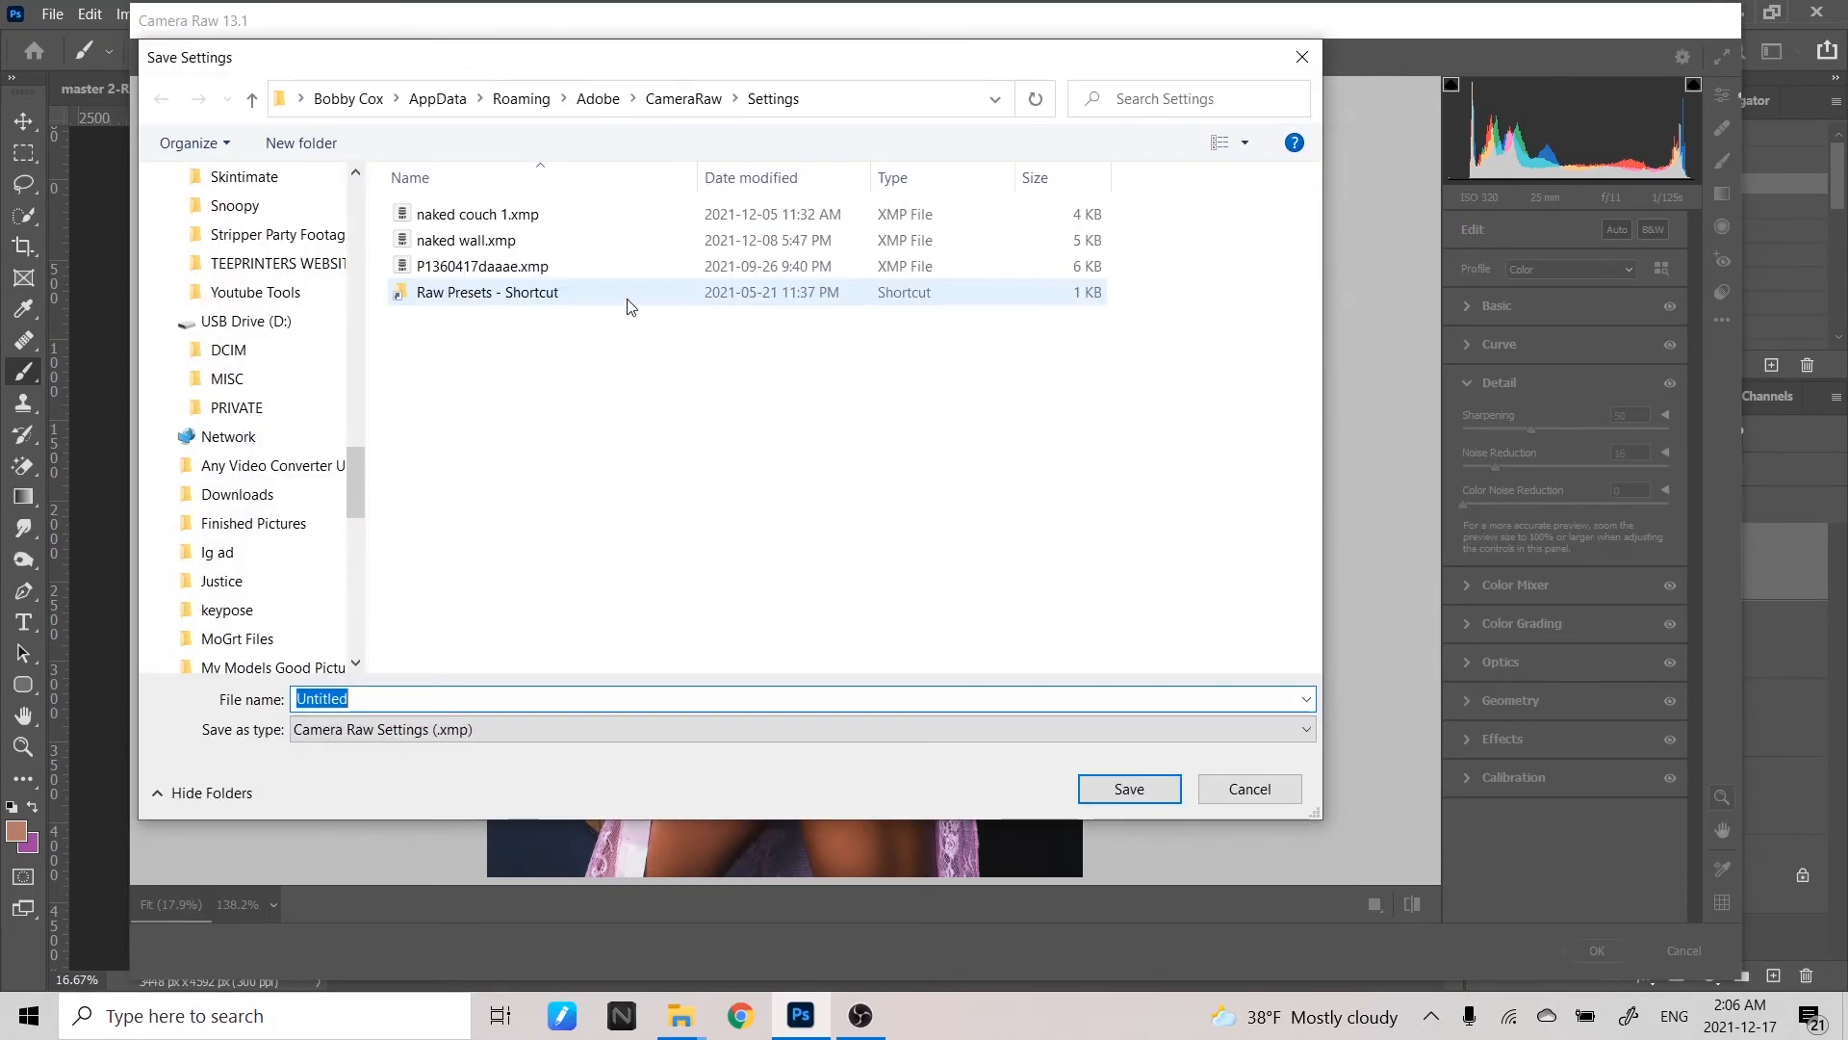
click(459, 244)
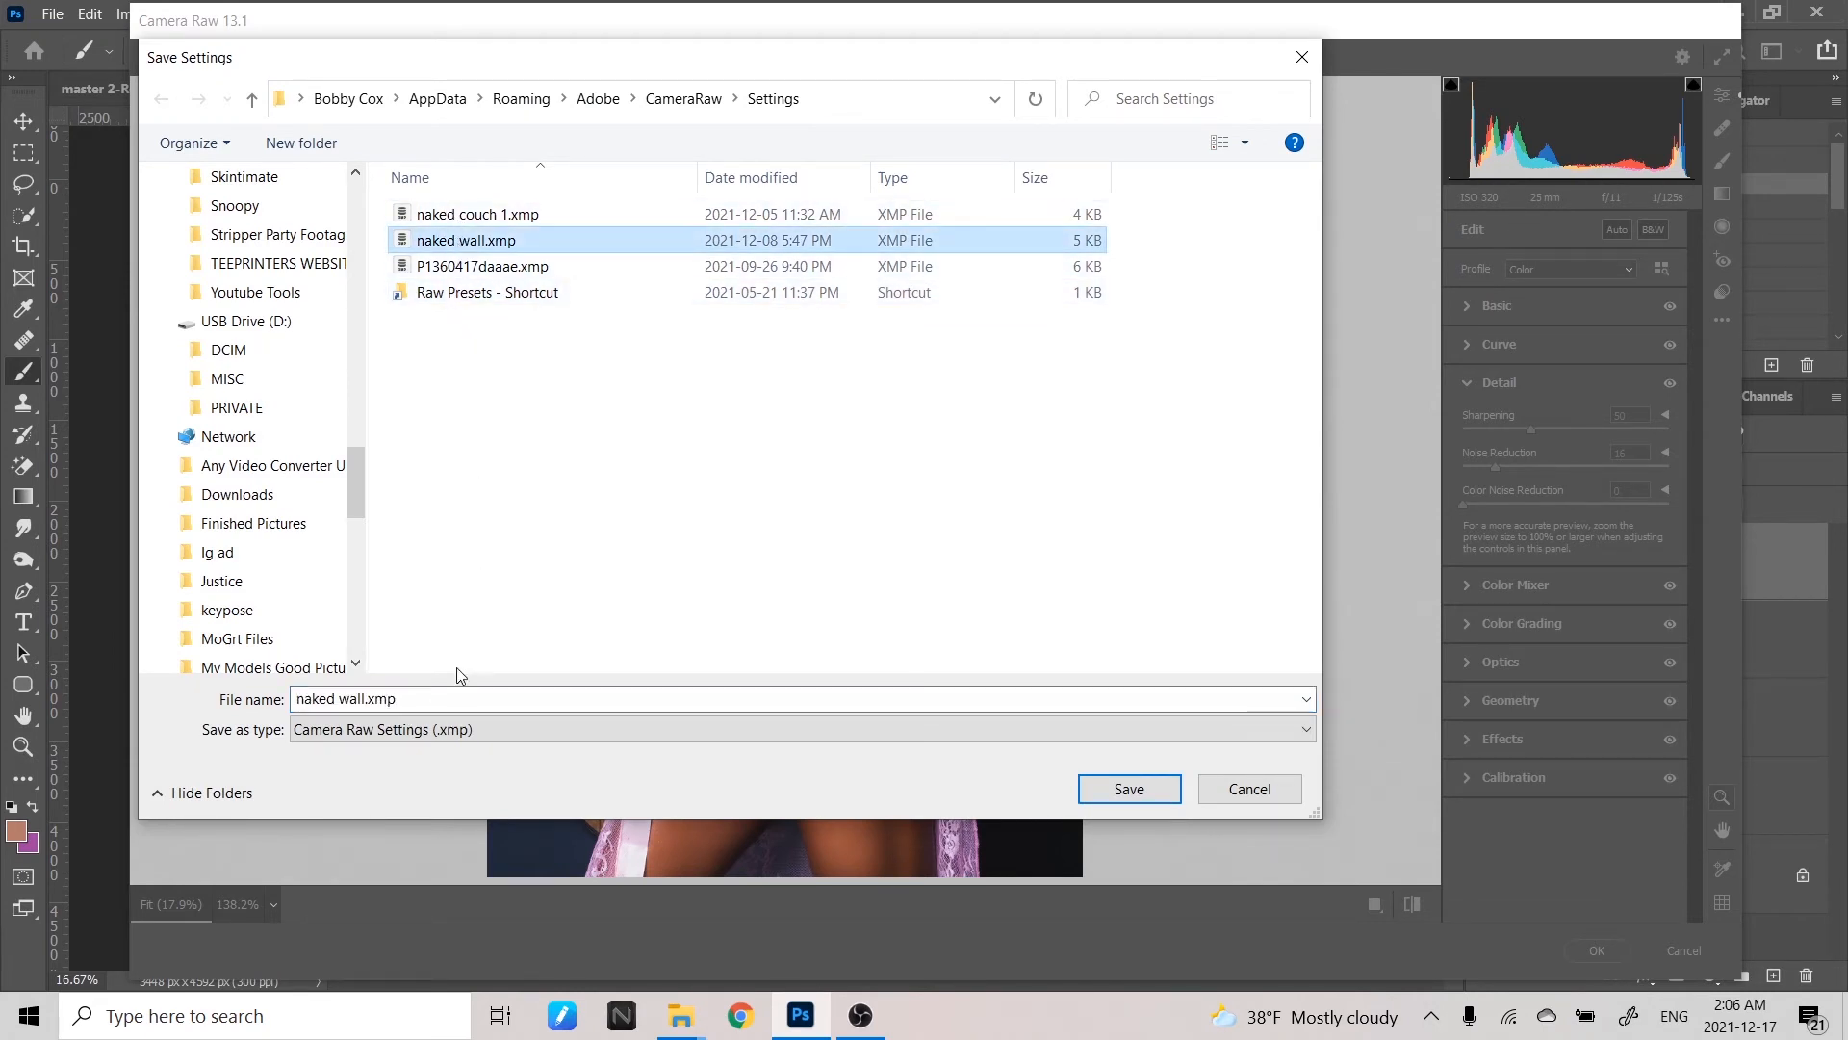
double_click(426, 691)
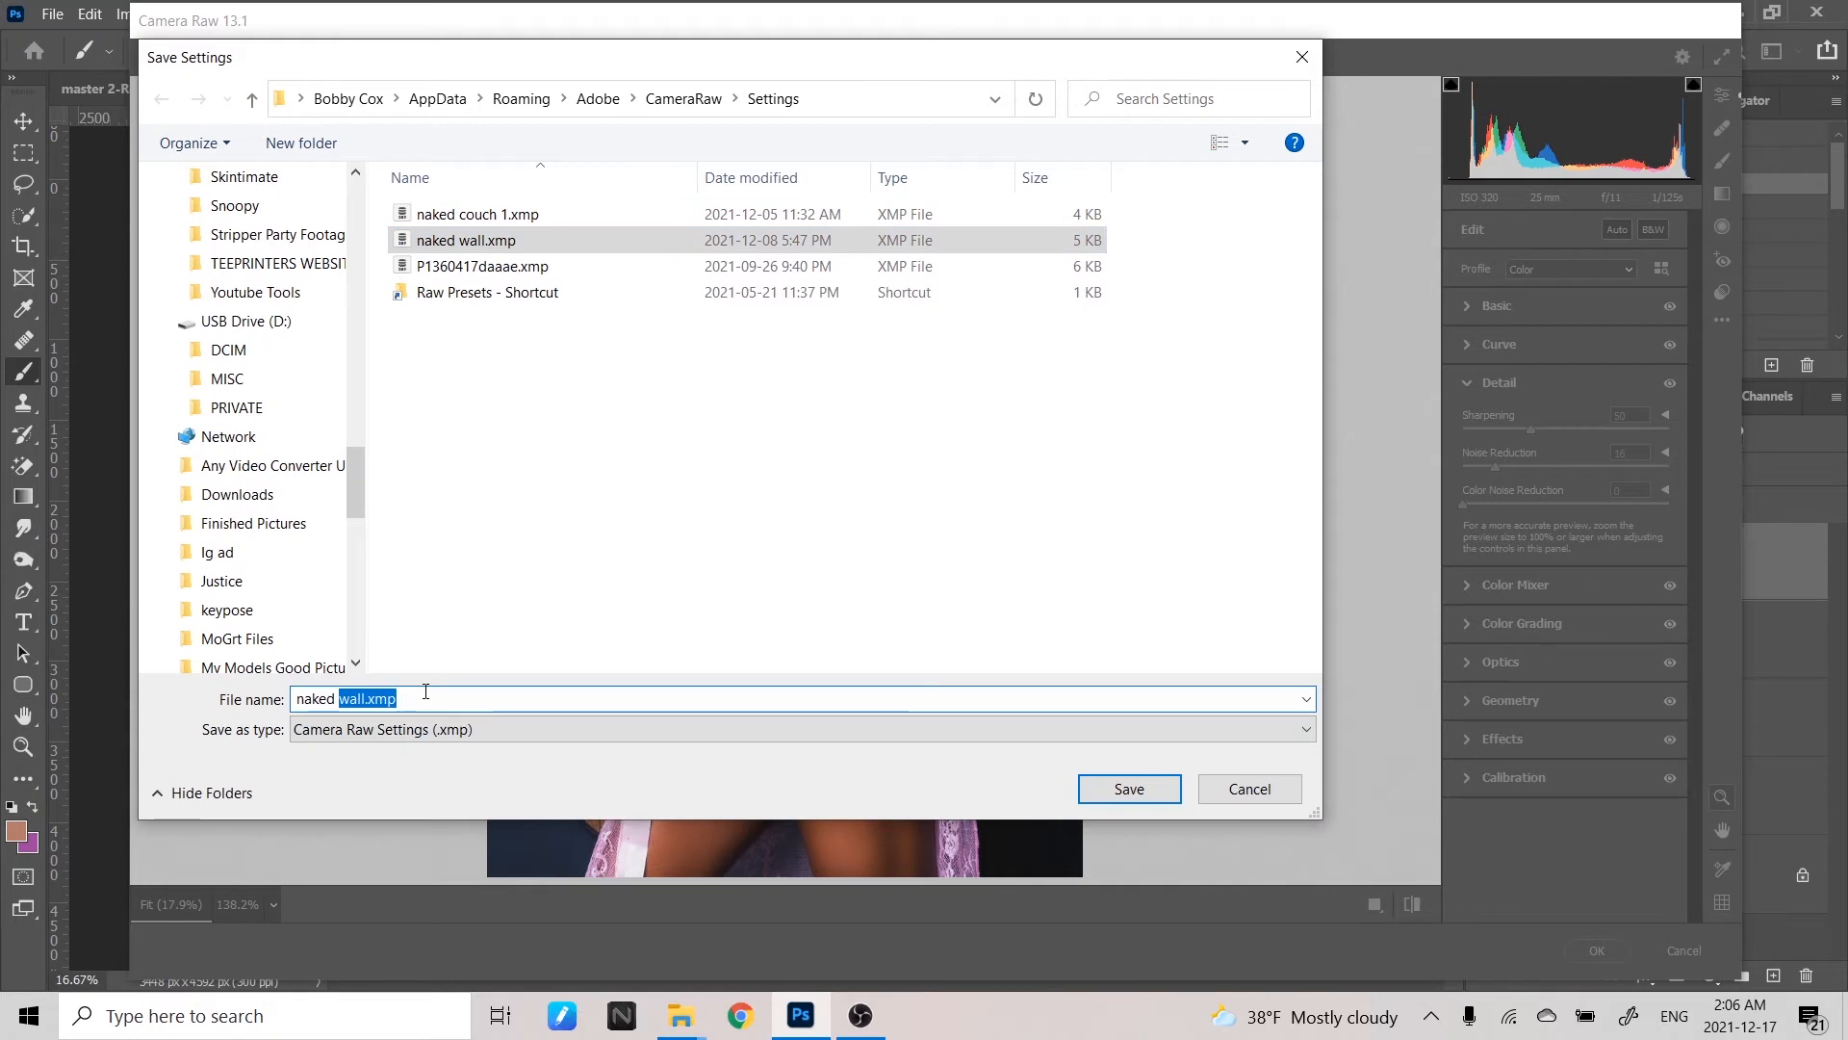
text(clo)
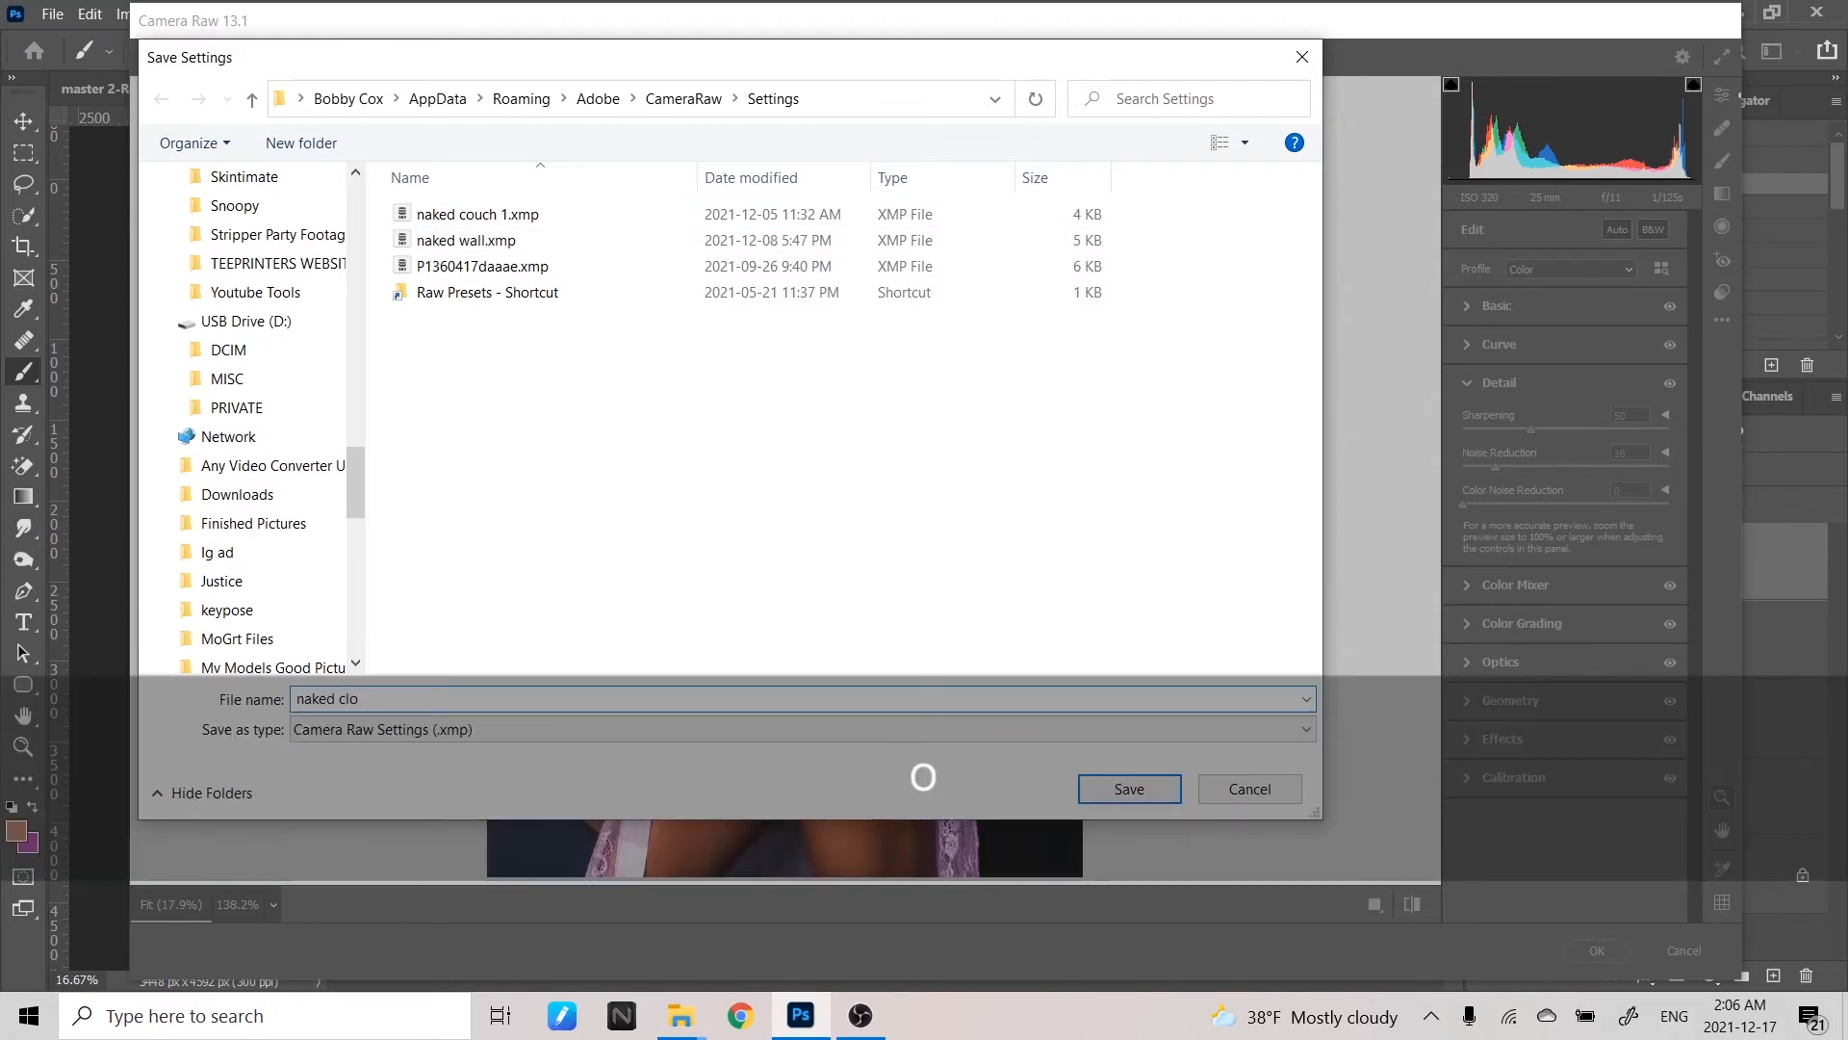
text(ck)
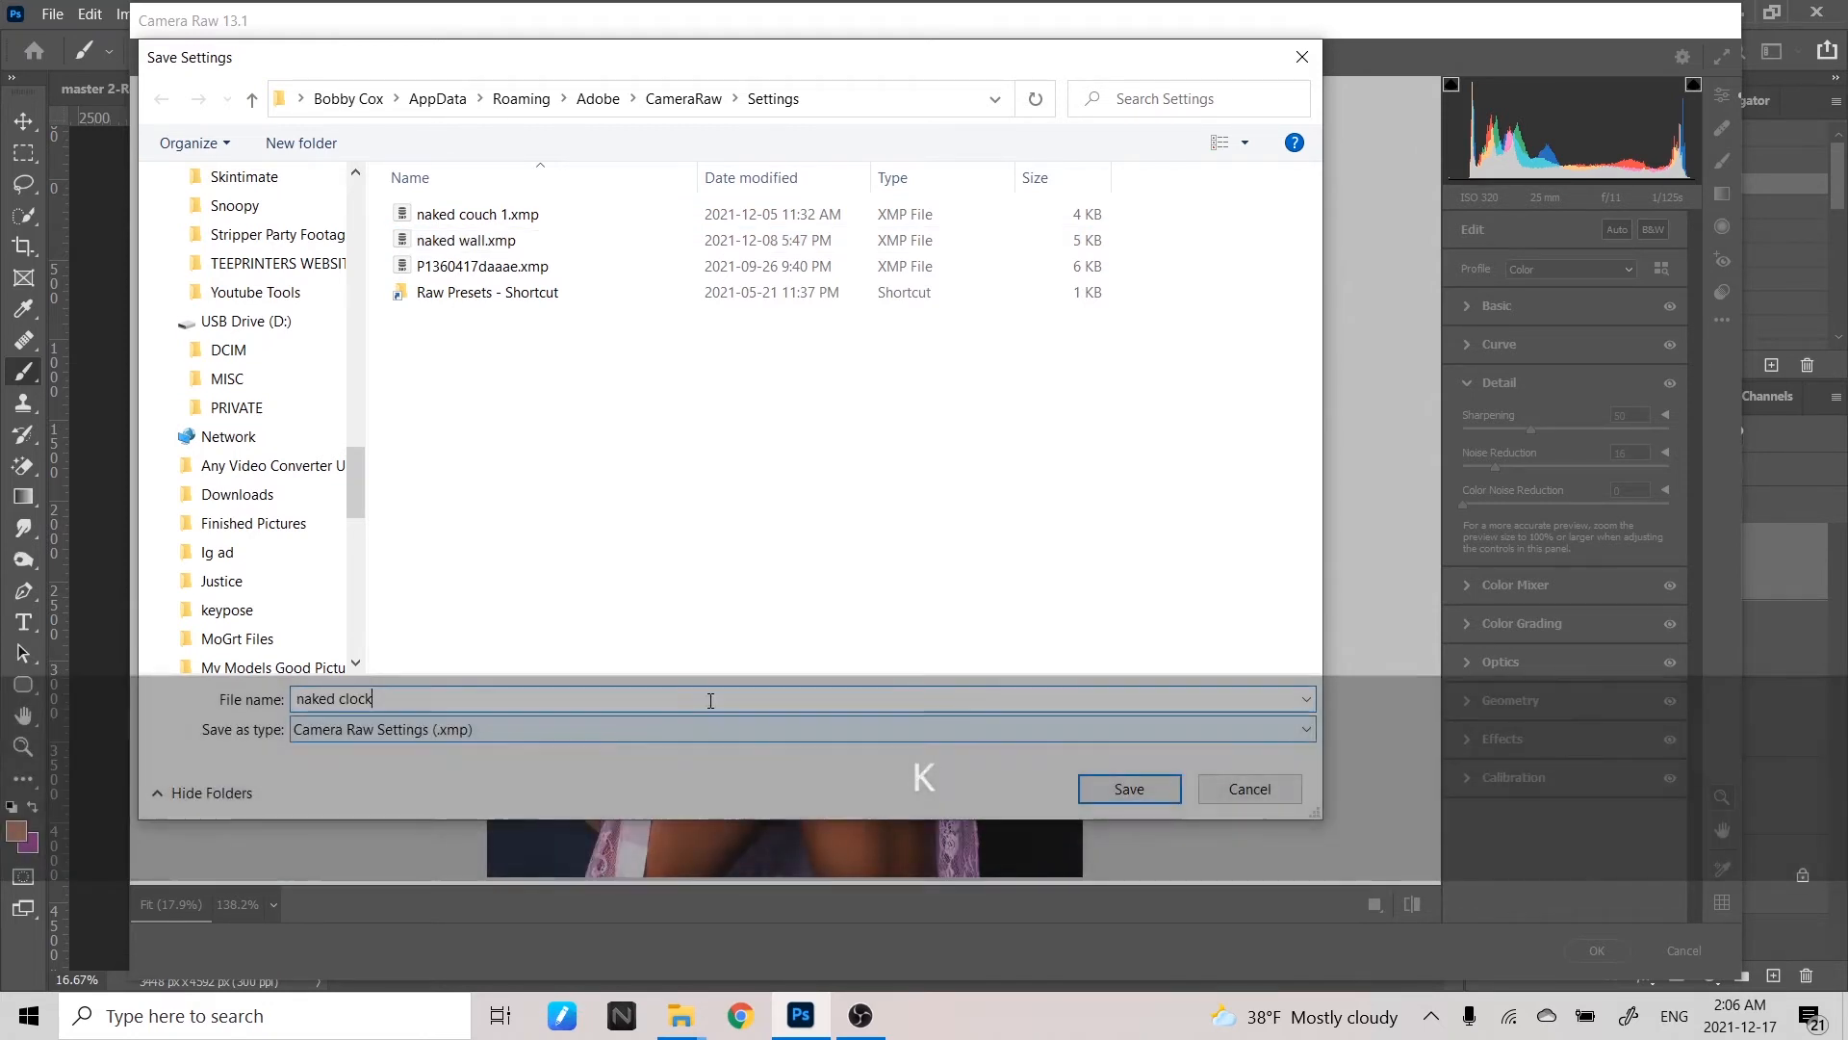
click(1128, 793)
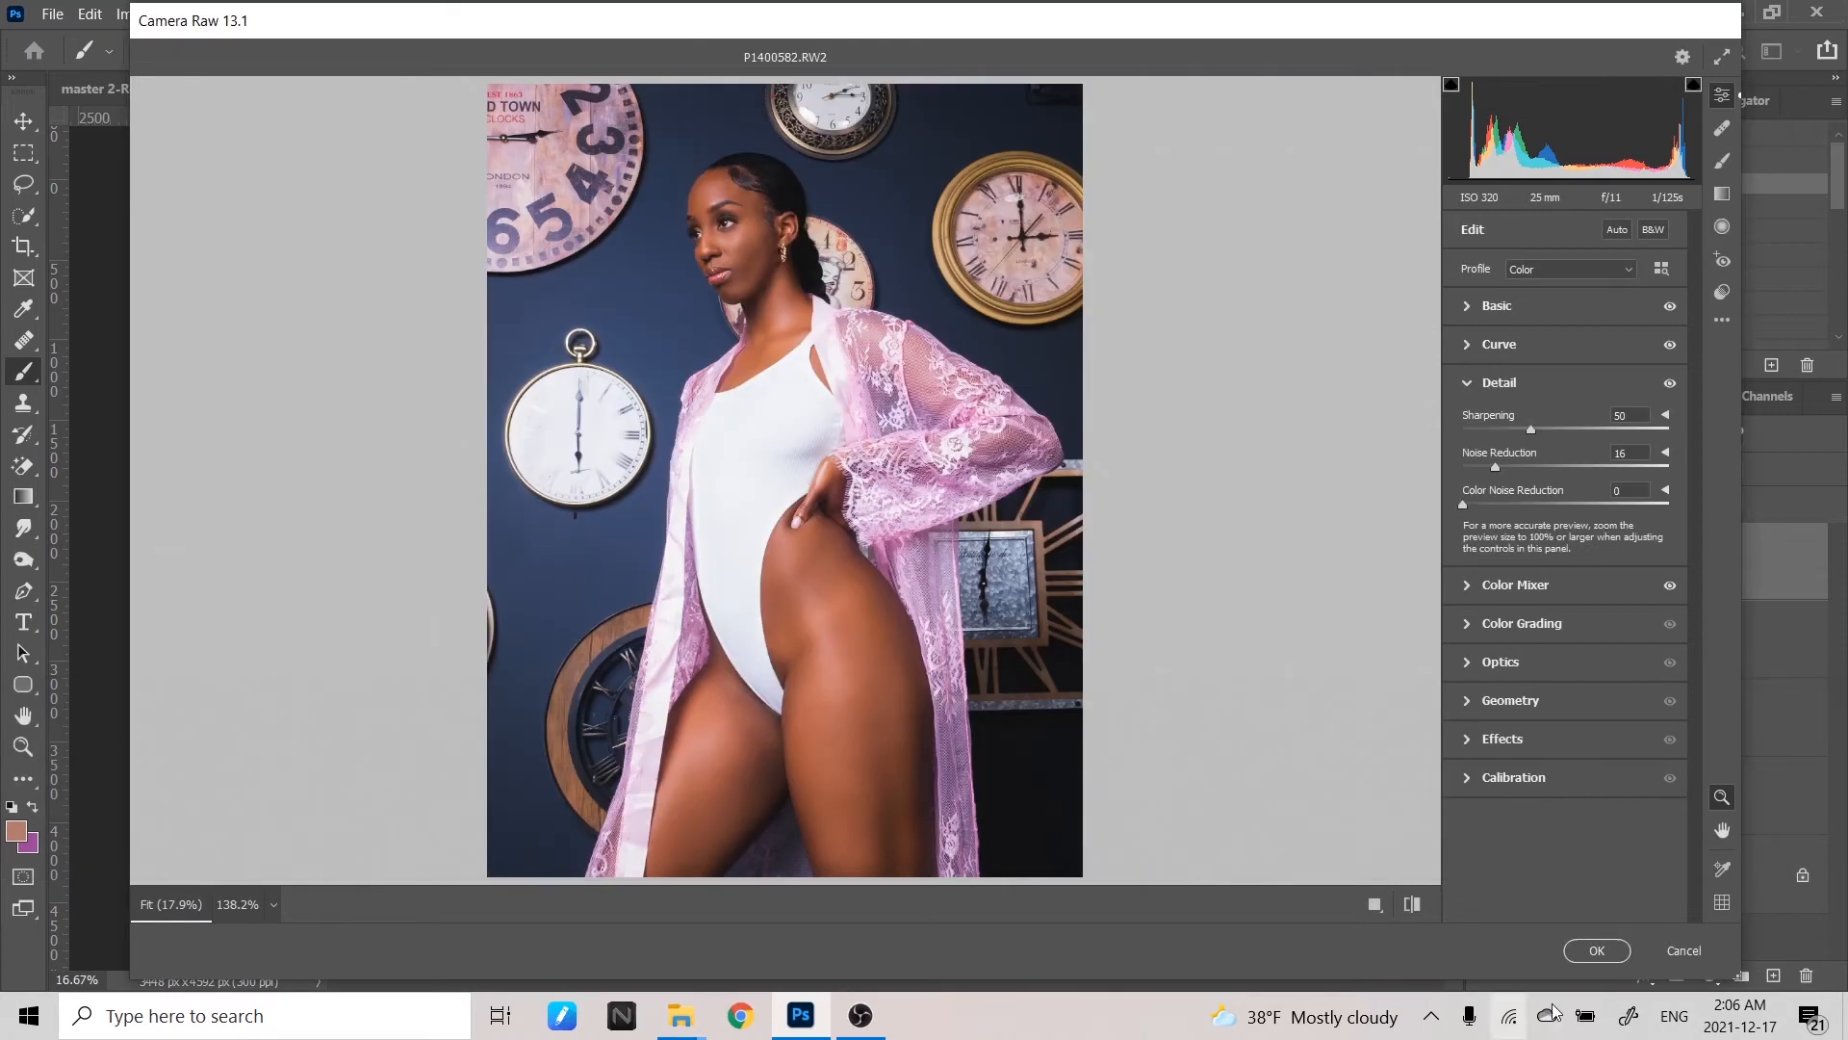
- Apply the Camera Raw grade to Layer 2 and run the Dodge & Burn action on the photo
click(1597, 951)
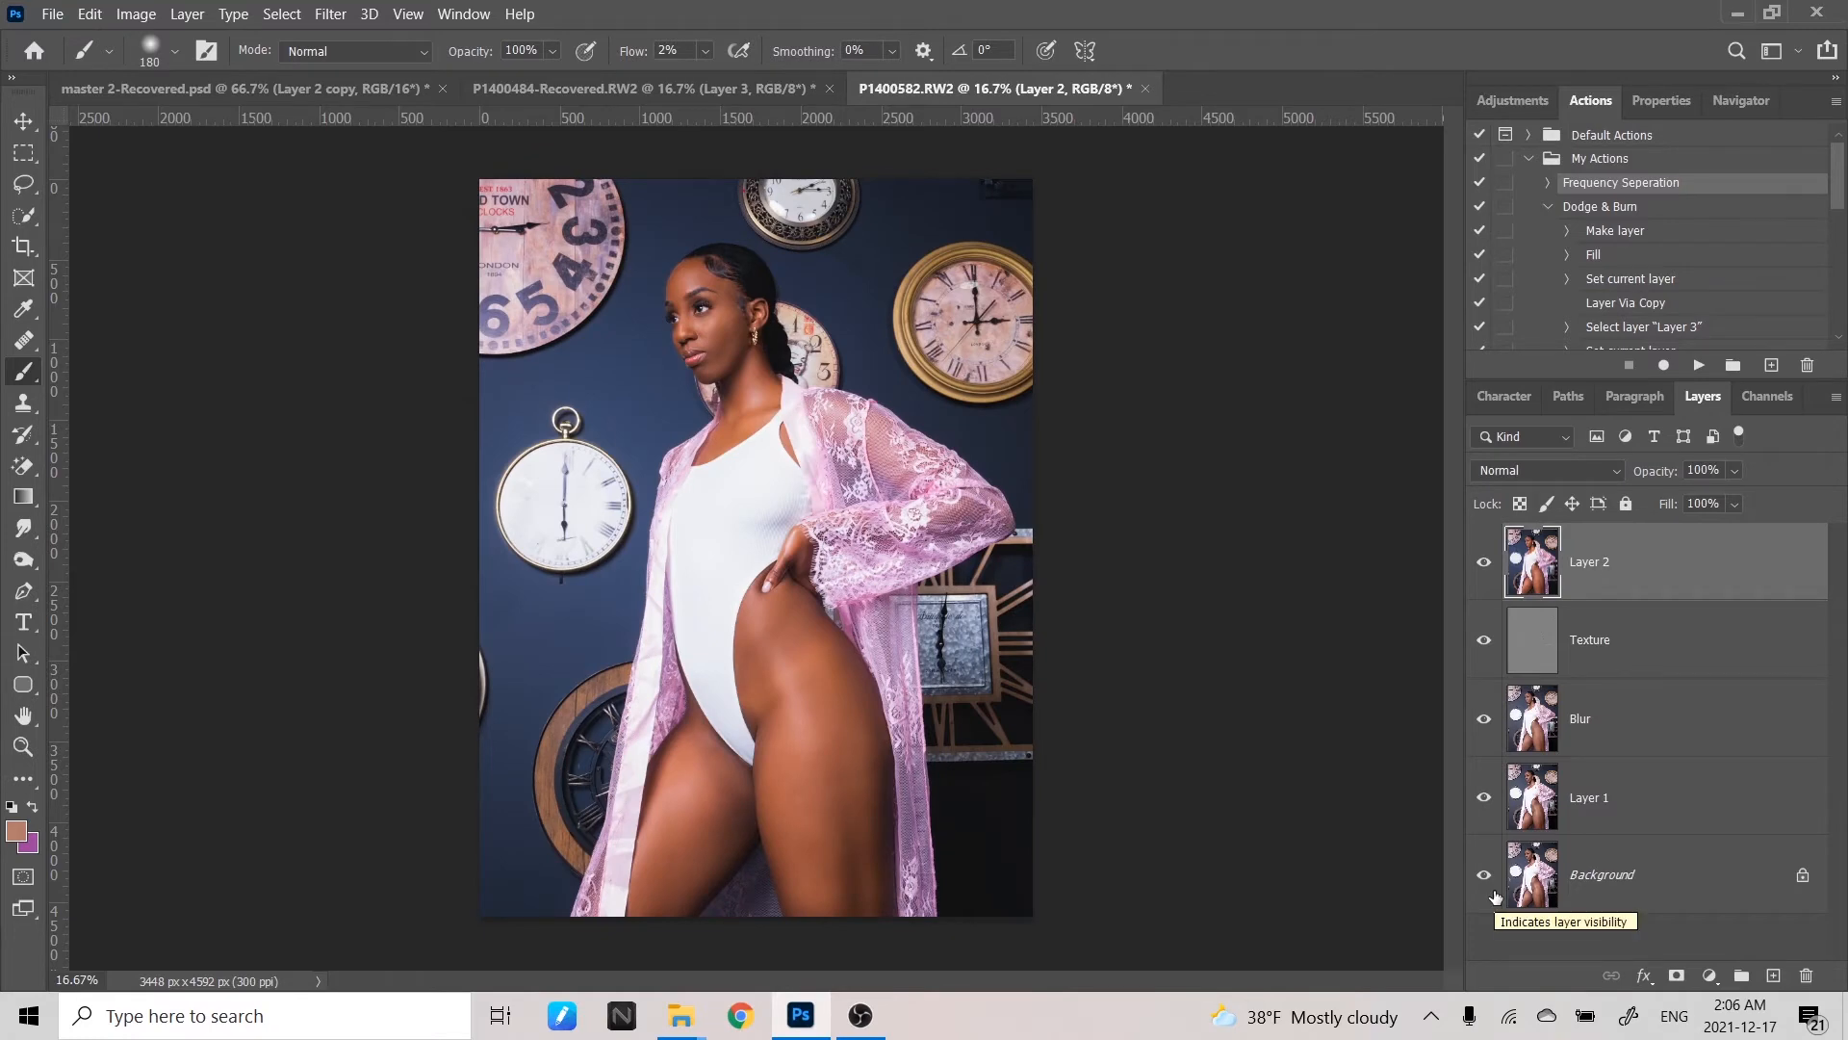
key(ctrl+equal)
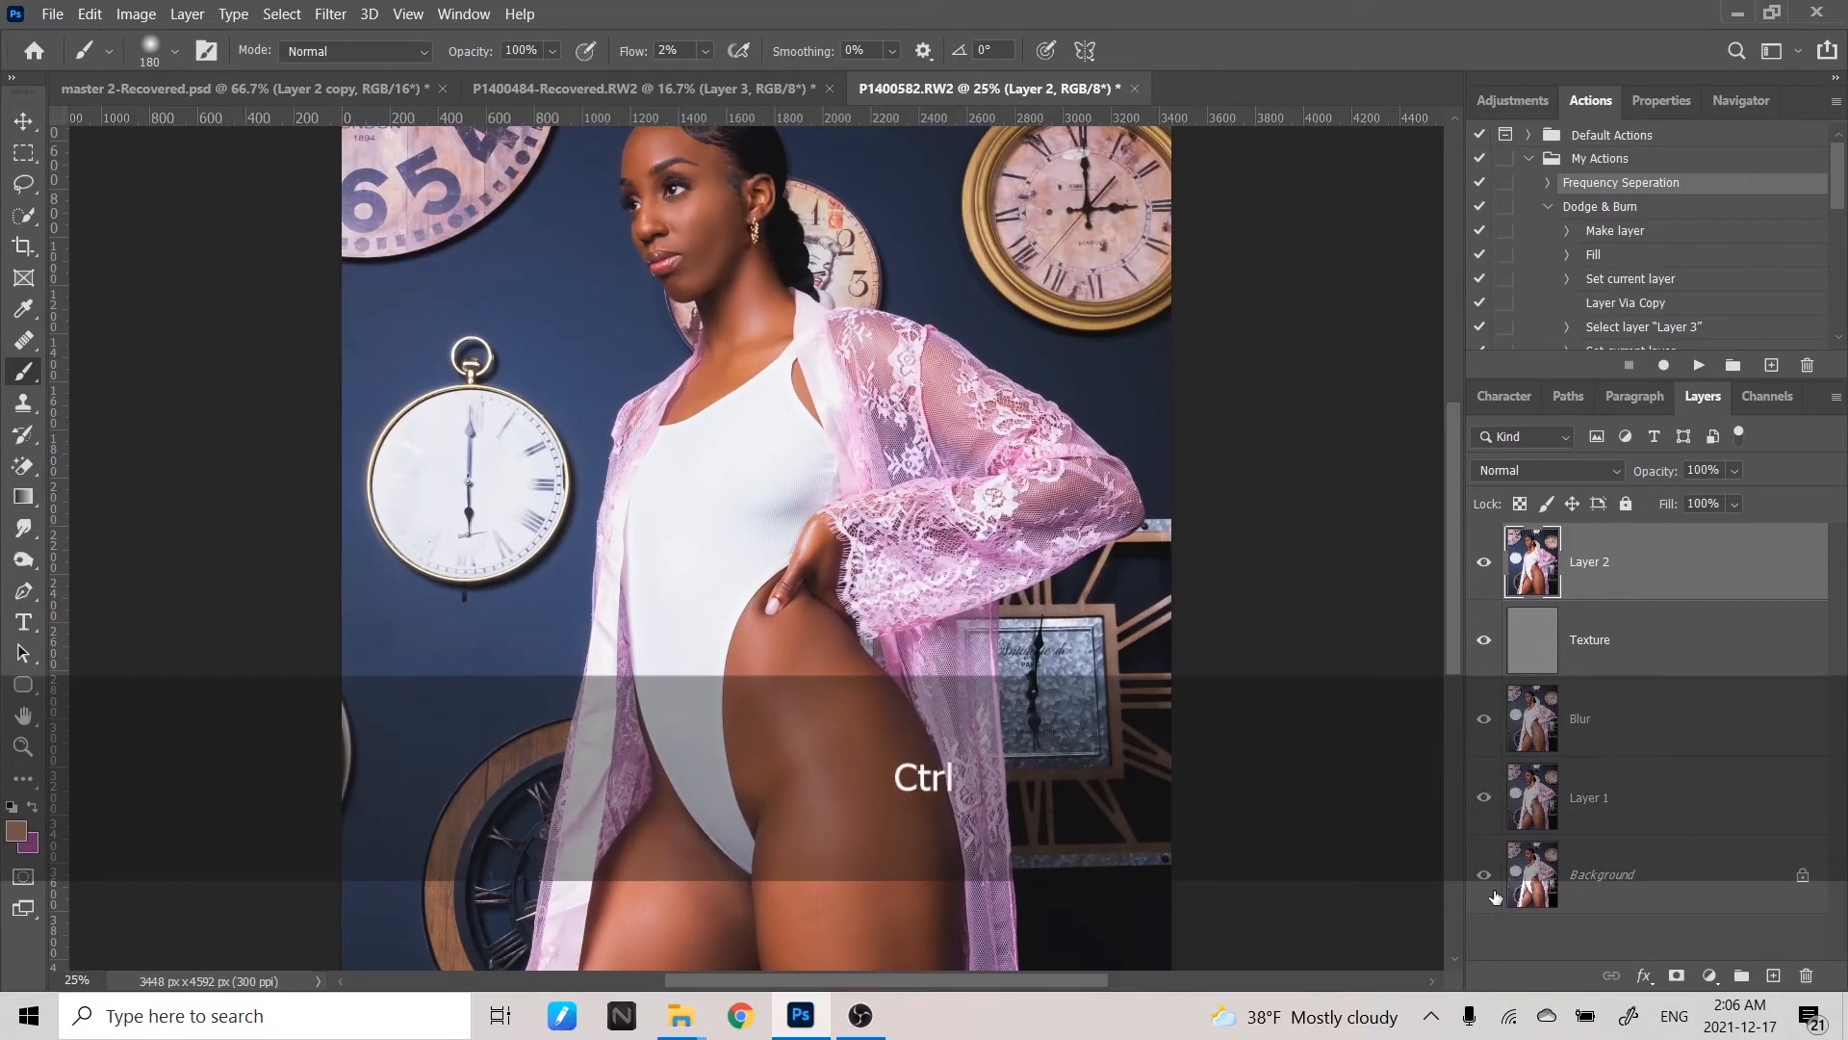
key(ctrl+minus)
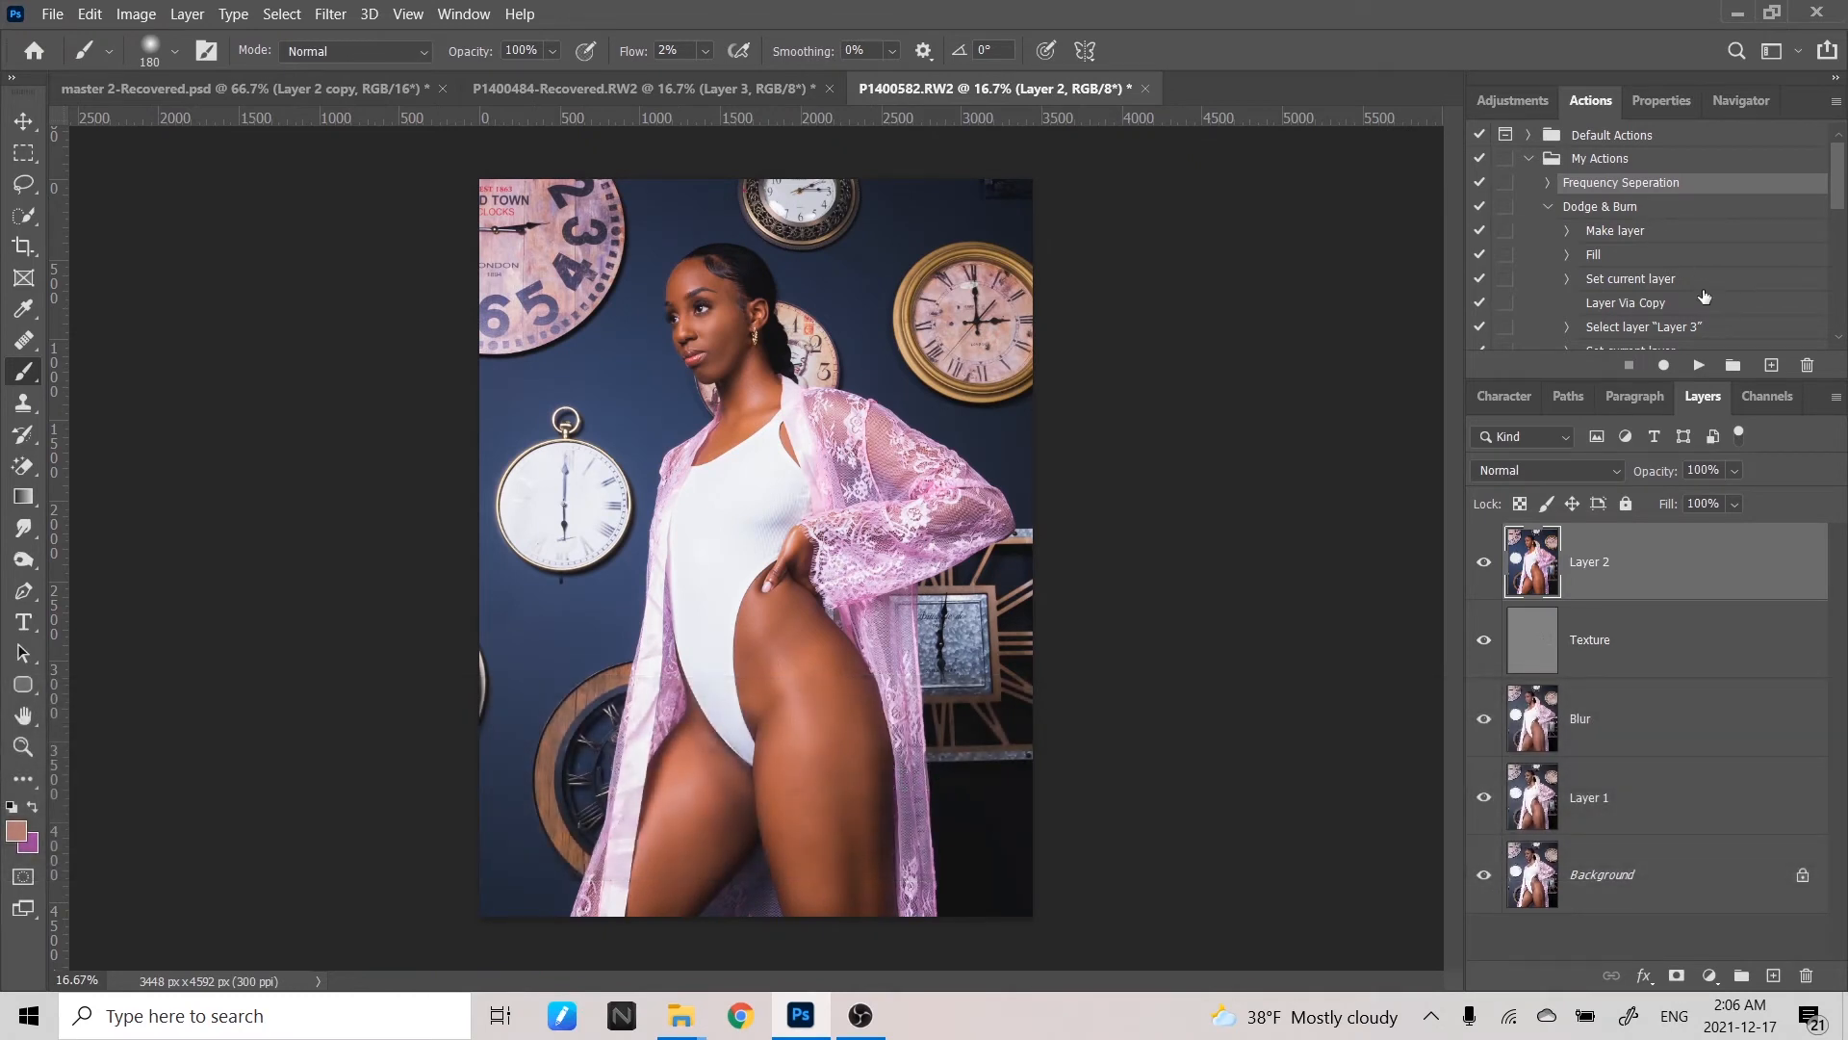
click(1628, 209)
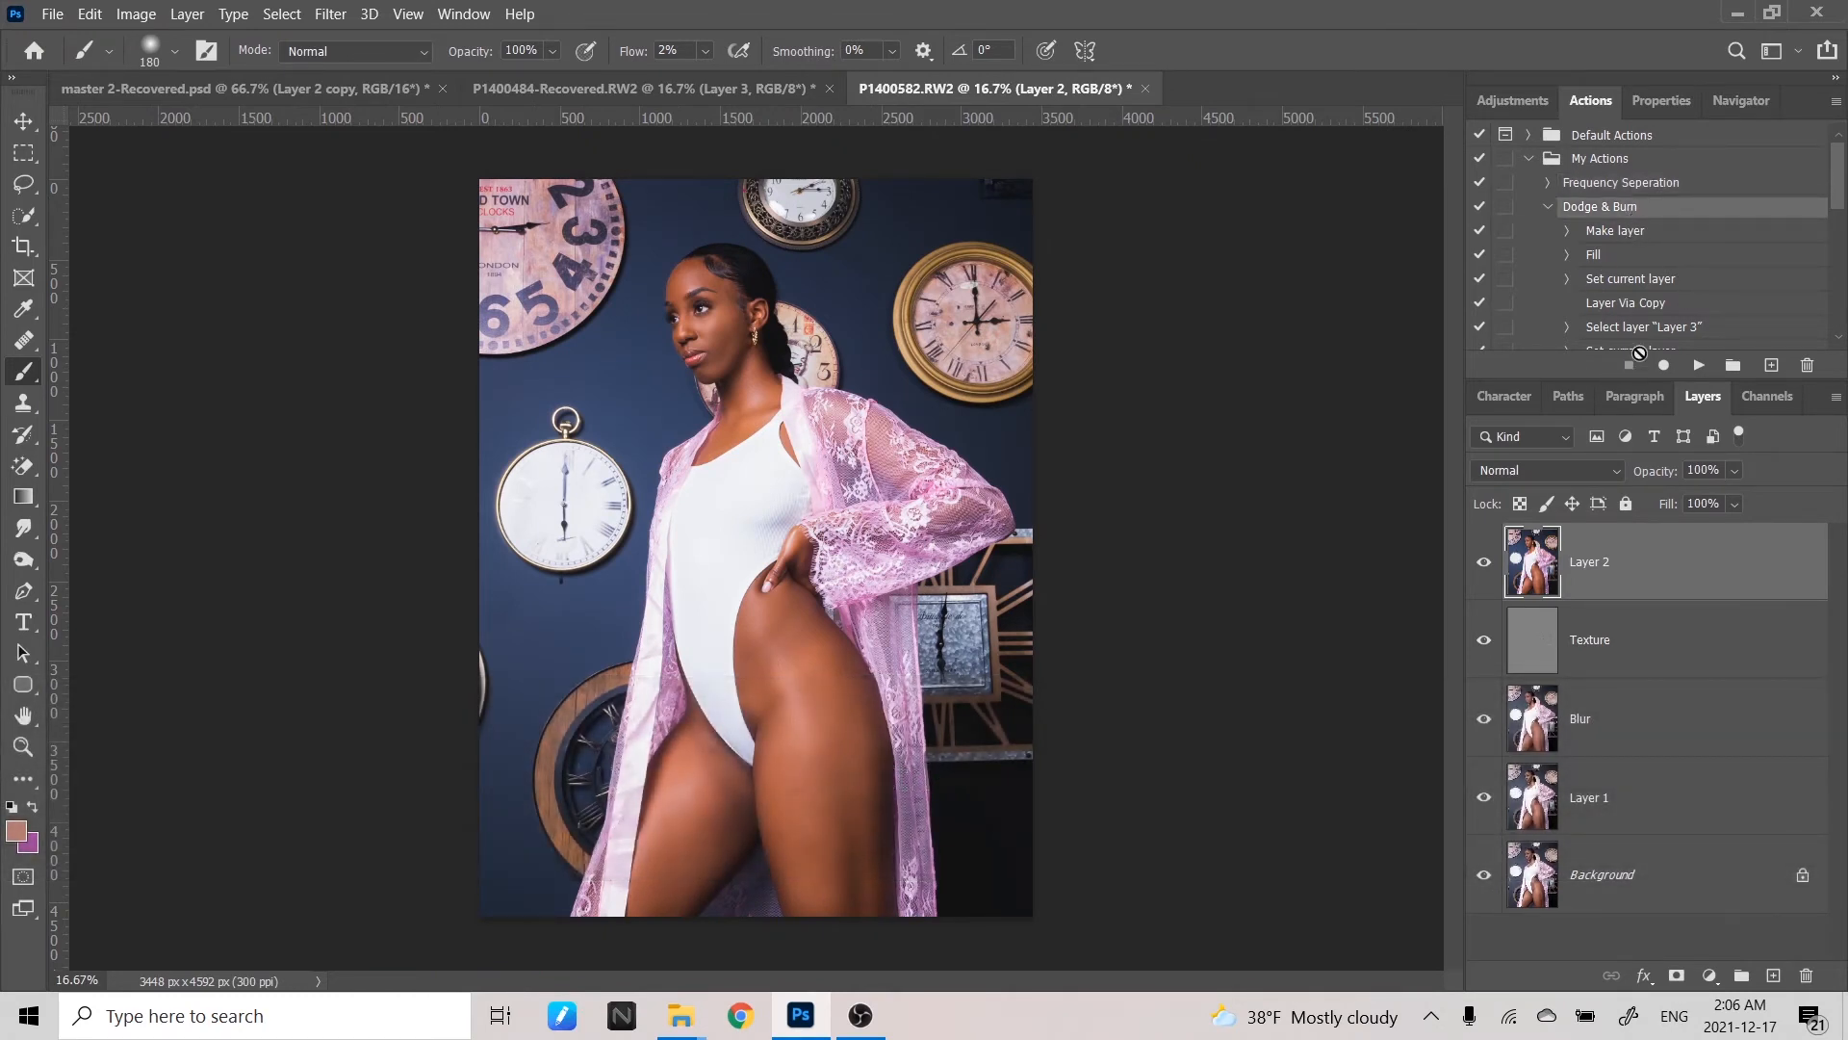
click(1696, 367)
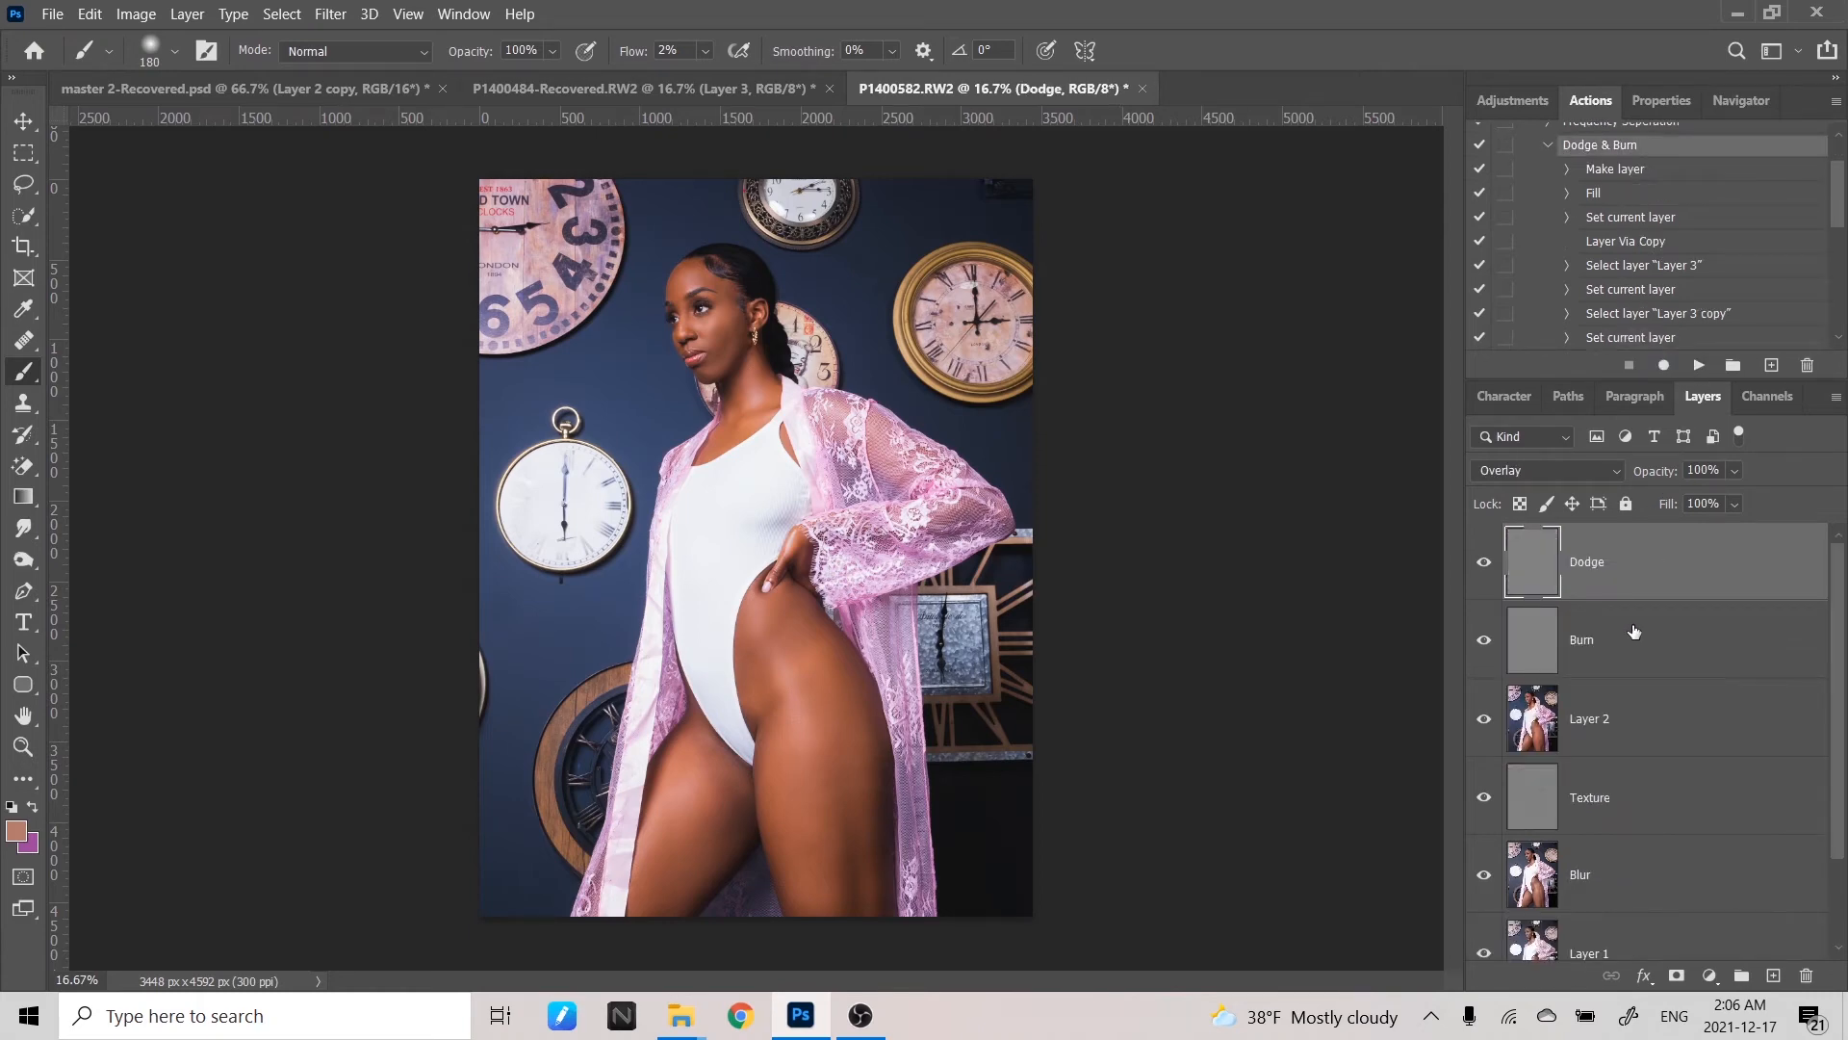
- Select the Burn layer and reset the brush colours to a black foreground with a white background
click(1628, 635)
key(ctrl+equal)
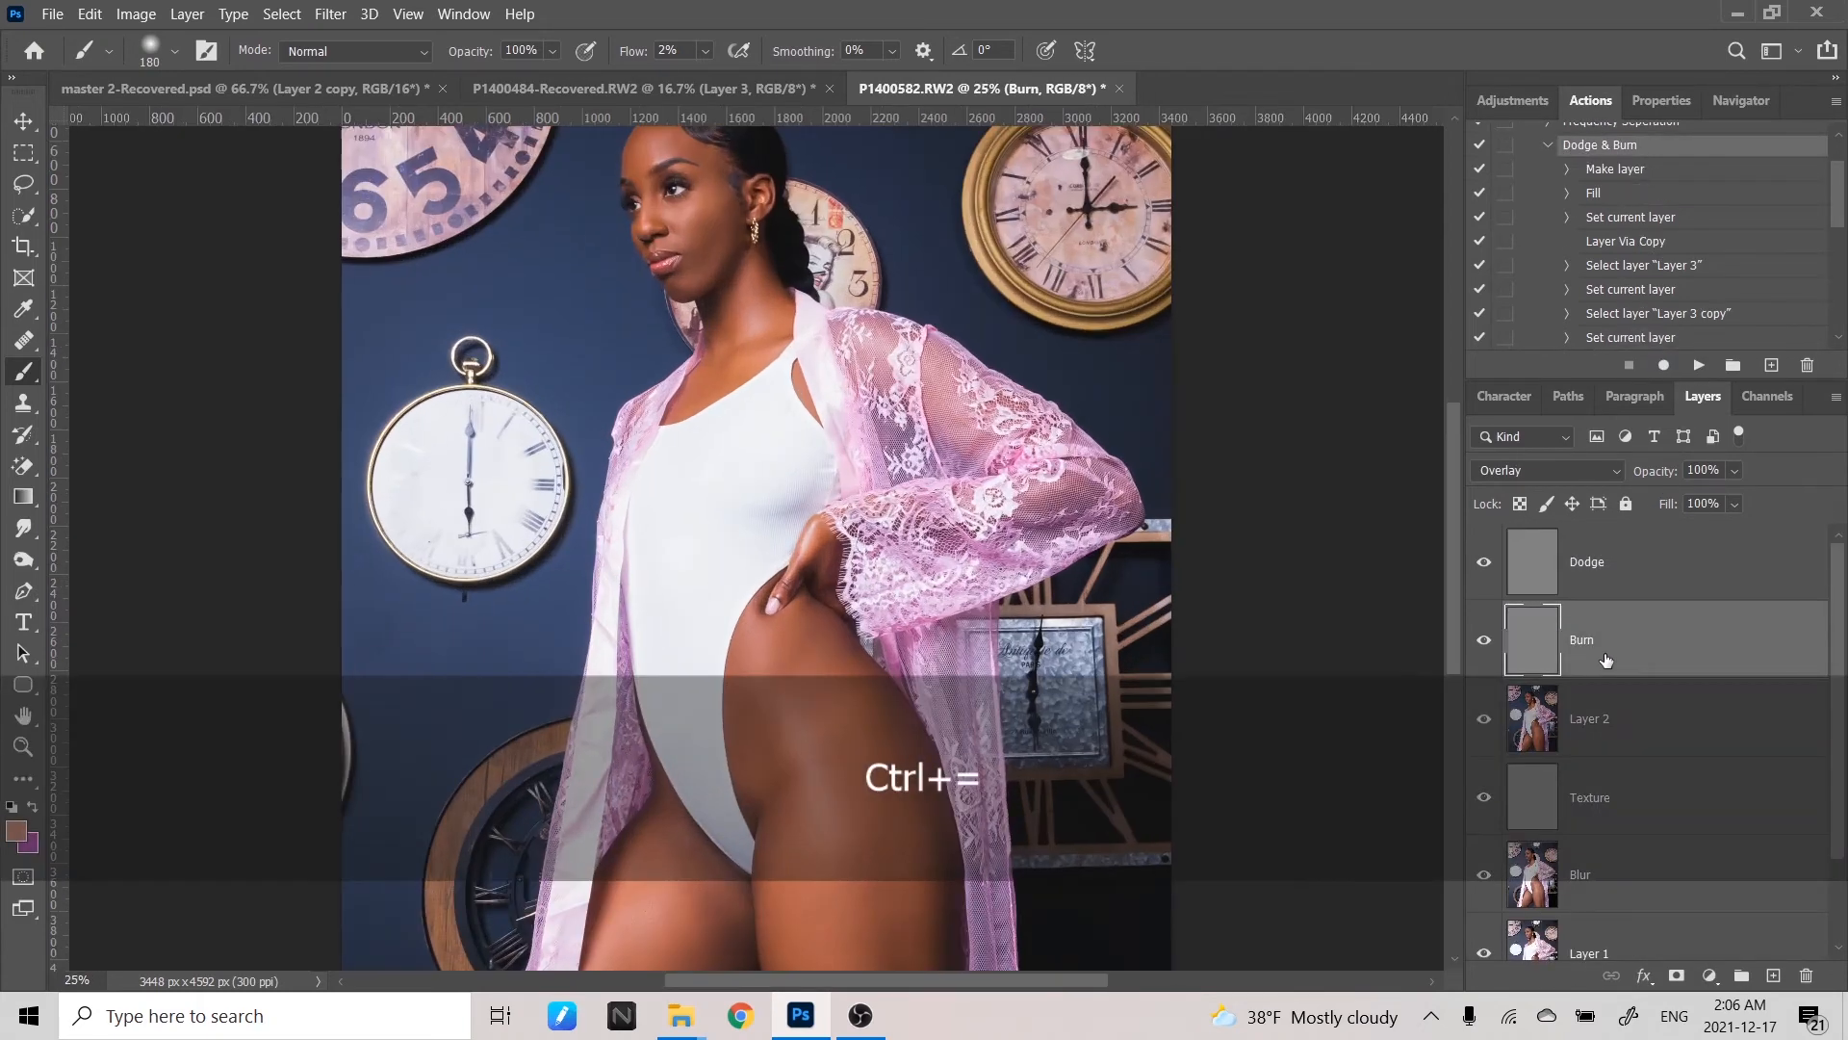
key(space)
drag(927, 681, 917, 296)
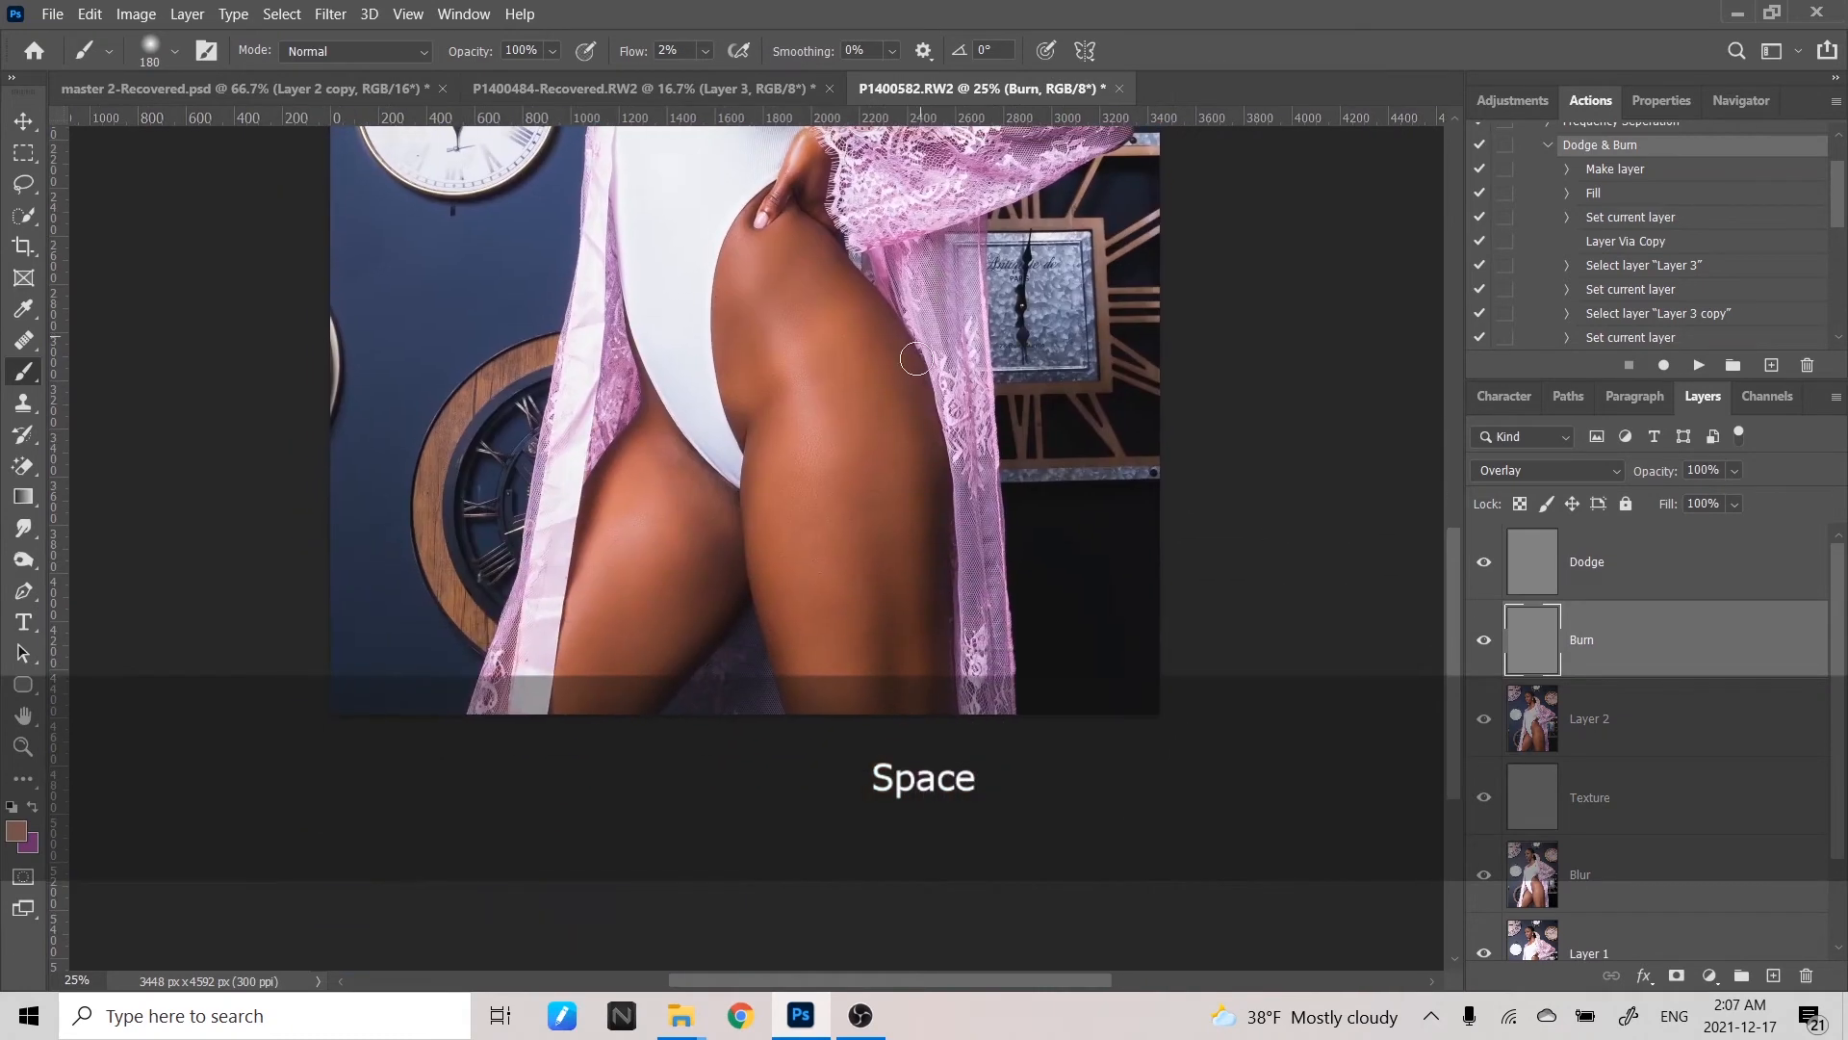
click(11, 807)
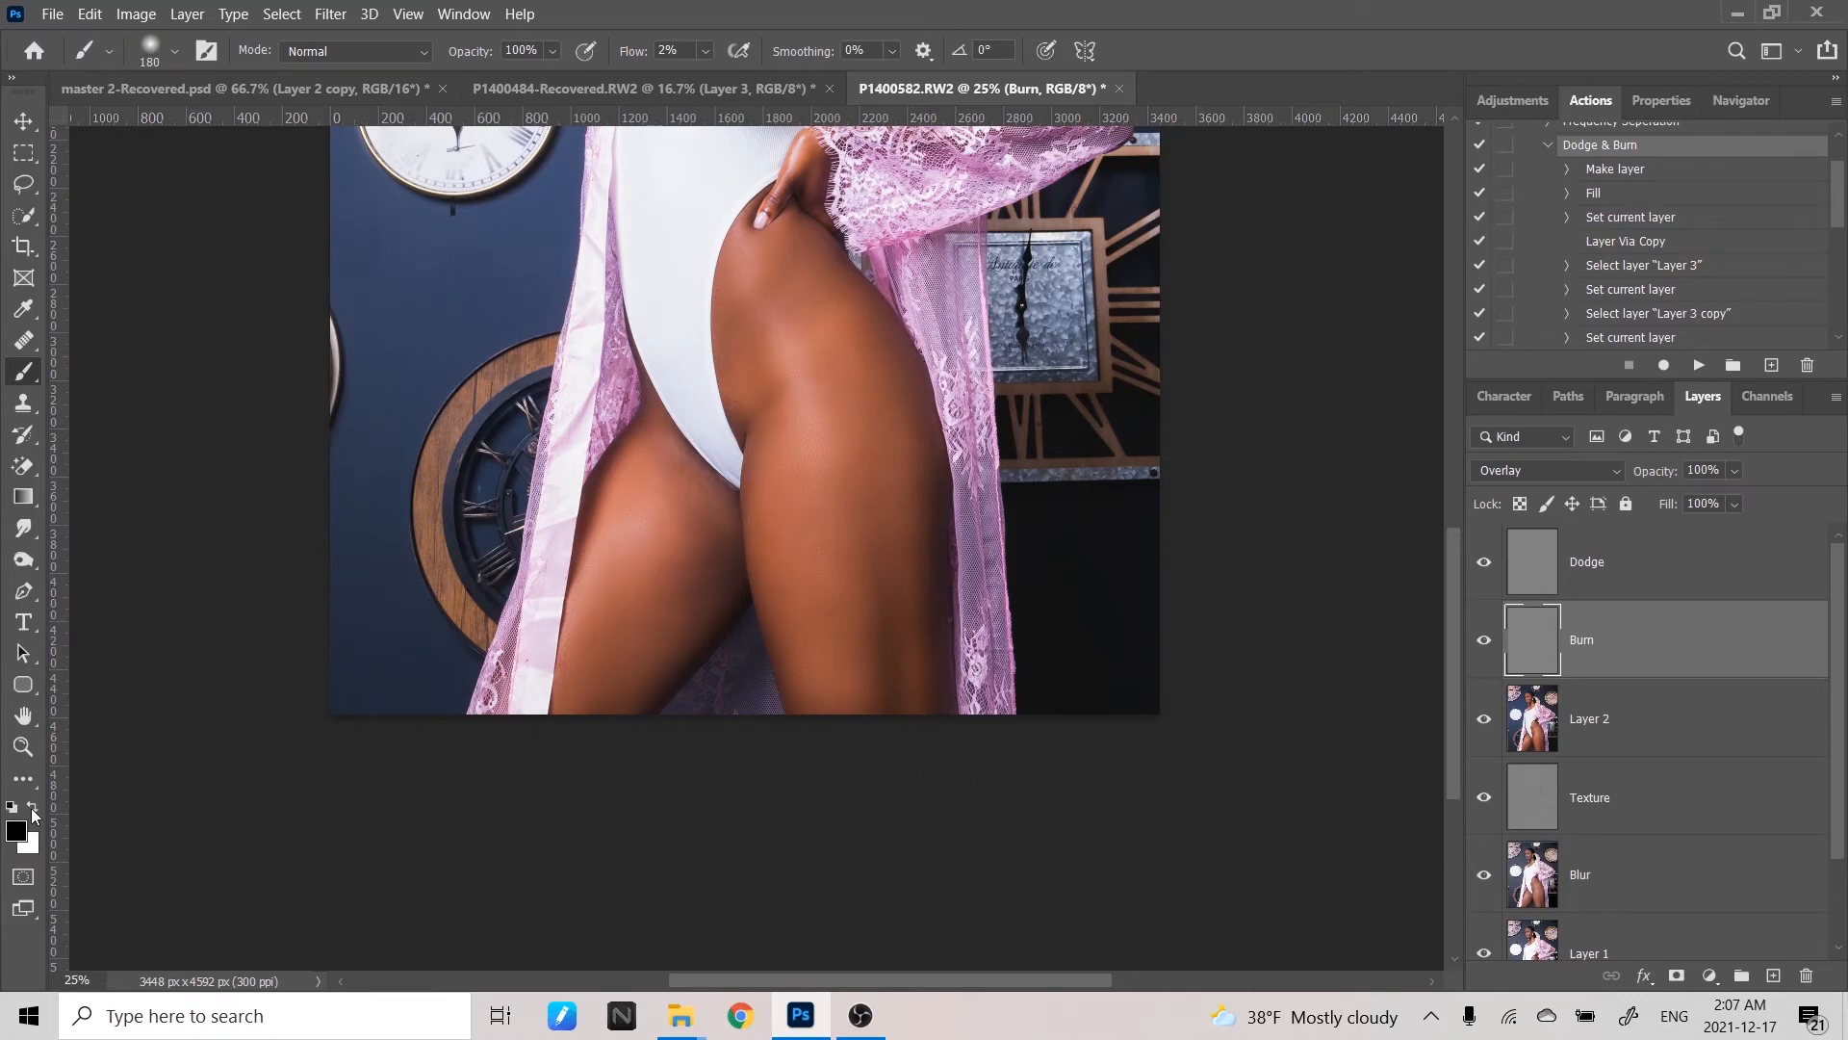
click(33, 811)
click(33, 814)
- Darken the shadow areas of both thighs on the Burn layer with a soft brush enlarged to 295 px
key(space)
mouse_move(905, 531)
mouse_down()
mouse_move(959, 851)
mouse_move(940, 645)
mouse_move(984, 497)
mouse_up()
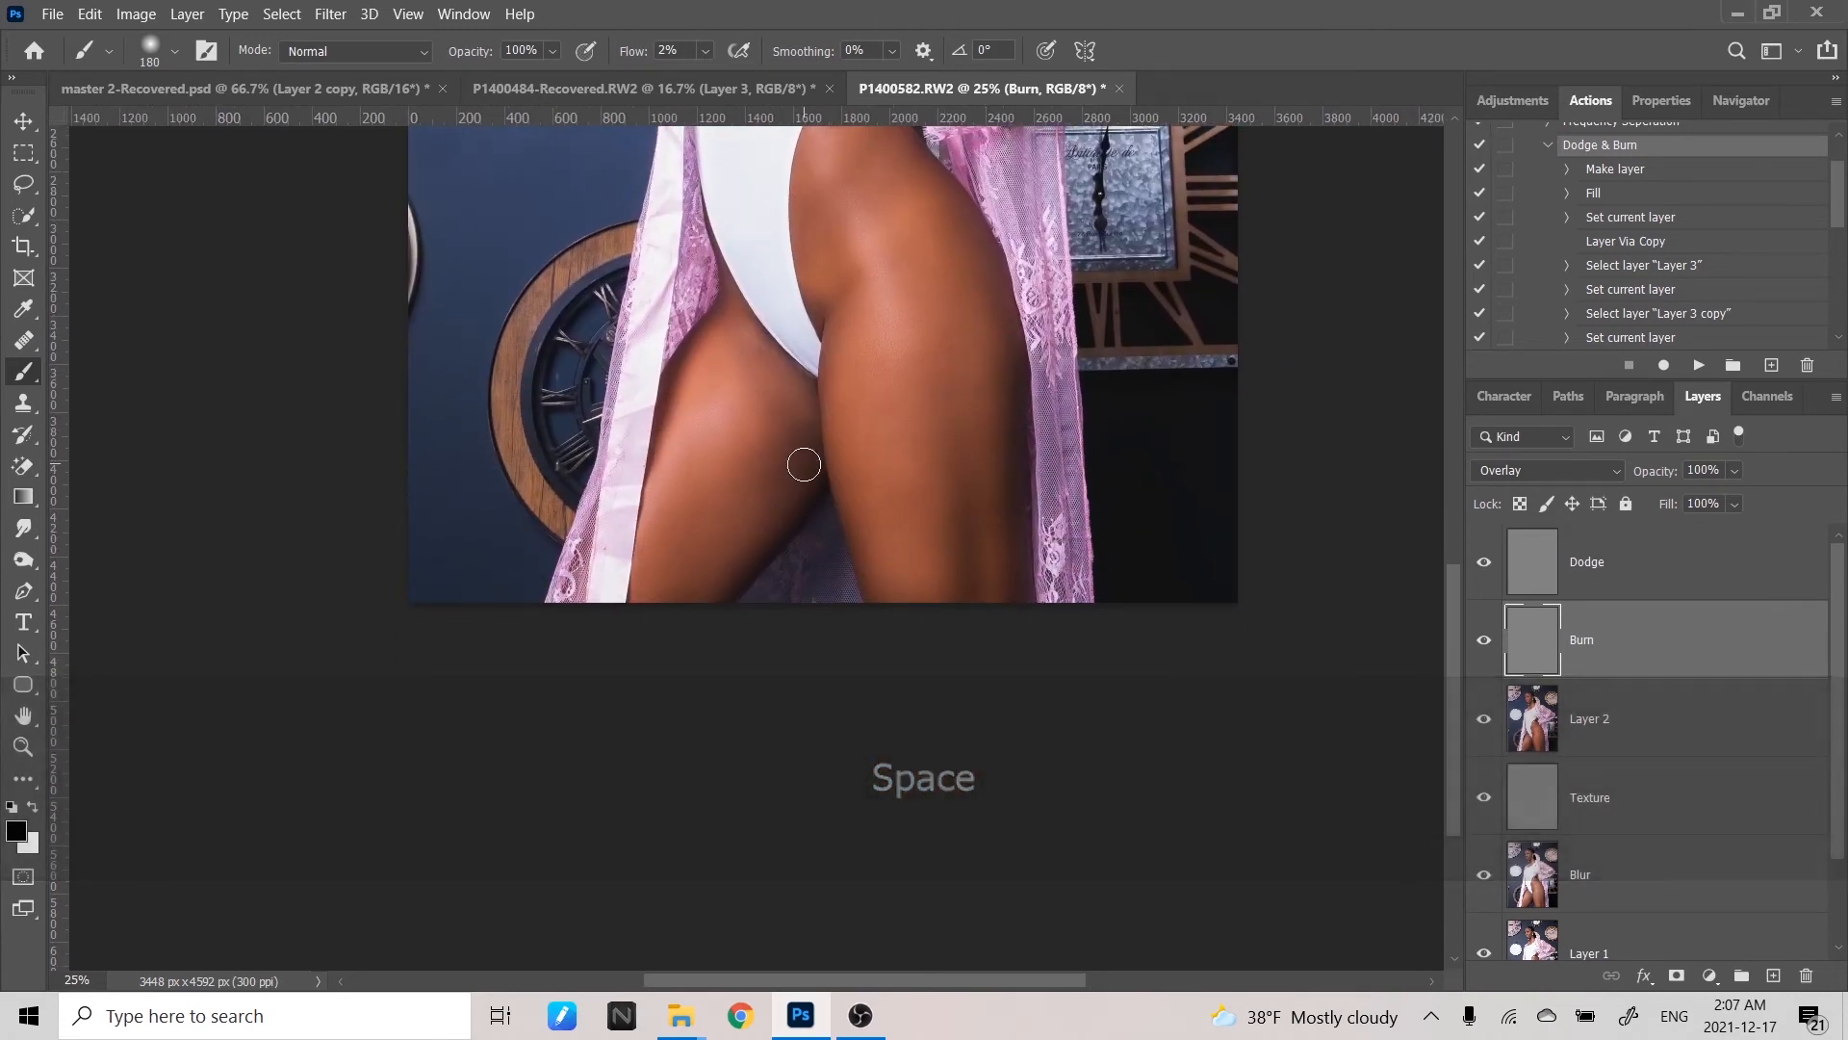
key(ctrl+equal)
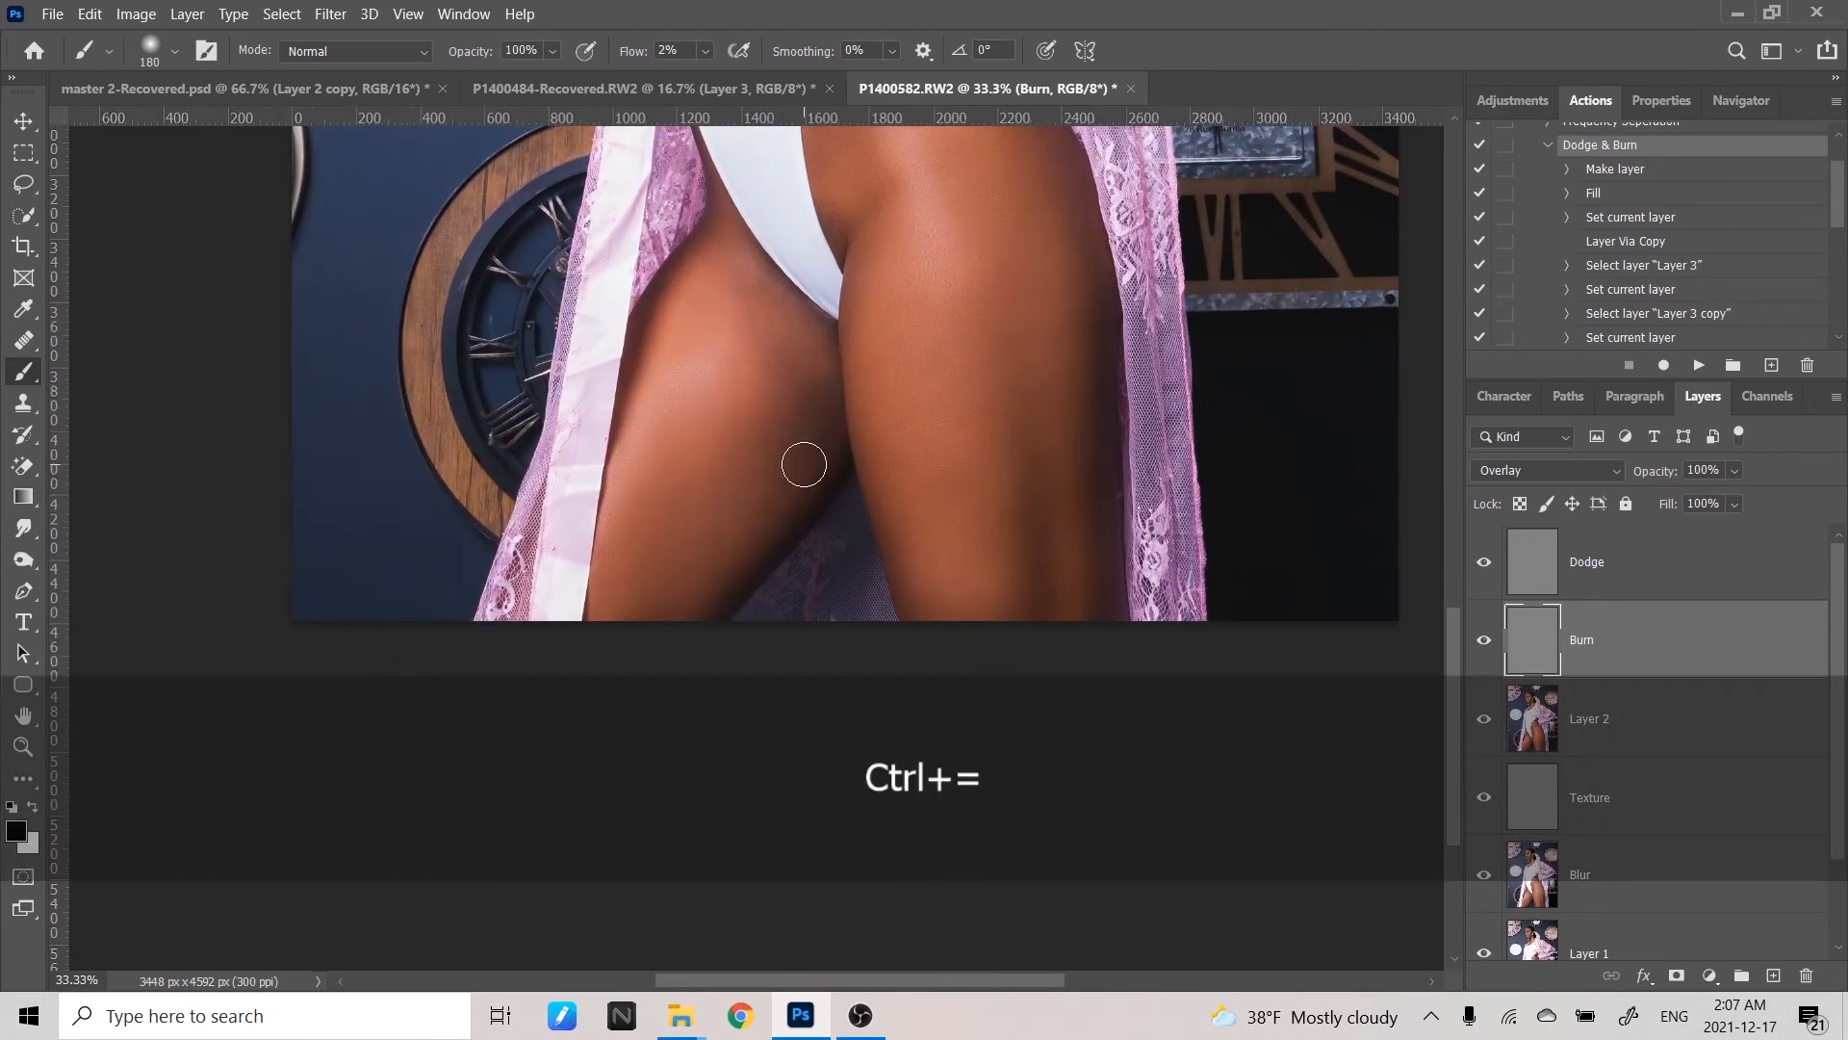
key(ctrl+equal)
scroll(982, 495, down, 3)
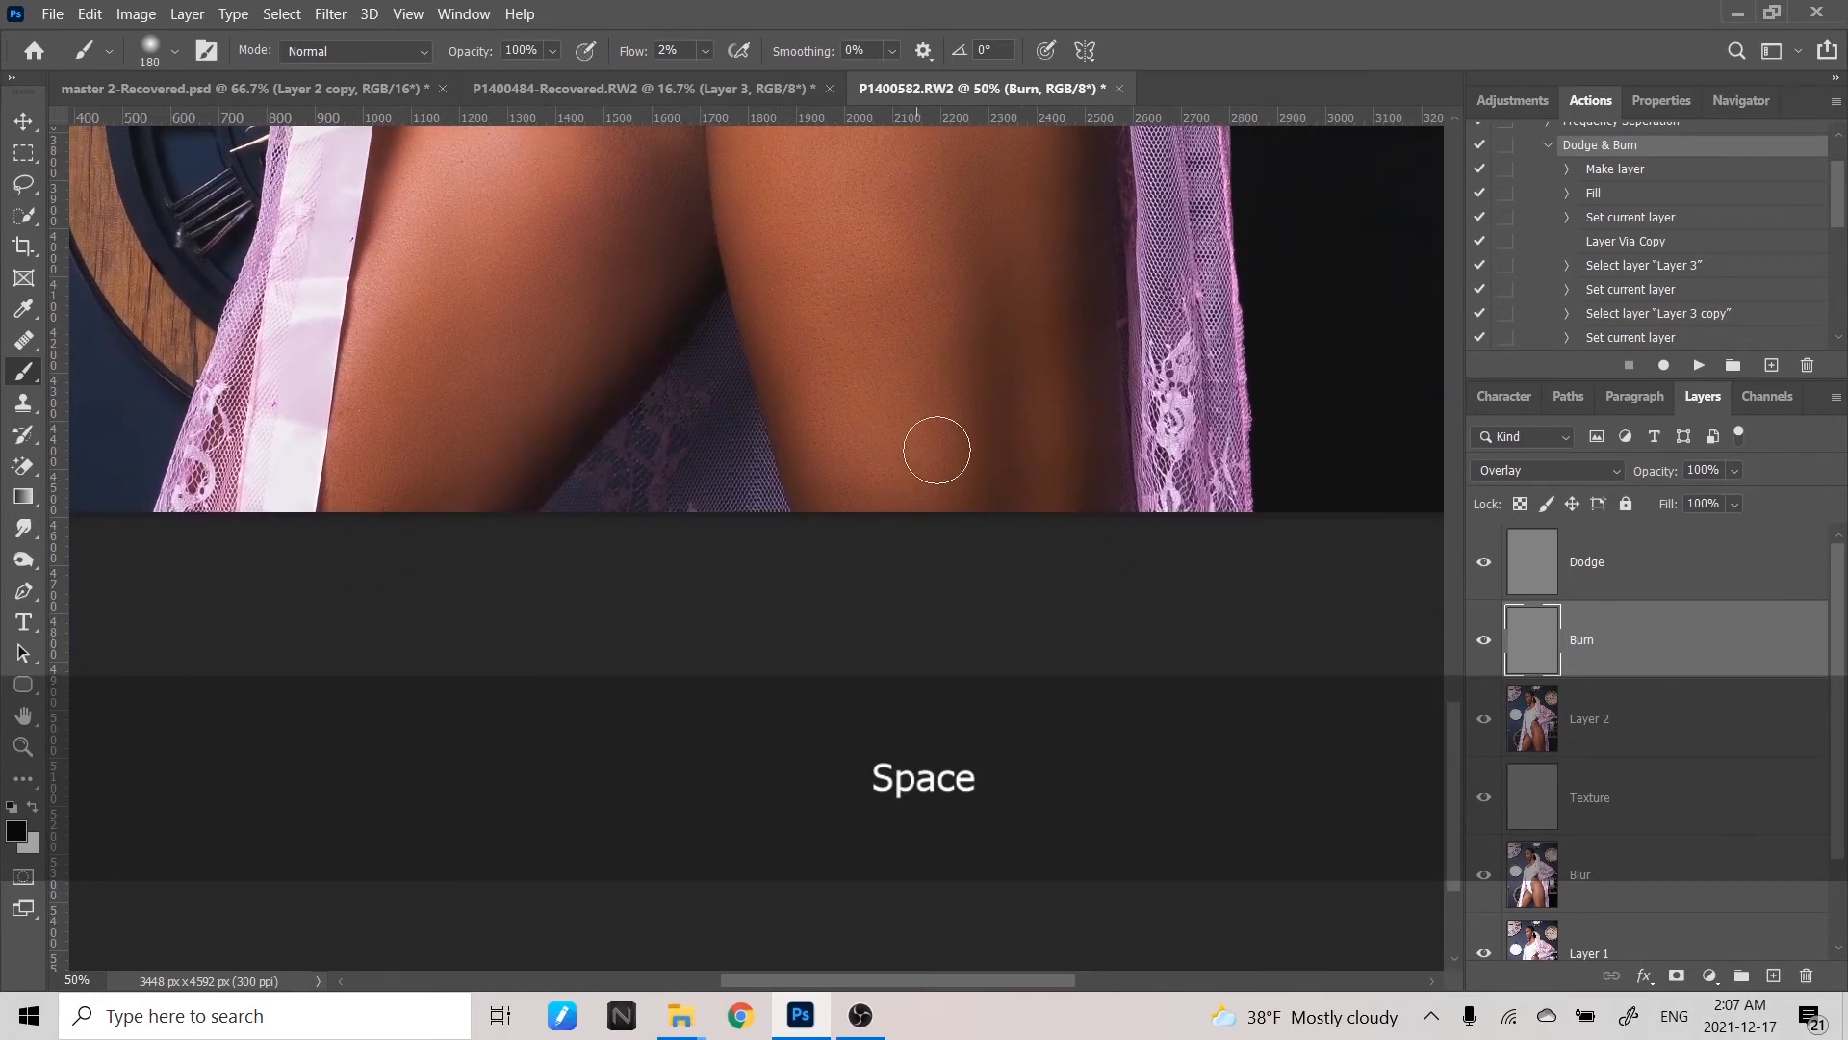
mouse_move(999, 342)
mouse_down()
mouse_move(1054, 342)
mouse_move(1048, 447)
mouse_up()
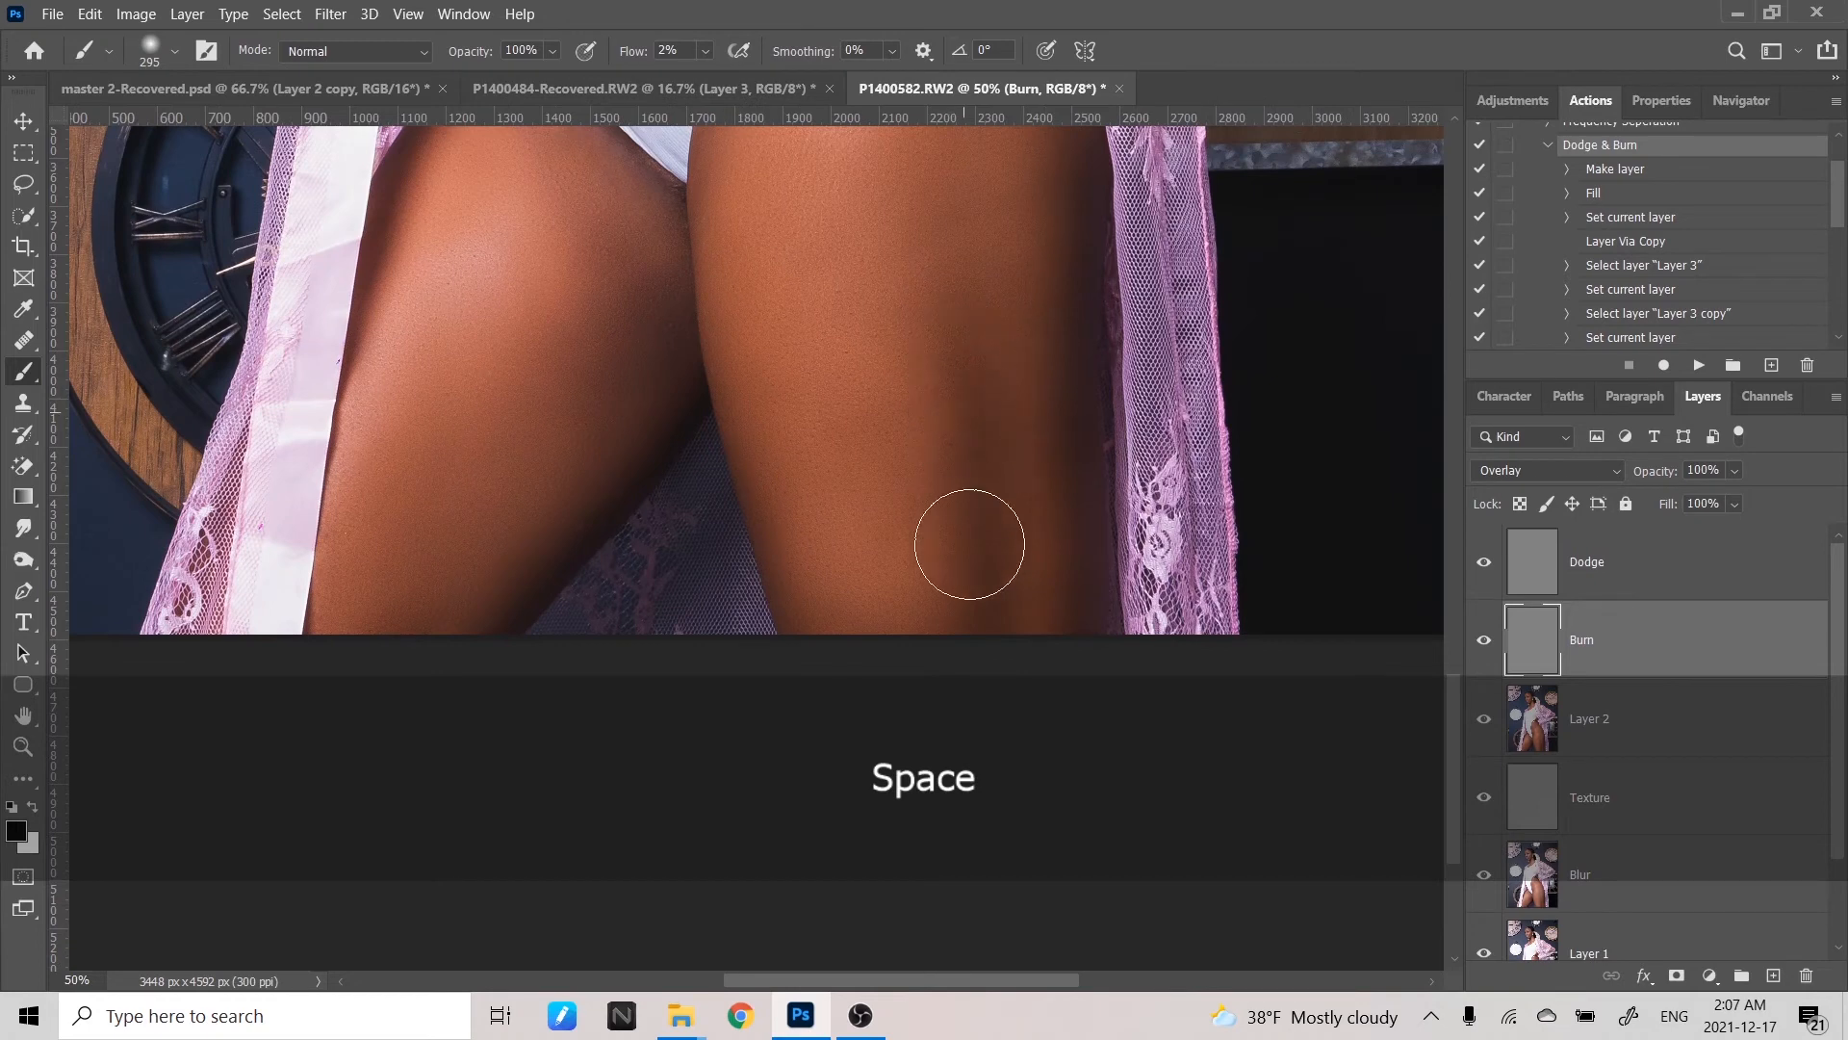
drag(1002, 314, 991, 532)
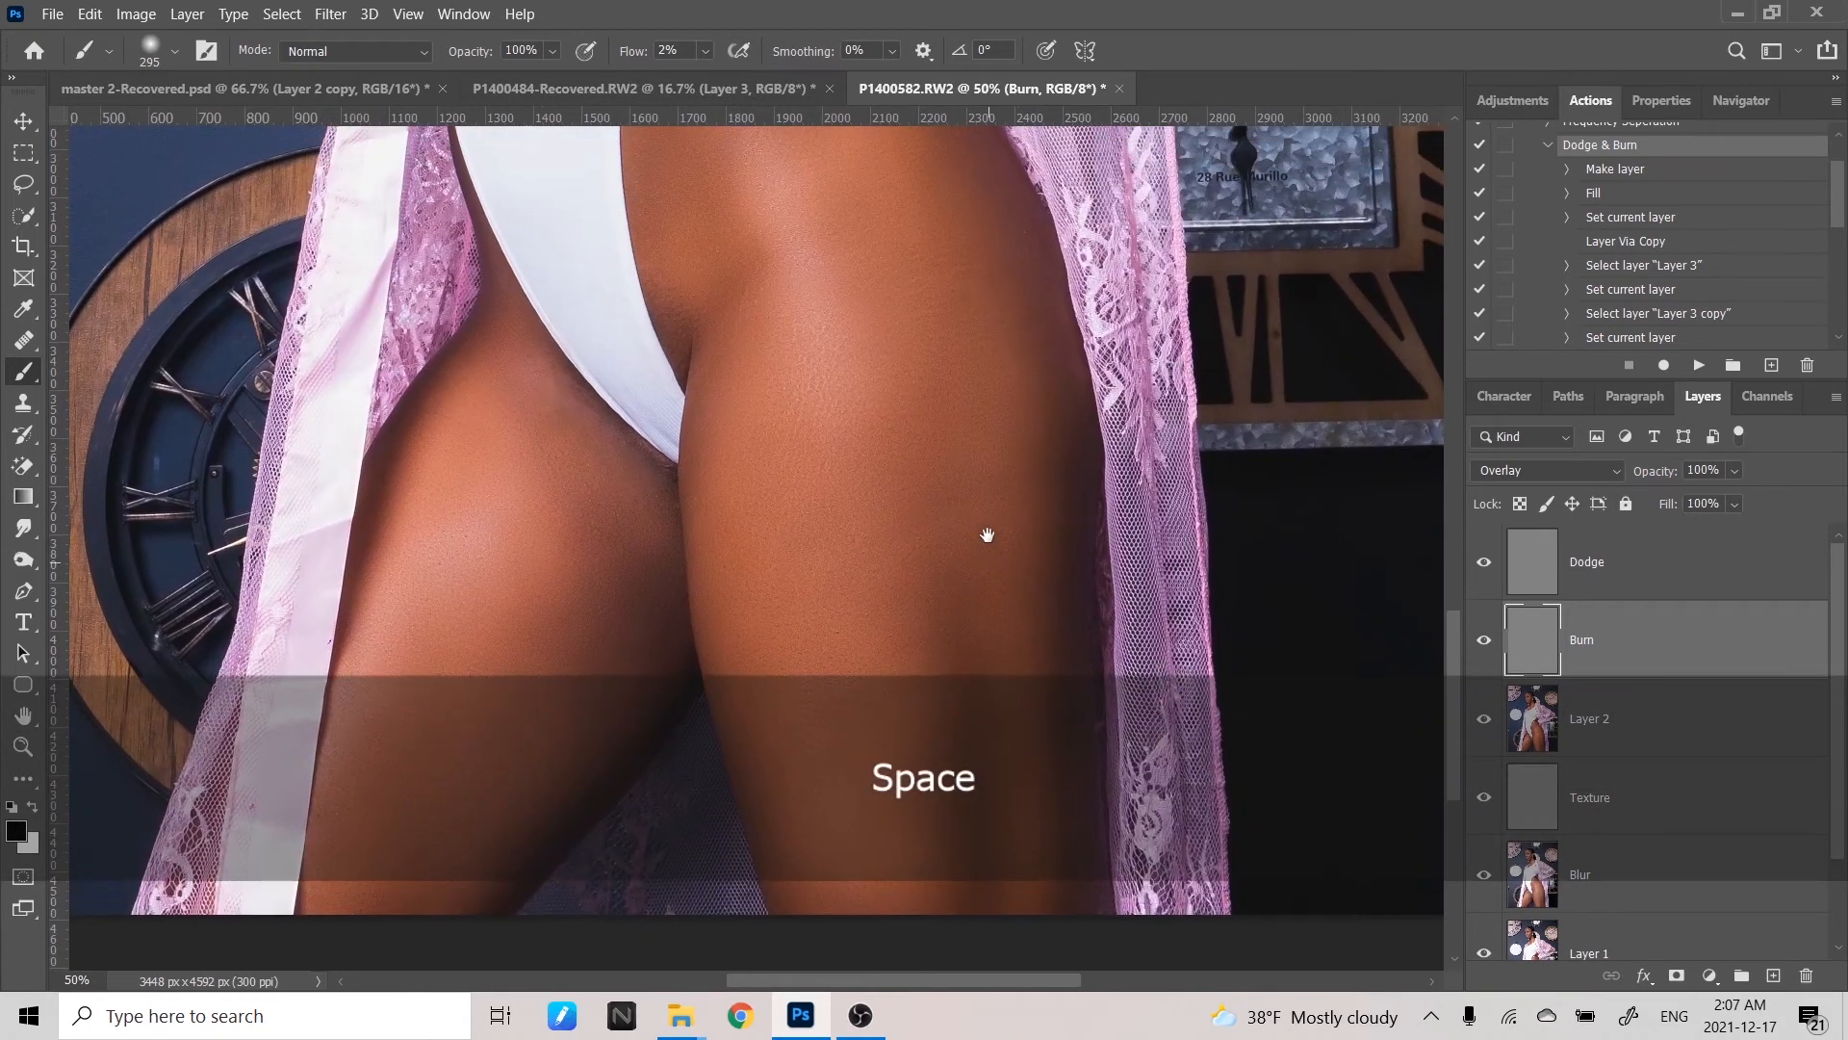
drag(1025, 216, 1055, 519)
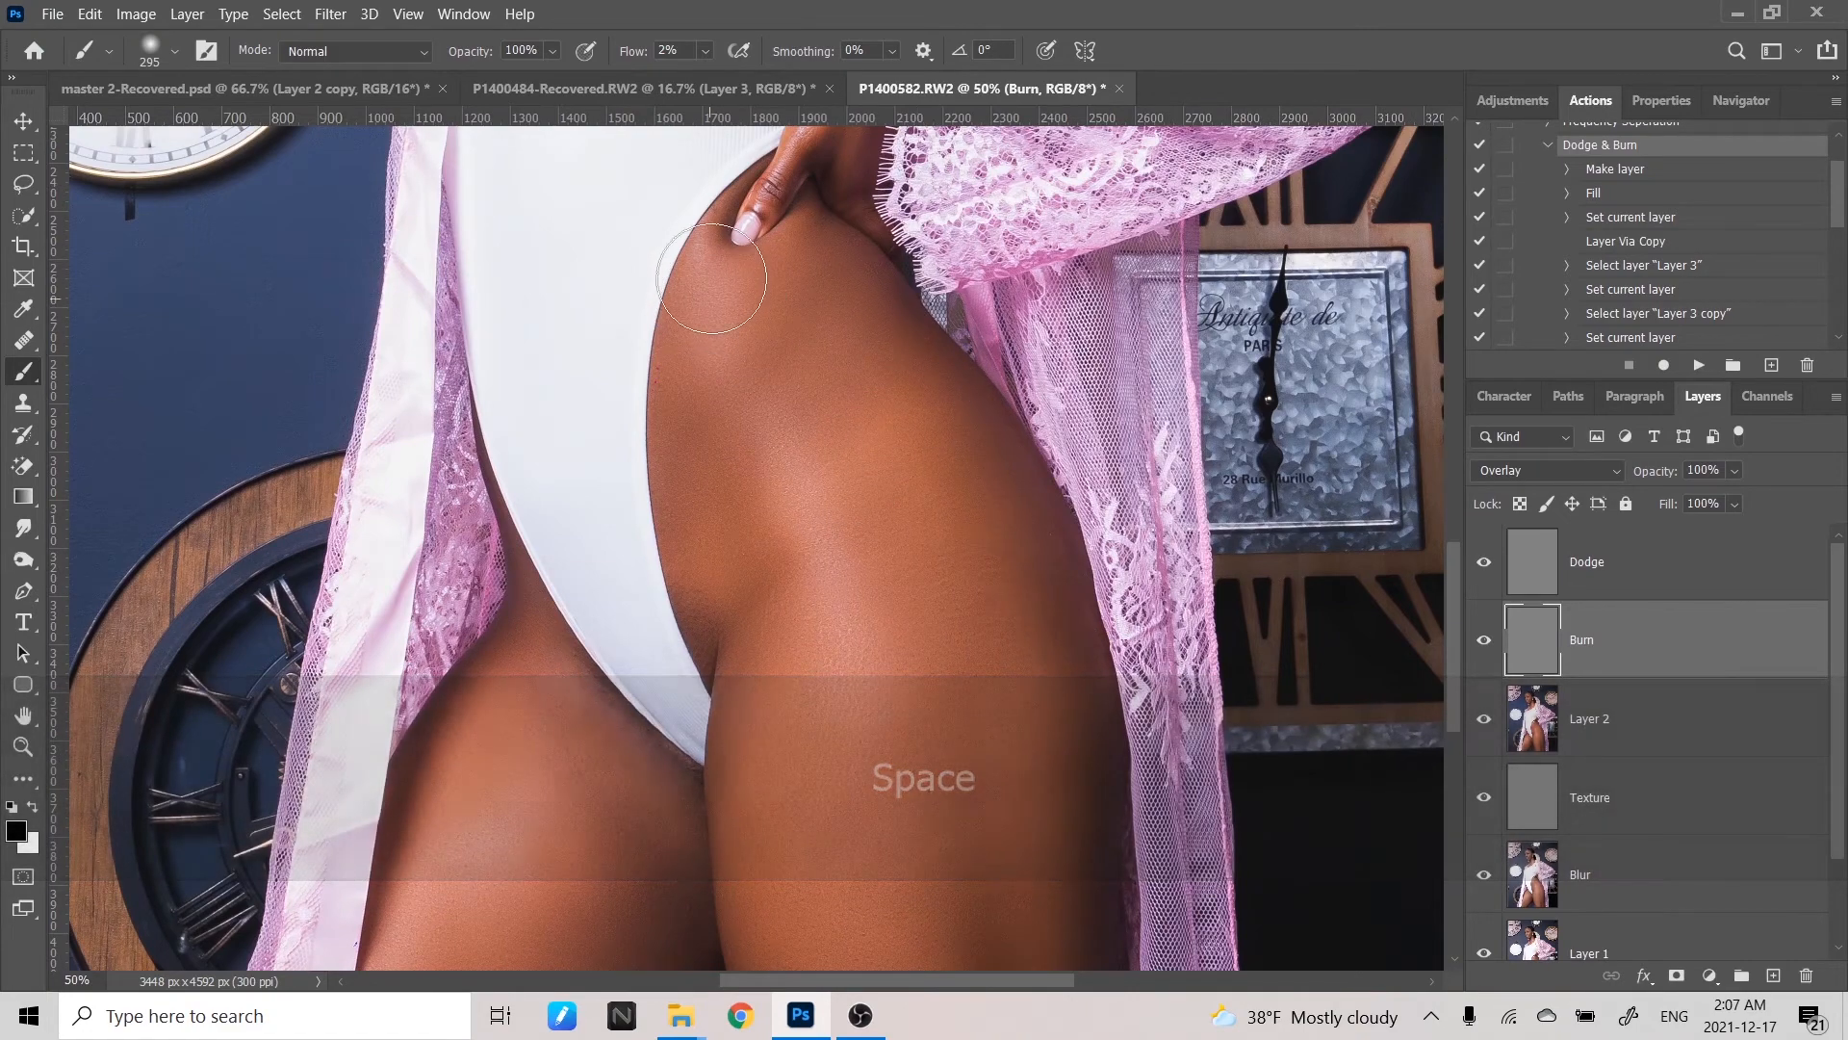
- Burn the shadow contours of the face with smaller brush sizes of 39, 53 and 104 px
drag(915, 491, 905, 881)
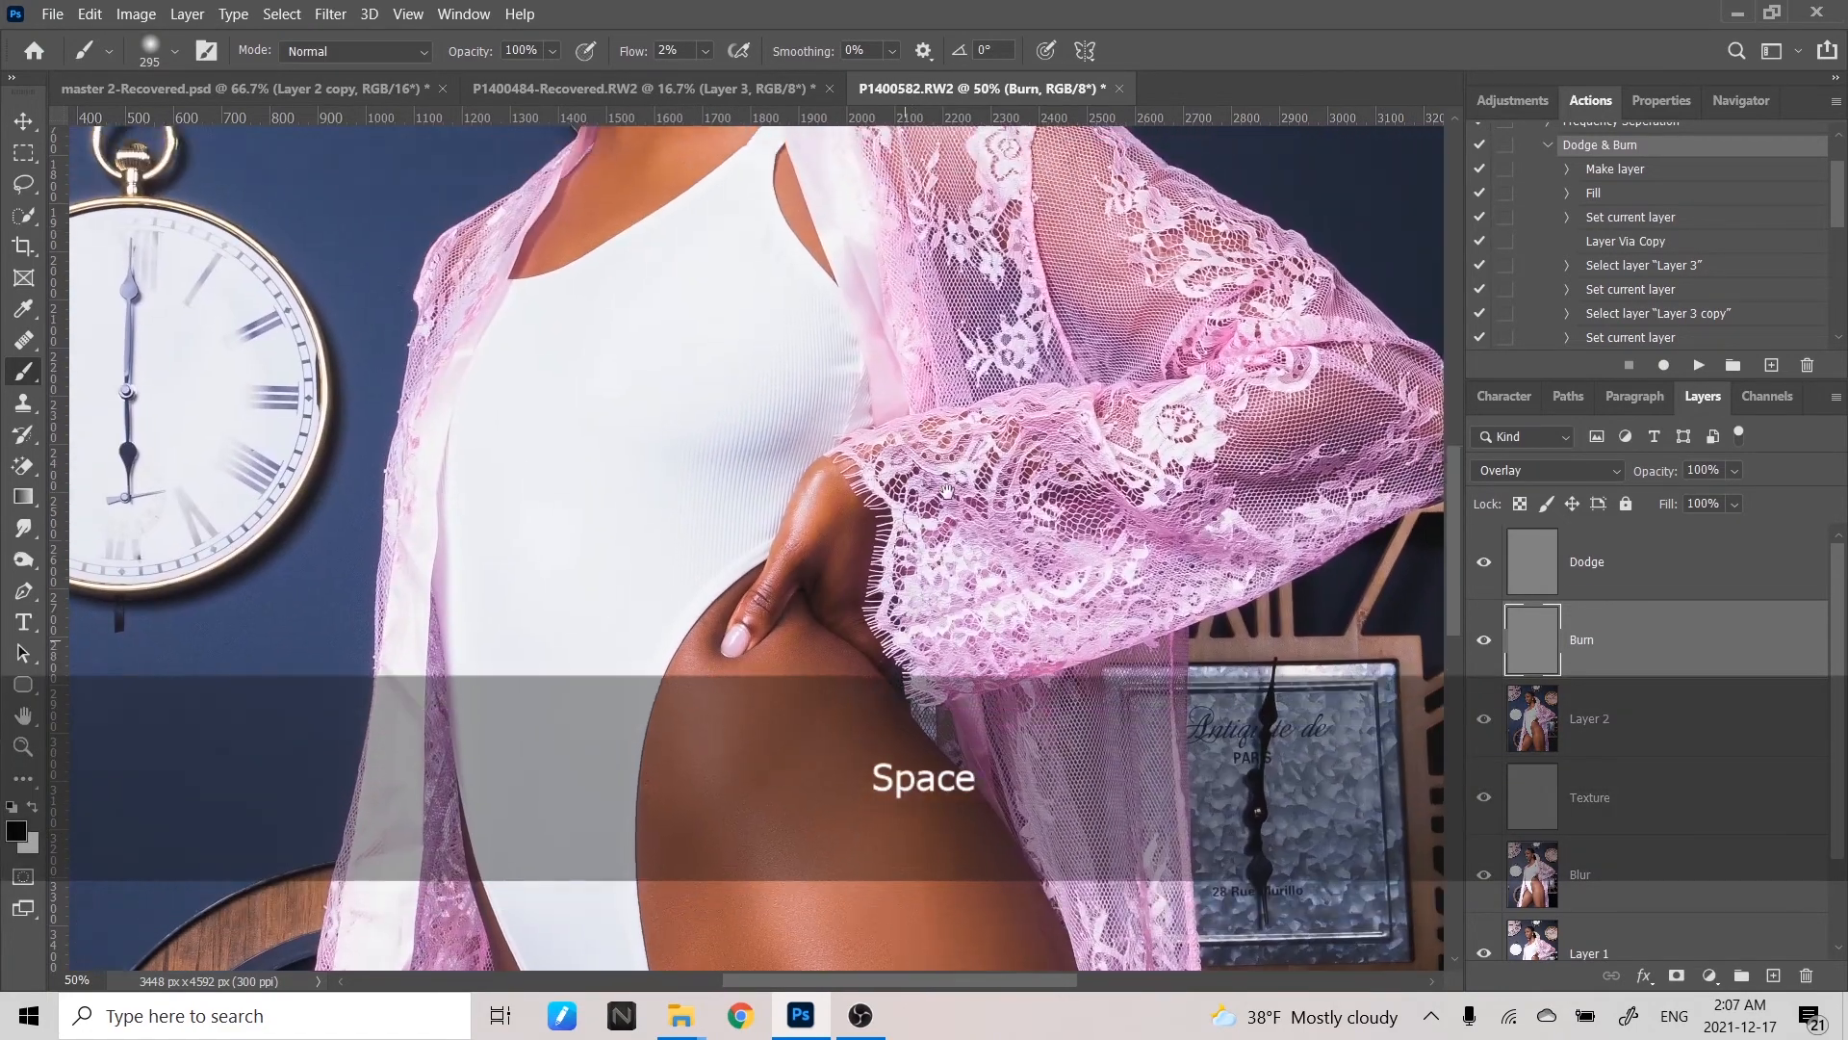
drag(963, 289, 973, 558)
drag(1107, 385, 1152, 581)
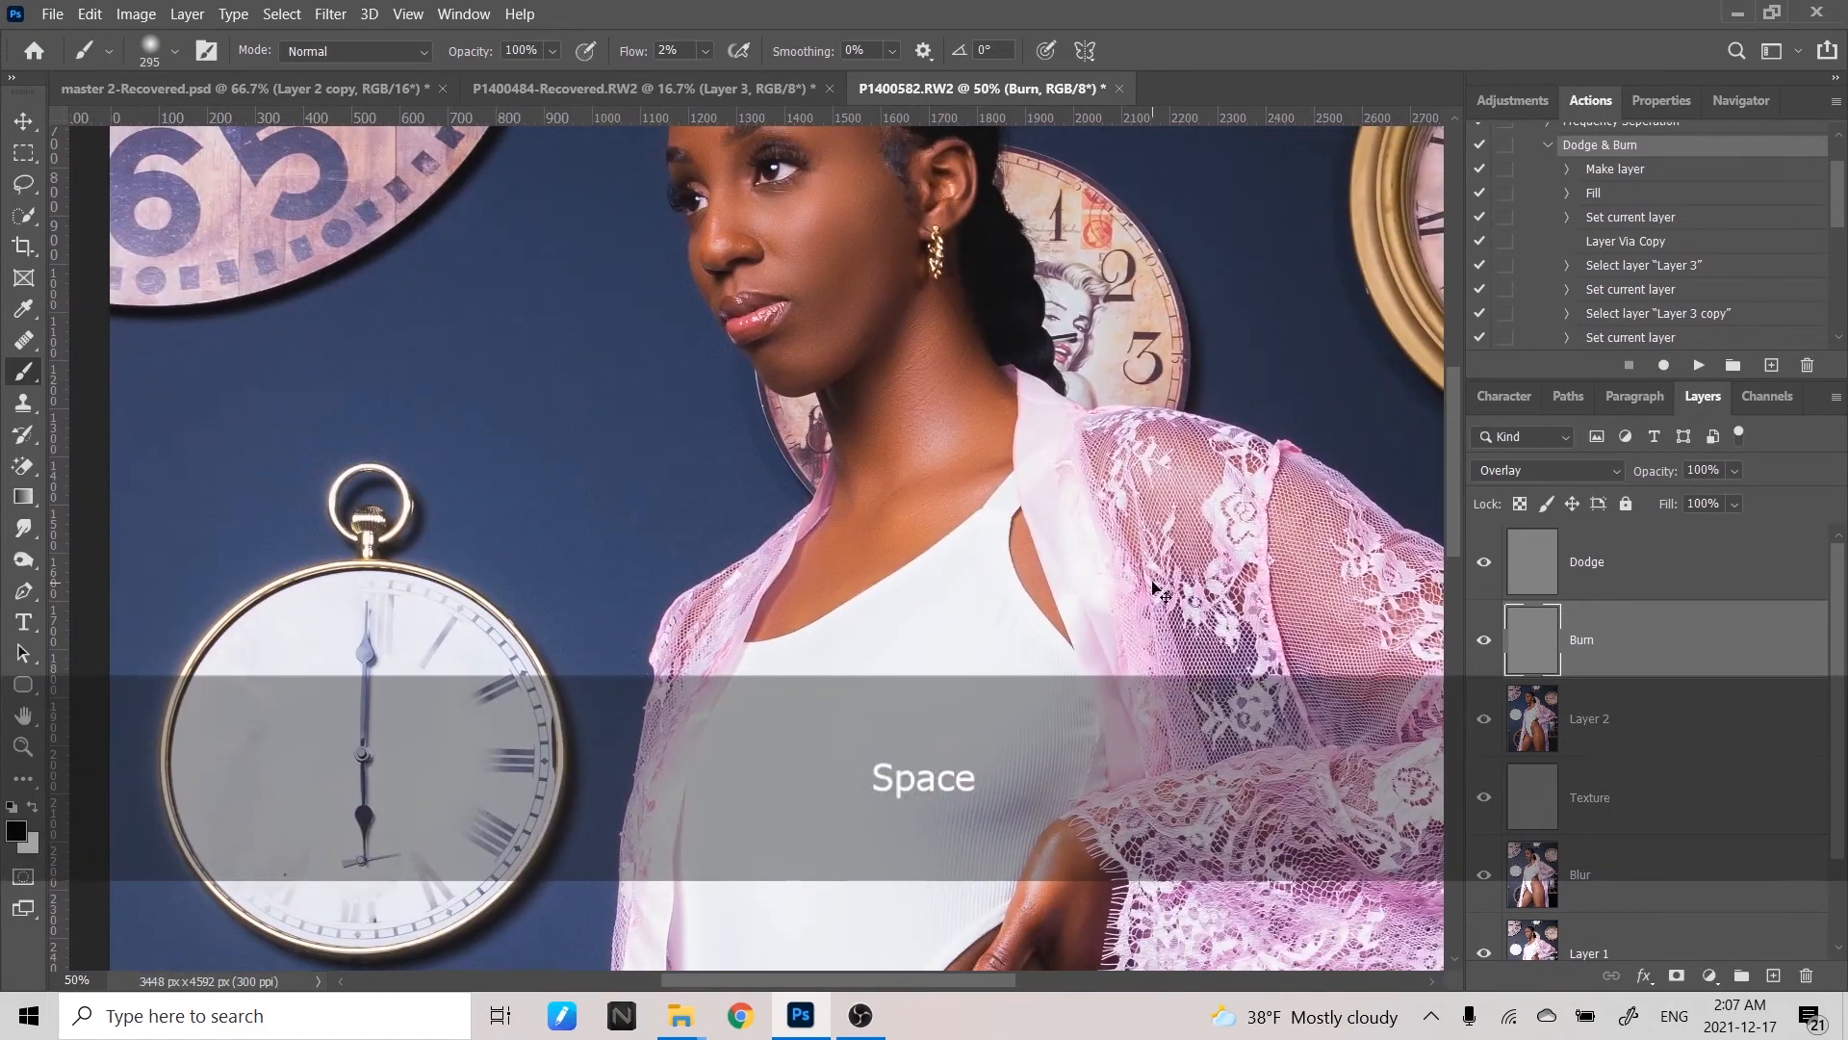
key(ctrl+equal)
drag(858, 384, 916, 667)
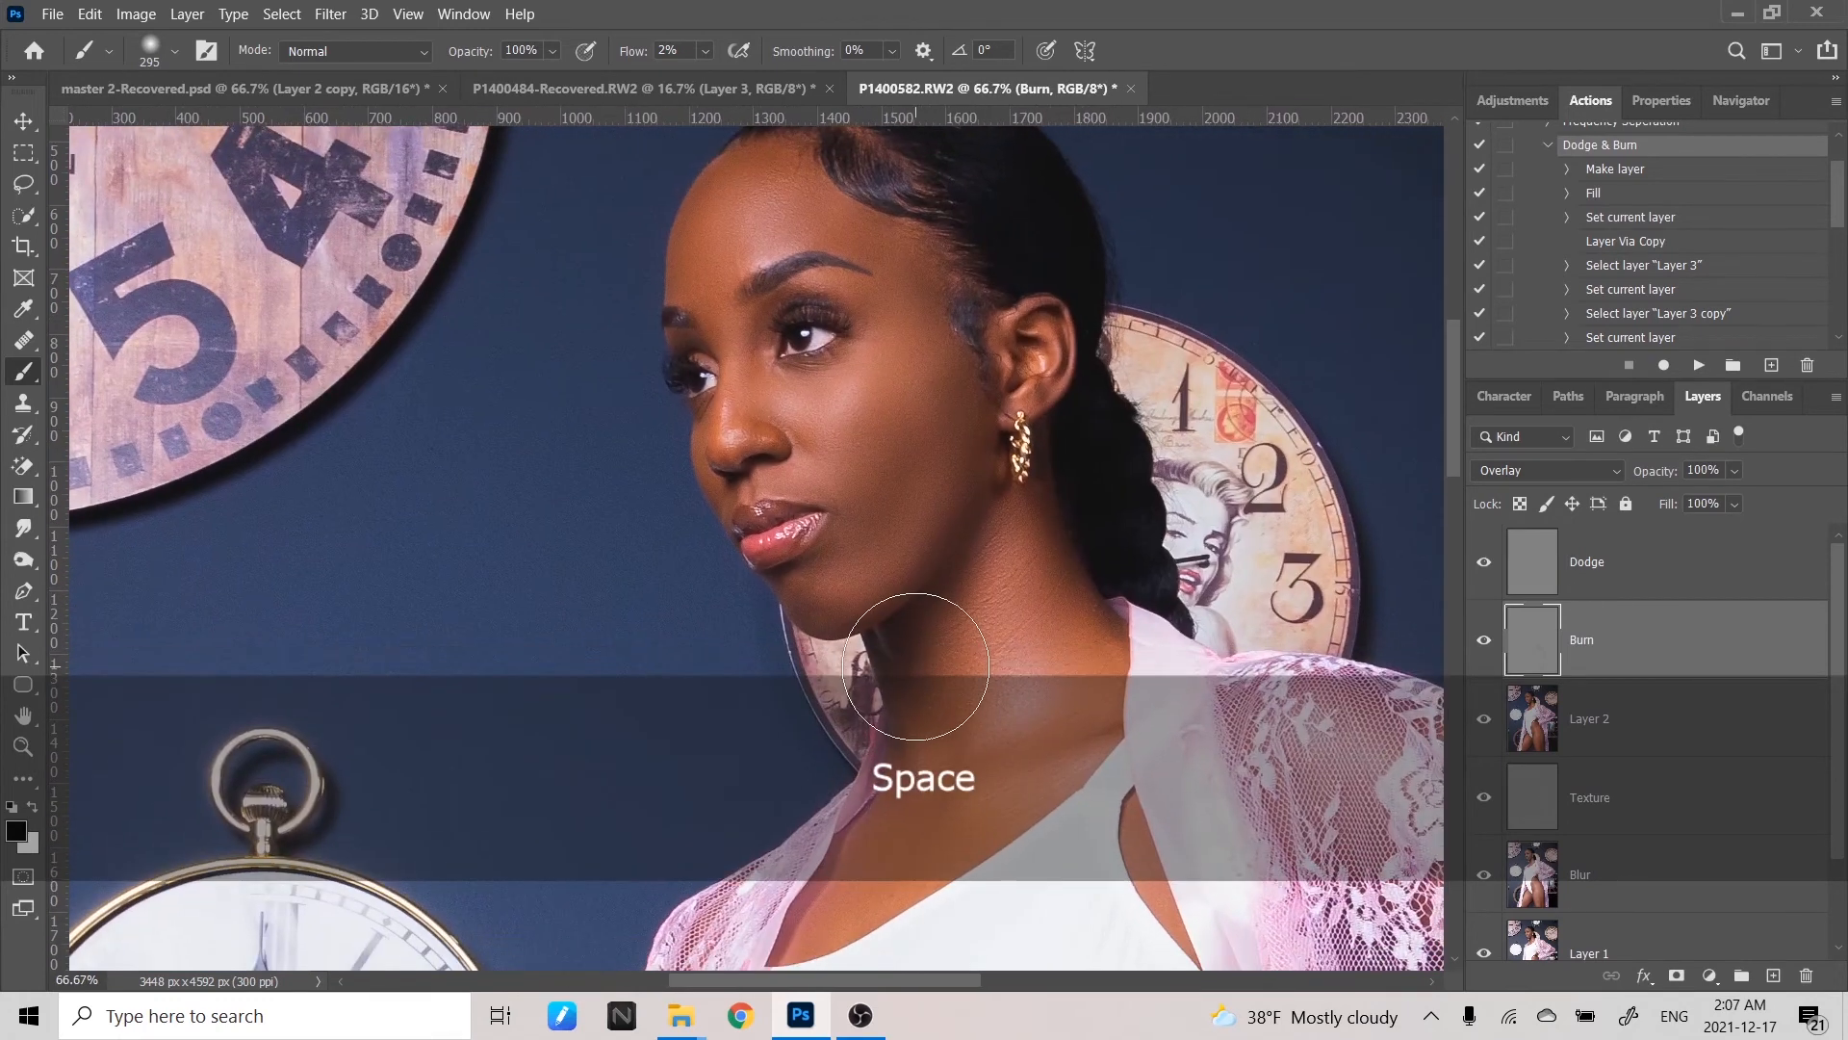
key(ctrl+equal)
drag(908, 504, 894, 718)
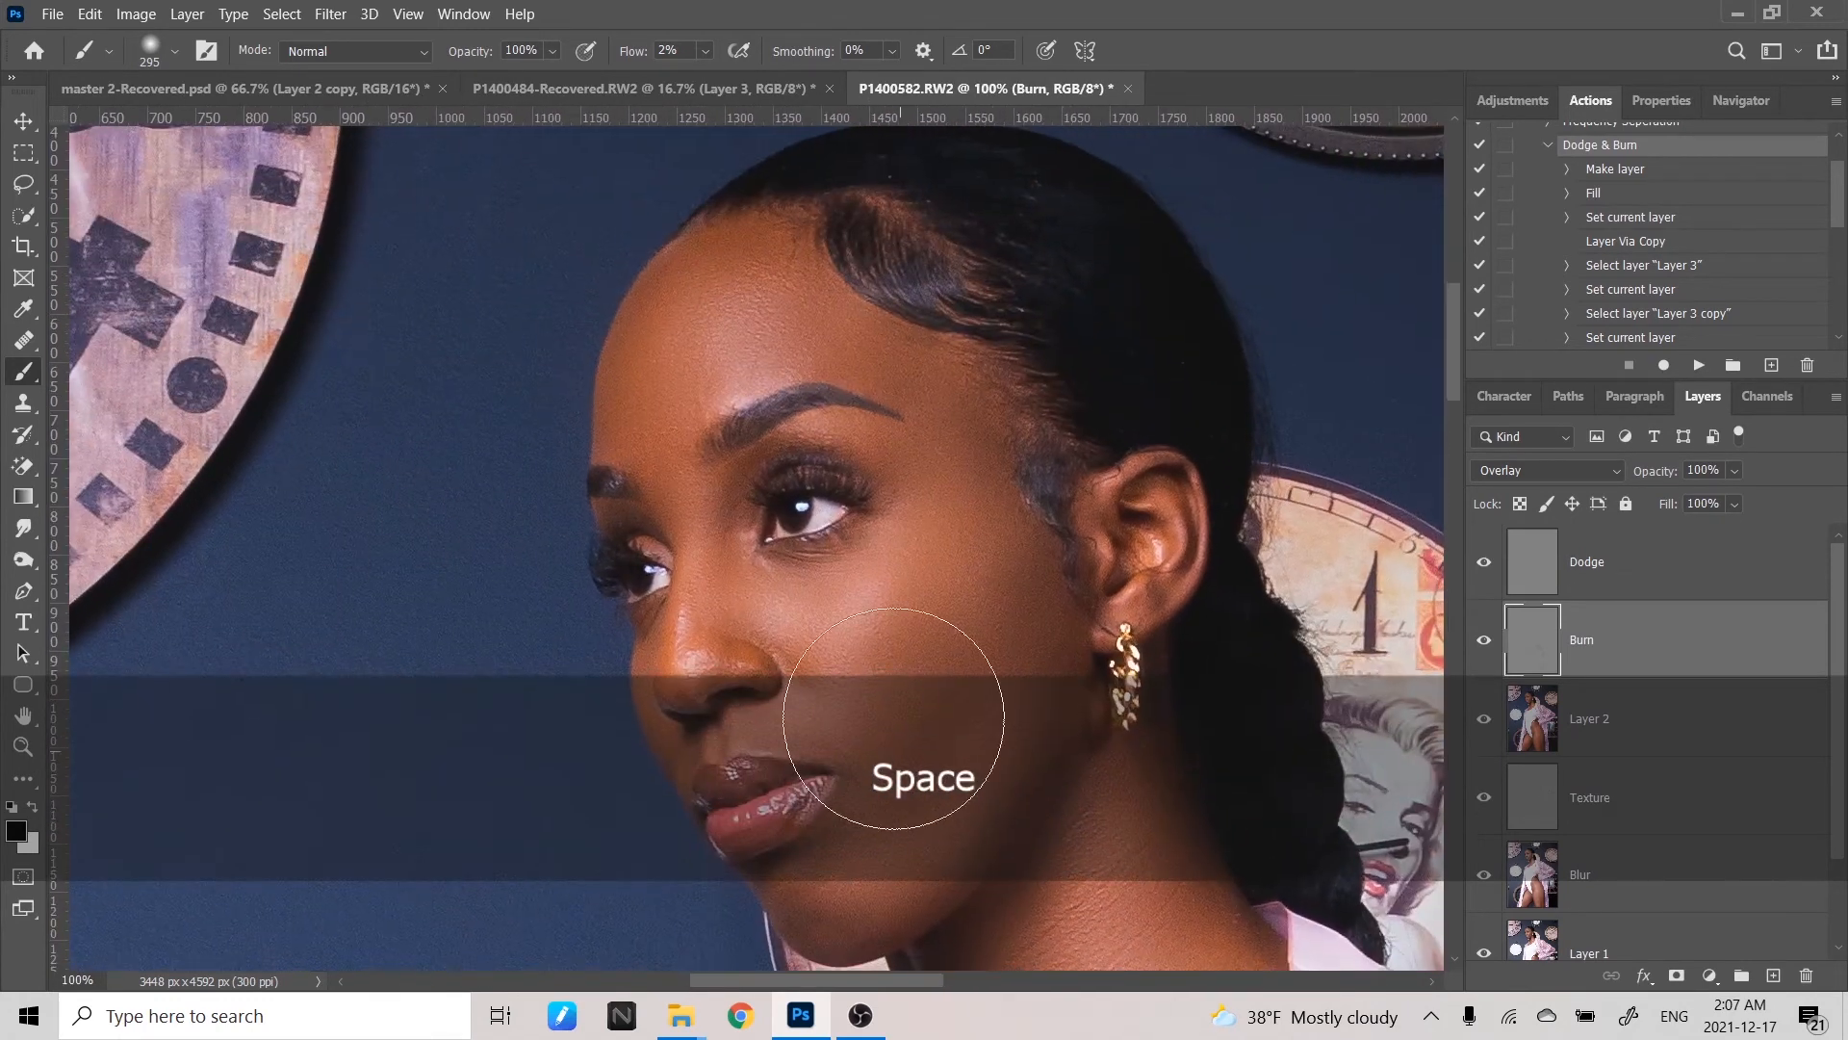
drag(929, 416, 757, 390)
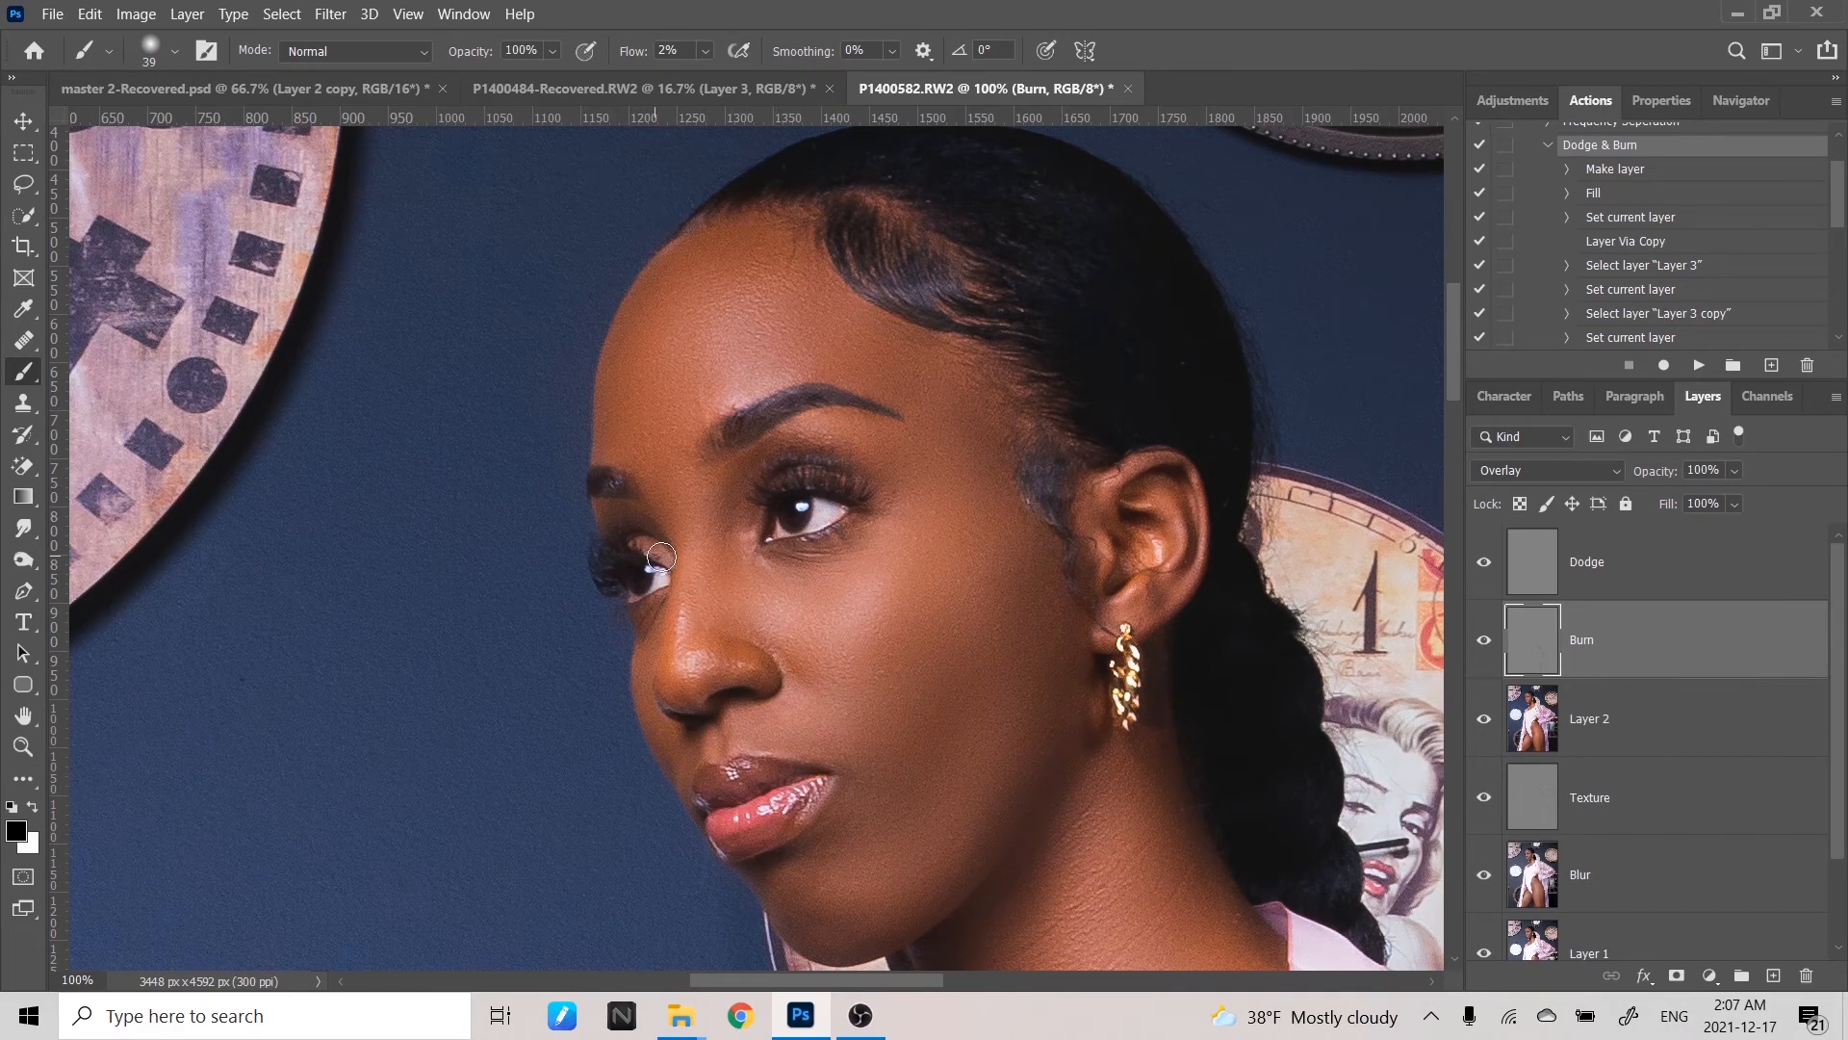
drag(744, 491, 733, 502)
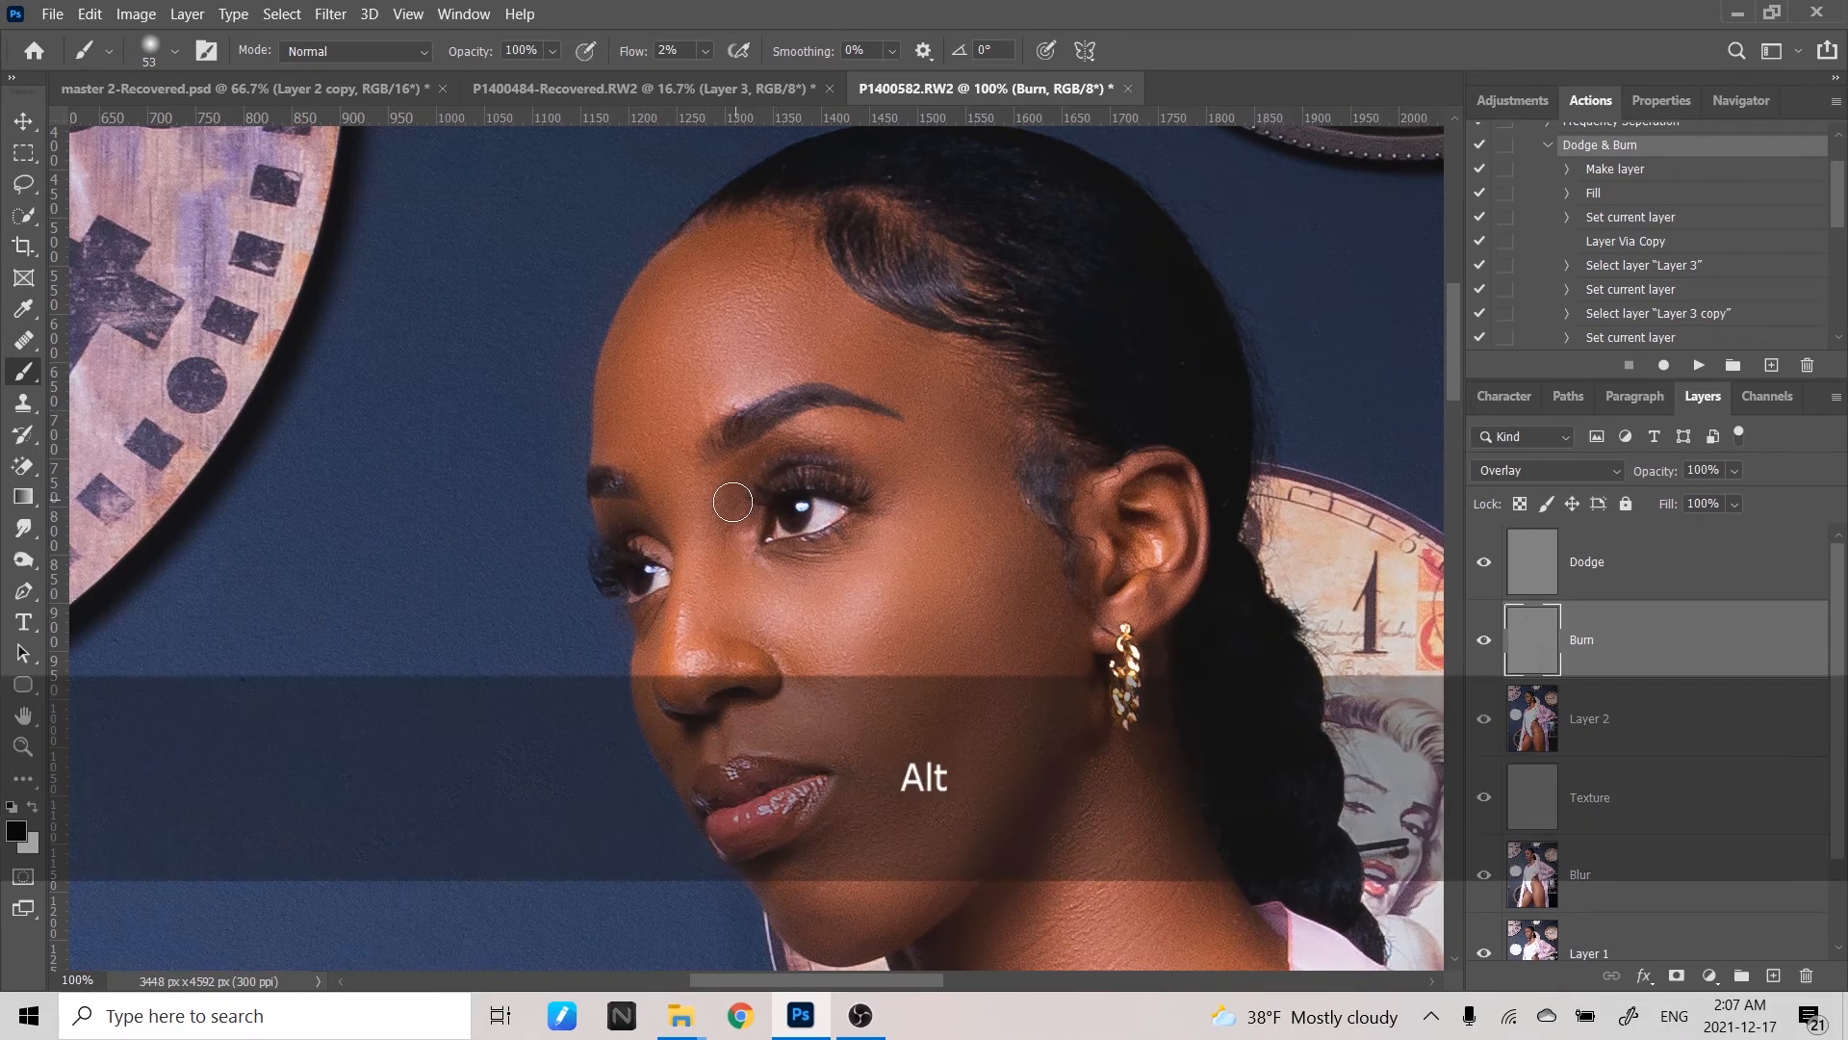
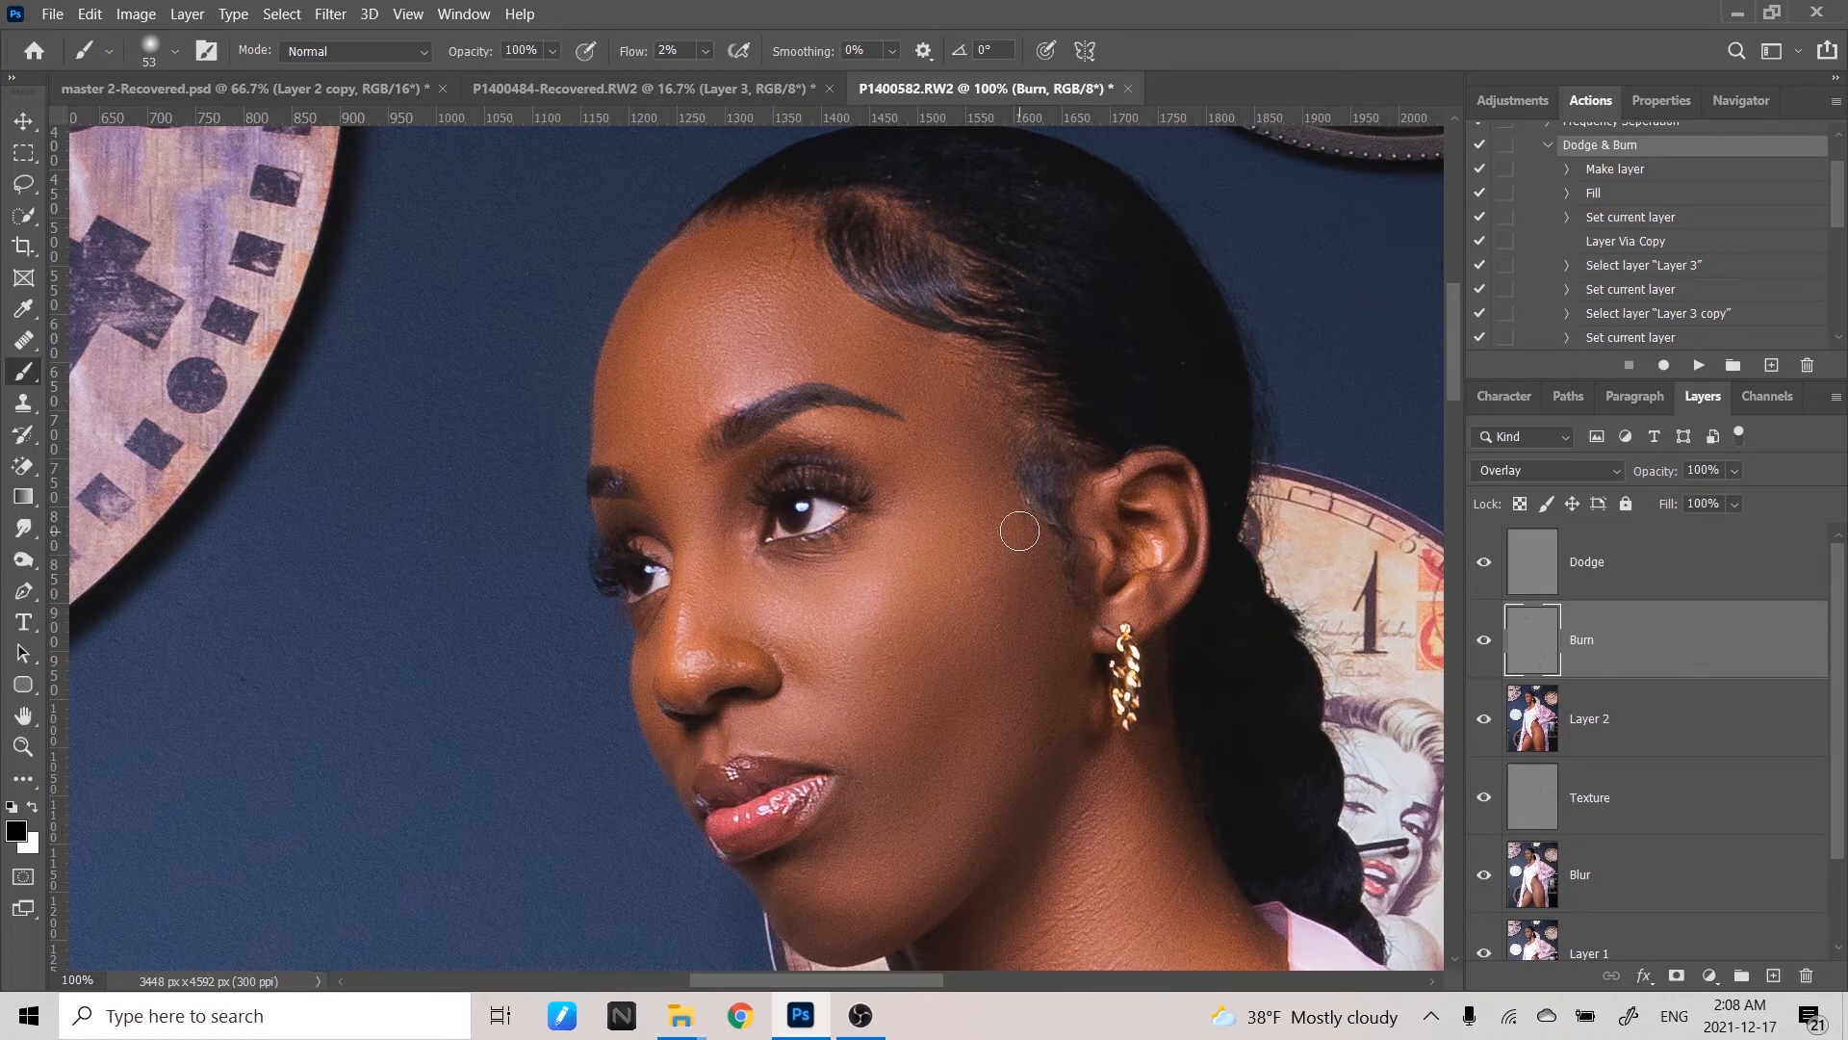
mouse_move(809, 297)
mouse_down()
mouse_move(851, 308)
mouse_move(840, 297)
mouse_up()
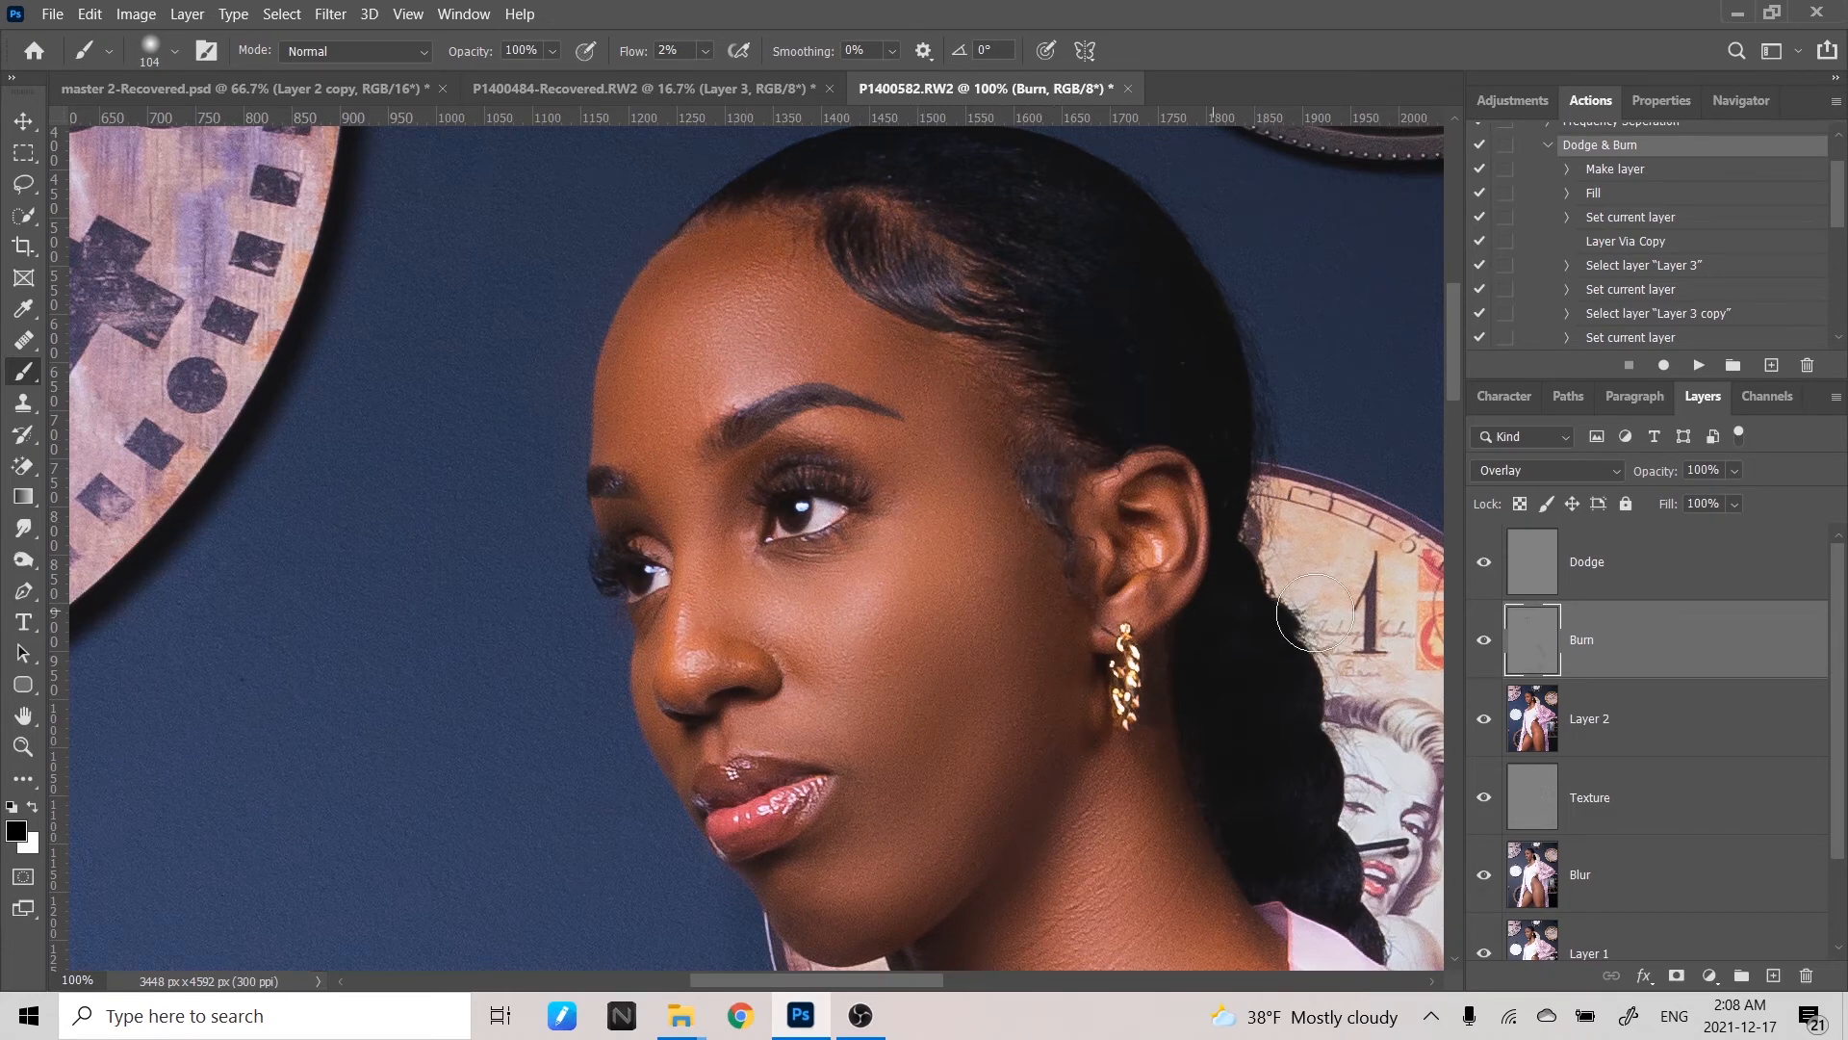
- Toggle the Burn layer's visibility repeatedly to compare the face with and without the burning
click(1488, 643)
click(1489, 643)
click(1489, 643)
click(1491, 641)
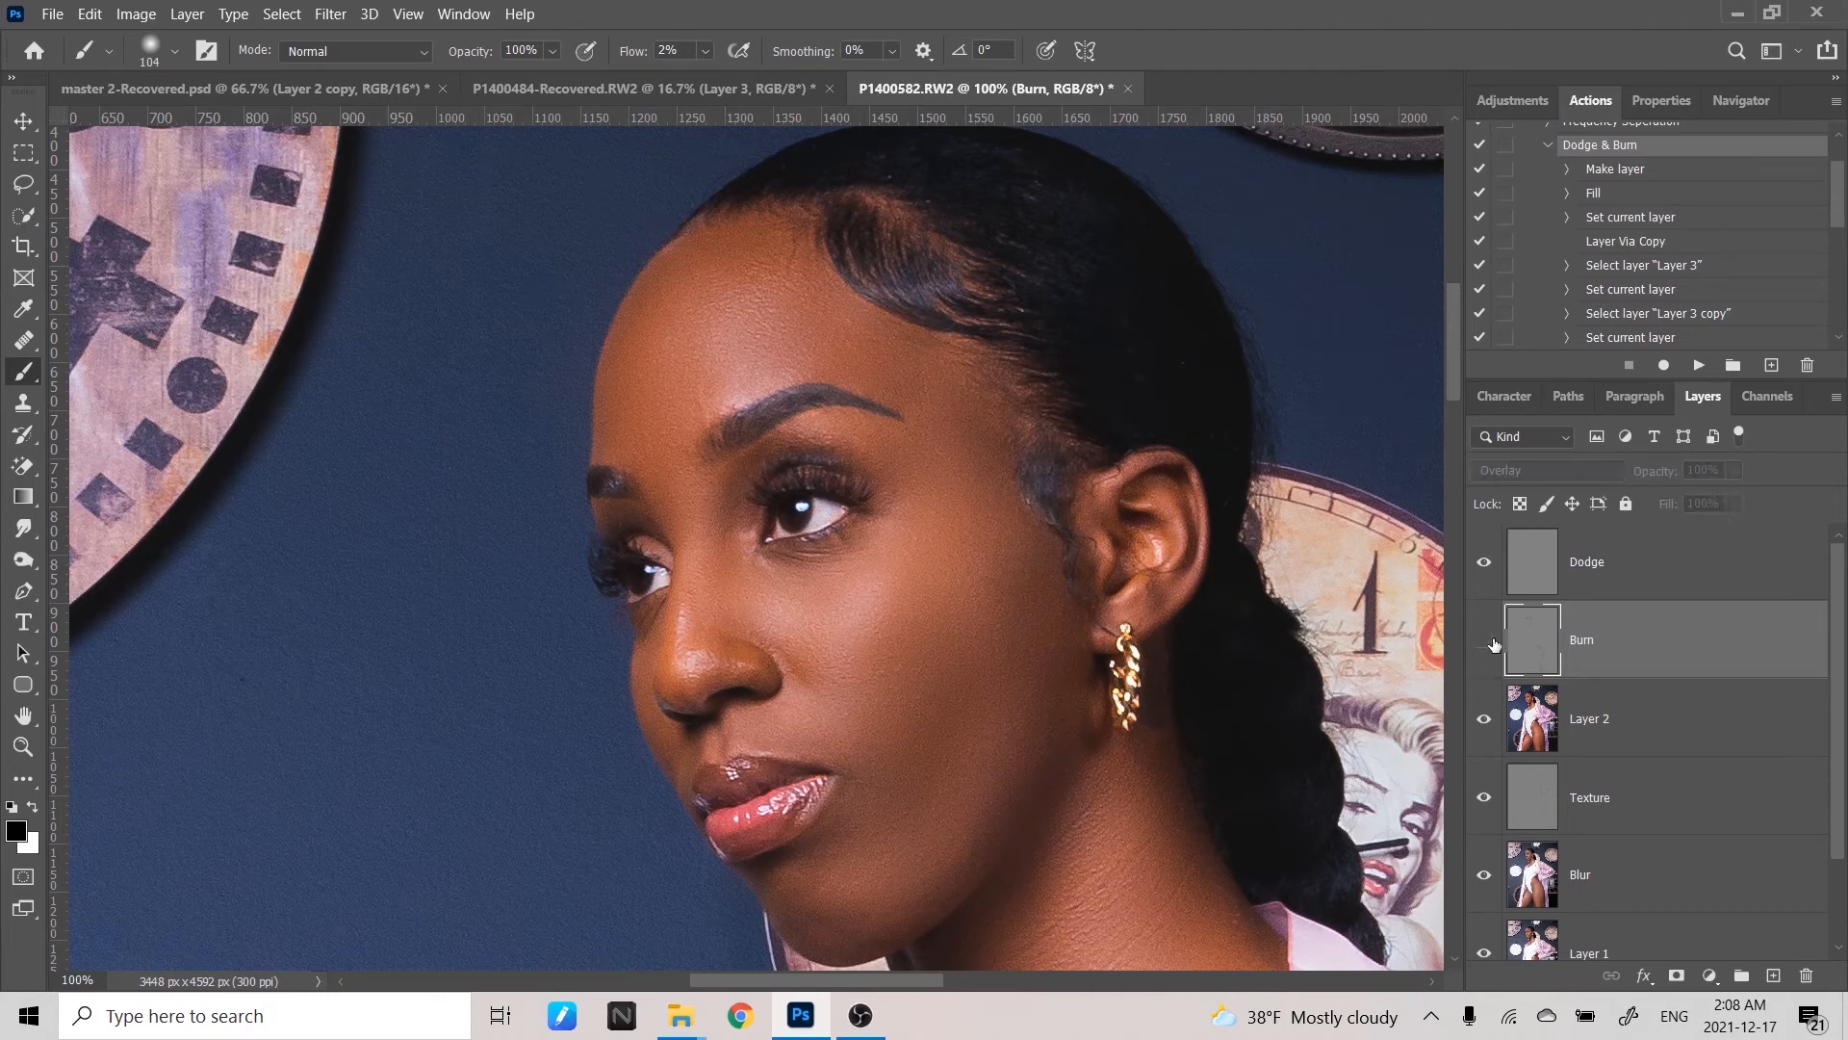
click(1491, 641)
click(1492, 641)
click(1491, 641)
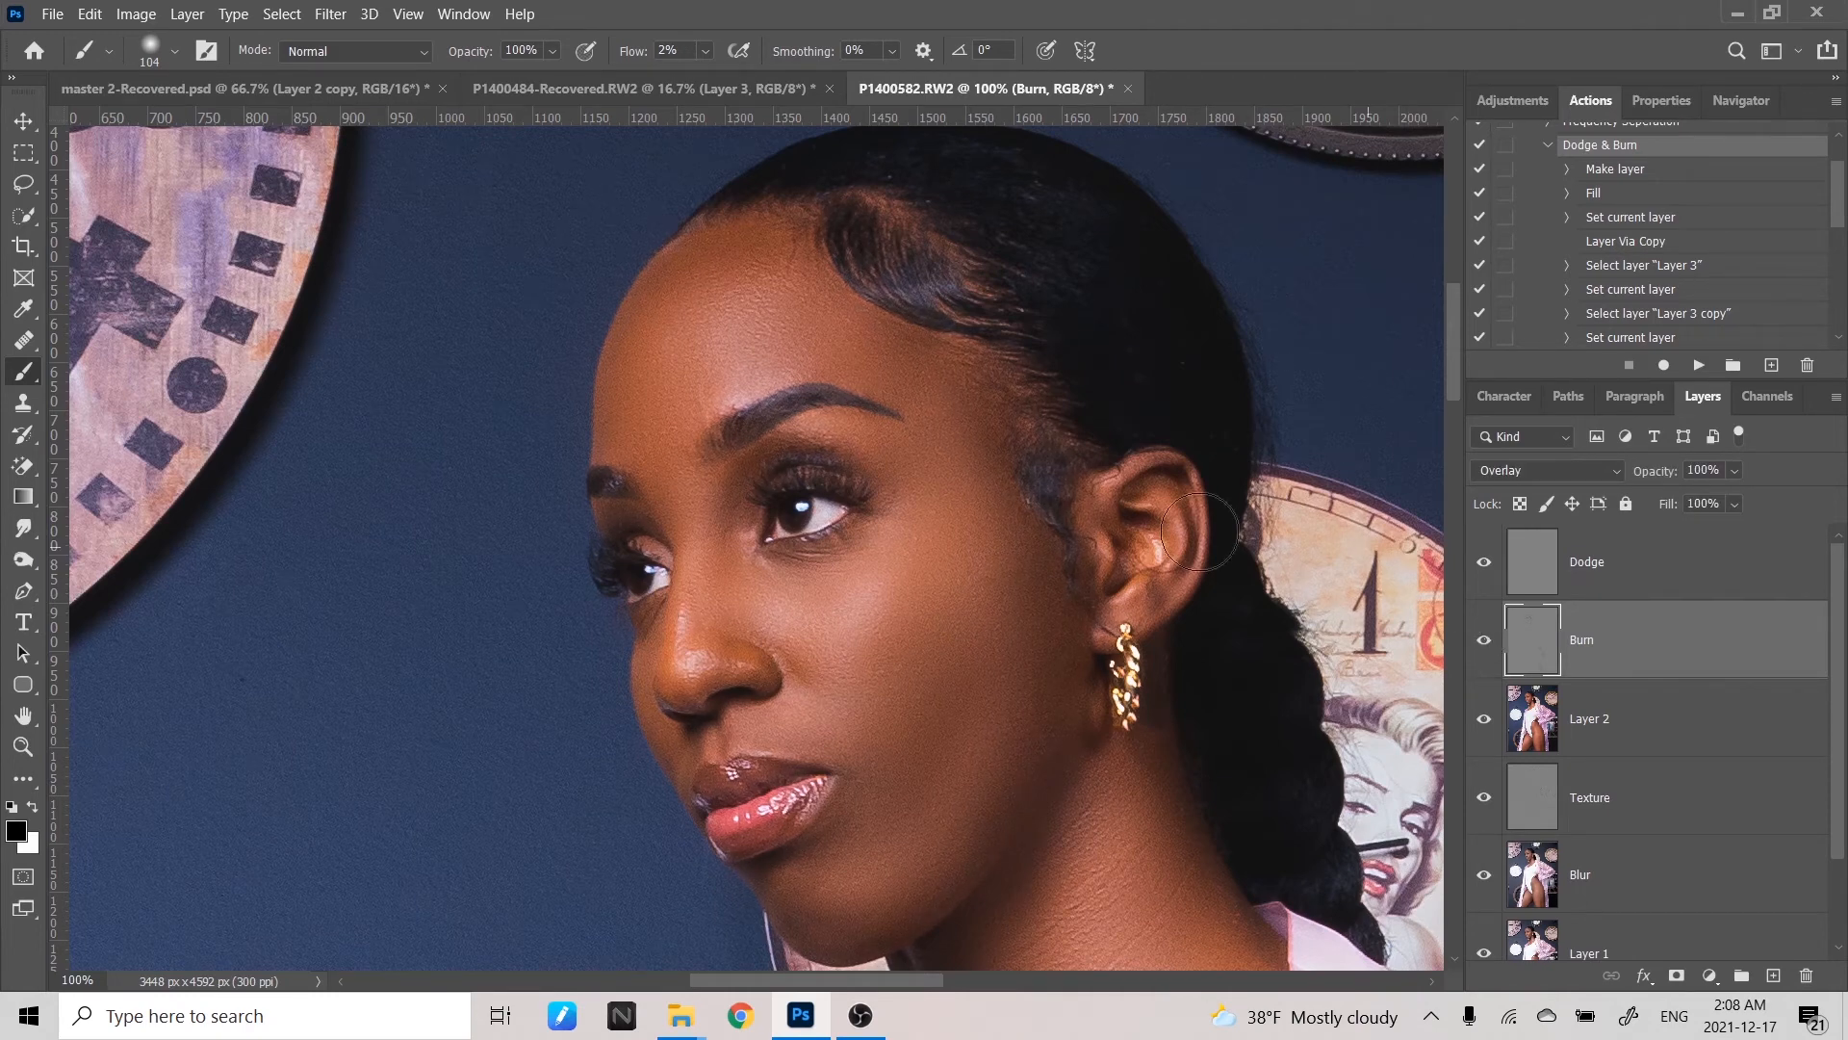
- Burn the shadows on the neck and shoulder area with the 104 px brush
drag(1147, 695, 1018, 176)
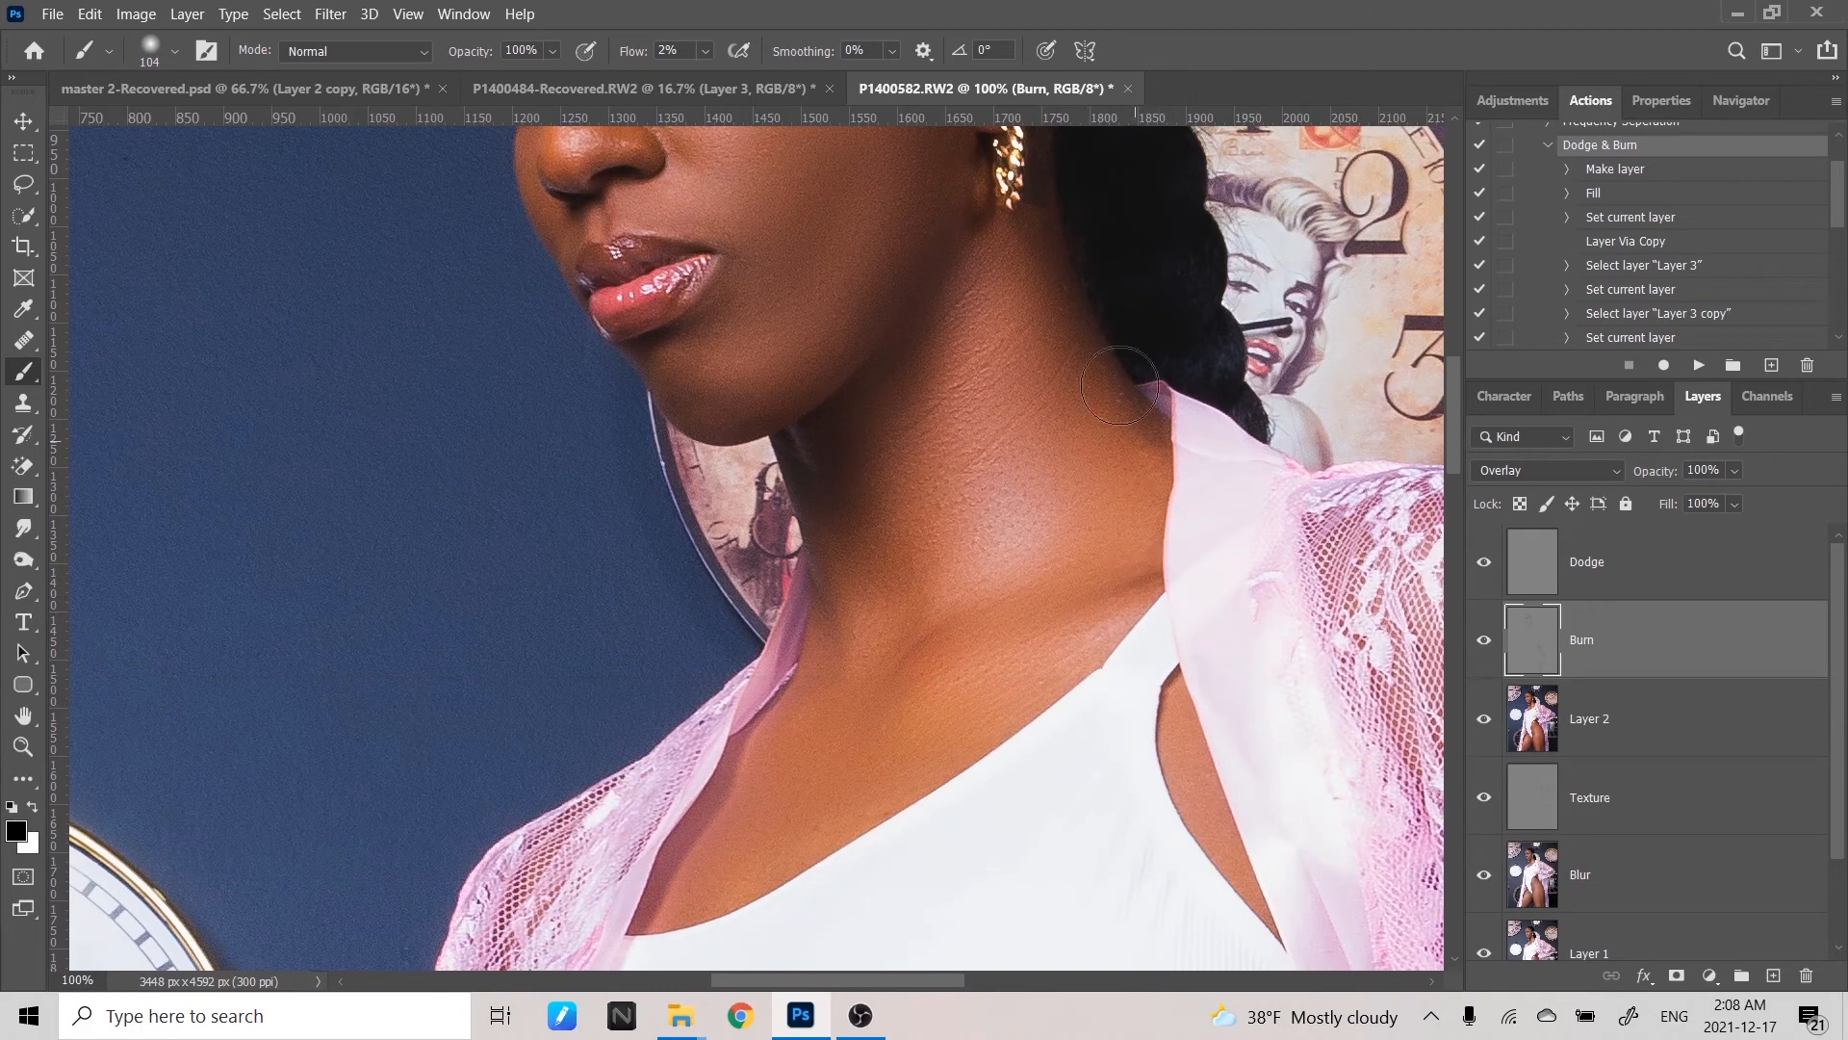
drag(1229, 508, 1254, 555)
key(ctrl+minus)
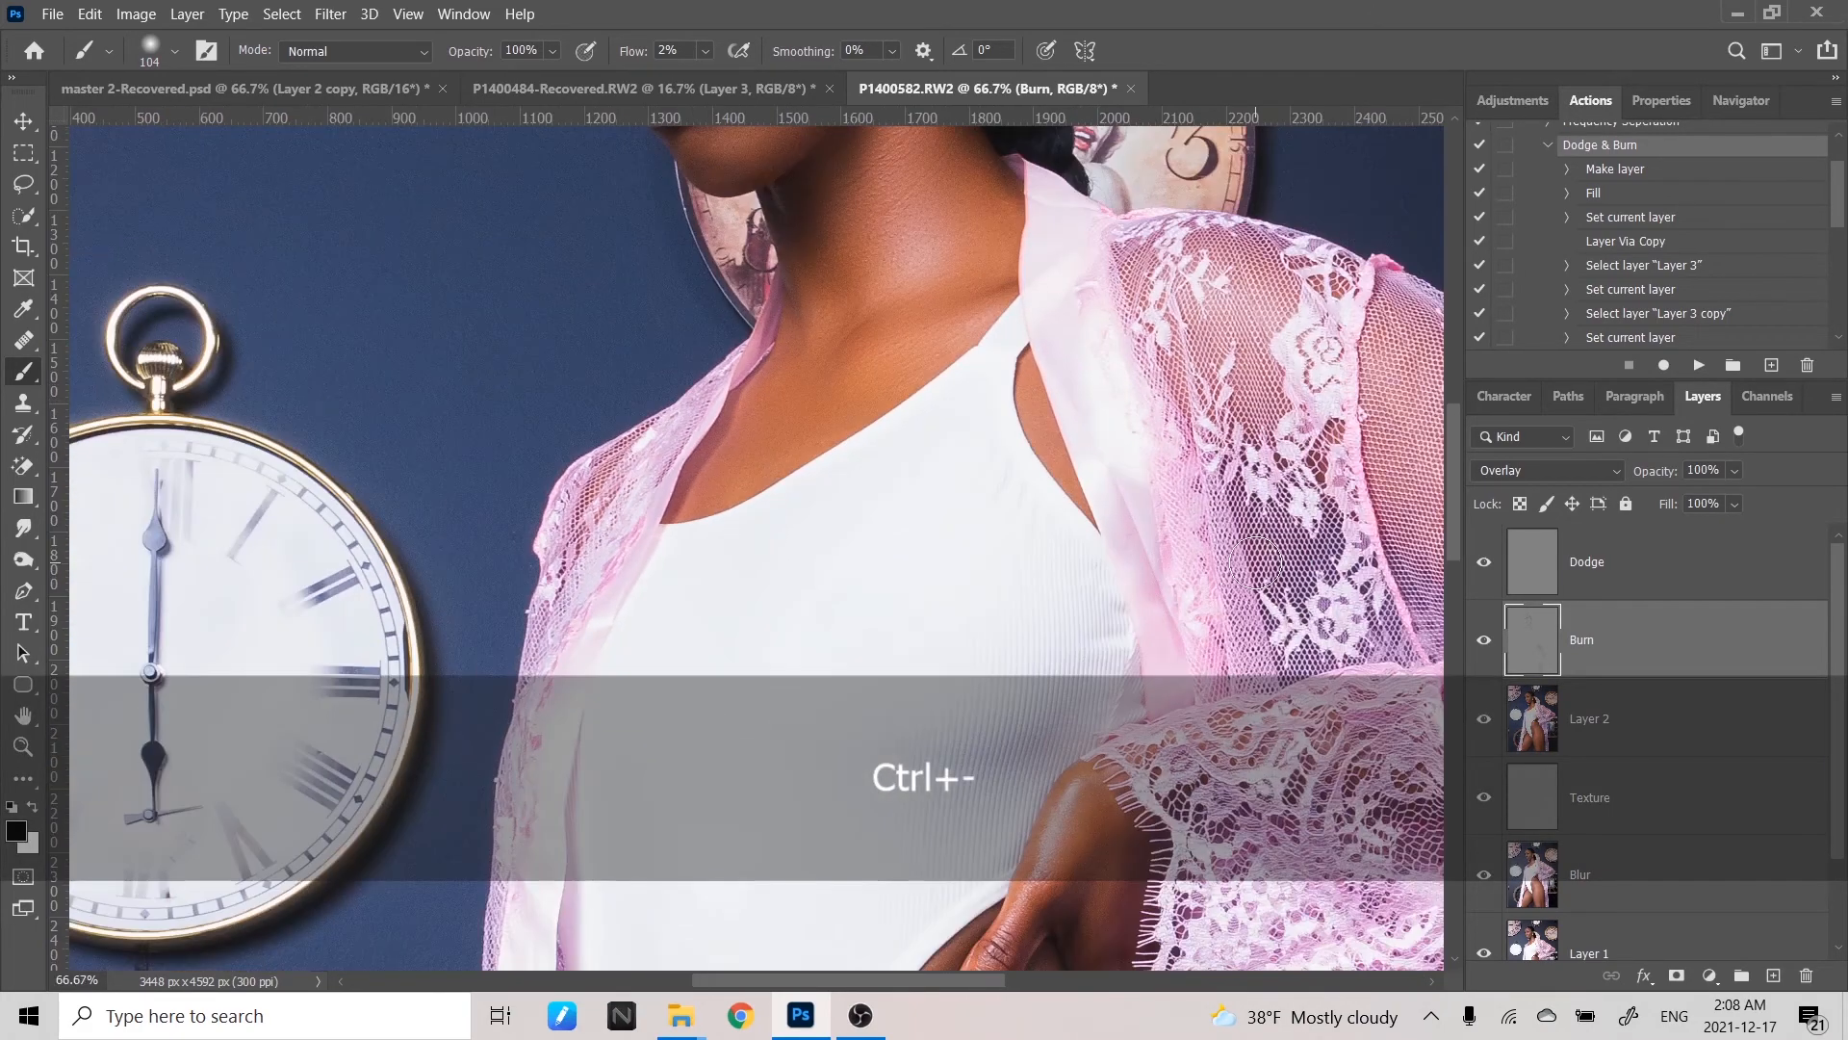
- Burn the edges of the thigh beside the robe with the brush enlarged to 241 px
drag(1066, 759, 1097, 226)
mouse_move(1114, 462)
mouse_down()
mouse_move(1073, 132)
mouse_move(1021, 120)
mouse_up()
drag(1039, 421, 1117, 115)
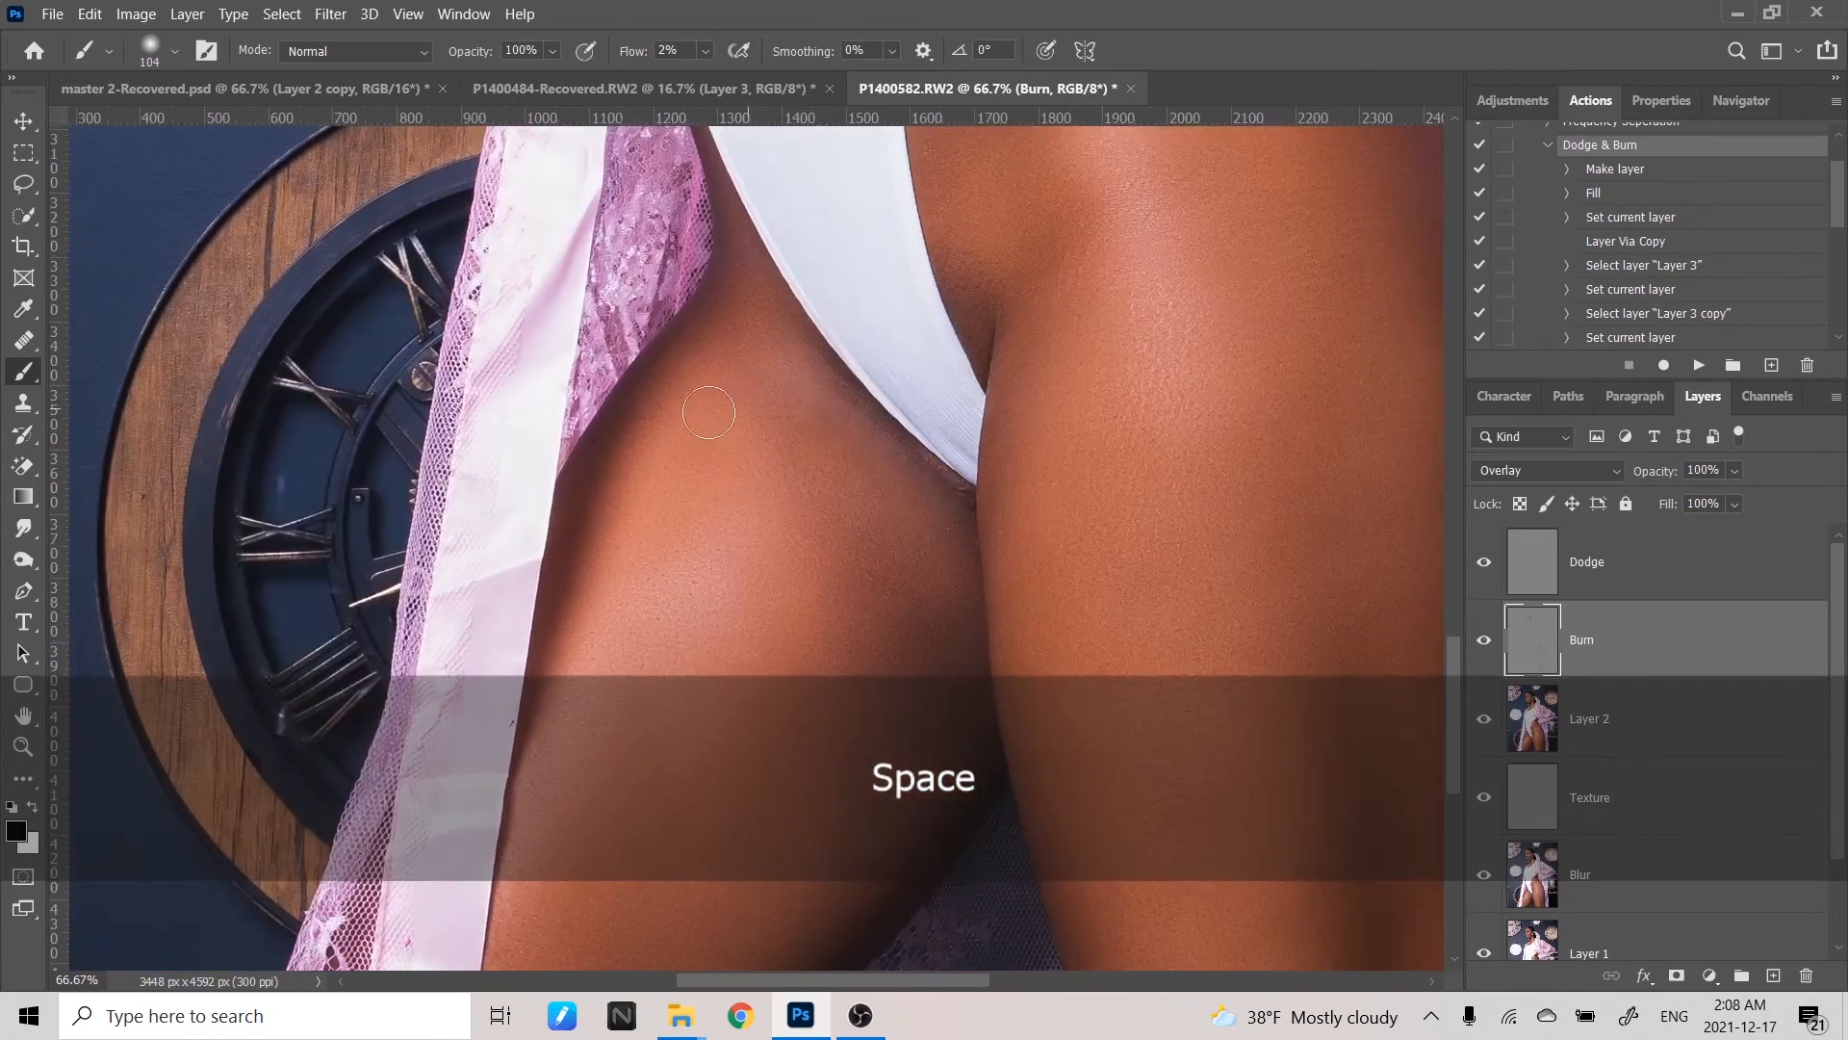
key(alt)
mouse_move(644, 441)
mouse_down()
mouse_move(655, 404)
mouse_move(619, 453)
mouse_up()
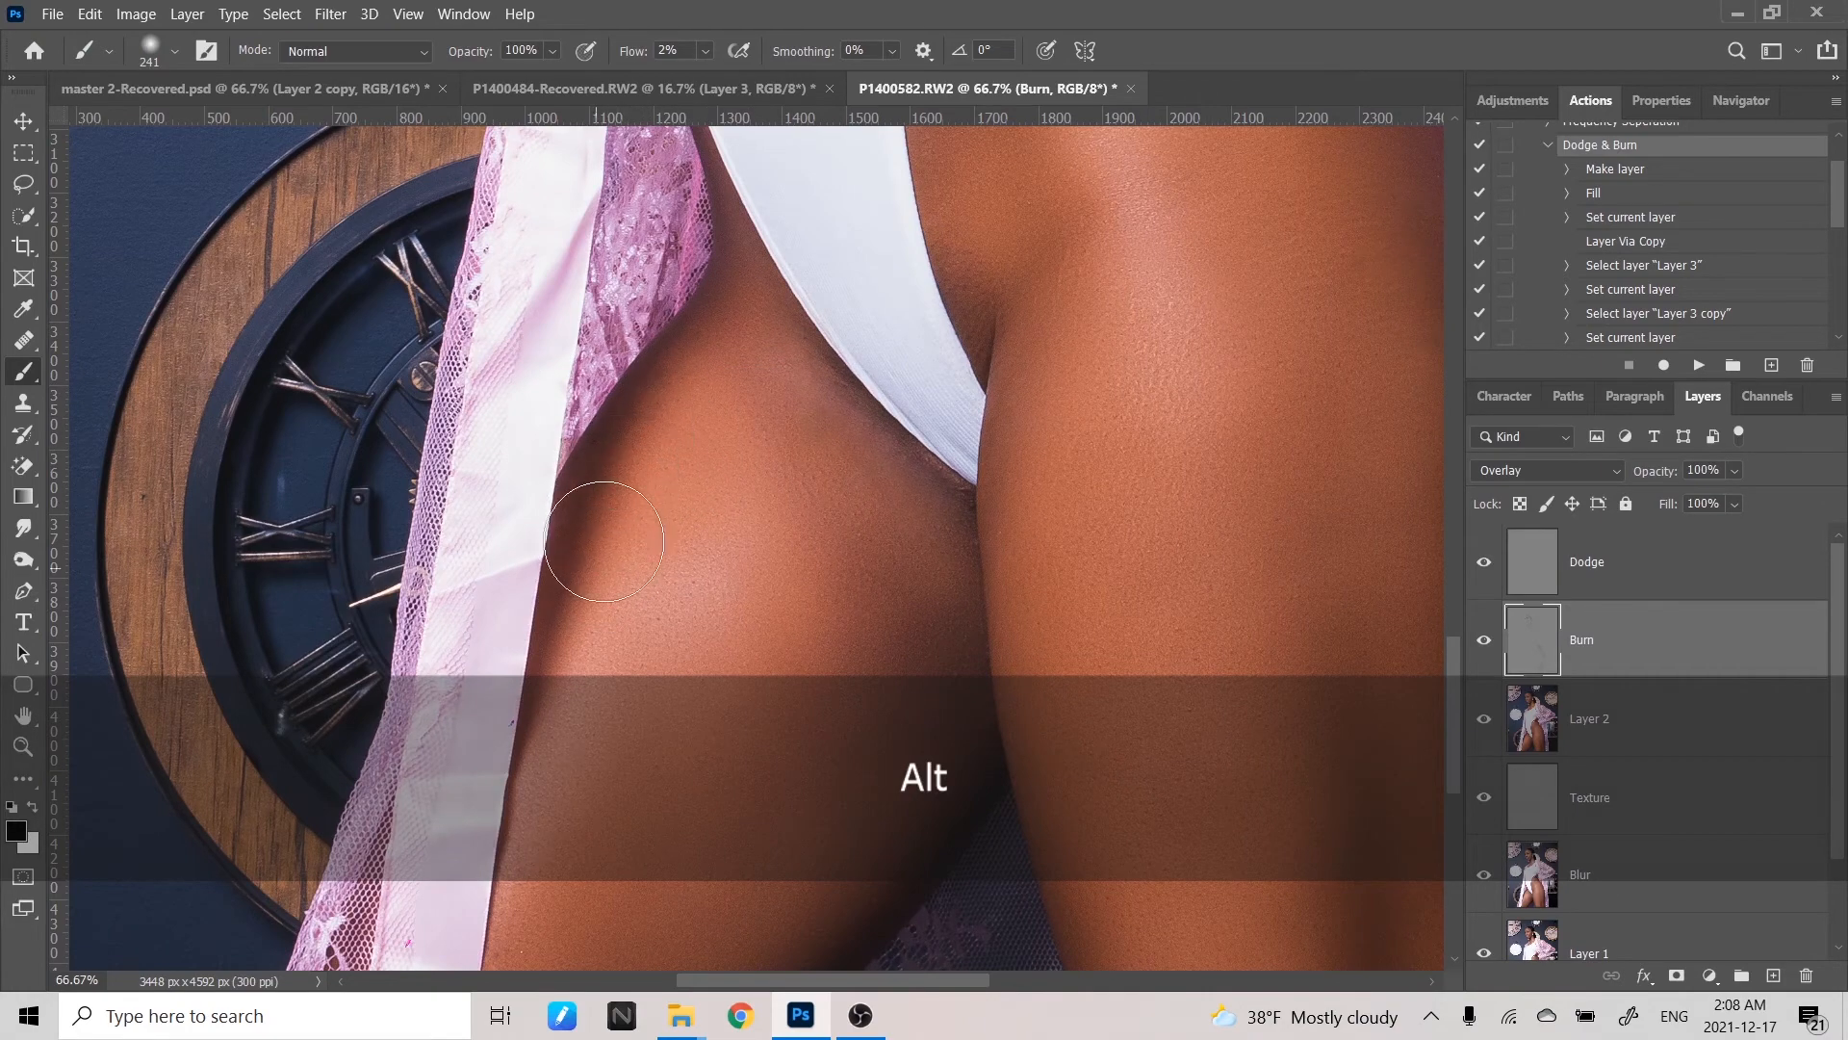
key(space)
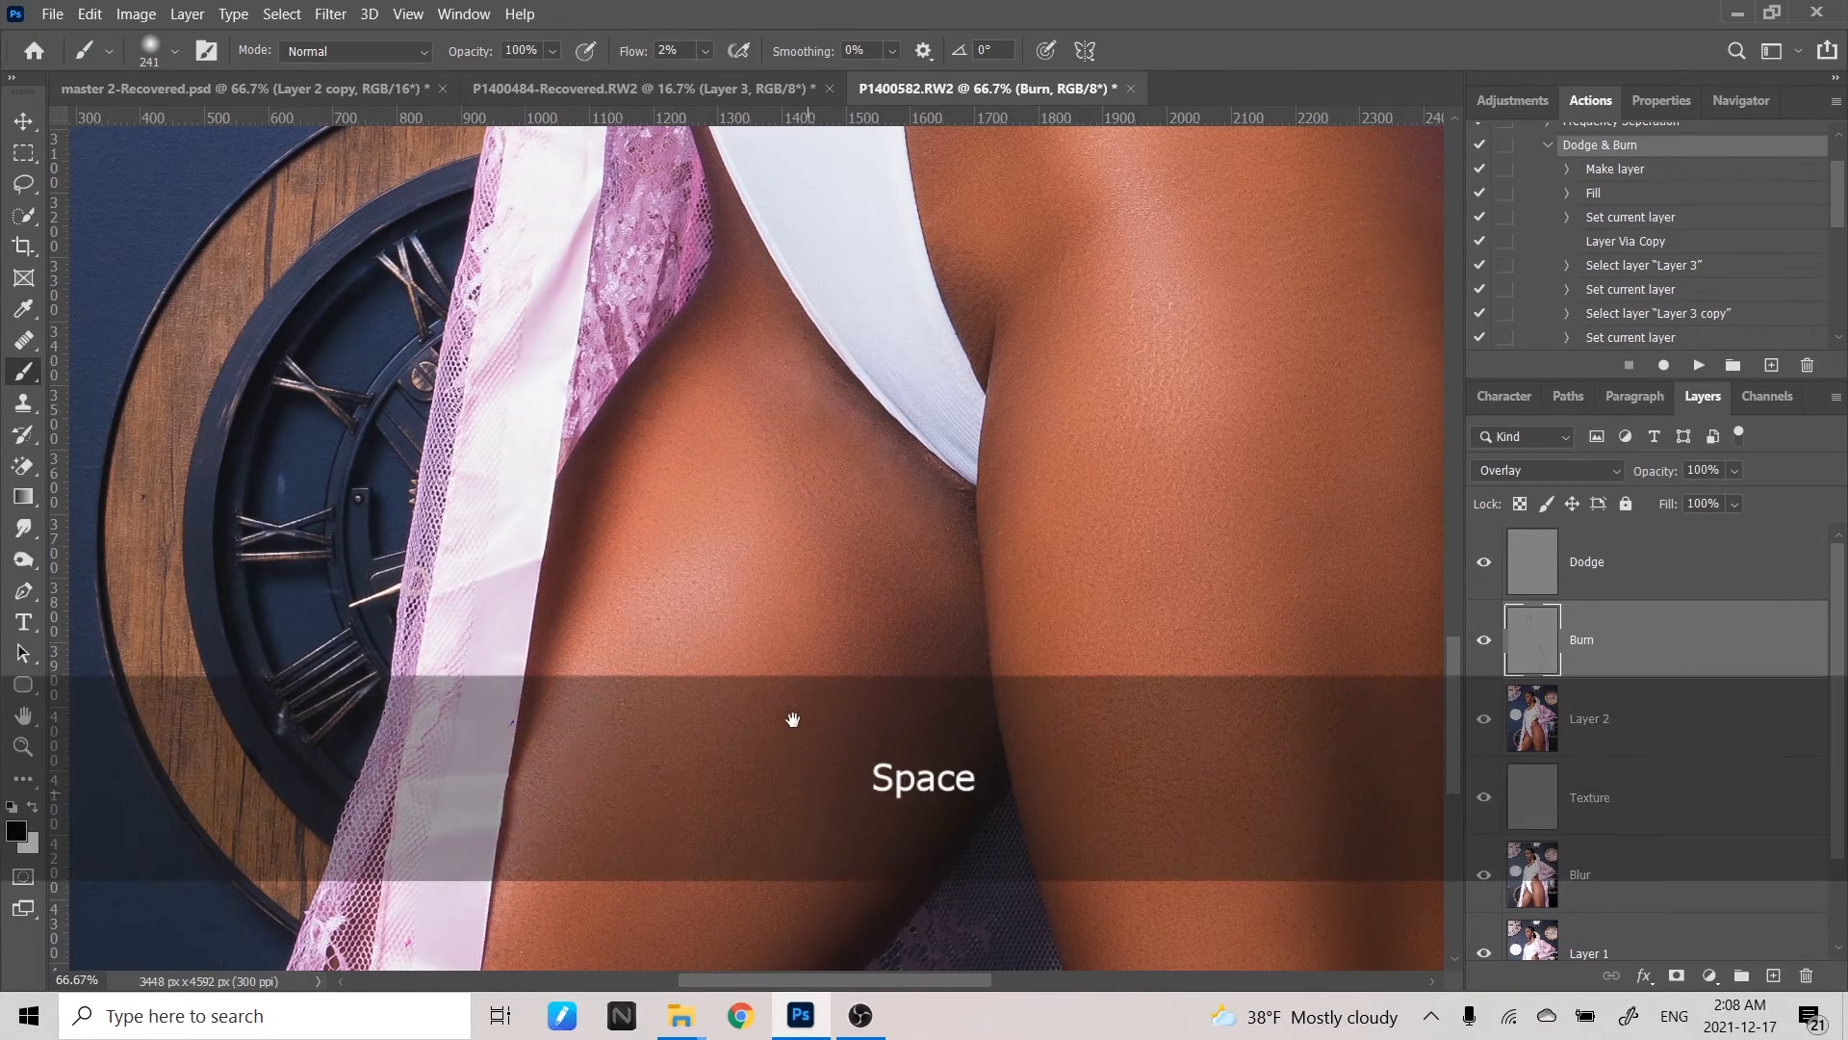
drag(792, 718, 817, 276)
drag(1119, 496, 990, 720)
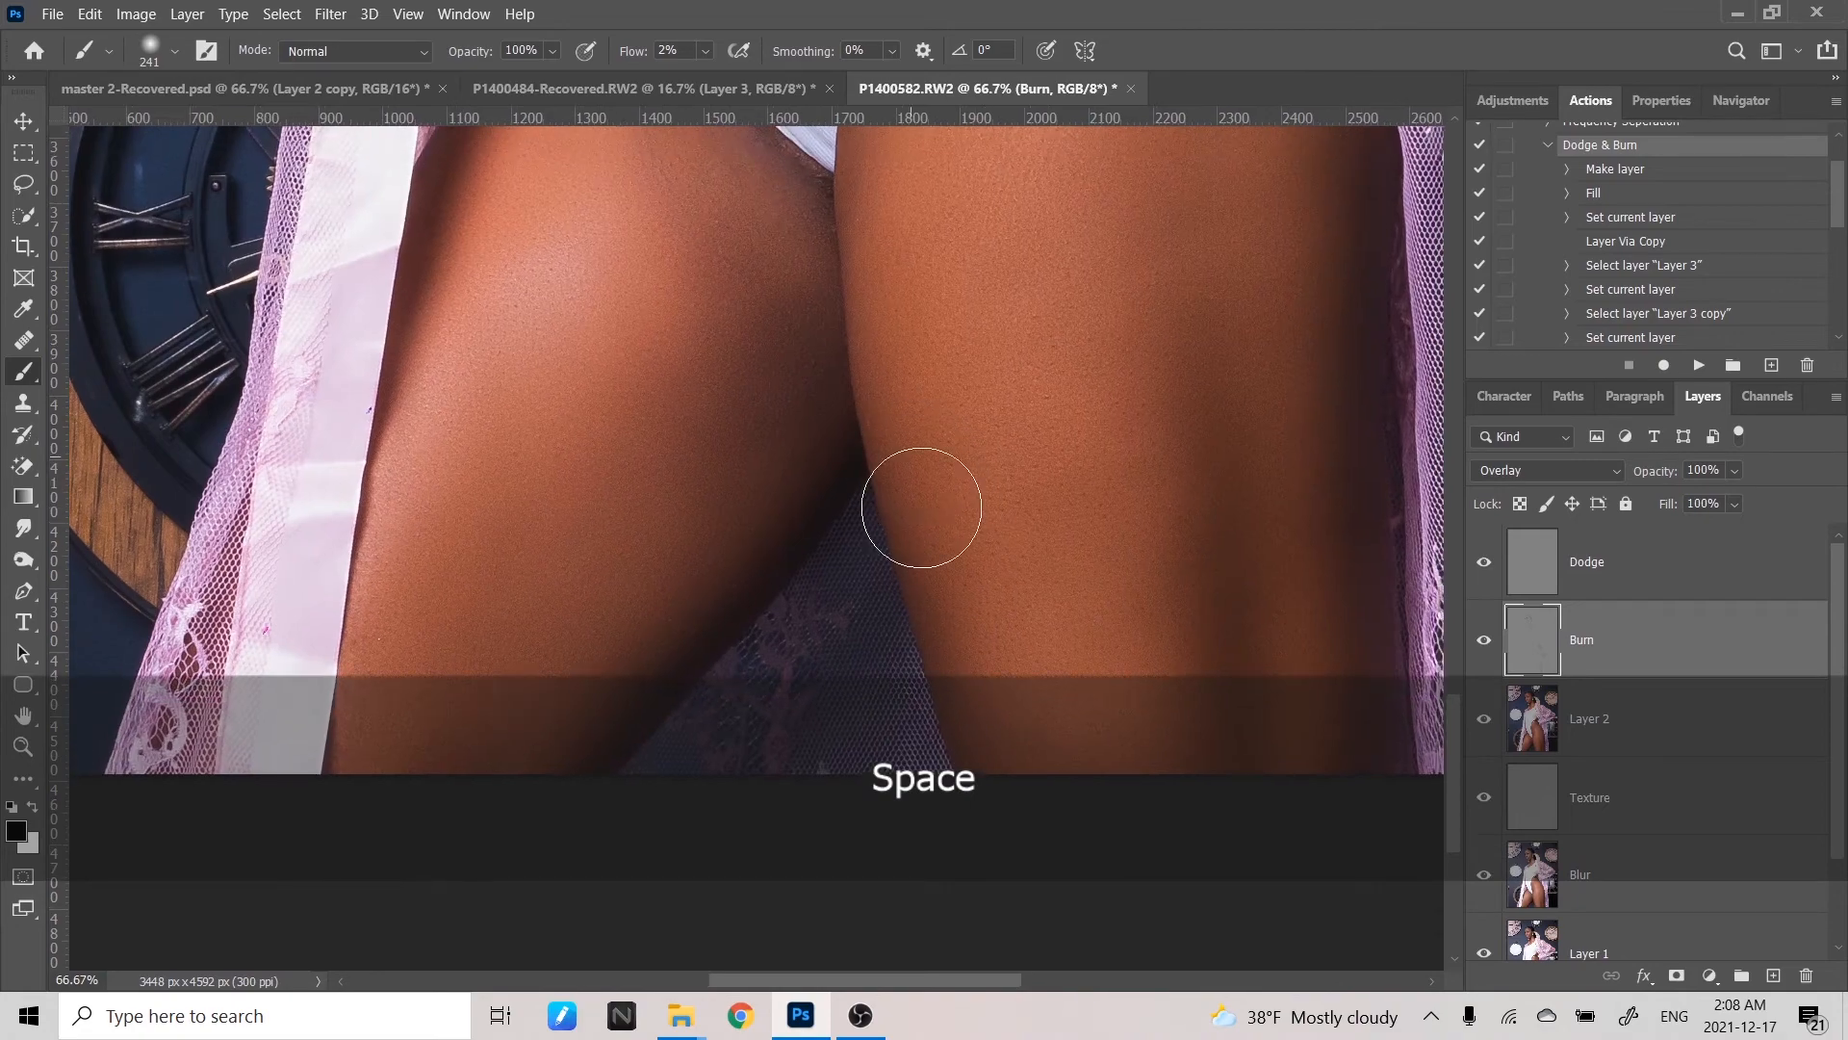
- Burn the outer edge of the other thigh up to the hip with the 241 px brush
key(space)
mouse_move(1291, 523)
mouse_down()
mouse_move(1209, 652)
mouse_move(1081, 681)
mouse_up()
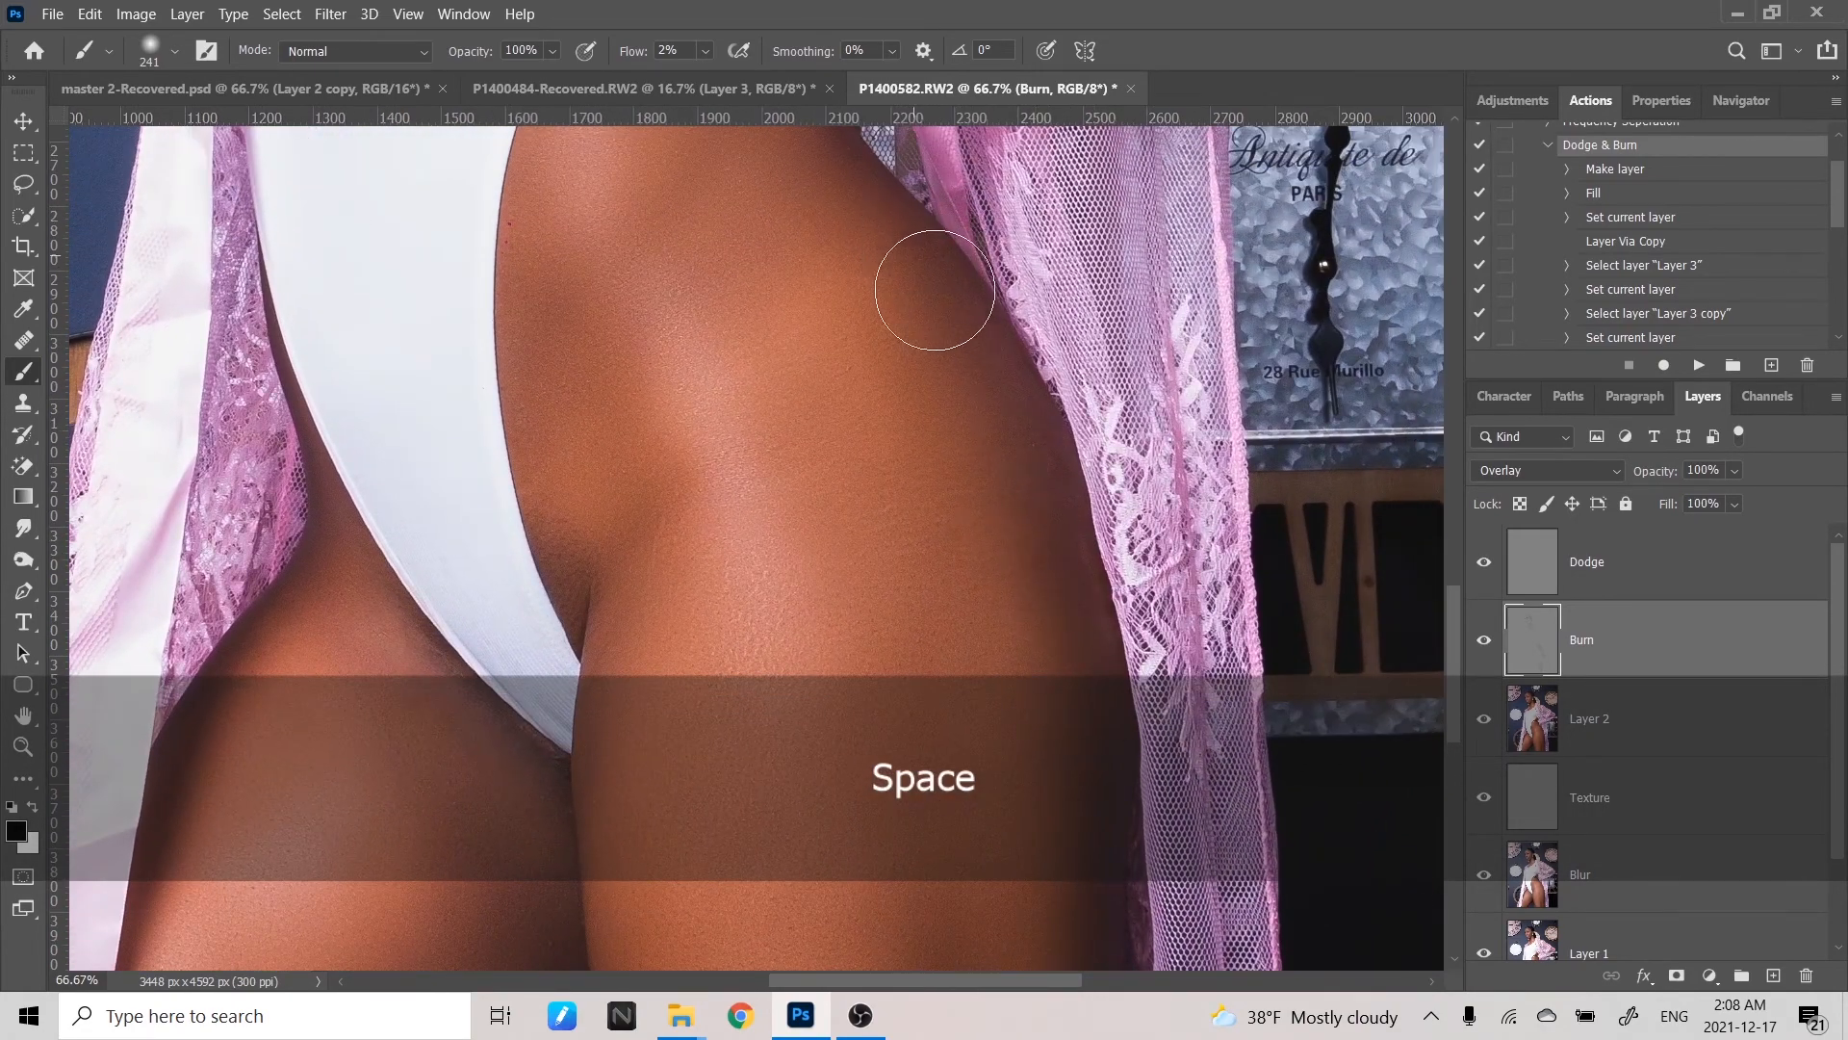
drag(1030, 373, 1102, 465)
key(ctrl+minus)
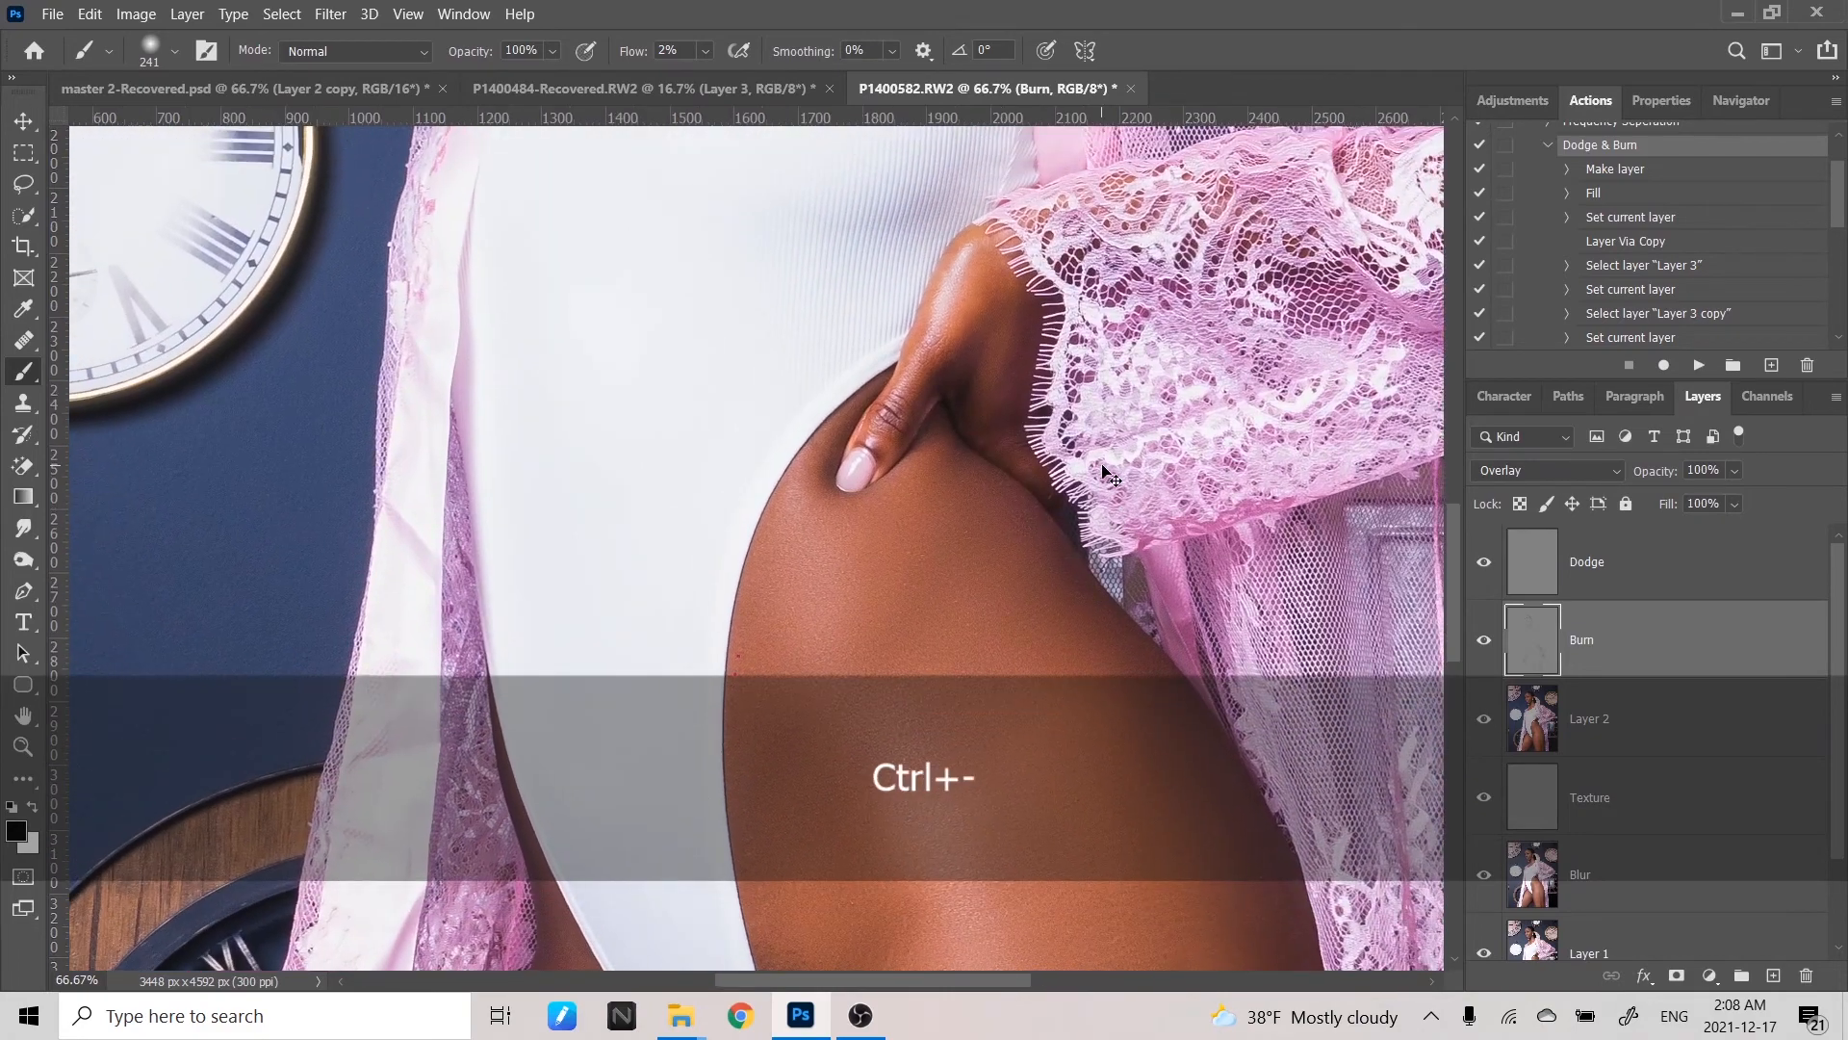
key(space)
- On the Dodge layer, brighten the middle and upper part of the thigh beside the clock with a white 395 px brush
click(1610, 556)
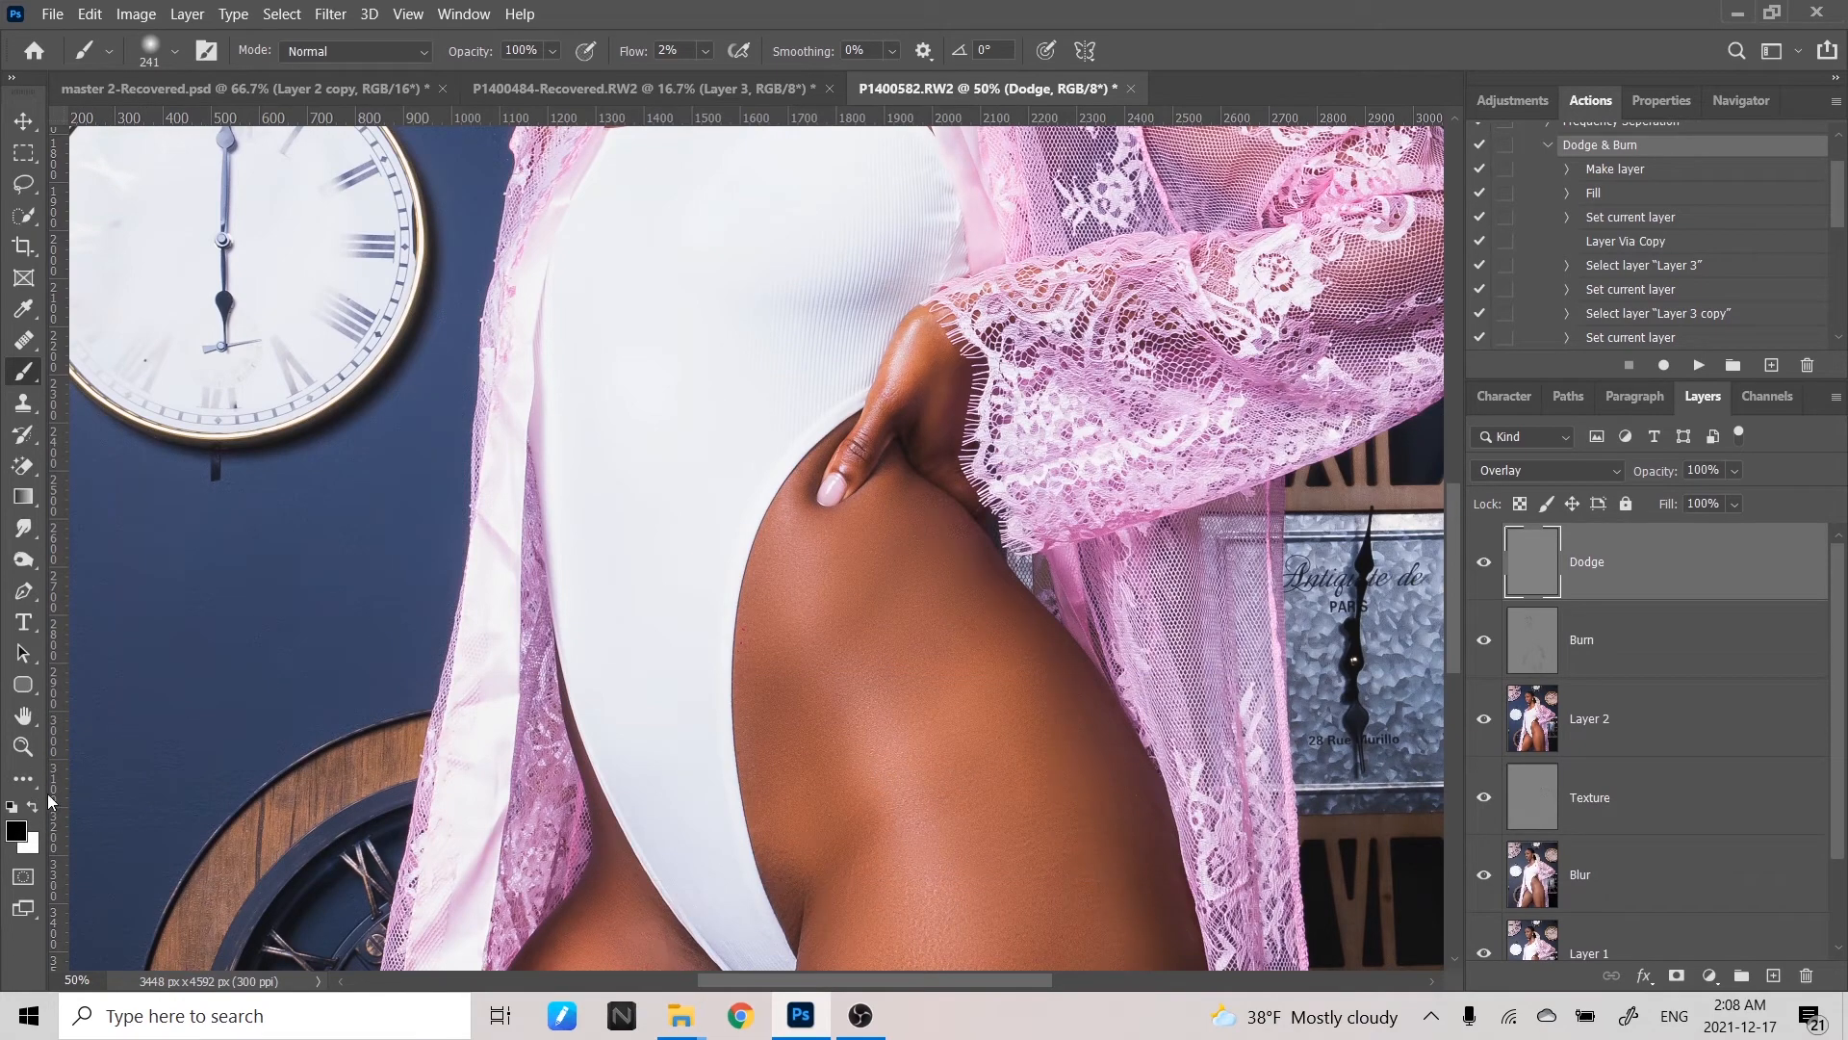
key(space)
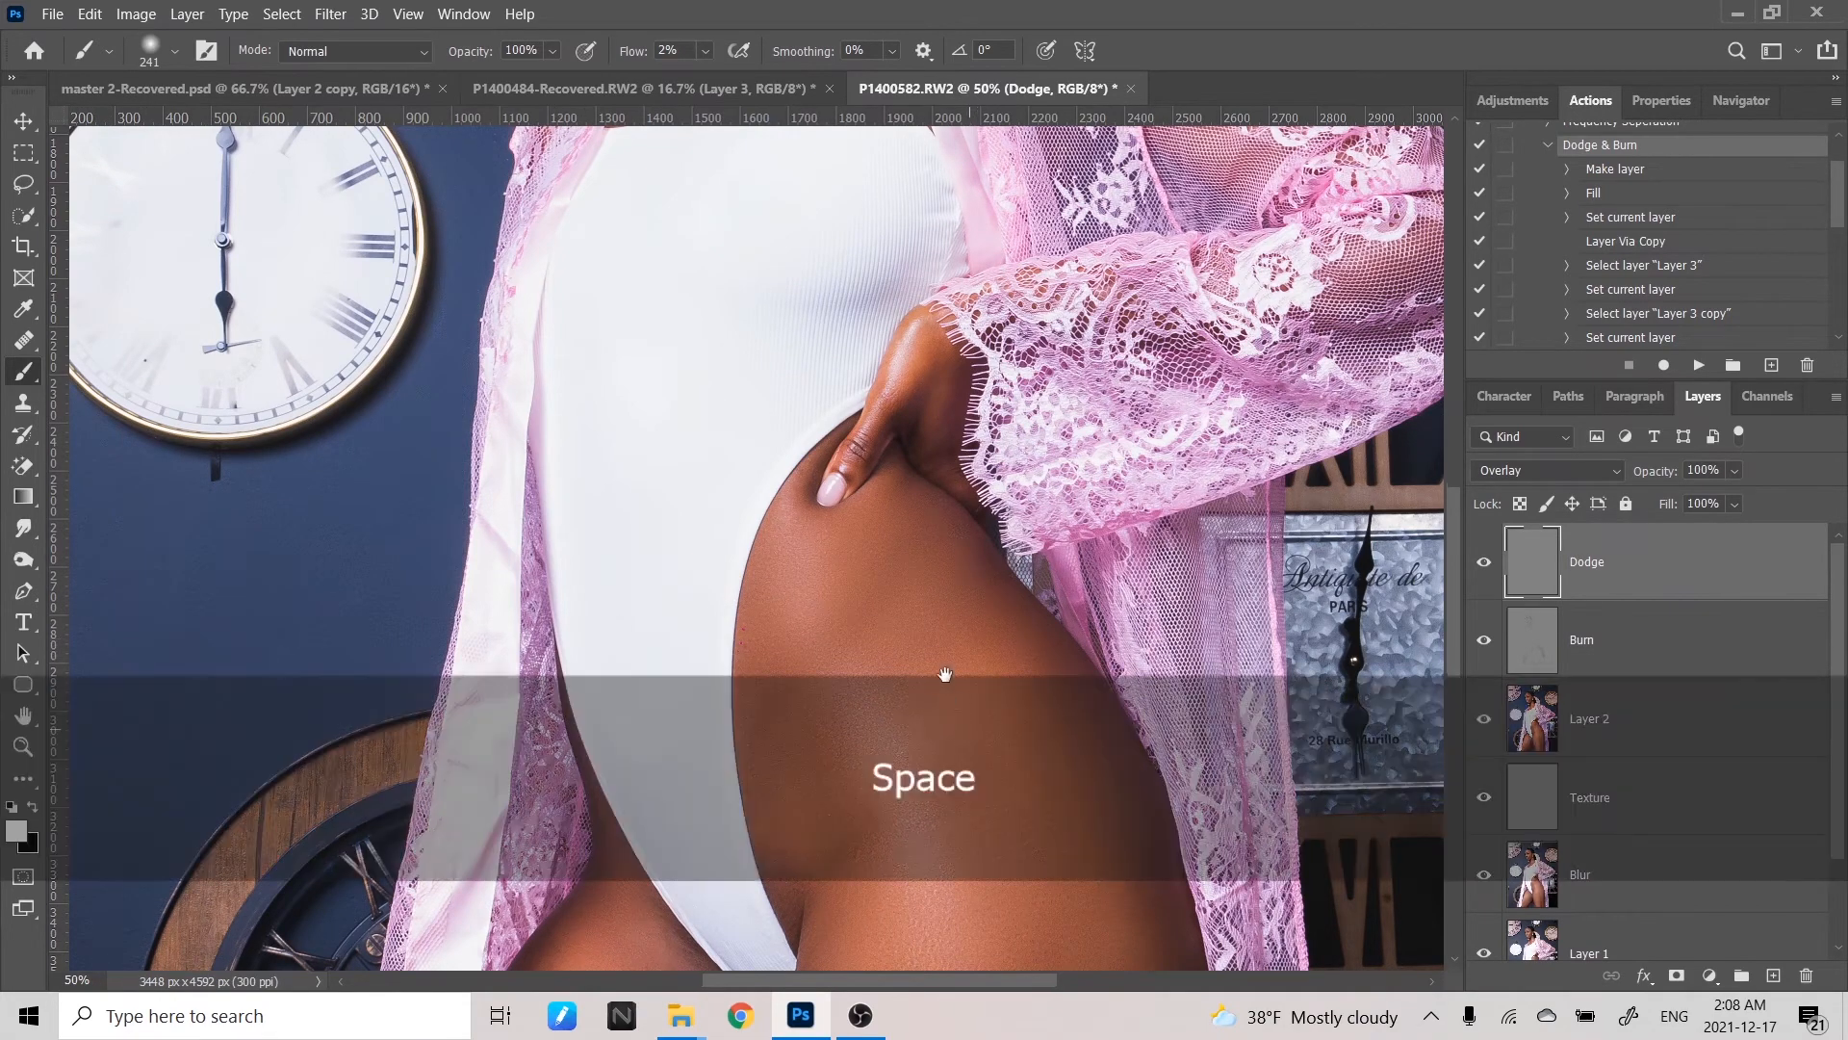
drag(944, 673, 838, 301)
key(alt)
drag(865, 470, 913, 495)
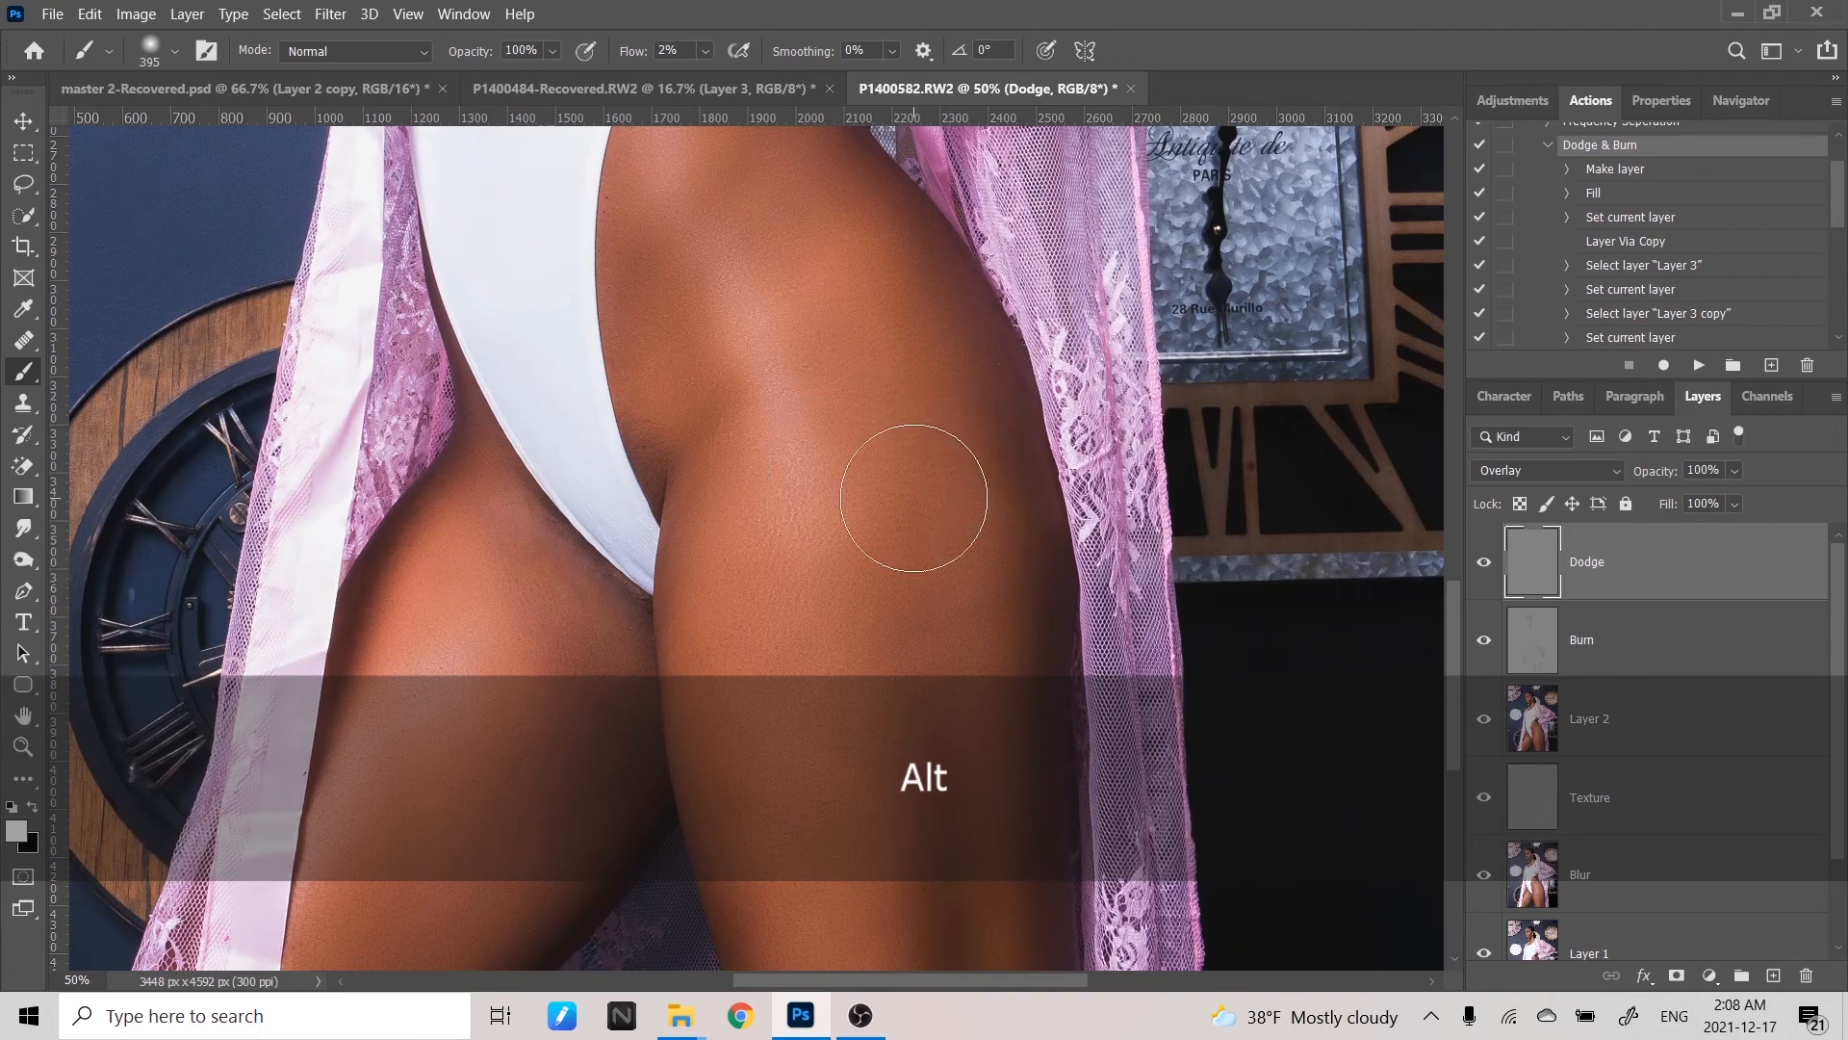
key(ctrl+minus)
key(space)
drag(920, 727, 779, 353)
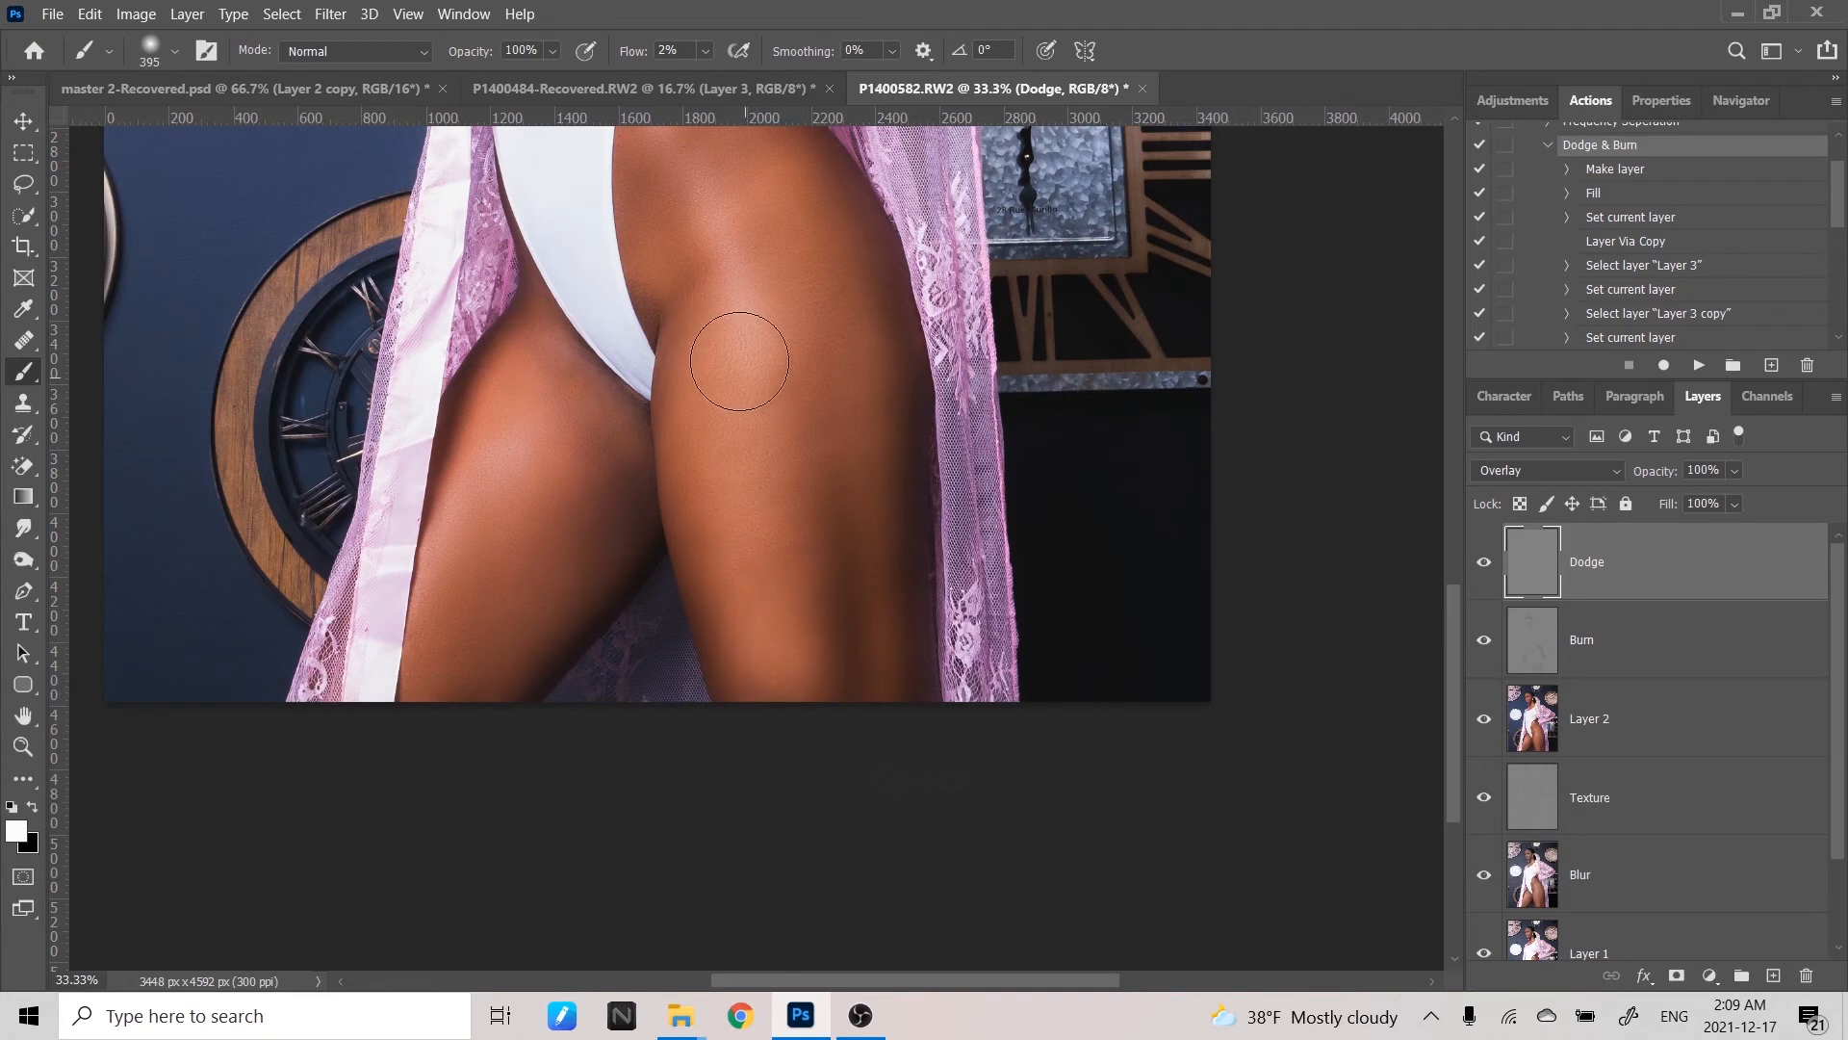
mouse_move(740, 361)
mouse_down()
mouse_move(722, 371)
mouse_move(734, 544)
mouse_up()
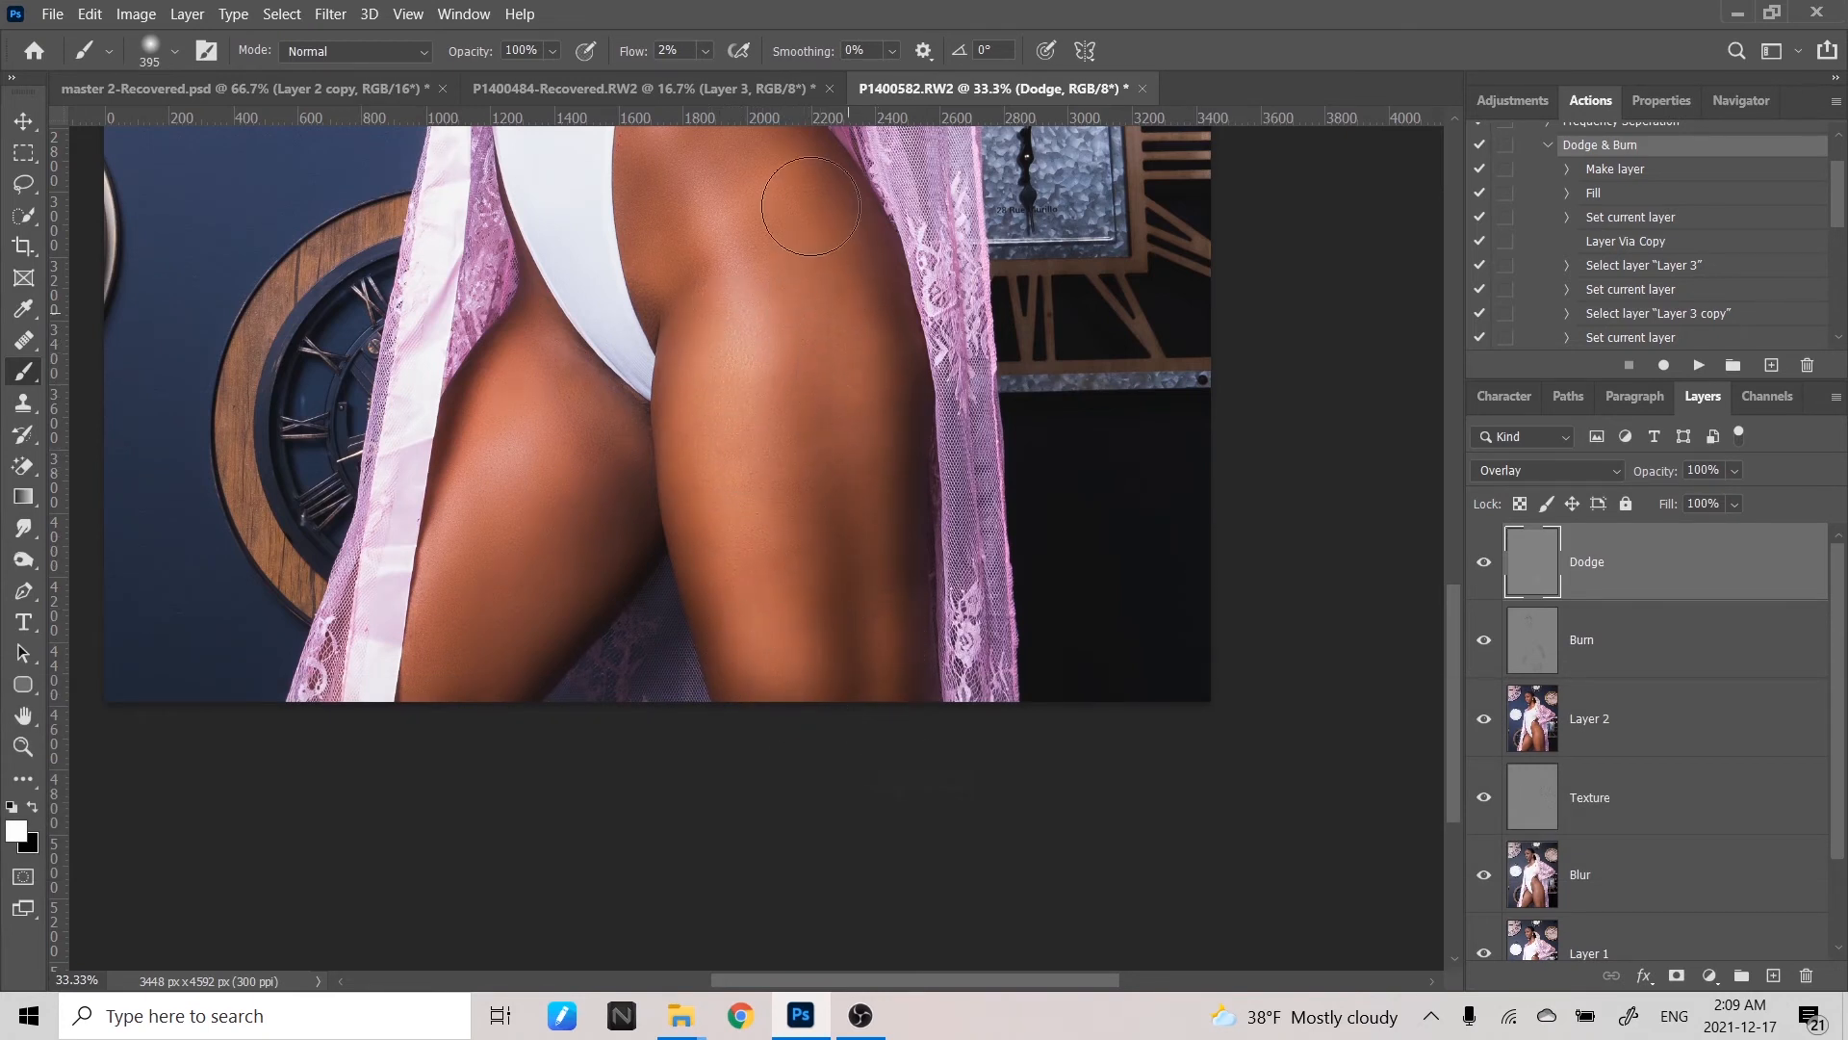
mouse_move(786, 202)
mouse_down()
mouse_move(791, 309)
mouse_move(721, 178)
mouse_move(680, 194)
mouse_up()
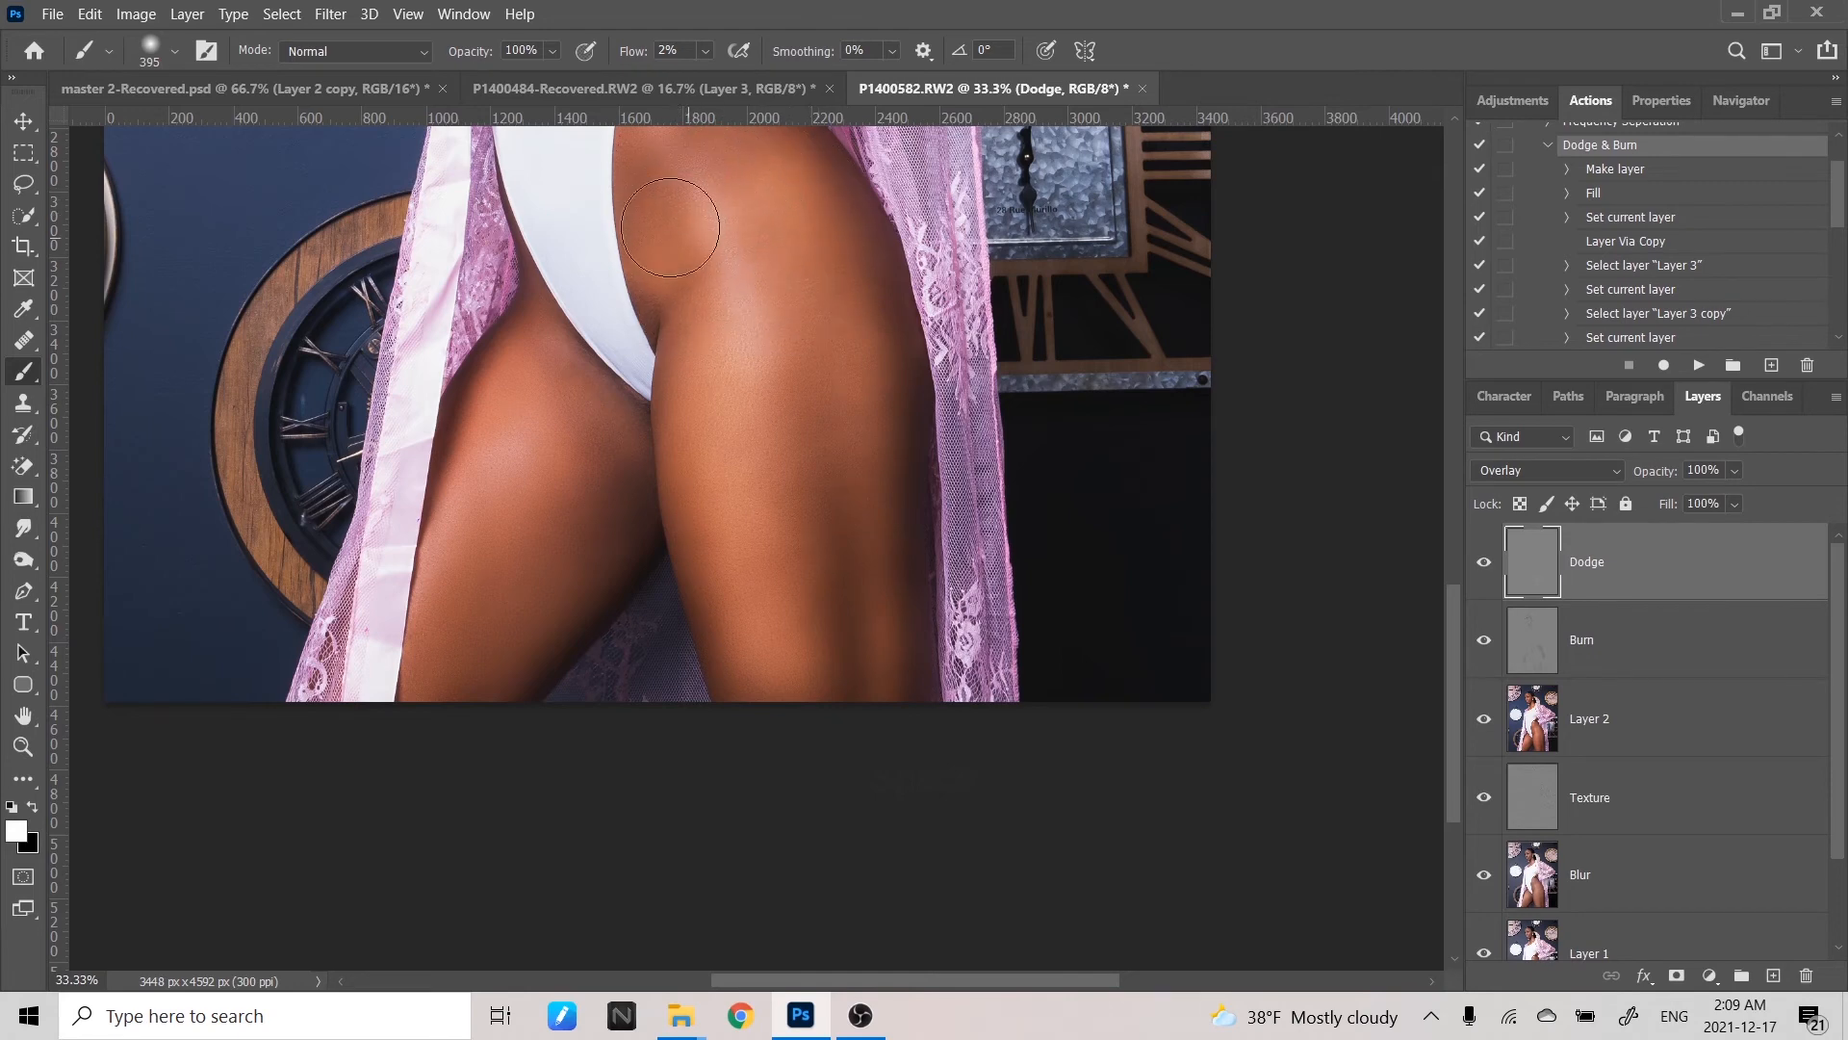
- Dodge the hip below the hand and the middle of the other thigh with the 395 px brush
key(space)
drag(805, 384, 824, 562)
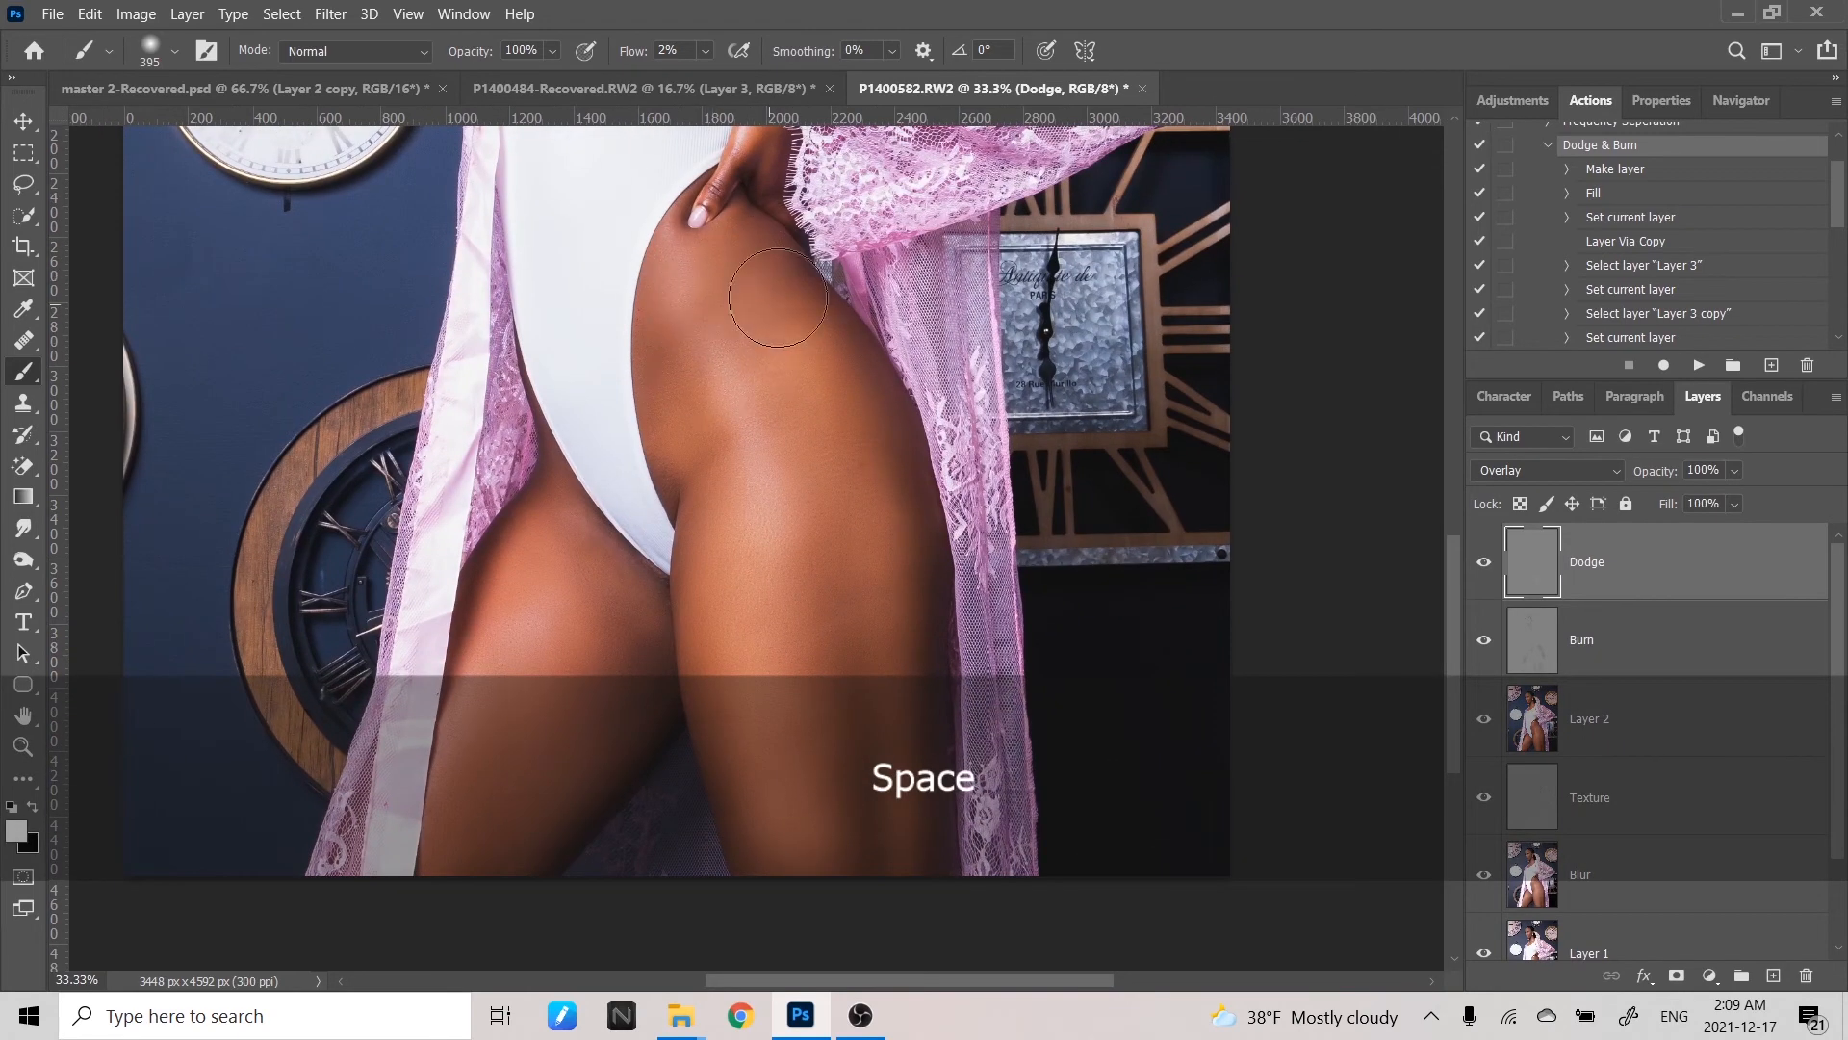
drag(764, 495, 869, 223)
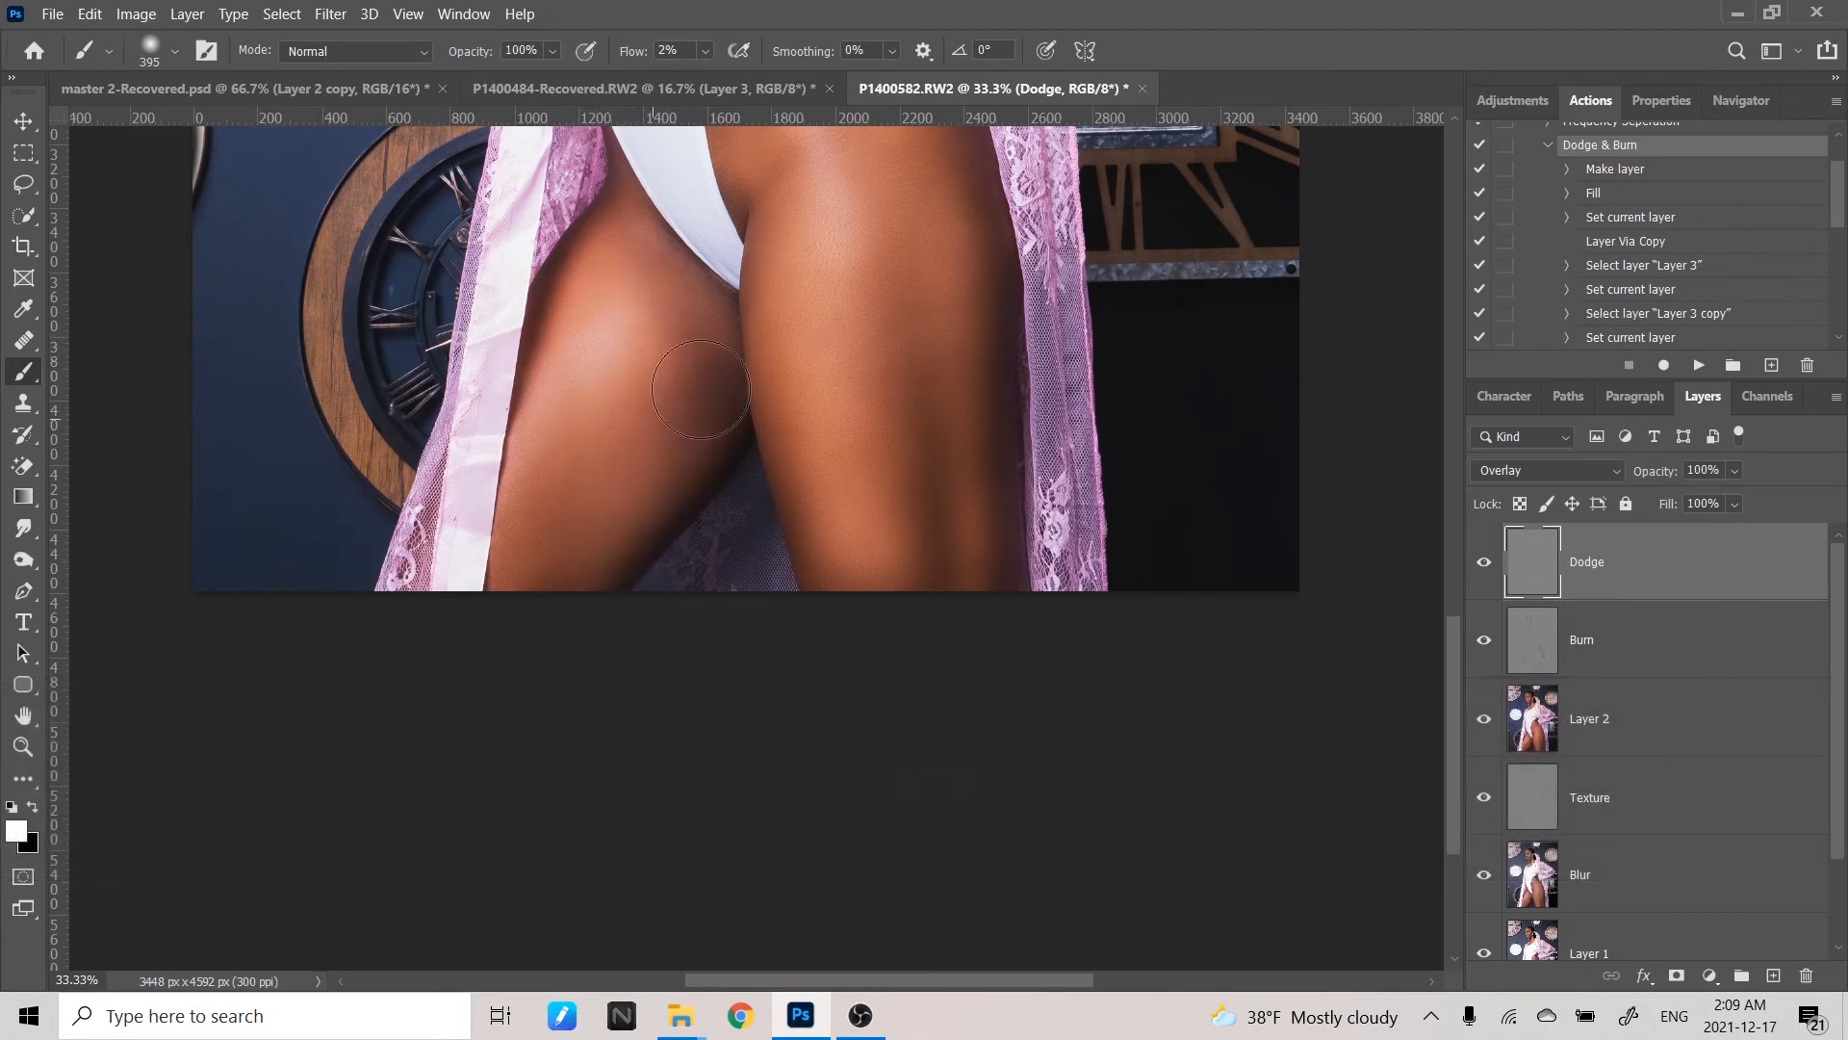
drag(549, 527, 552, 668)
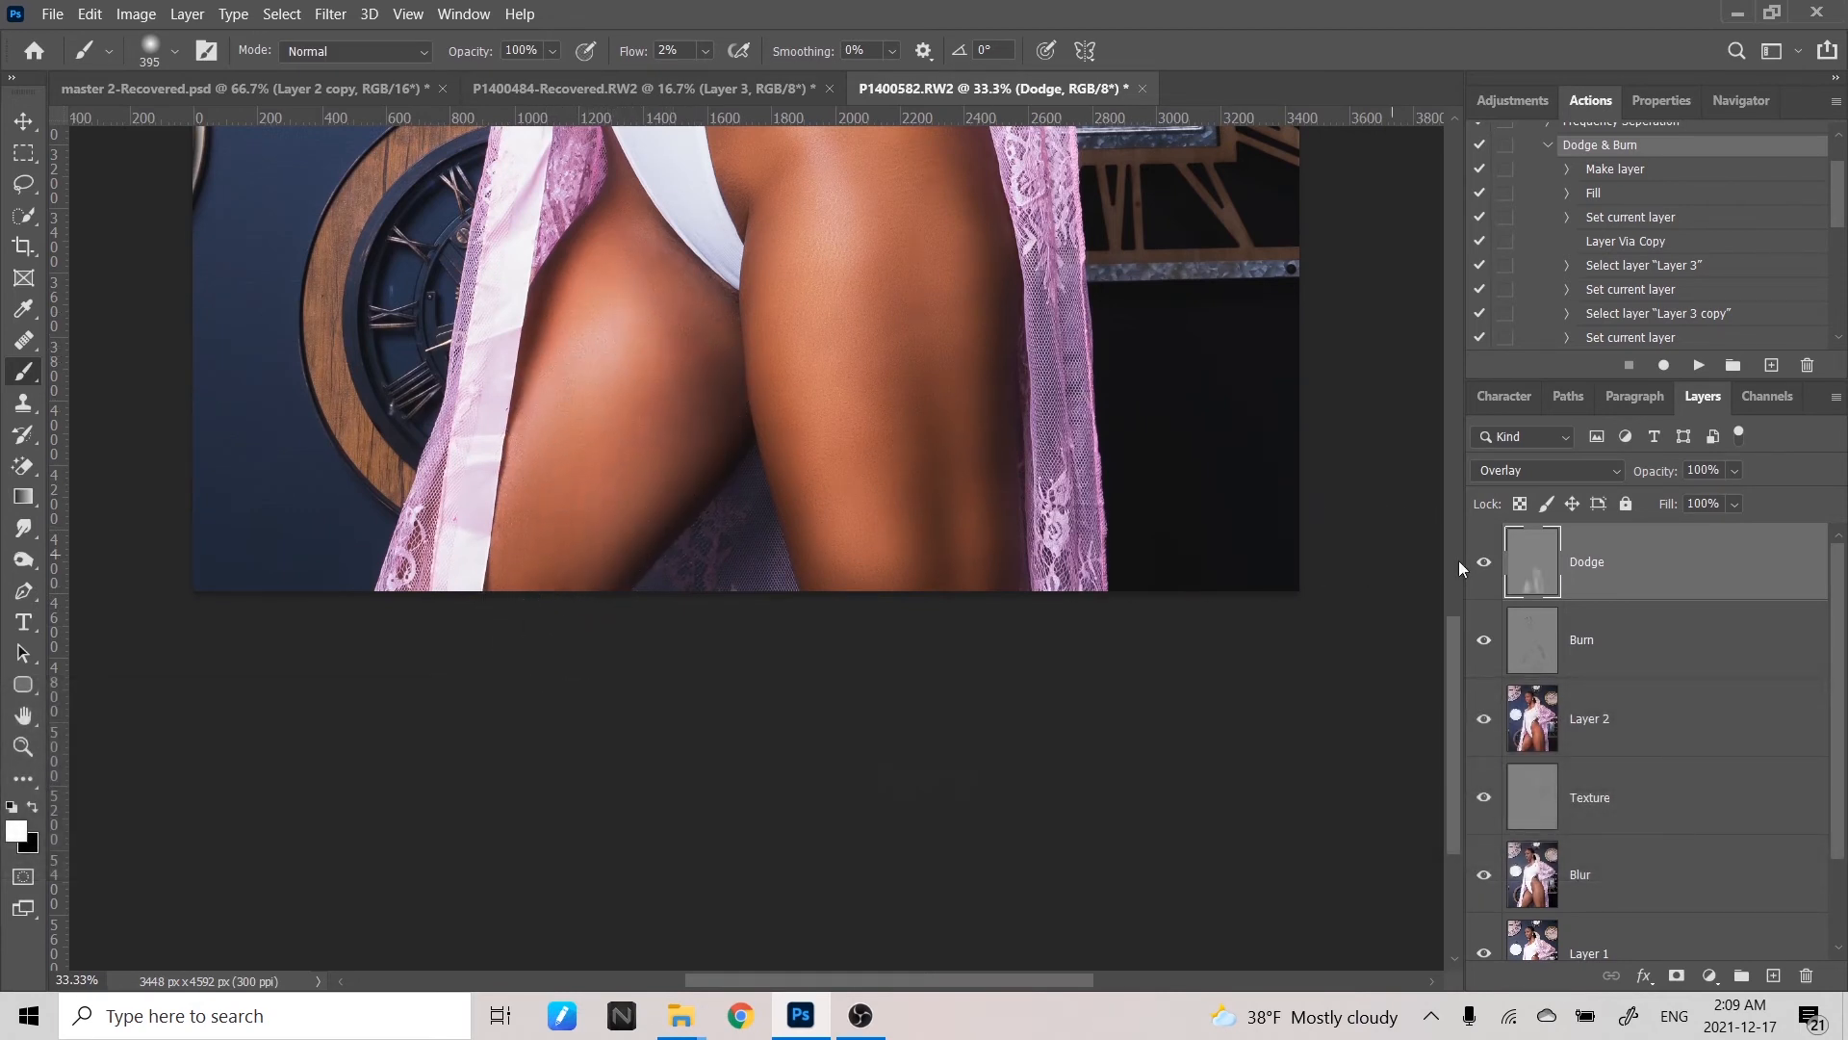
- Toggle the Dodge layer's visibility to compare the legs with and without the dodging
click(1485, 566)
click(1487, 572)
click(1488, 575)
click(1486, 575)
- Dodge the highlights on the neck and collarbone with the brush reduced to 212 px
key(space)
drag(1137, 206, 1069, 734)
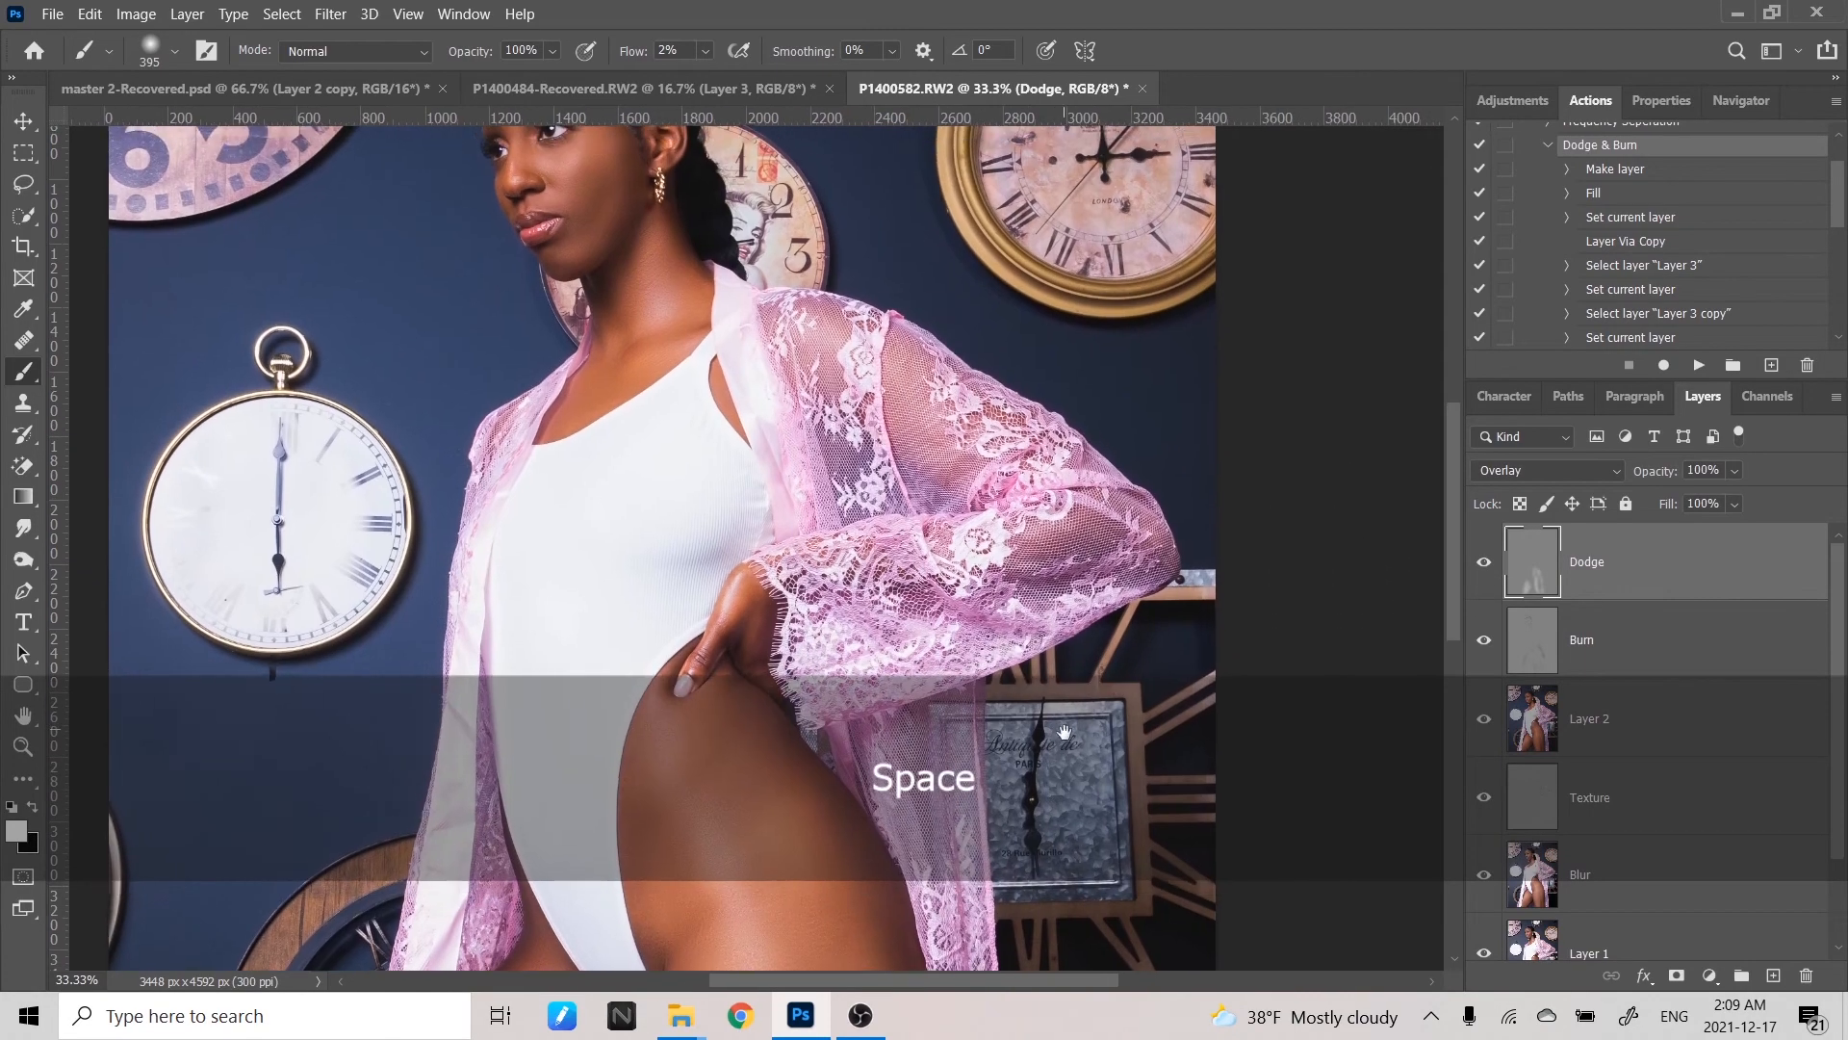
drag(983, 618, 1041, 724)
key(ctrl)
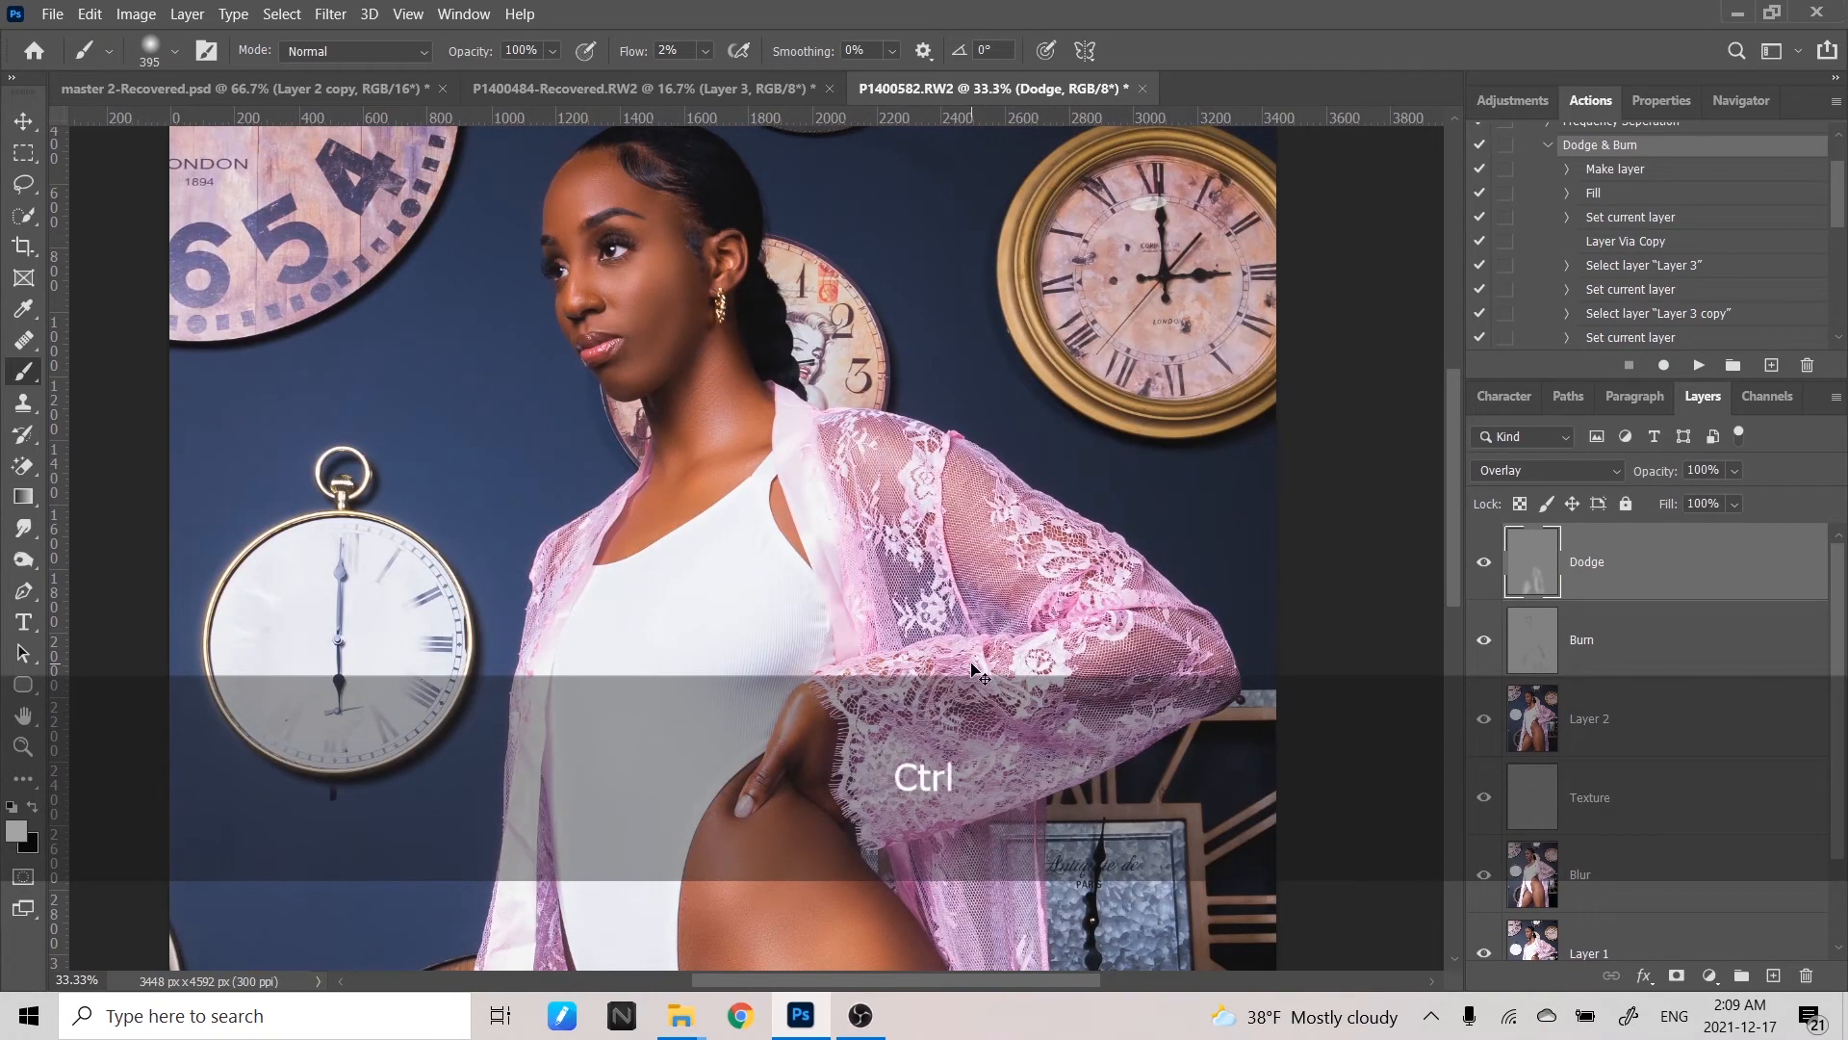
key(ctrl+=)
key(space)
drag(761, 577, 801, 671)
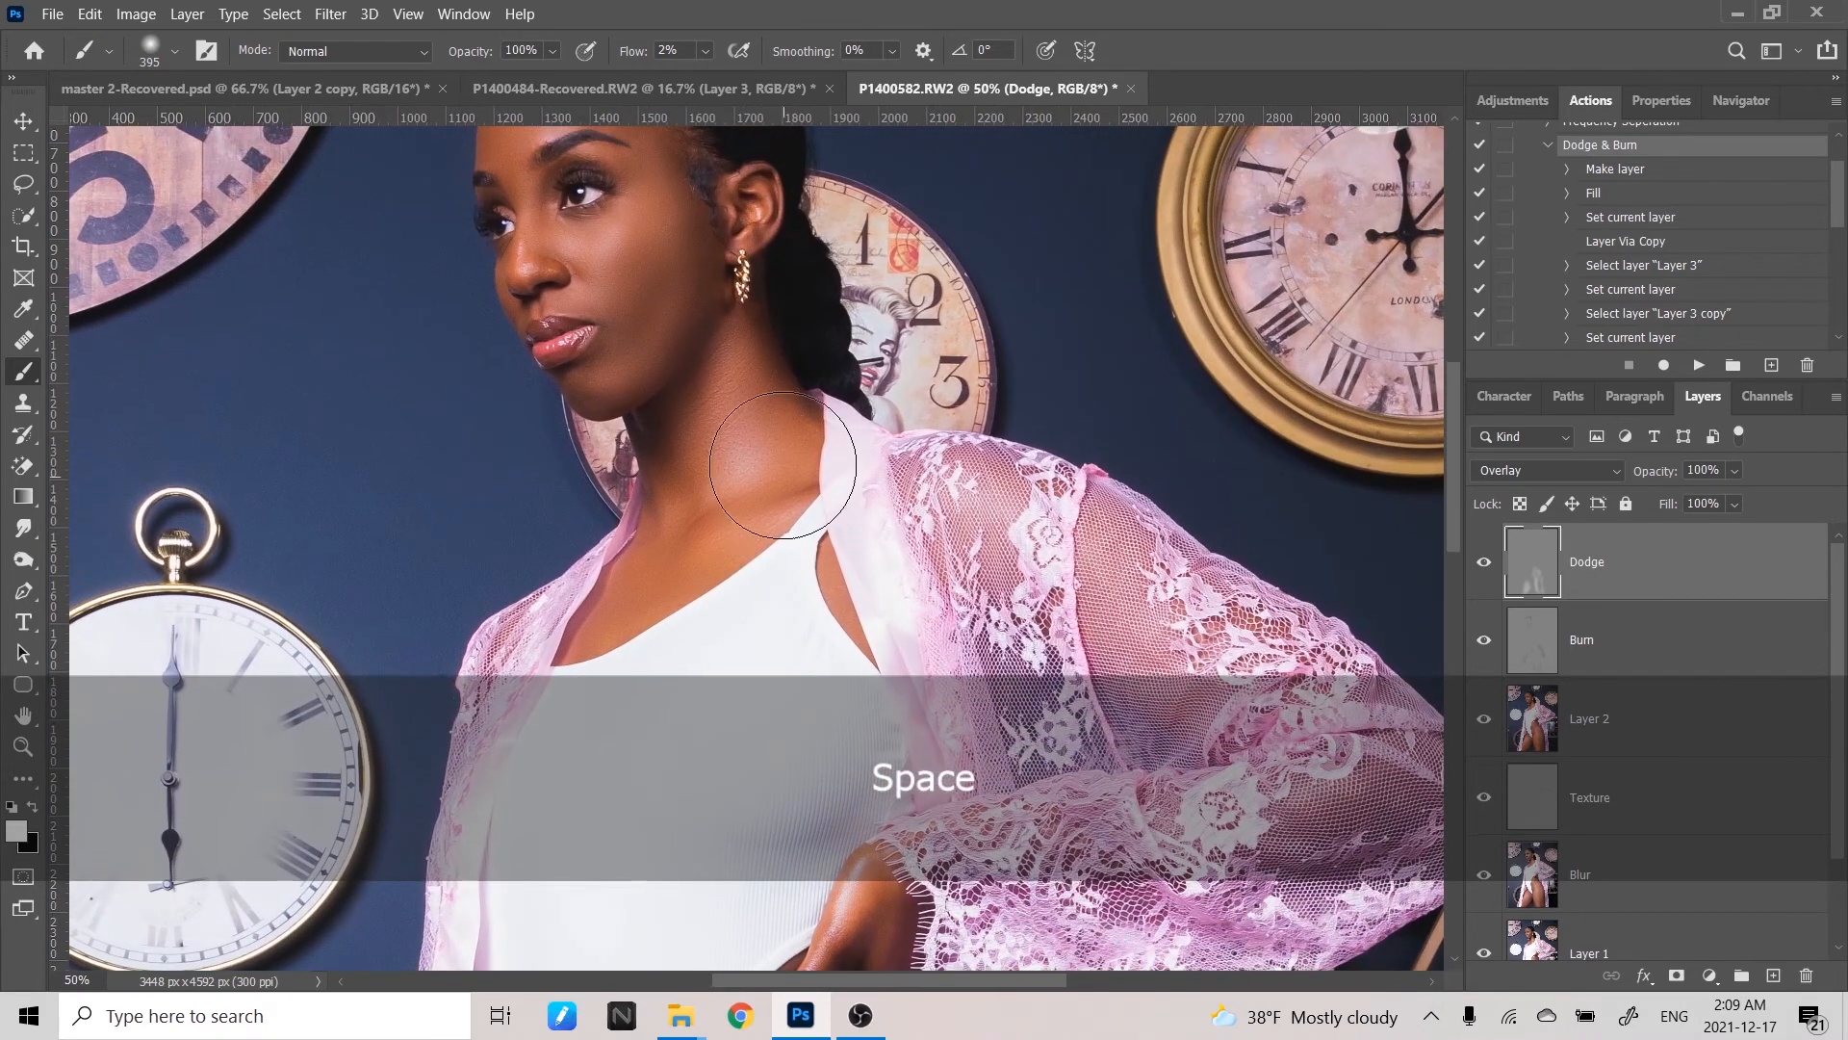
key(alt)
drag(784, 467, 717, 470)
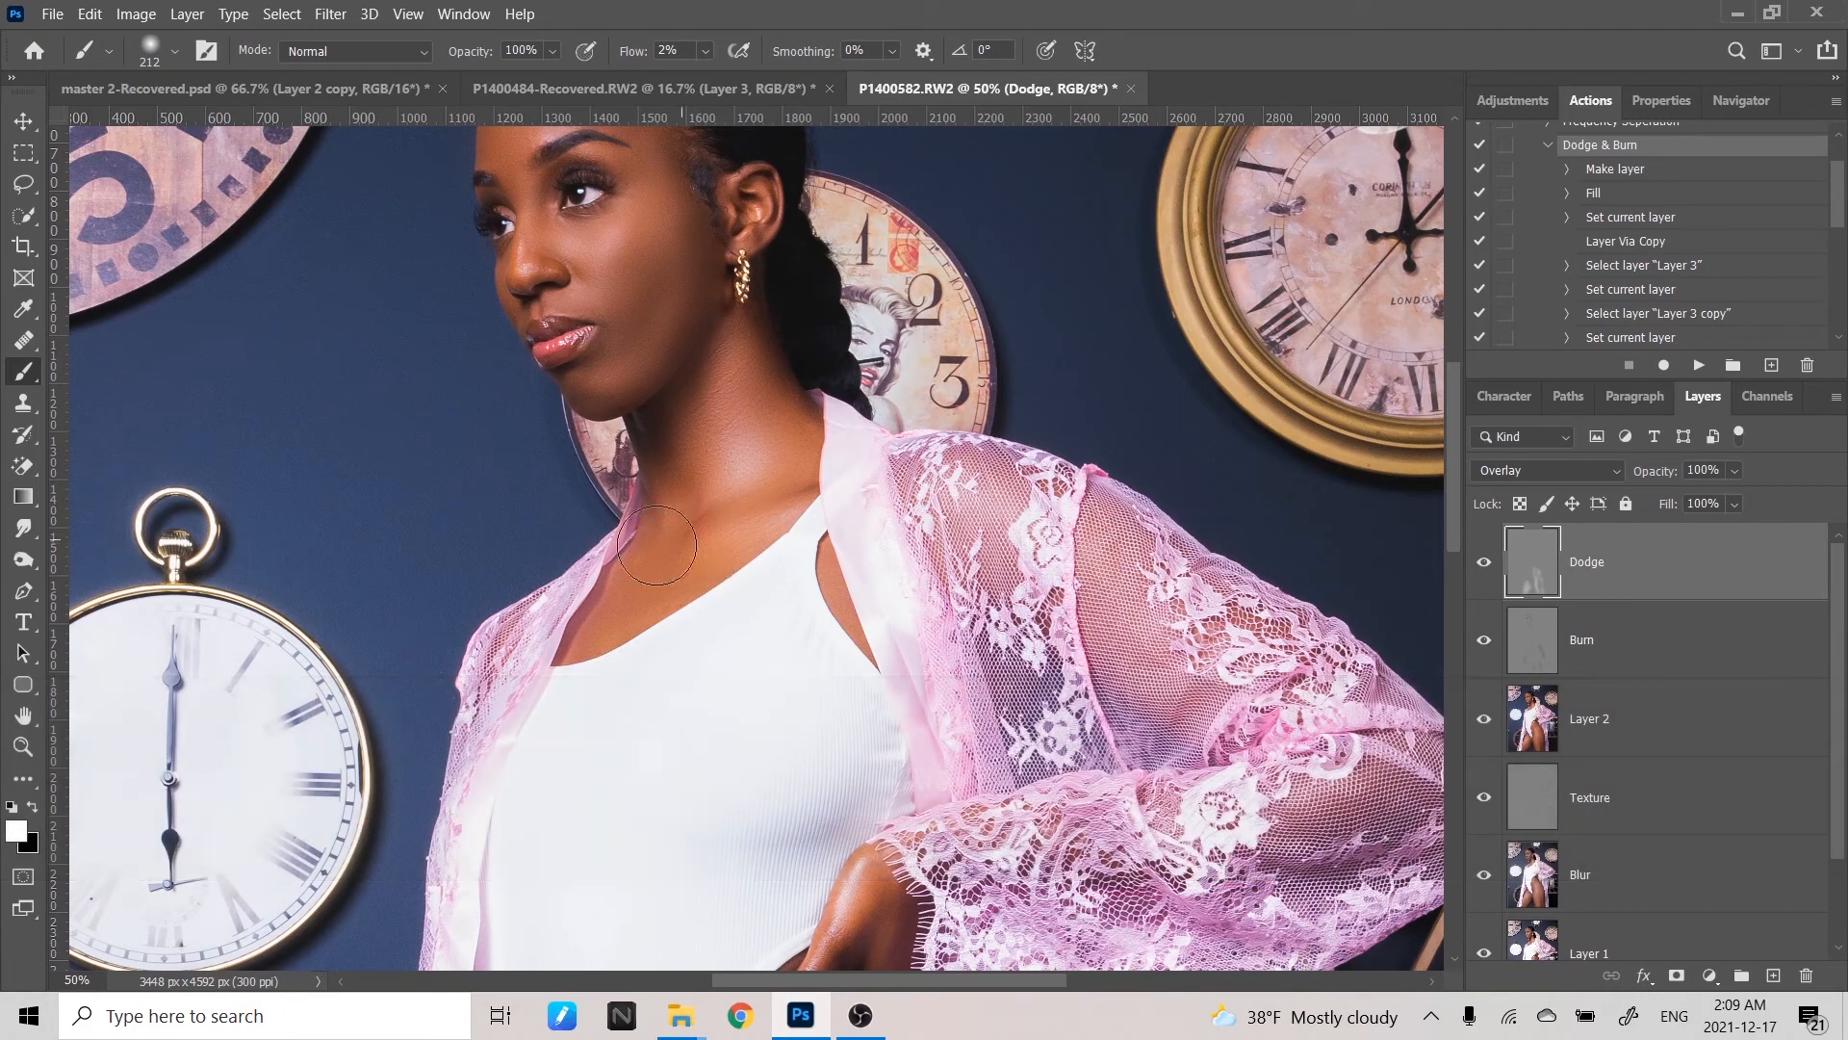
- Dodge the cheek and the side of the face with the brush reduced to 124 px
key(space)
drag(794, 480, 820, 644)
key(ctrl)
key(ctrl+equal)
key(ctrl+equal)
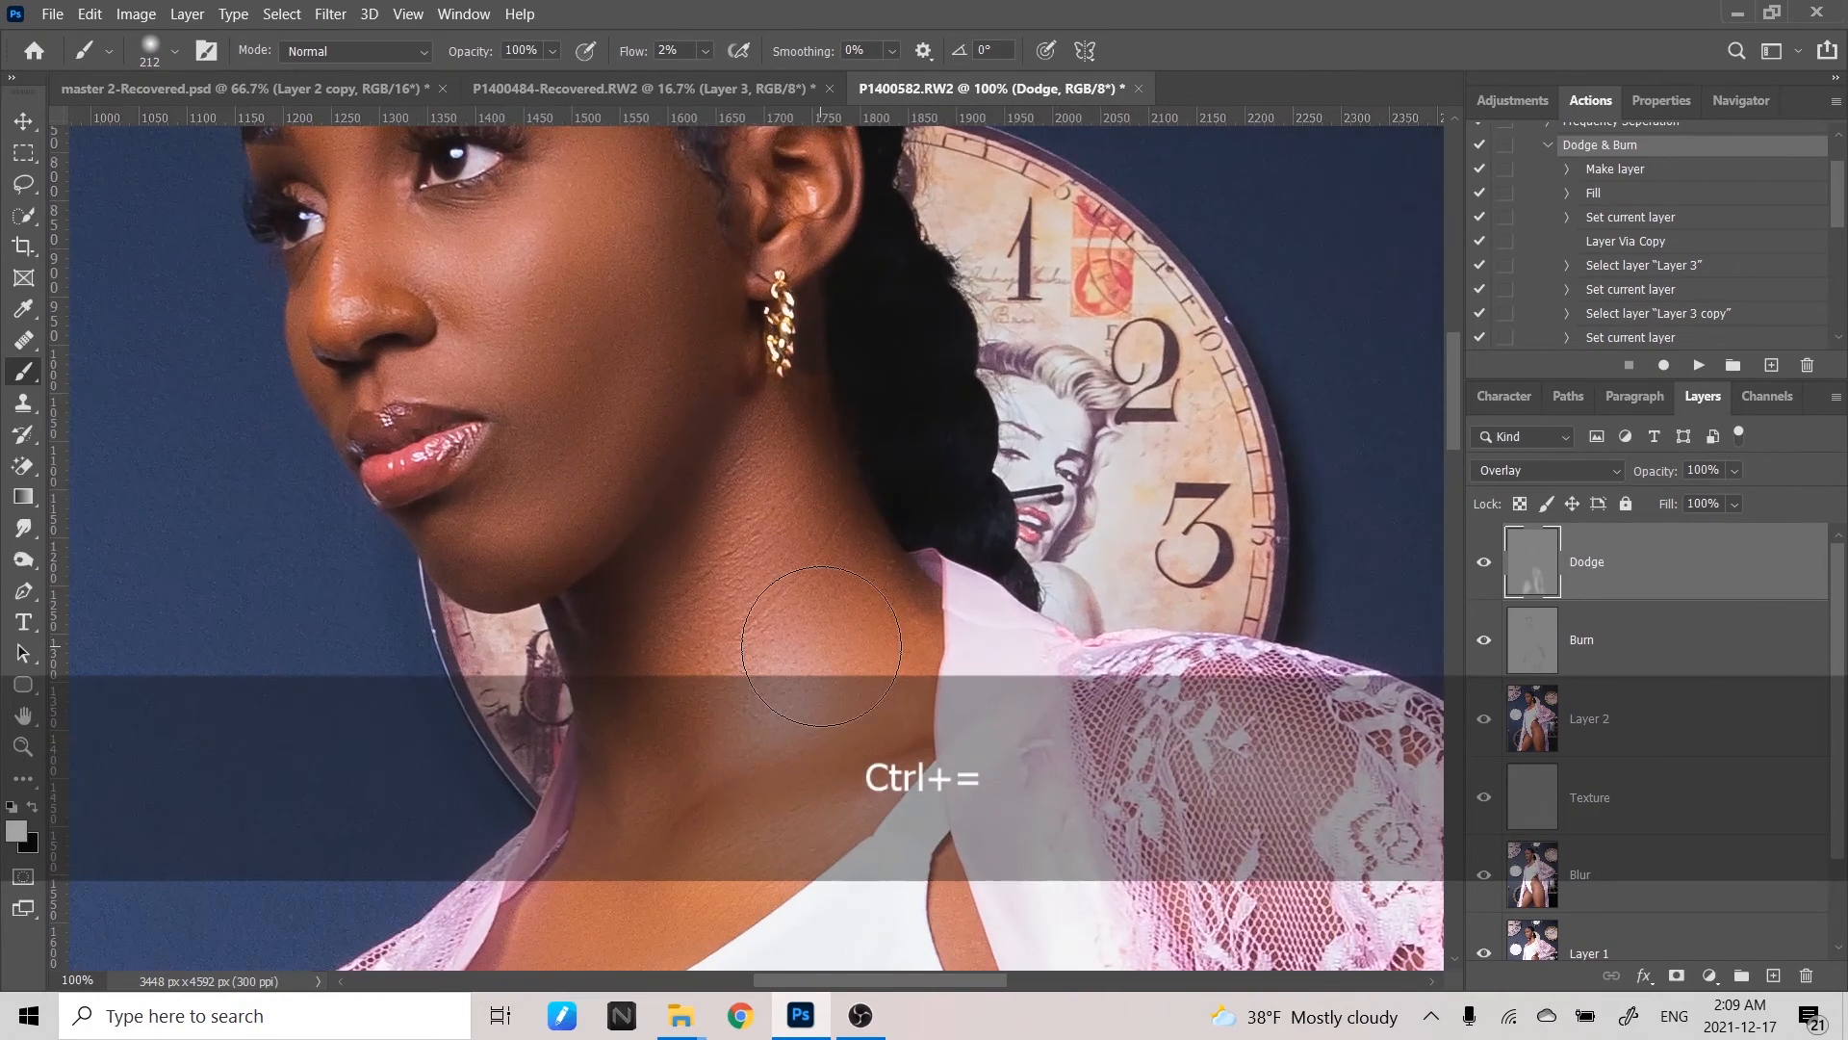
key(space)
drag(936, 671, 1034, 737)
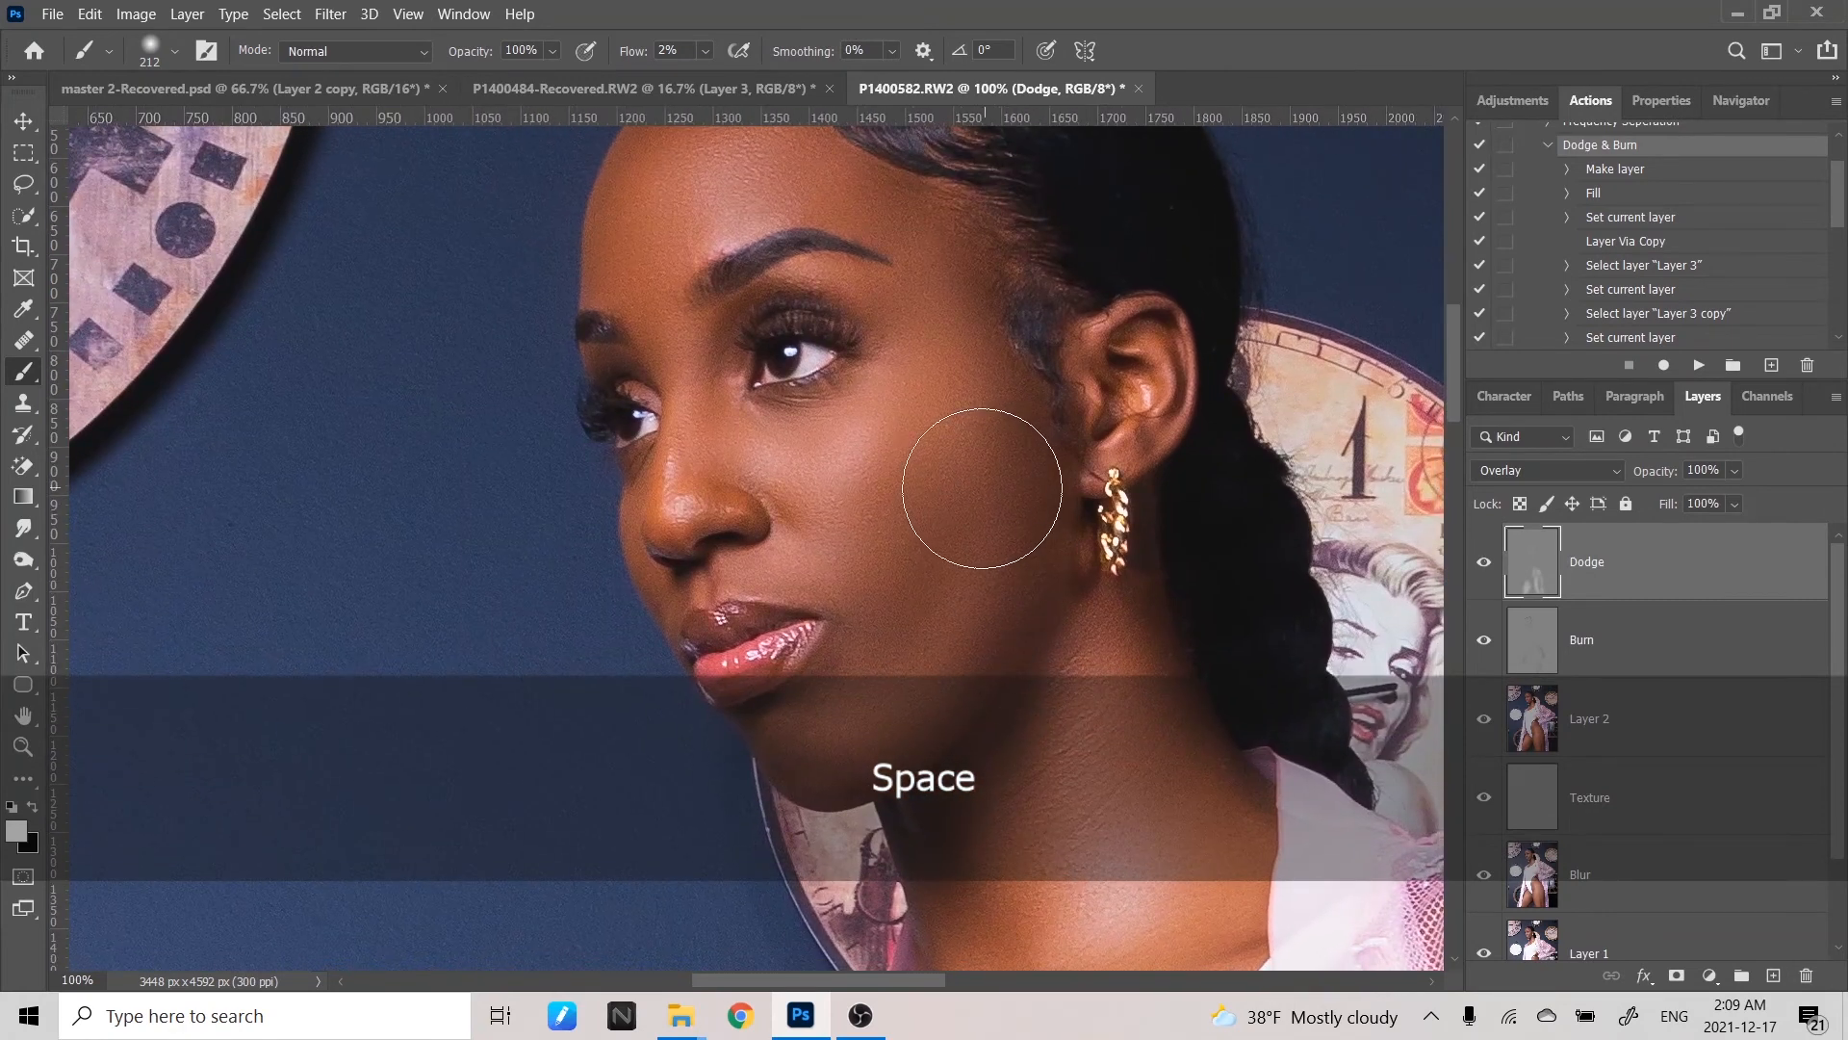
key(alt)
drag(978, 483, 886, 454)
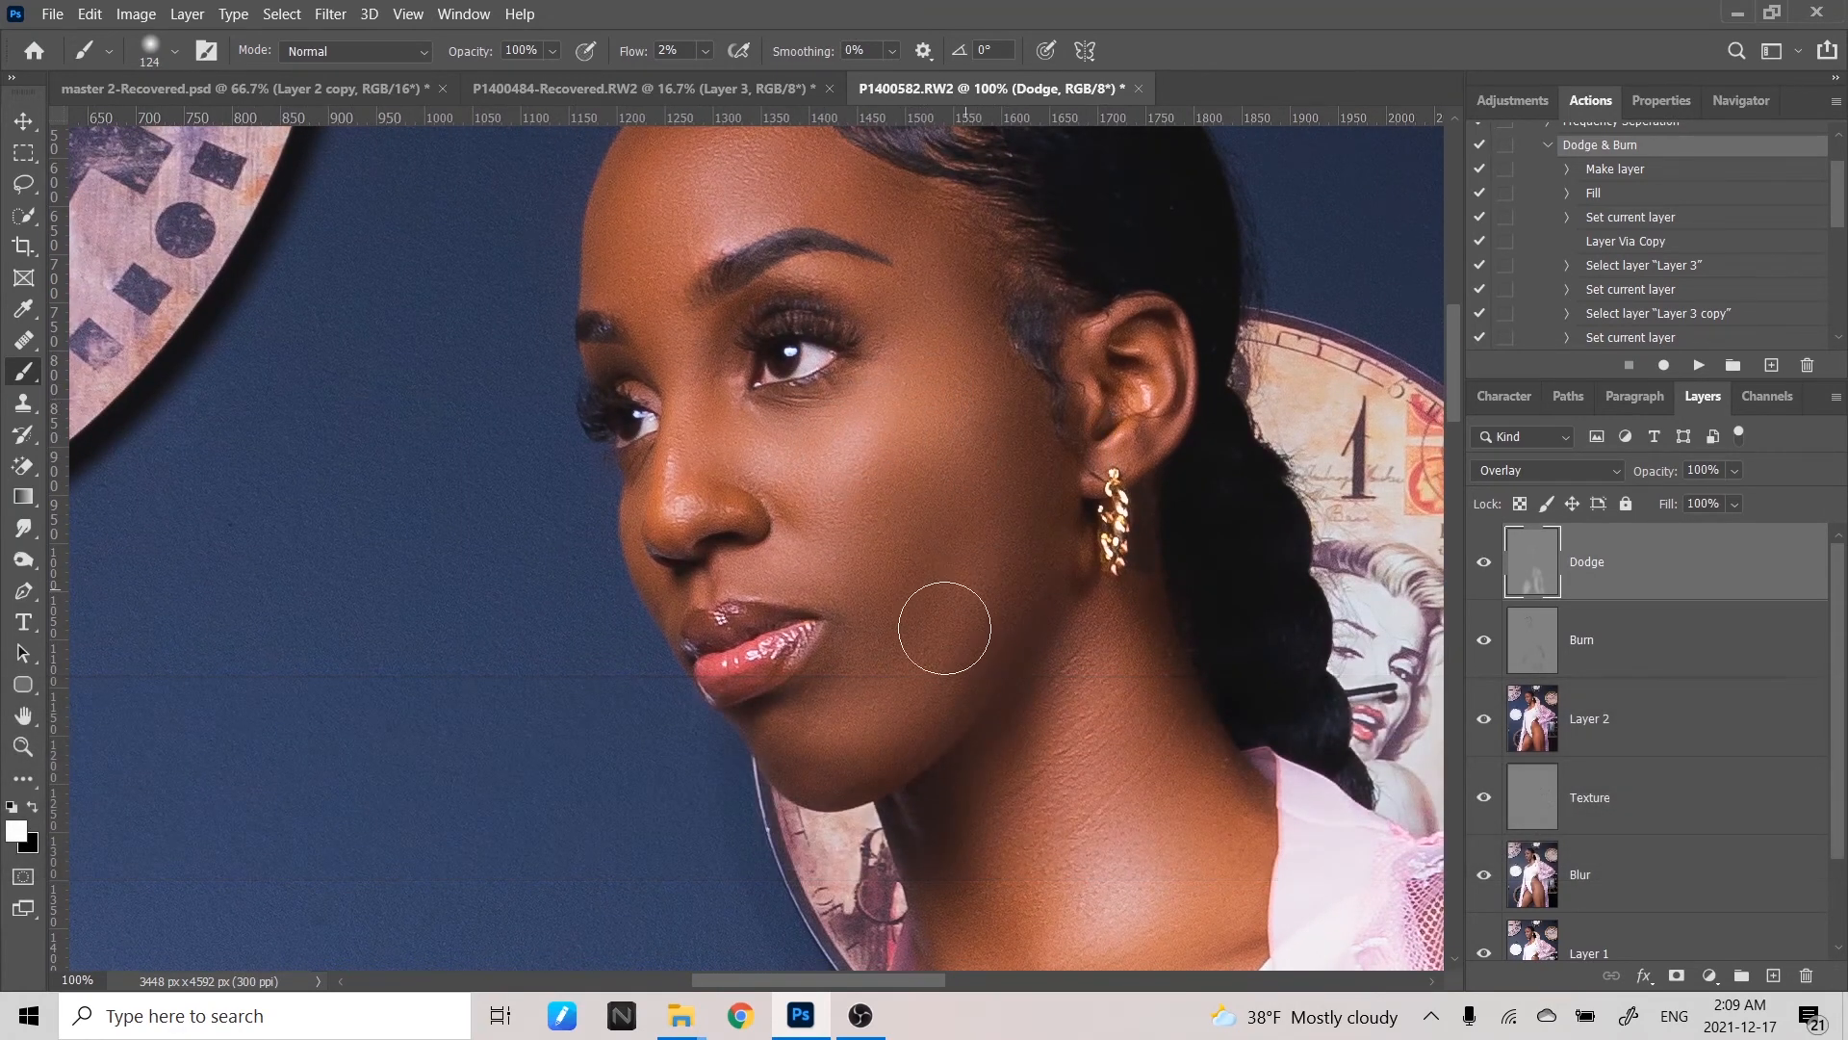
- Dodge the small highlights around the lips and nose with a brush of about 70 px, and the forehead with a 161 px brush
key(alt)
mouse_move(890, 561)
mouse_down()
mouse_move(772, 568)
mouse_move(800, 564)
mouse_up()
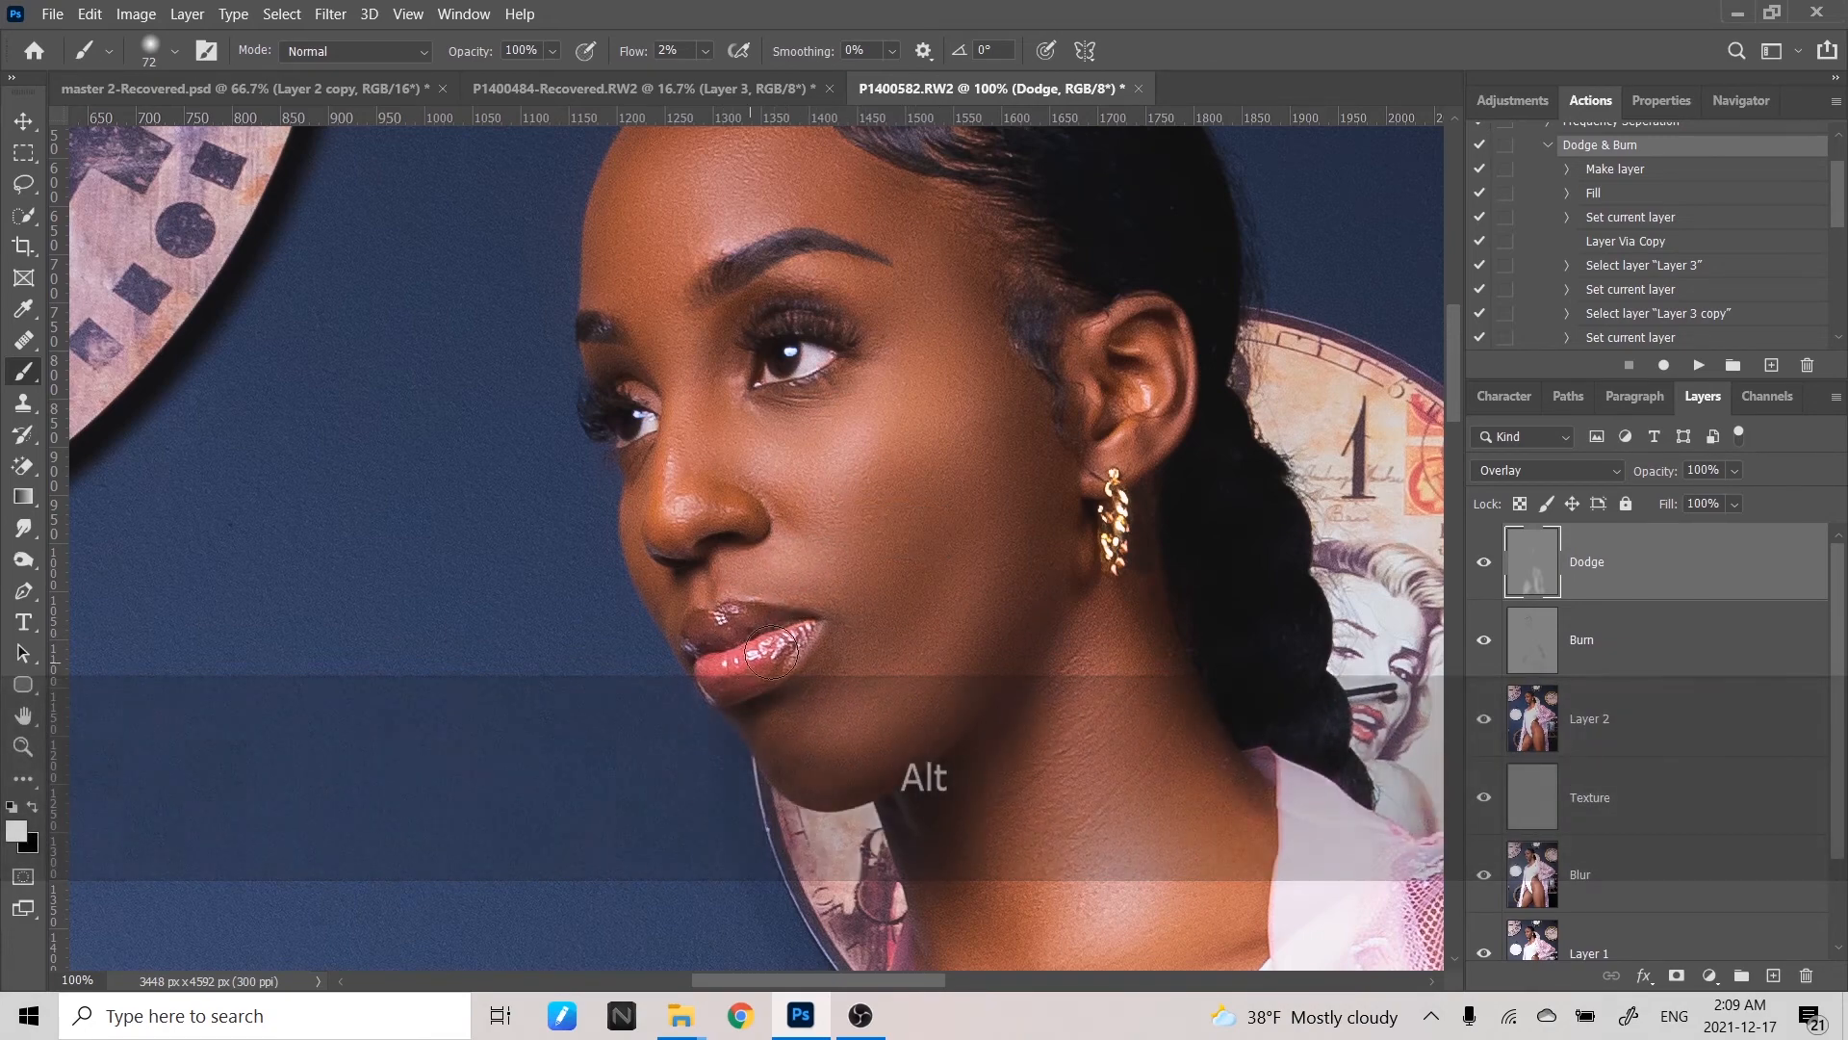
key(alt)
mouse_move(851, 467)
mouse_down()
mouse_move(874, 453)
mouse_move(762, 426)
mouse_up()
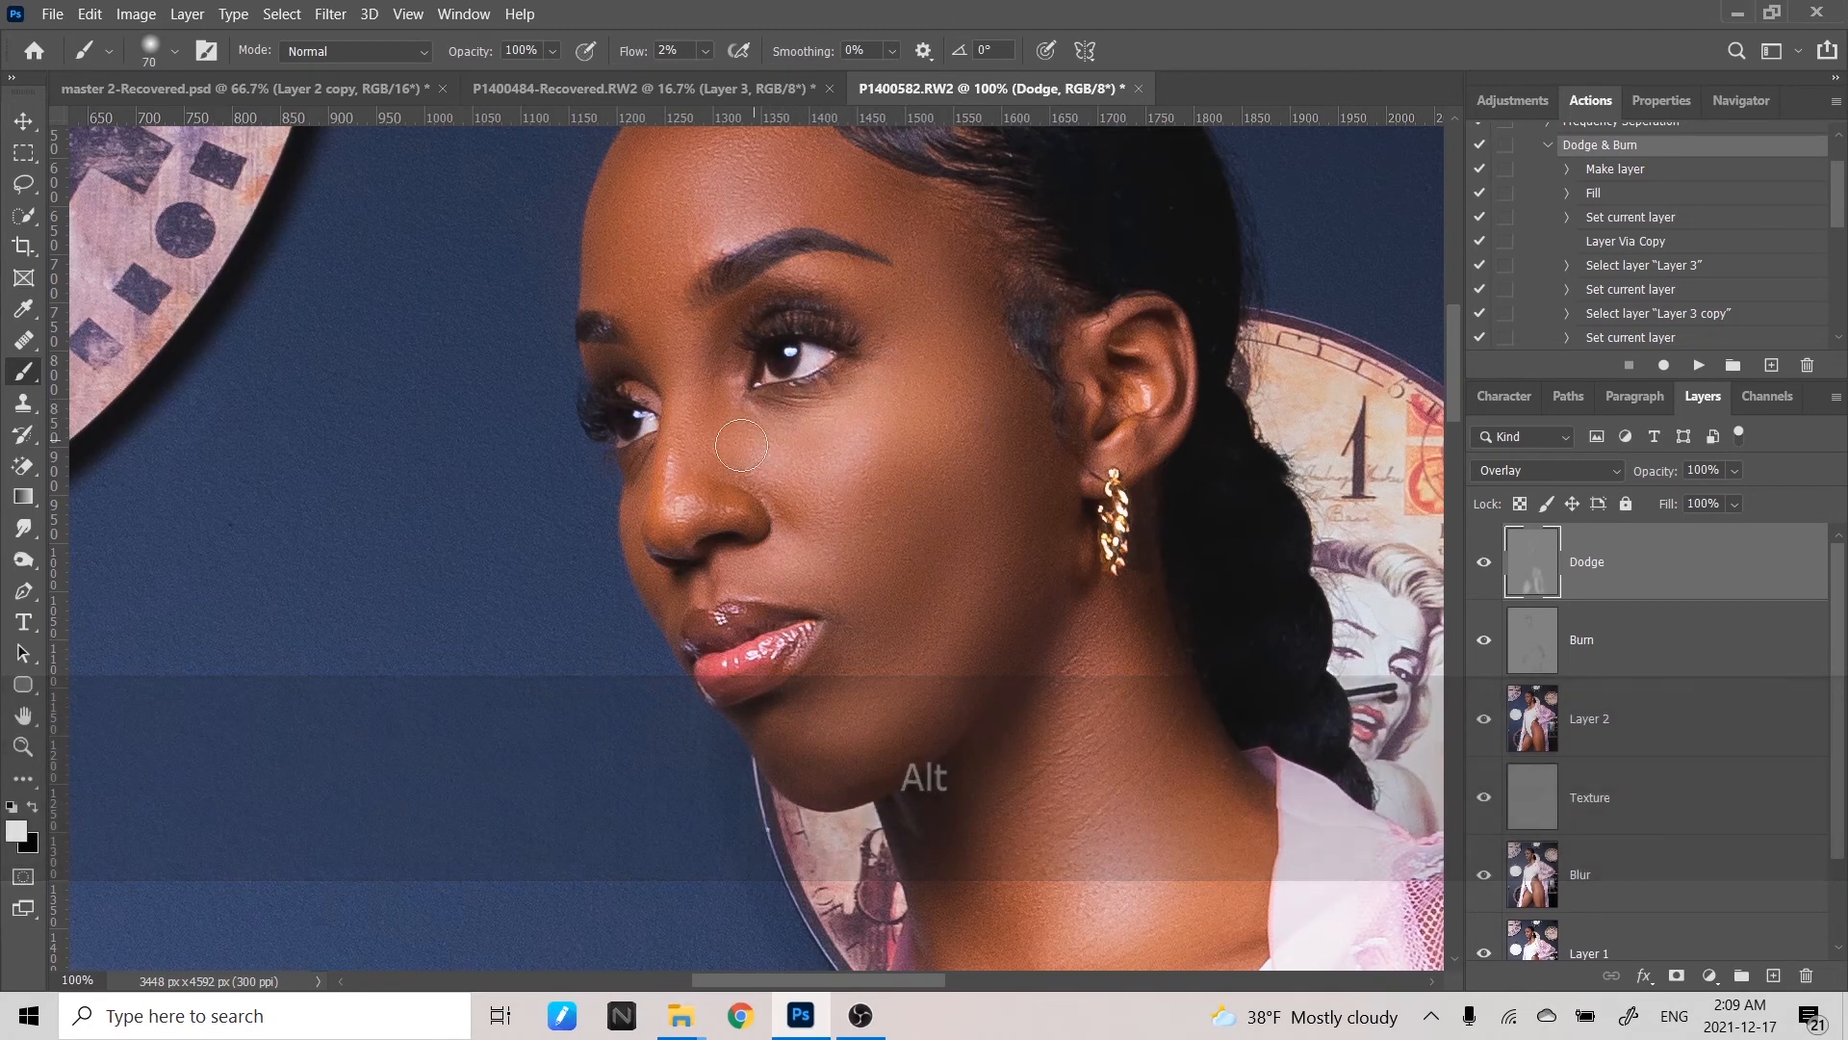
drag(798, 380, 760, 477)
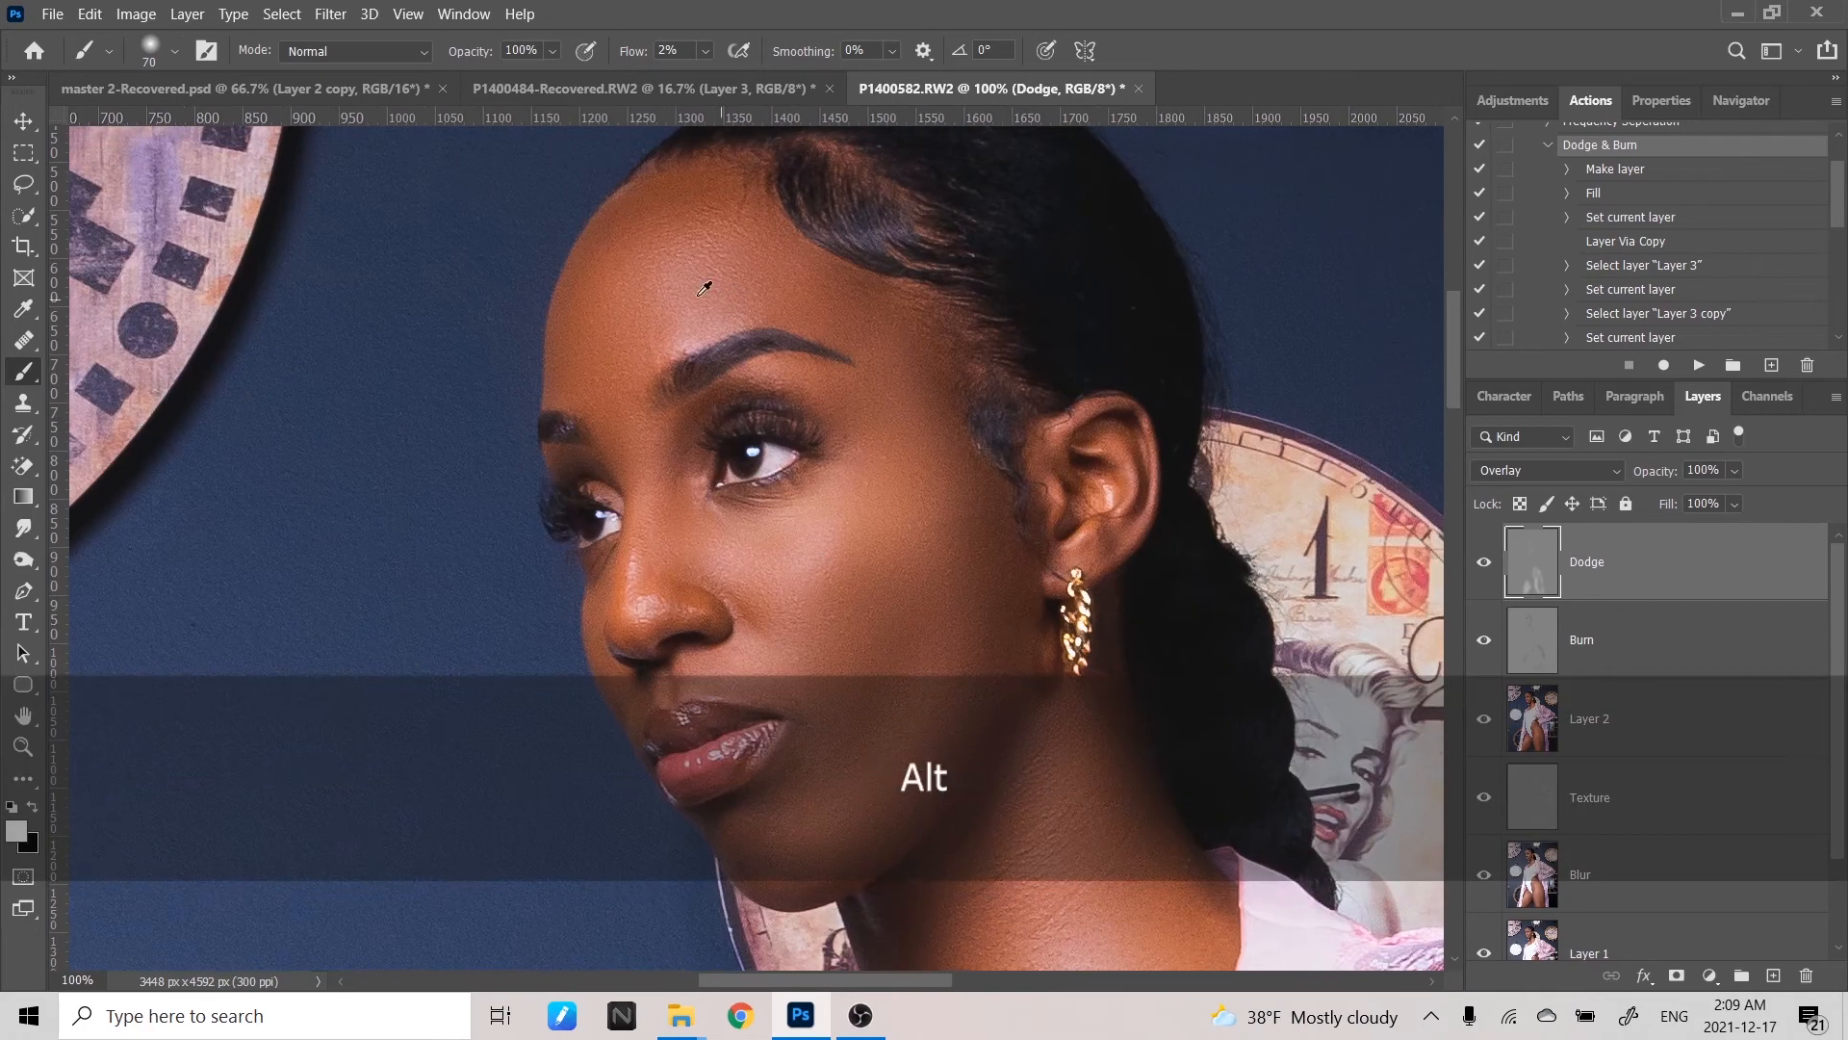
drag(722, 280, 746, 294)
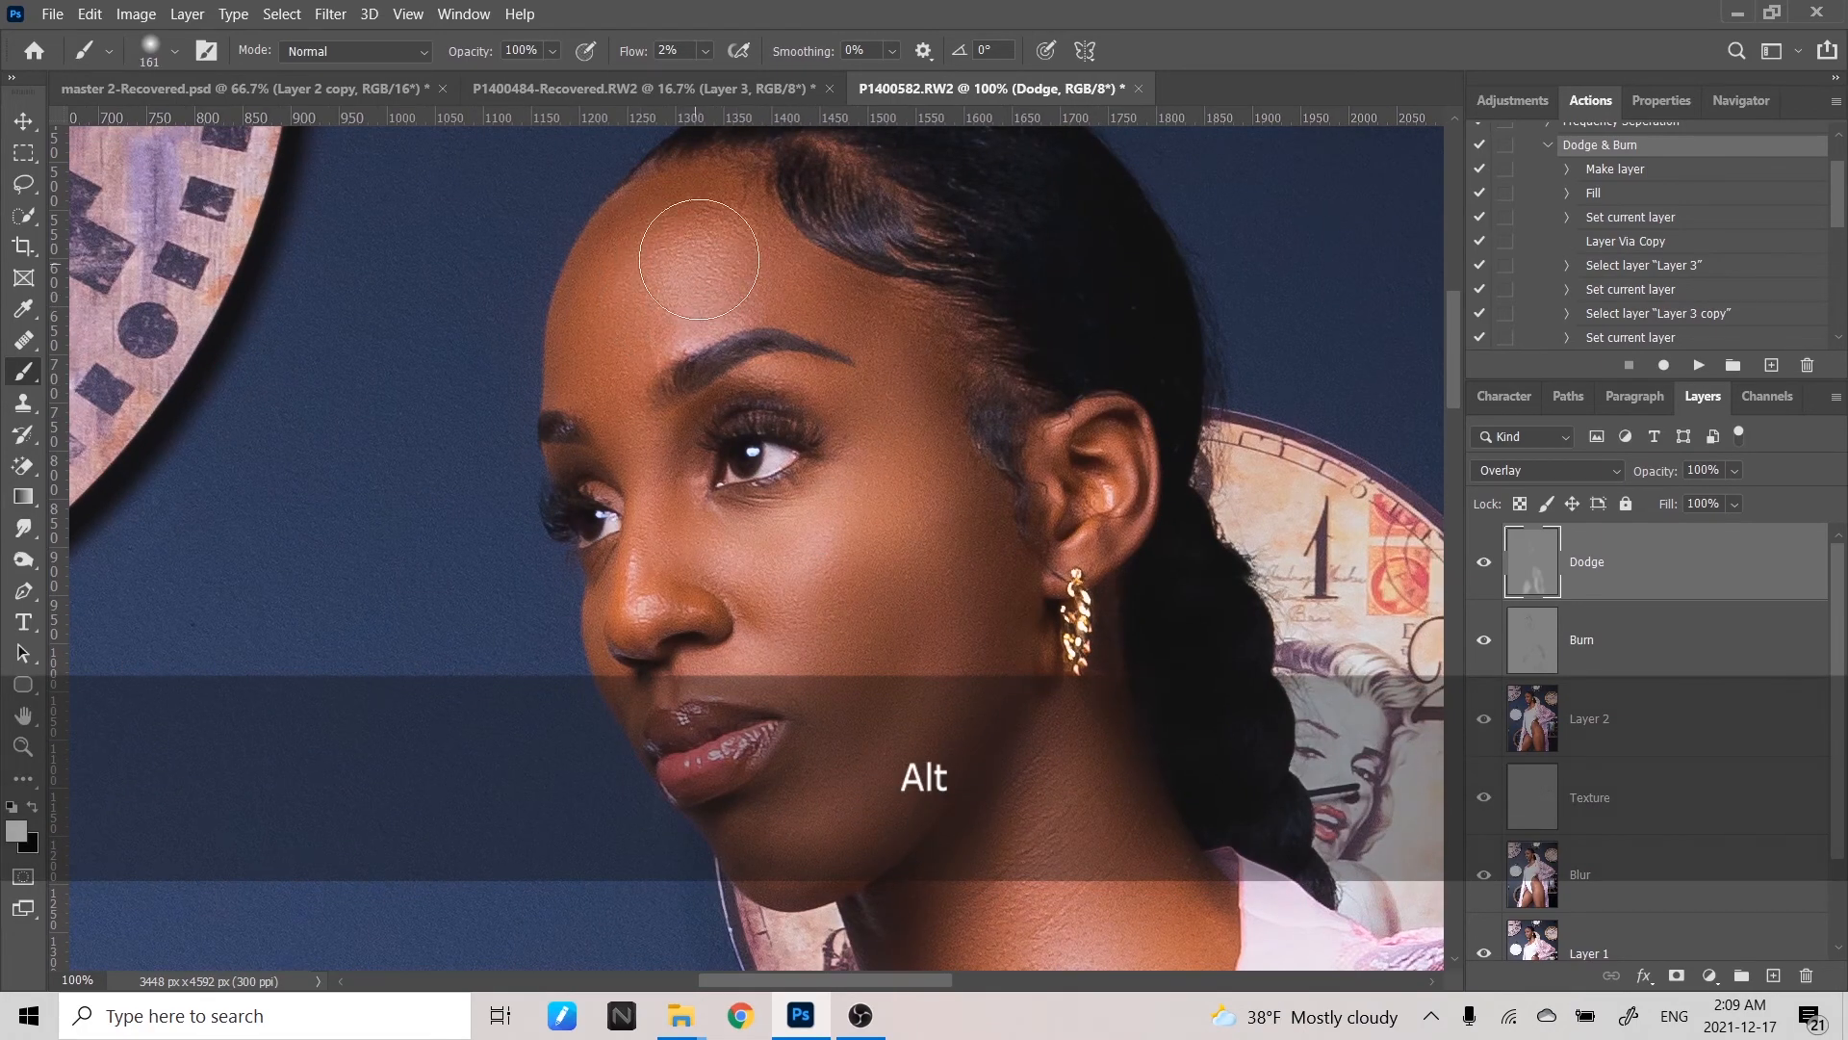
- Toggle the Dodge layer's visibility to compare the face with and without the dodging
click(1485, 563)
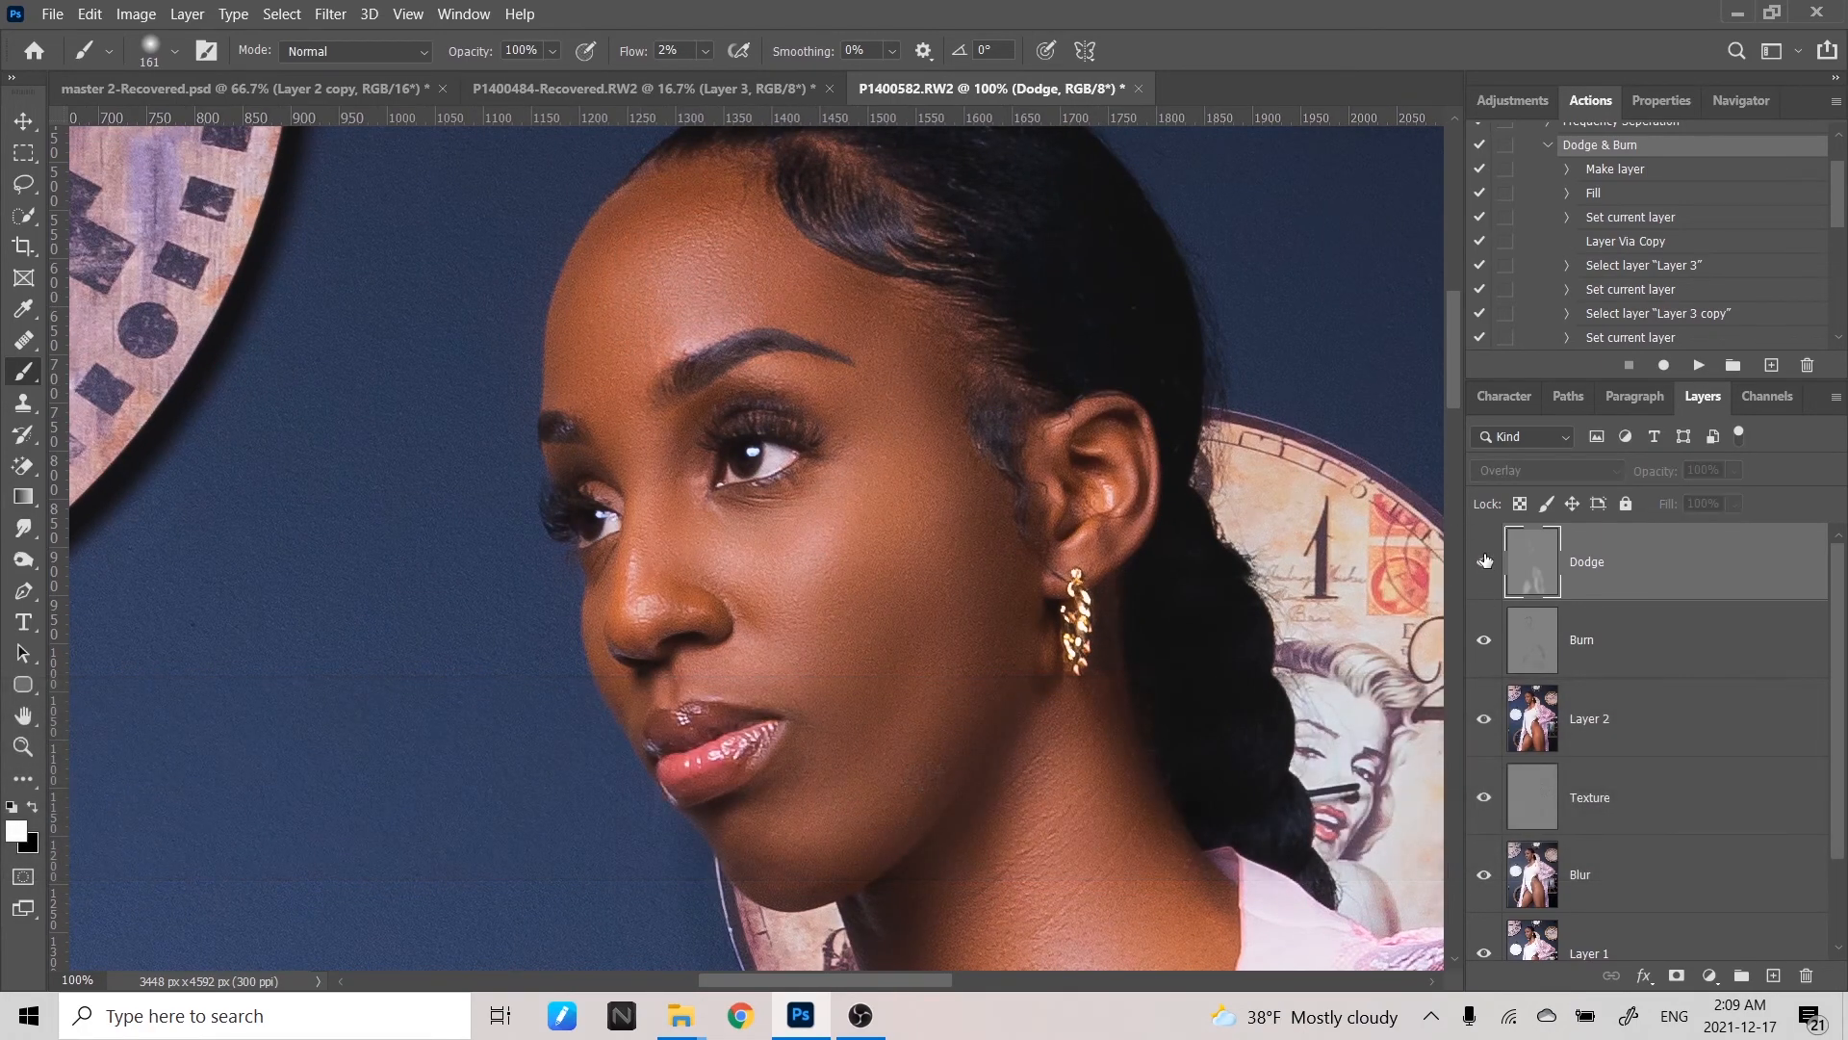
click(1485, 563)
click(1485, 563)
click(1485, 563)
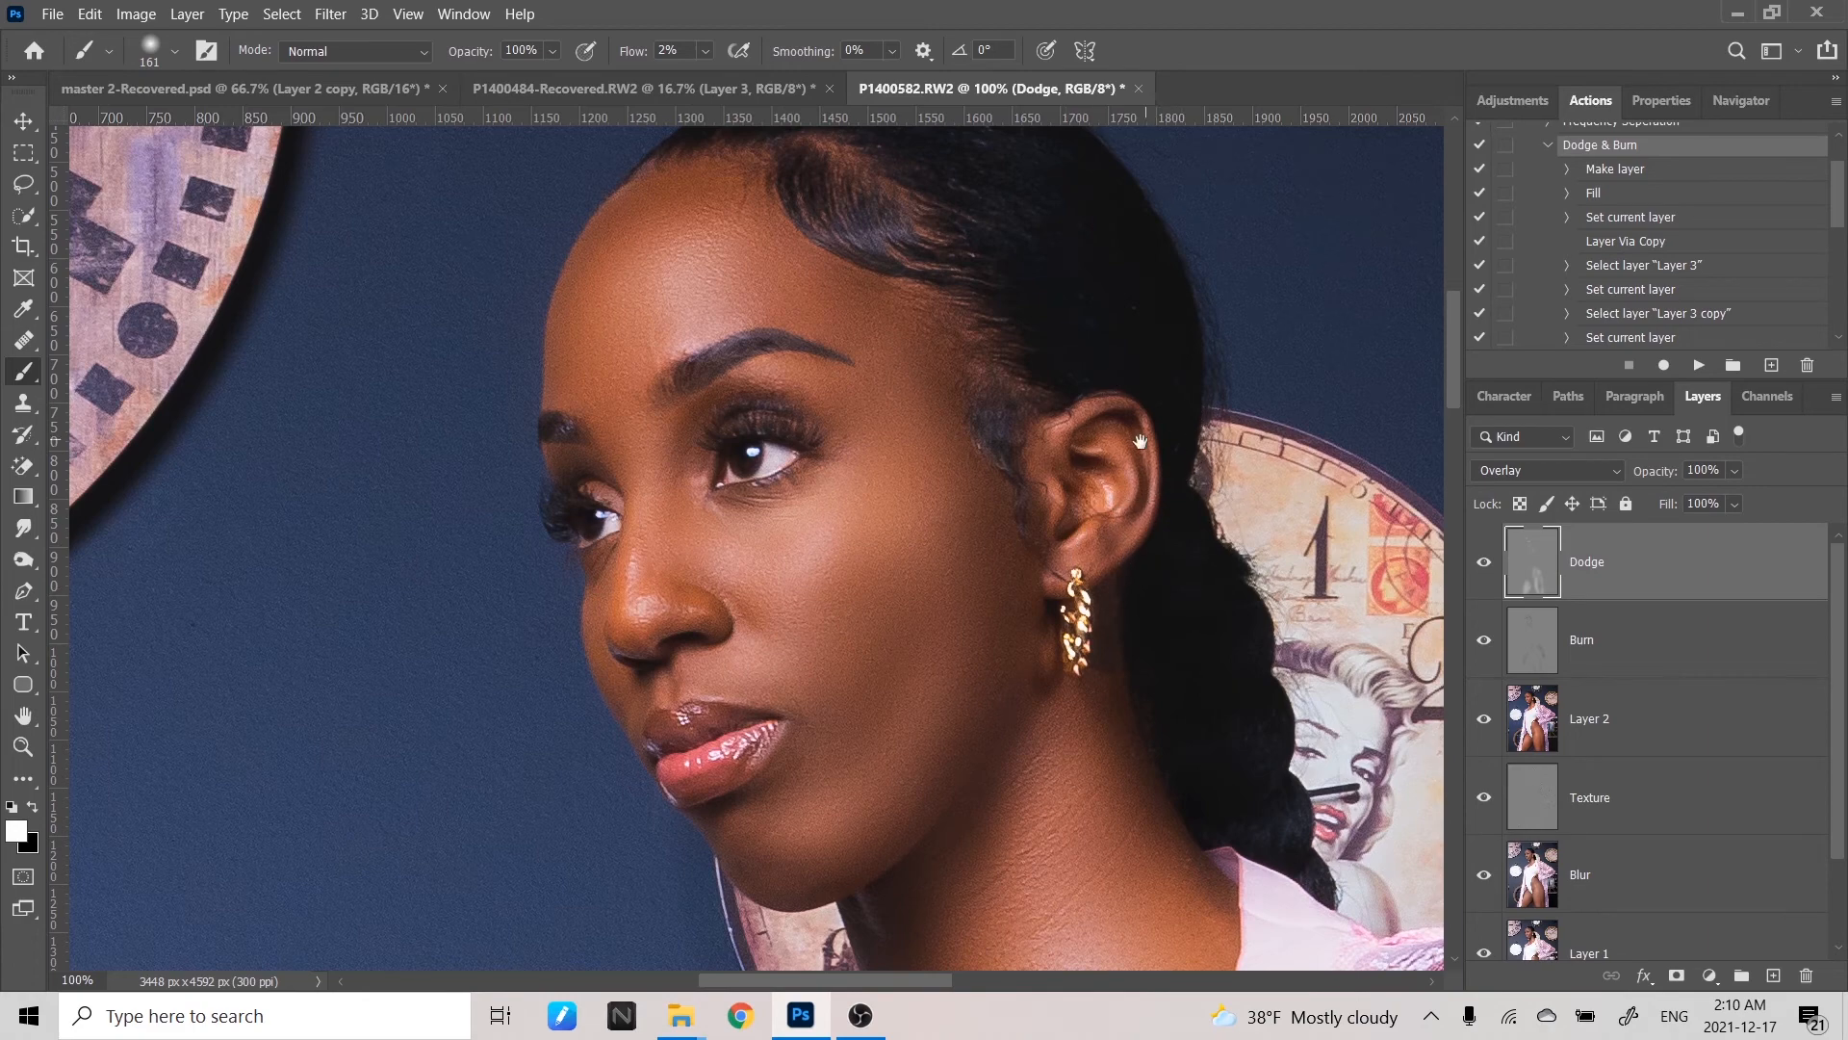
- Hide the Dodge layer and set the Burn layer's opacity to 40%
key(space)
drag(1155, 467, 1179, 608)
key(ctrl+minus)
key(ctrl+minus)
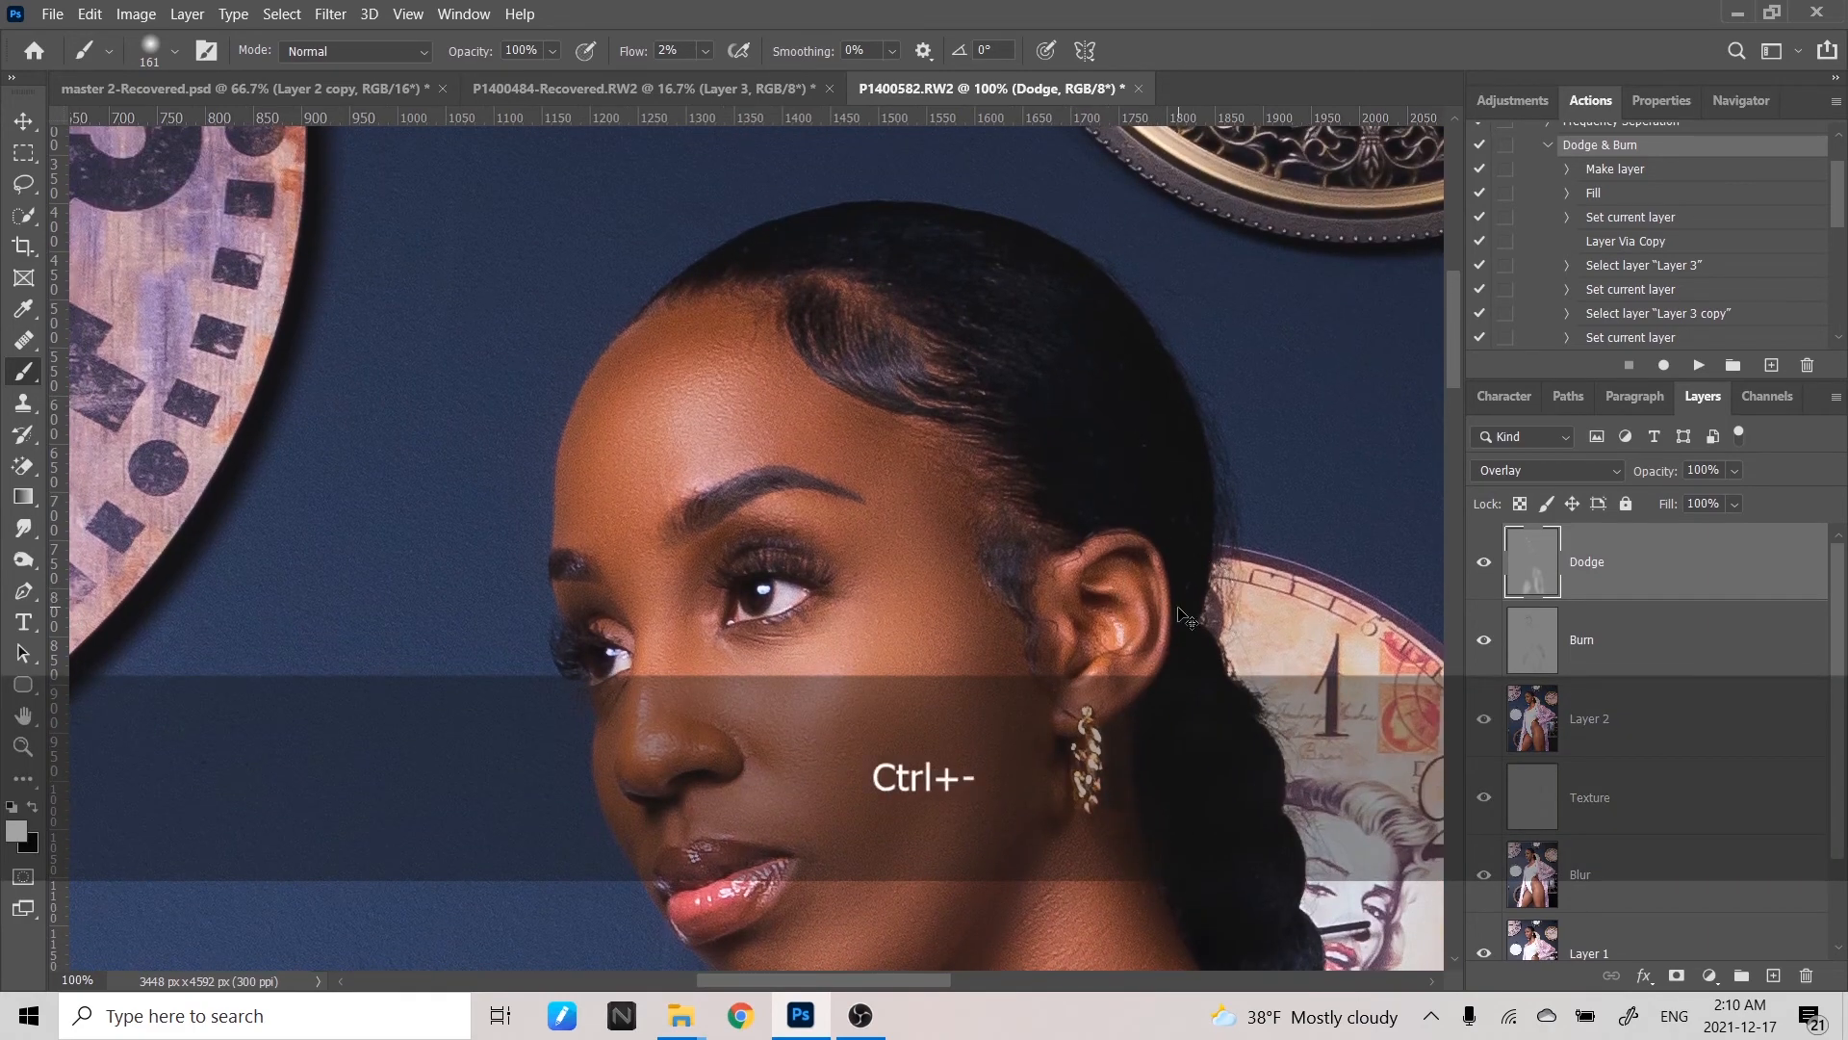
key(ctrl+minus)
key(ctrl+minus)
key(ctrl+minus)
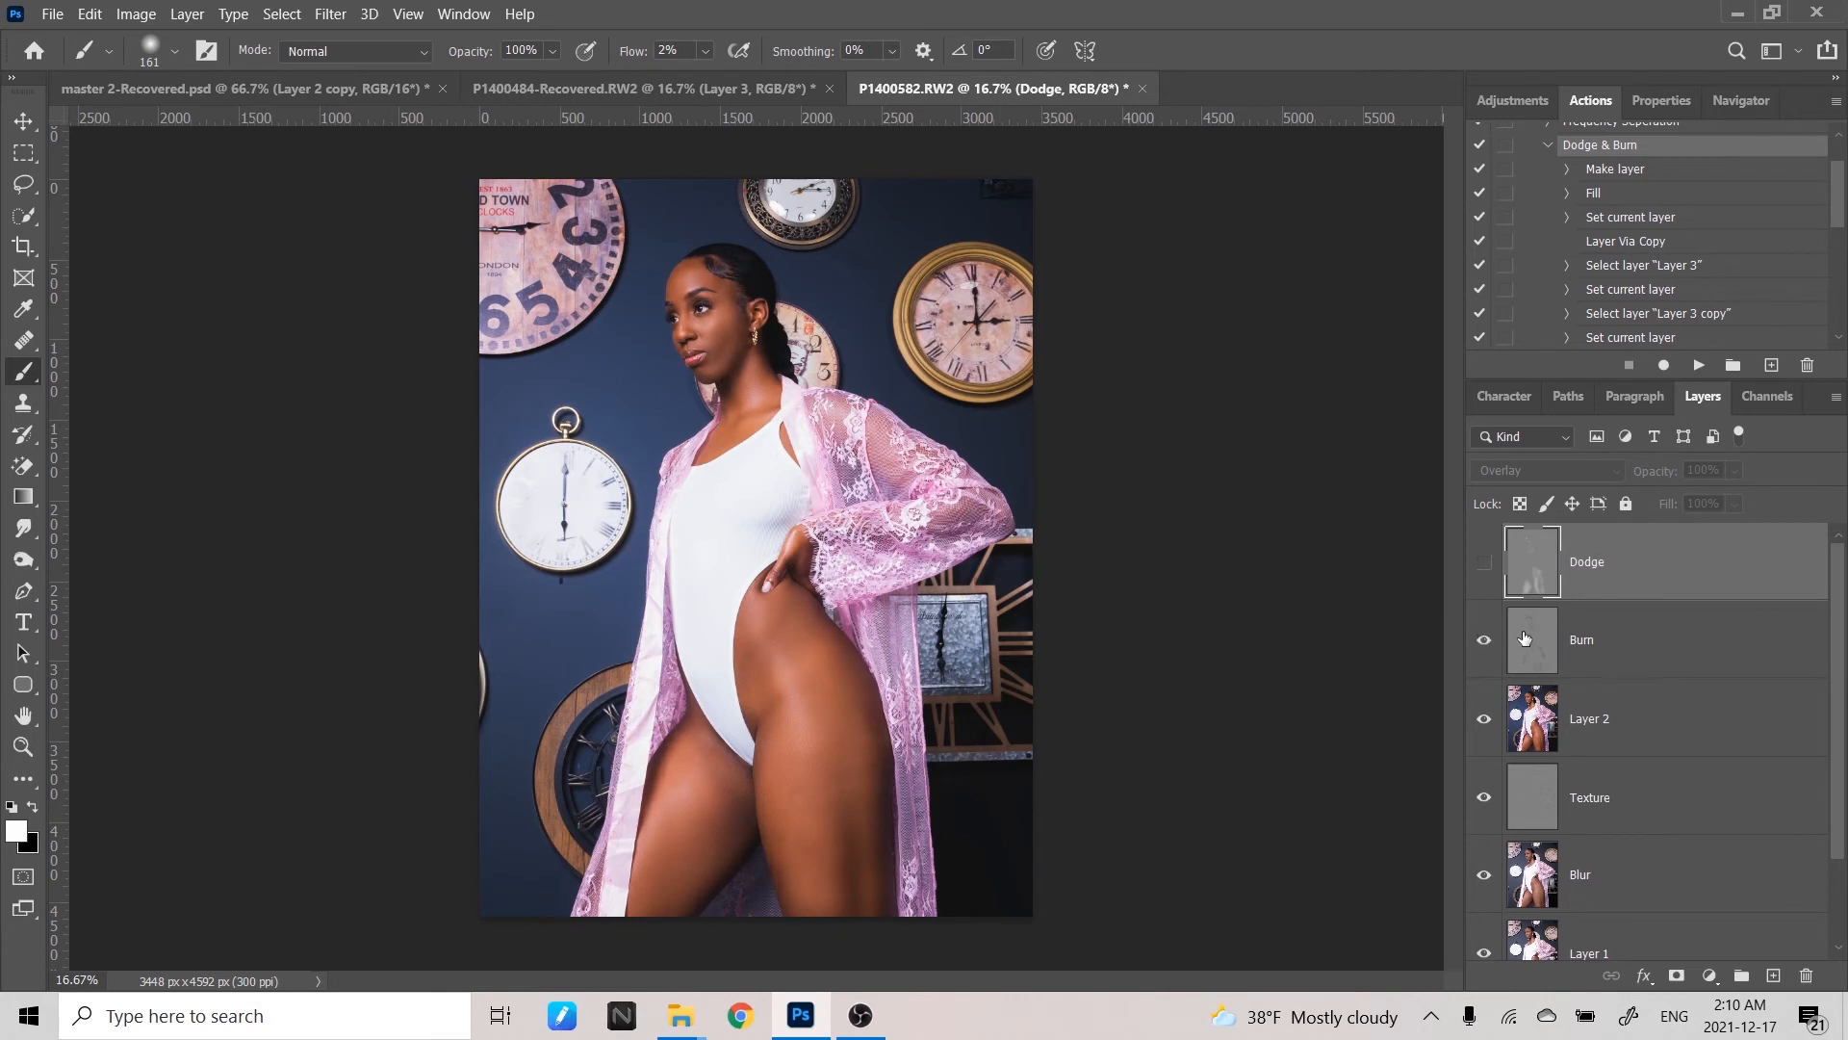
click(1659, 645)
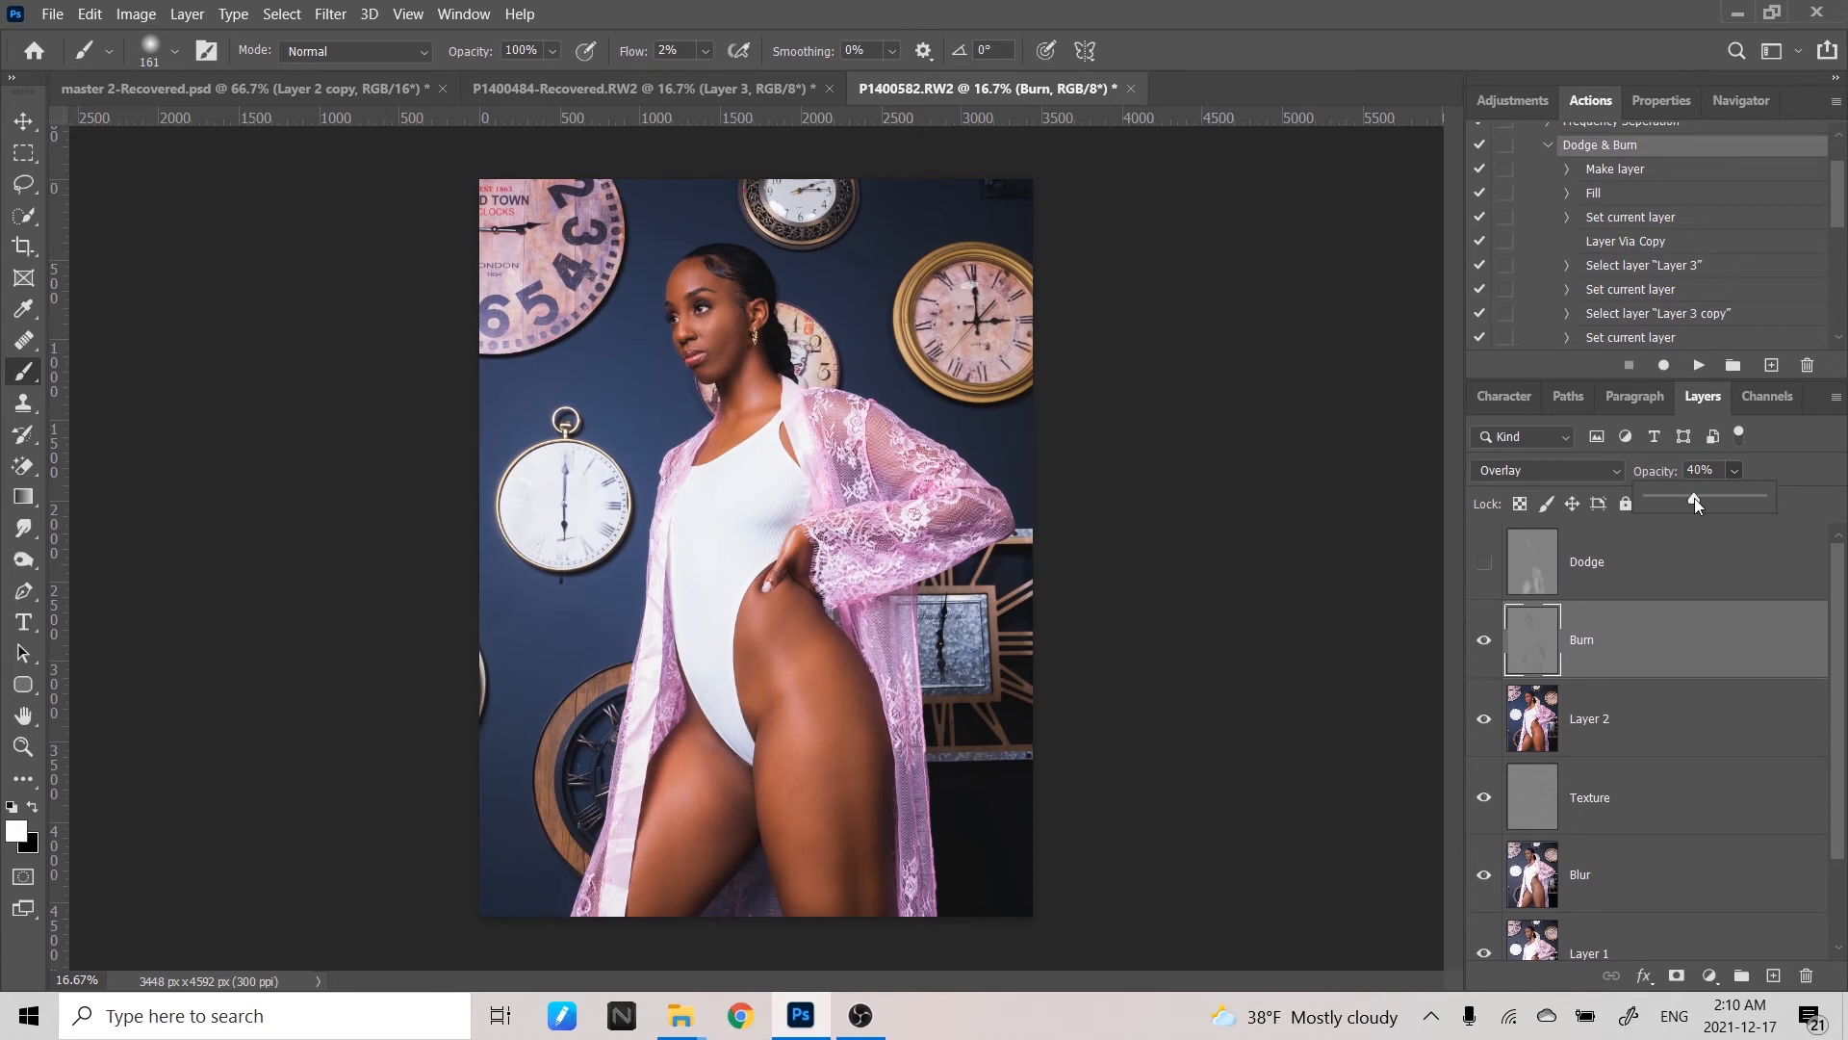
- Toggle the Burn layer's visibility to compare the upper body with and without the softened burning
click(1484, 641)
key(ctrl+equal)
key(space)
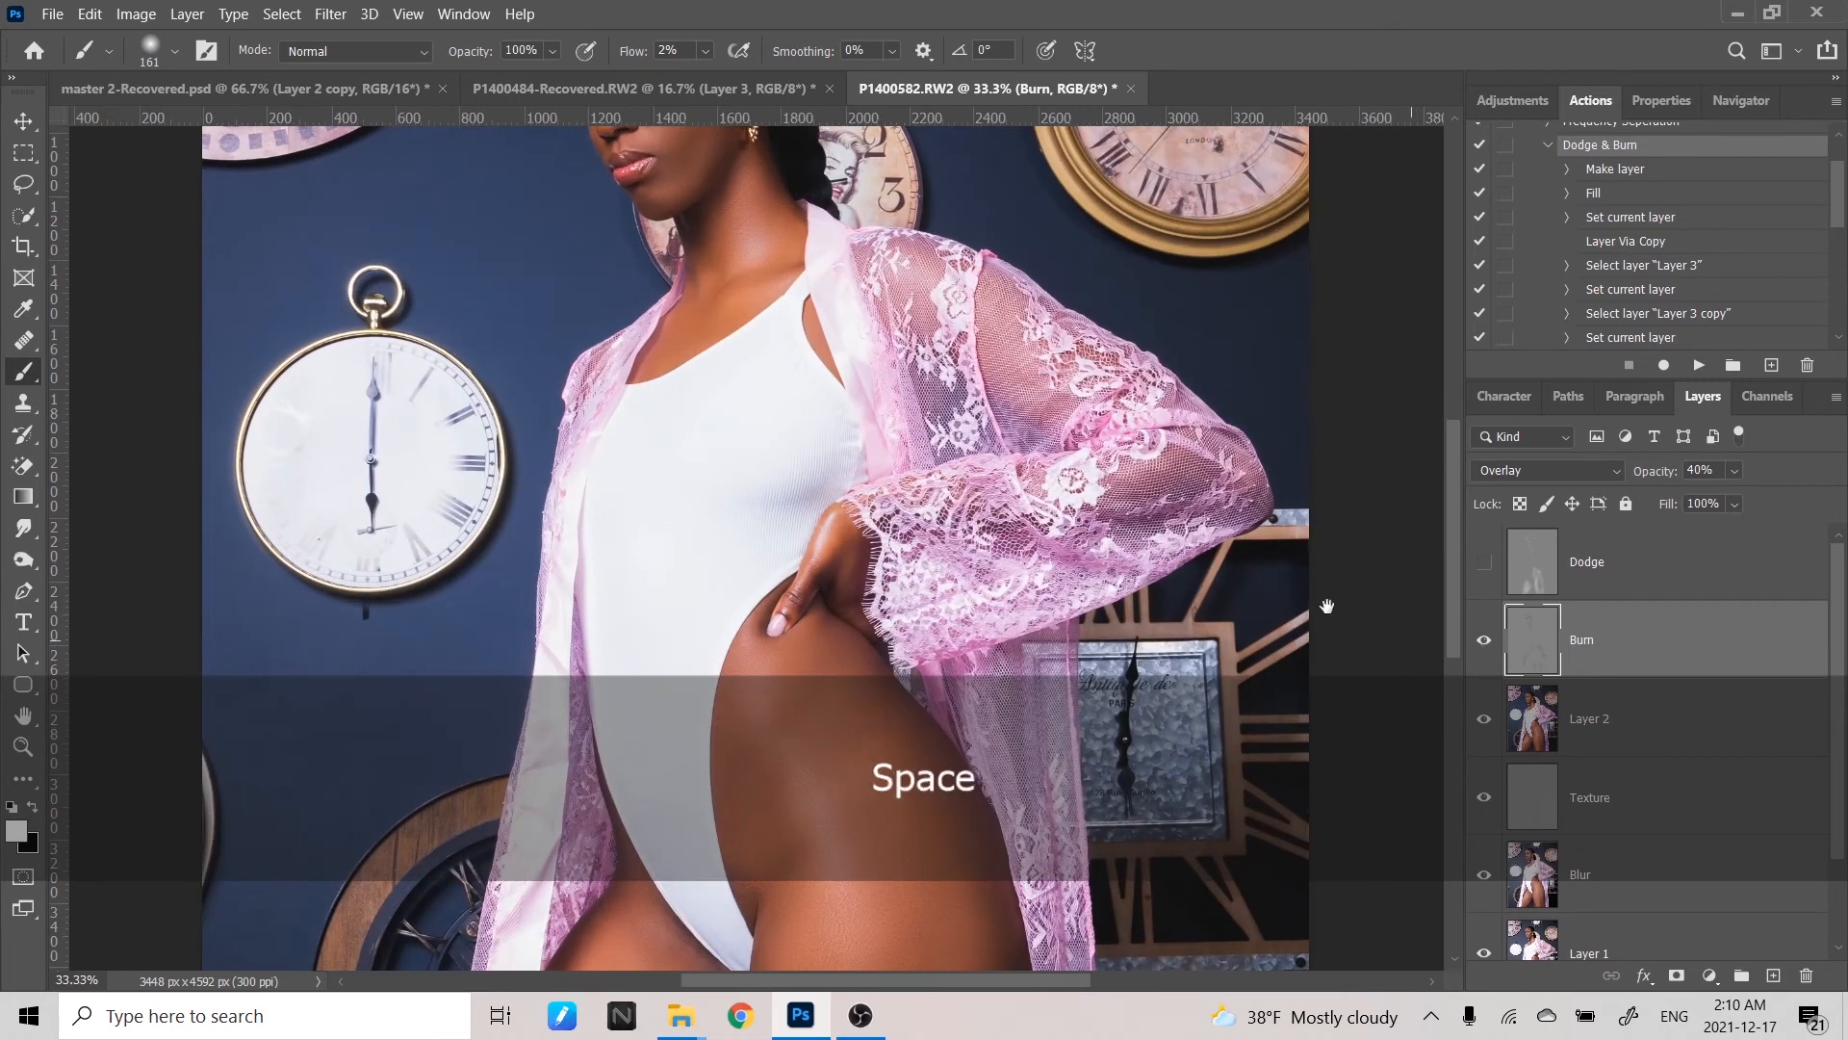
drag(1164, 468, 1152, 624)
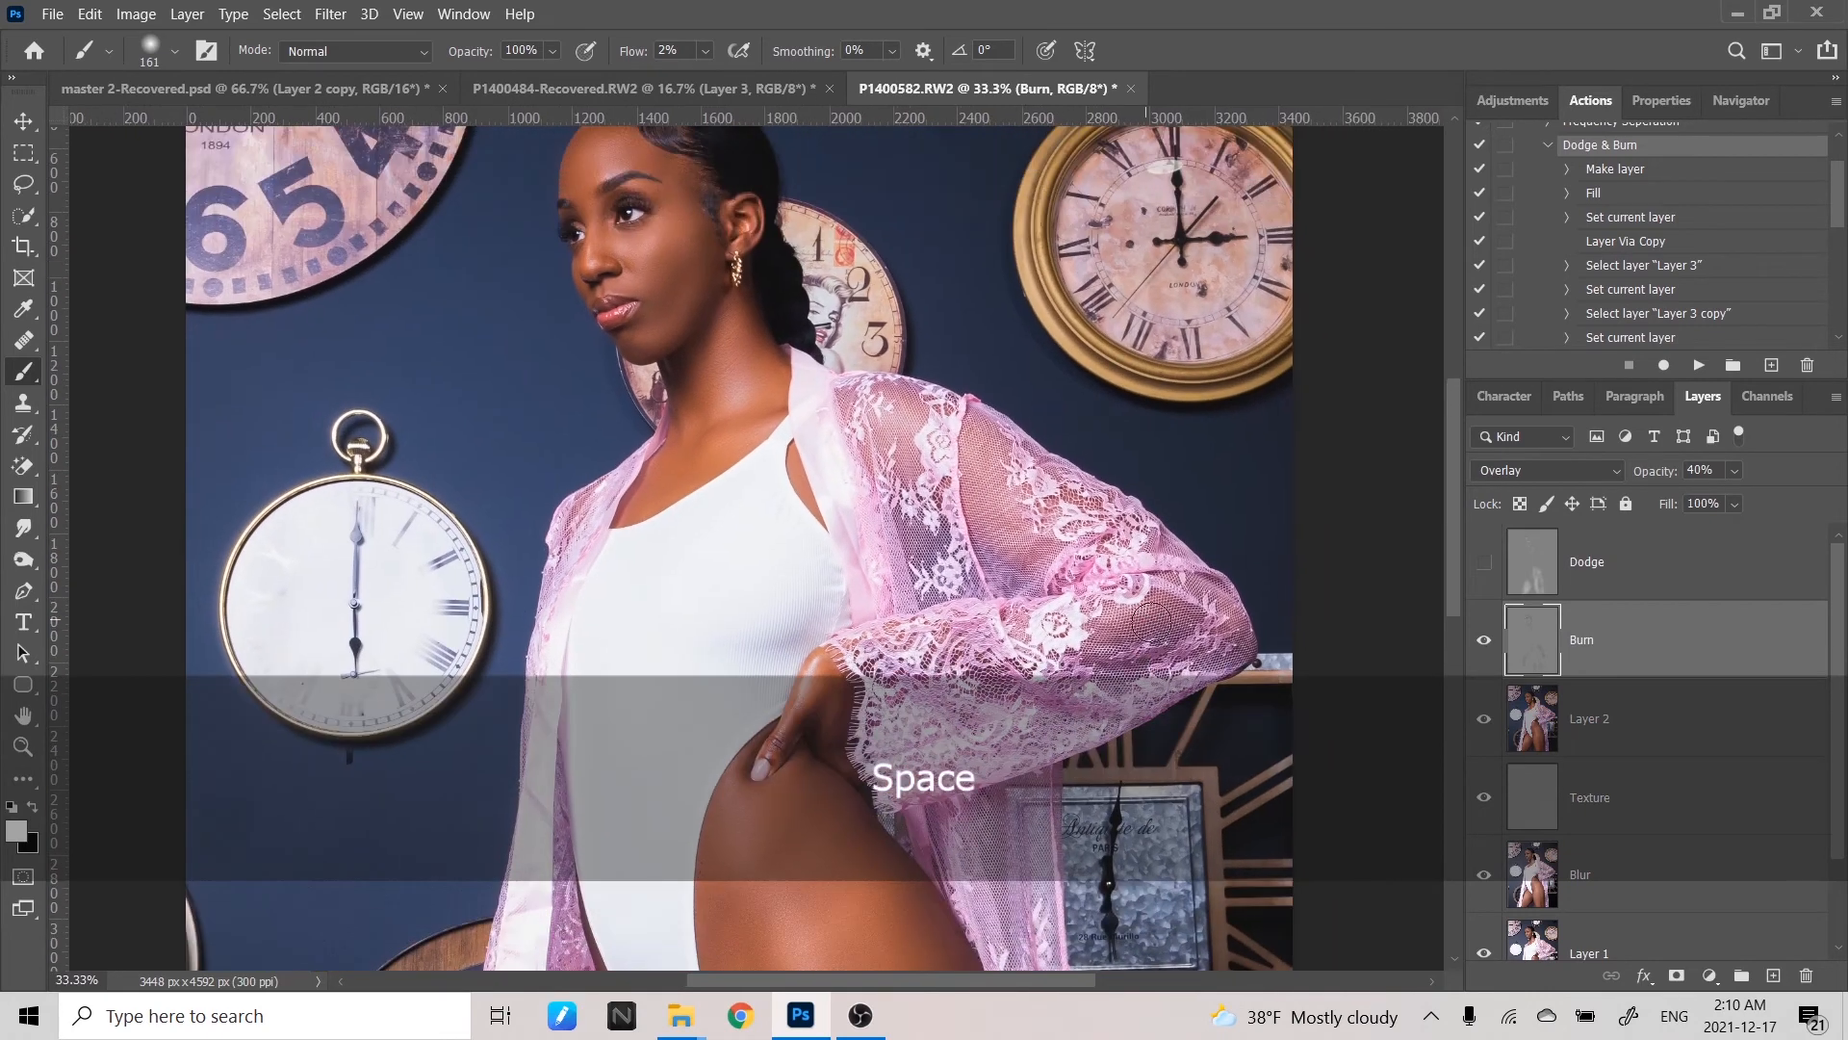
click(1487, 643)
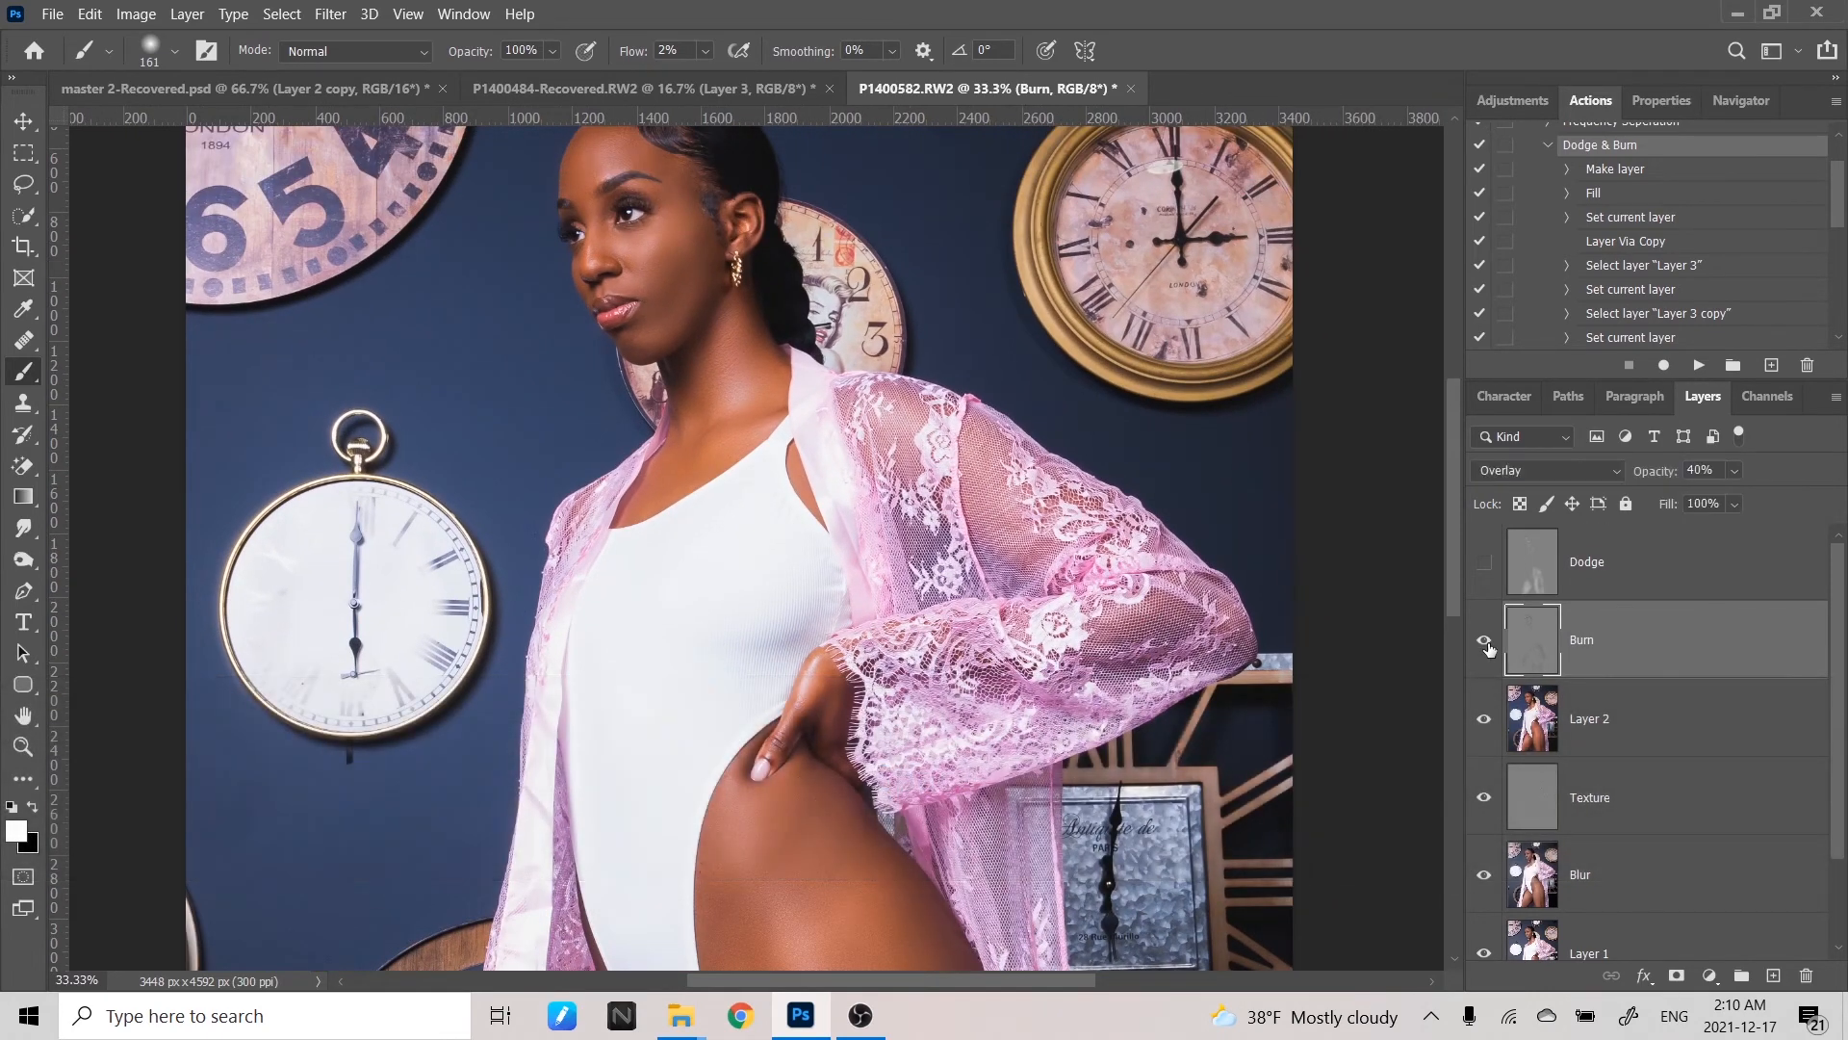
click(1486, 643)
click(1487, 643)
- Show the Dodge layer again and set its opacity to 50%
click(1485, 565)
click(1668, 587)
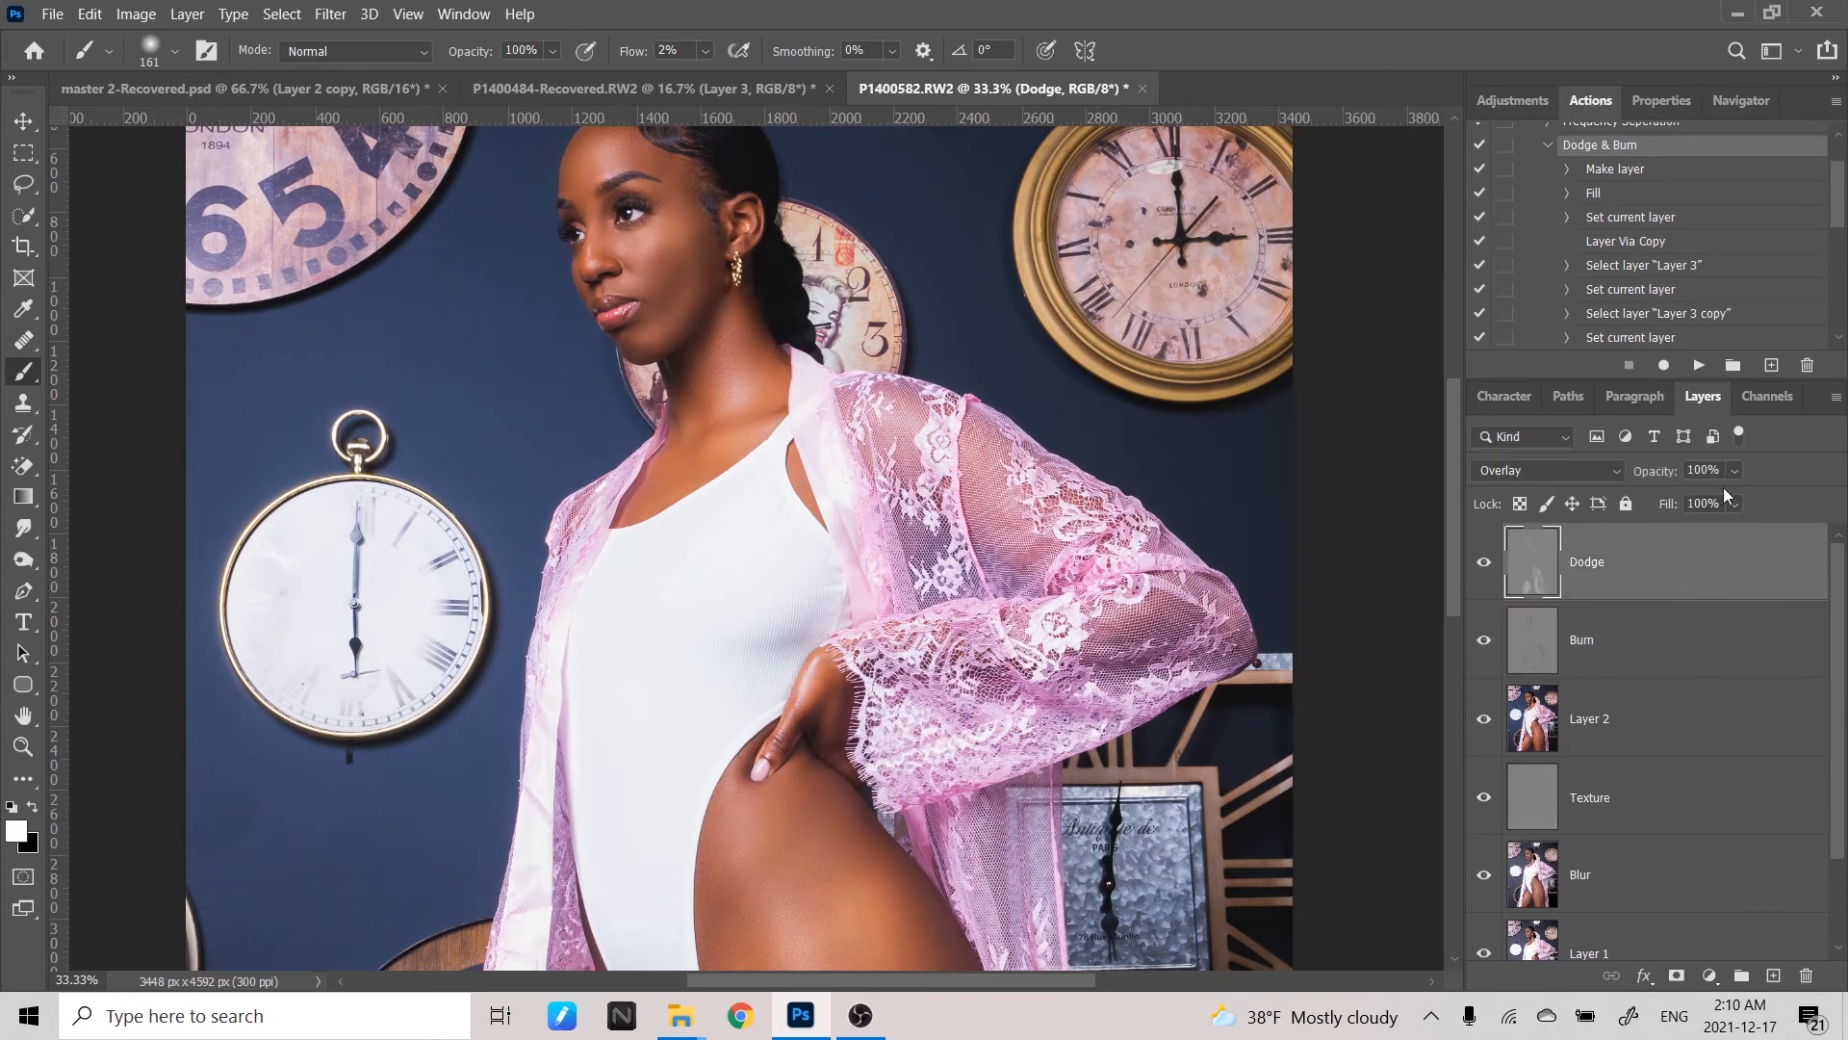
click(1734, 470)
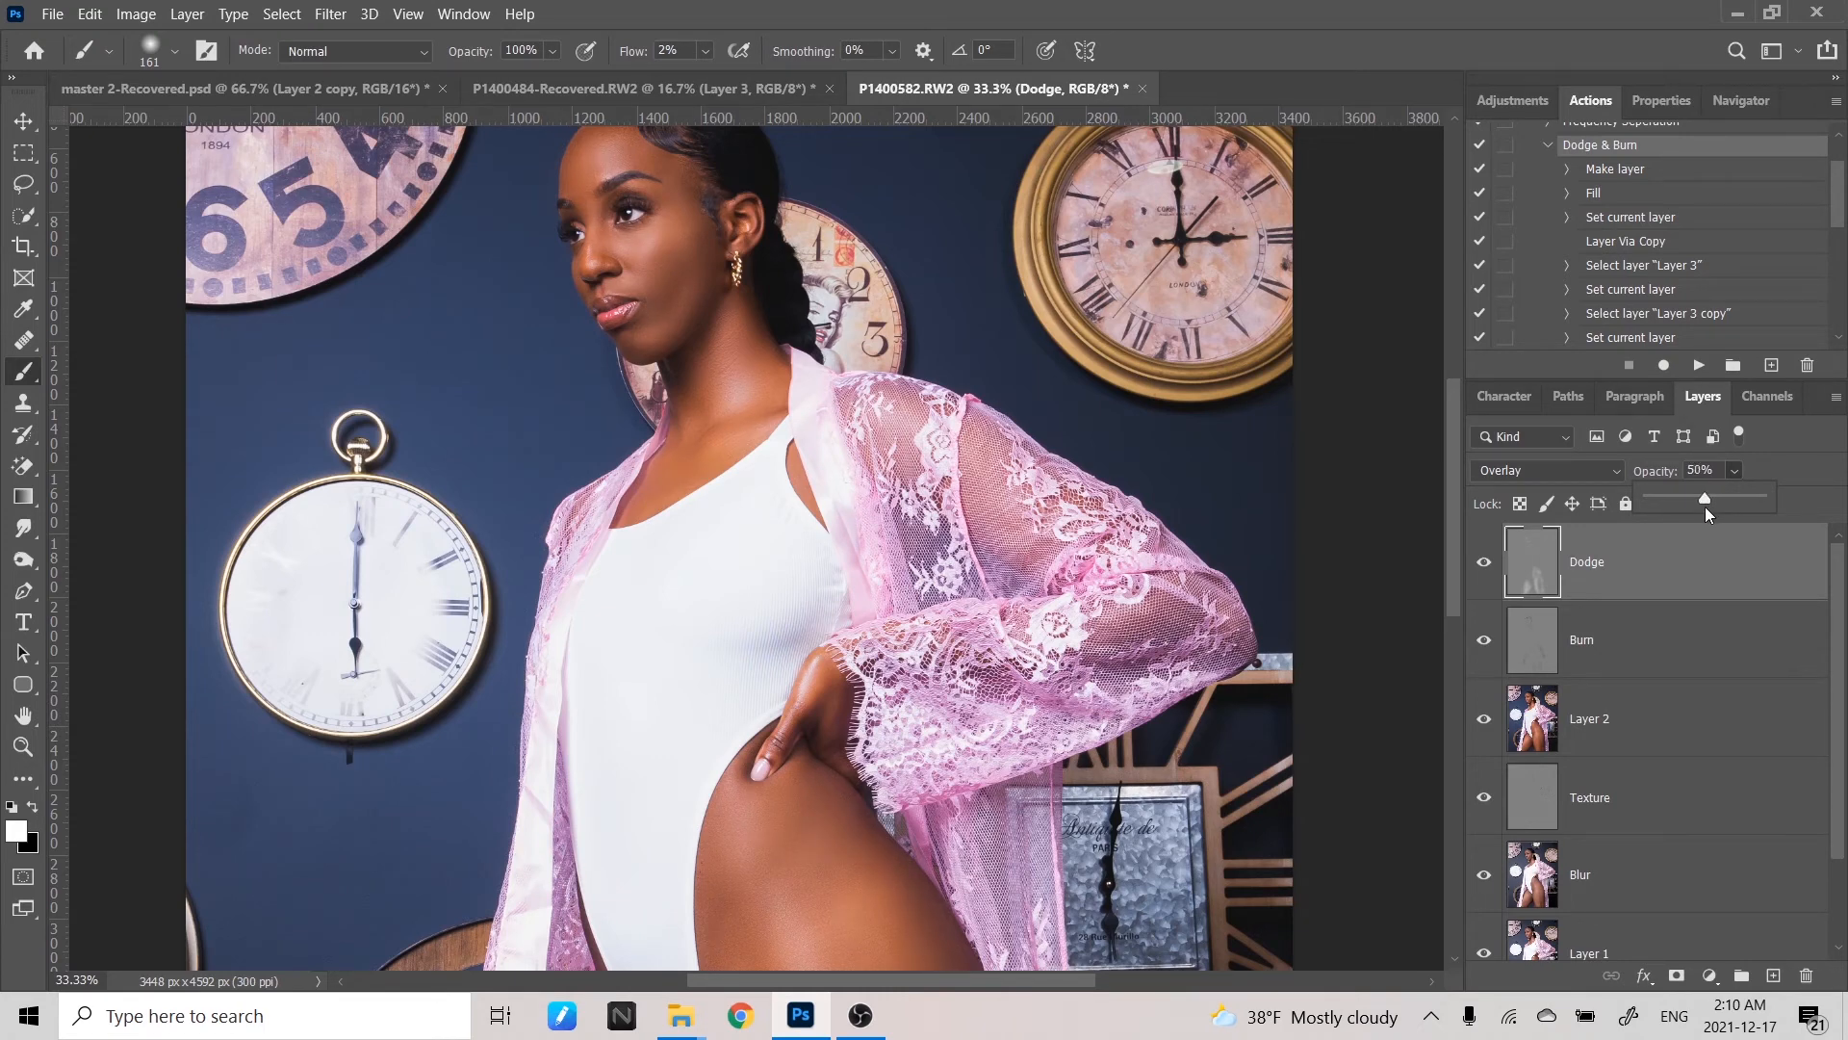
- Toggle the Dodge layer's visibility repeatedly to compare the upper body with and without the softened dodging
click(1478, 568)
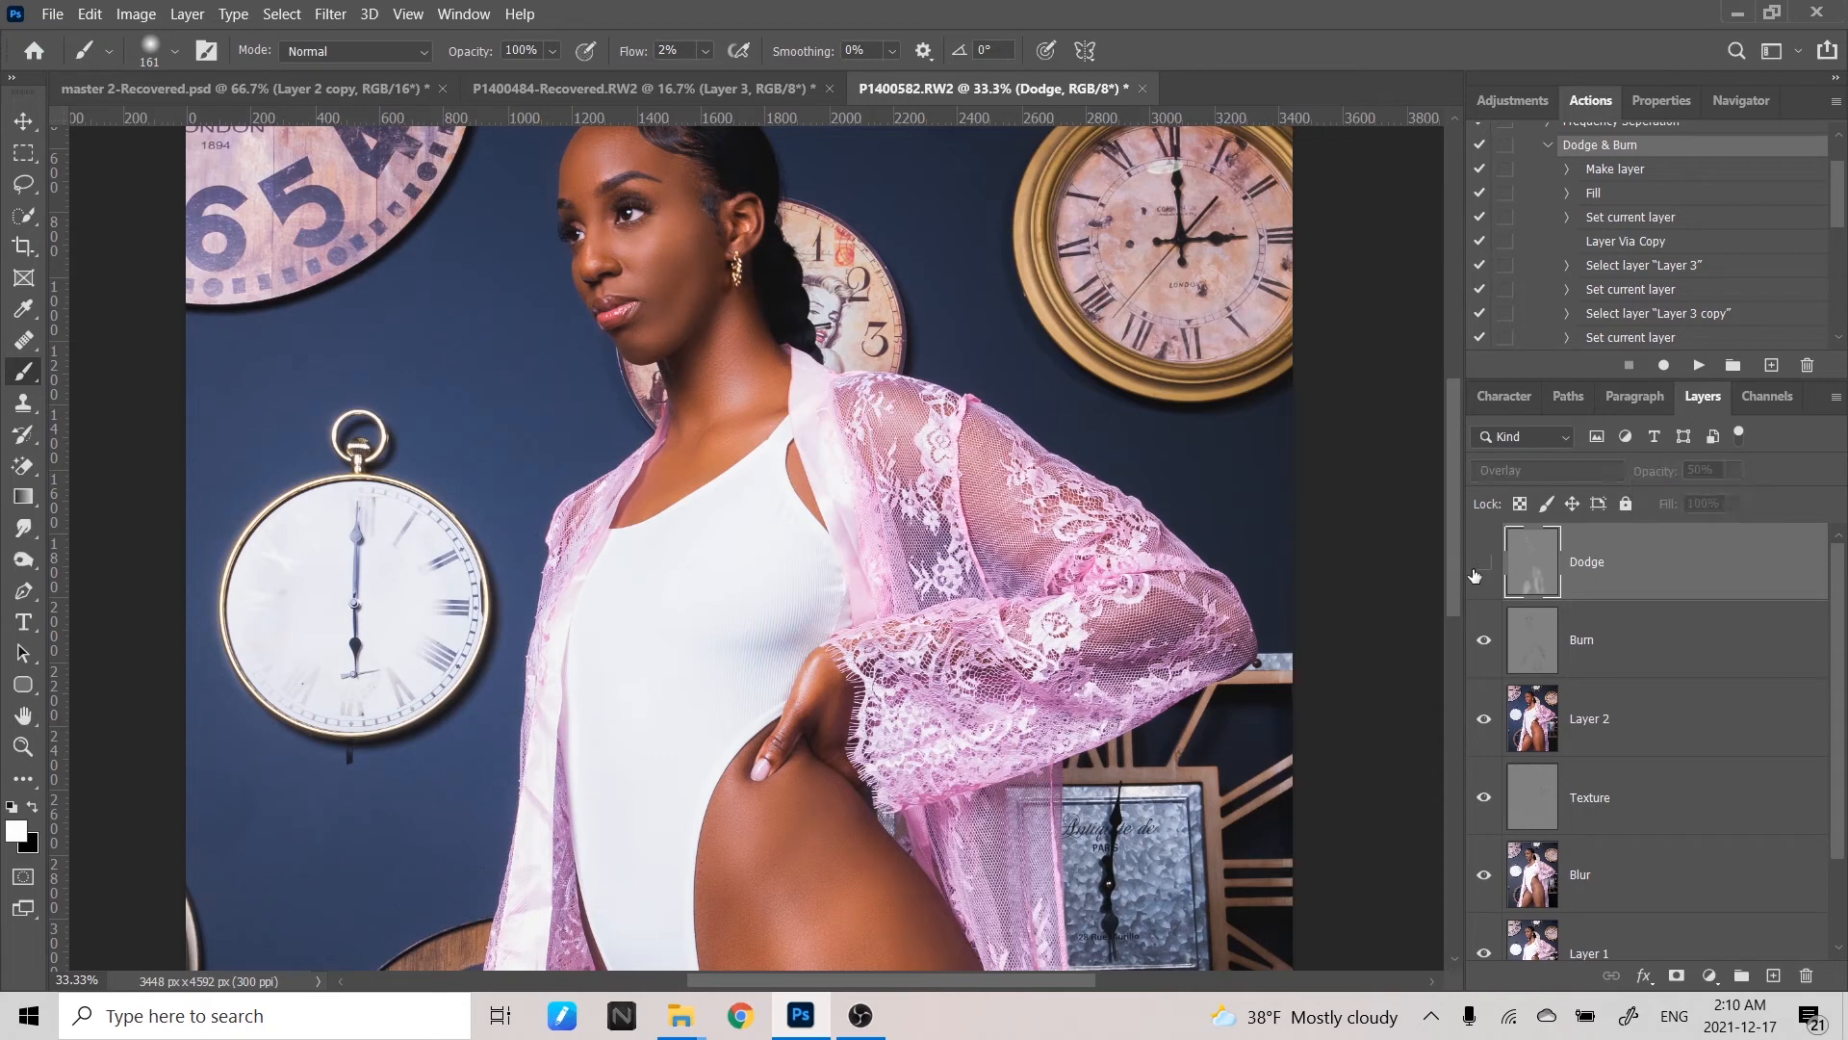
click(1475, 574)
click(1475, 575)
click(1475, 575)
click(1475, 575)
click(1475, 575)
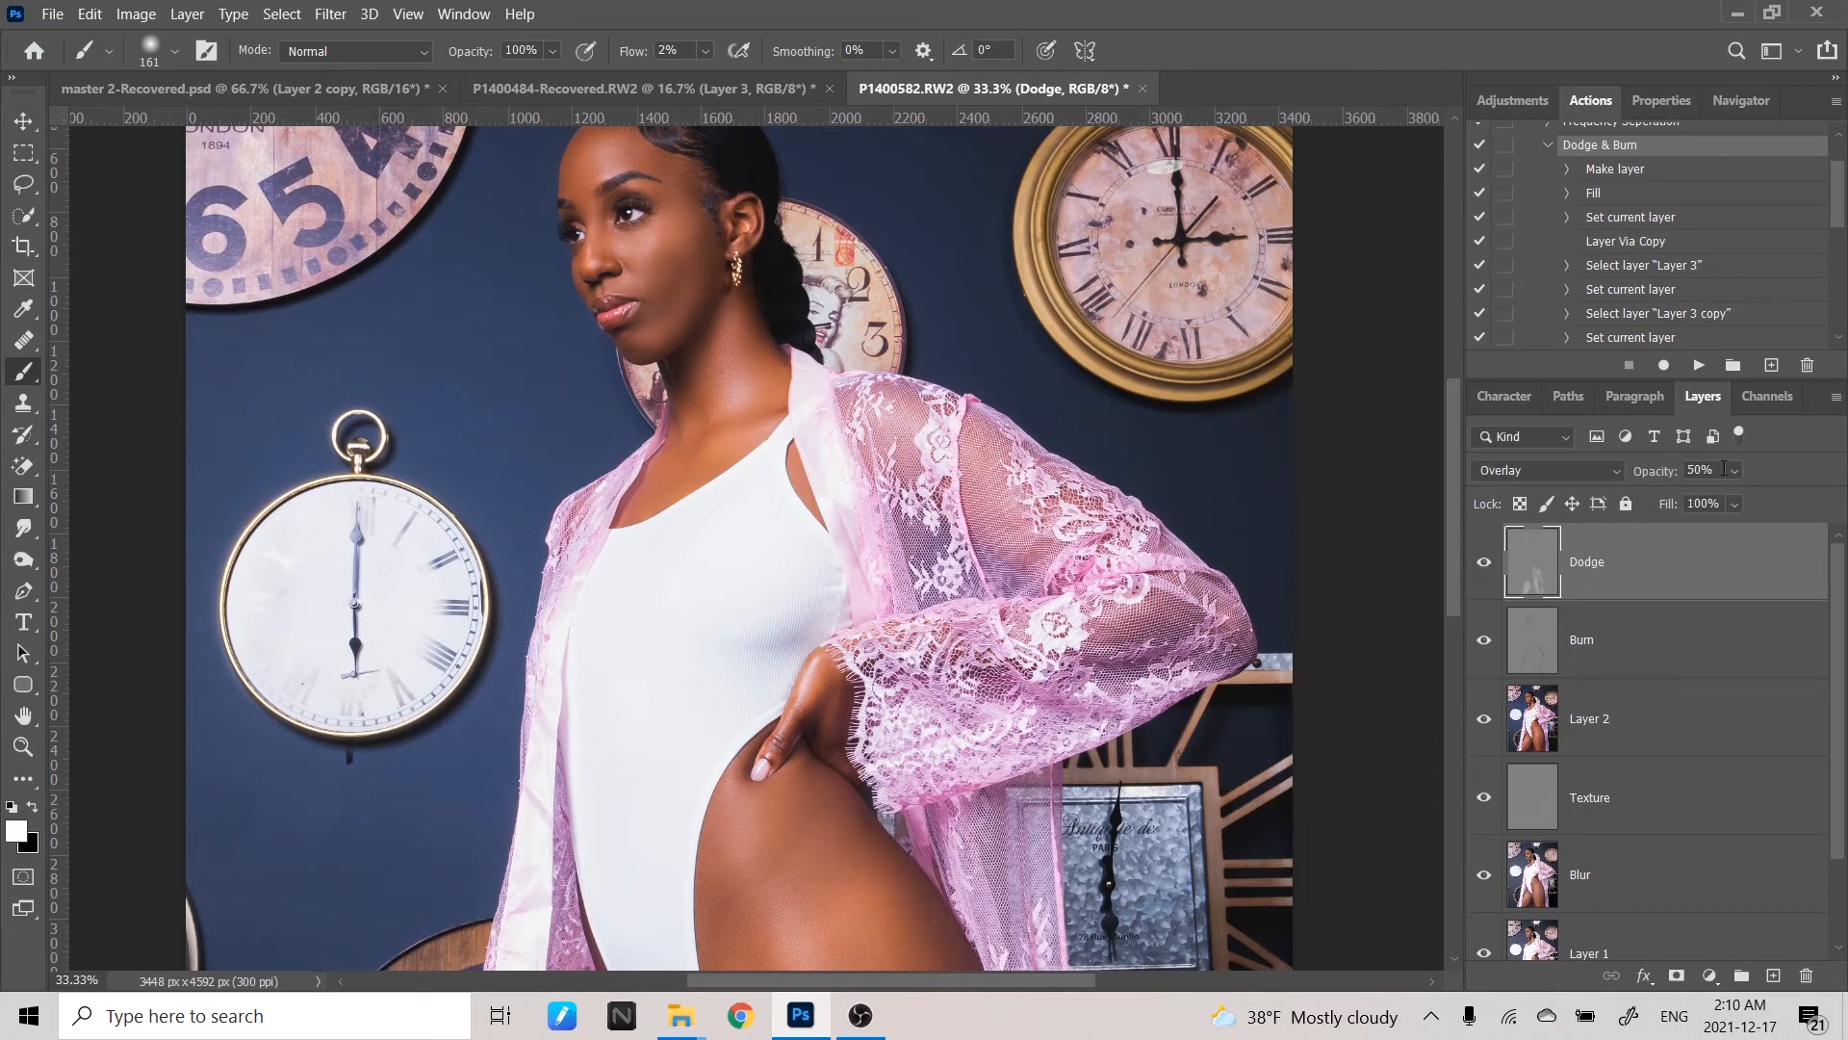
- Toggle the Dodge layer's visibility to compare the hips and thighs with and without the dodging
key(space)
drag(1255, 676, 1232, 346)
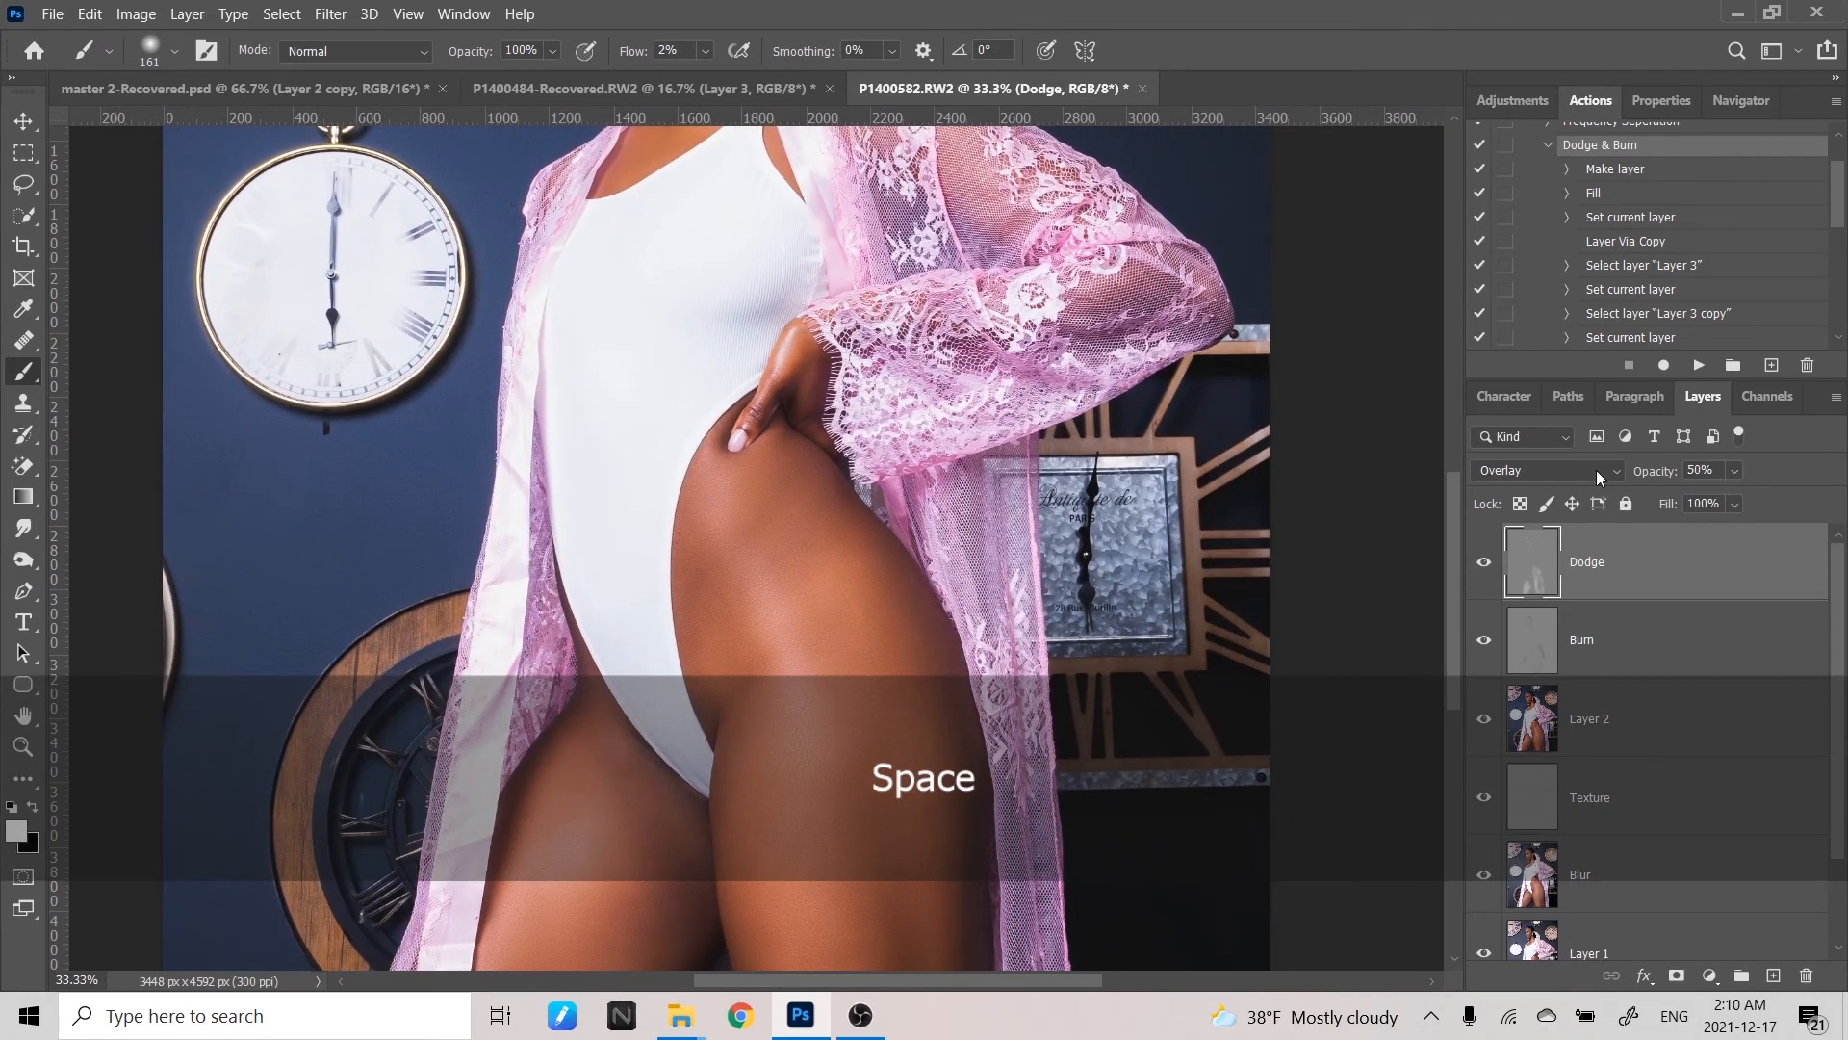
click(1735, 471)
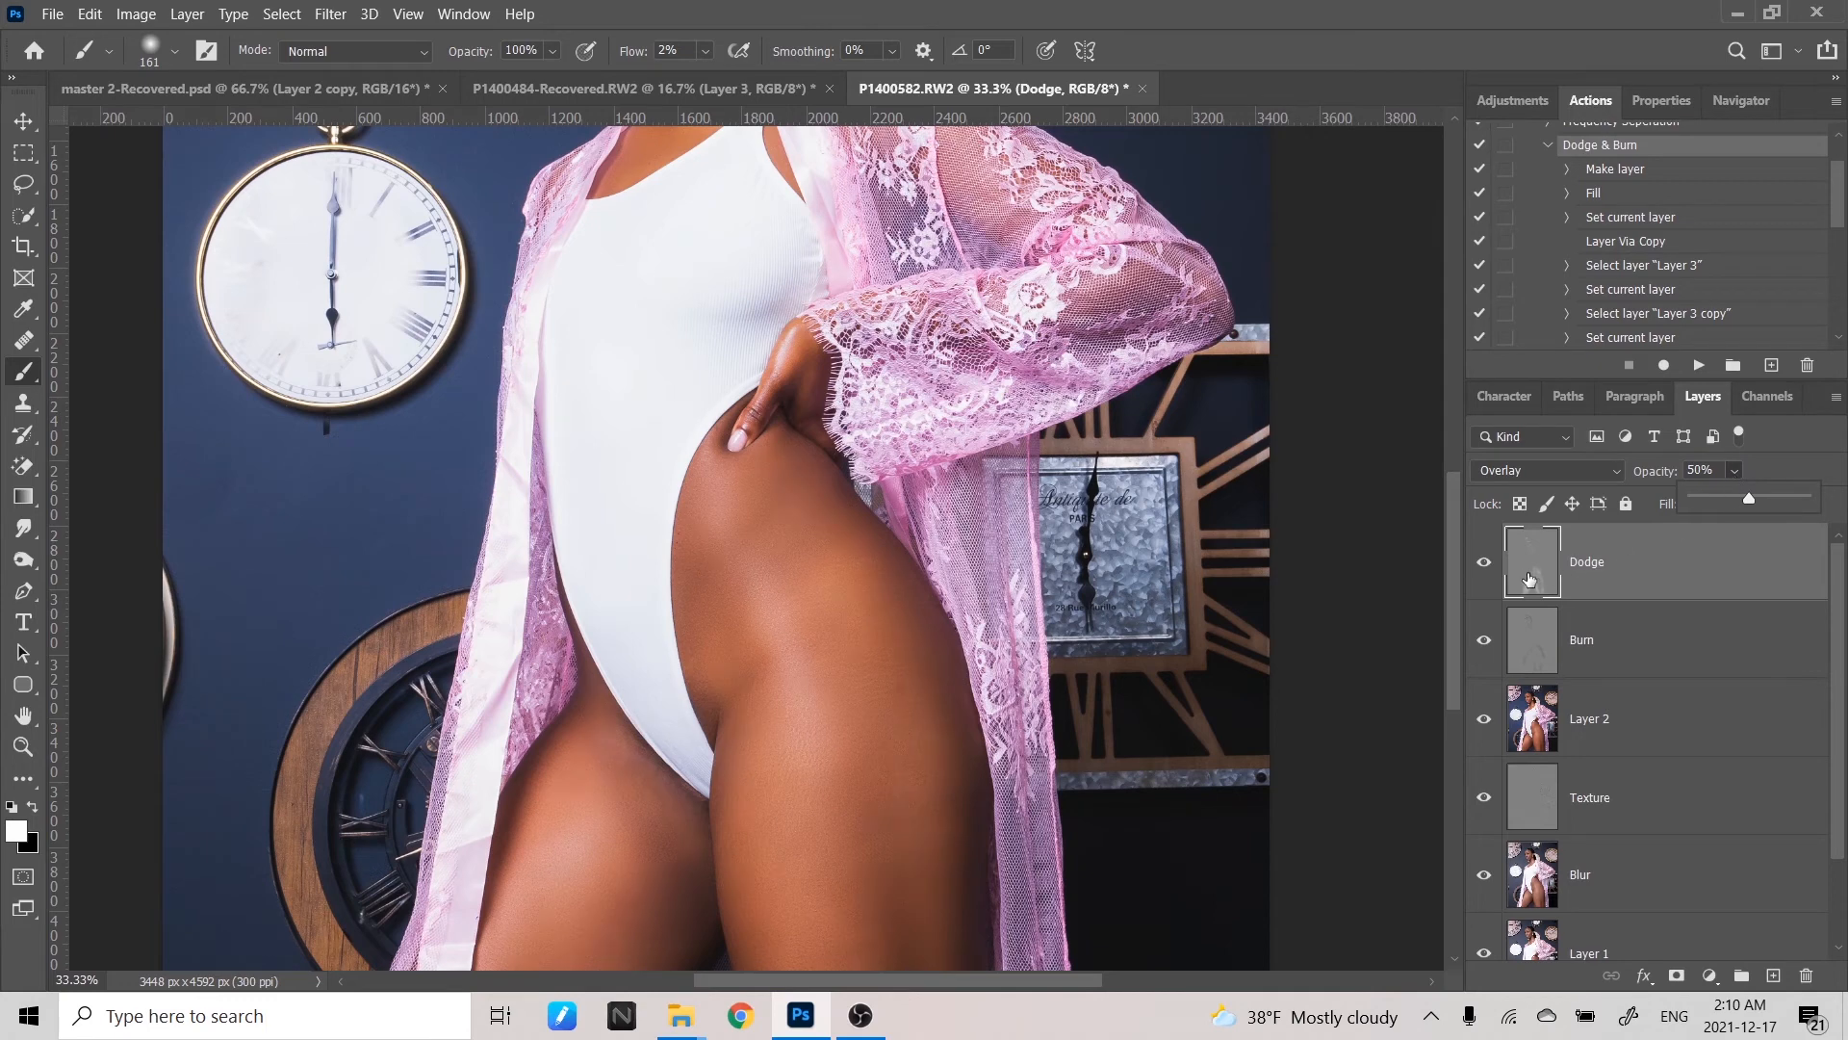
click(1491, 568)
click(1491, 568)
click(1491, 568)
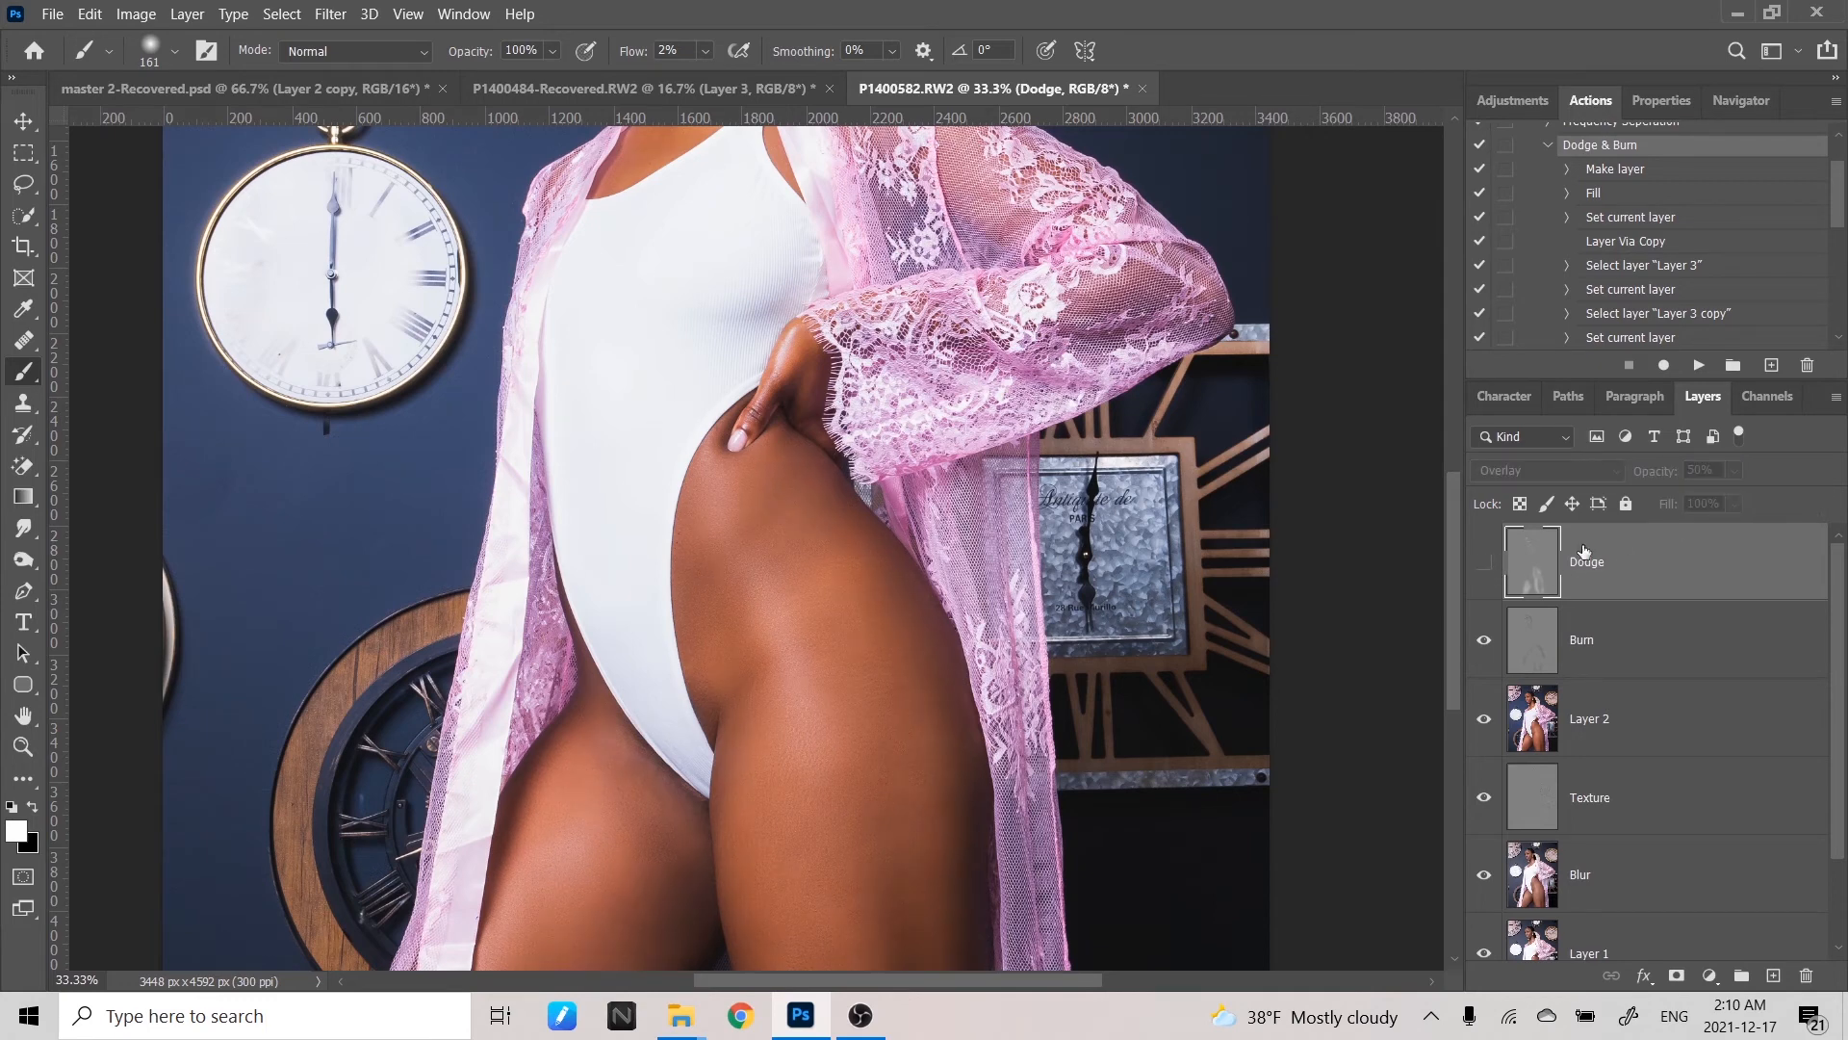
click(1484, 563)
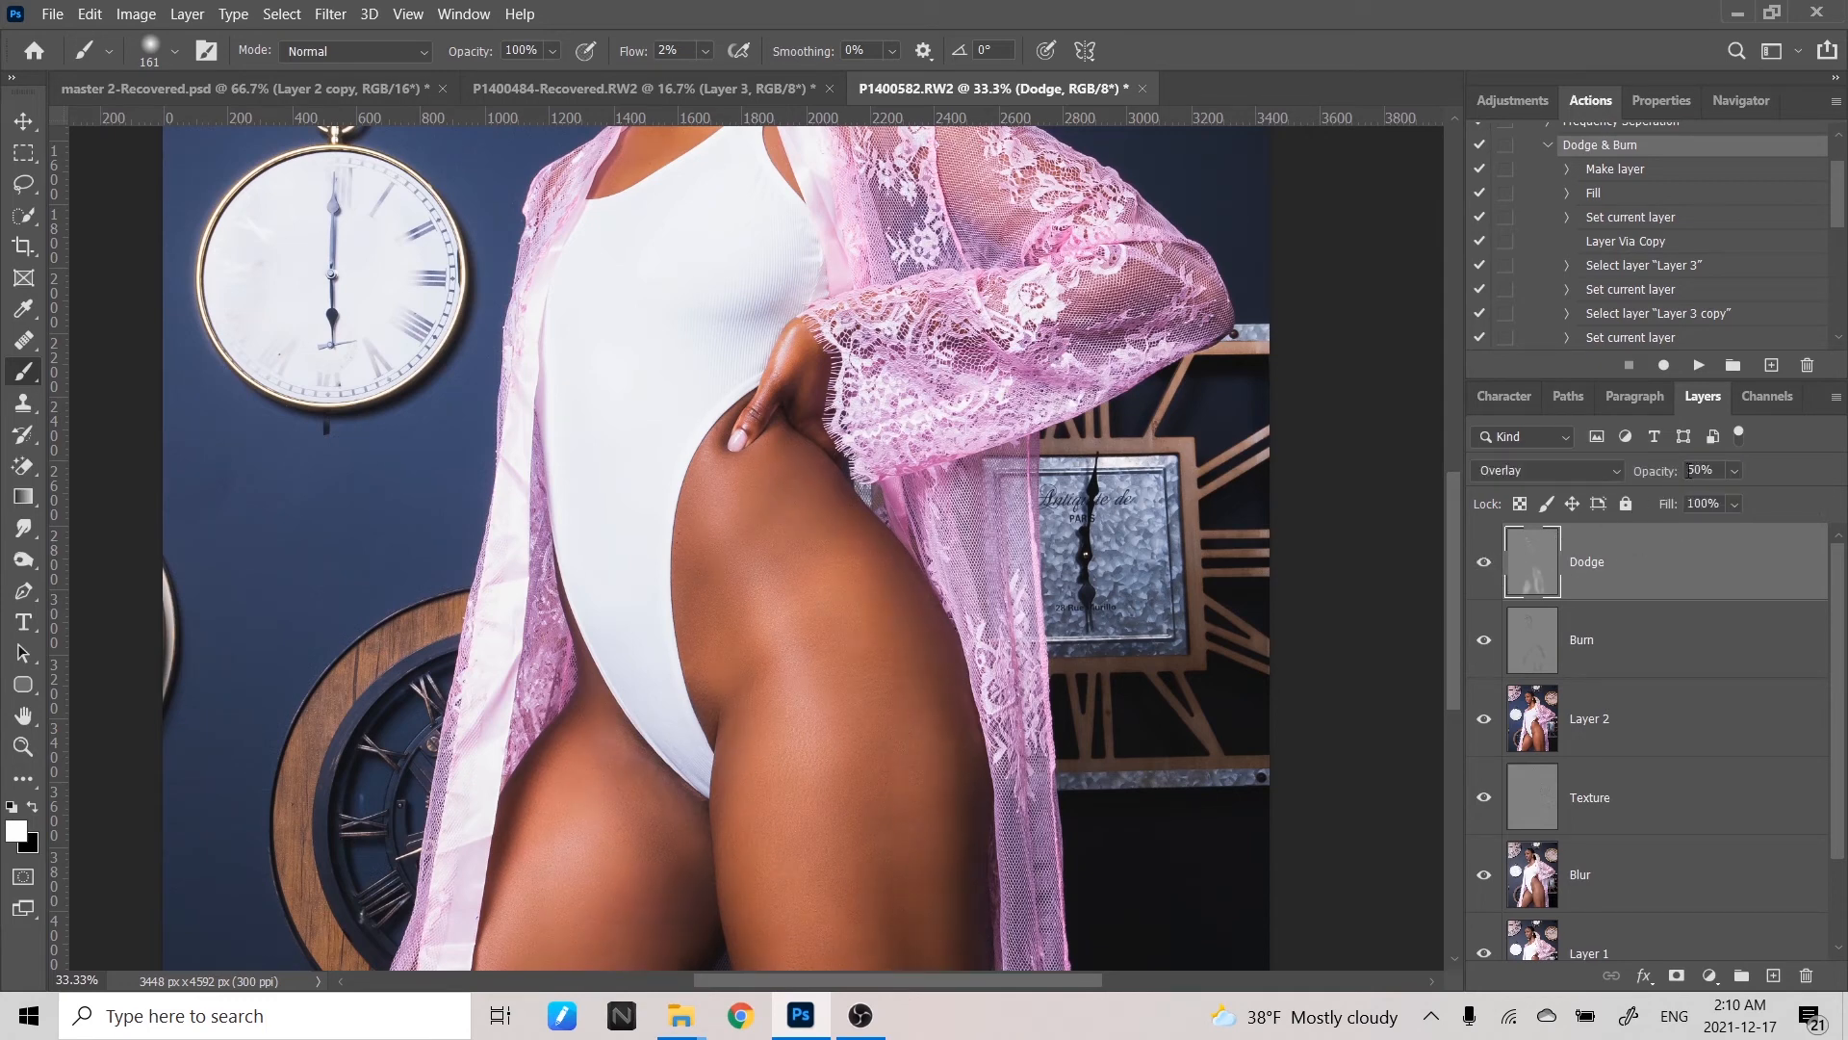
- Set the Dodge layer's opacity to 45% and compare the whole figure with the layer hidden and shown
click(1733, 472)
click(1707, 541)
key(ctrl+minus)
key(ctrl+minus)
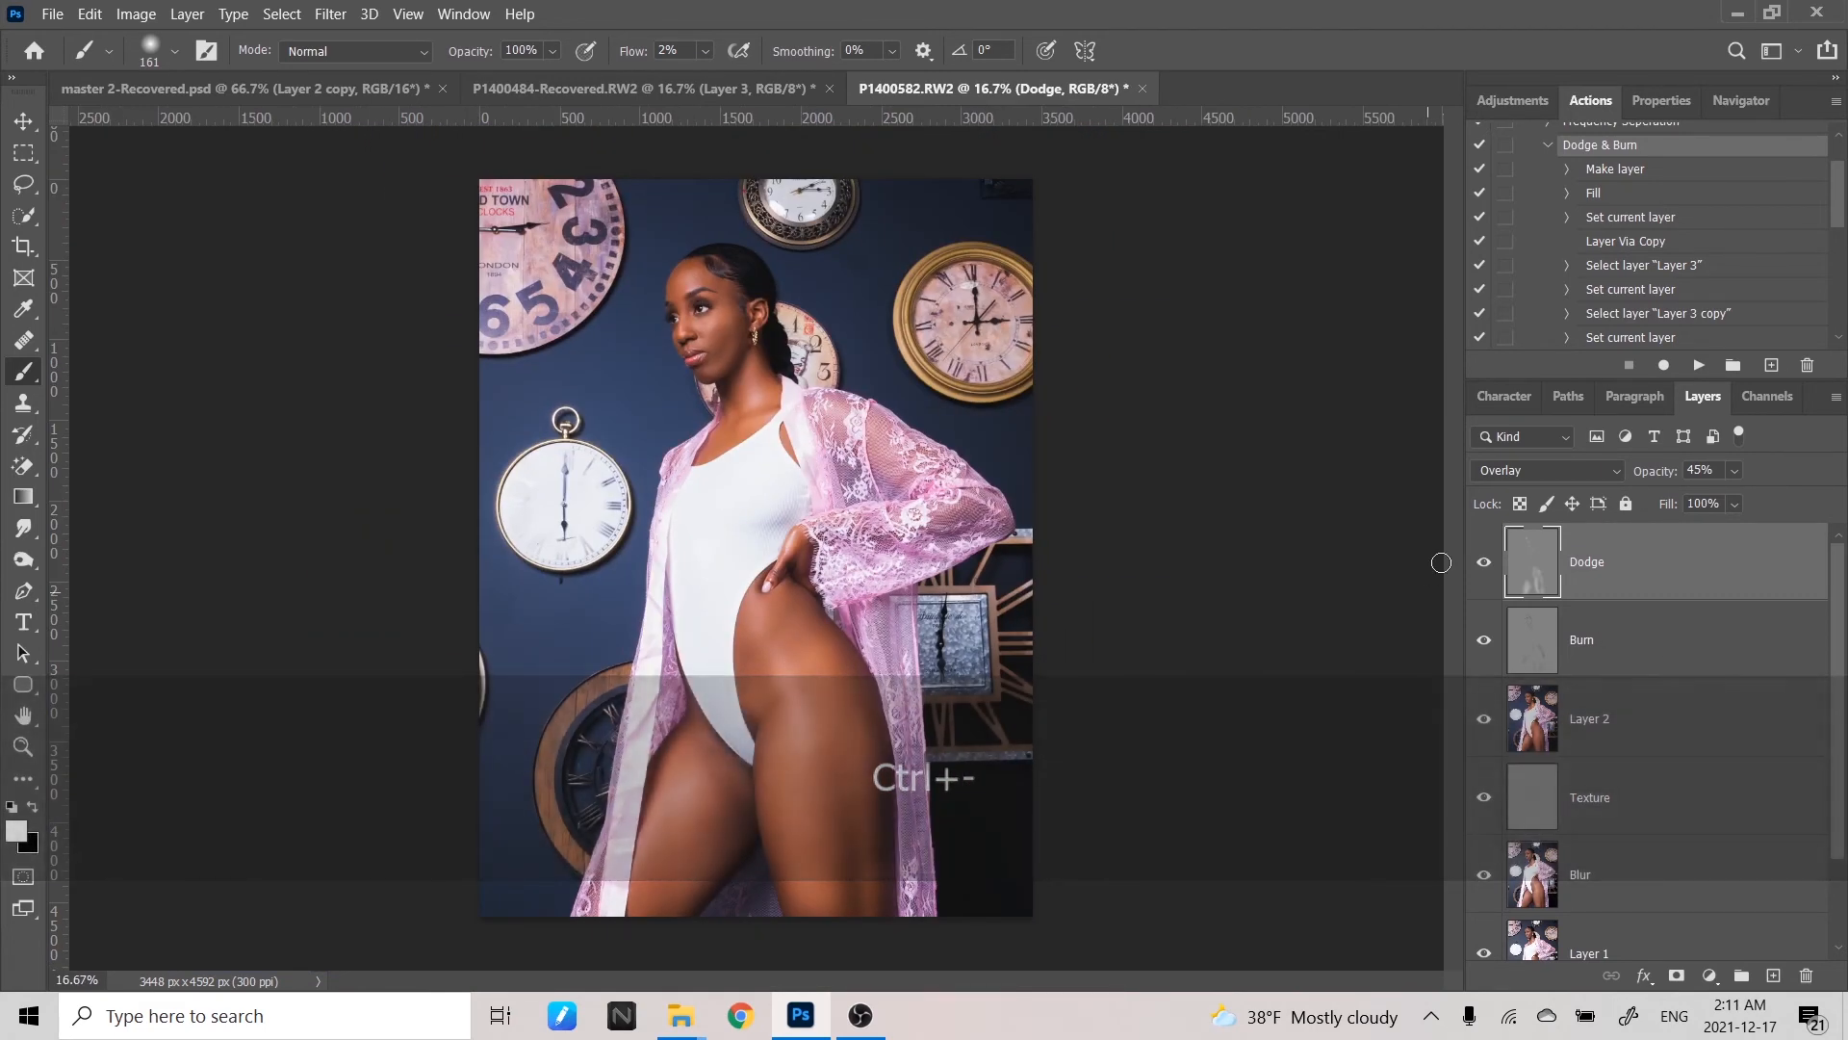
click(1485, 575)
click(1484, 576)
click(1484, 575)
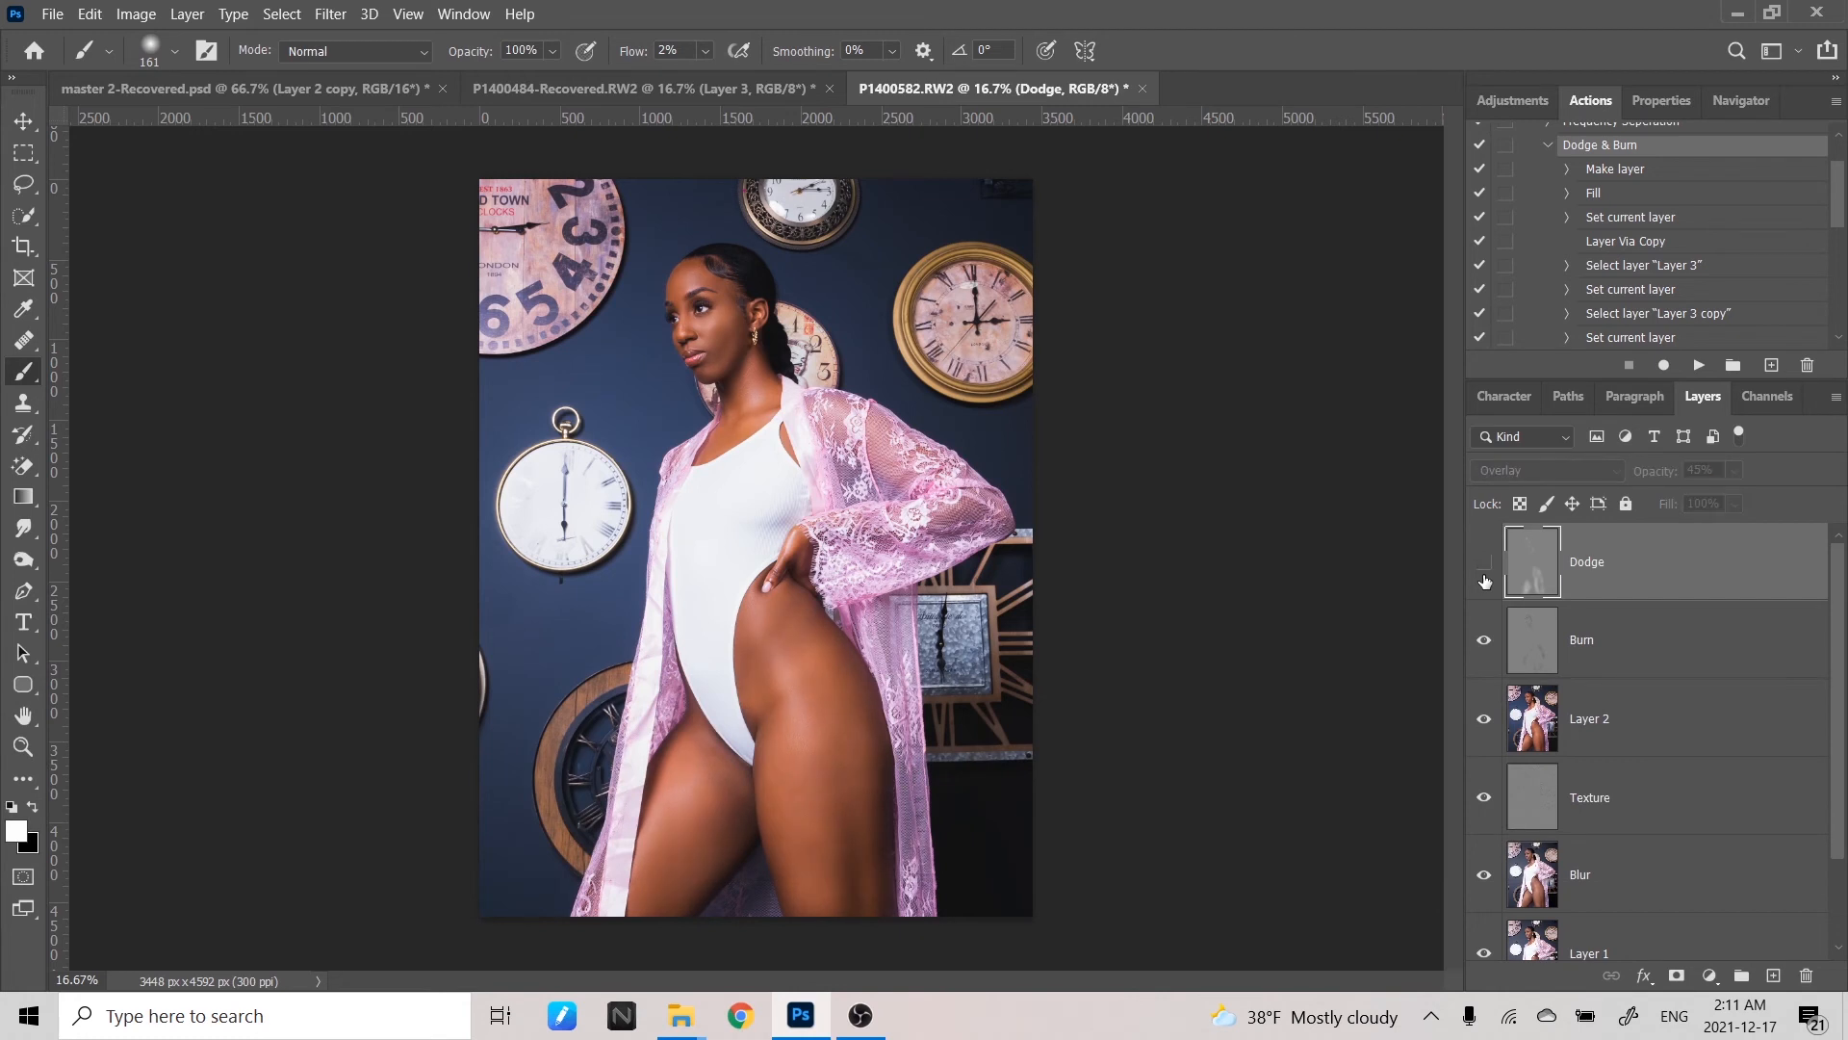
click(1484, 576)
- Set the Dodge layer's opacity to 41% and stamp all visible layers into a new merged layer on top
click(1735, 470)
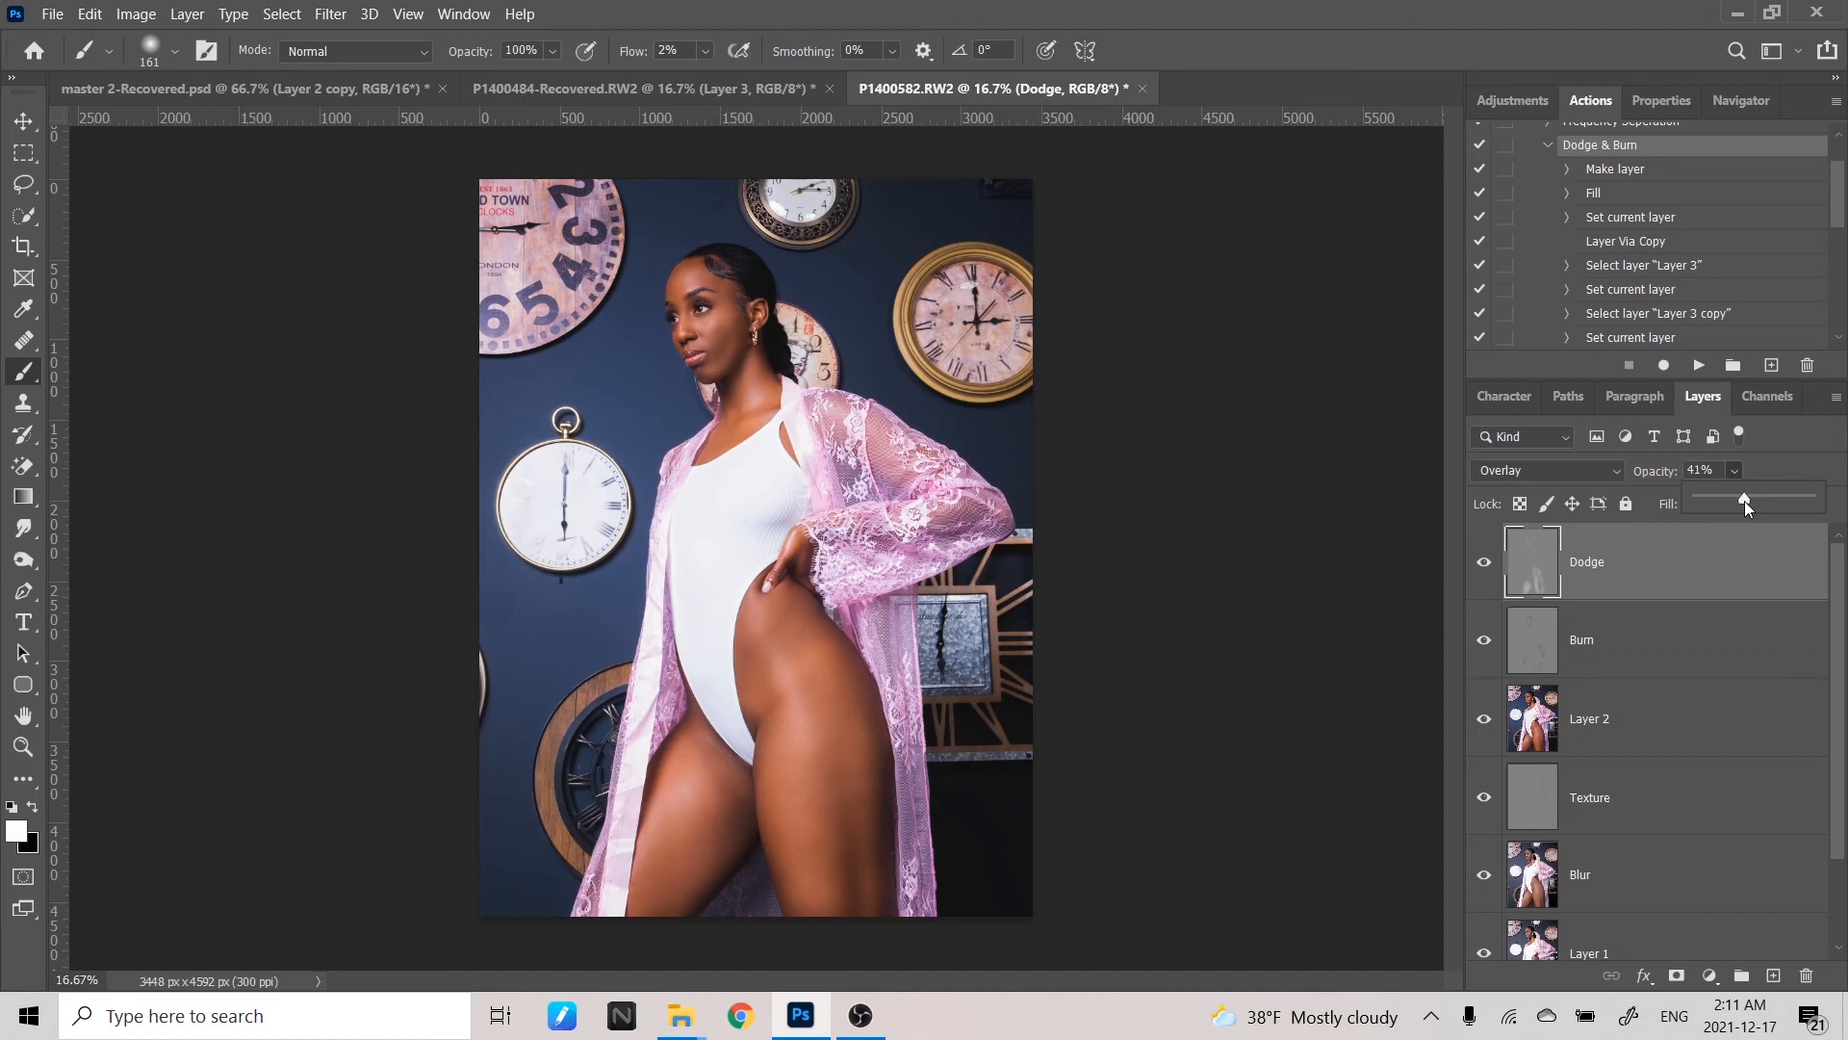
click(1431, 21)
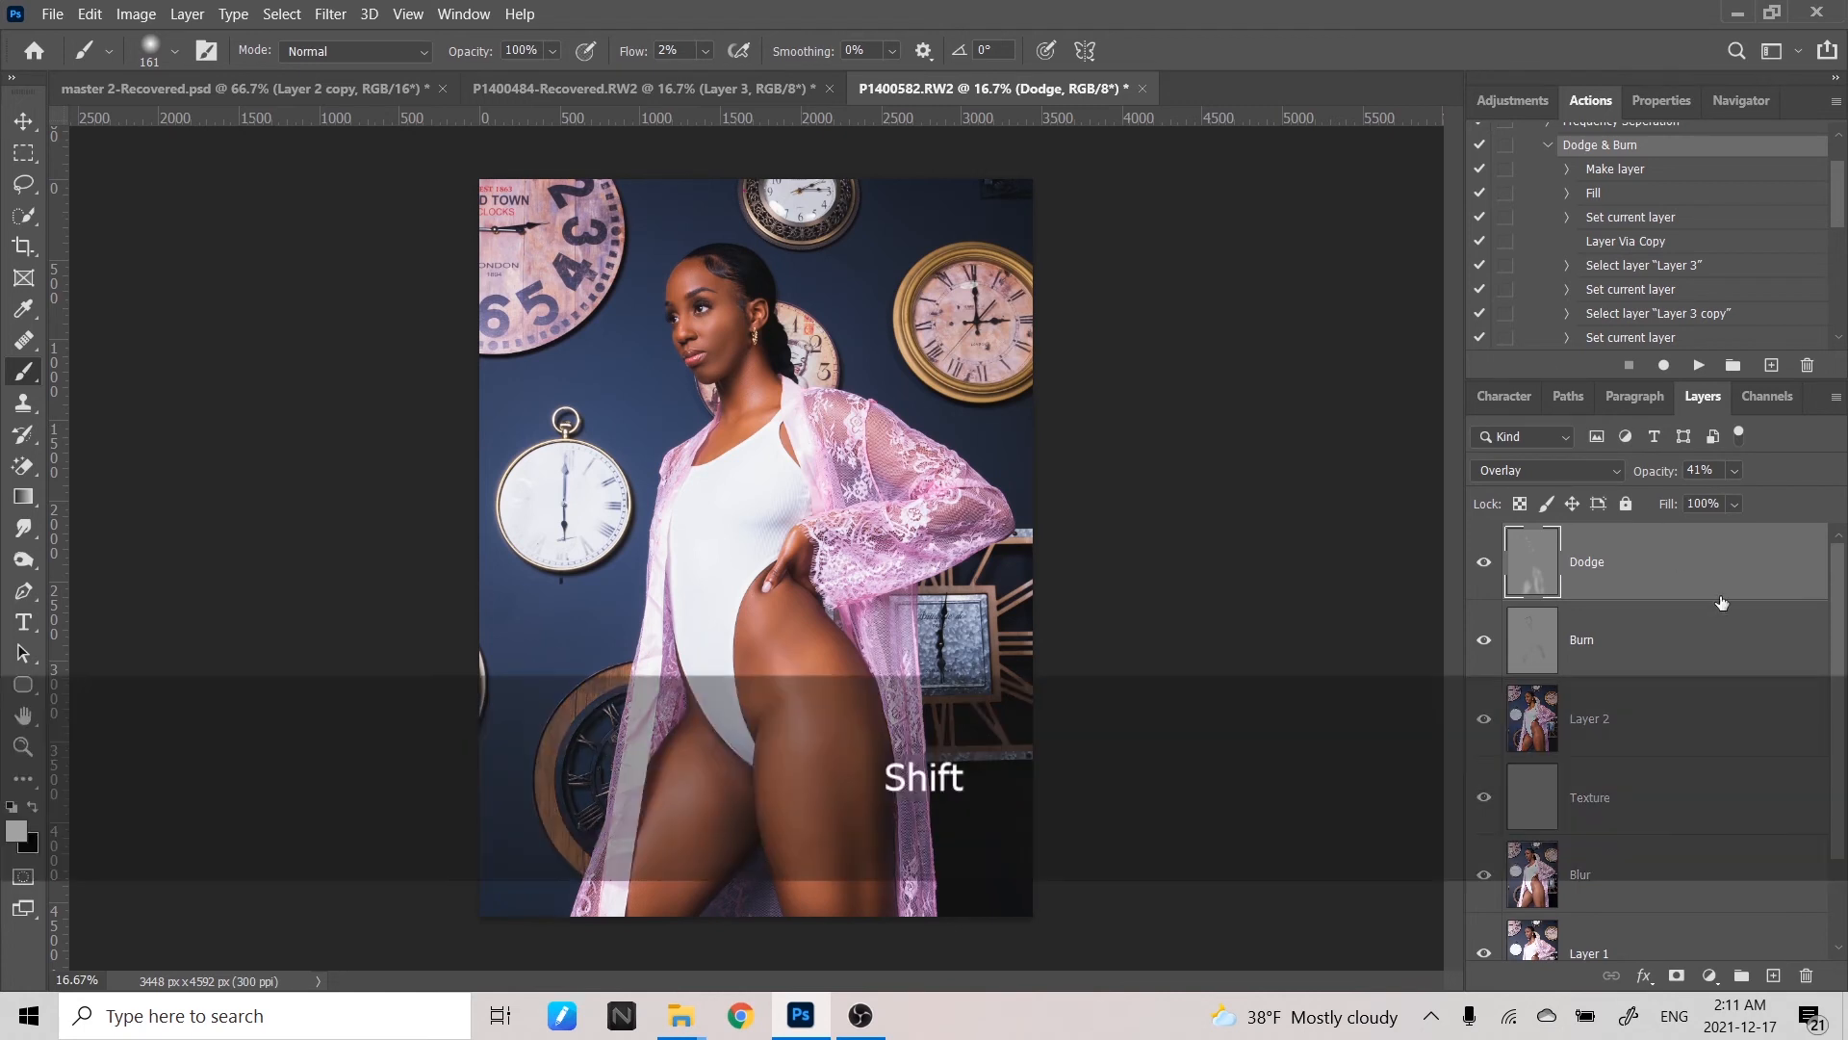
key(ctrl+shift+alt+e)
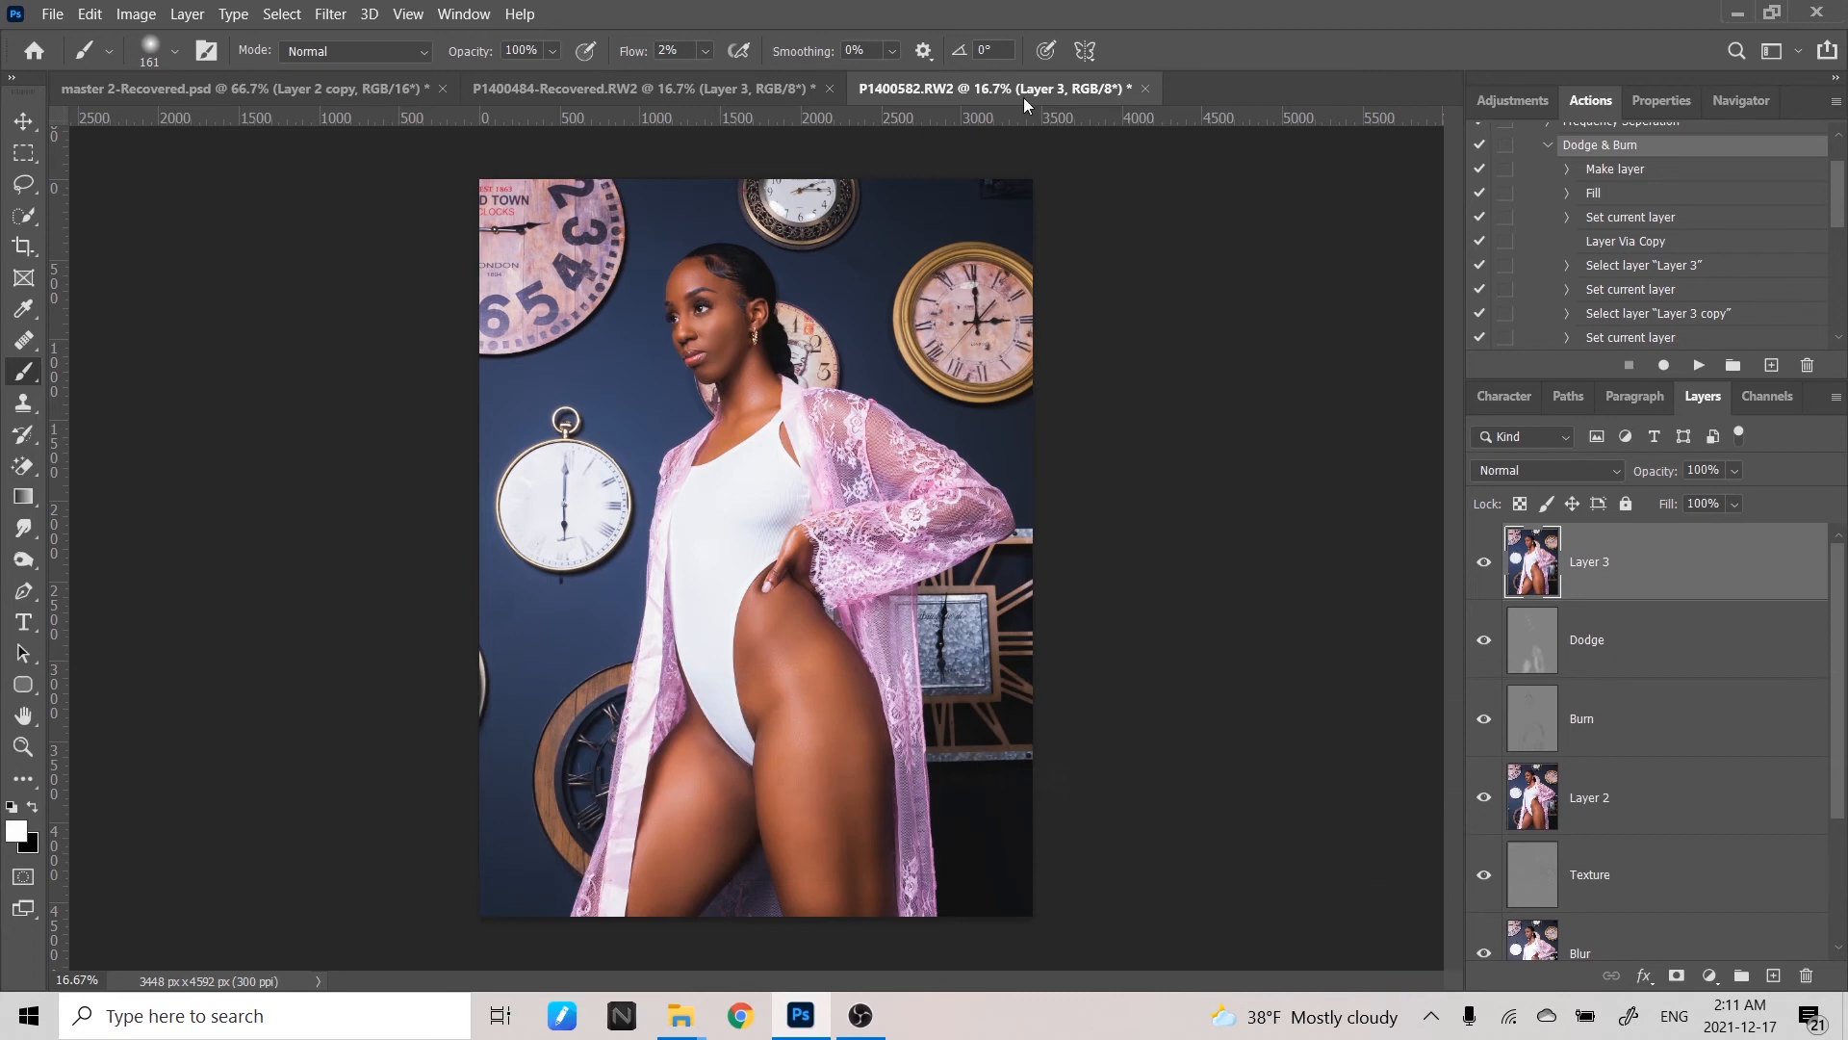
- Open the merged layer in the Topaz Clean 3 filter
click(330, 13)
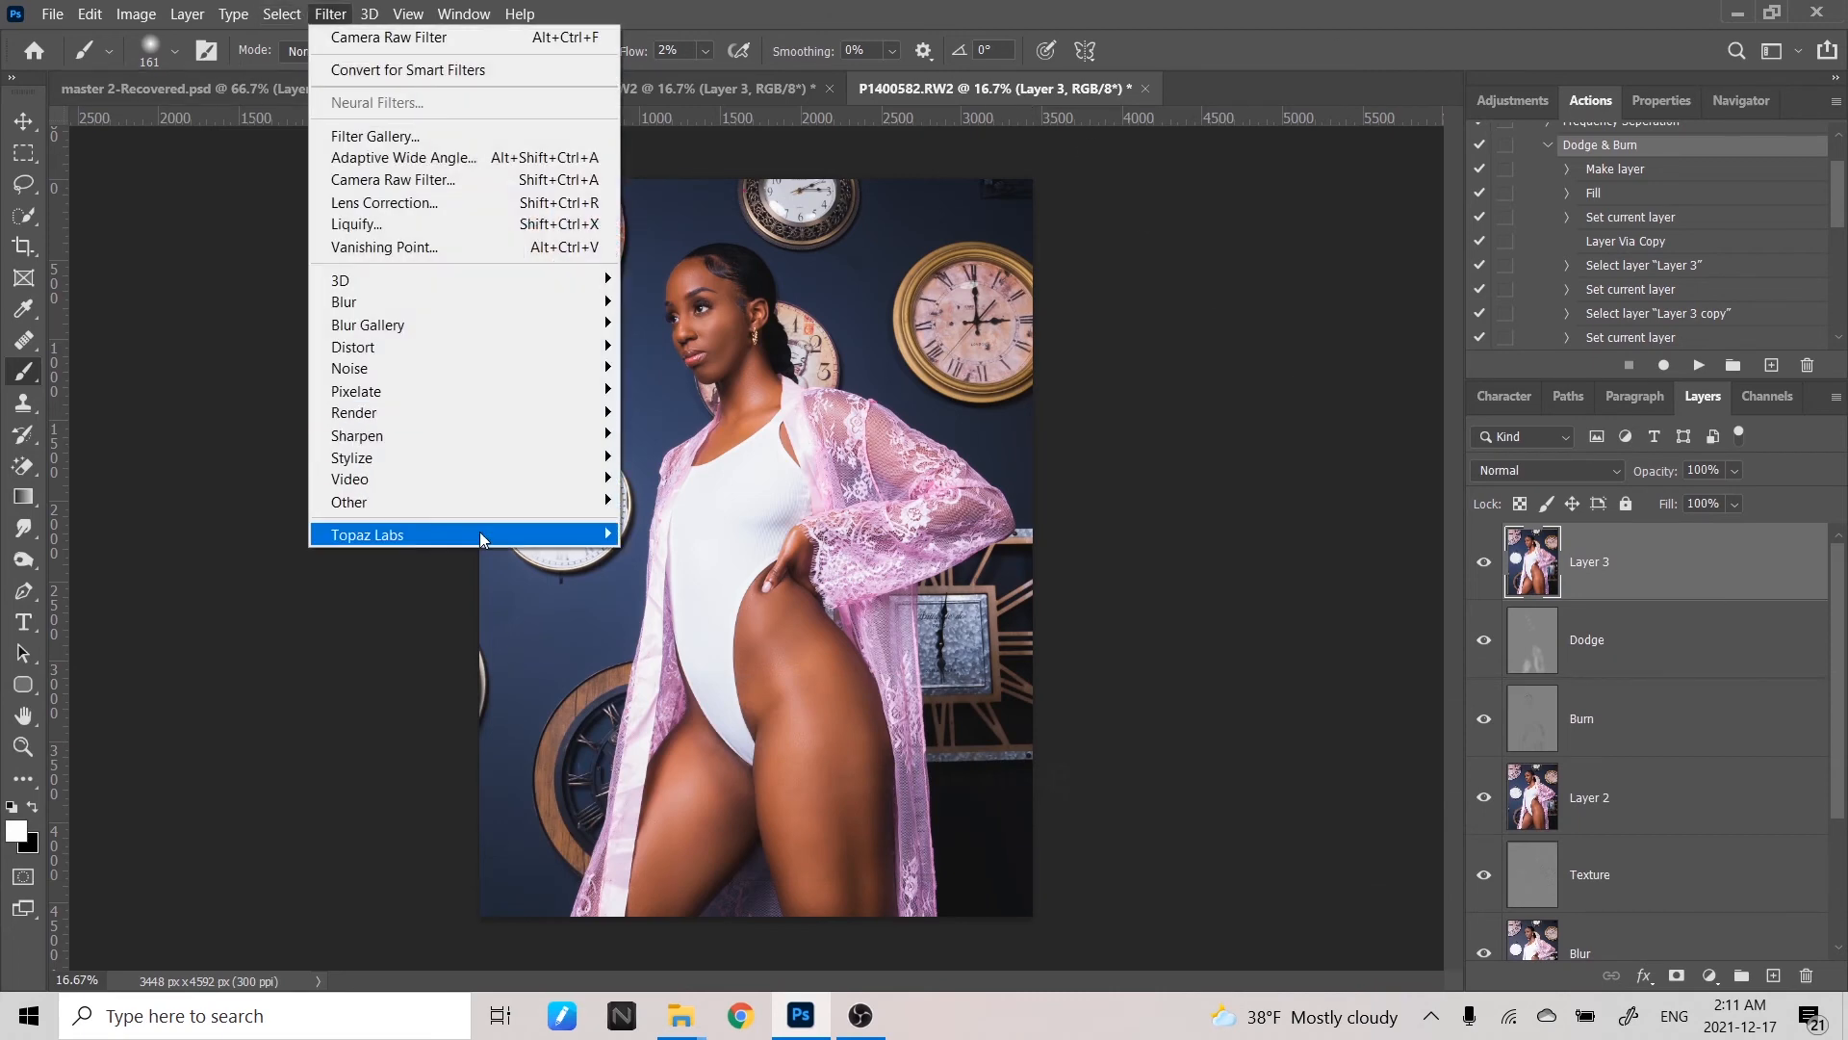
mouse_move(462, 535)
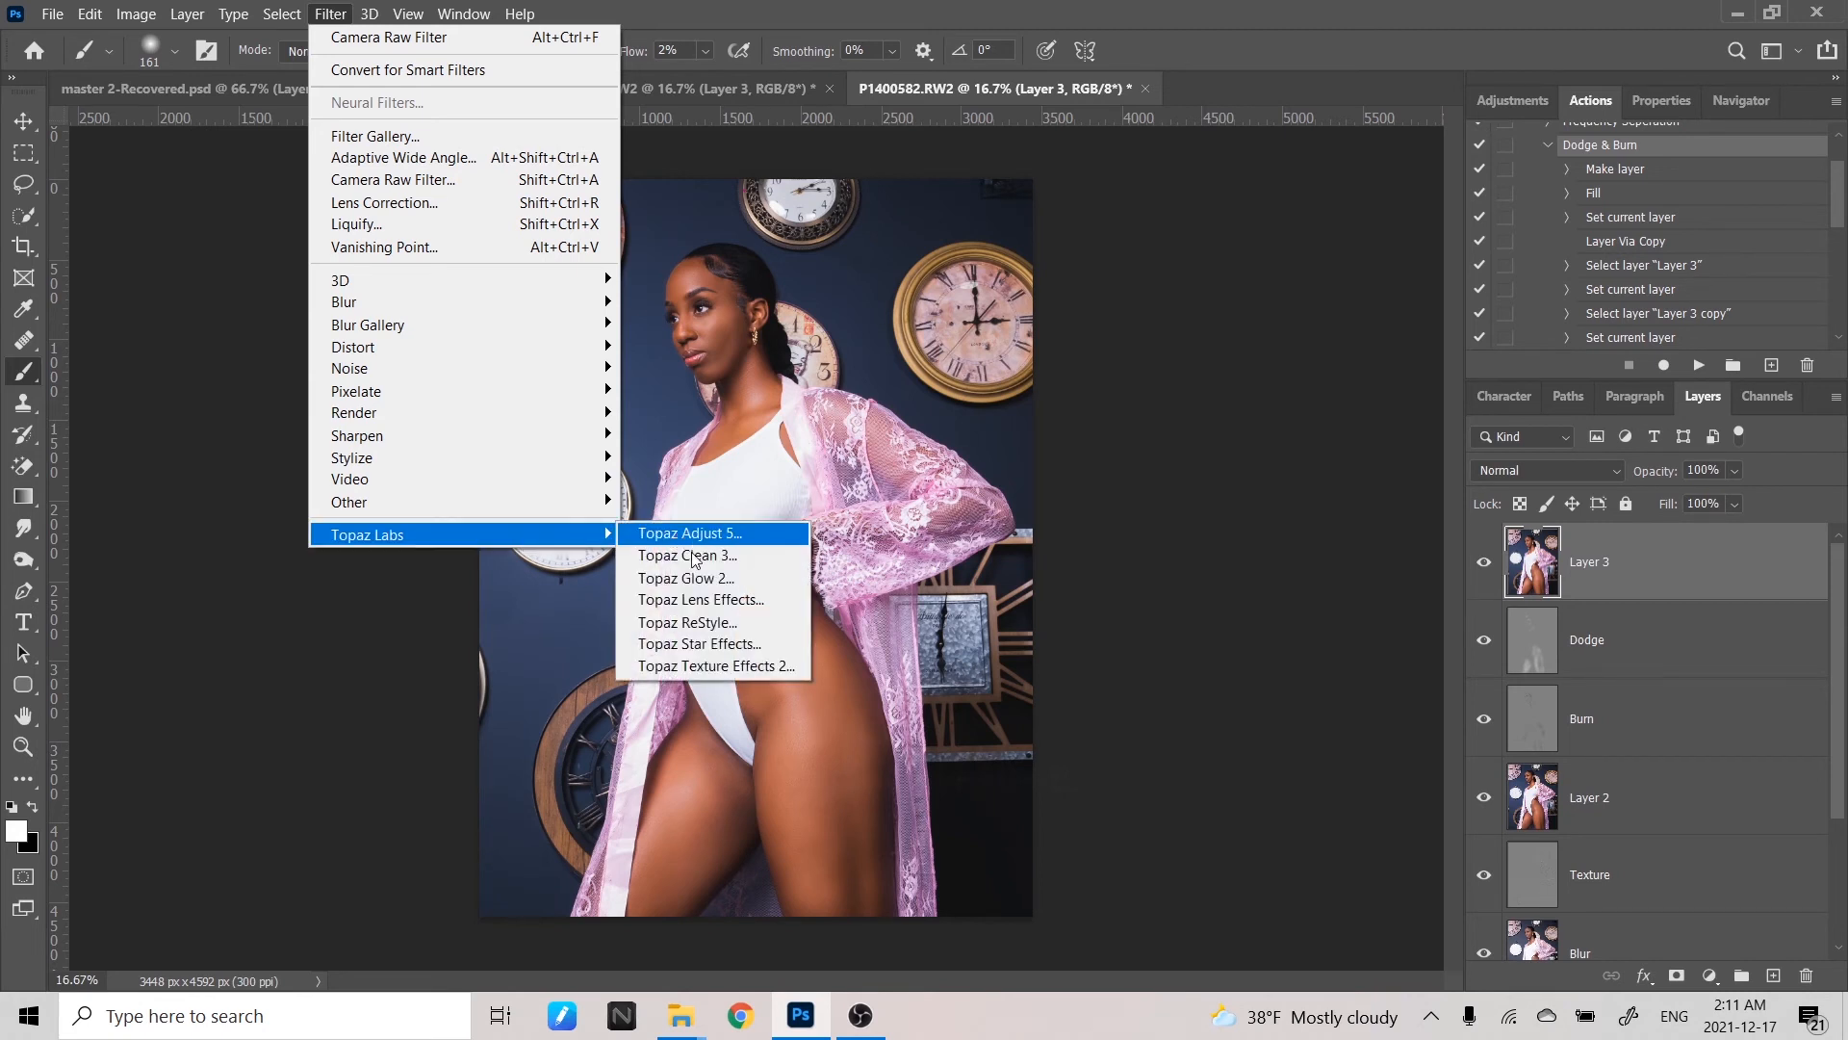
click(673, 558)
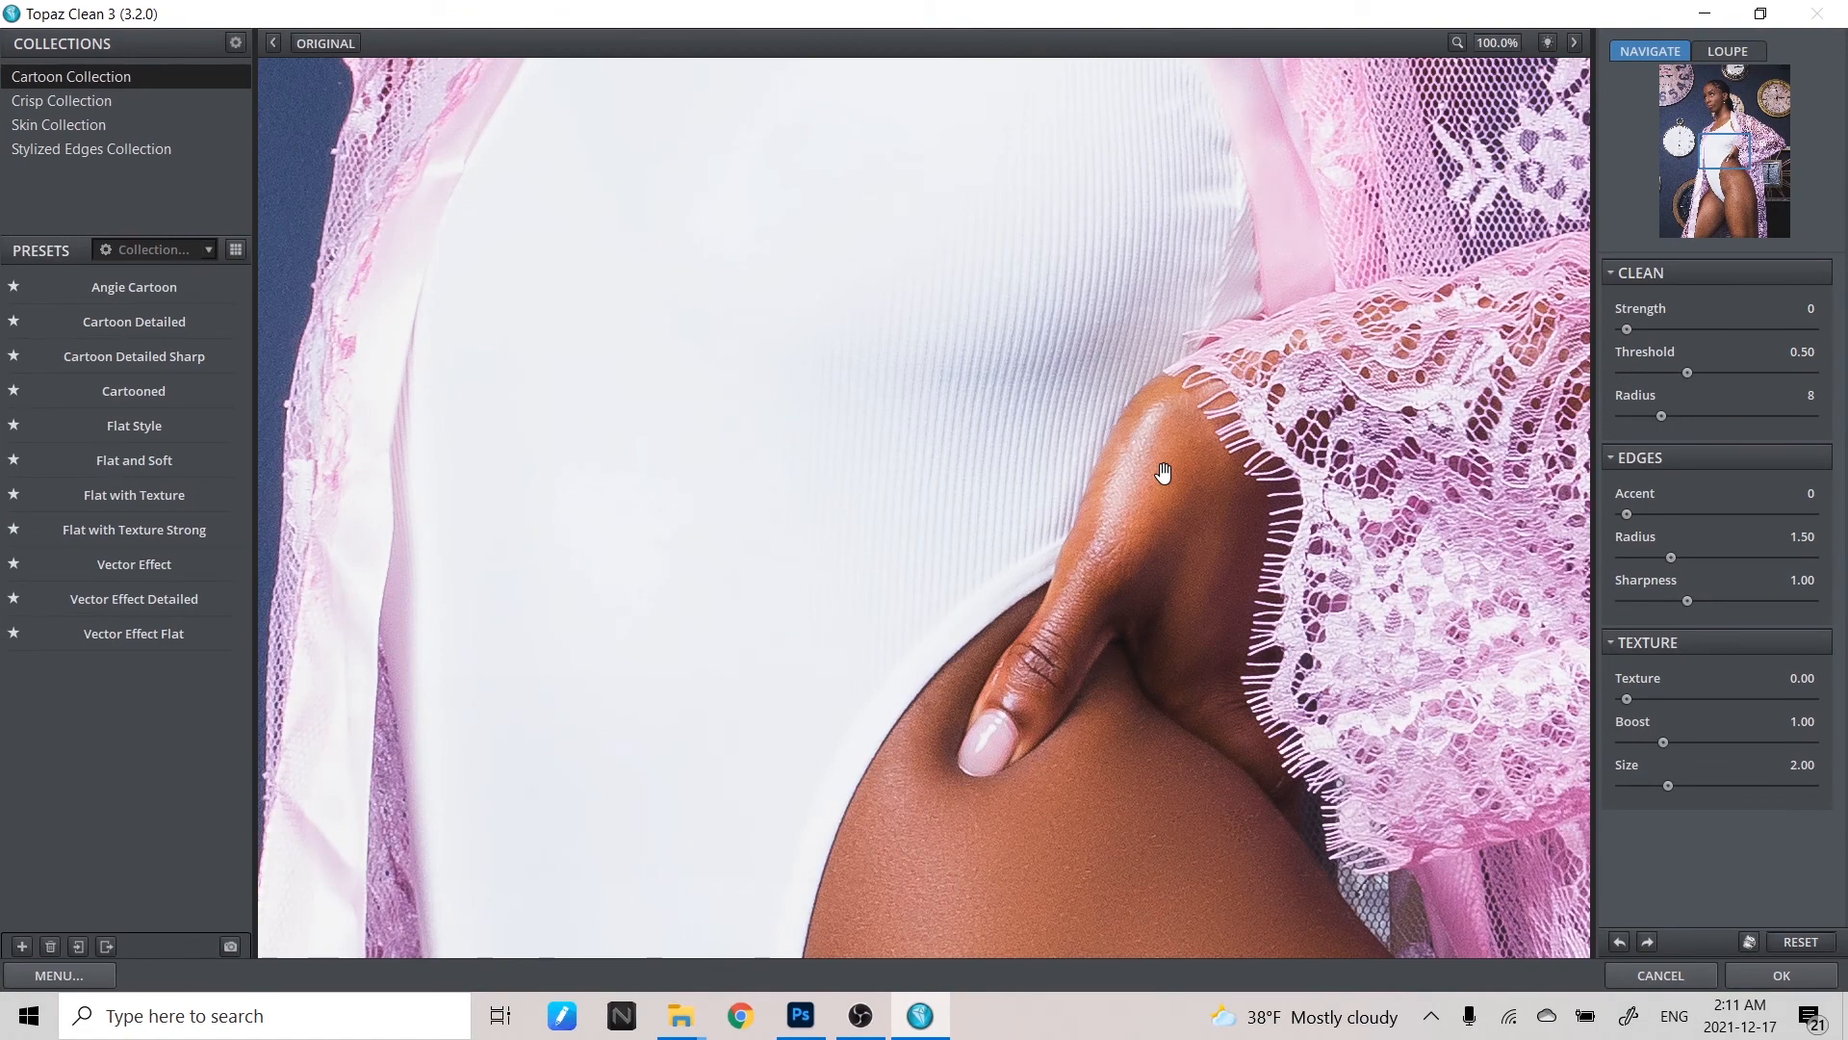
- Choose the Last Soft 2 preset from the Skin Collection for the merged layer
key(ctrl+minus)
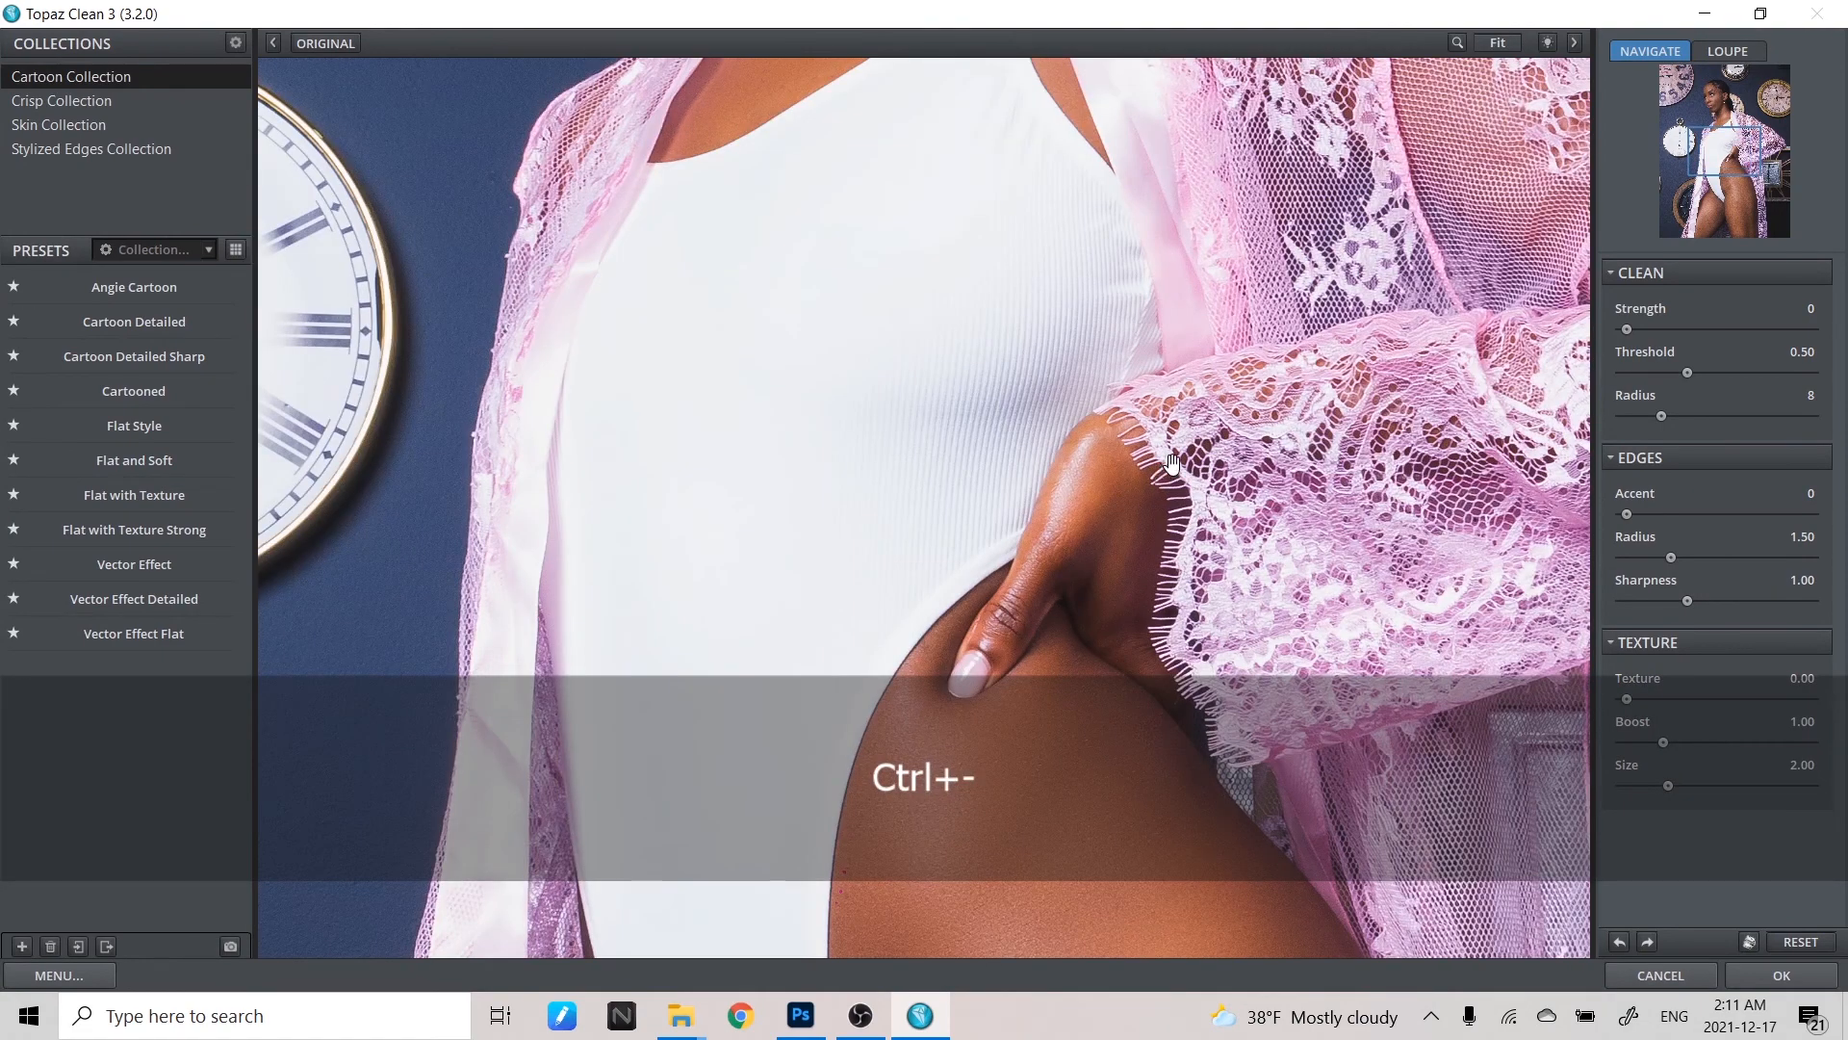
key(space)
drag(757, 604, 982, 589)
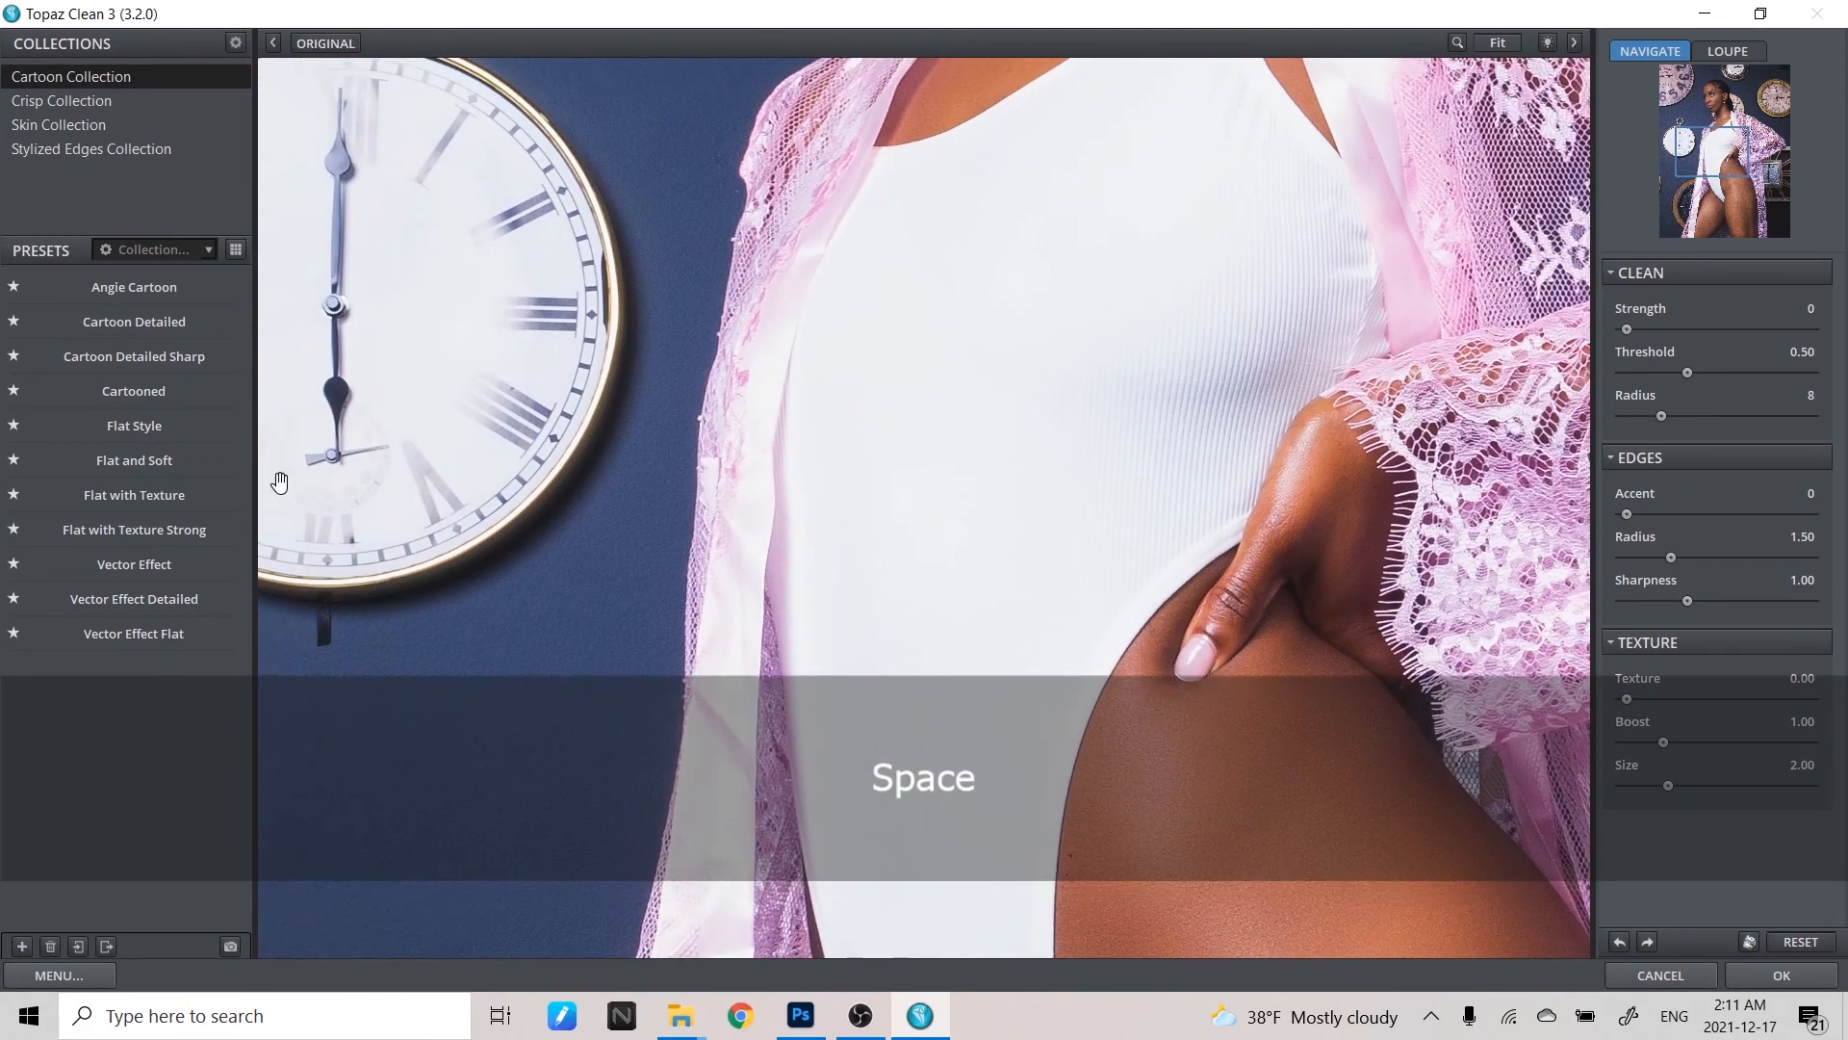
click(102, 117)
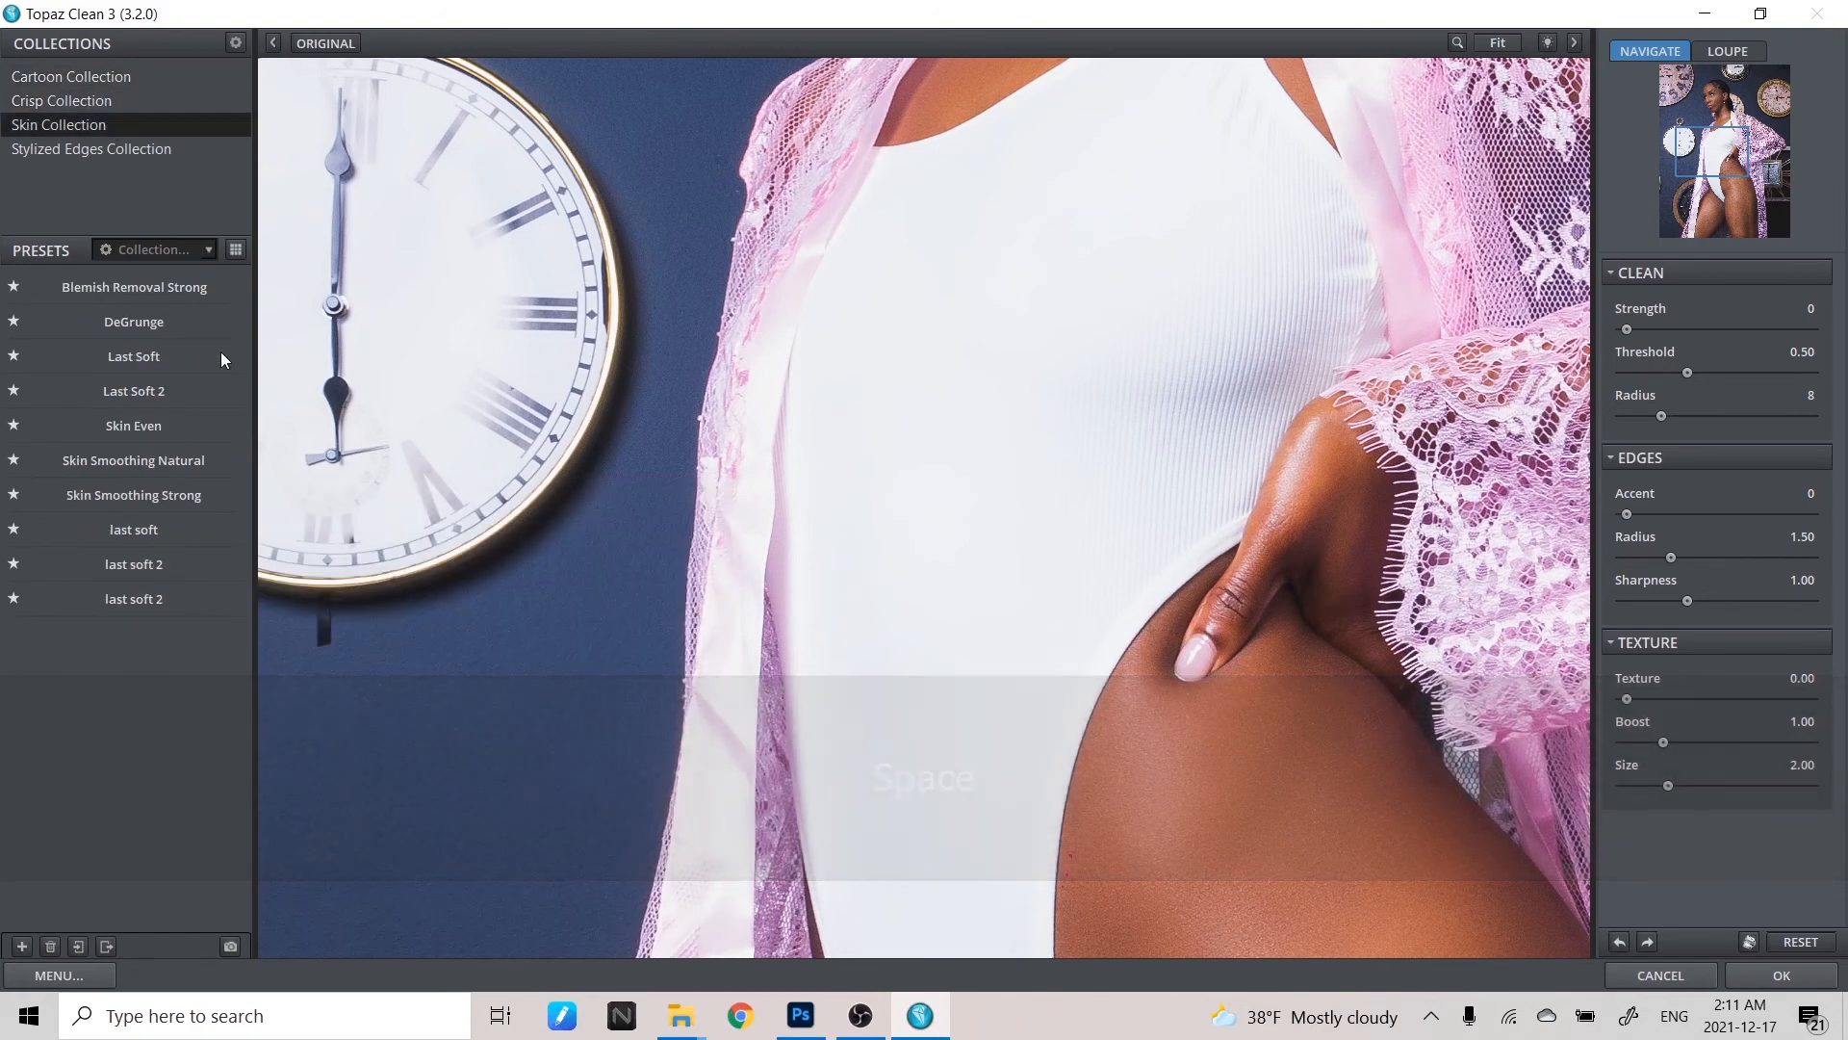
click(185, 389)
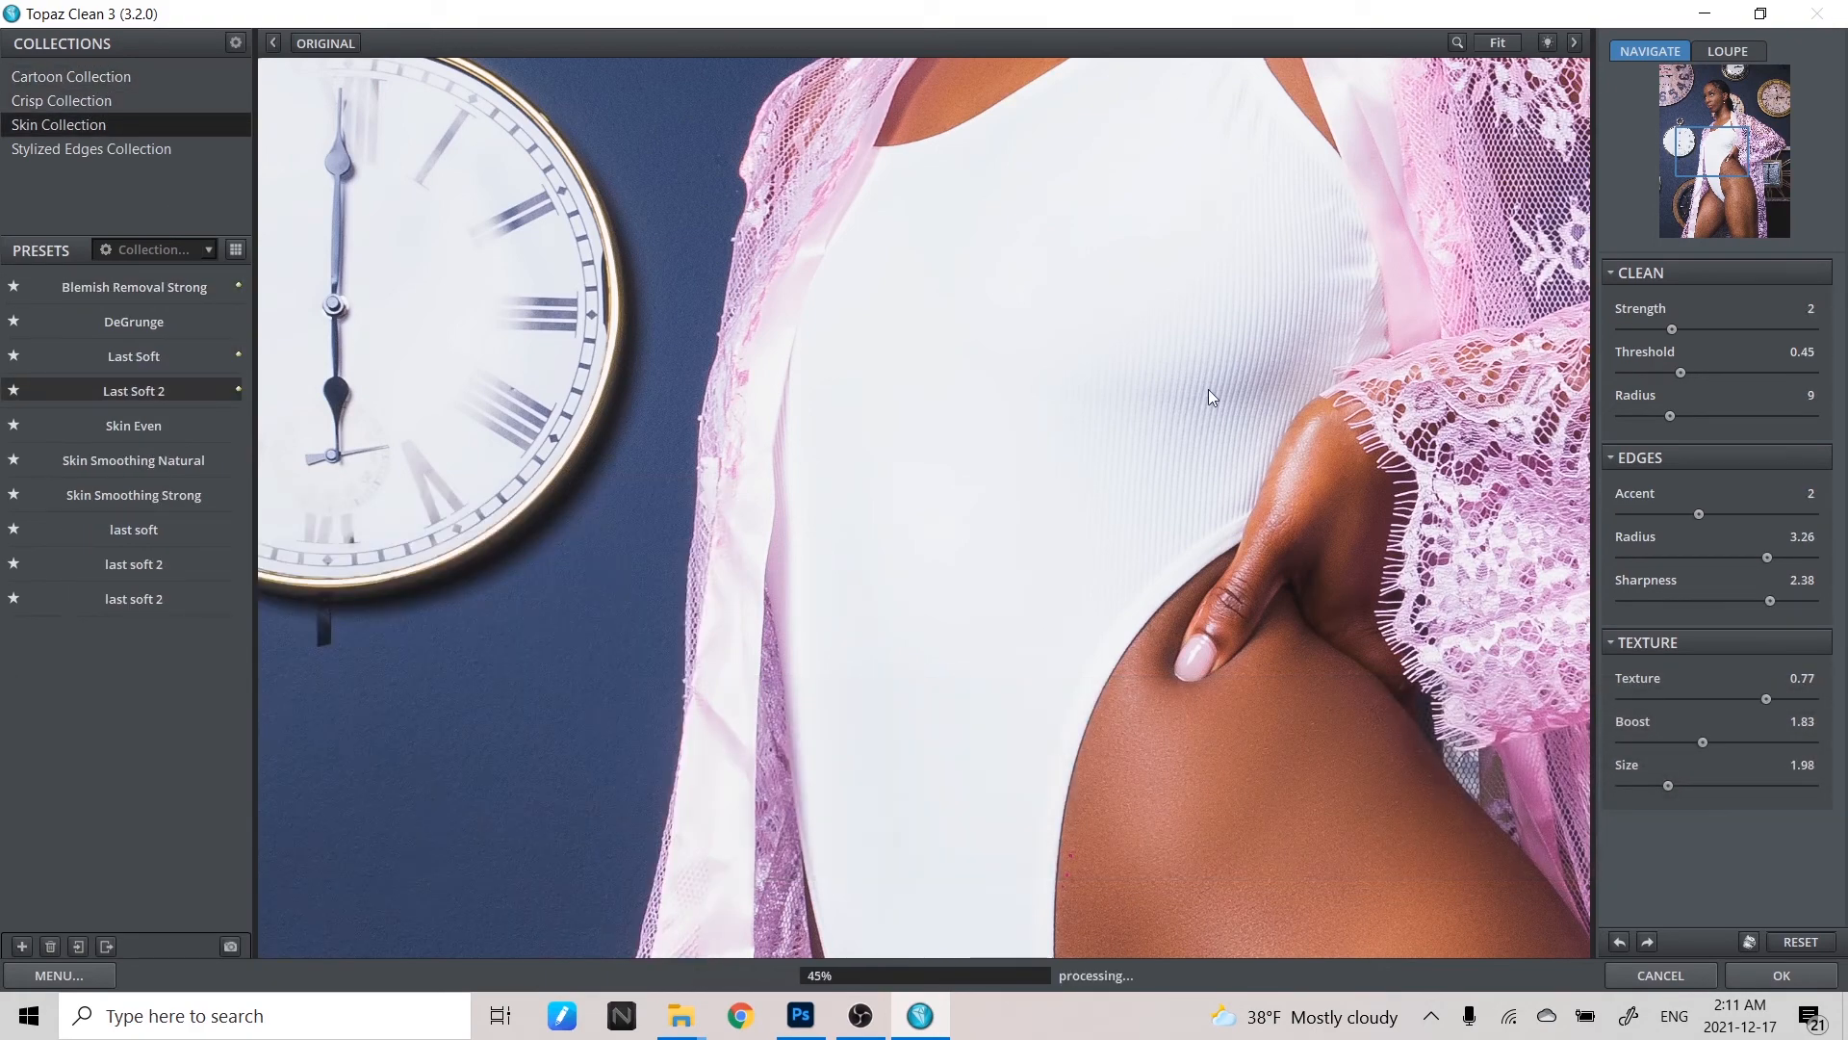
- Compare the original and processed skin on the hip and thigh, and apply the Topaz Clean result to the merged layer
key(space)
drag(1309, 496, 870, 116)
scroll(1374, 610, up, 2)
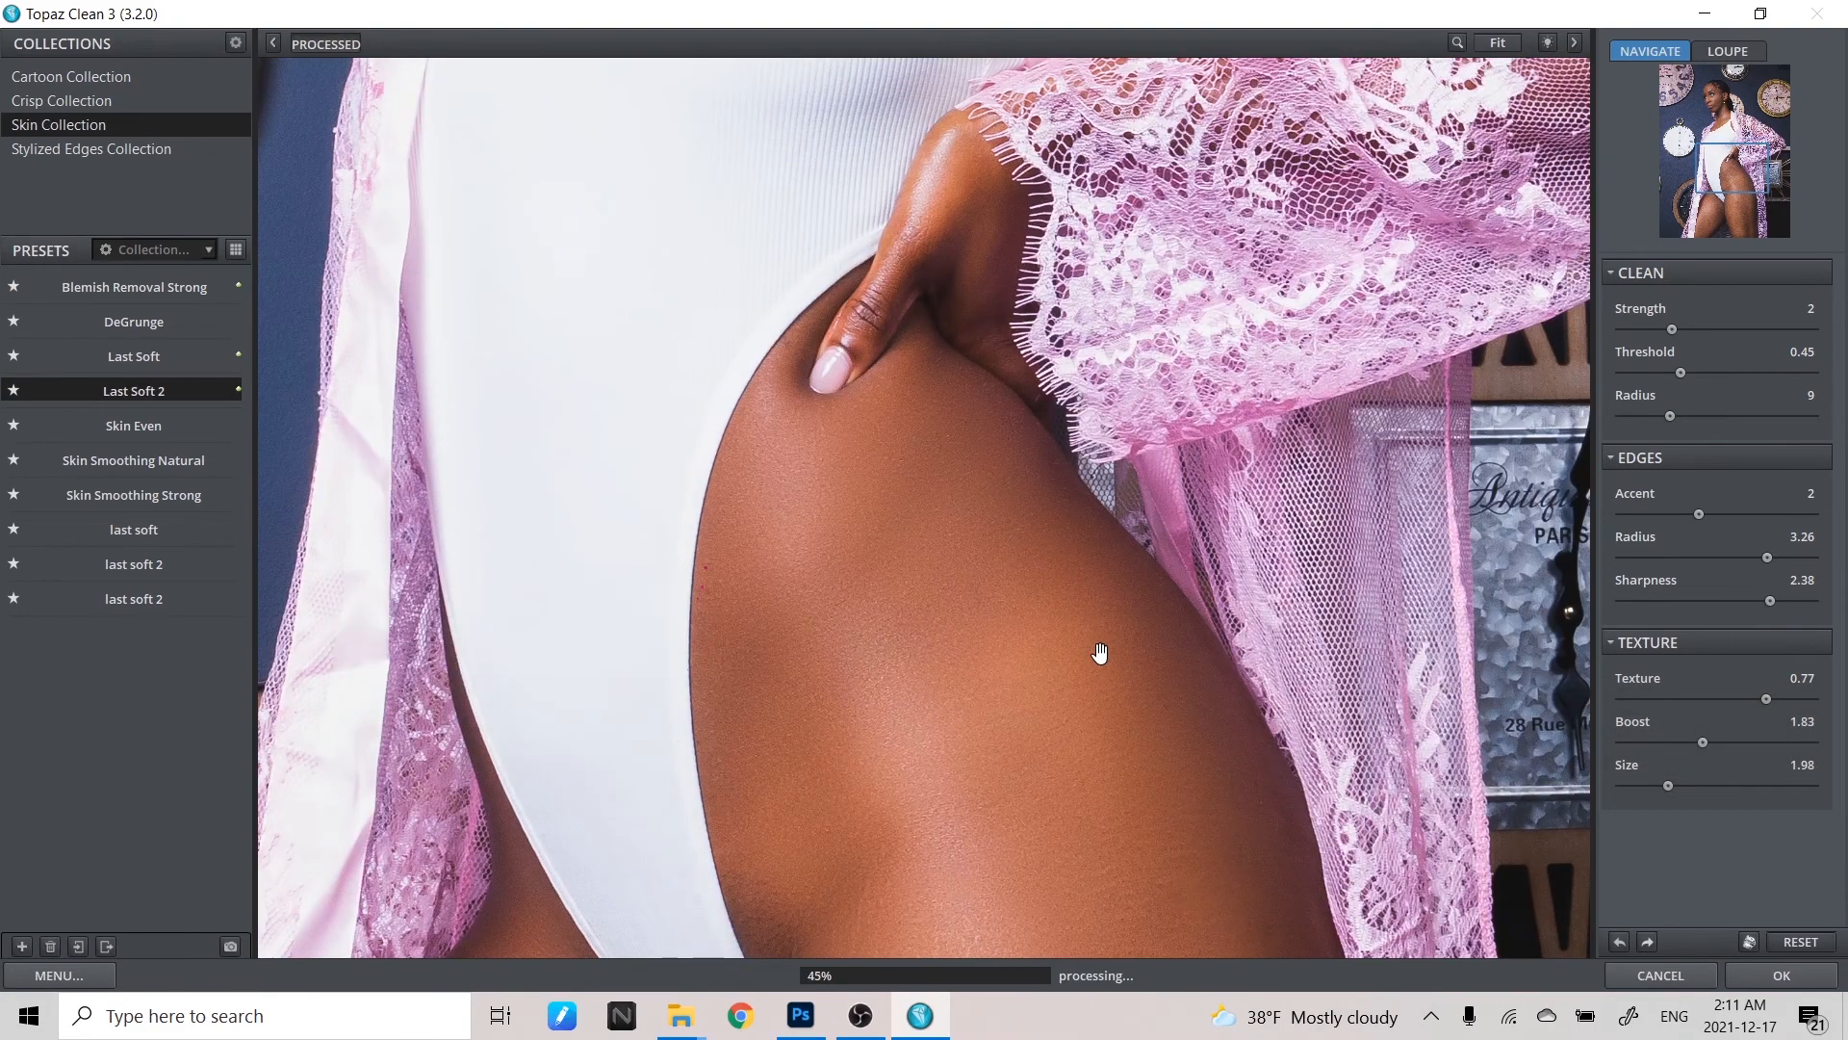
drag(1101, 652, 1046, 608)
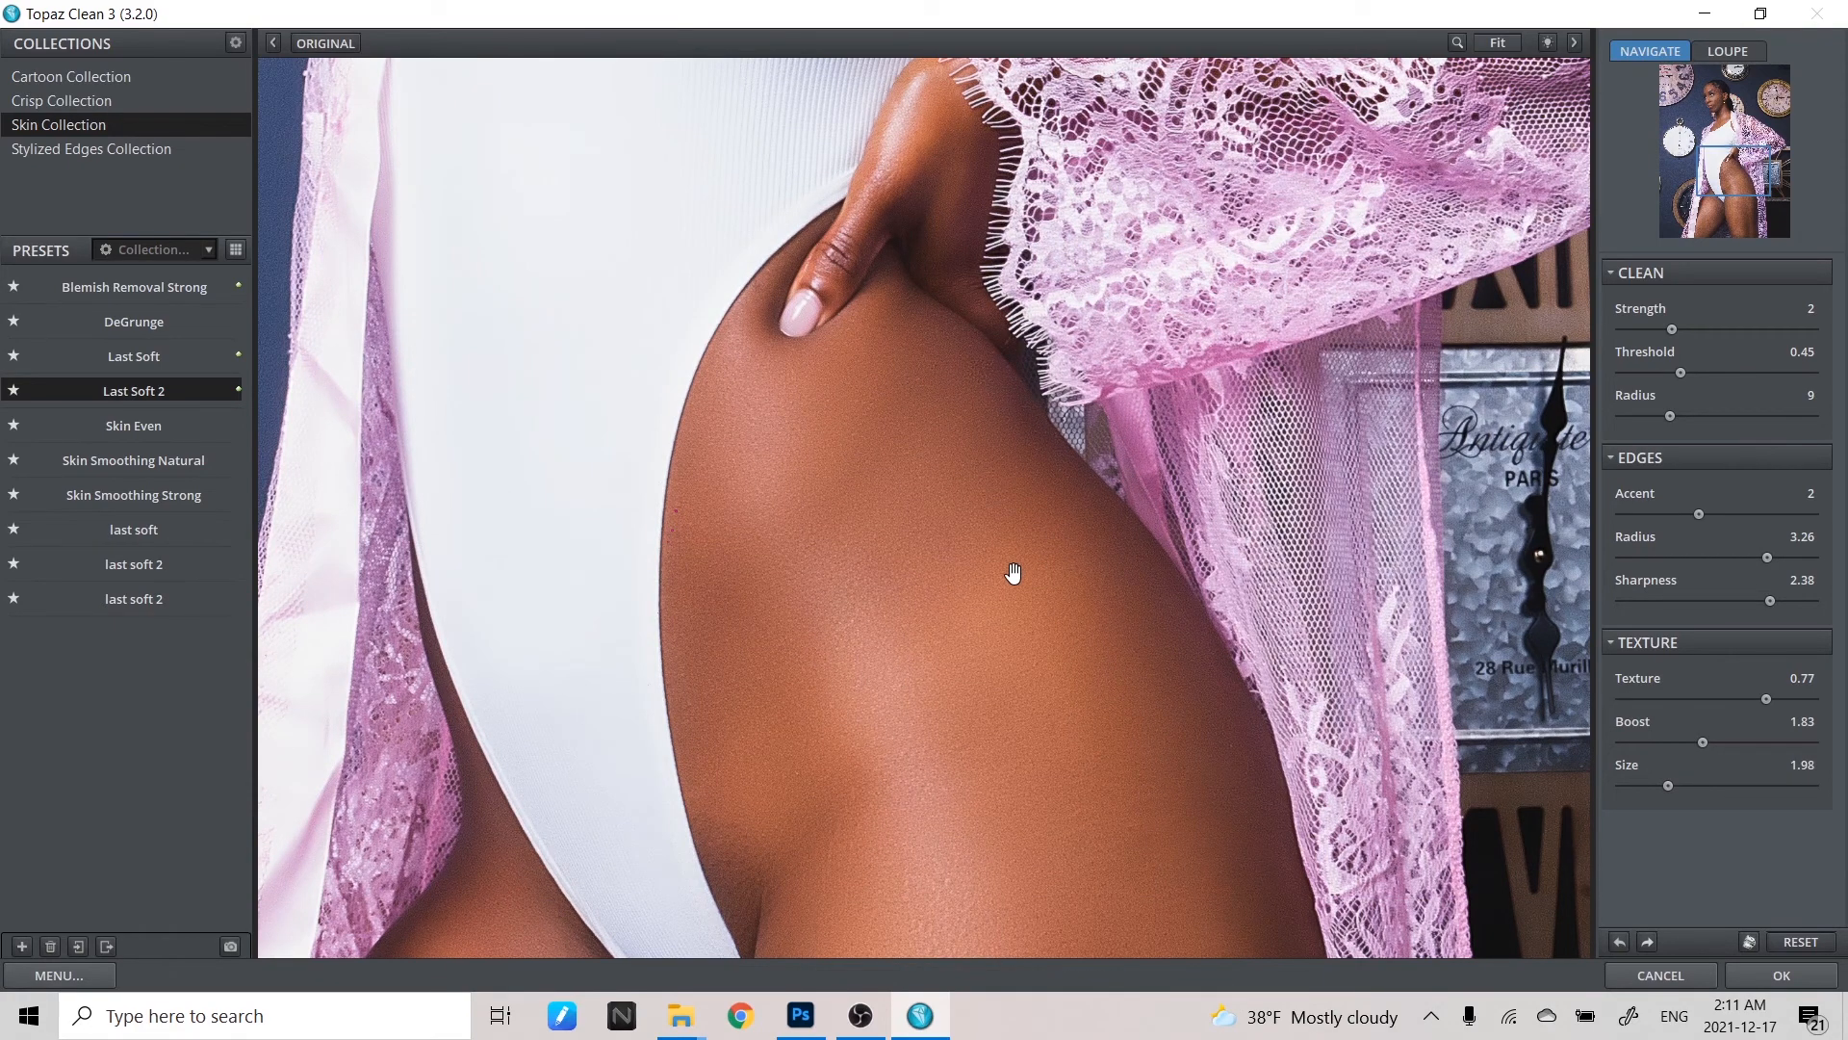
click(1013, 572)
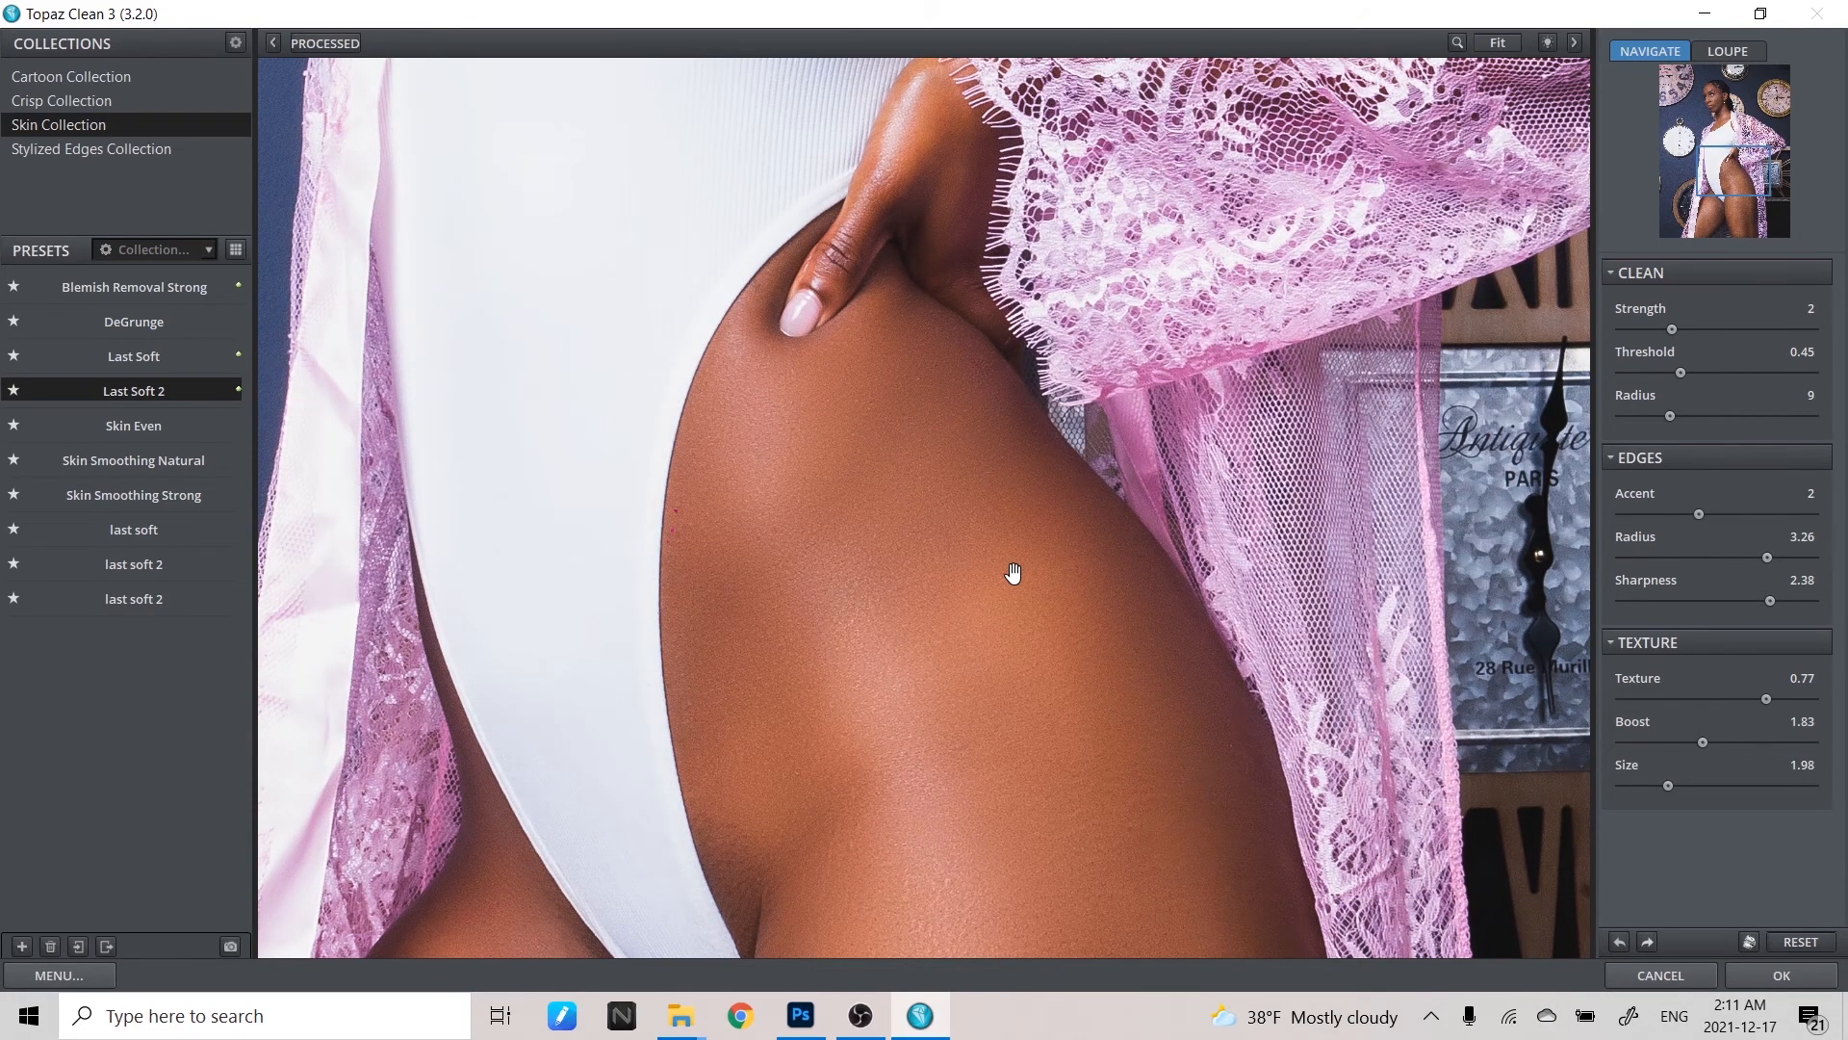
click(1013, 572)
click(1012, 572)
click(1012, 572)
key(ctrl)
key(ctrl+minus)
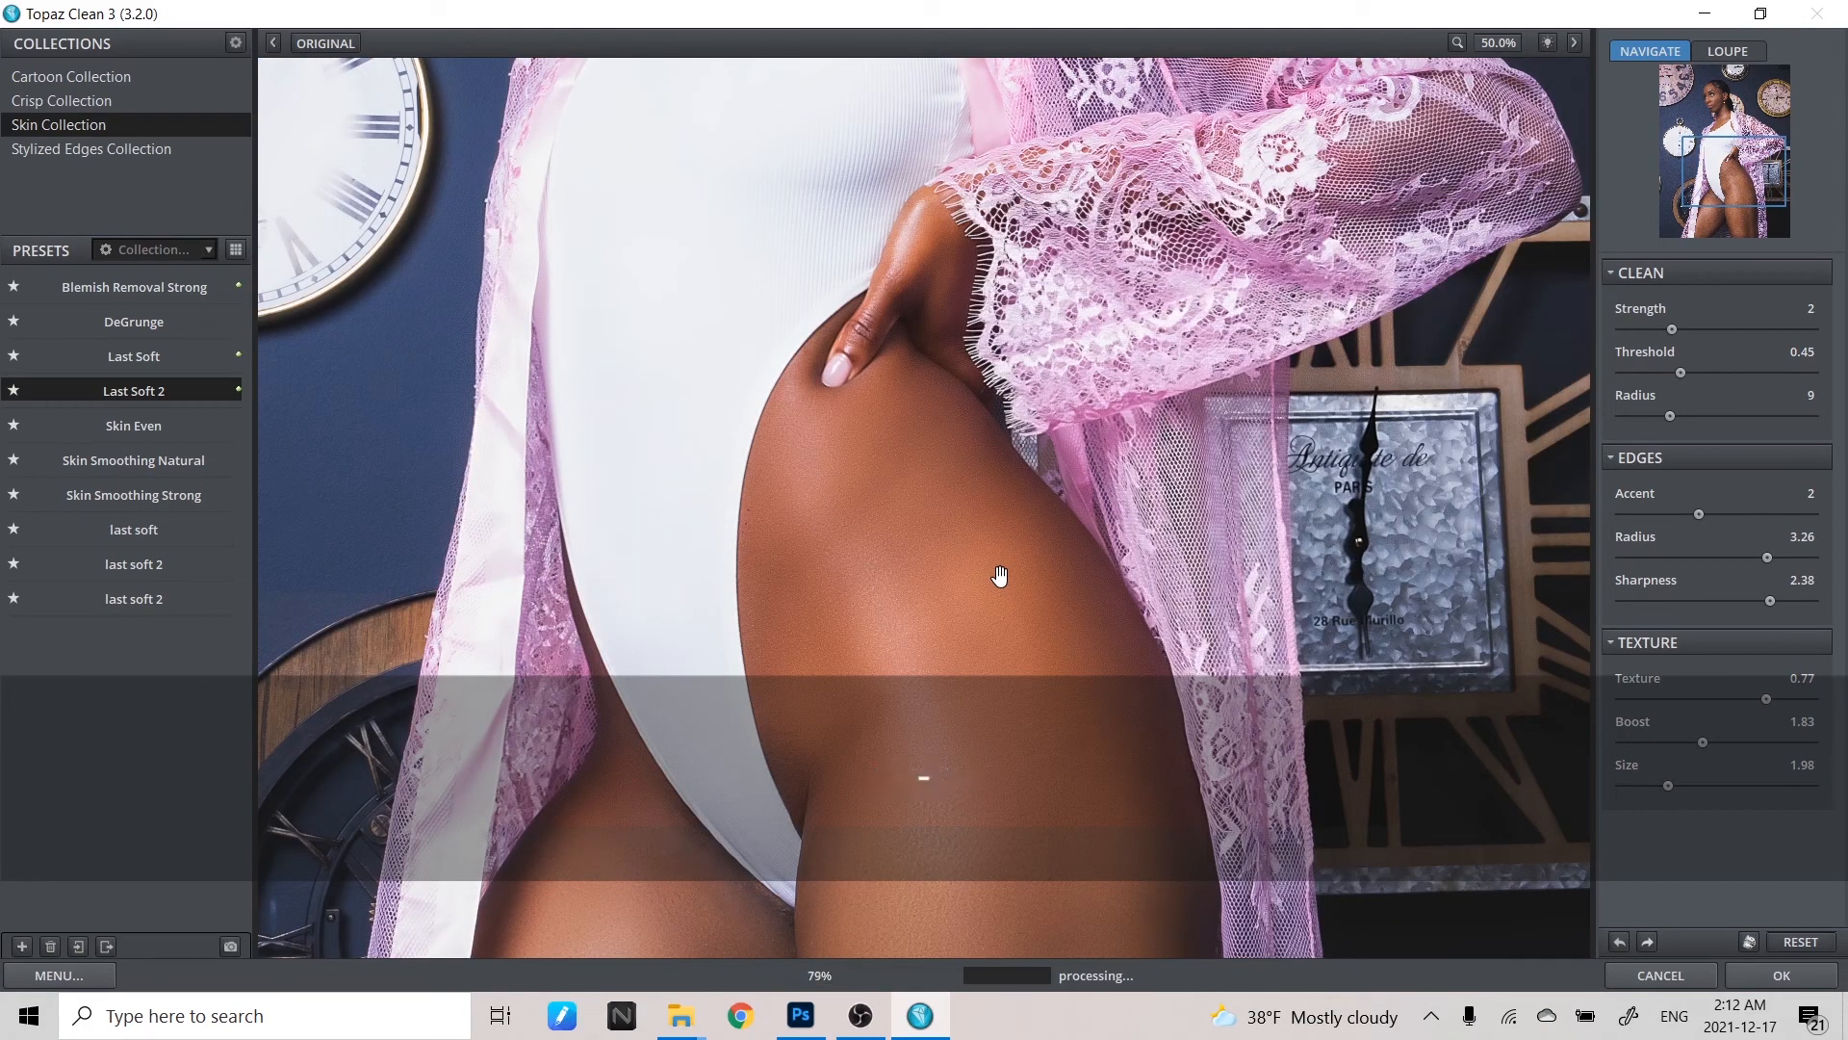
key(ctrl+minus)
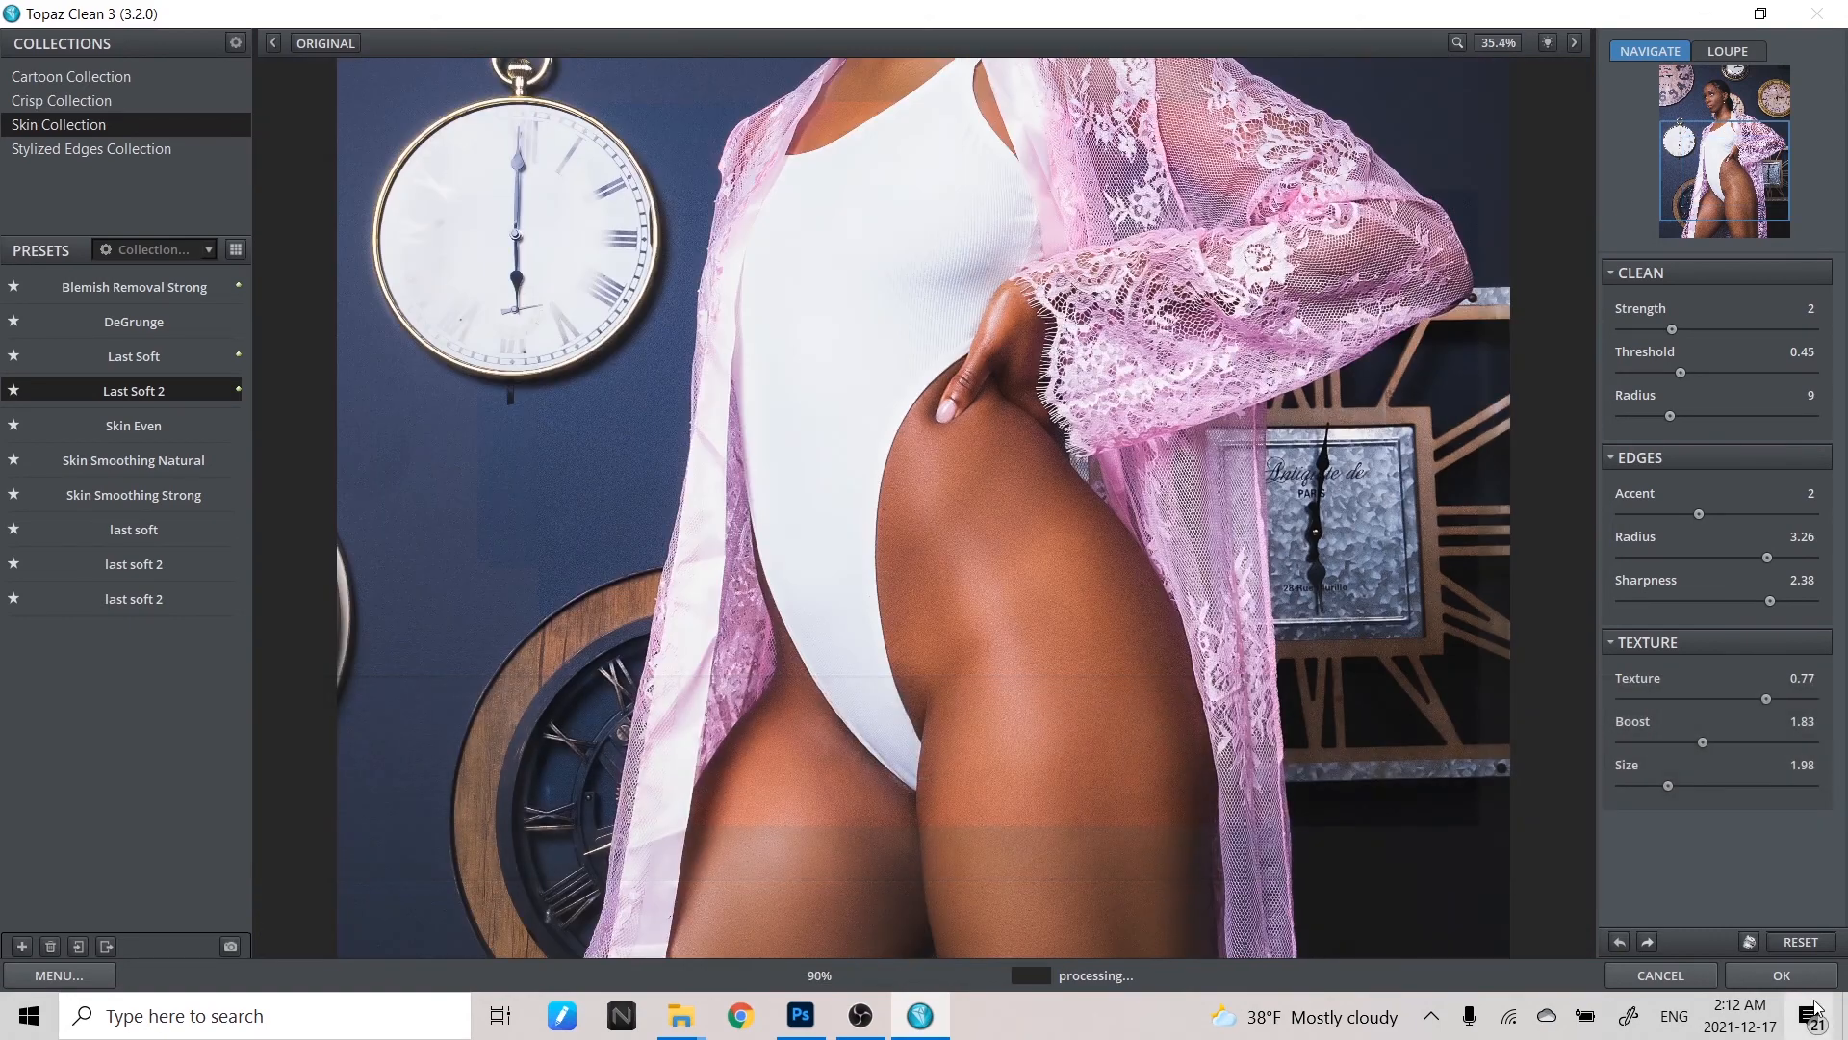
click(1800, 980)
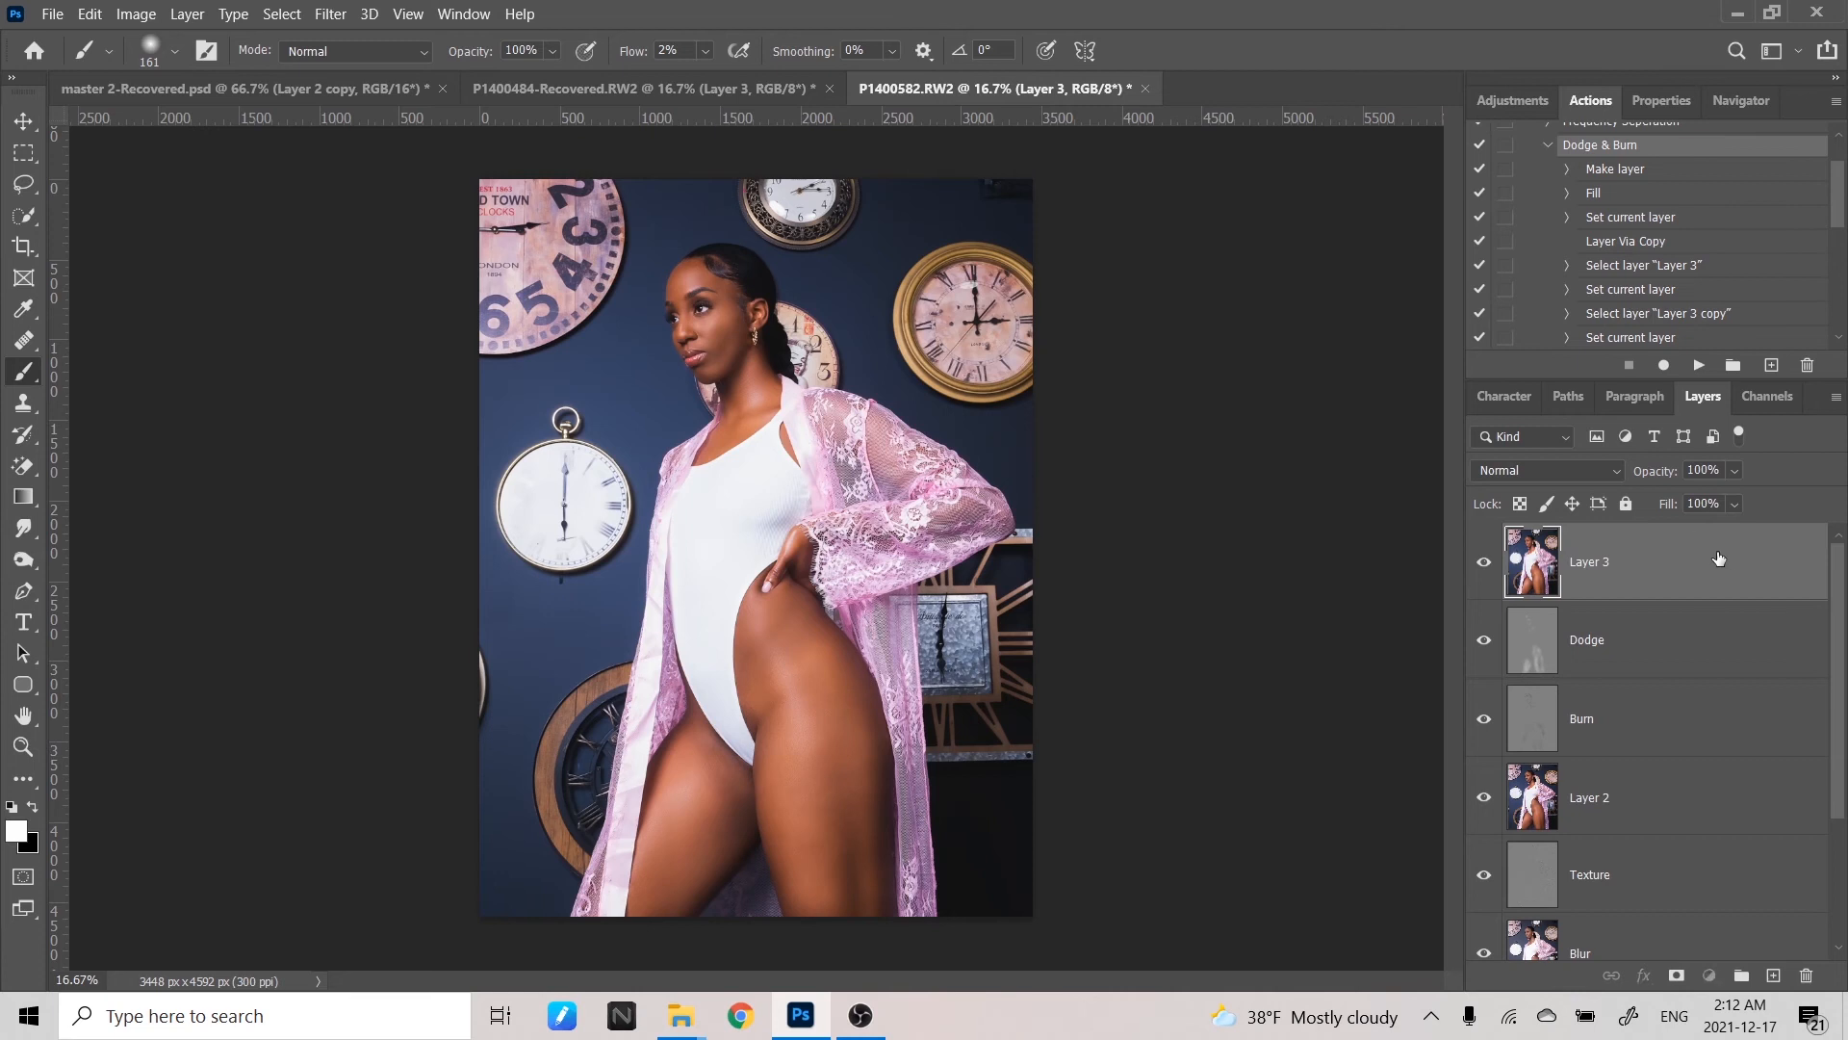
- Add a Levels adjustment layer above the merged layer with the midtone input at 0.96 and the white input at 249
click(1709, 976)
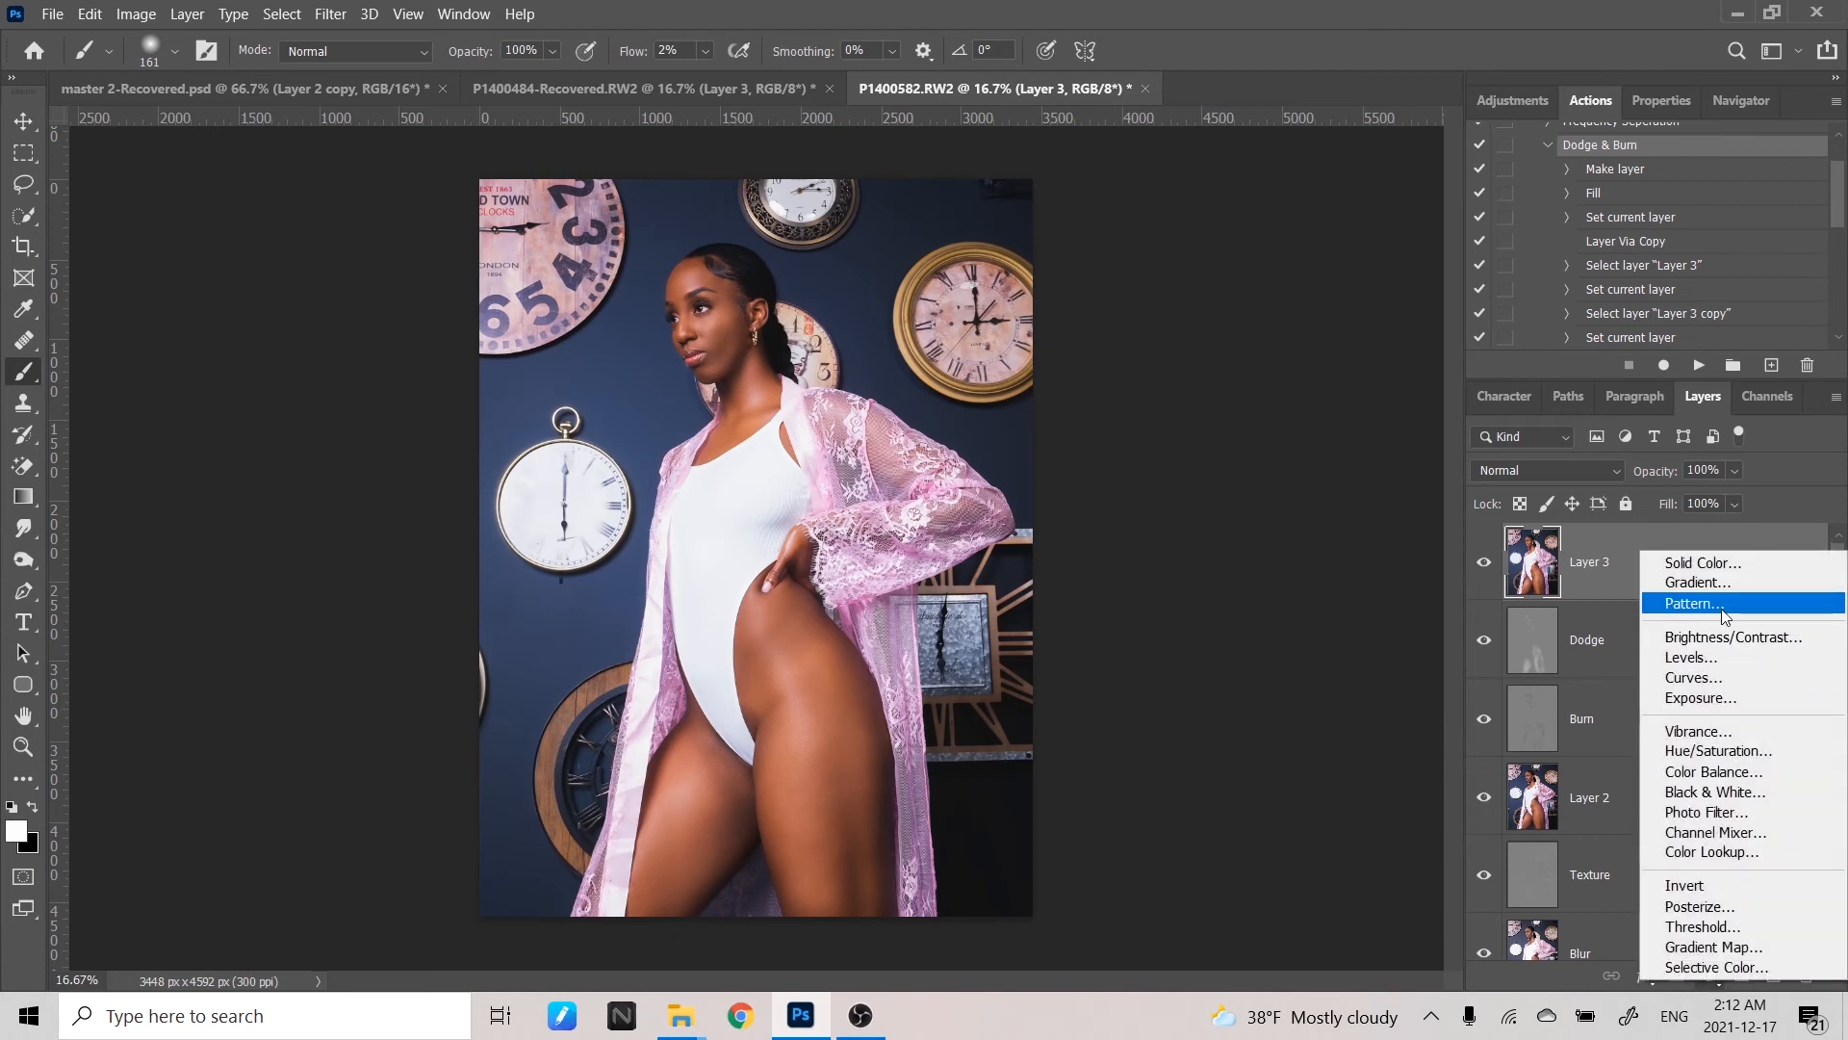
click(1714, 658)
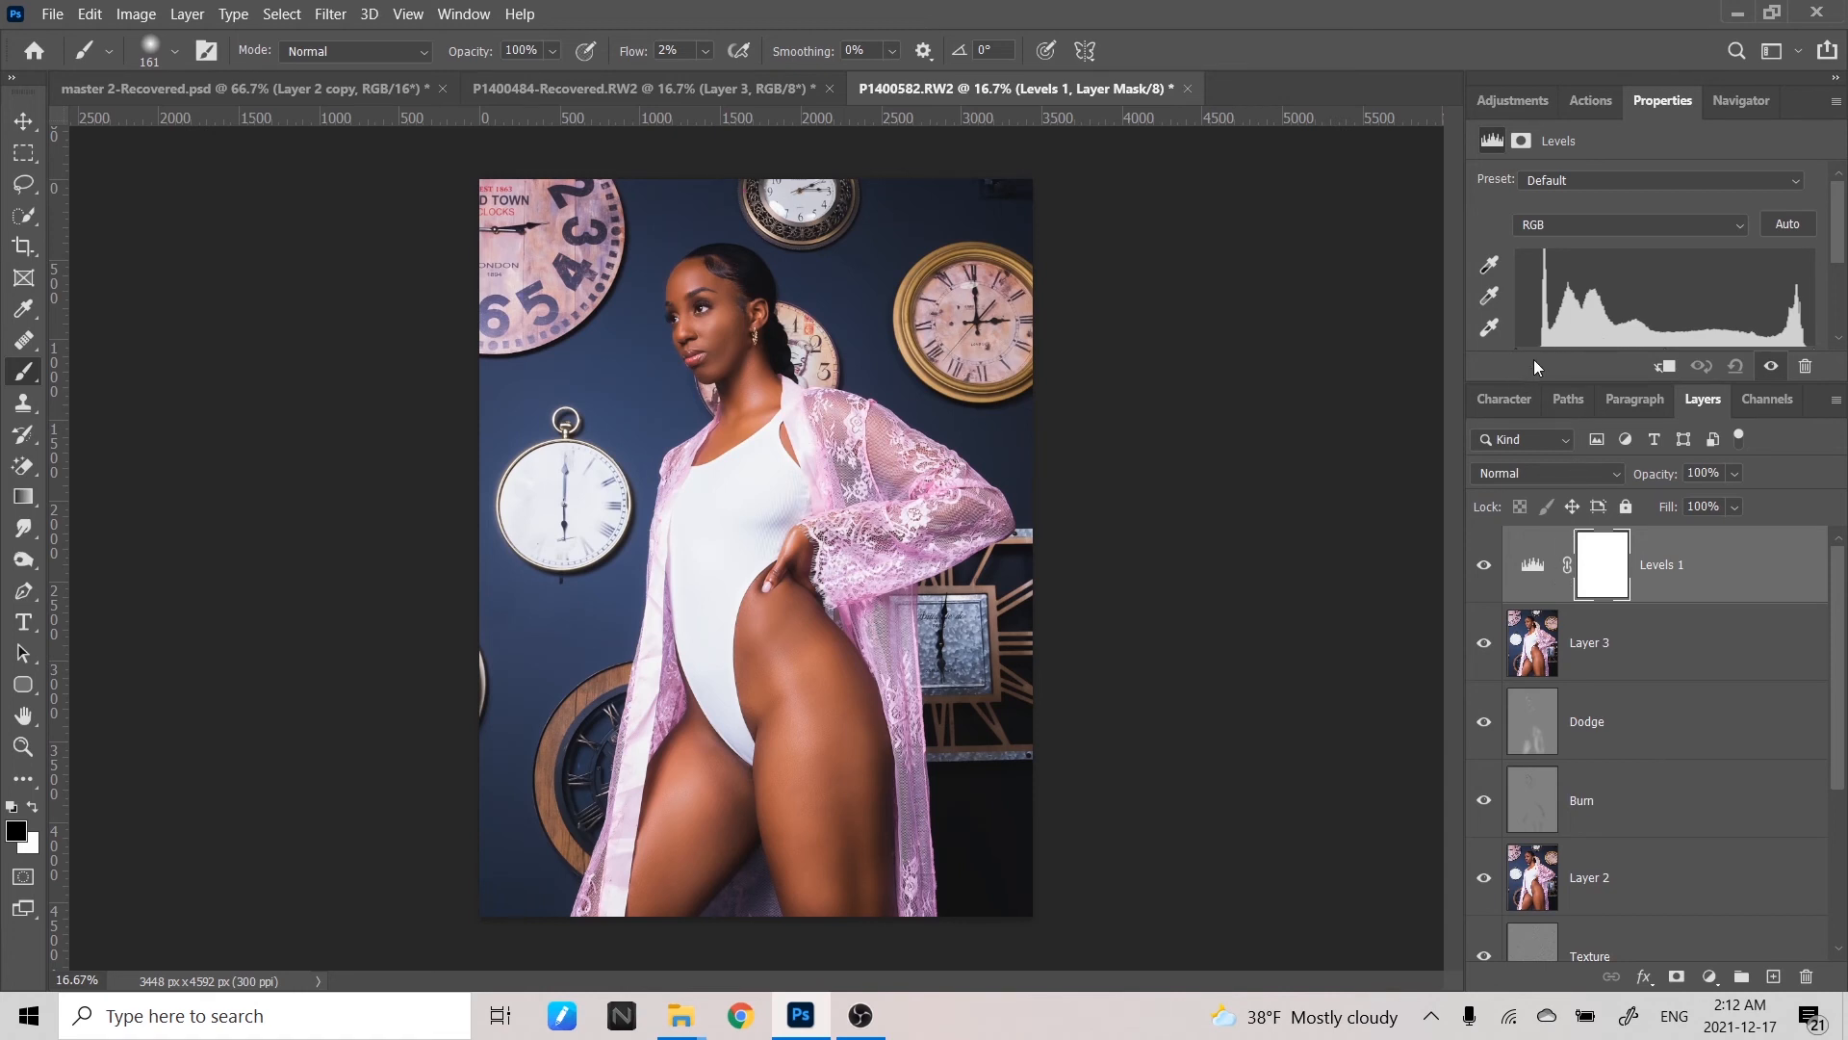
drag(1614, 383, 1614, 501)
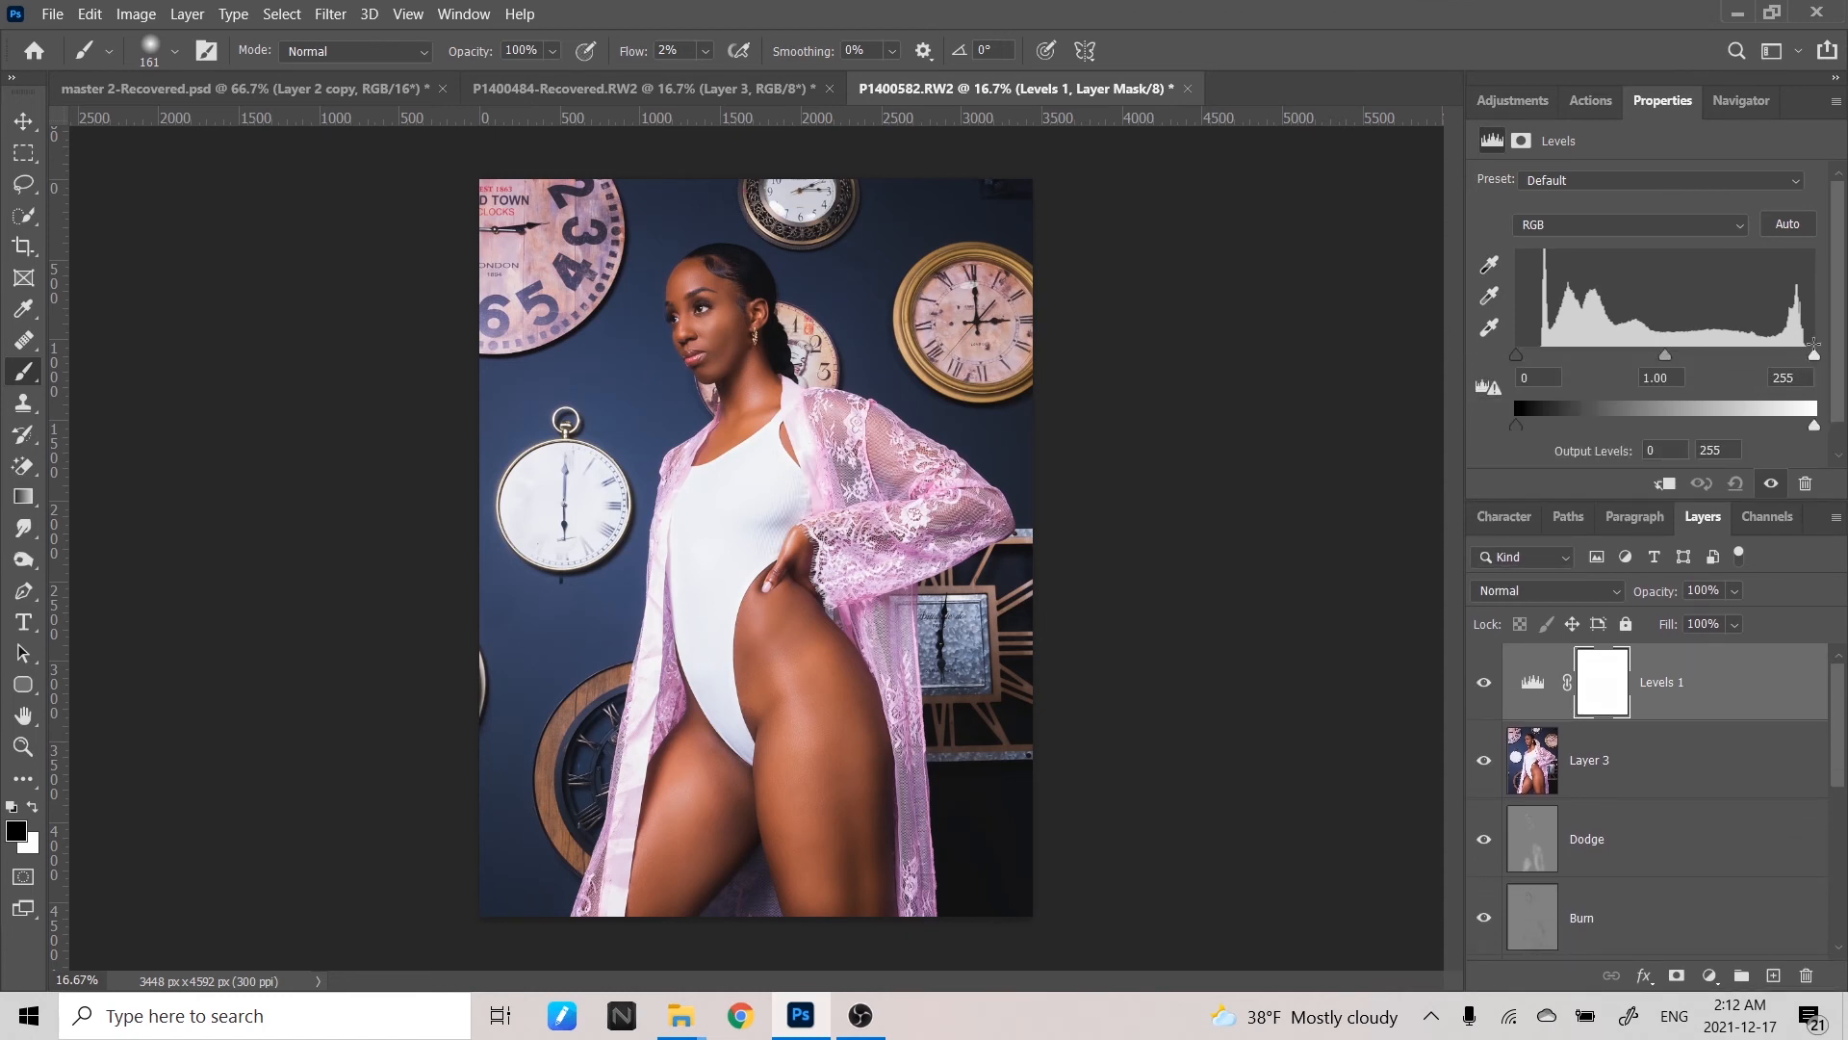
mouse_move(1813, 357)
mouse_down()
mouse_move(1794, 360)
mouse_move(1809, 366)
mouse_up()
drag(1522, 358, 1490, 361)
drag(1662, 369, 1665, 364)
click(1764, 674)
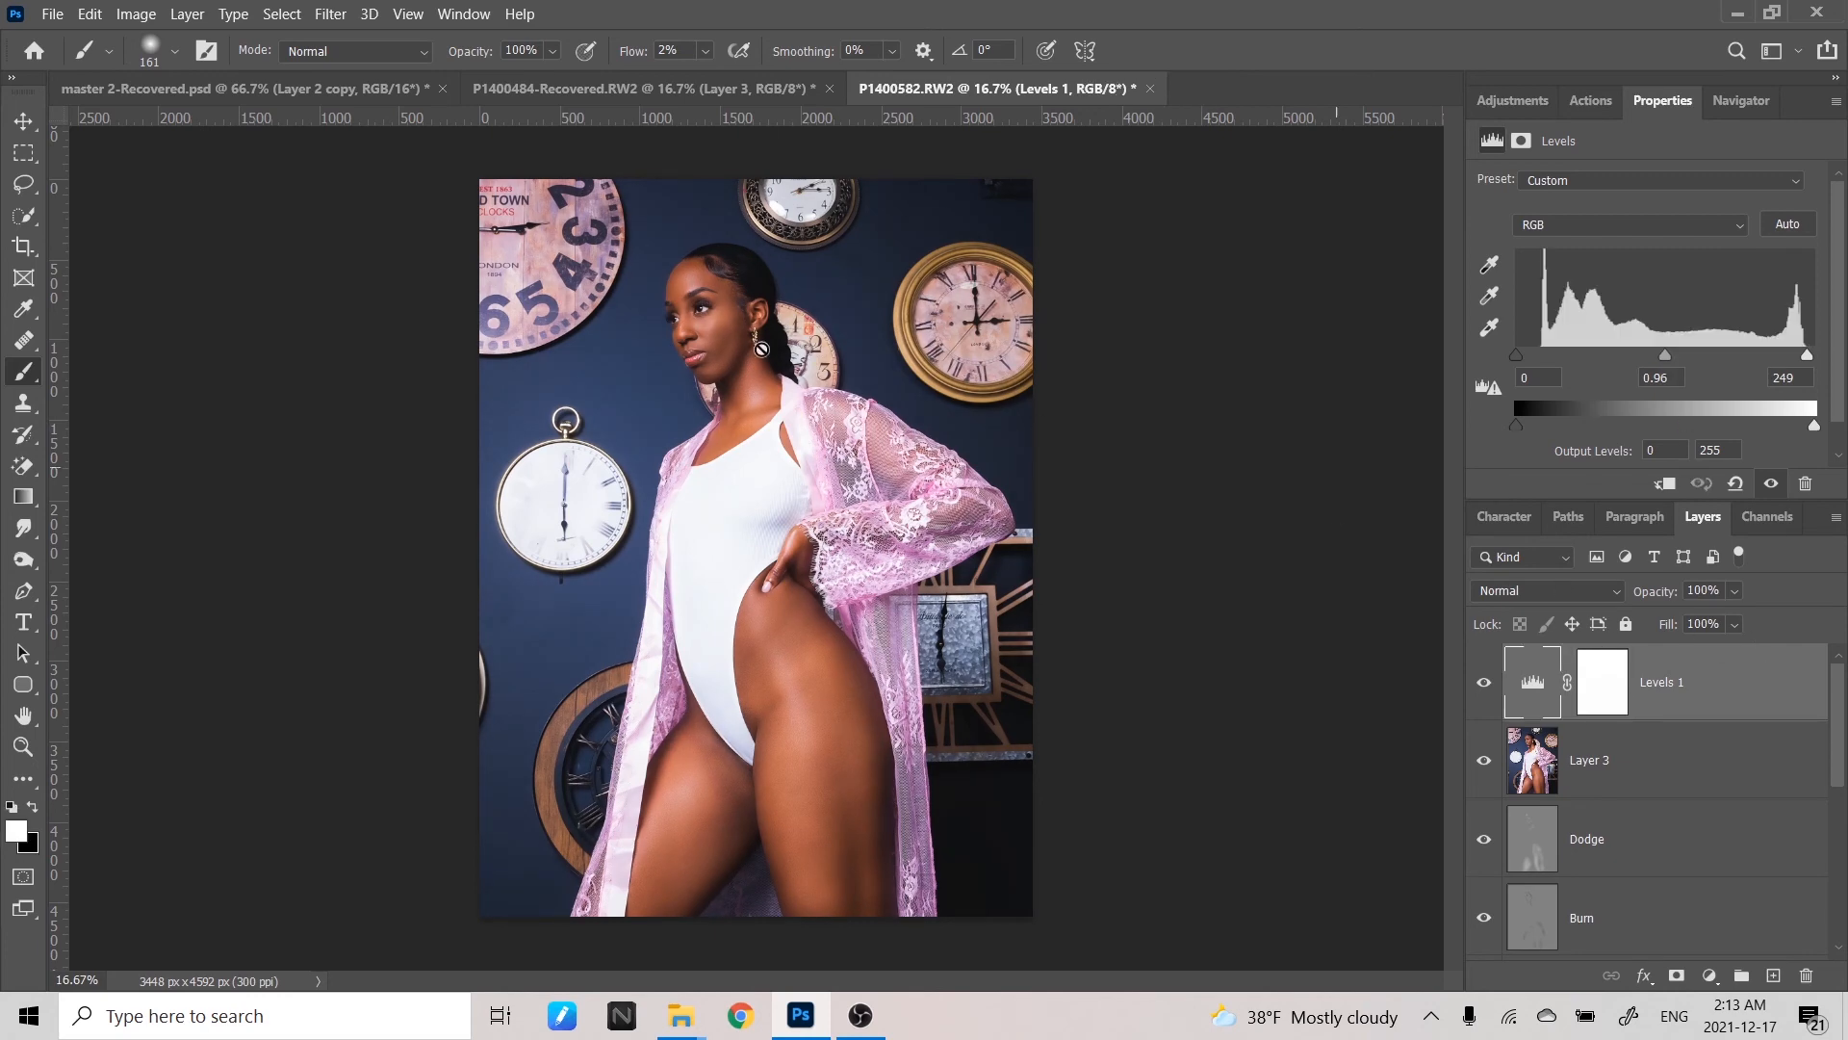
- Start saving the retouched photo under the name P1400582 with JPEG as the file format
click(52, 13)
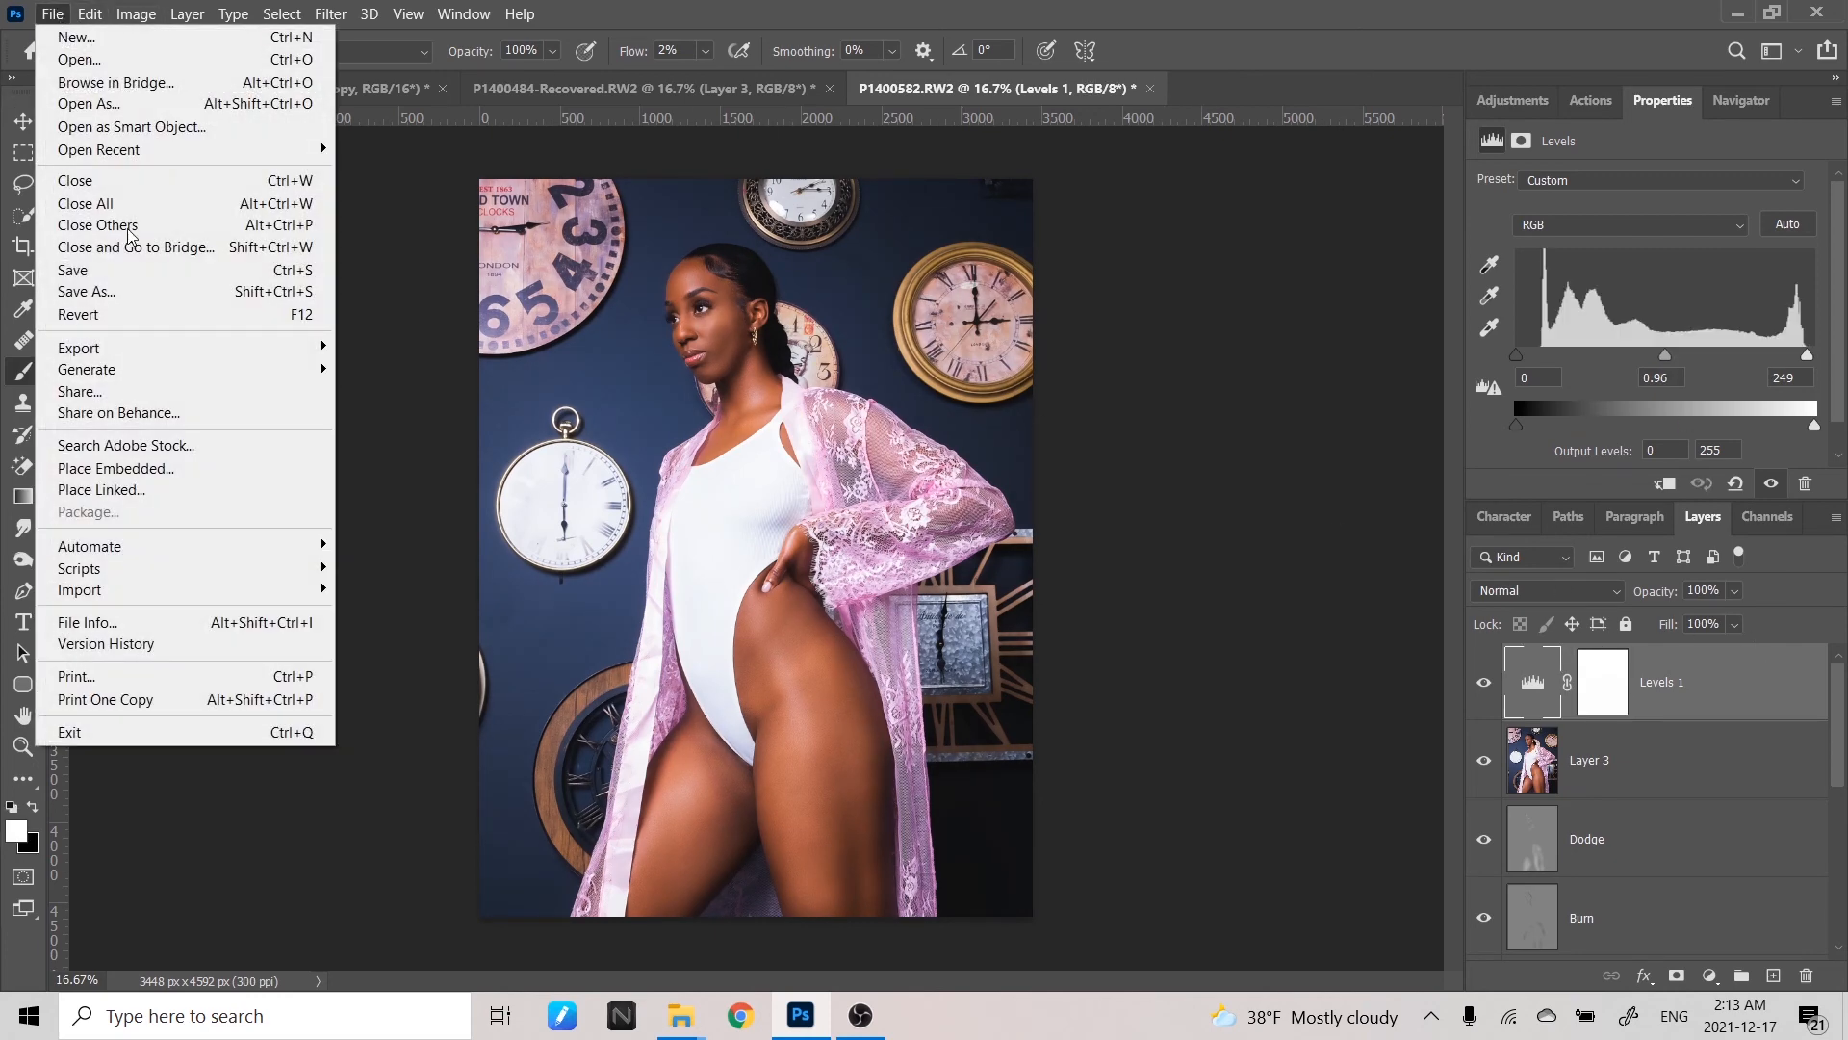
click(116, 290)
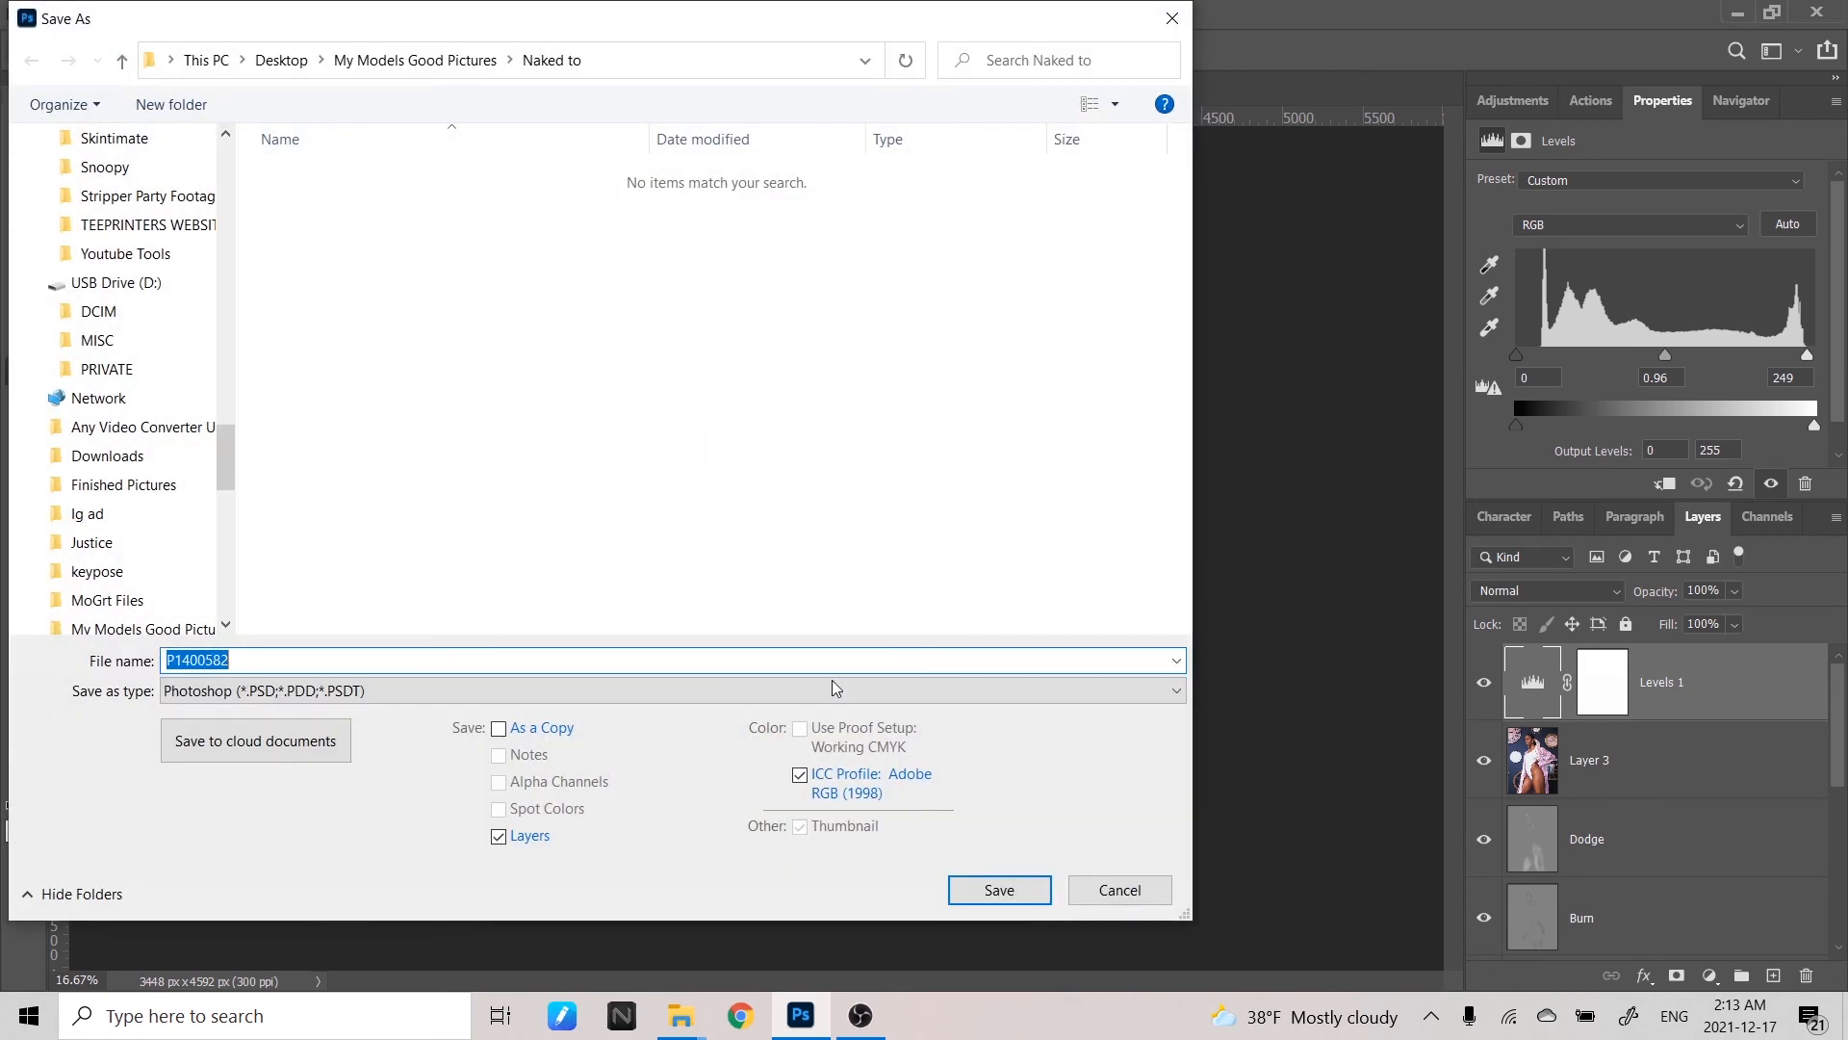
click(830, 689)
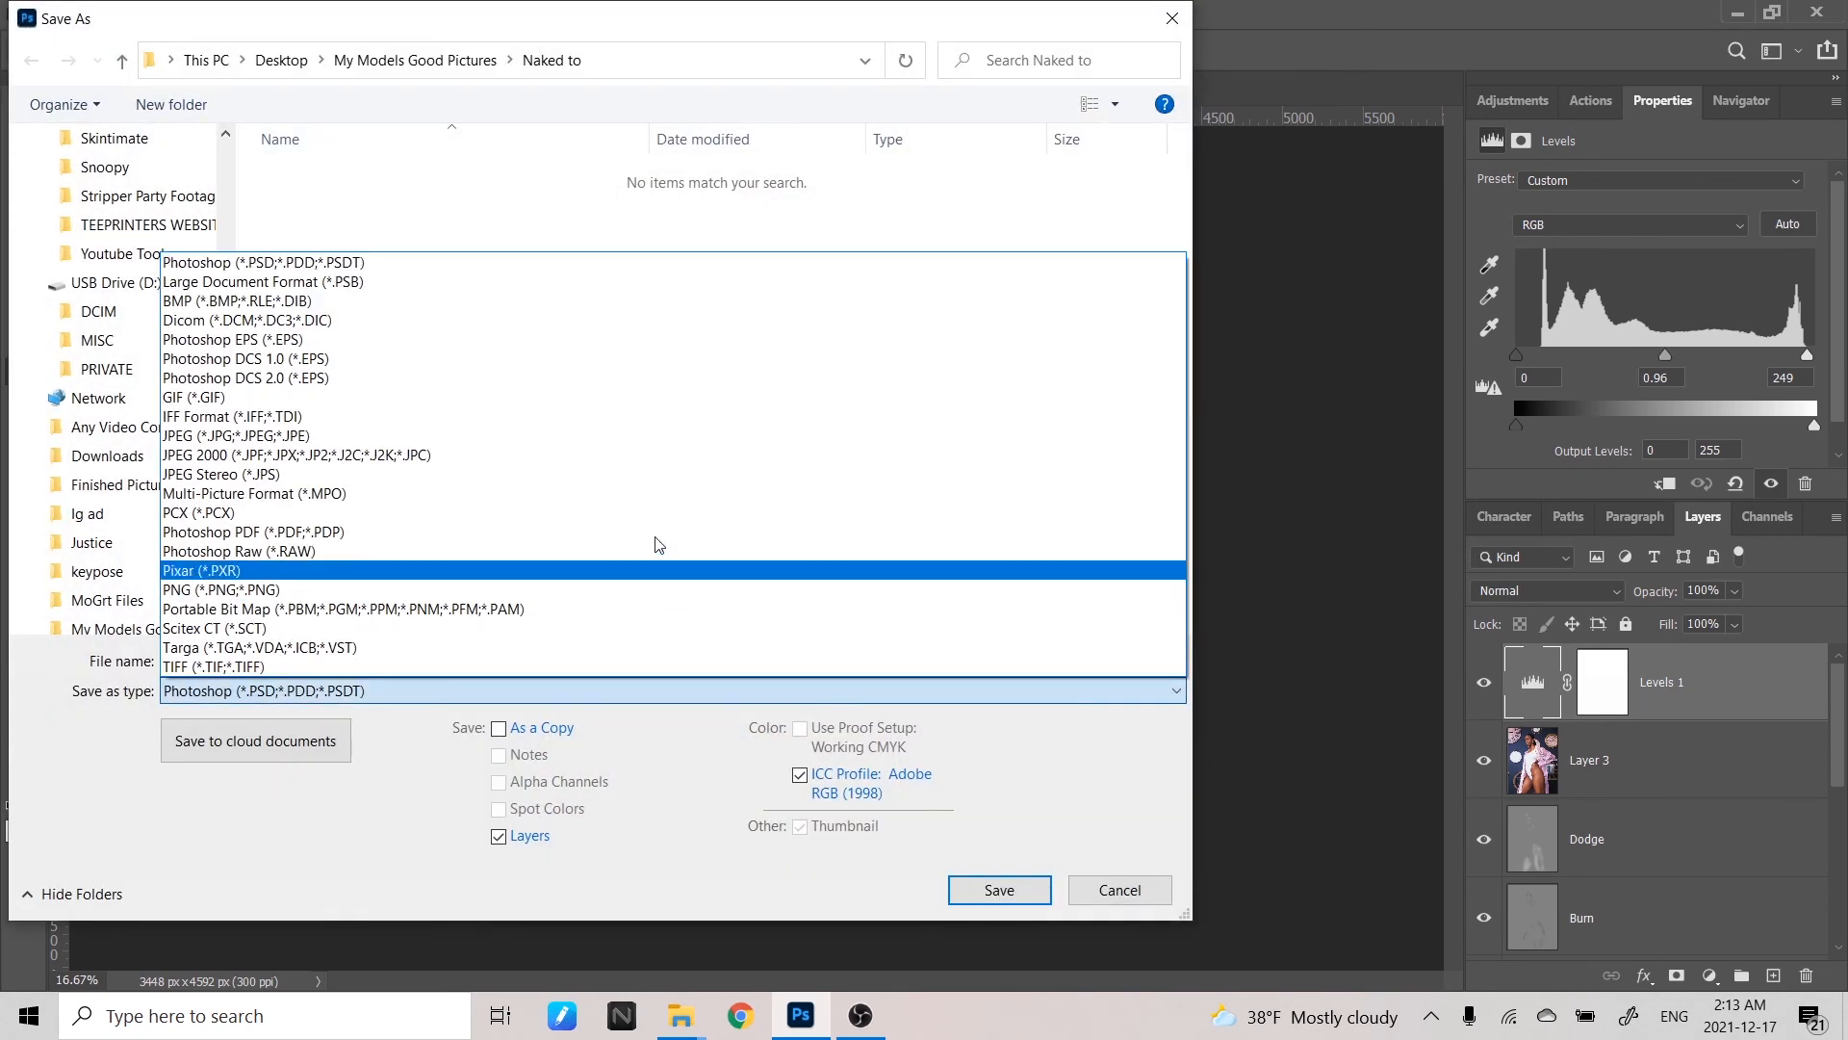
click(619, 435)
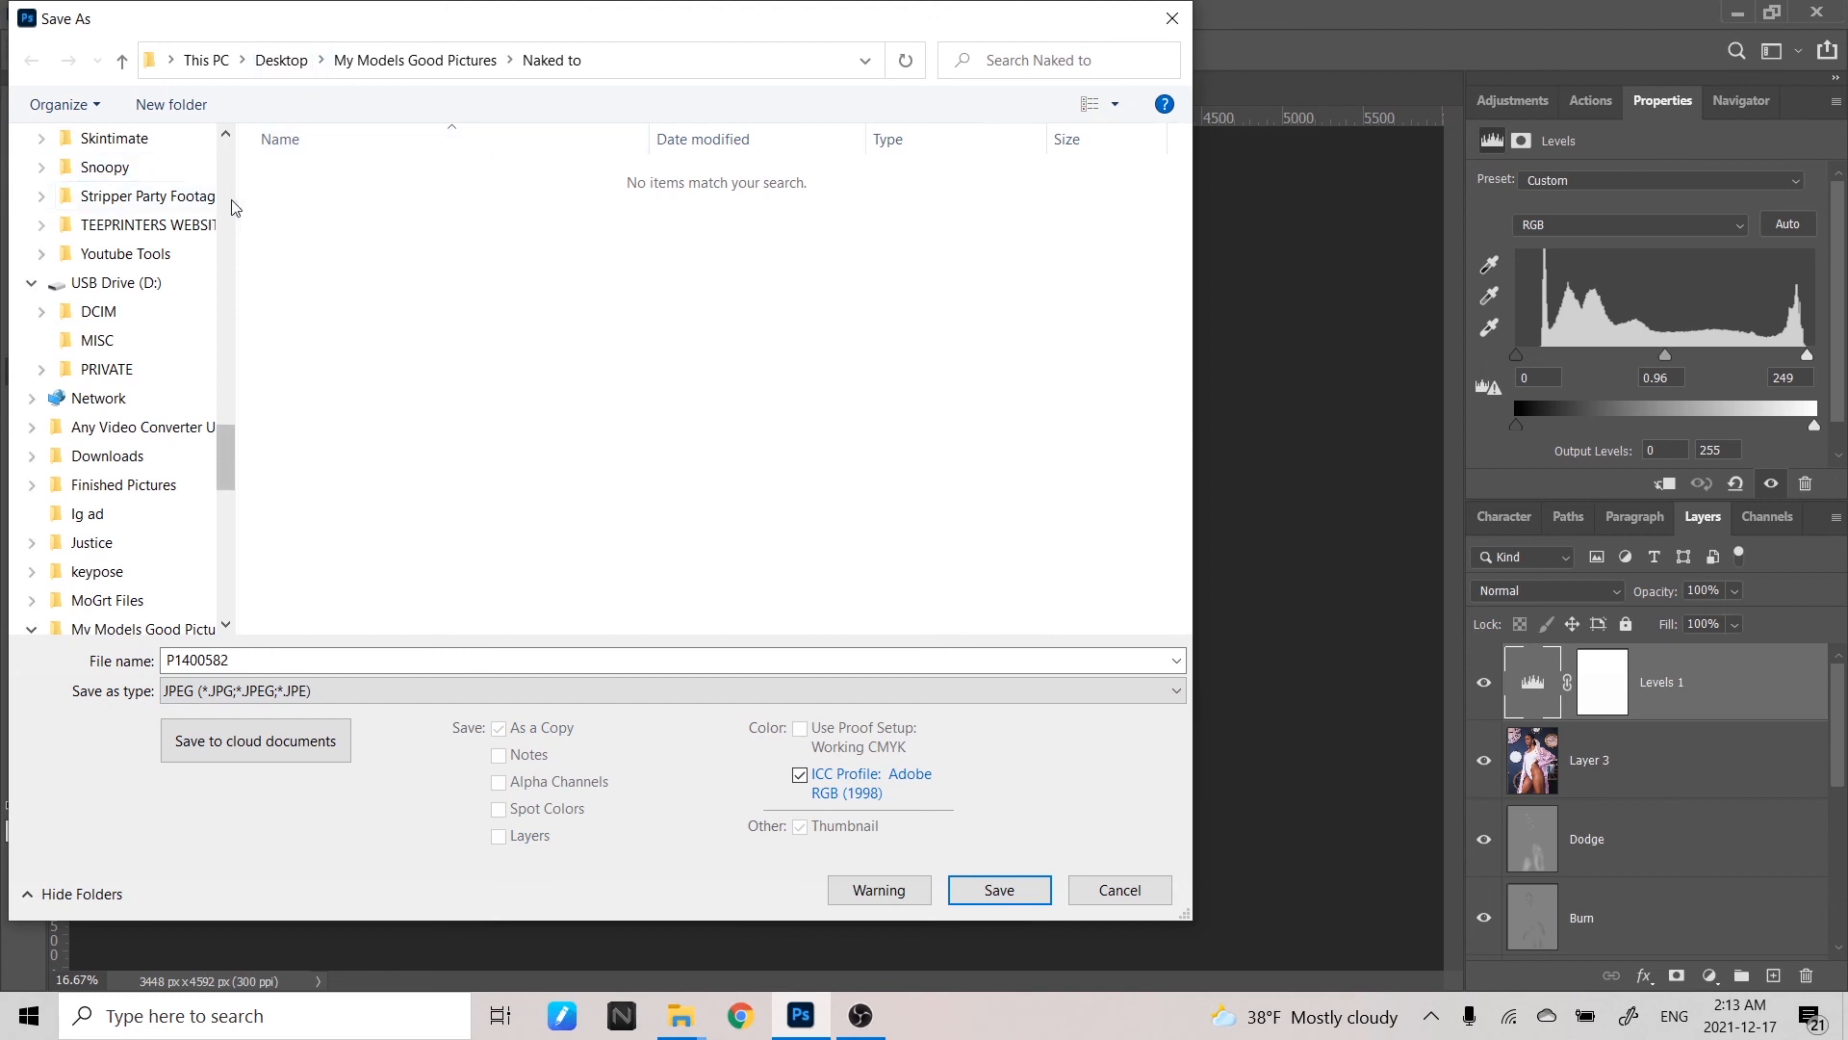
- Save the JPEG copy to the Desktop folder at Maximum quality 12 with the Baseline ("Standard") format
scroll(221, 193, up, 10)
scroll(232, 208, up, 5)
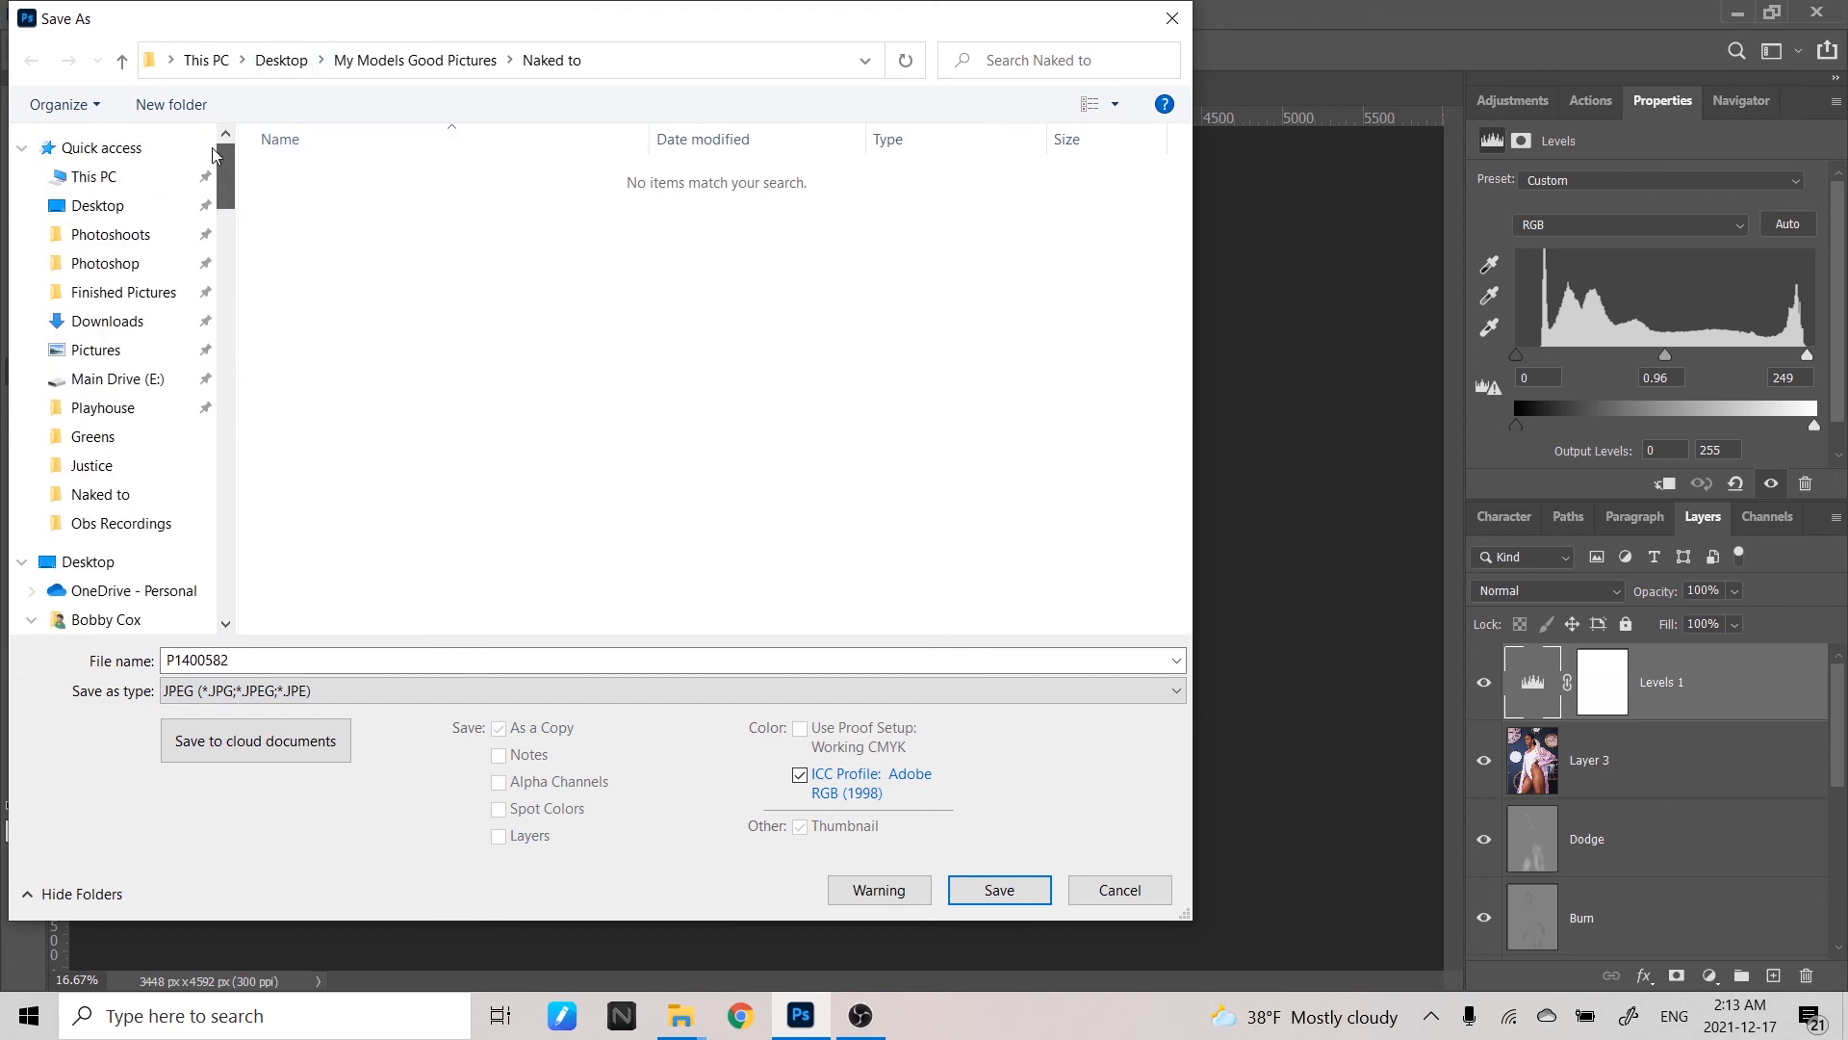
click(111, 204)
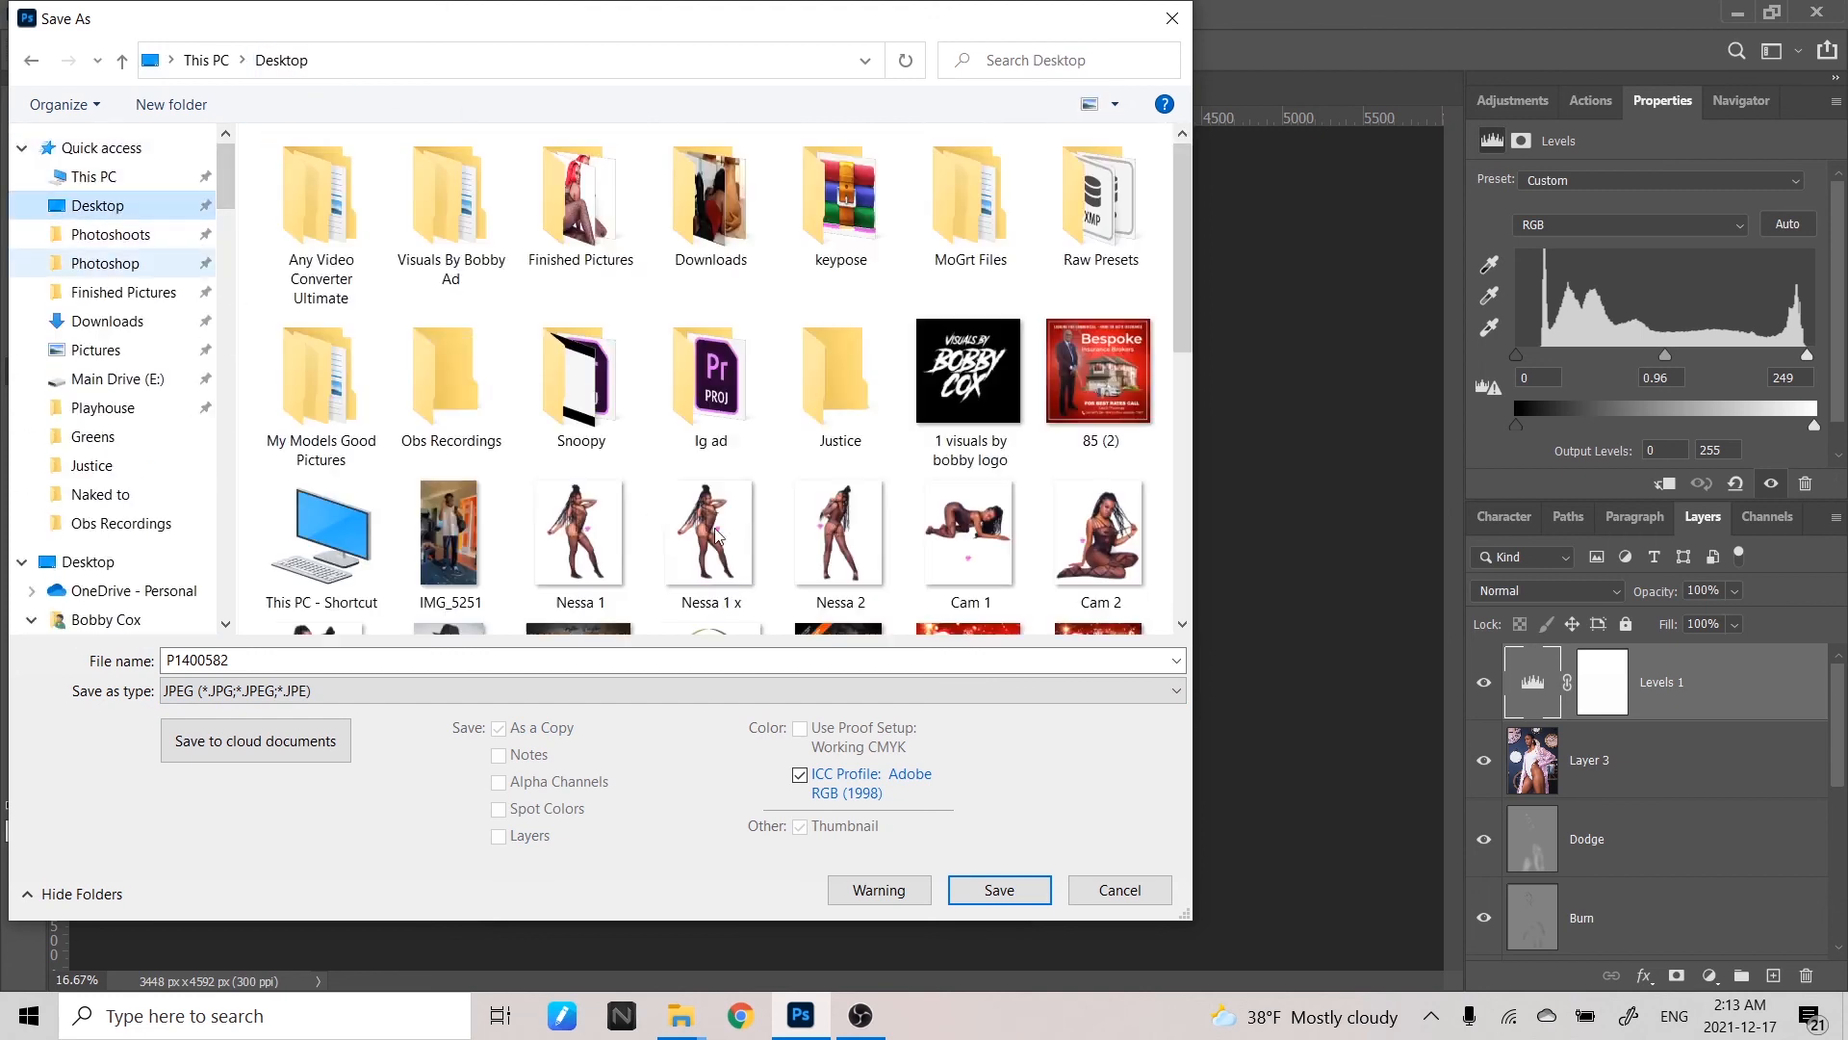
scroll(866, 530, down, 6)
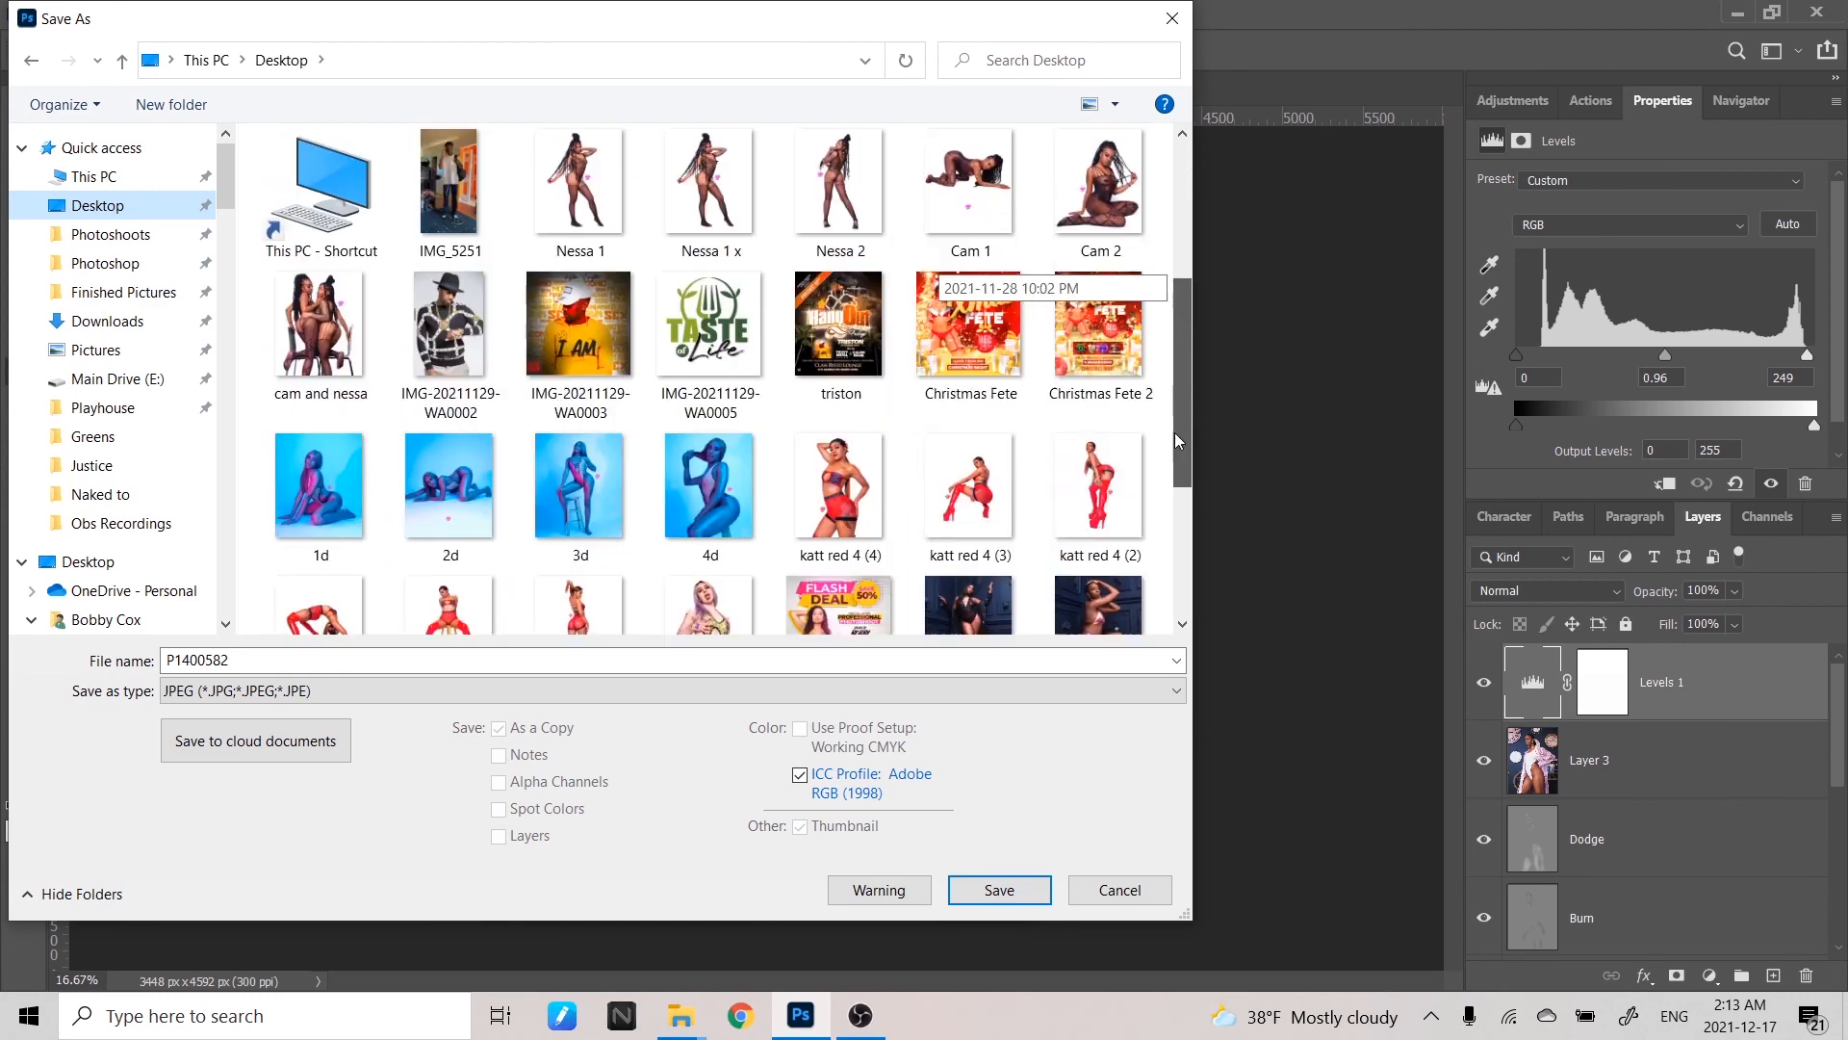
click(999, 890)
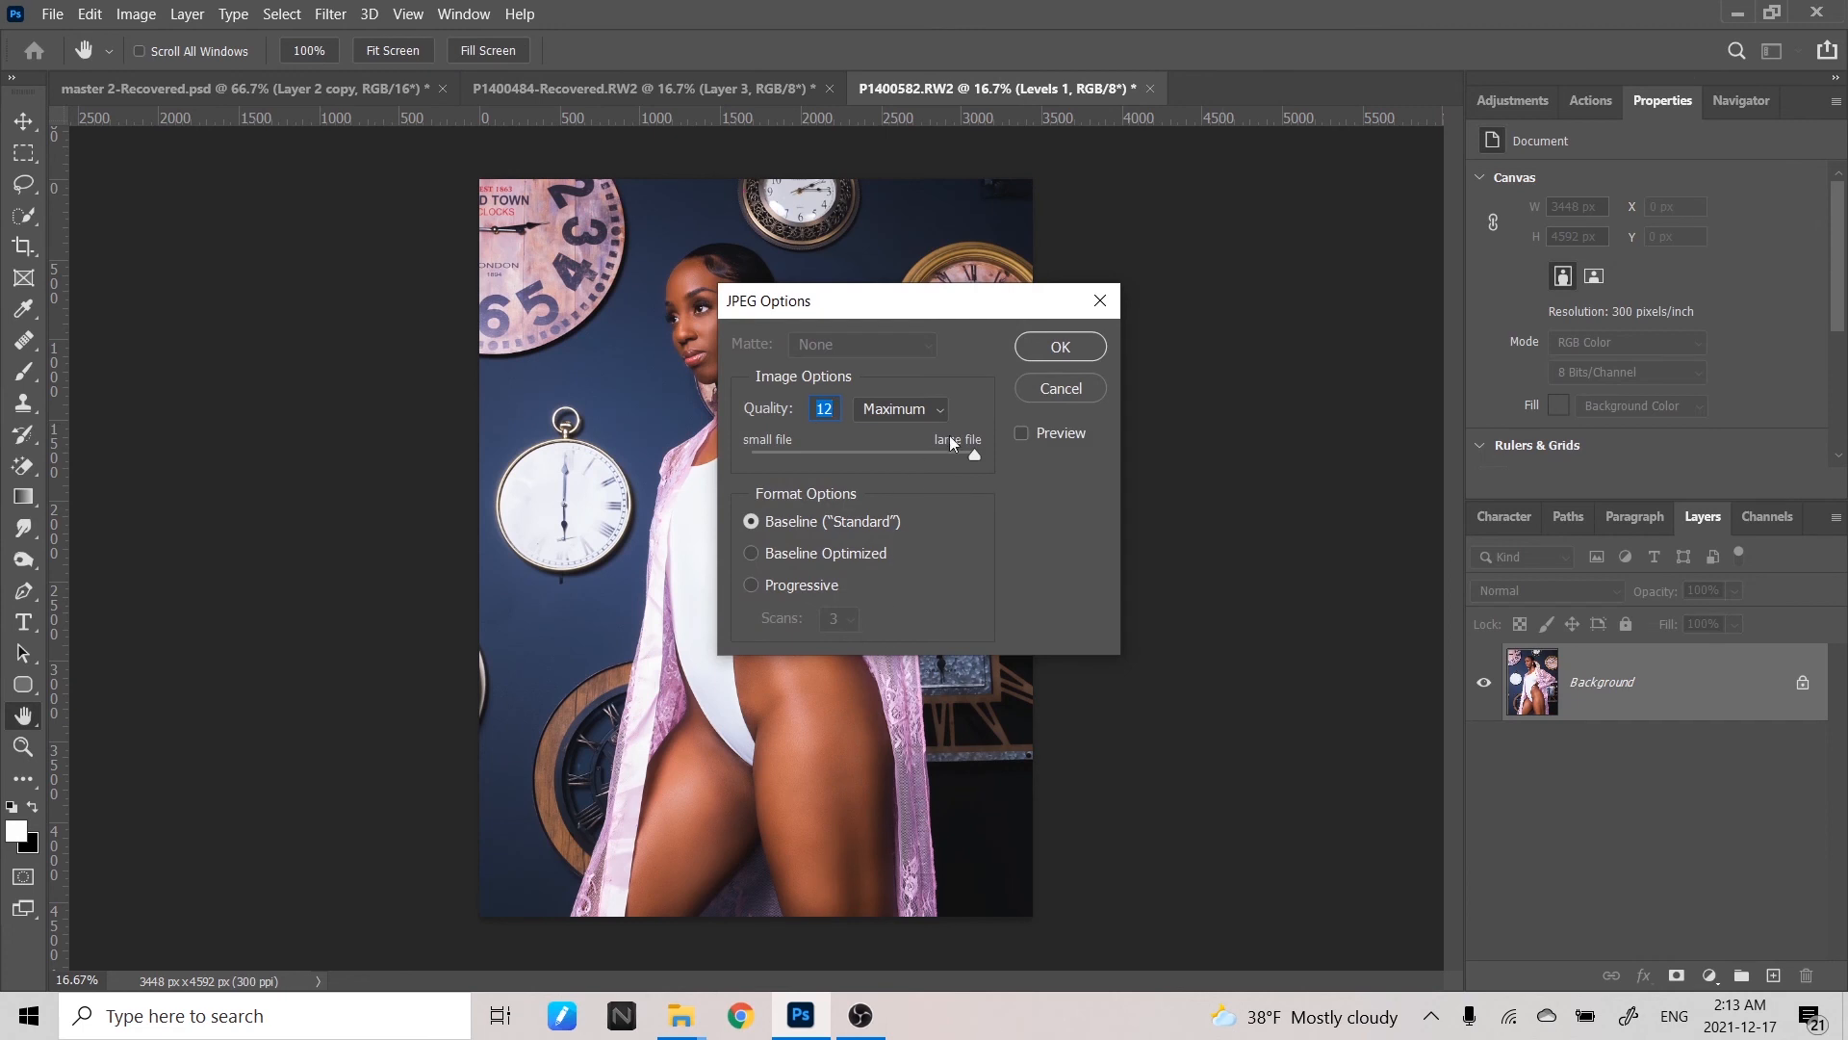
click(1062, 346)
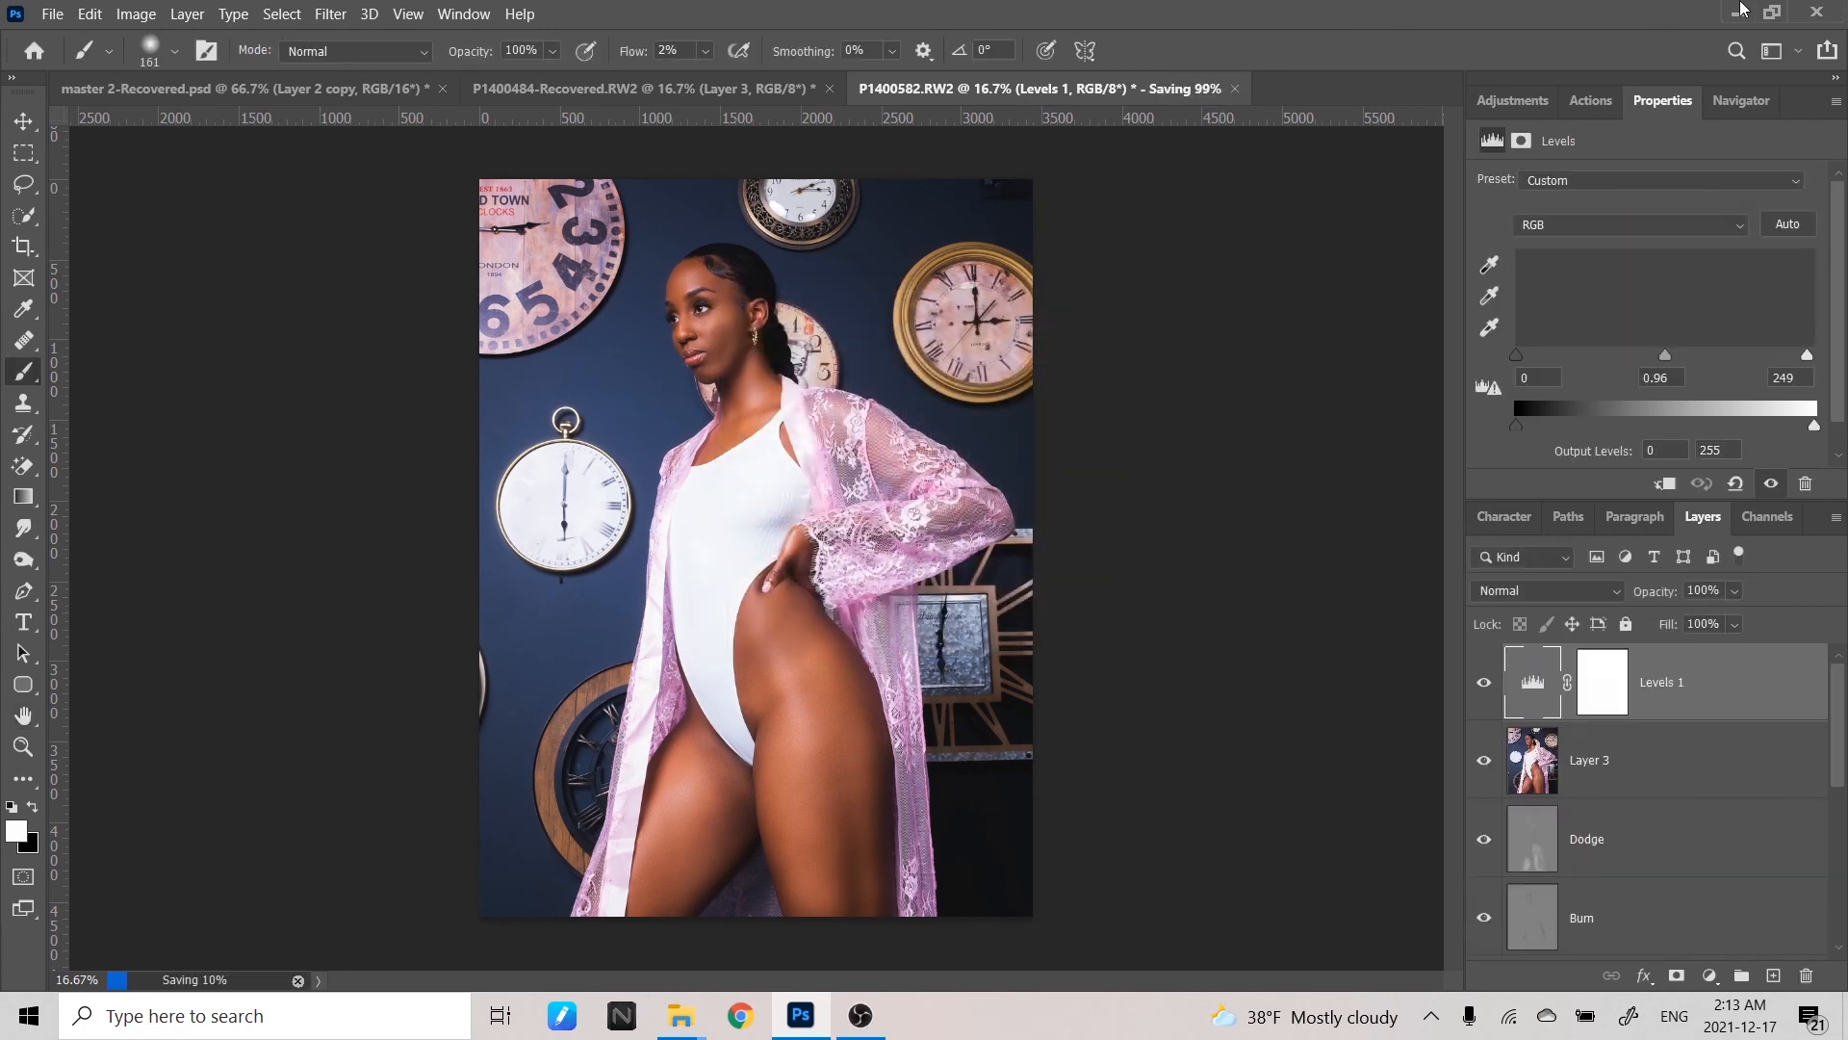
- Switch to the Windows desktop and open the exported P1400582 image in the photo viewer
click(1738, 15)
click(1704, 14)
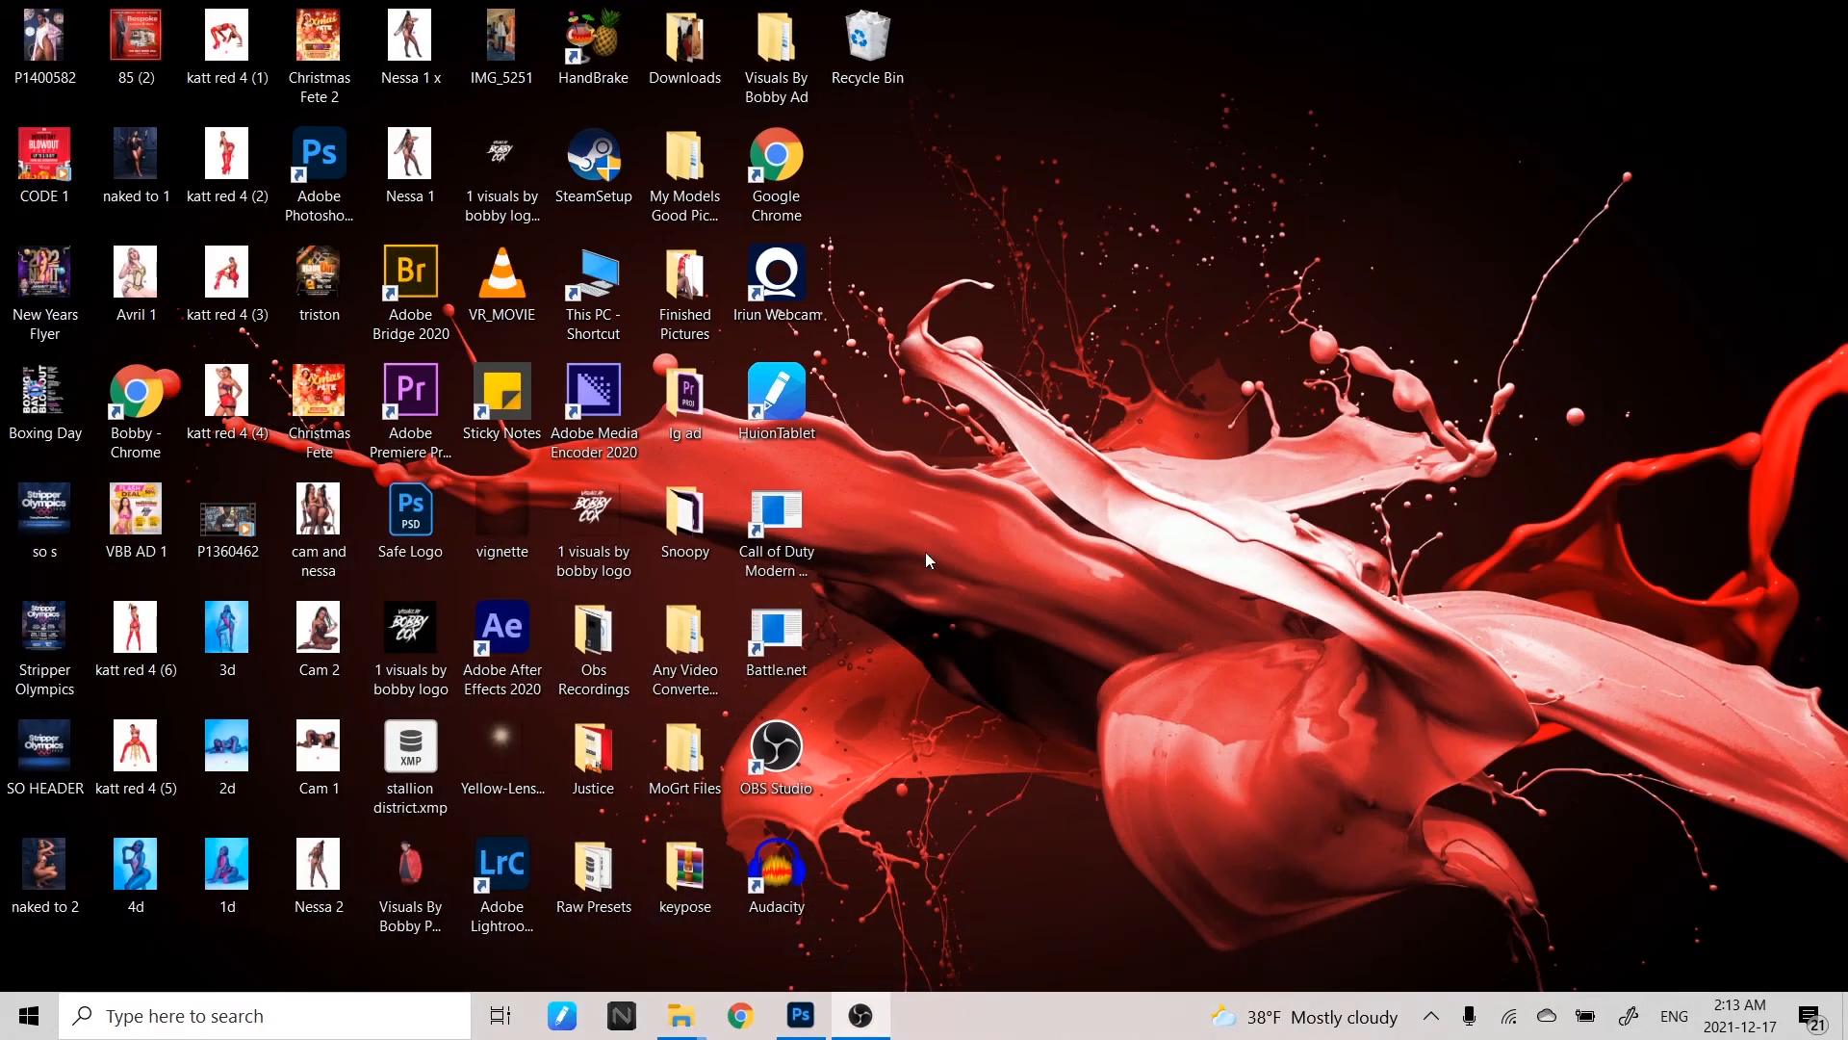
double_click(58, 53)
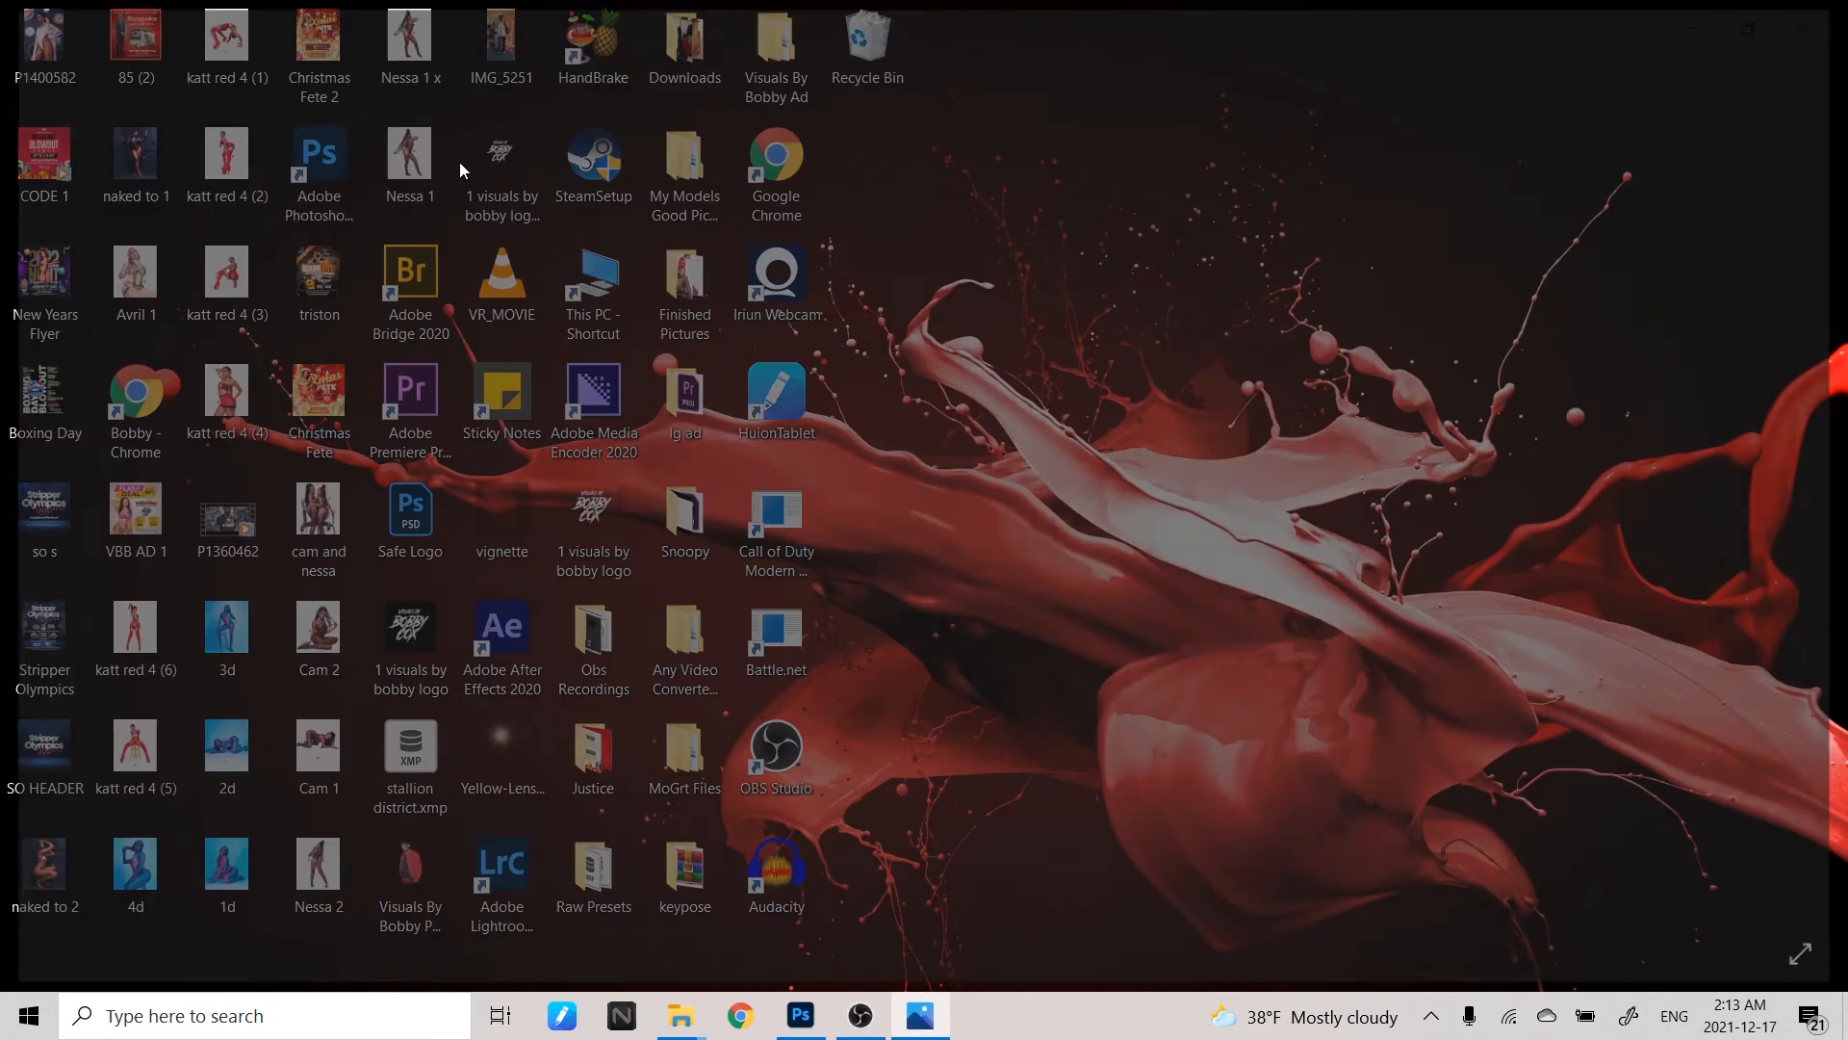